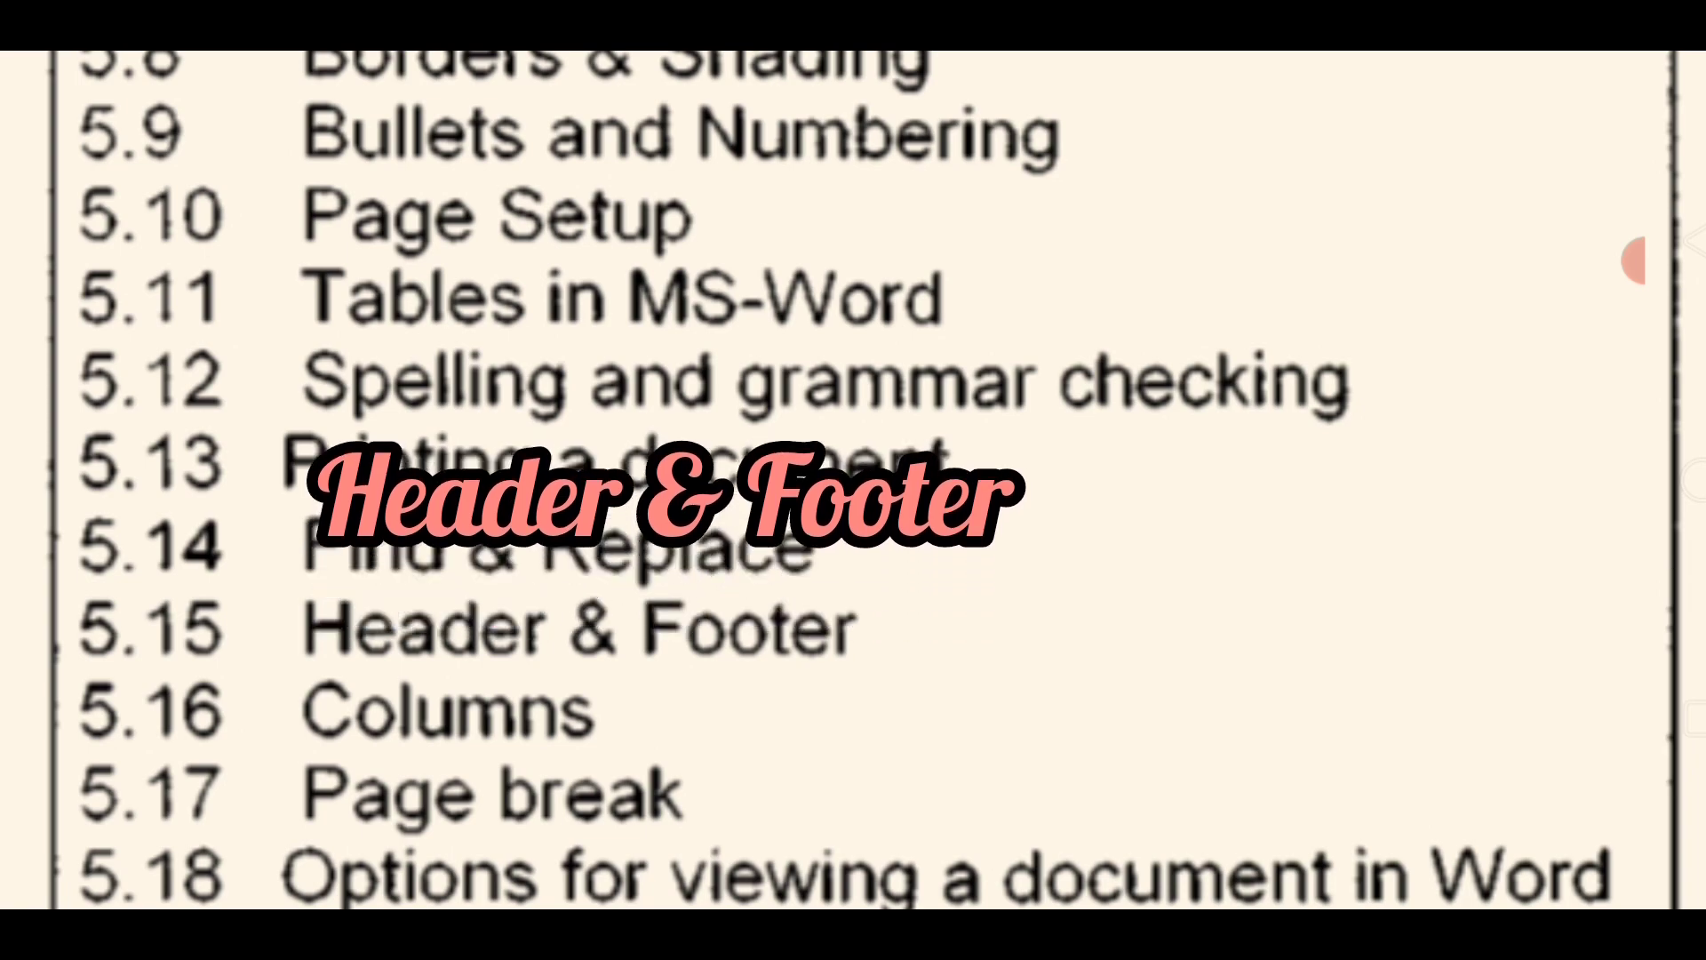
Step: Open GCFGlobal's Headers and Footers lesson to its introduction on header and footer margins
click(1633, 260)
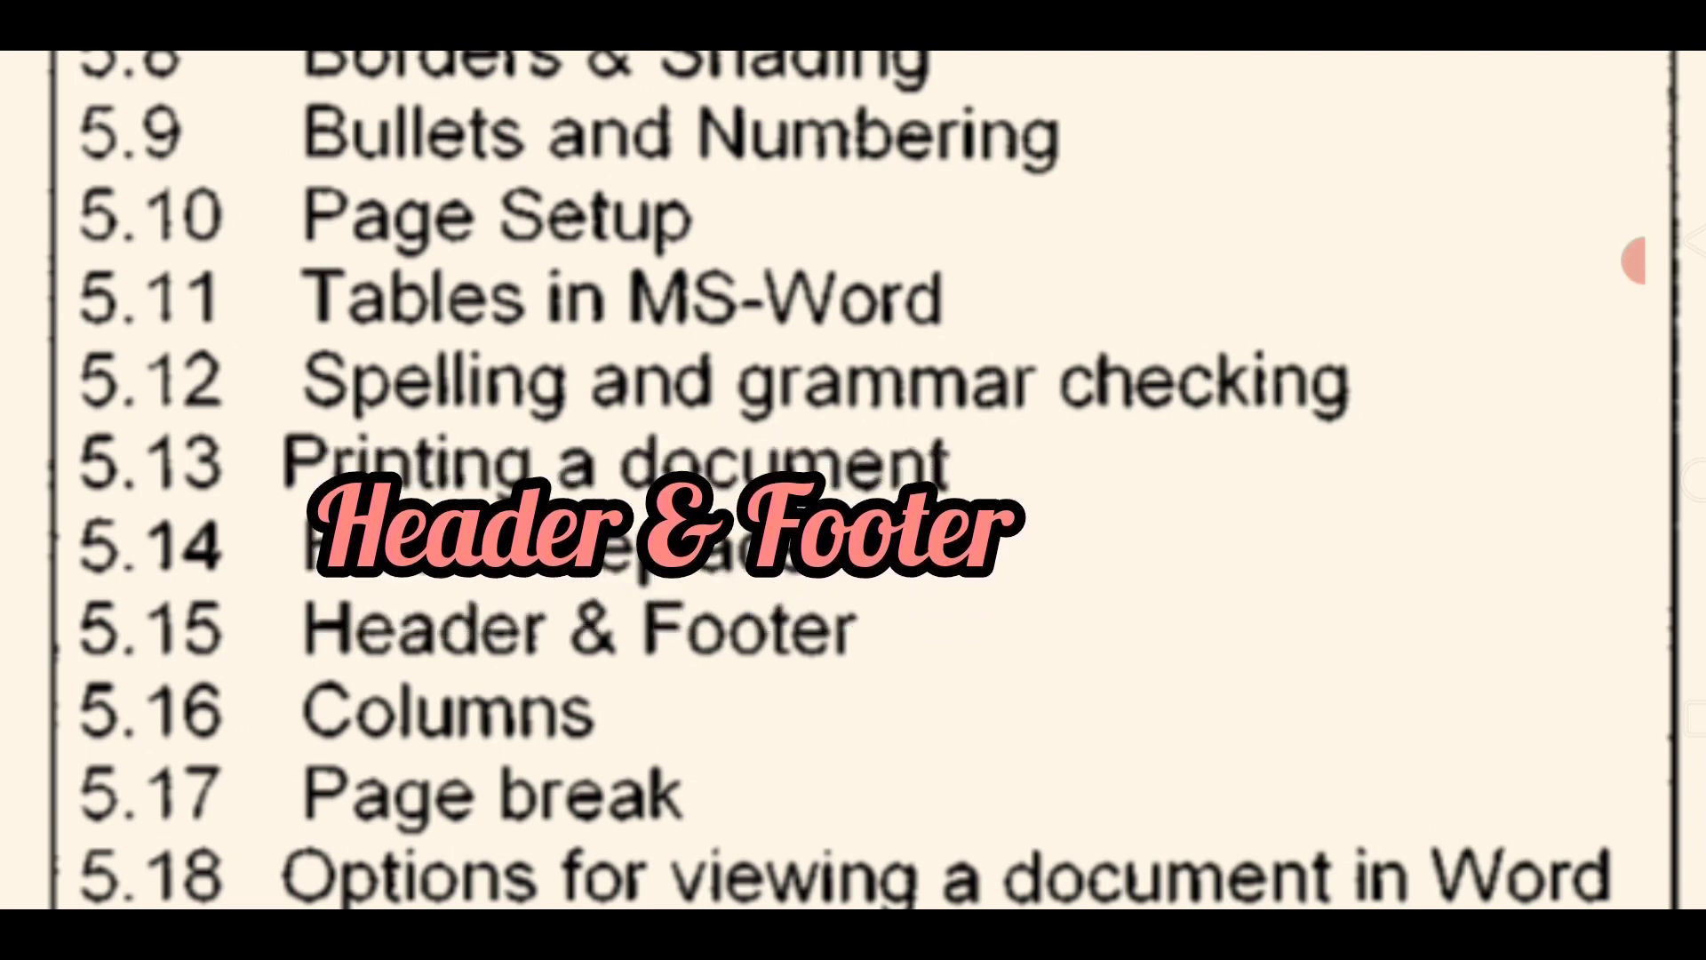
click(1632, 260)
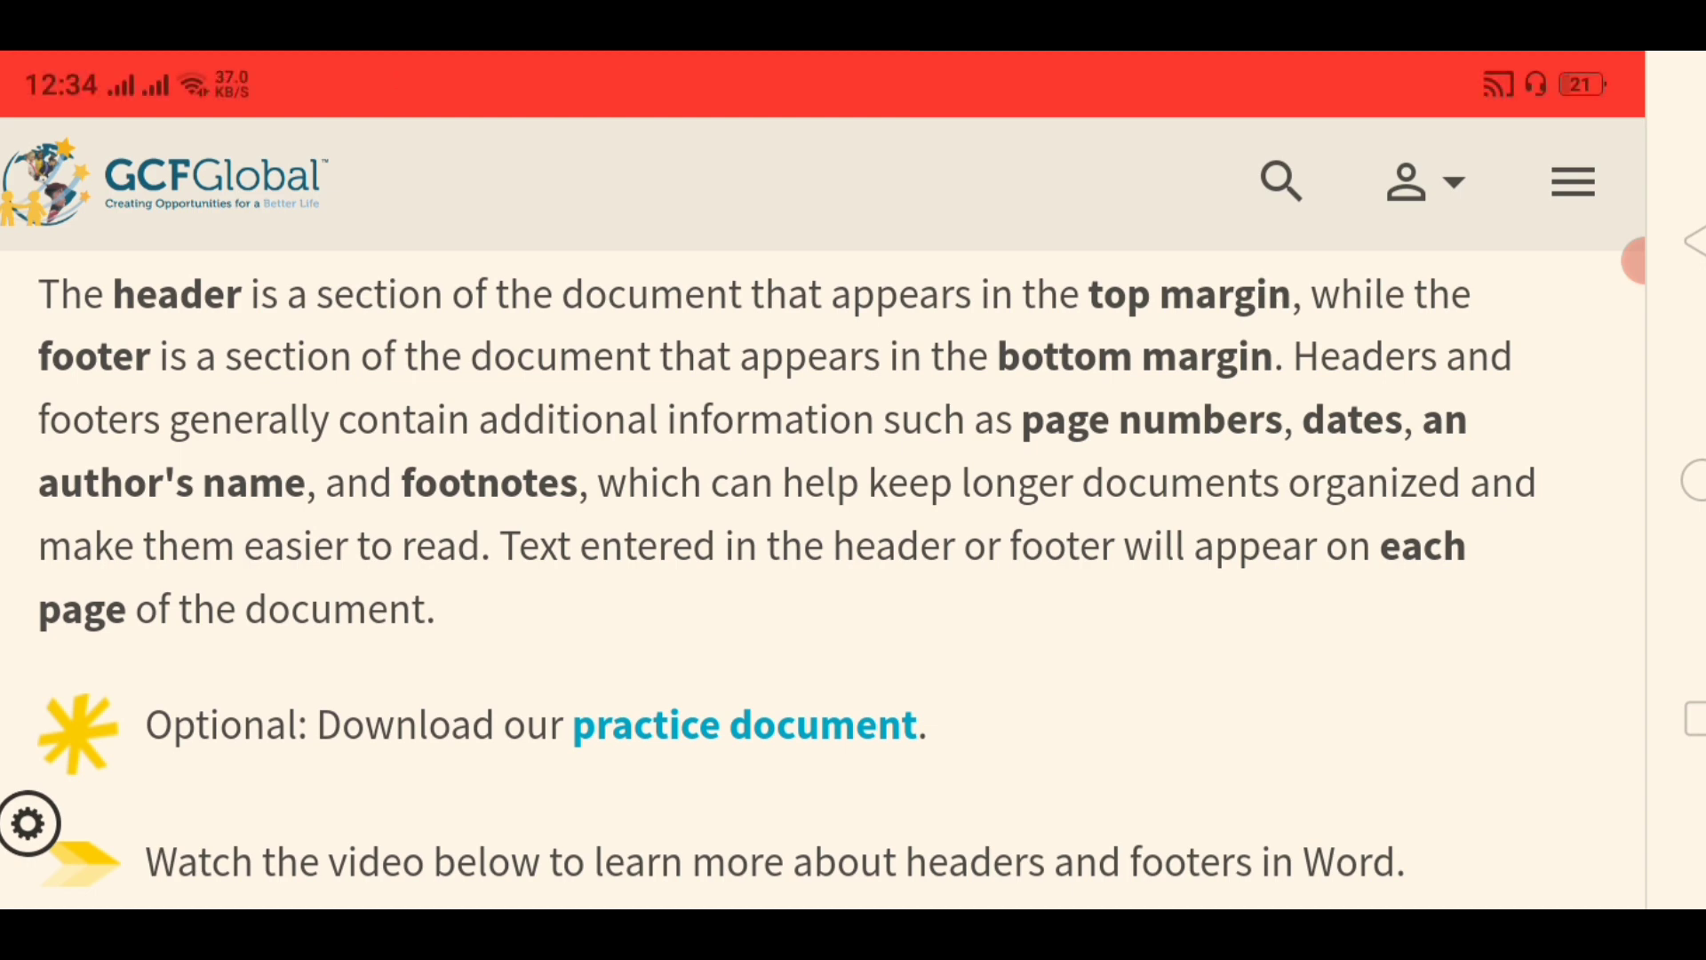
Step: Scroll to 'To create a header or footer:' step 1, showing the empty header area example
scroll(796, 511, down, 3)
scroll(797, 511, down, 10)
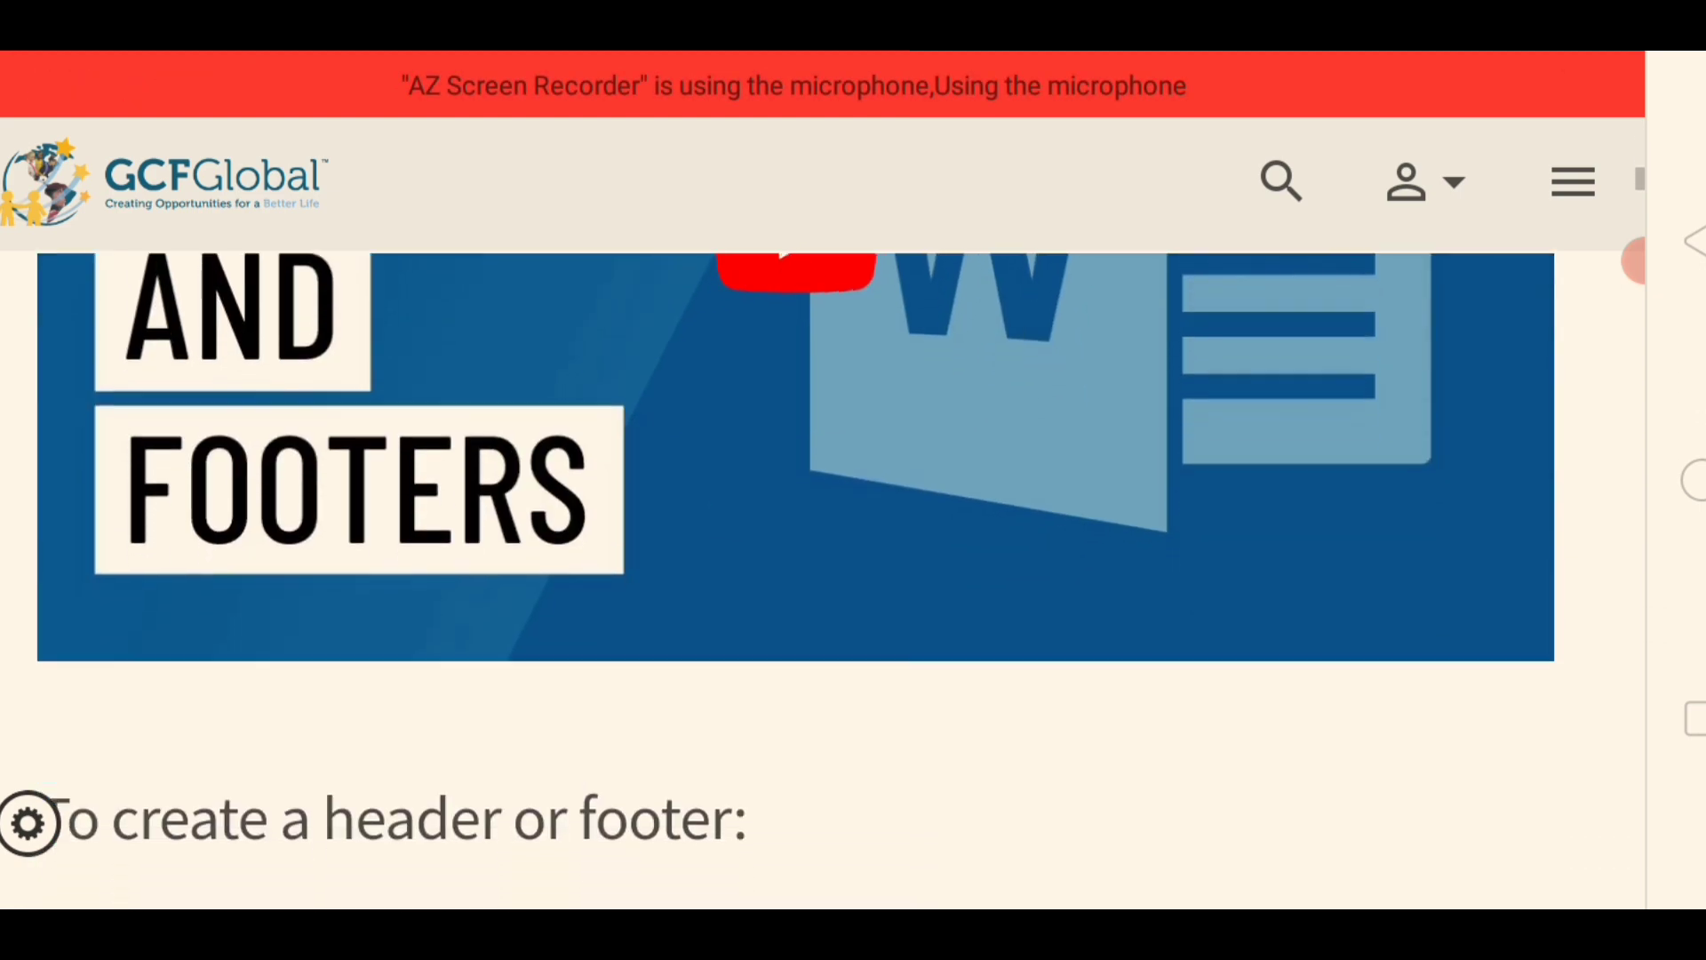
scroll(796, 578, down, 3)
scroll(796, 577, down, 1)
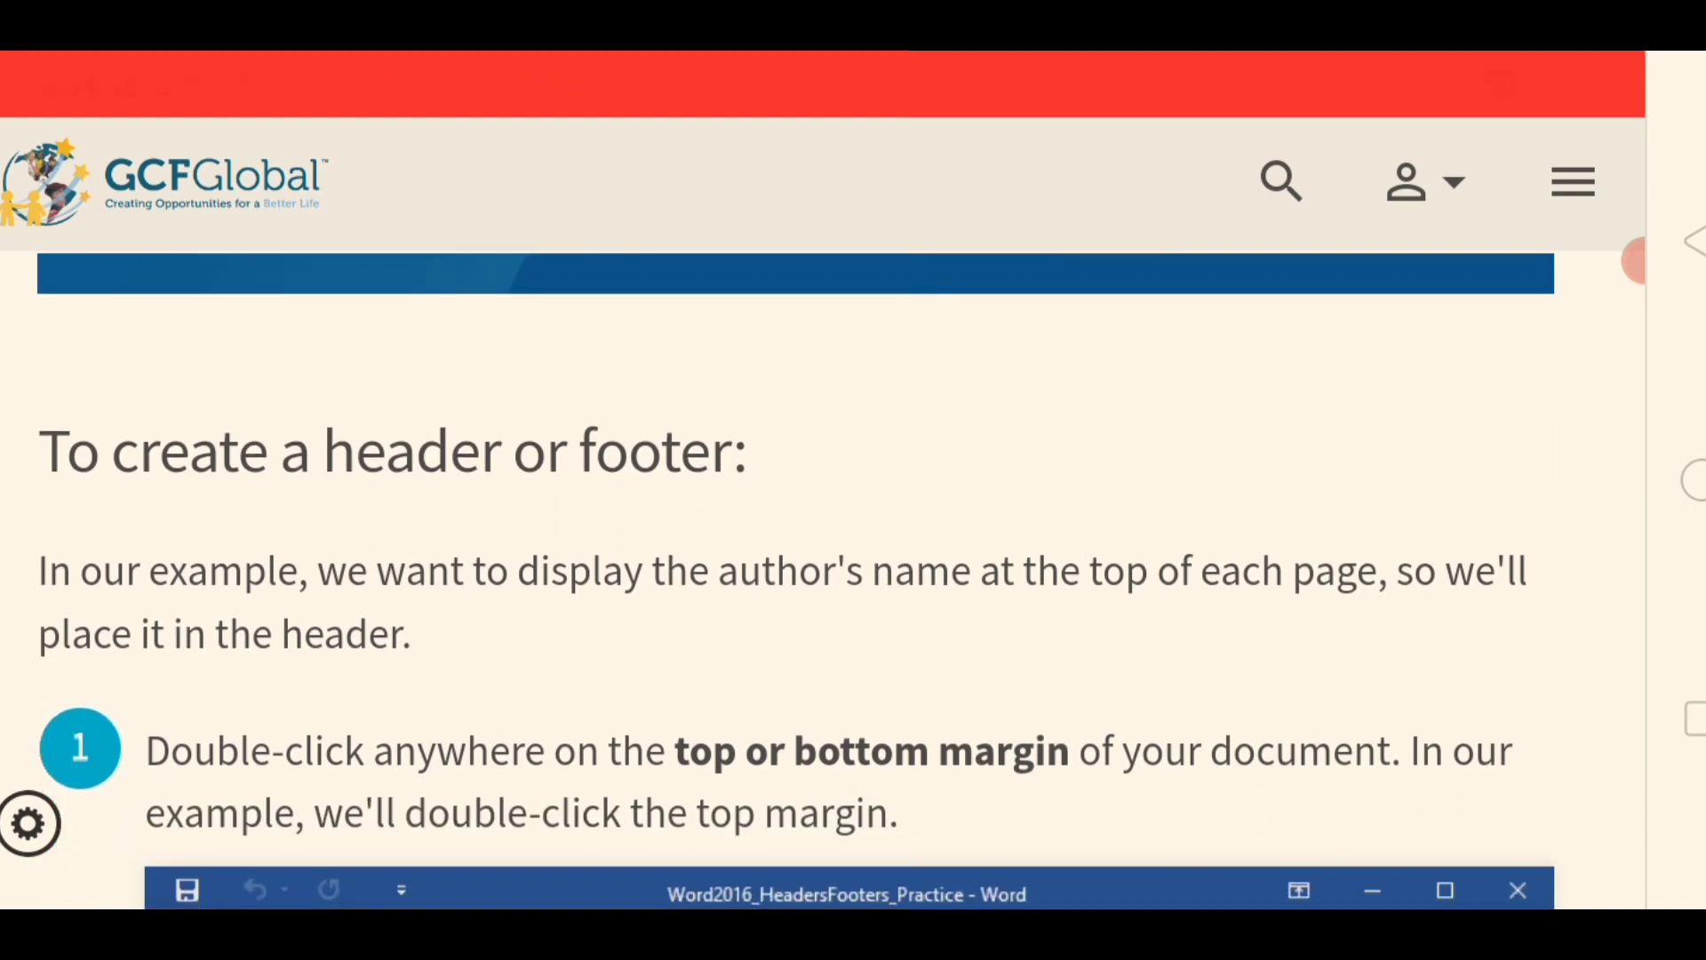
scroll(796, 578, down, 1)
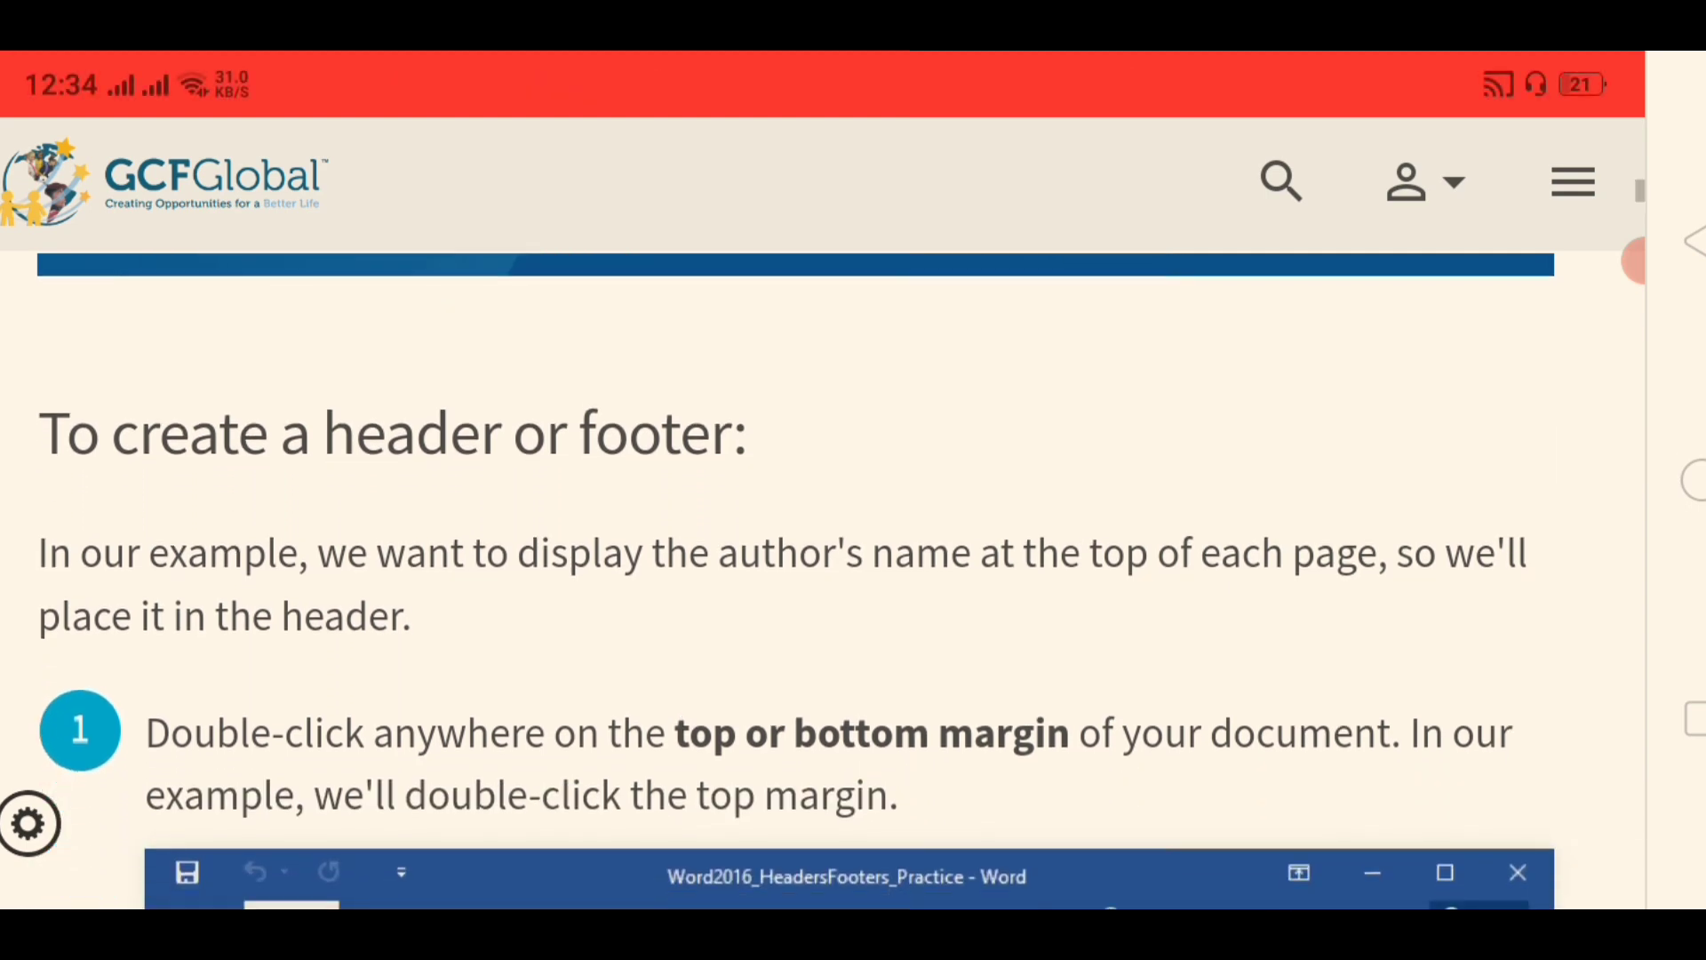
scroll(796, 512, down, 1)
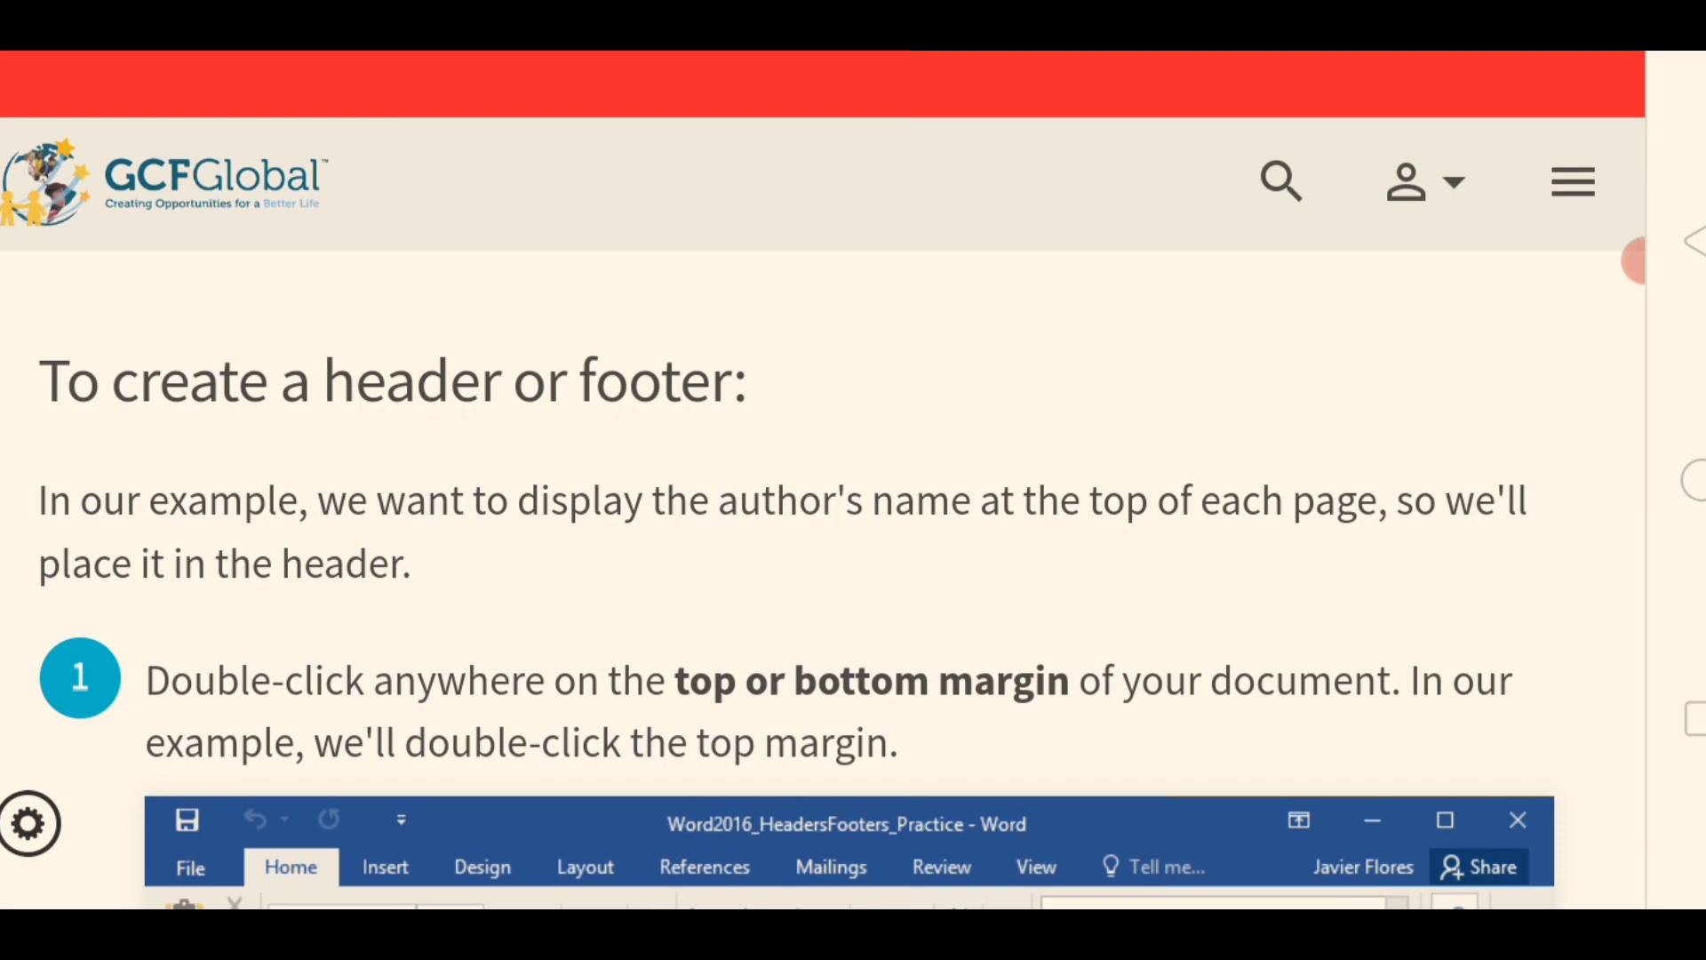
scroll(796, 512, down, 1)
scroll(849, 622, down, 3)
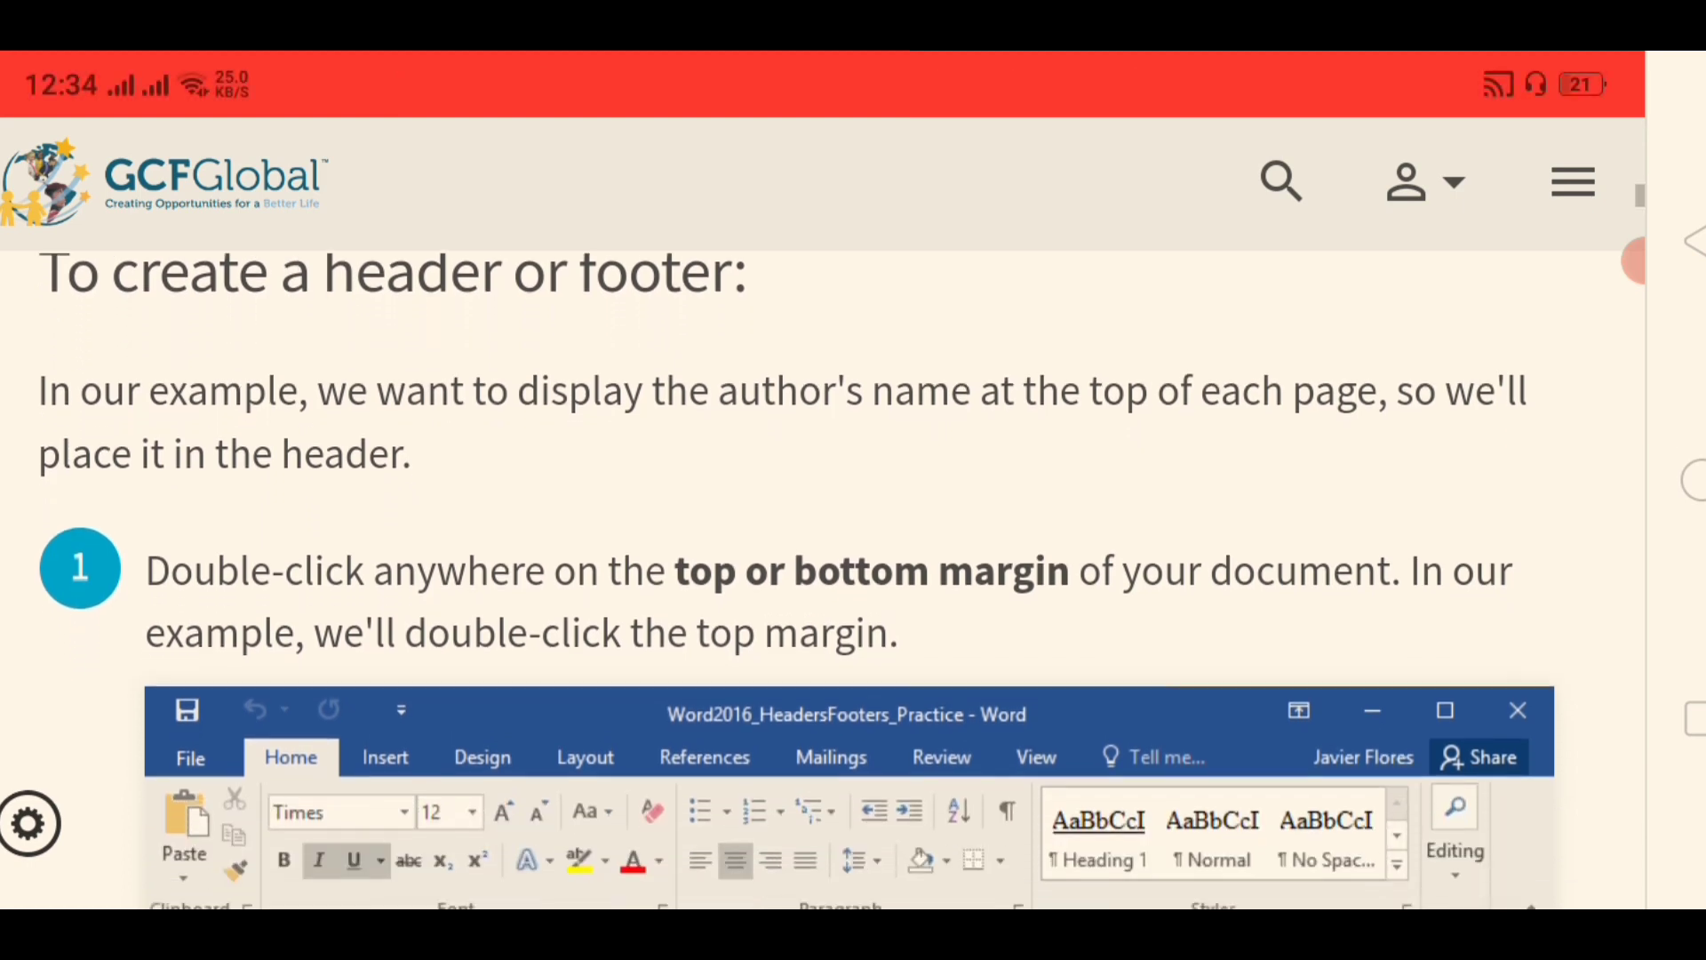
scroll(850, 533, down, 1)
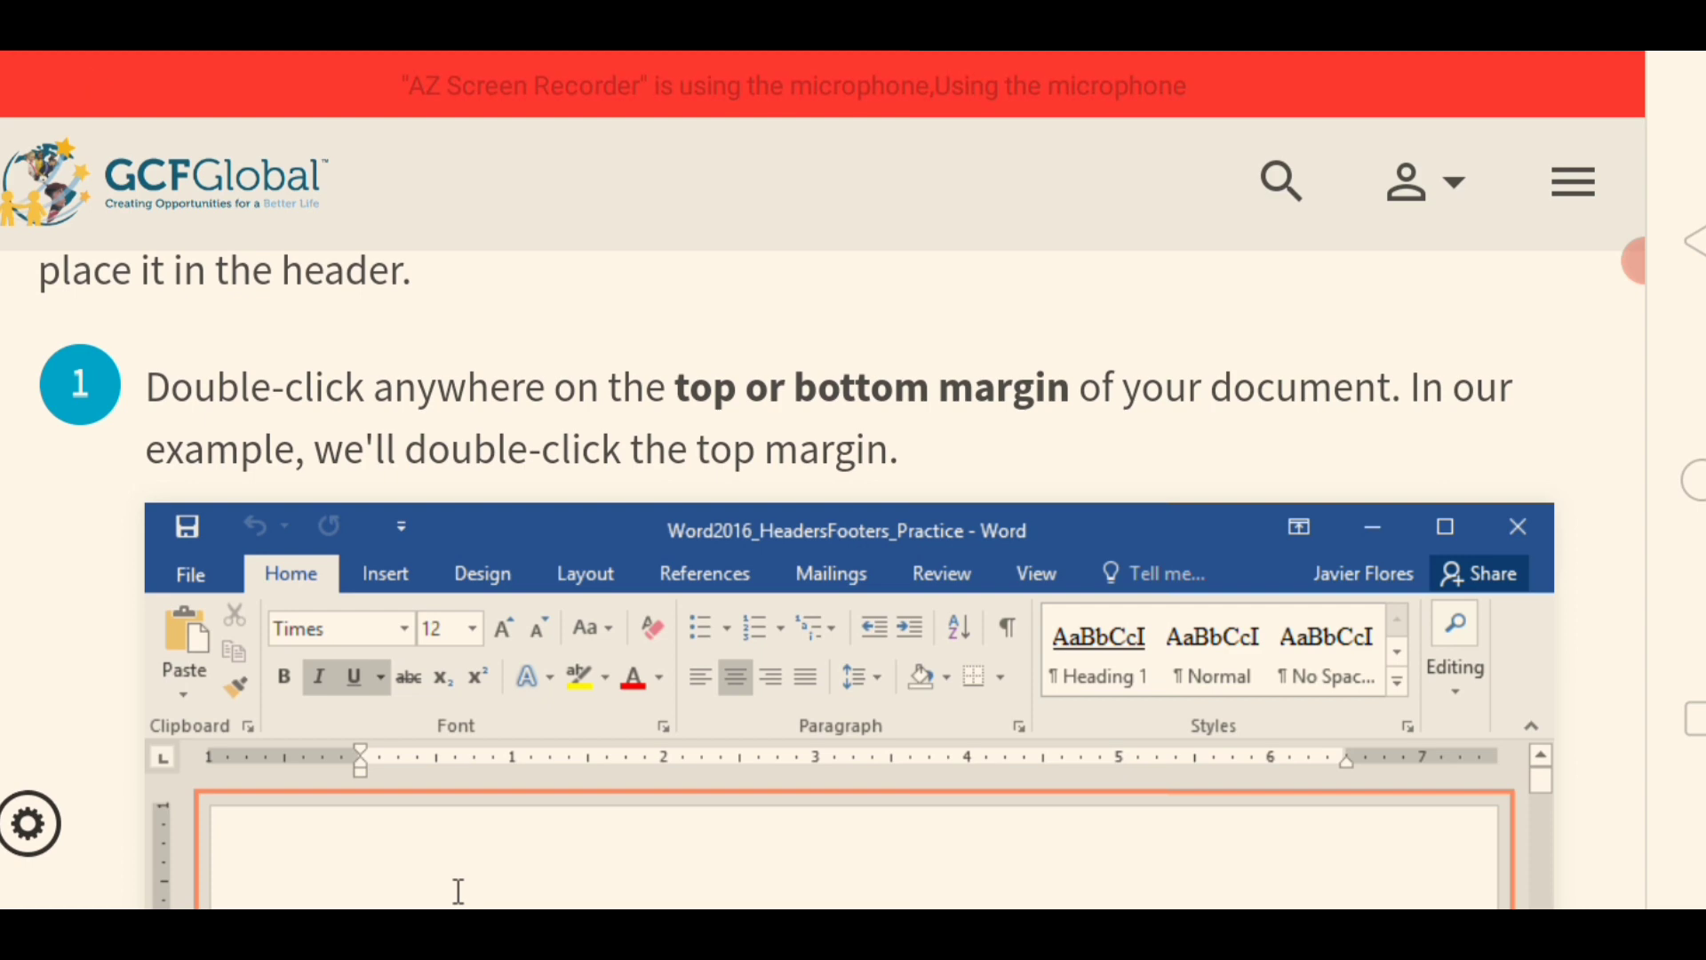
scroll(850, 533, down, 2)
scroll(849, 578, down, 3)
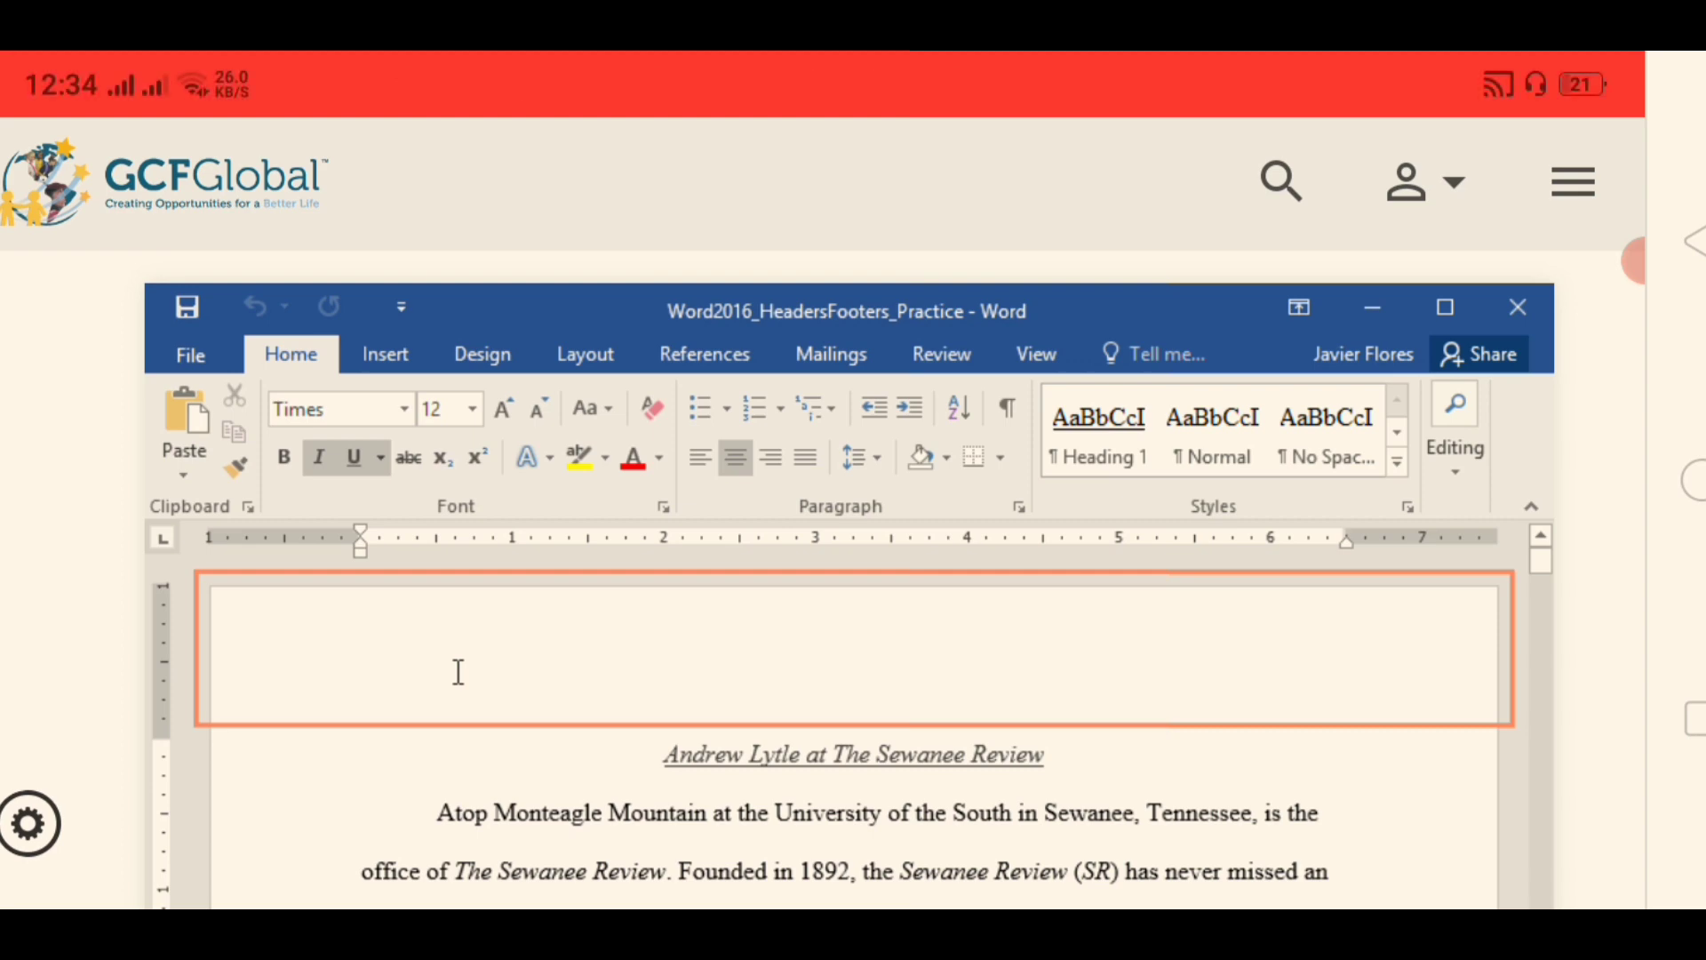
Step: Dismiss the power saving notice and scroll past step 2's Design tab screenshot to step 3
scroll(850, 578, down, 5)
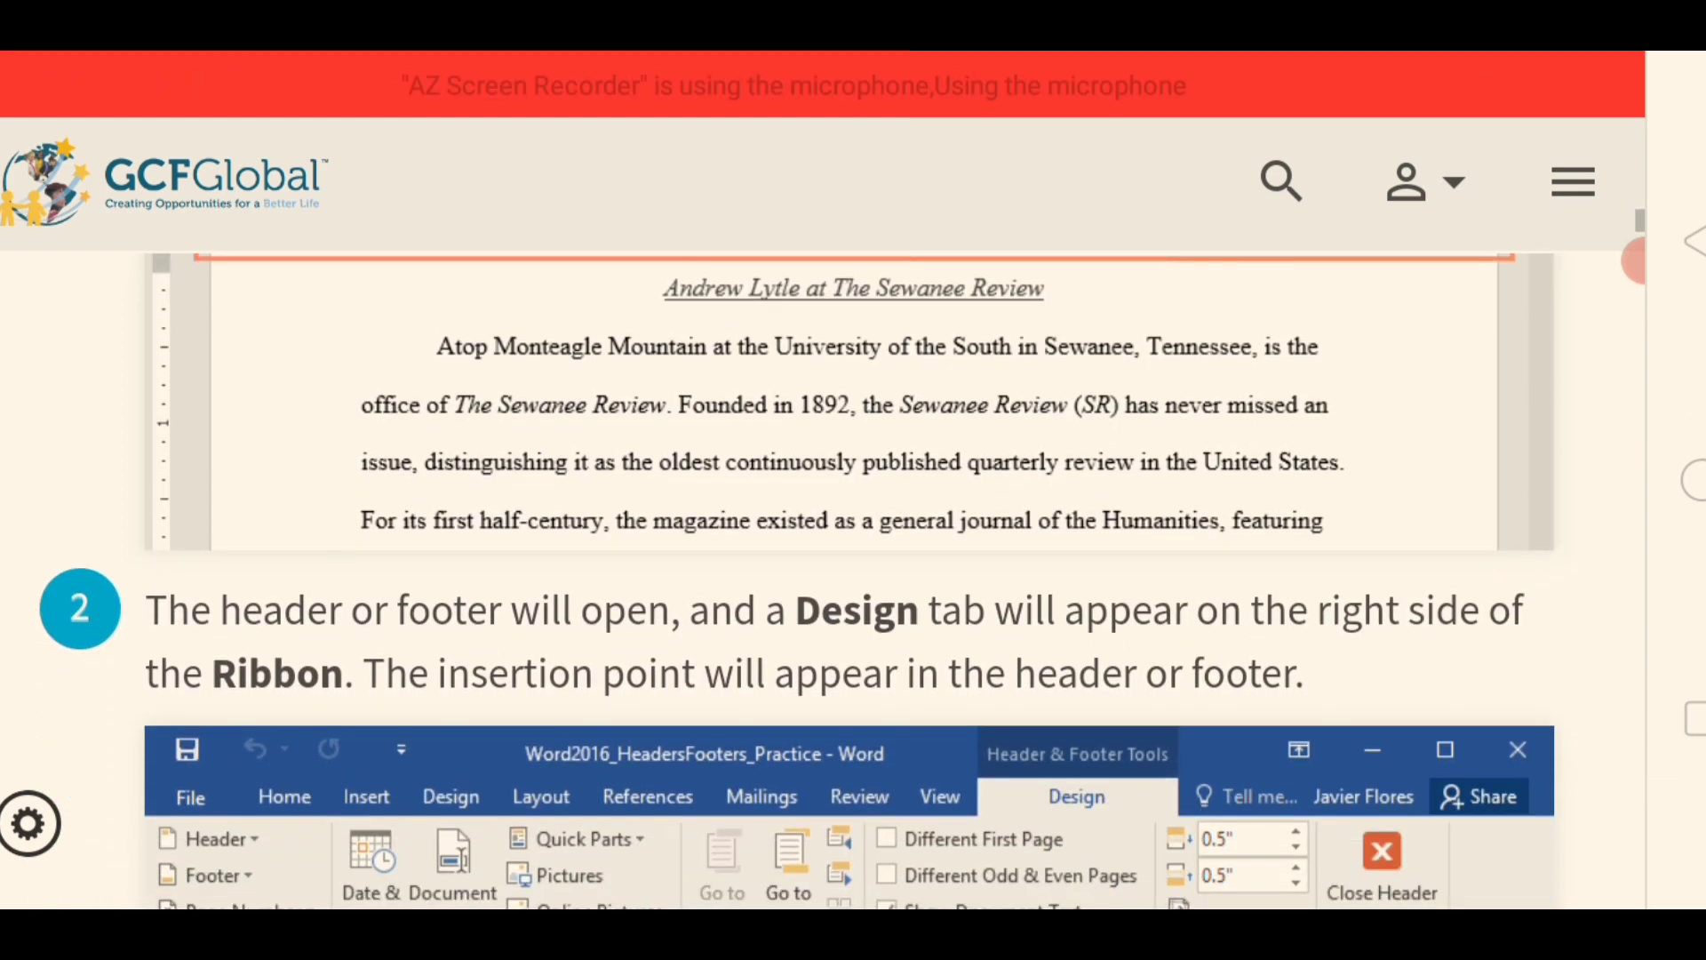
scroll(849, 578, down, 2)
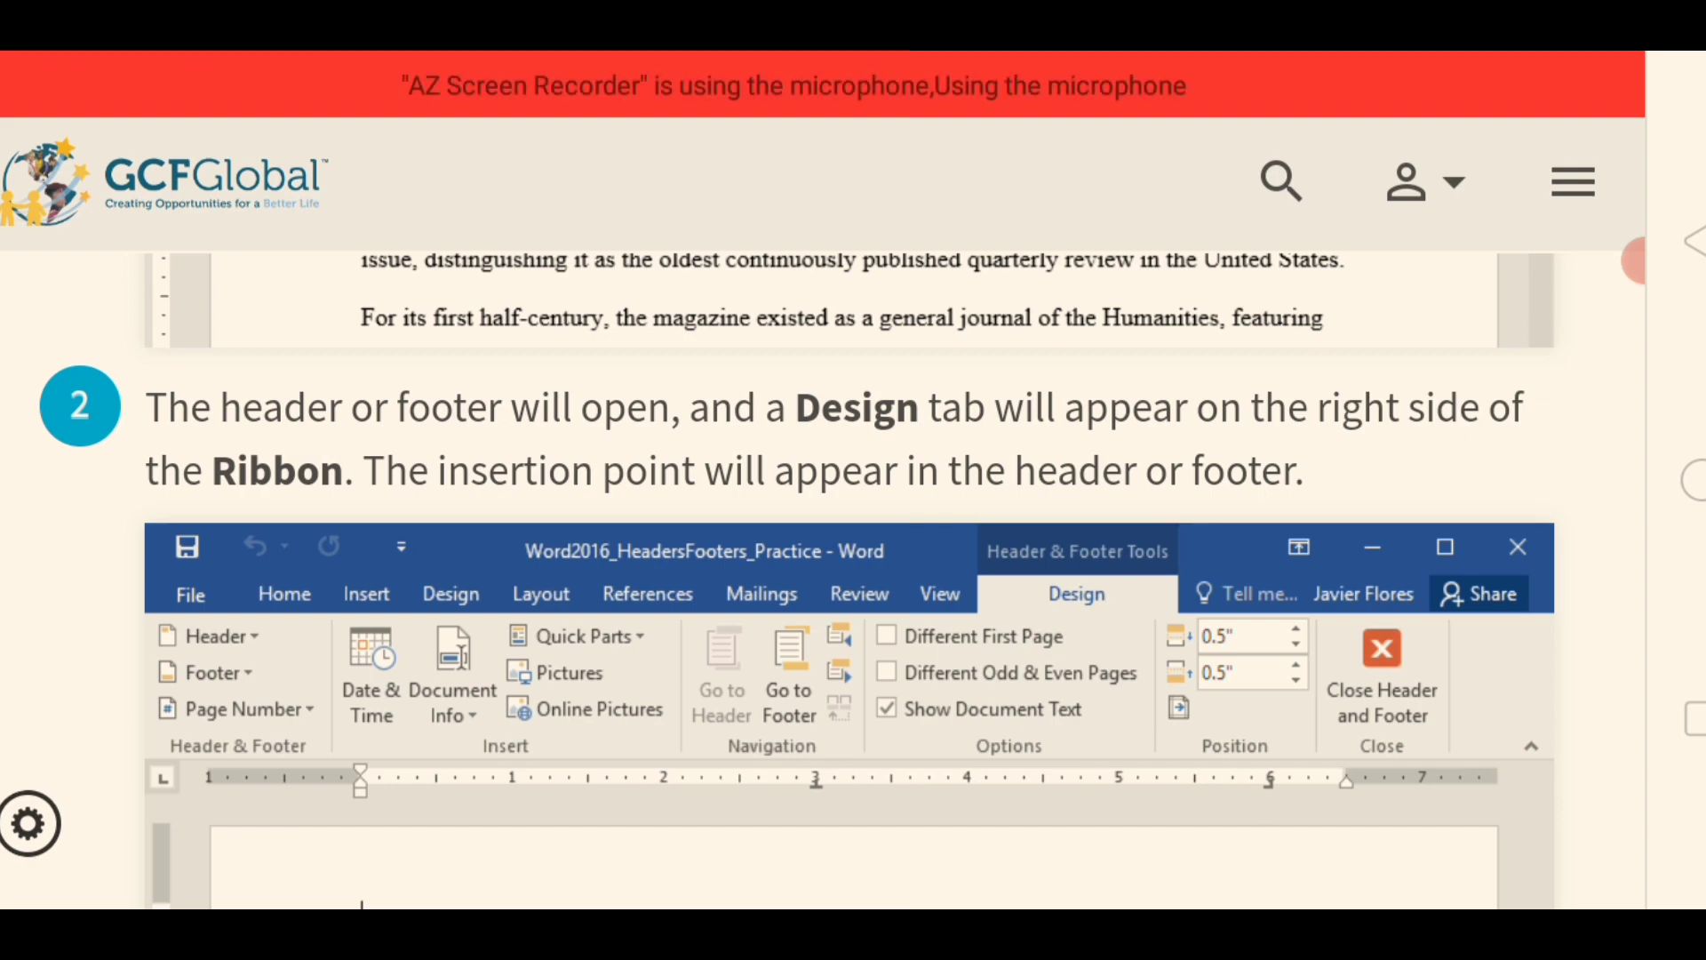
scroll(800, 578, up, 3)
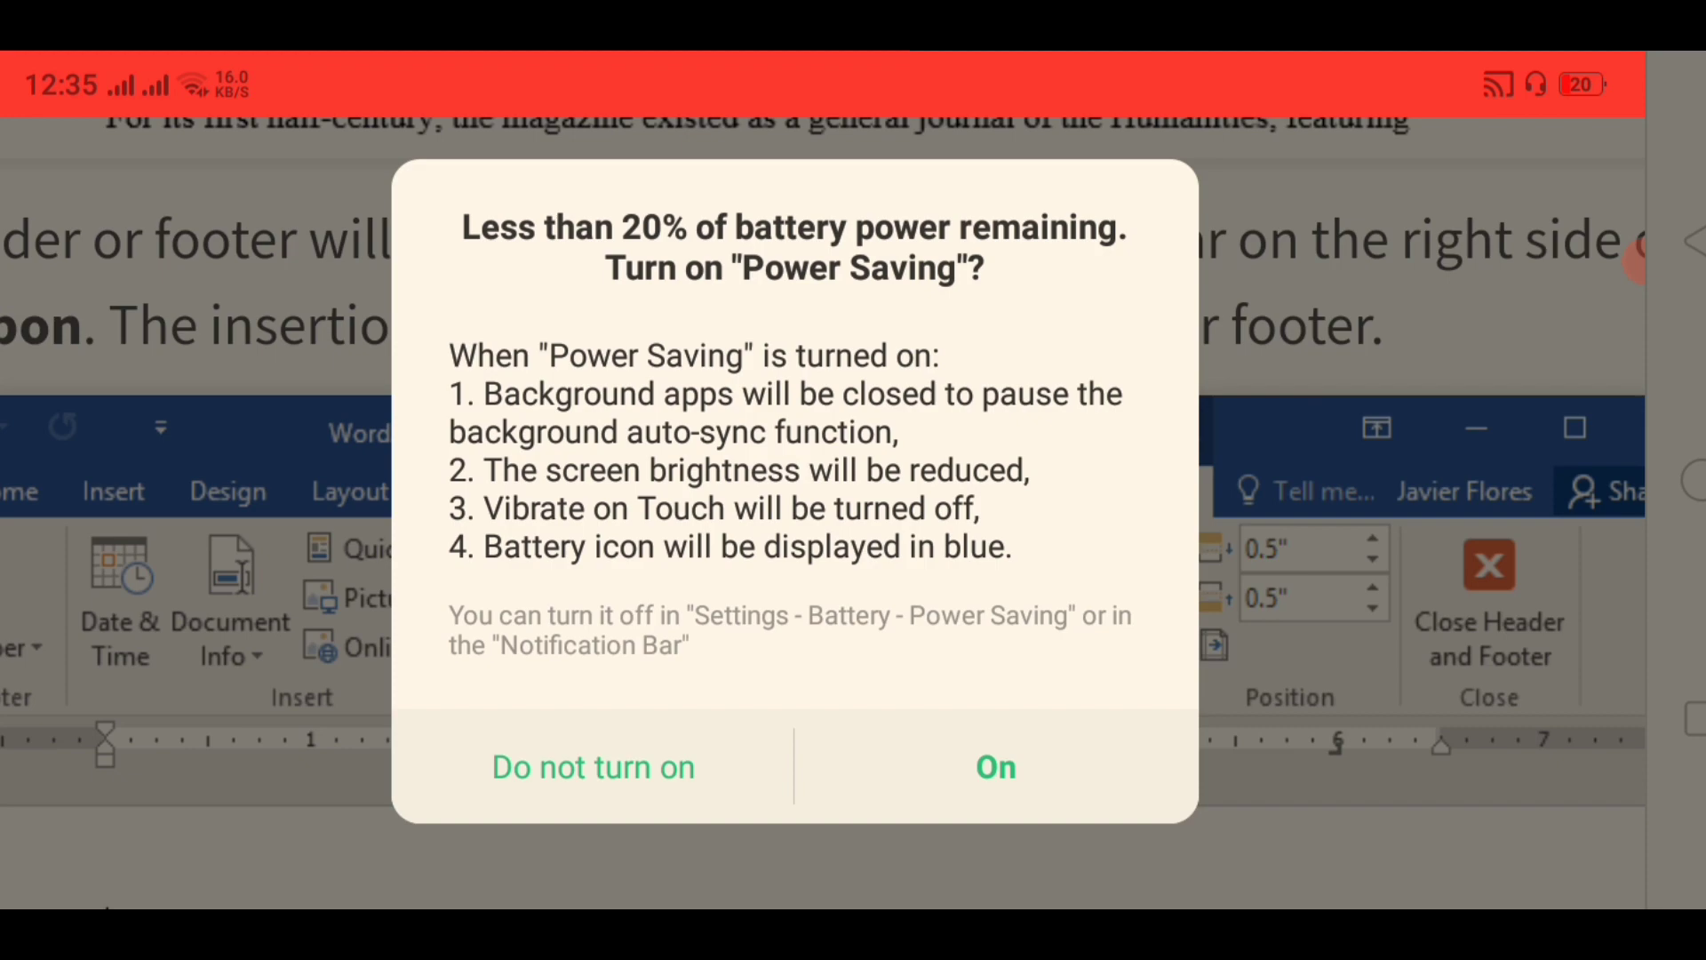
click(594, 767)
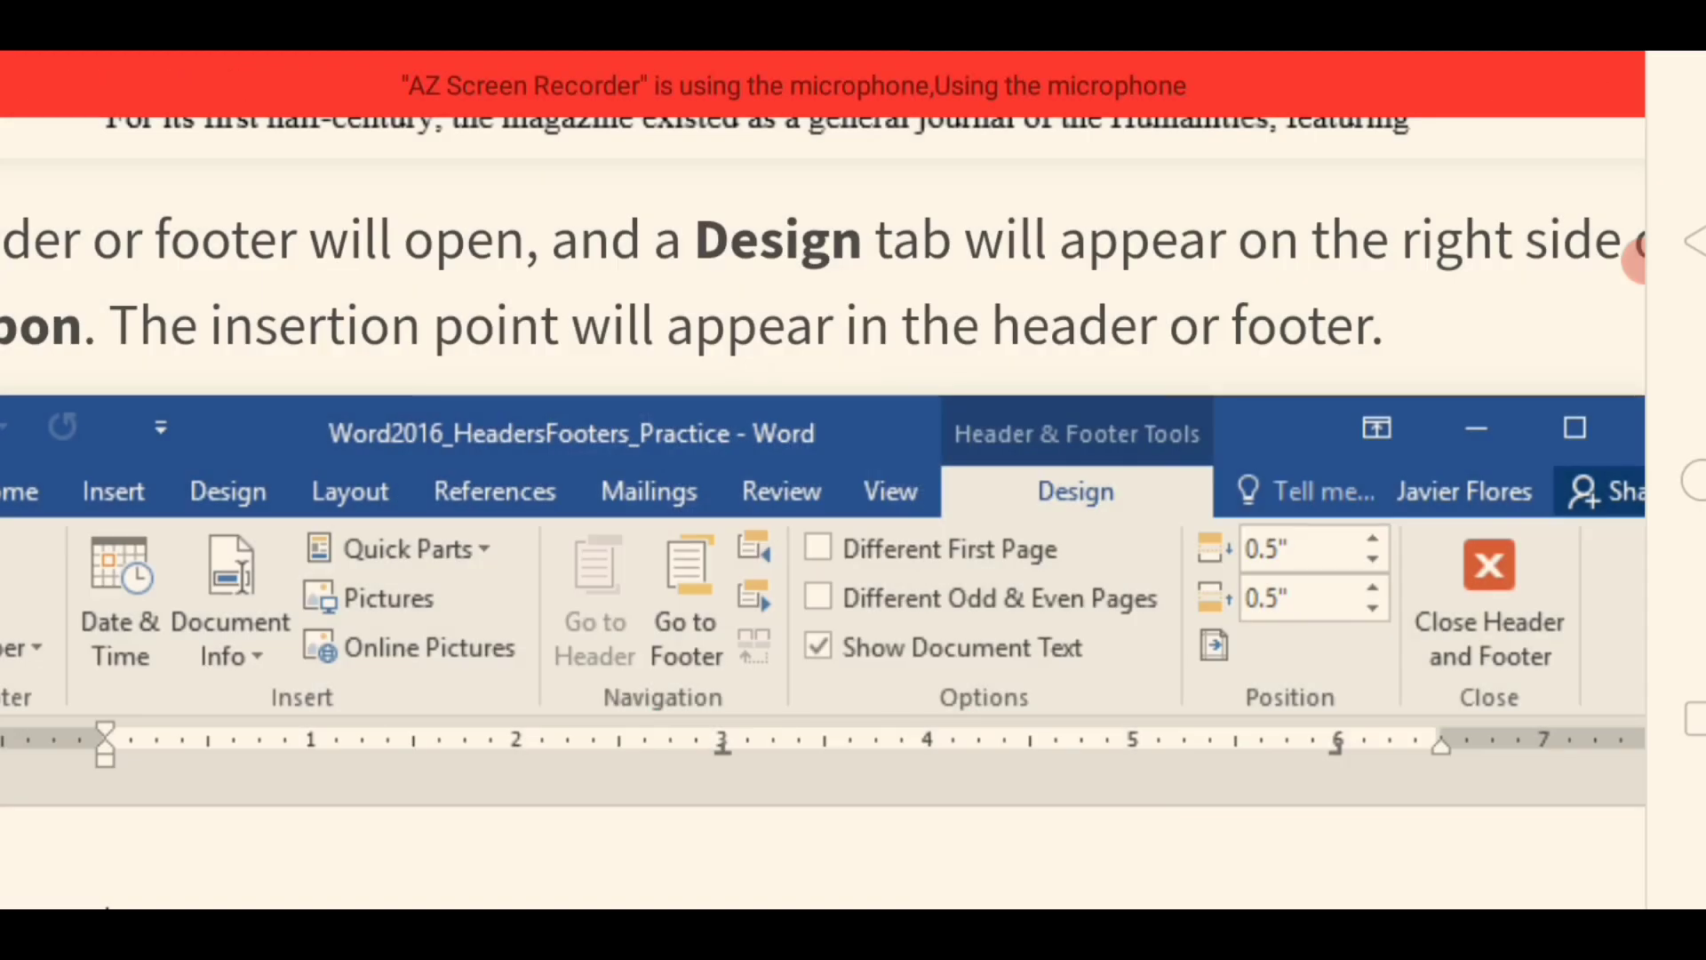
scroll(822, 533, down, 3)
scroll(821, 533, up, 3)
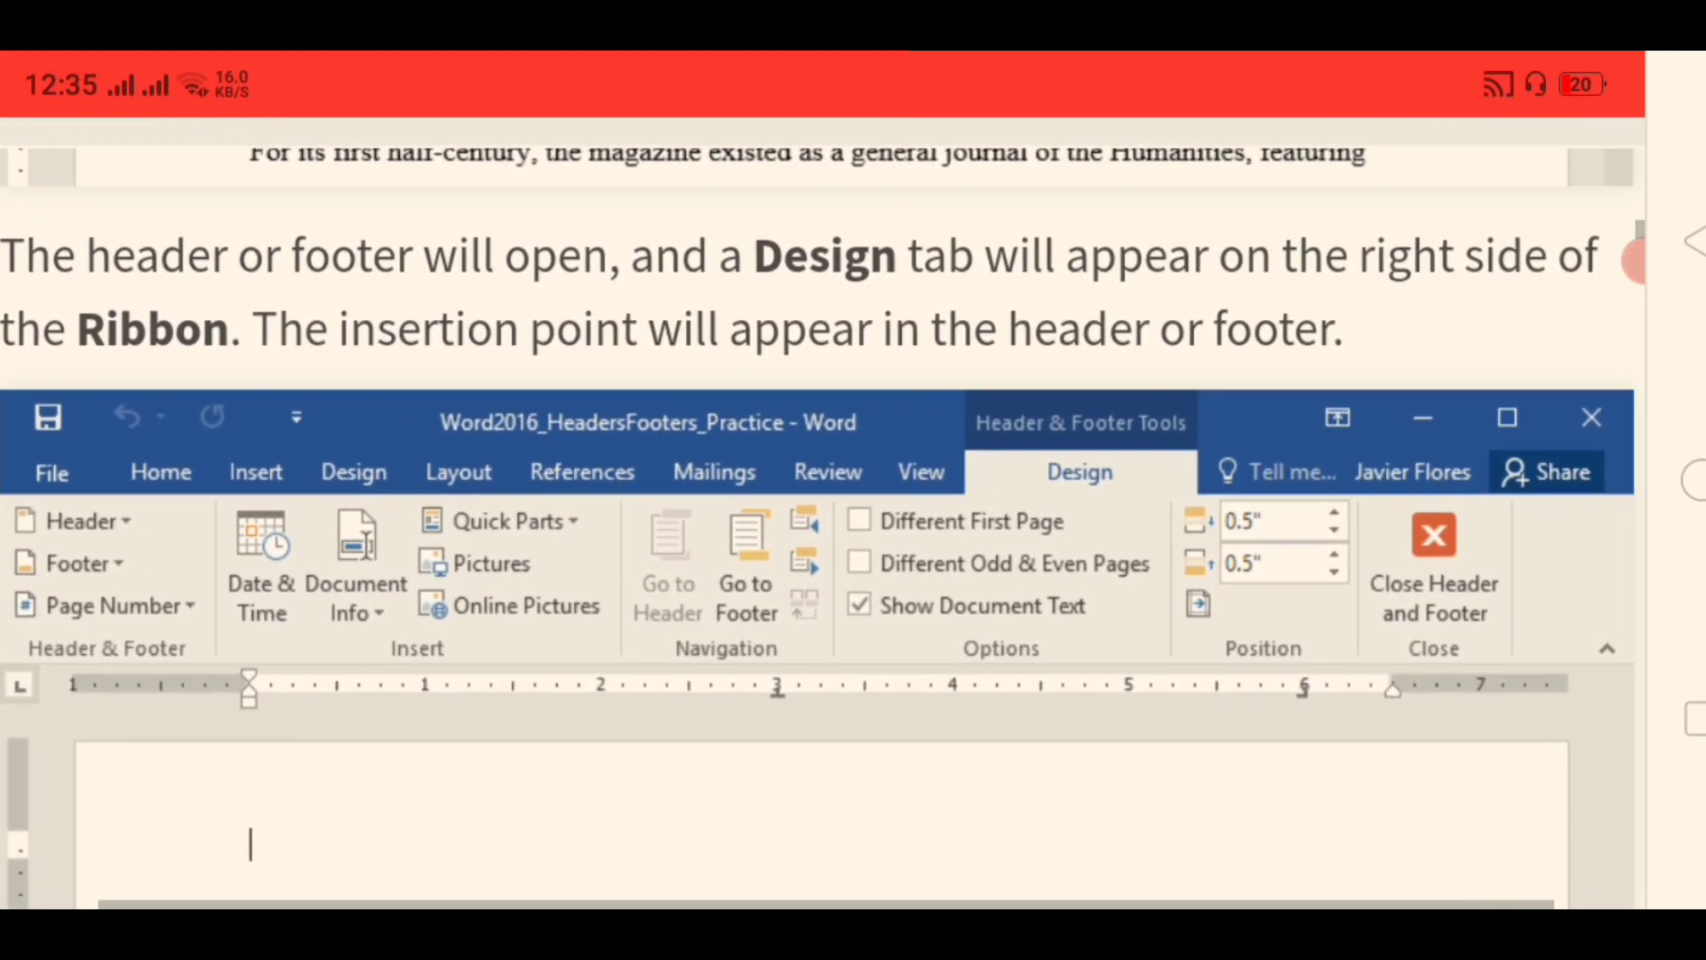
scroll(824, 527, down, 1)
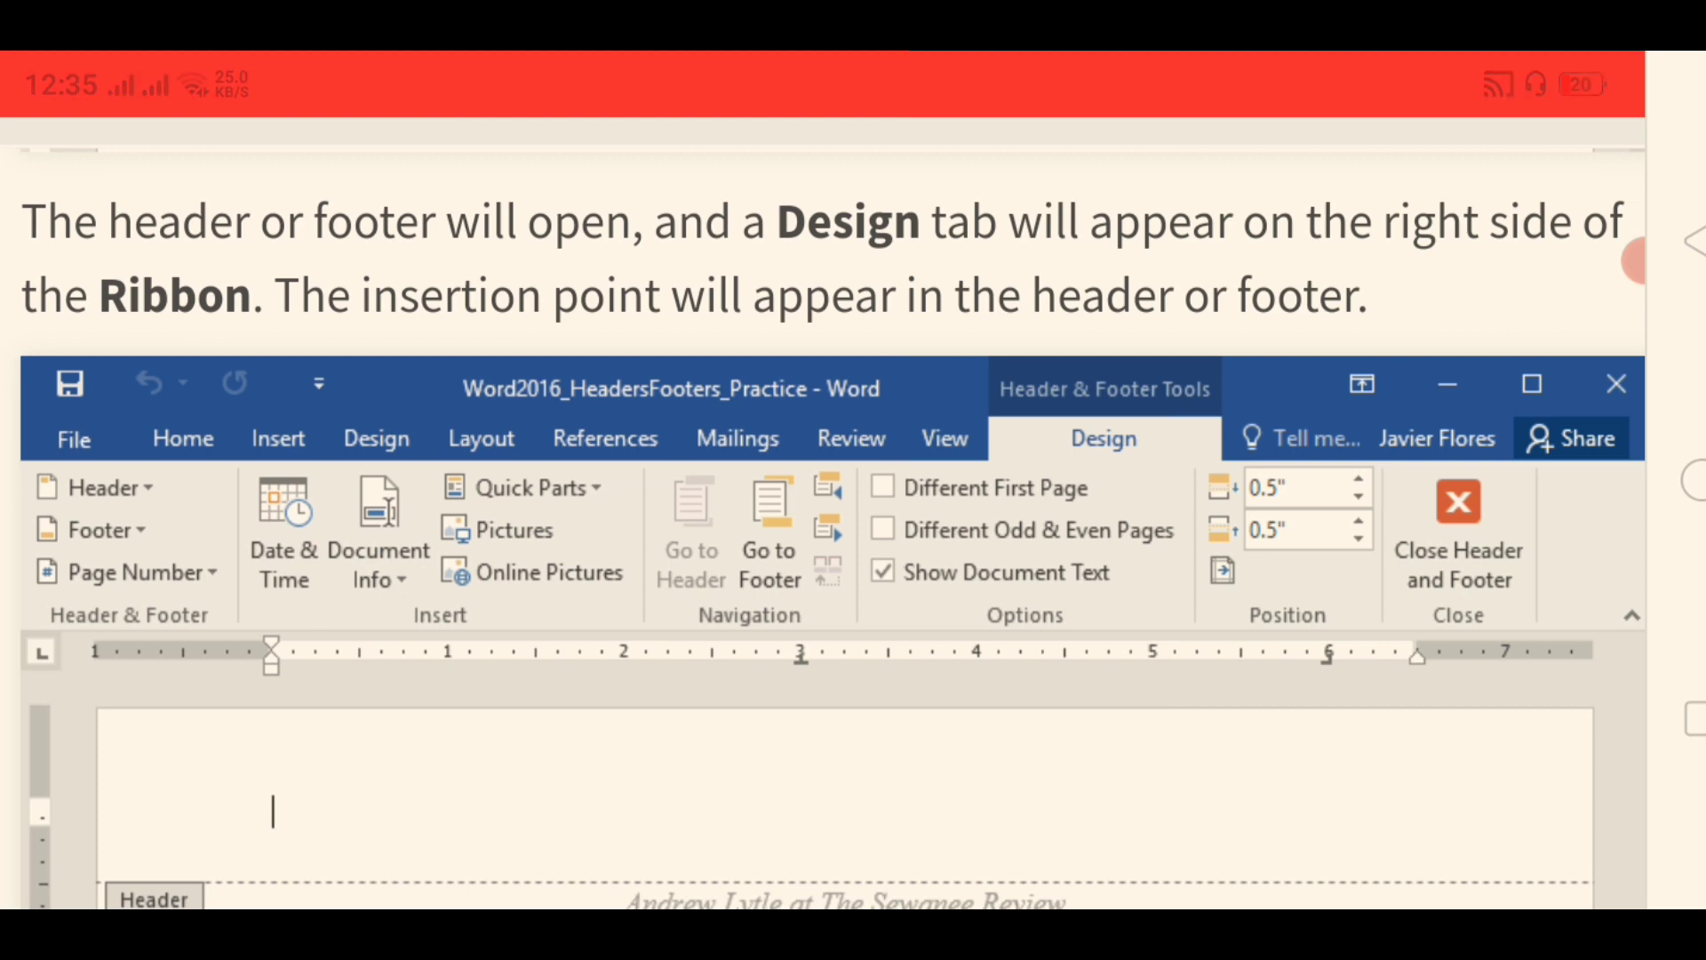
scroll(832, 489, down, 2)
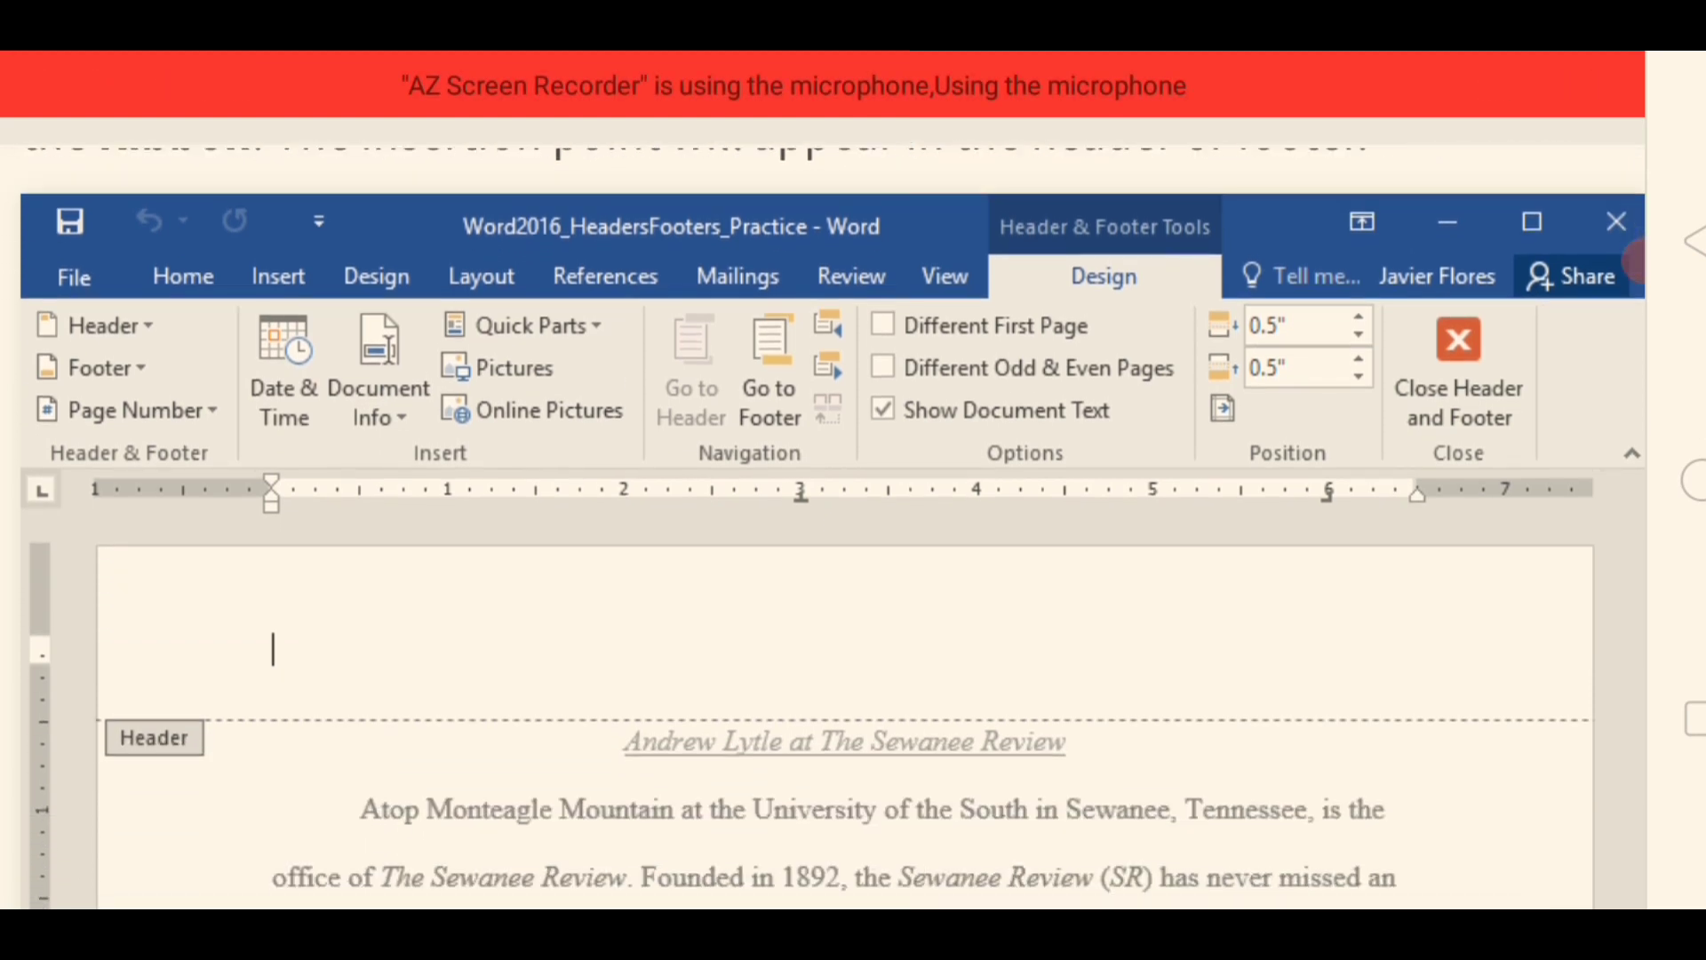
scroll(832, 515, down, 1)
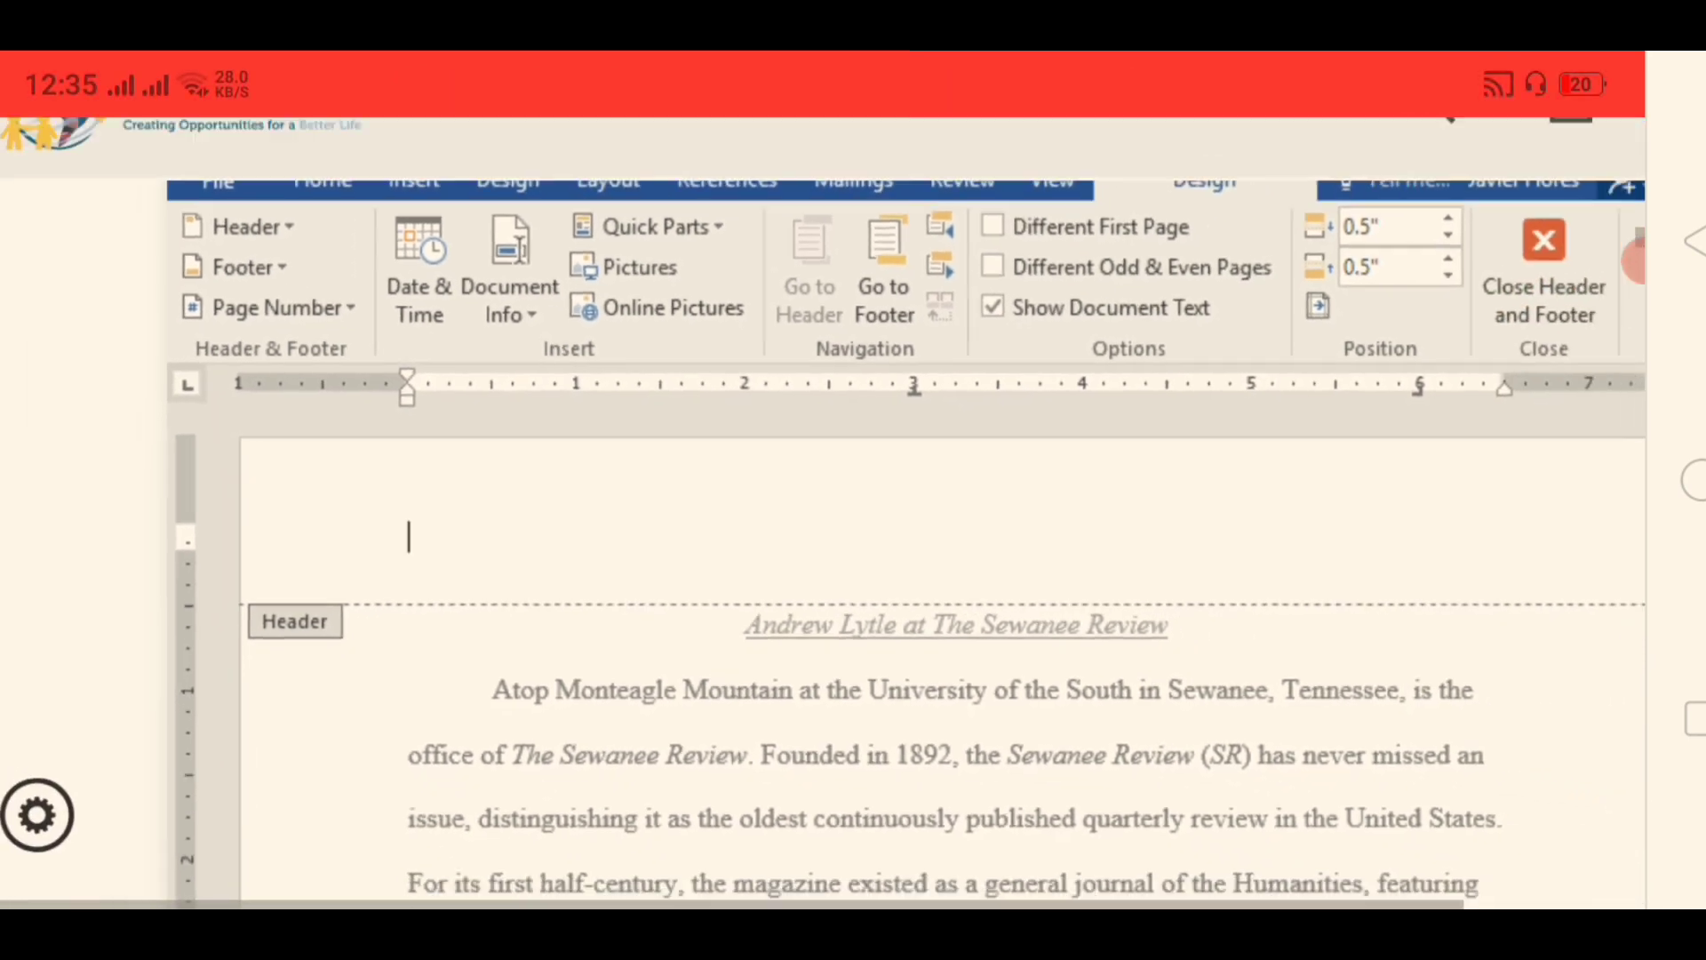
scroll(853, 533, down, 2)
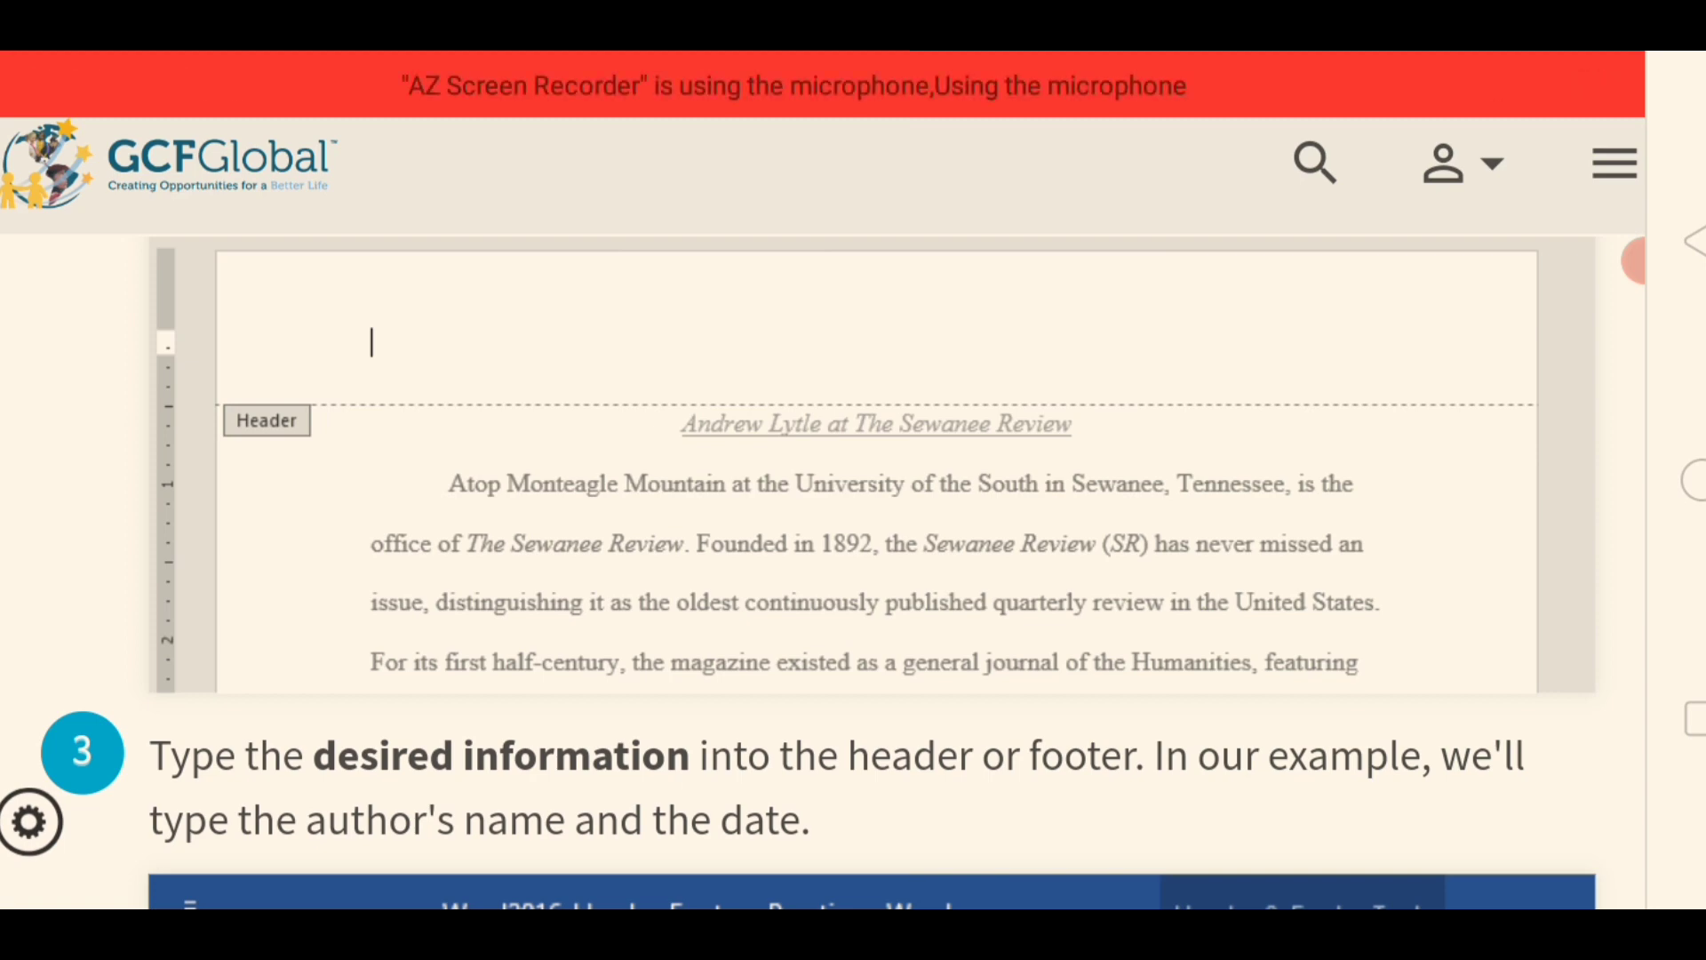
Step: Scroll past steps 3–5 and the Close Header and Footer screenshot to the preset header section
scroll(822, 568, down, 3)
scroll(822, 569, down, 2)
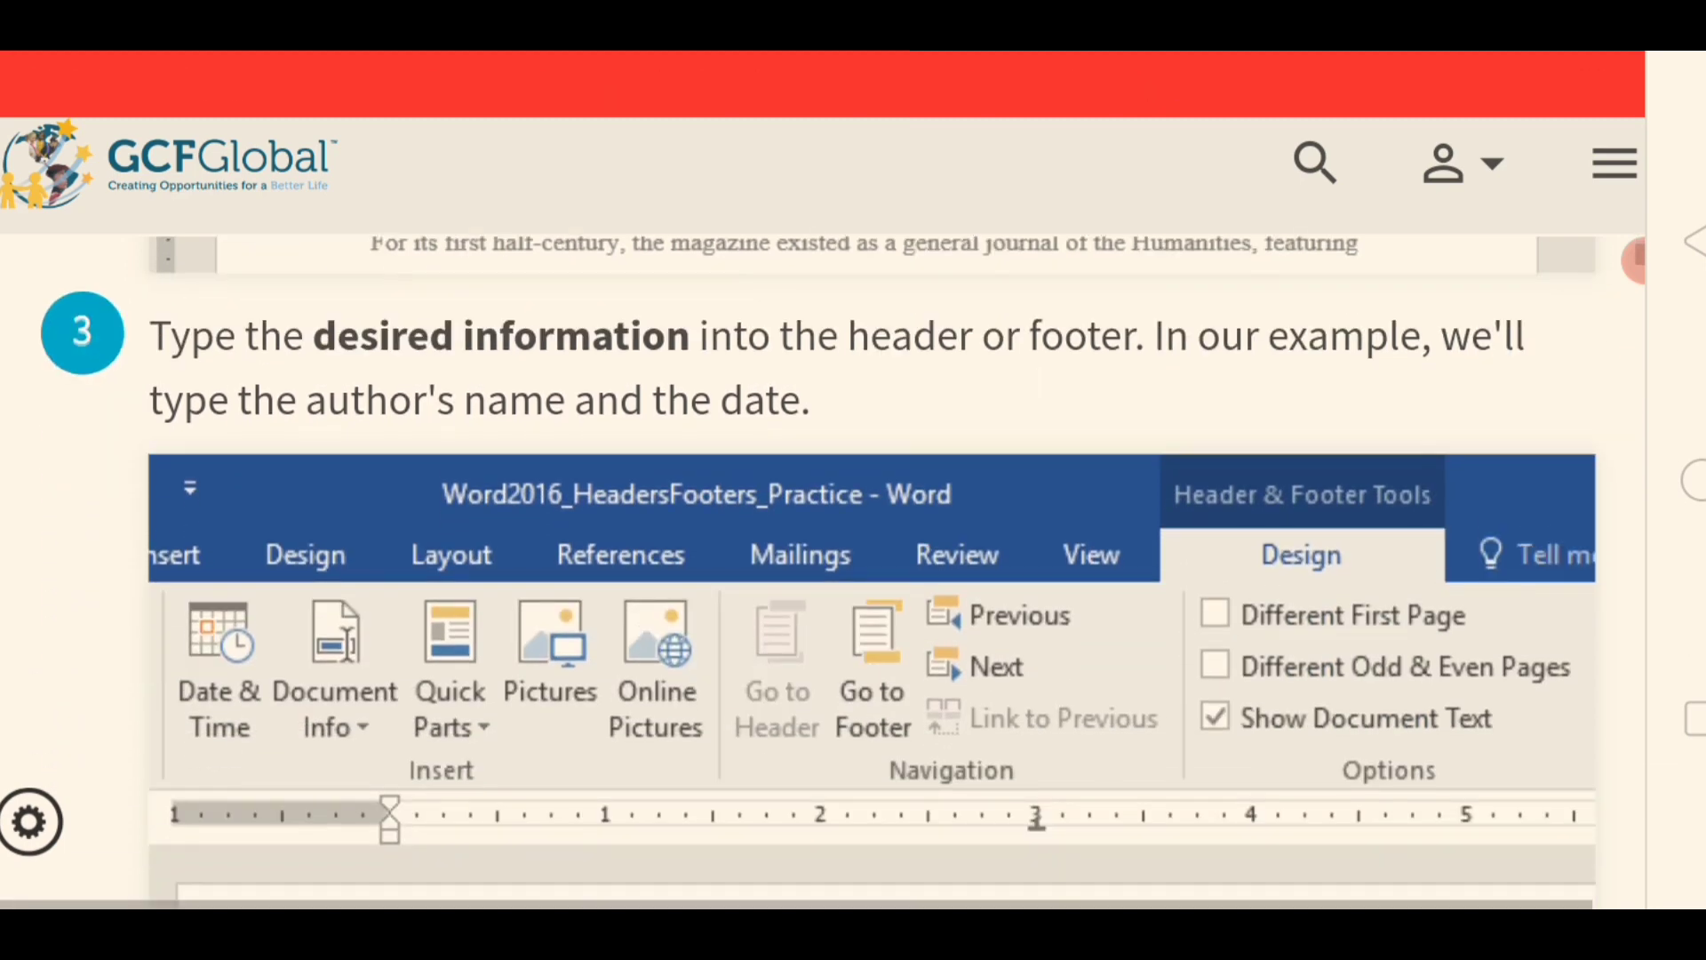
scroll(822, 569, down, 3)
scroll(871, 569, down, 1)
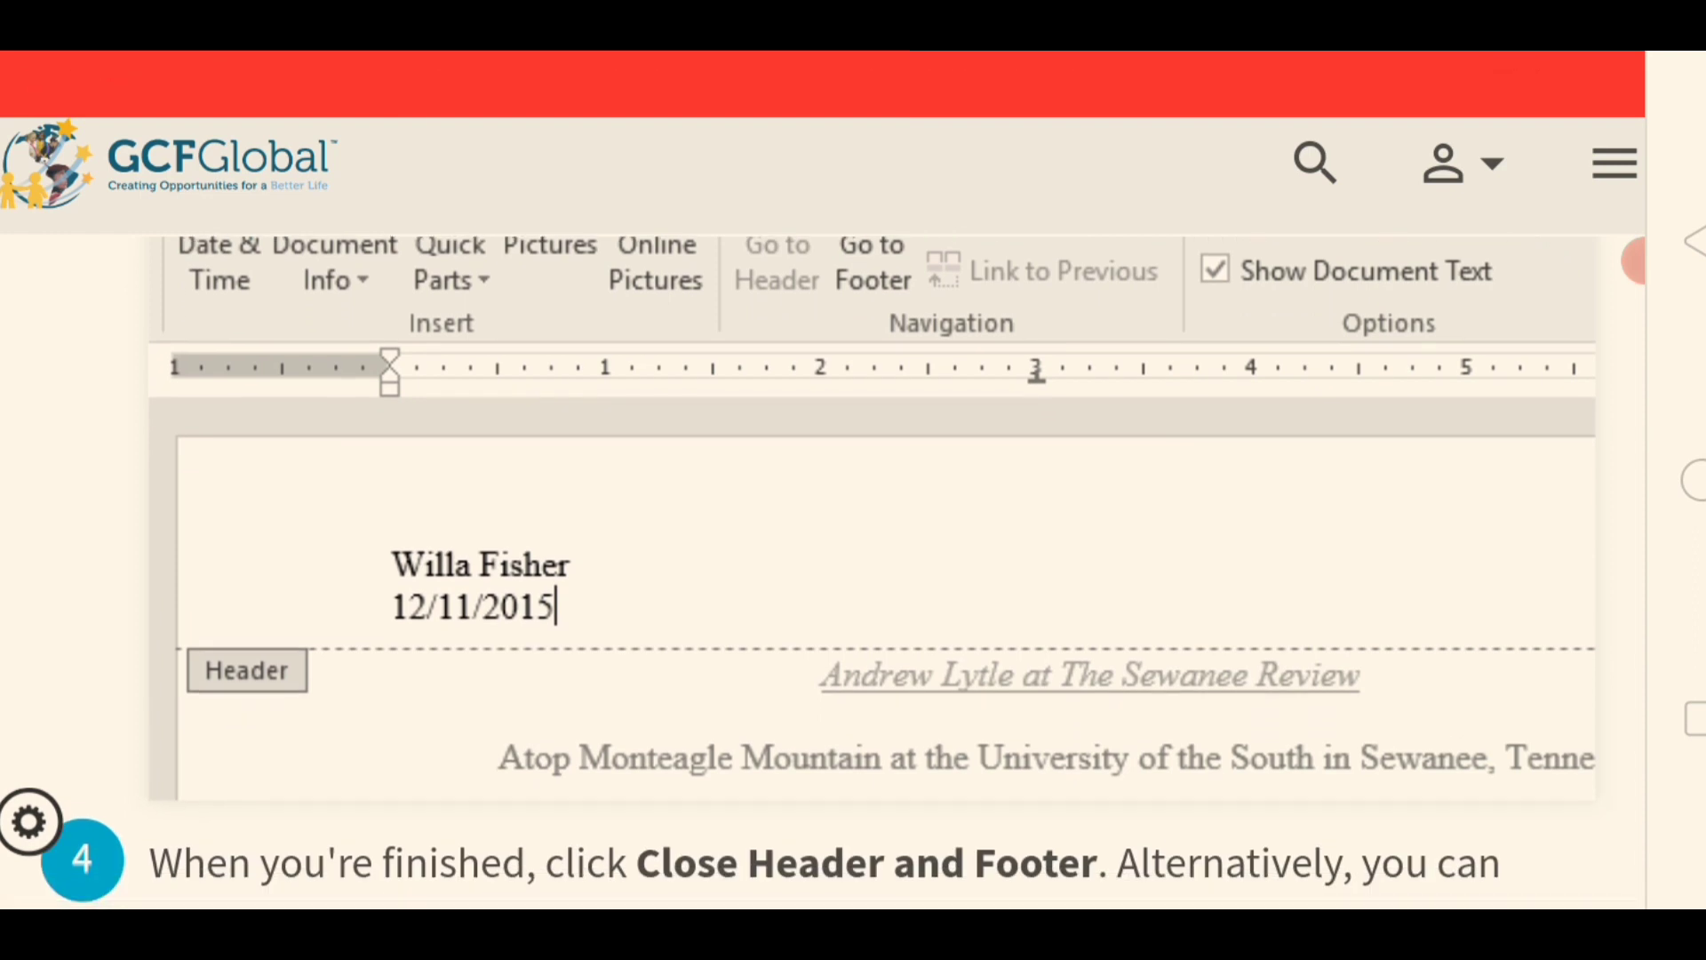
scroll(822, 480, down, 2)
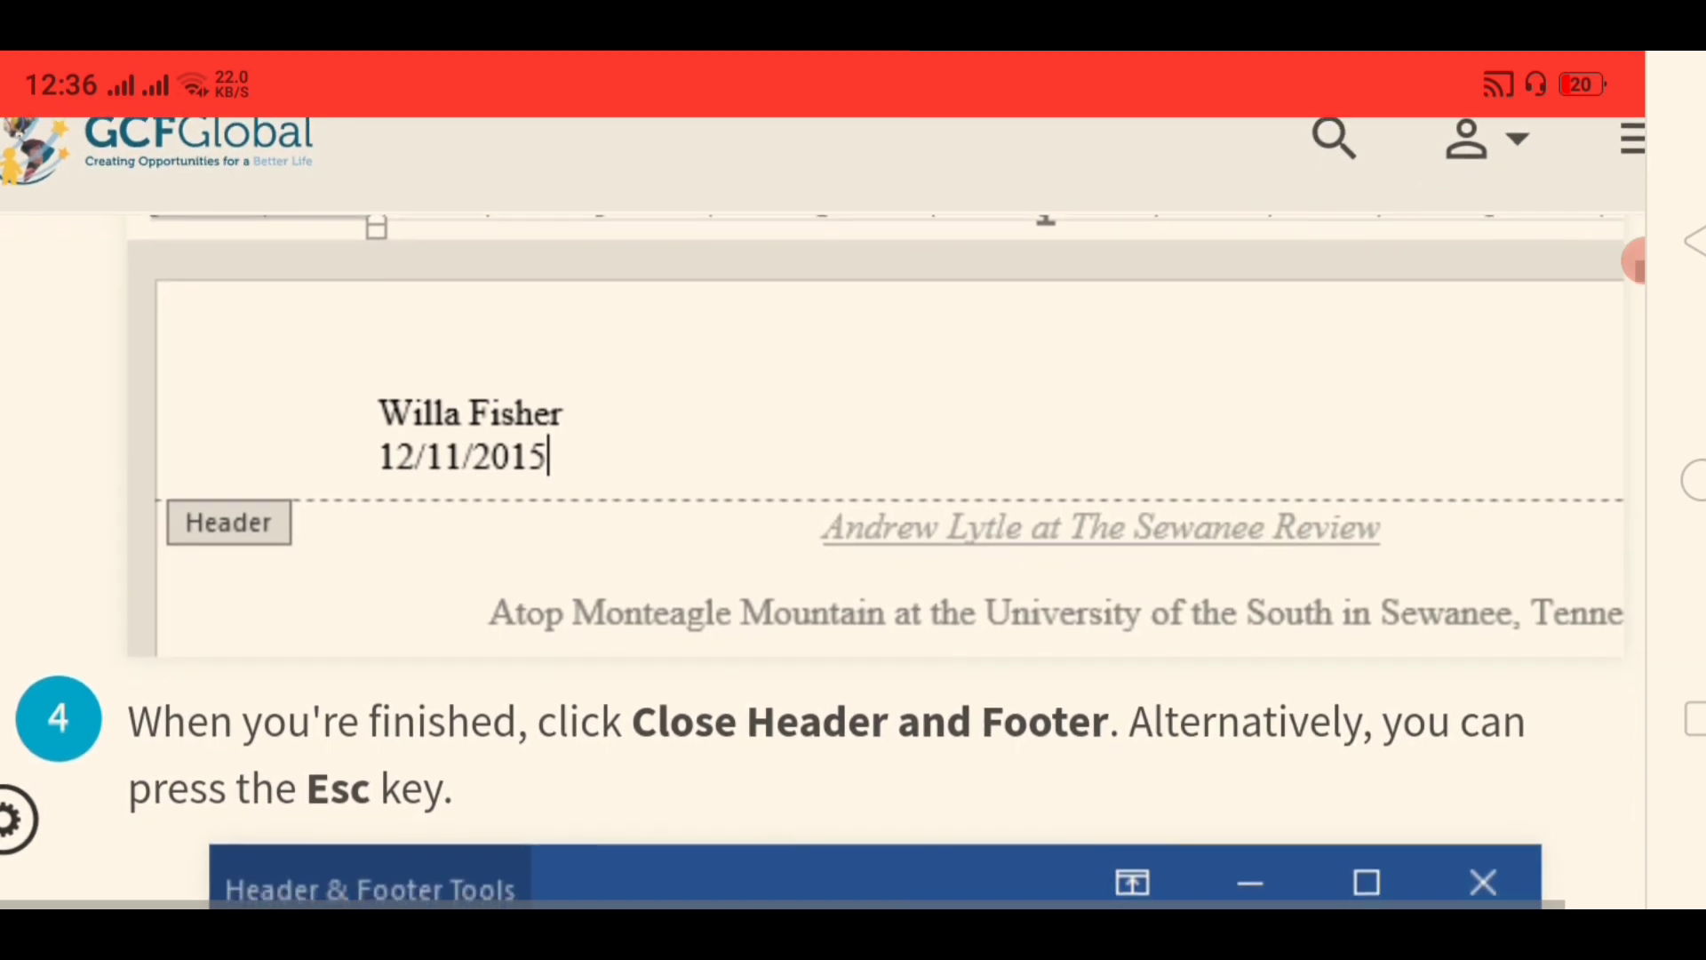
scroll(816, 512, down, 3)
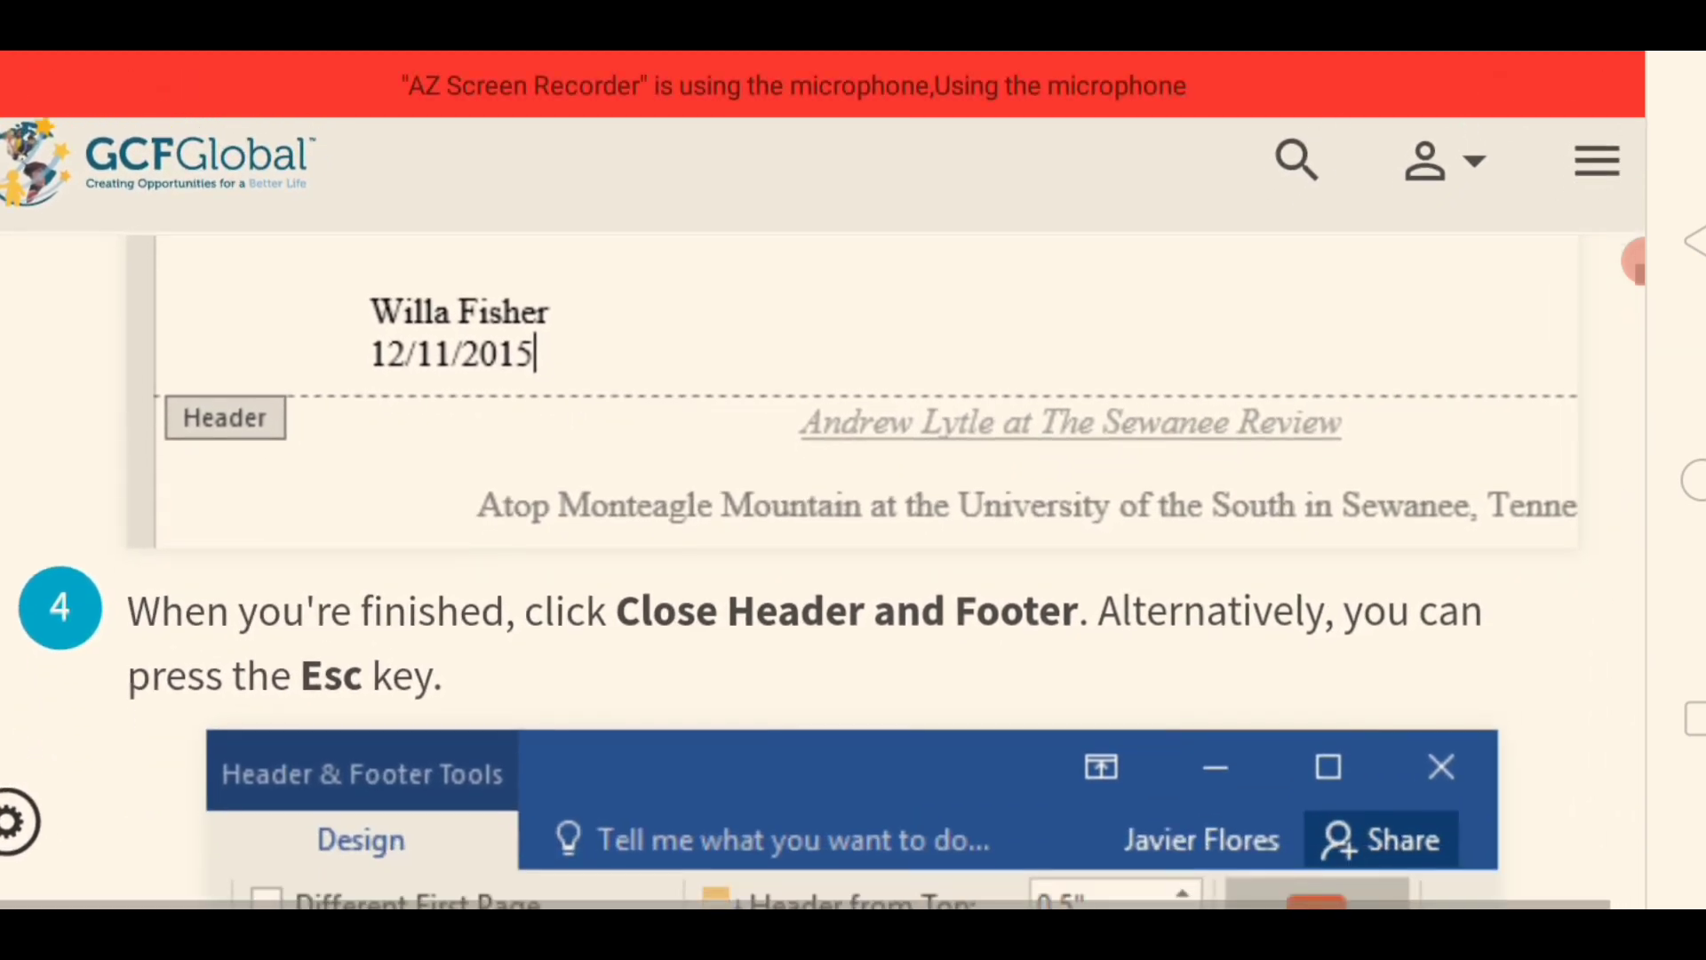
scroll(816, 513, down, 2)
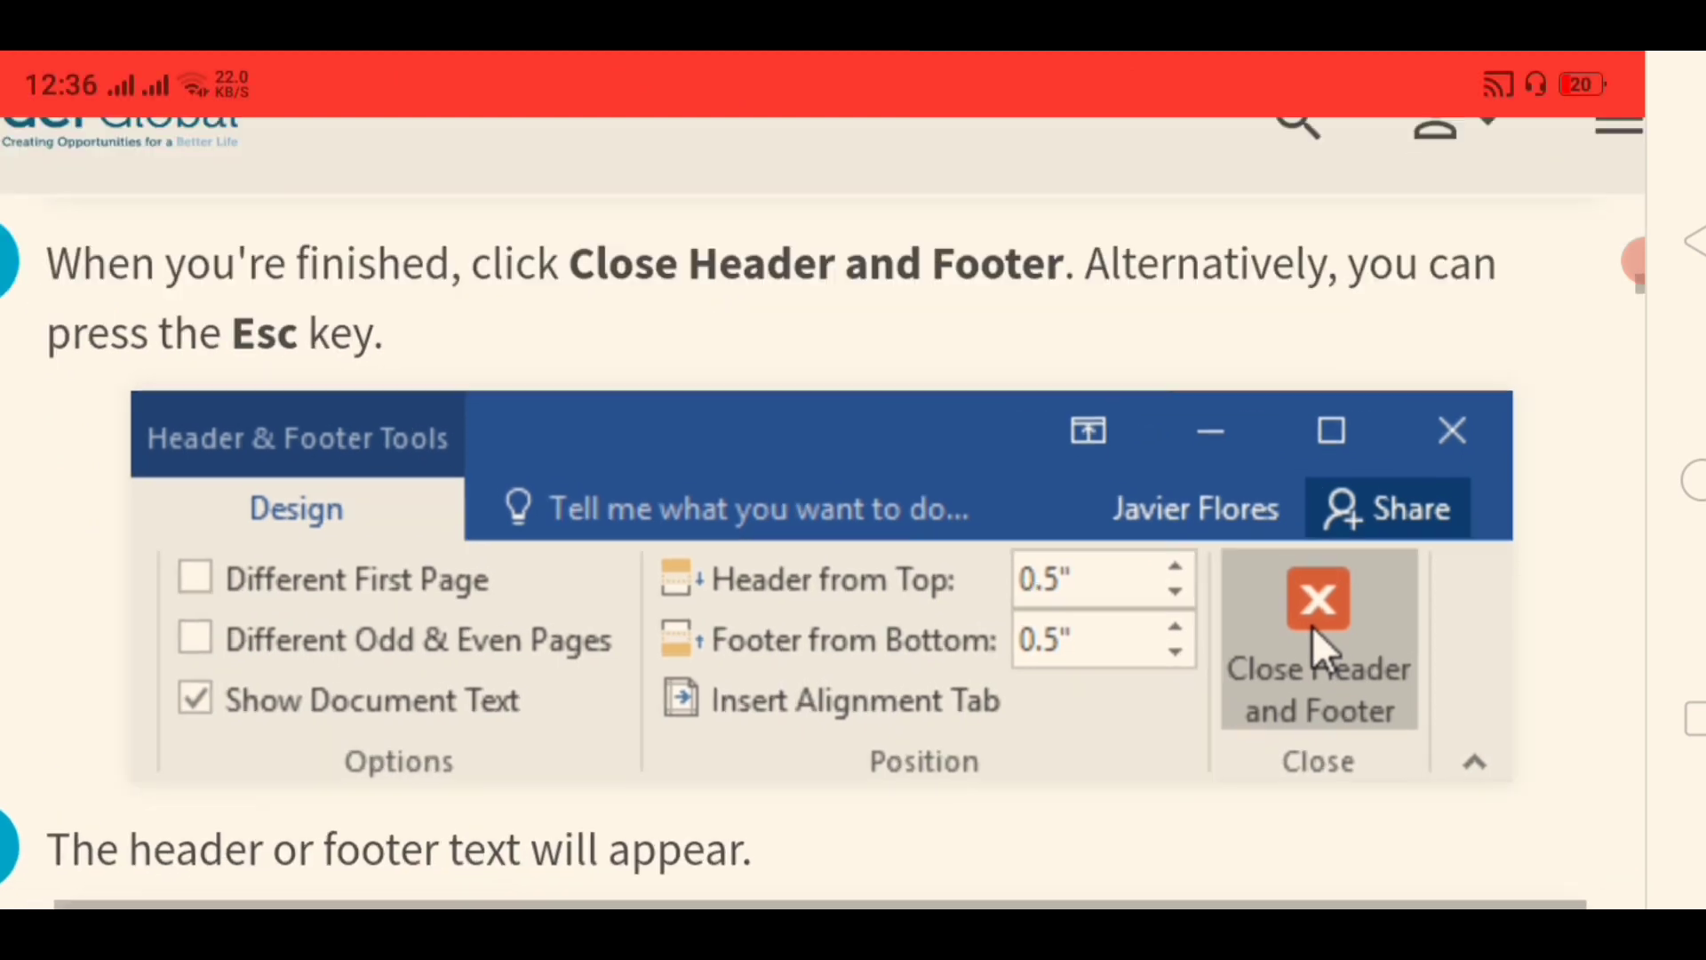
scroll(1244, 622, up, 3)
scroll(800, 498, down, 3)
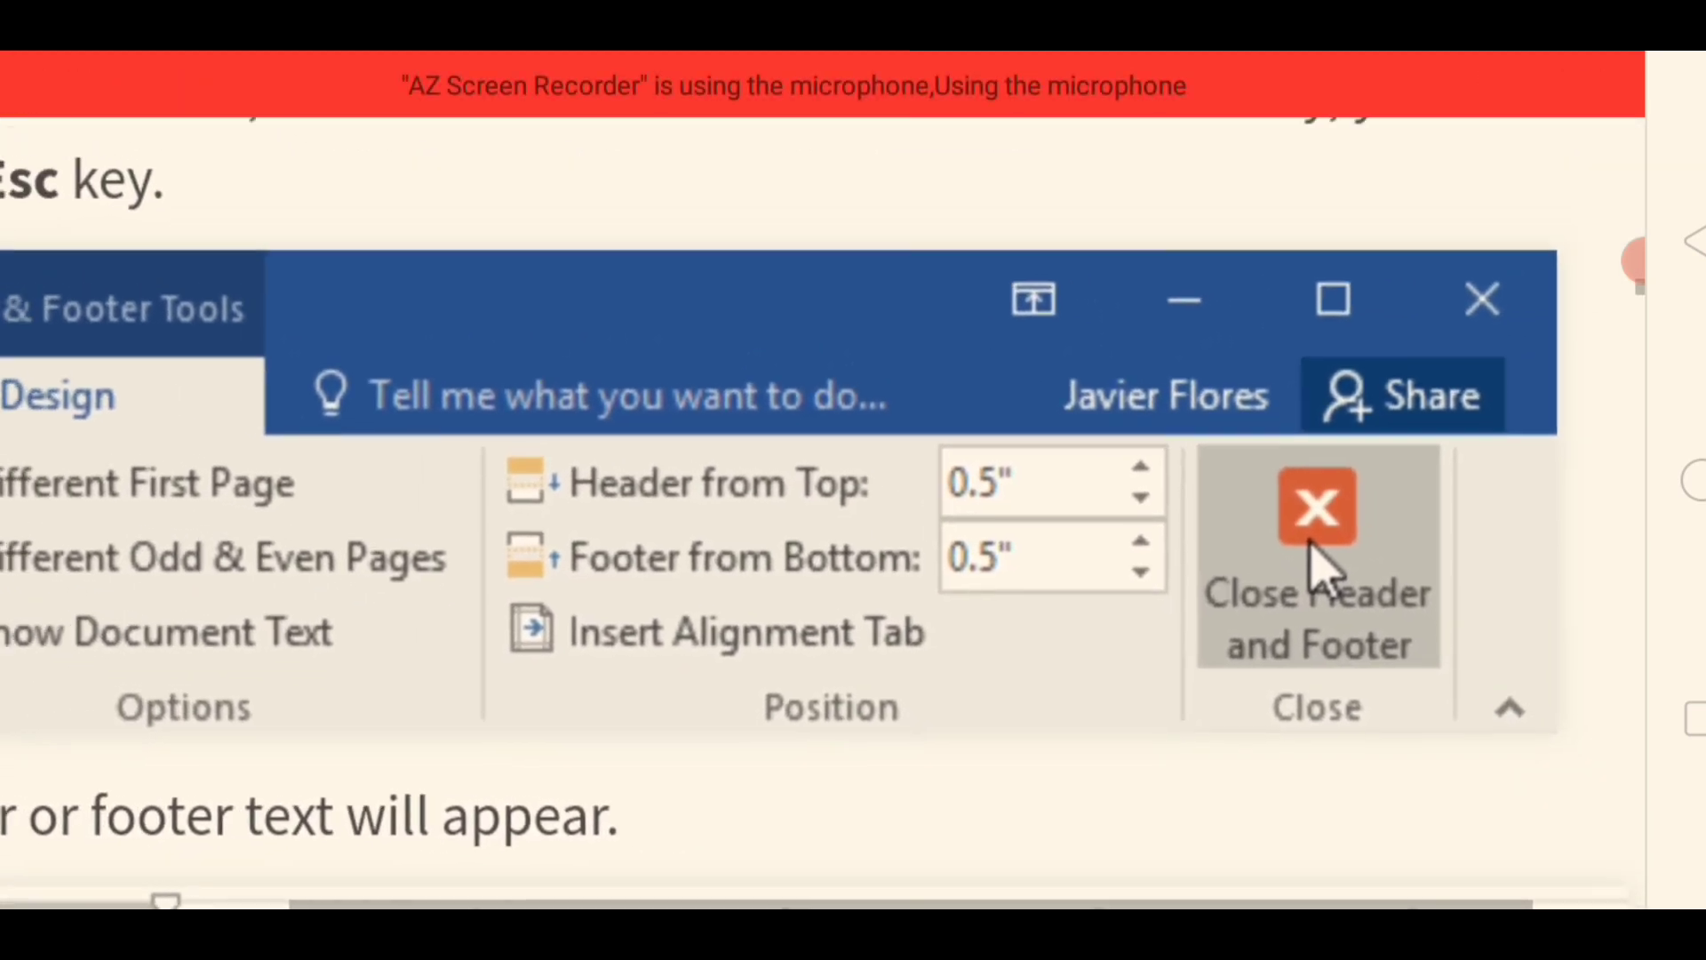
scroll(800, 498, down, 1)
scroll(799, 498, down, 2)
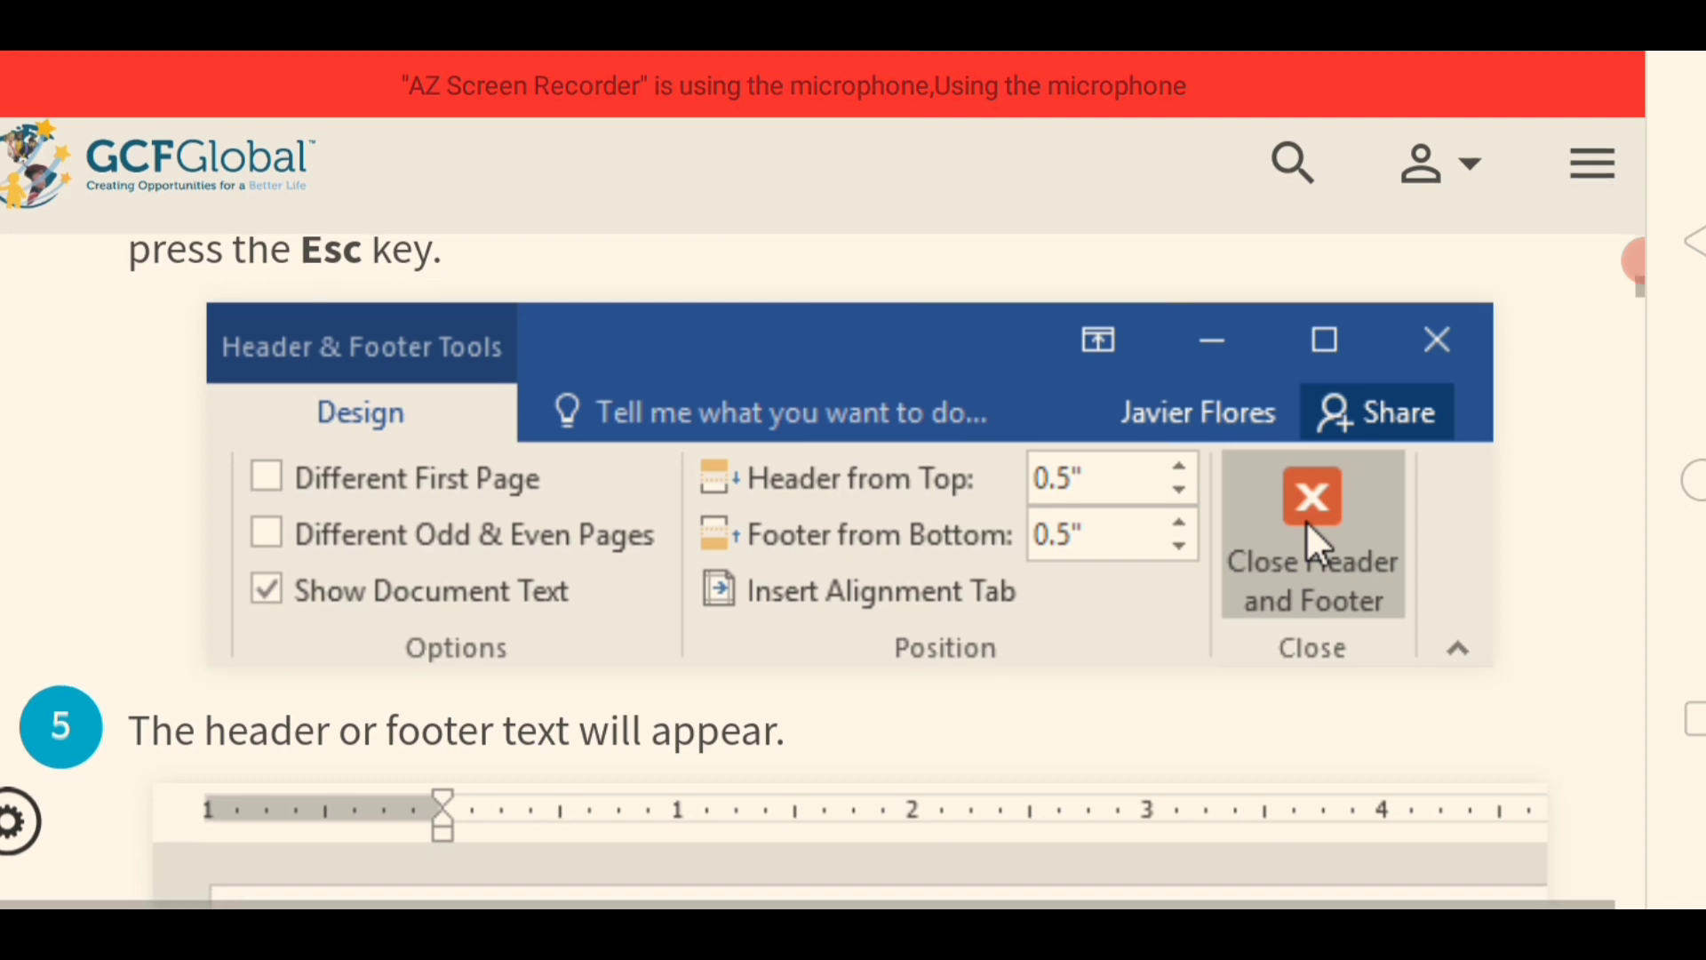
scroll(822, 489, down, 2)
scroll(851, 568, down, 1)
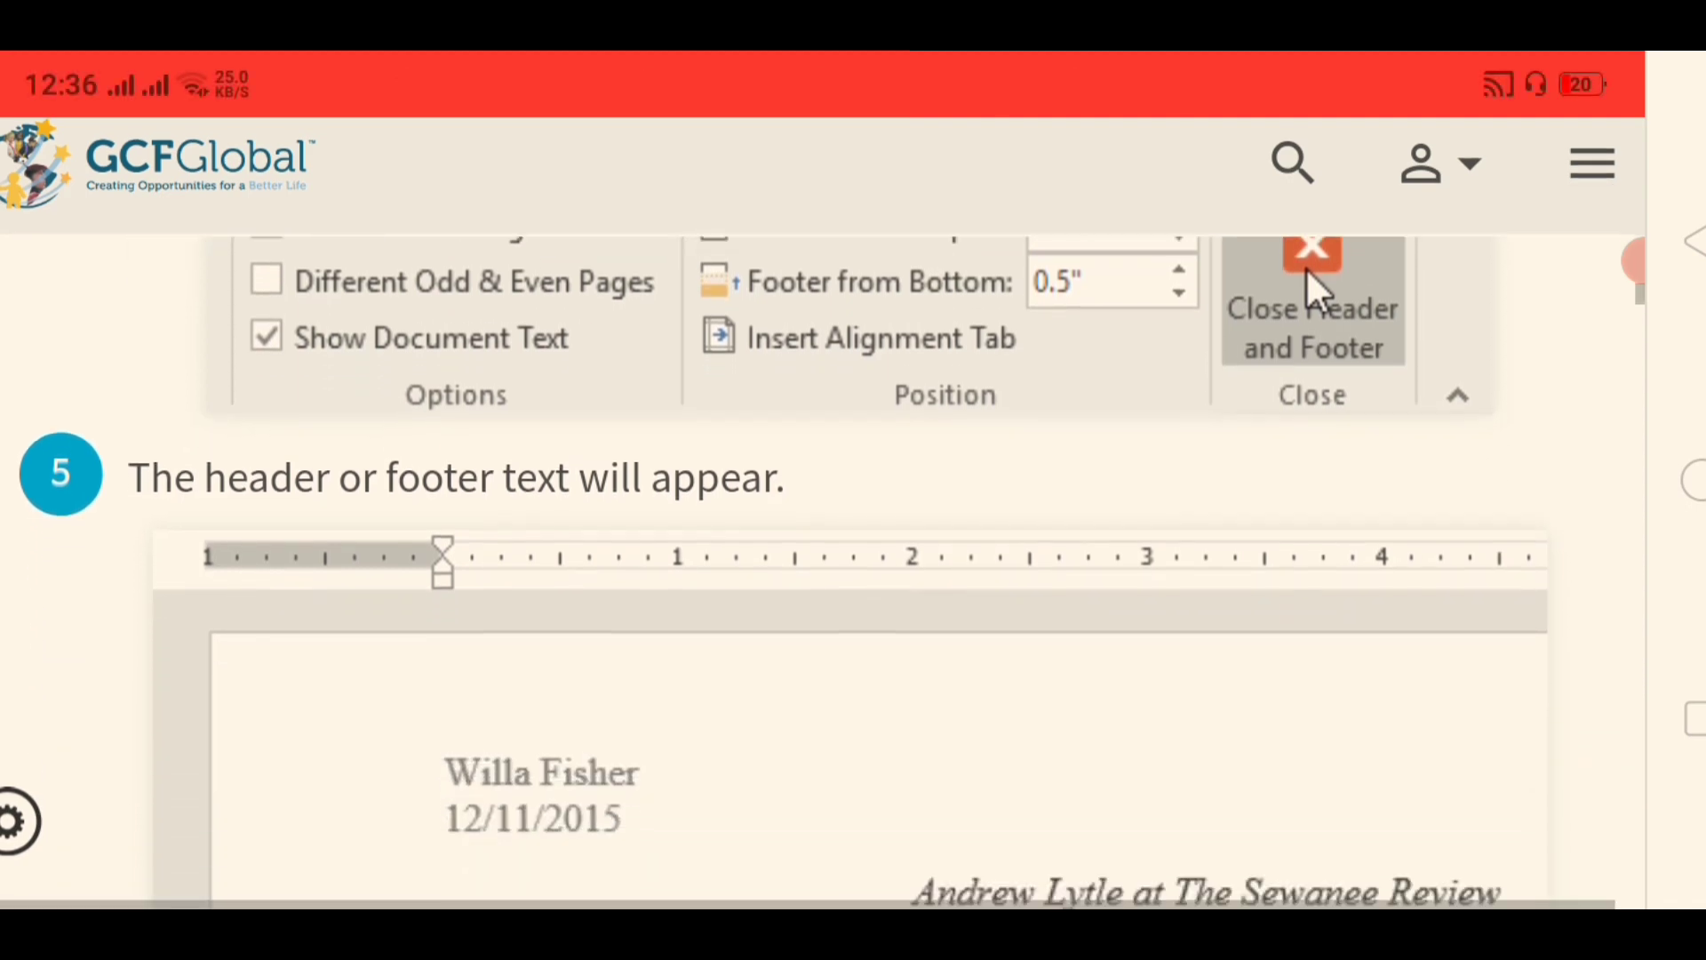
scroll(851, 569, down, 2)
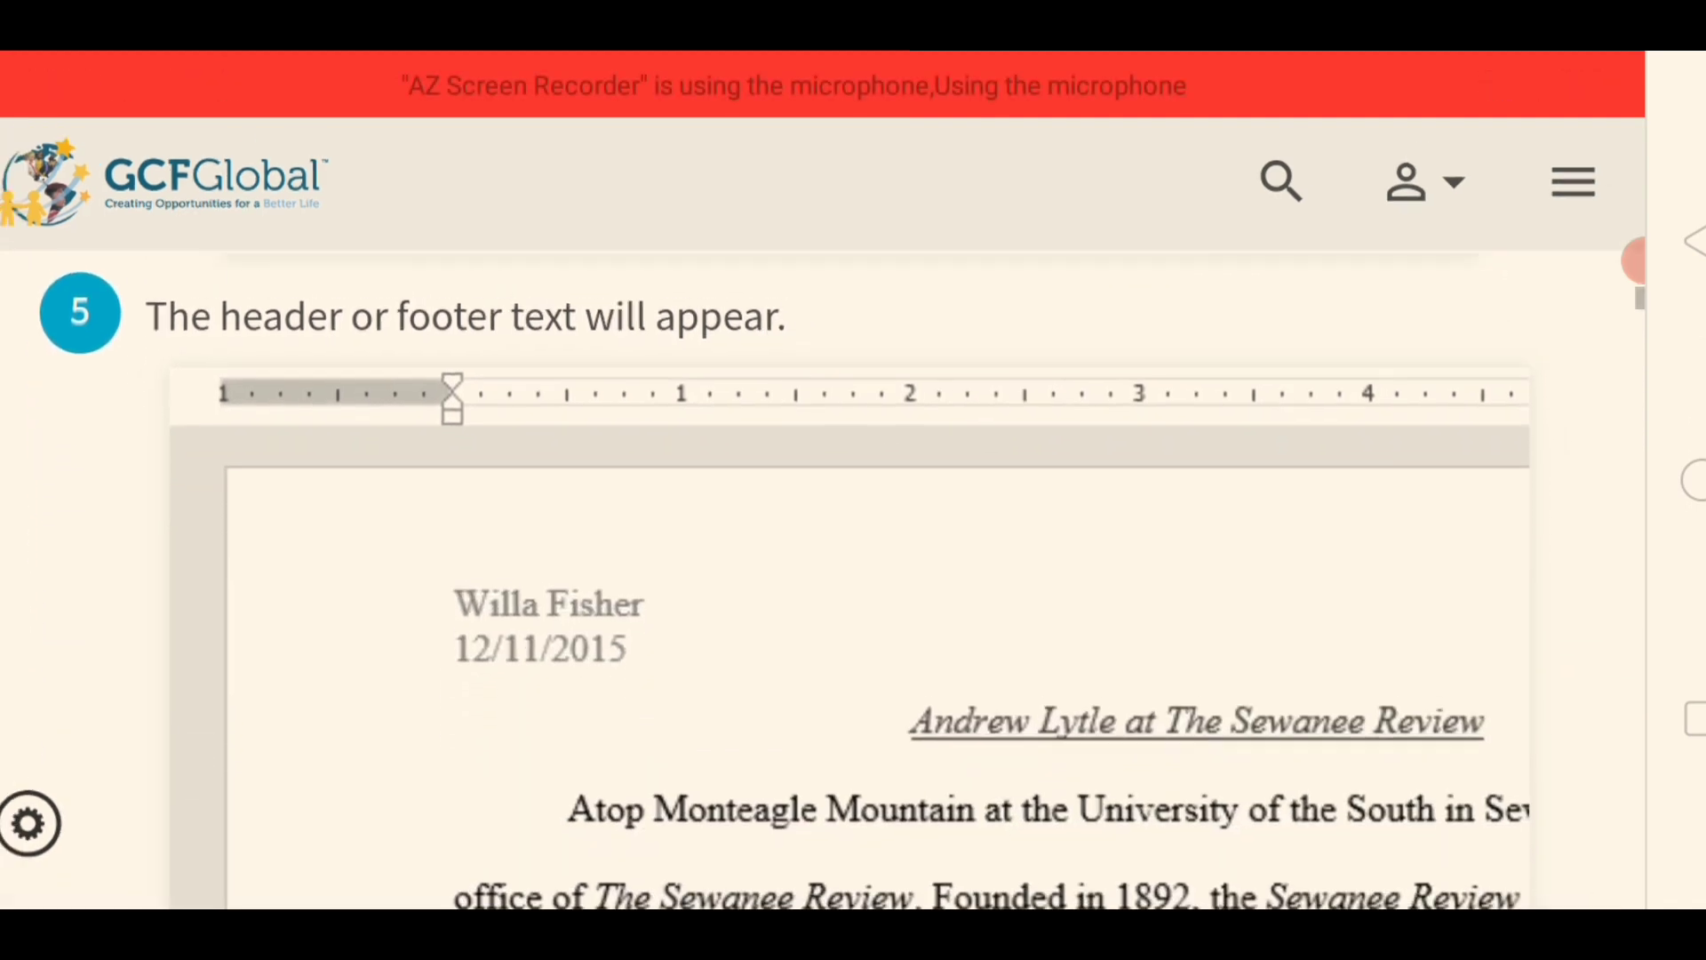
scroll(851, 568, down, 1)
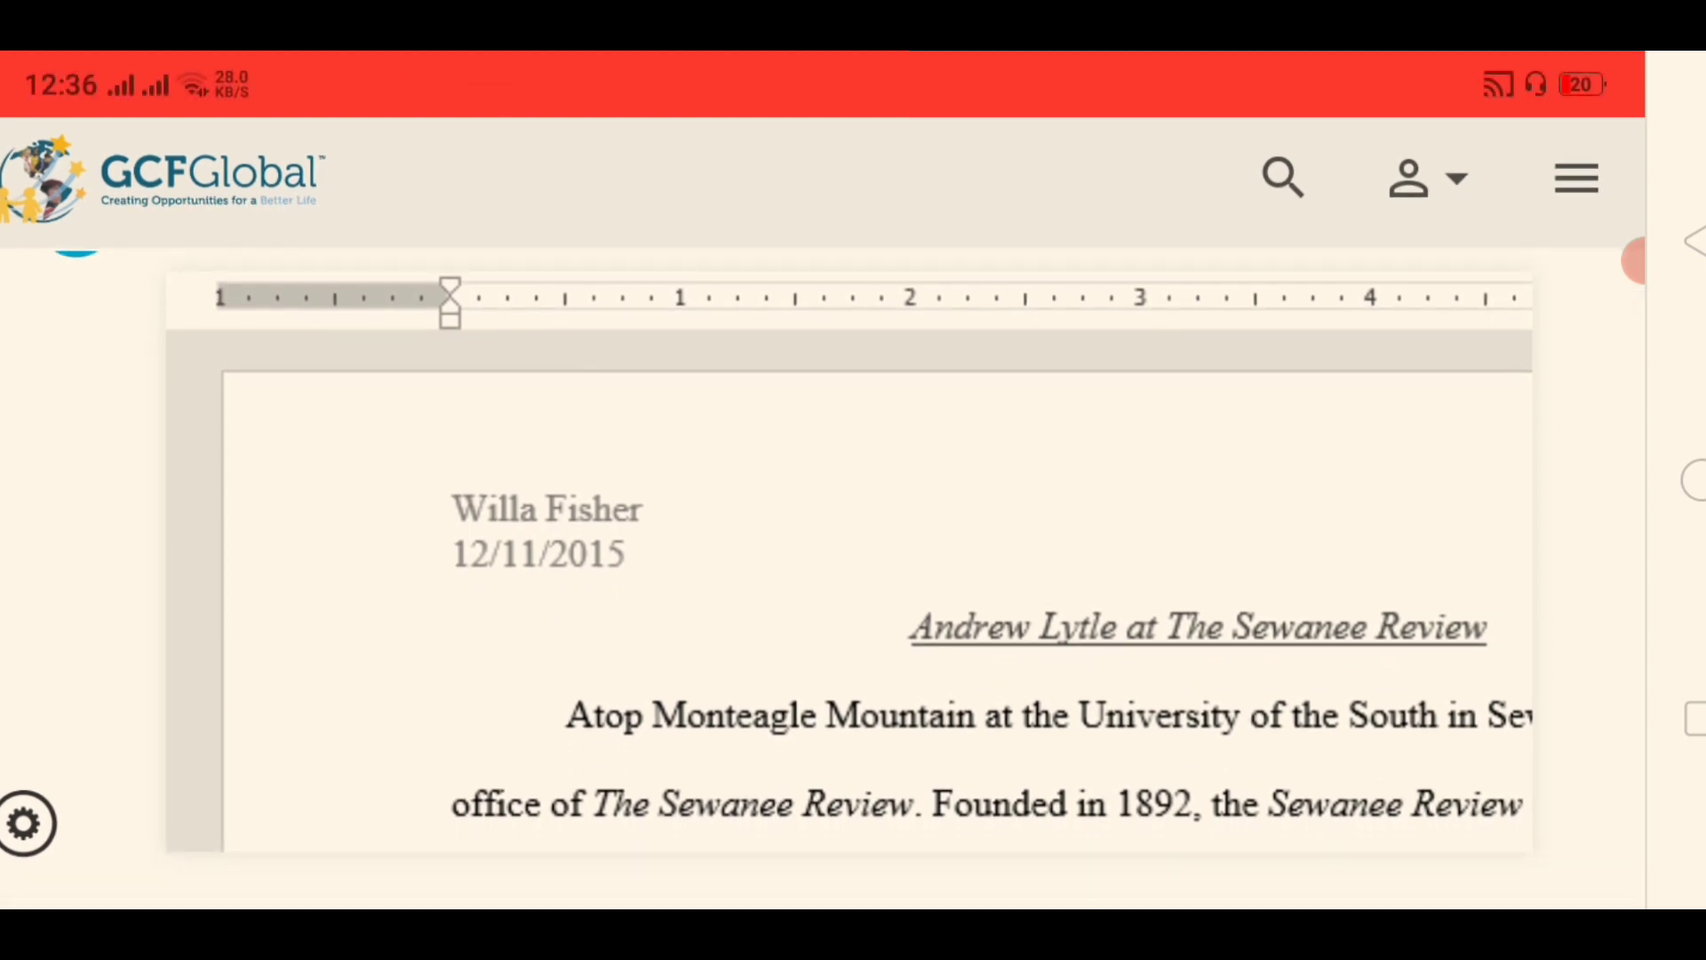
scroll(851, 568, down, 1)
scroll(852, 569, down, 2)
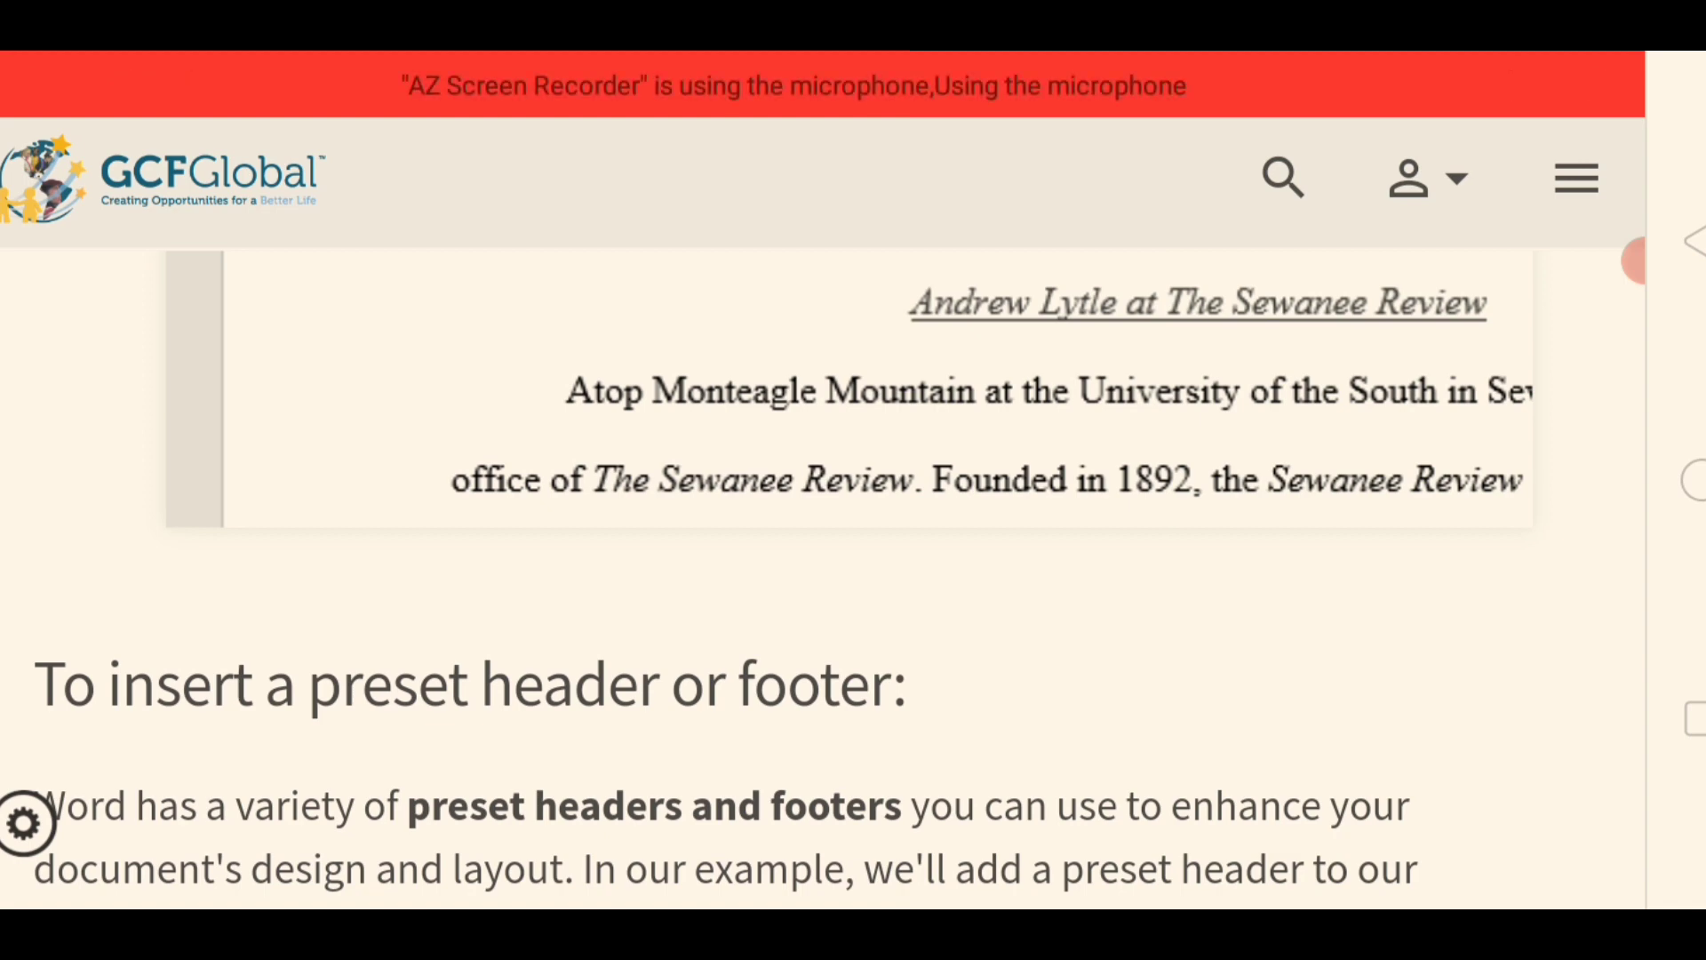
Step: Scroll past the Header gallery screenshots to the [Document title] Content Control field example
scroll(822, 488, down, 2)
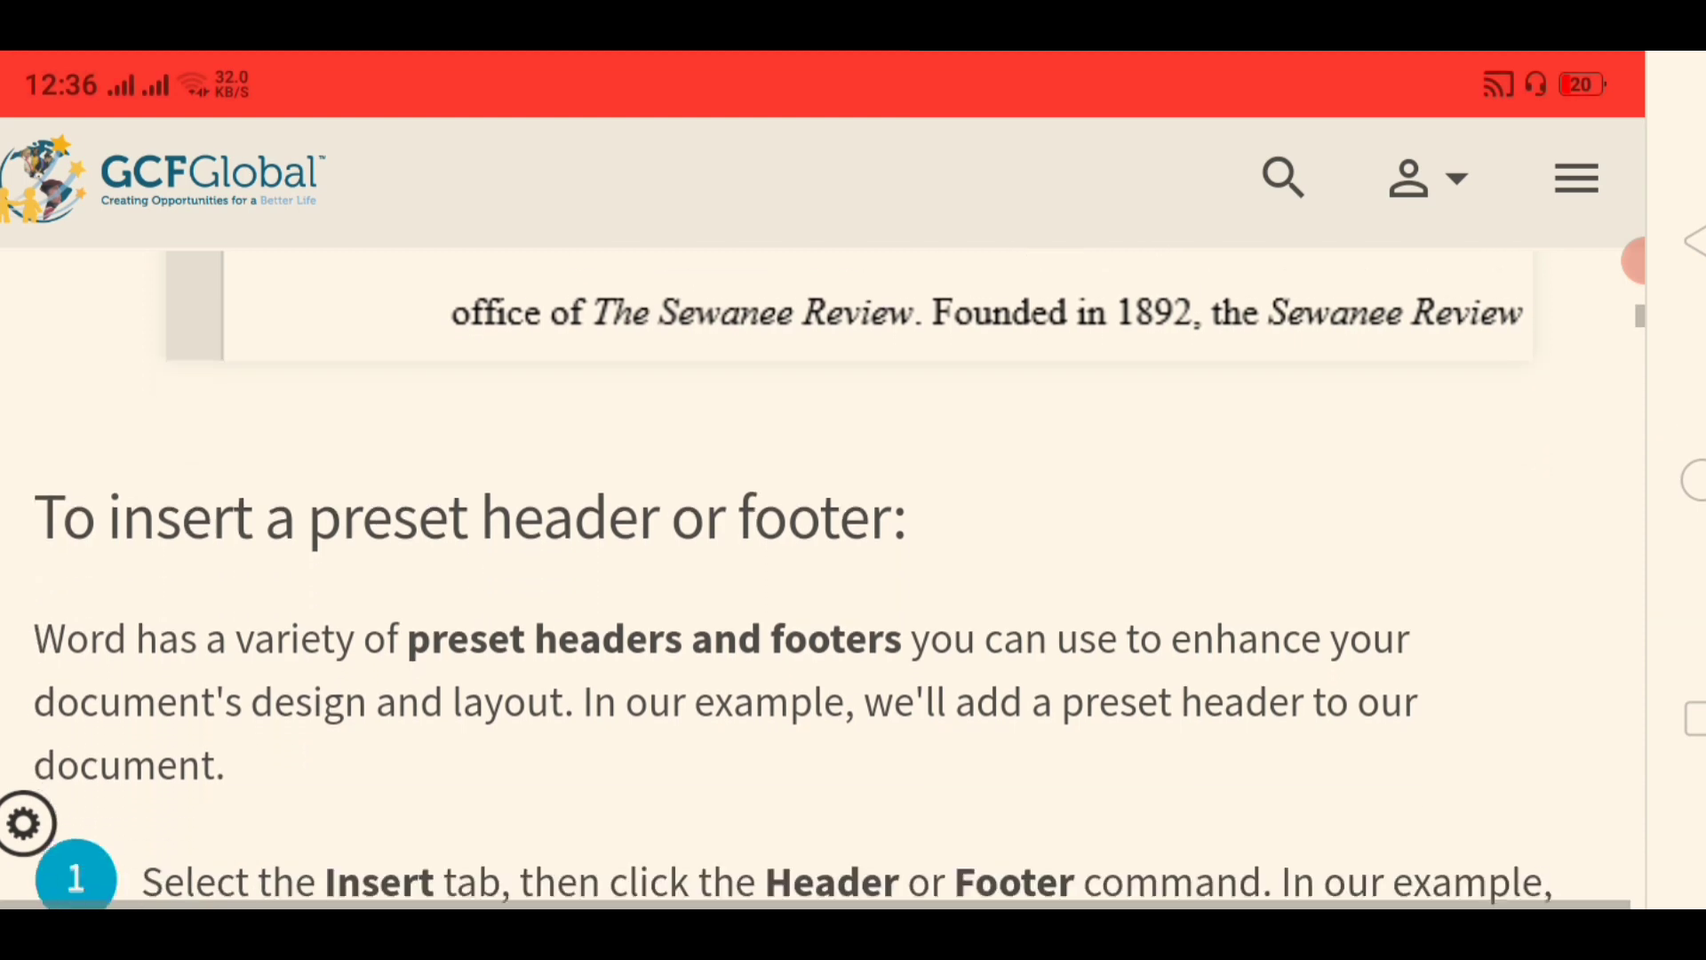
scroll(821, 587, down, 2)
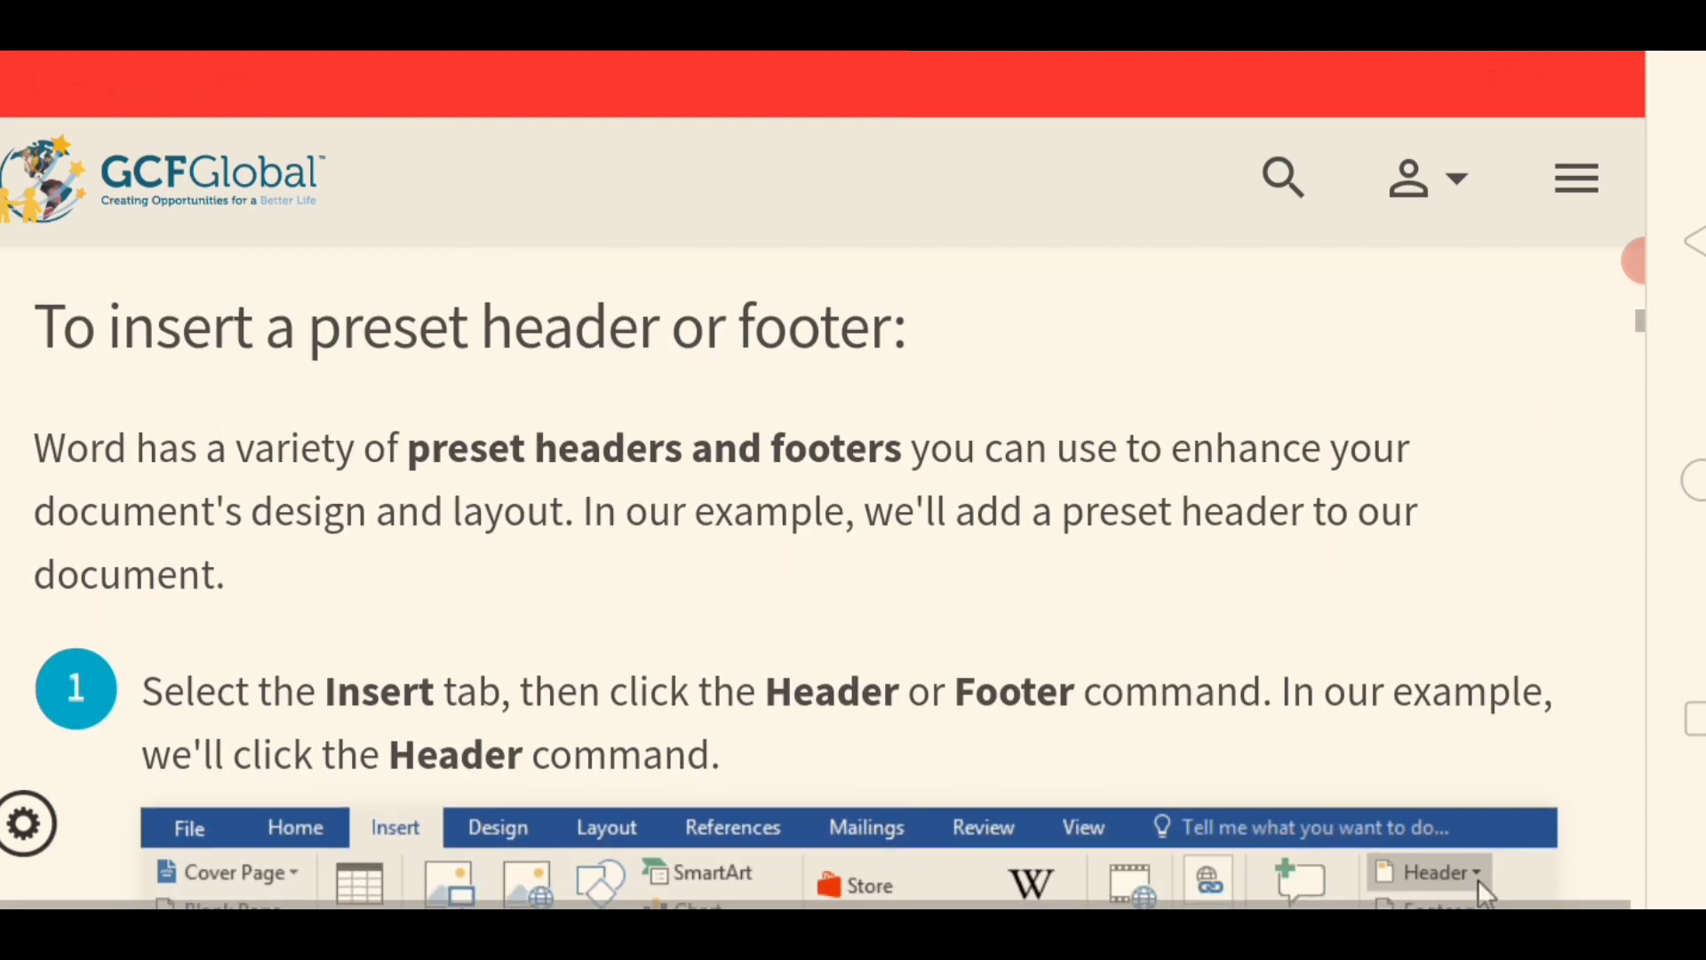
scroll(822, 587, down, 3)
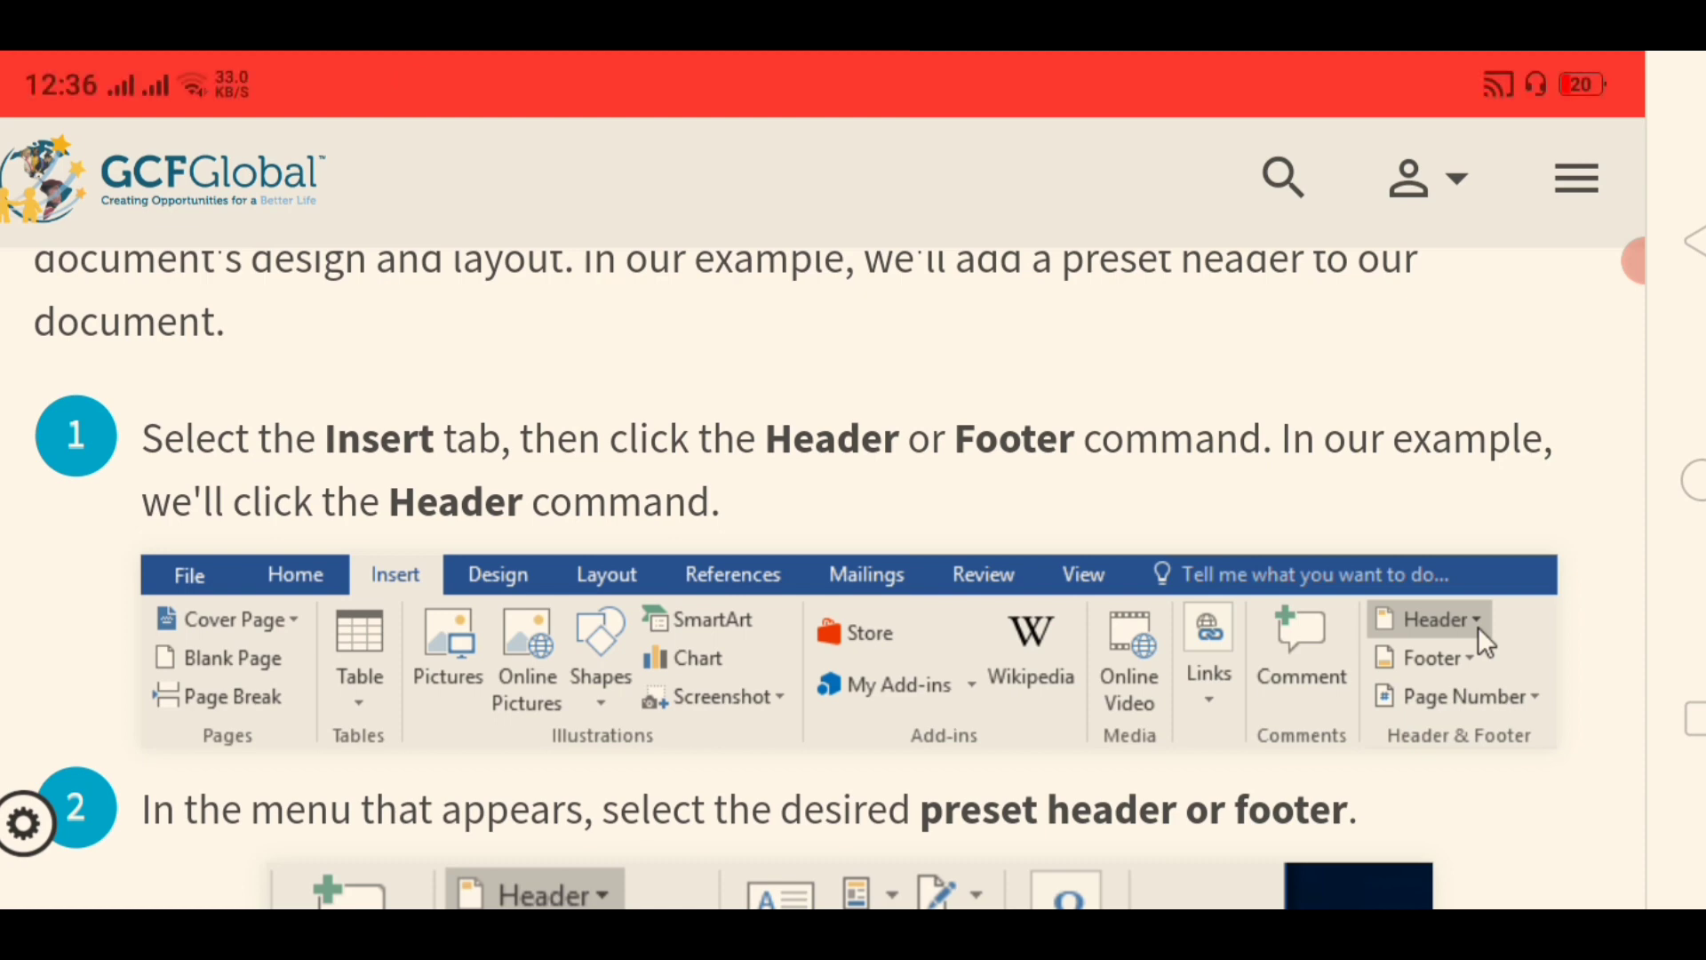
scroll(822, 577, down, 1)
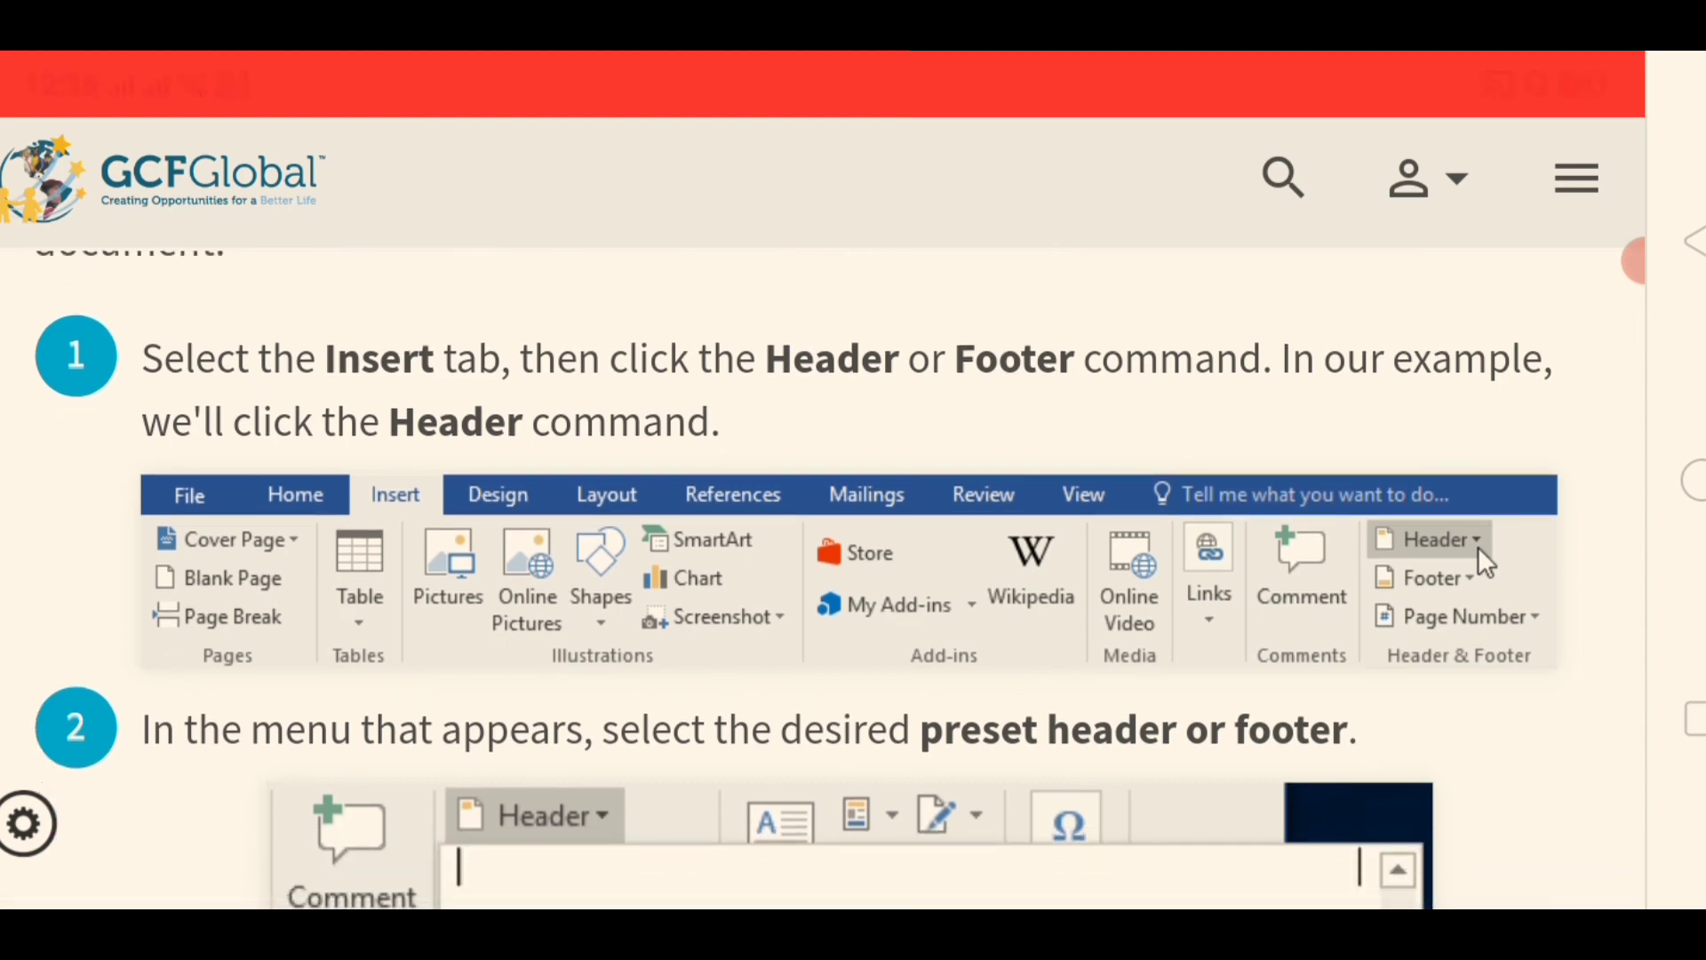
scroll(821, 568, up, 3)
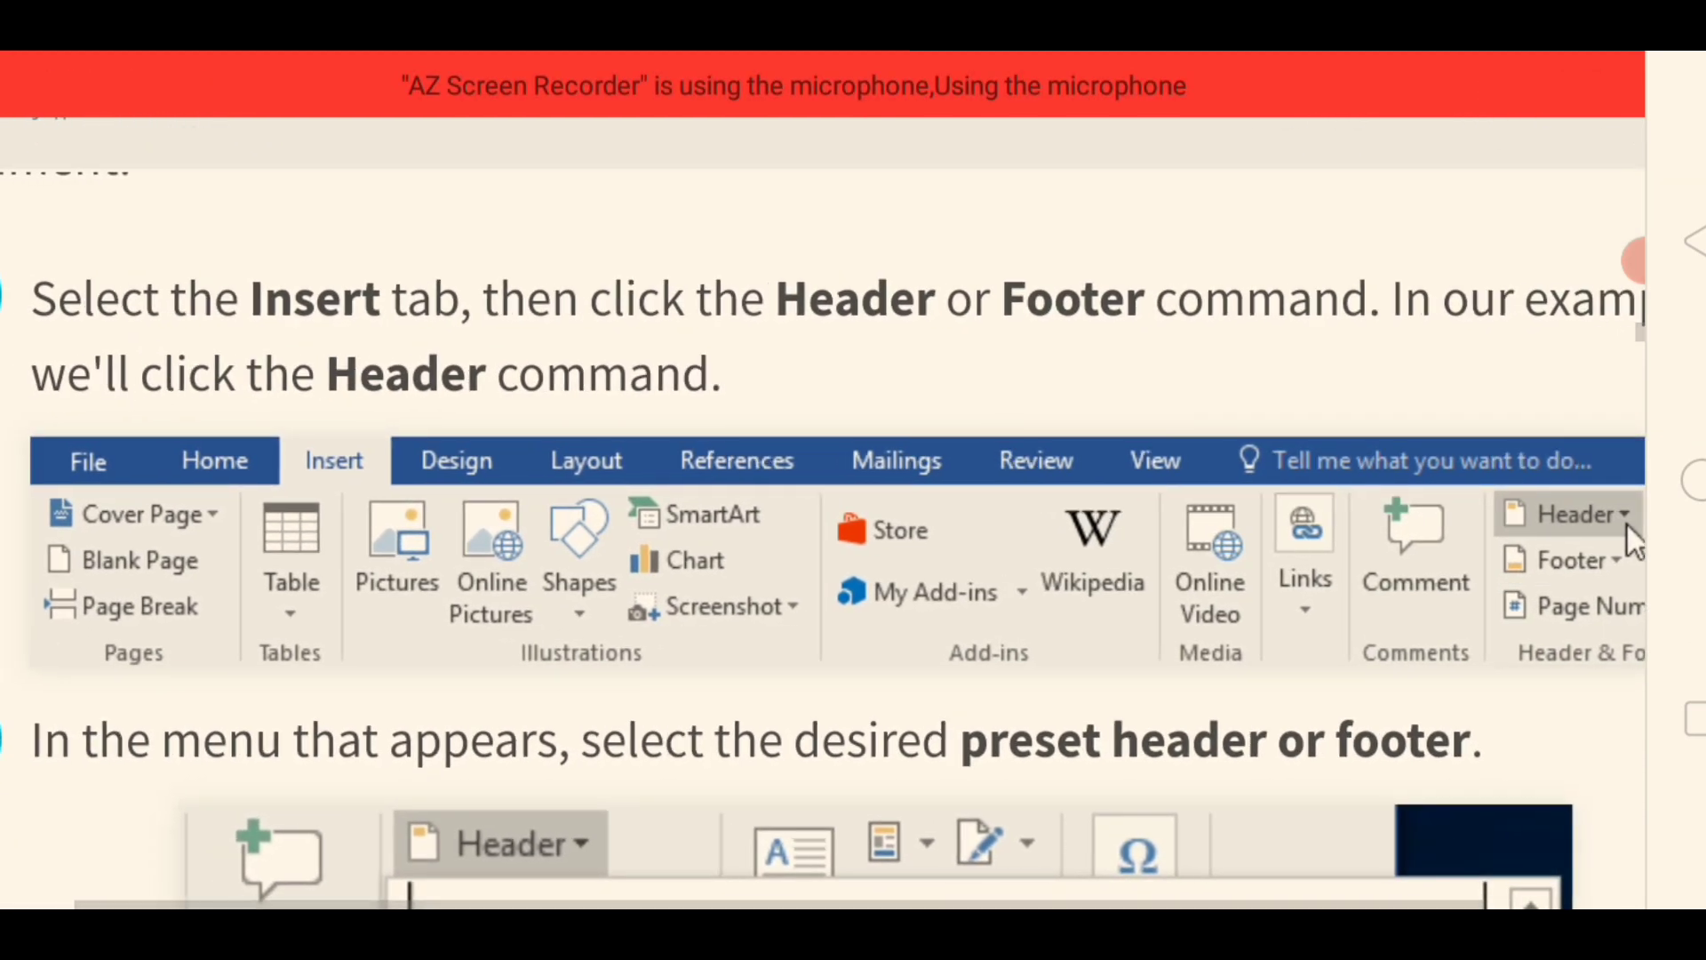
scroll(822, 568, down, 3)
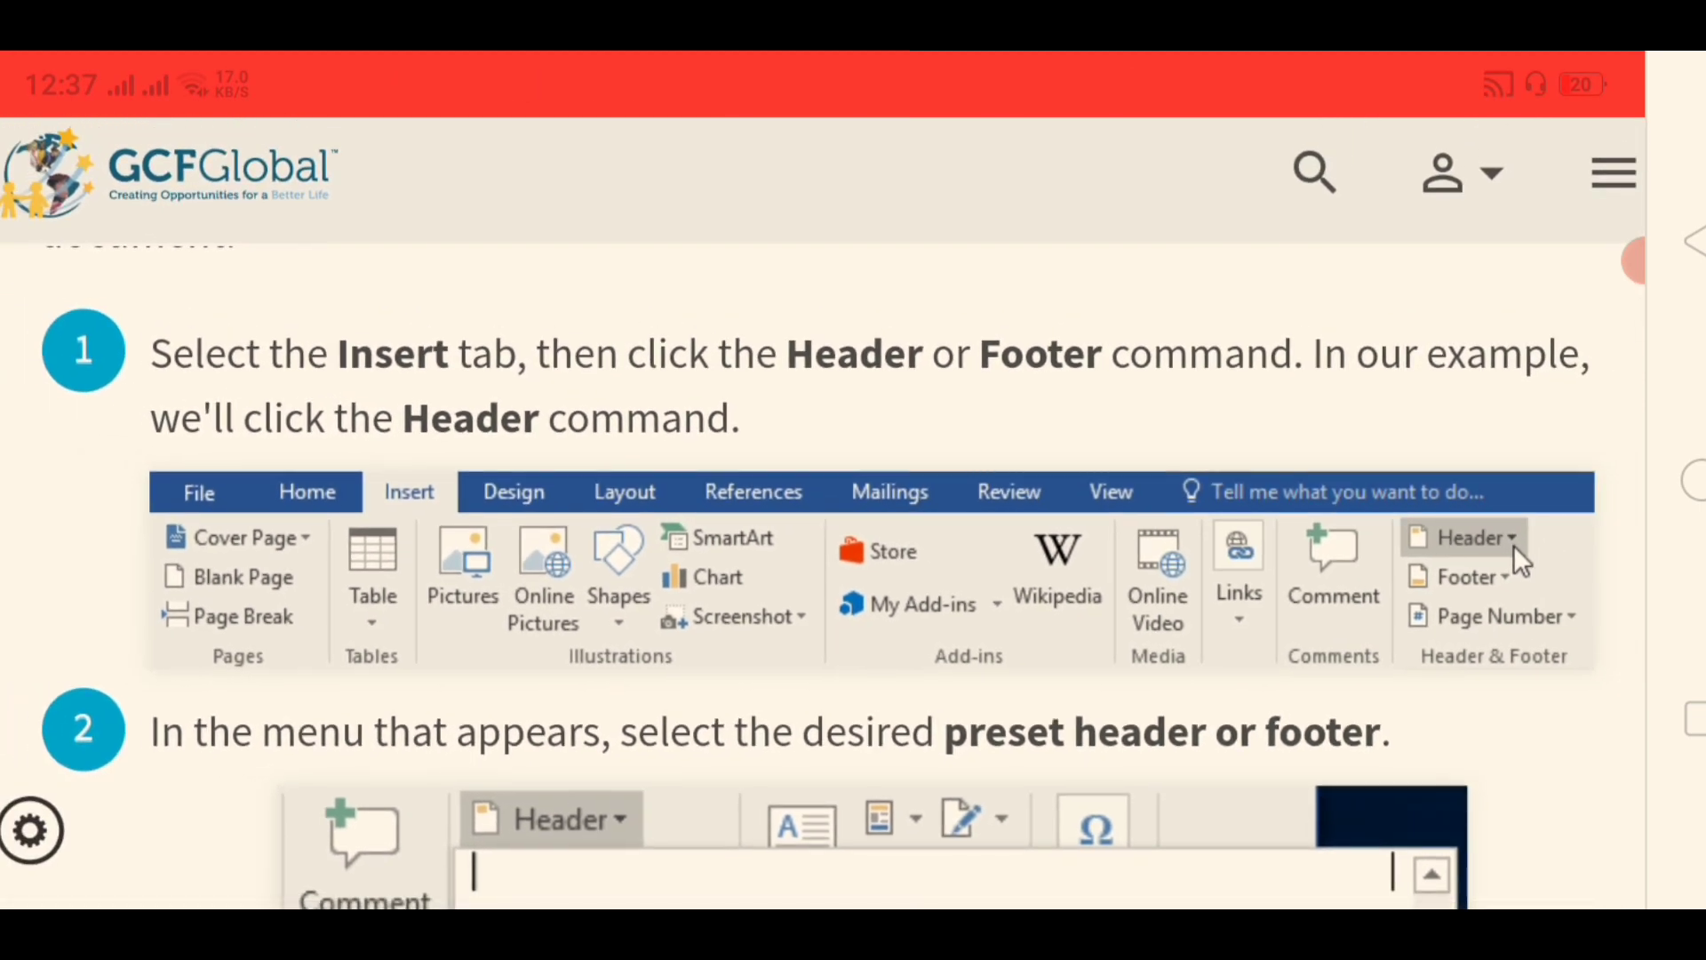
scroll(1559, 658, up, 3)
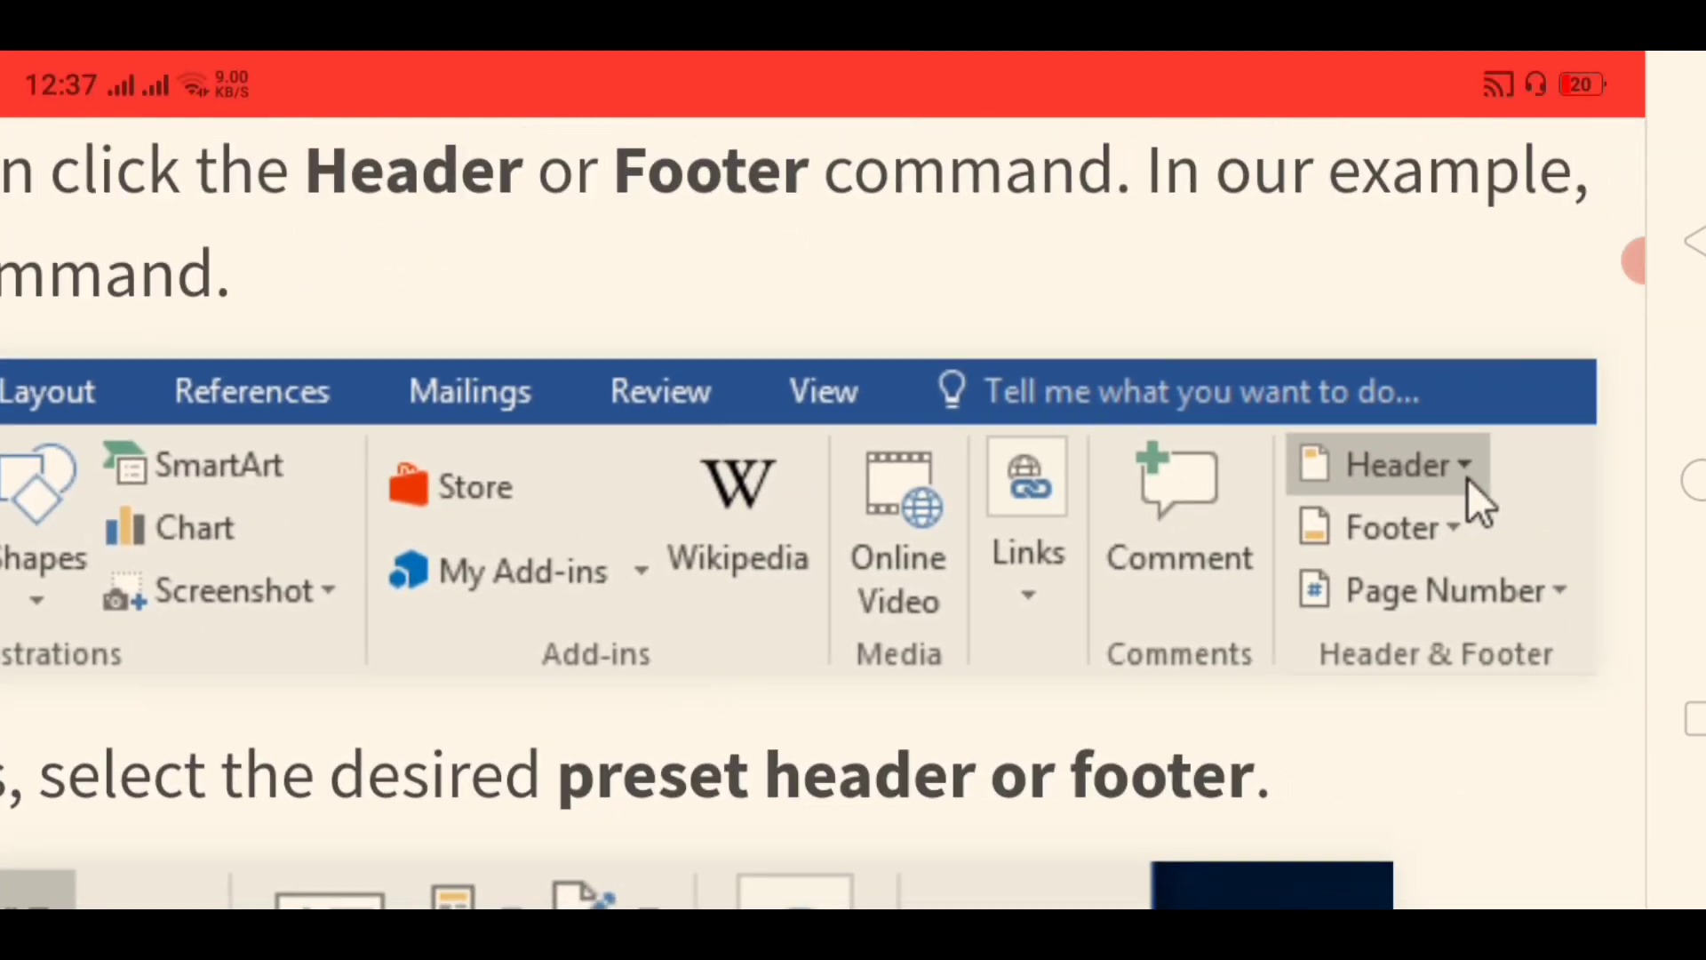
scroll(1193, 521, down, 2)
scroll(1422, 515, down, 3)
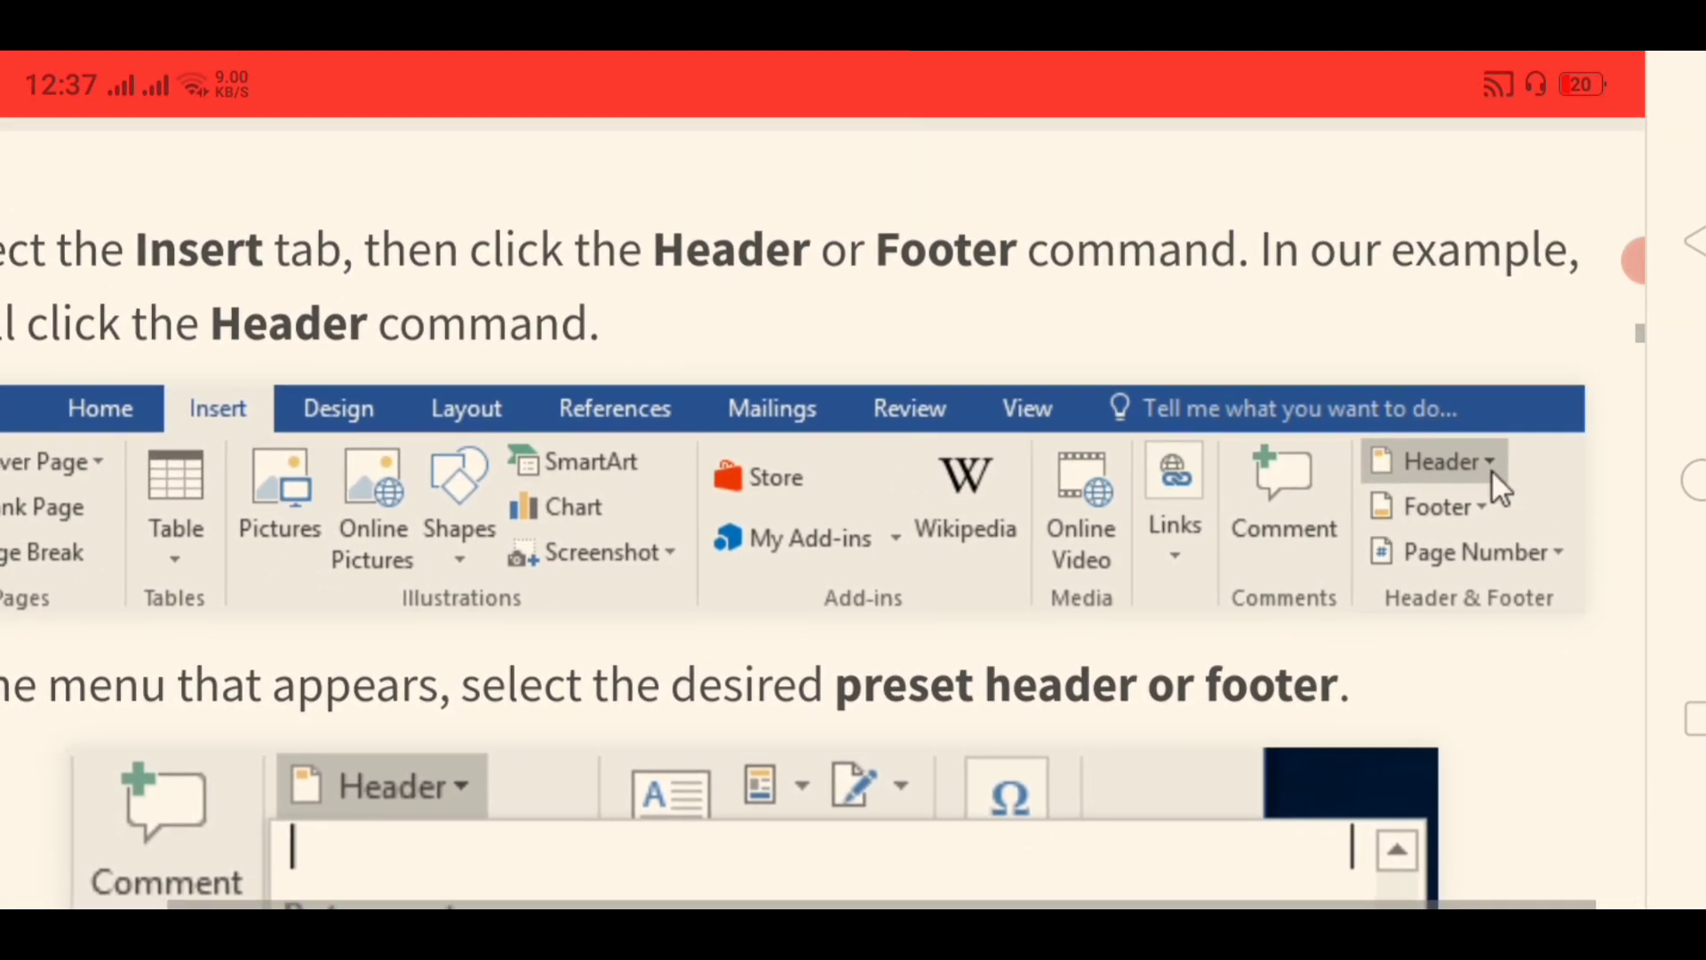
scroll(840, 581, down, 2)
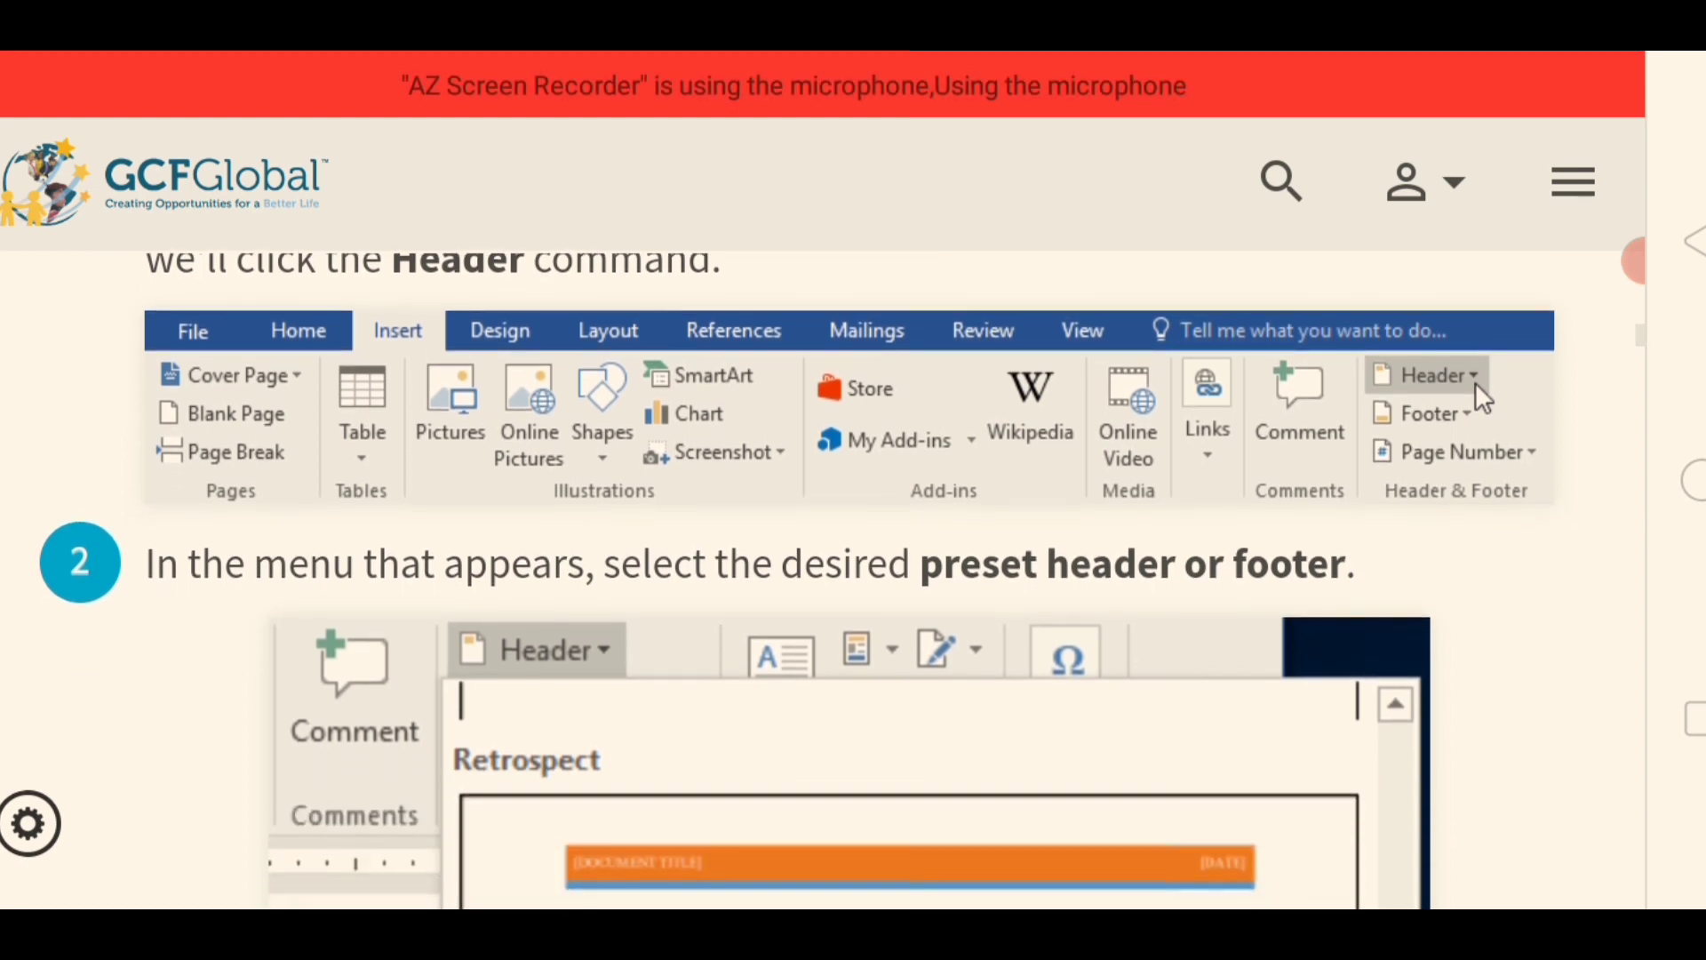
scroll(841, 533, down, 5)
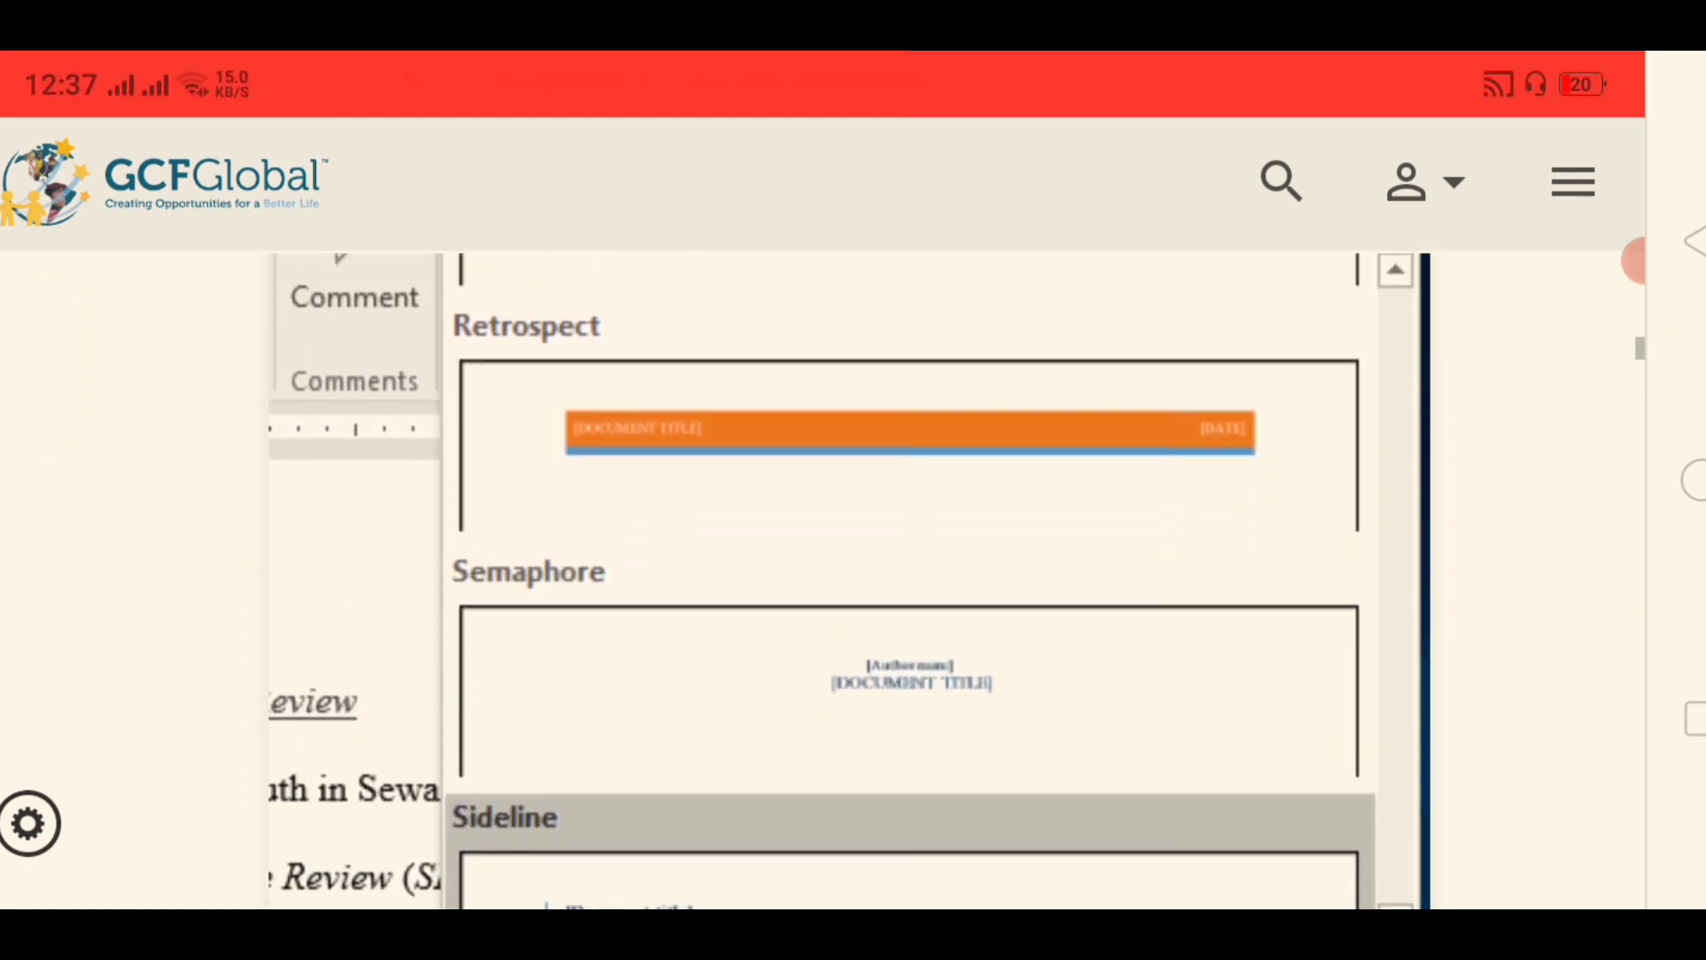
scroll(910, 578, down, 2)
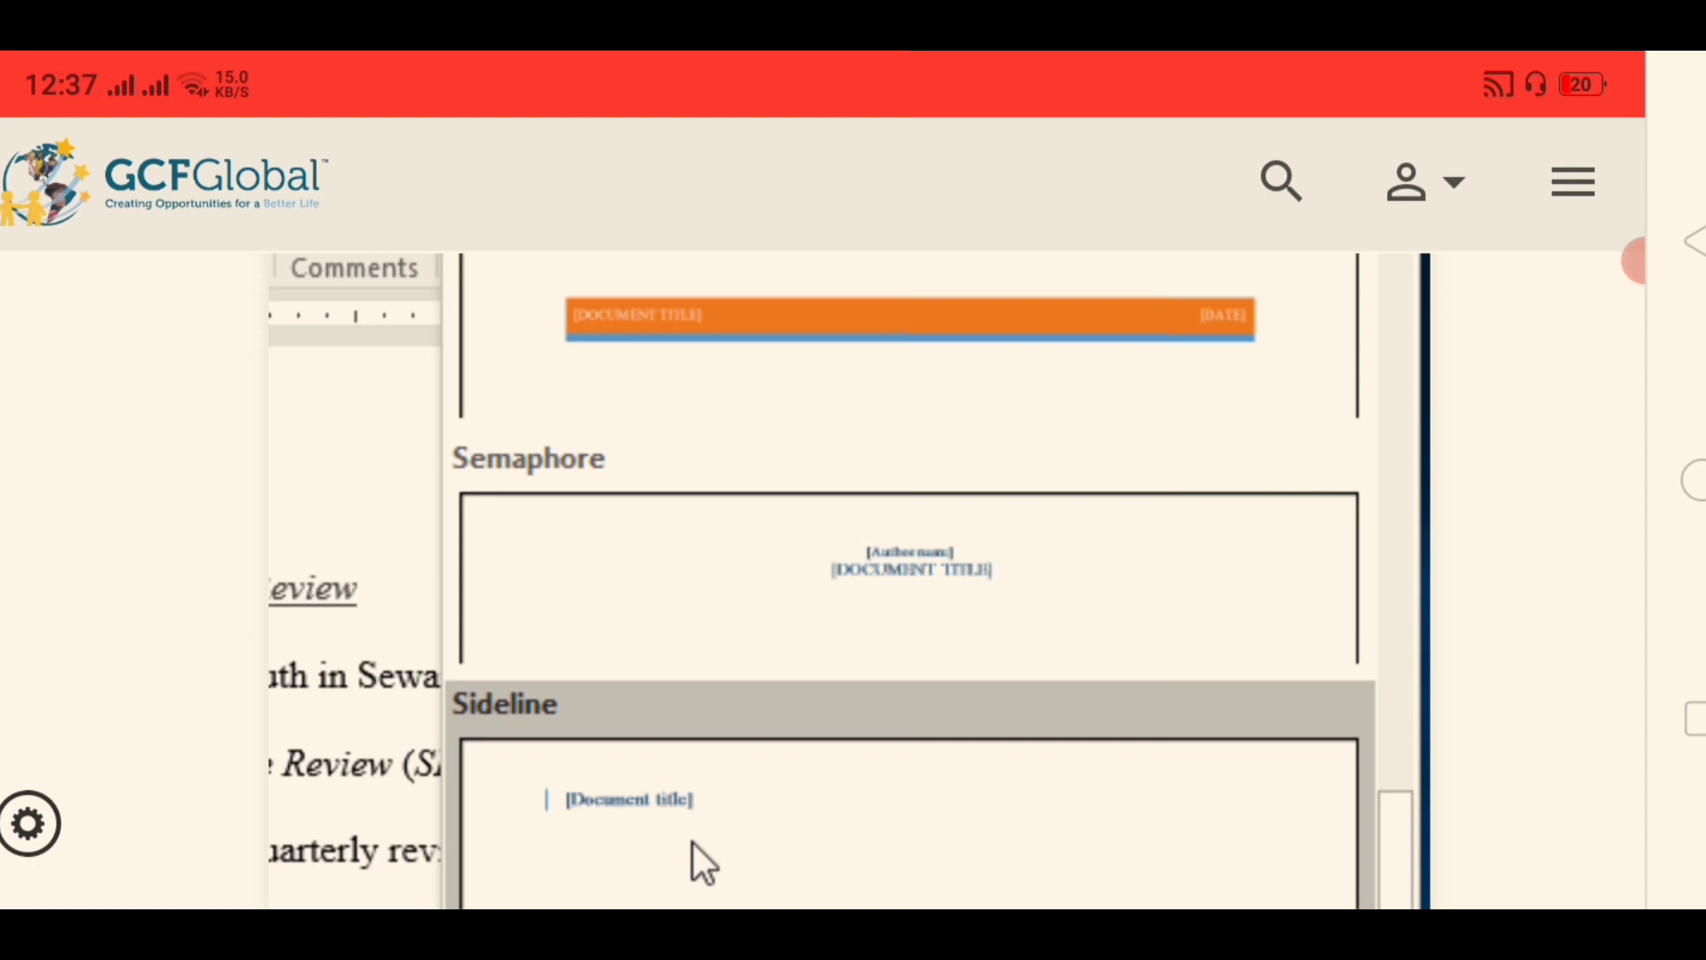
scroll(888, 577, down, 1)
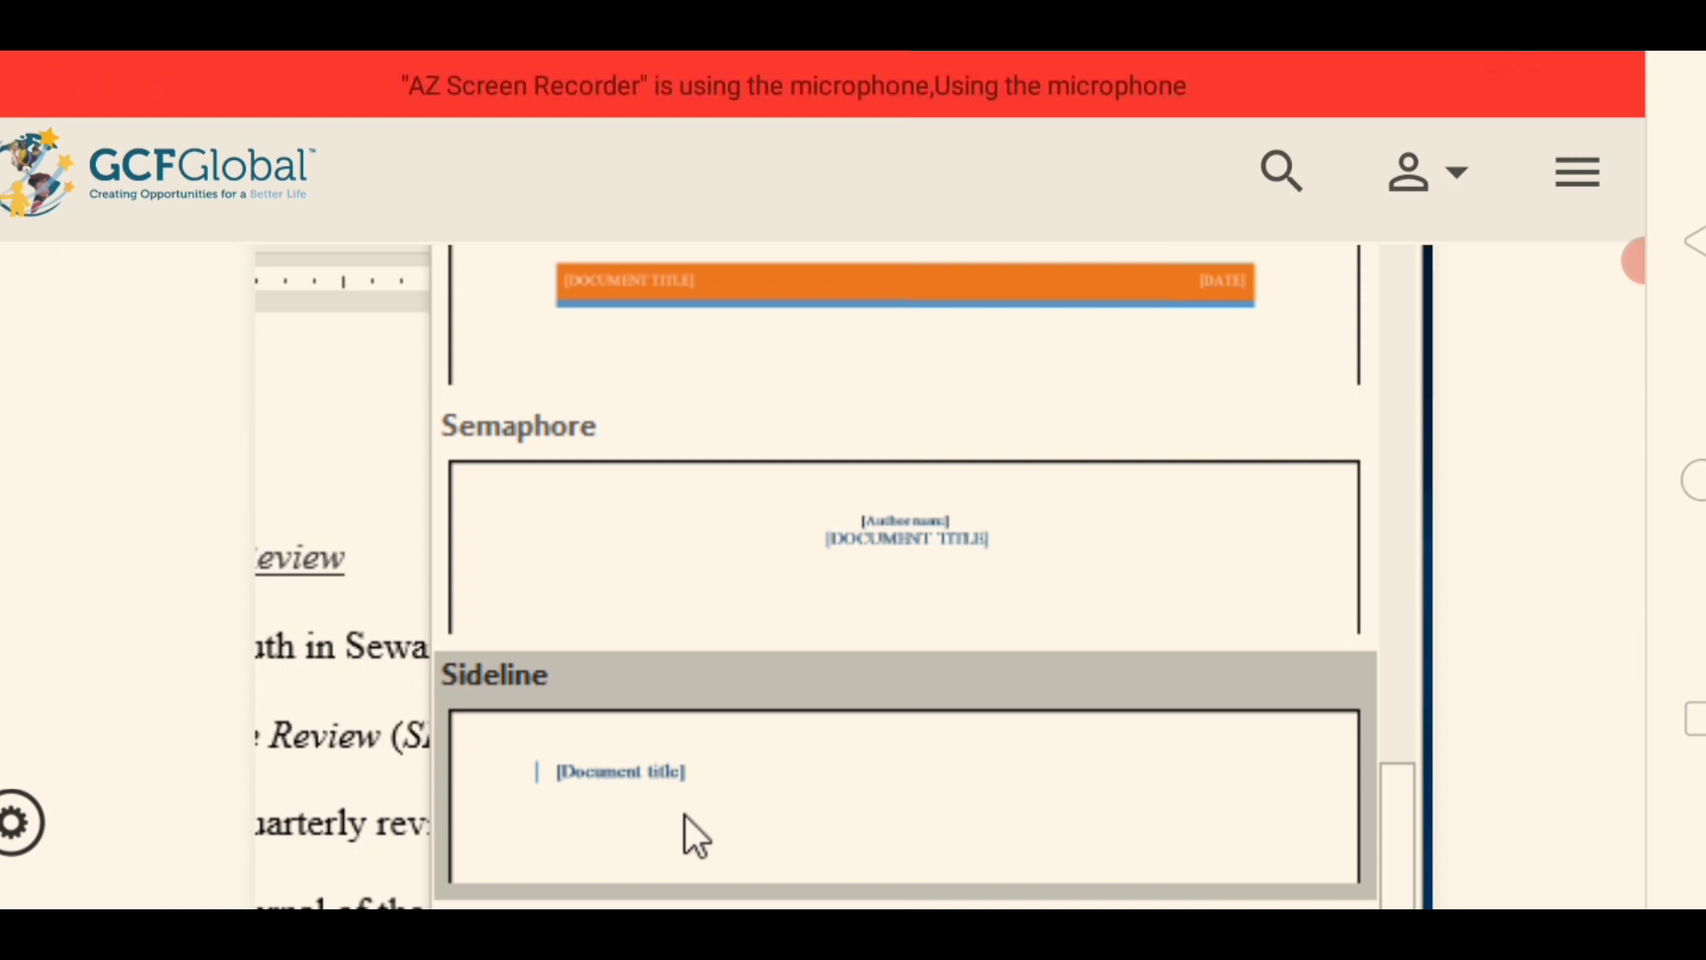
scroll(685, 815, up, 4)
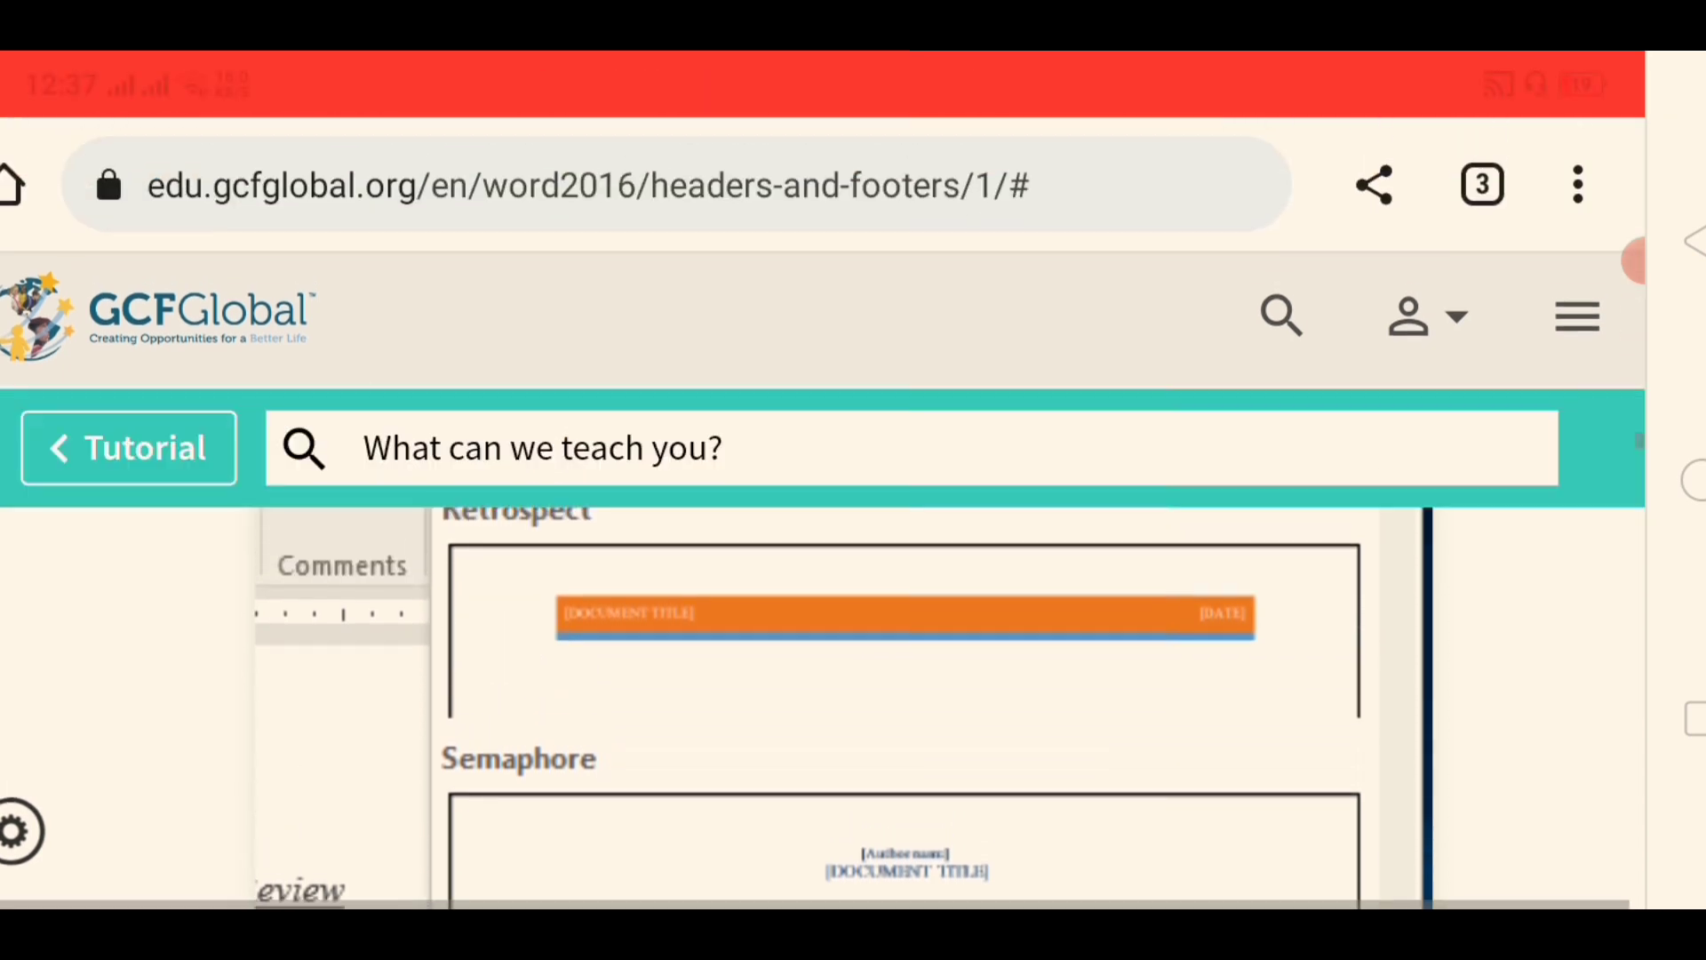
scroll(853, 622, down, 3)
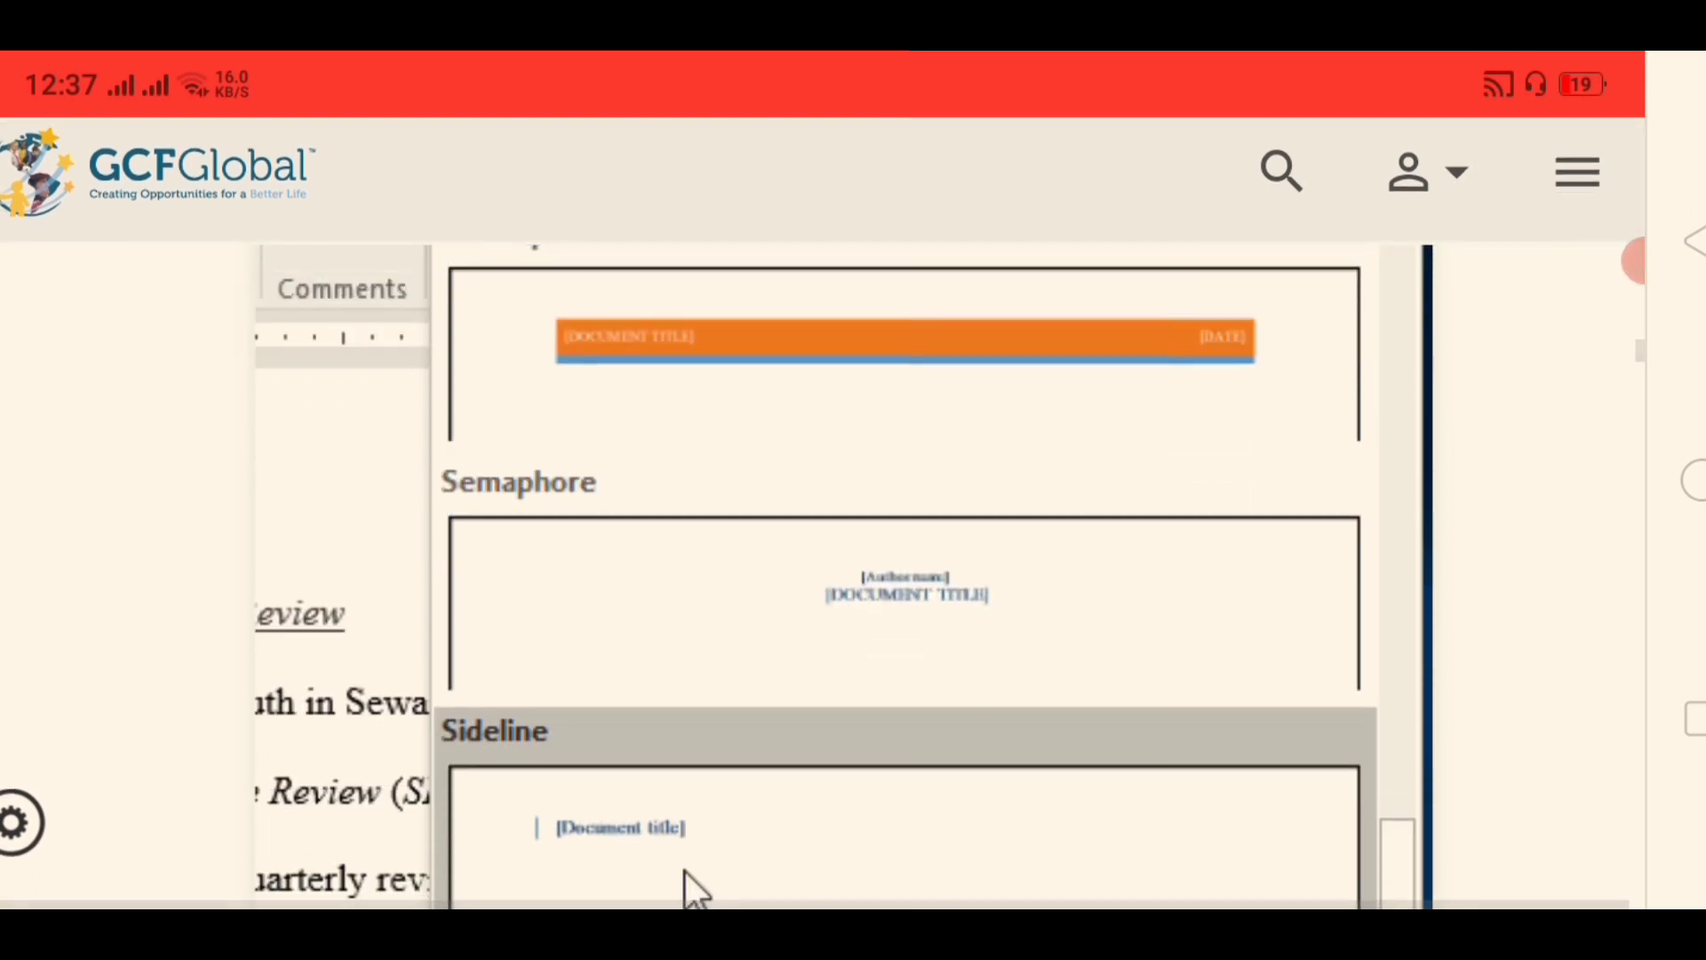
scroll(853, 578, down, 4)
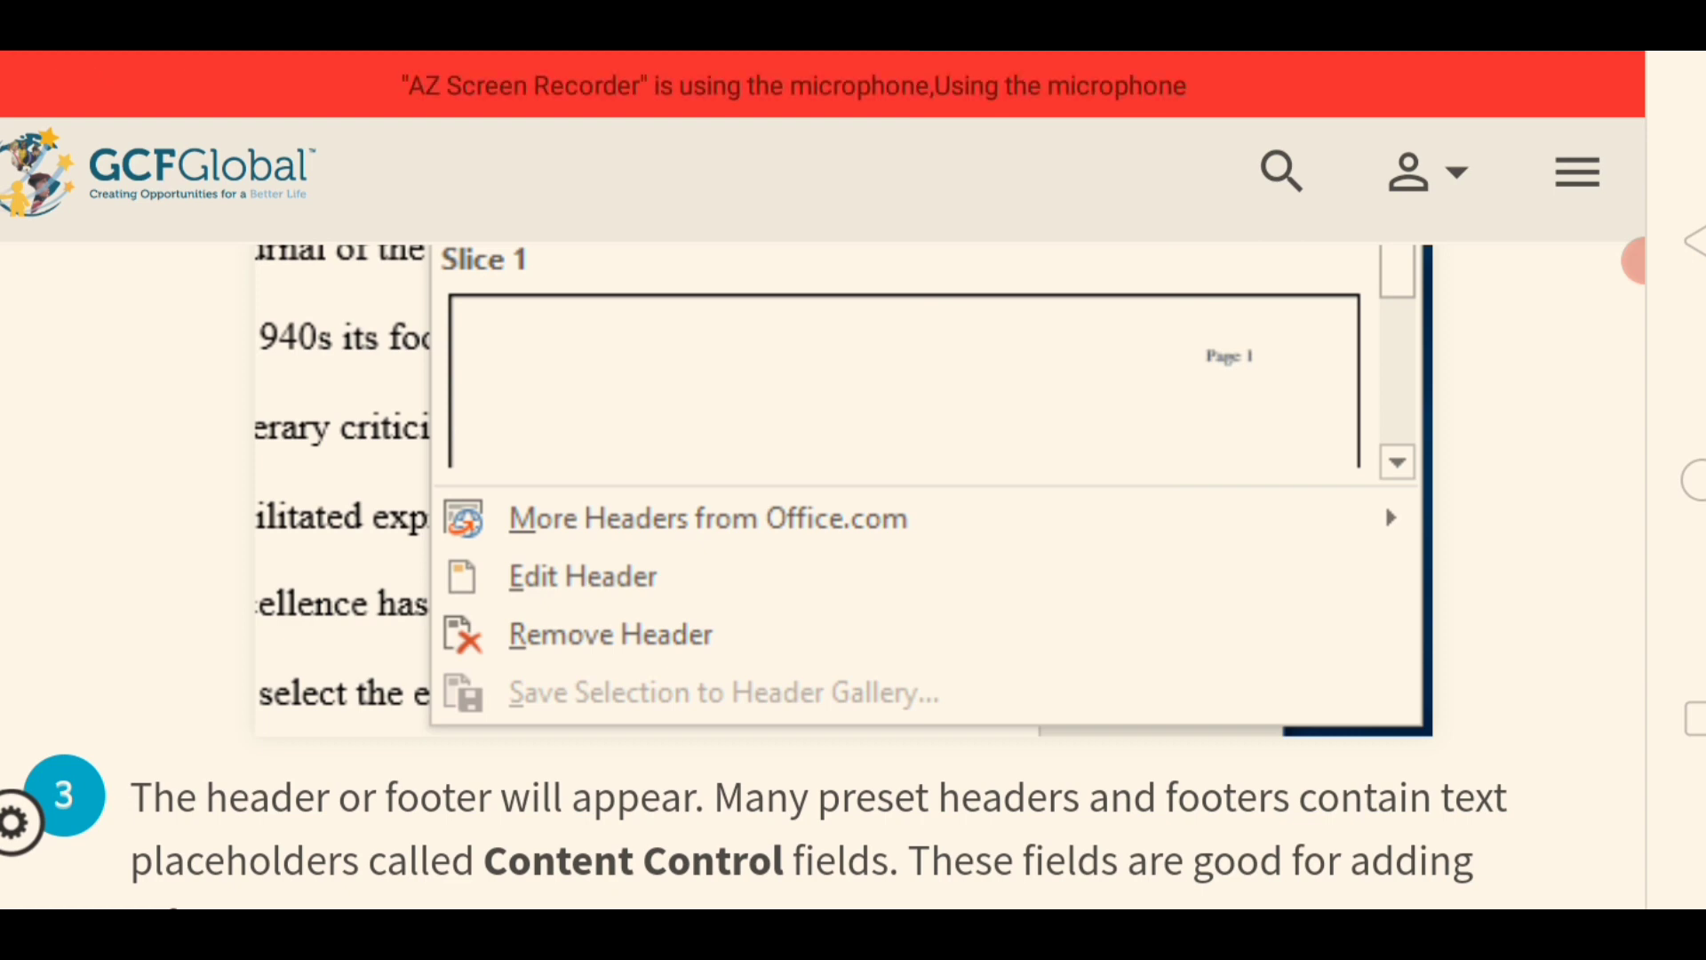
scroll(821, 576, down, 3)
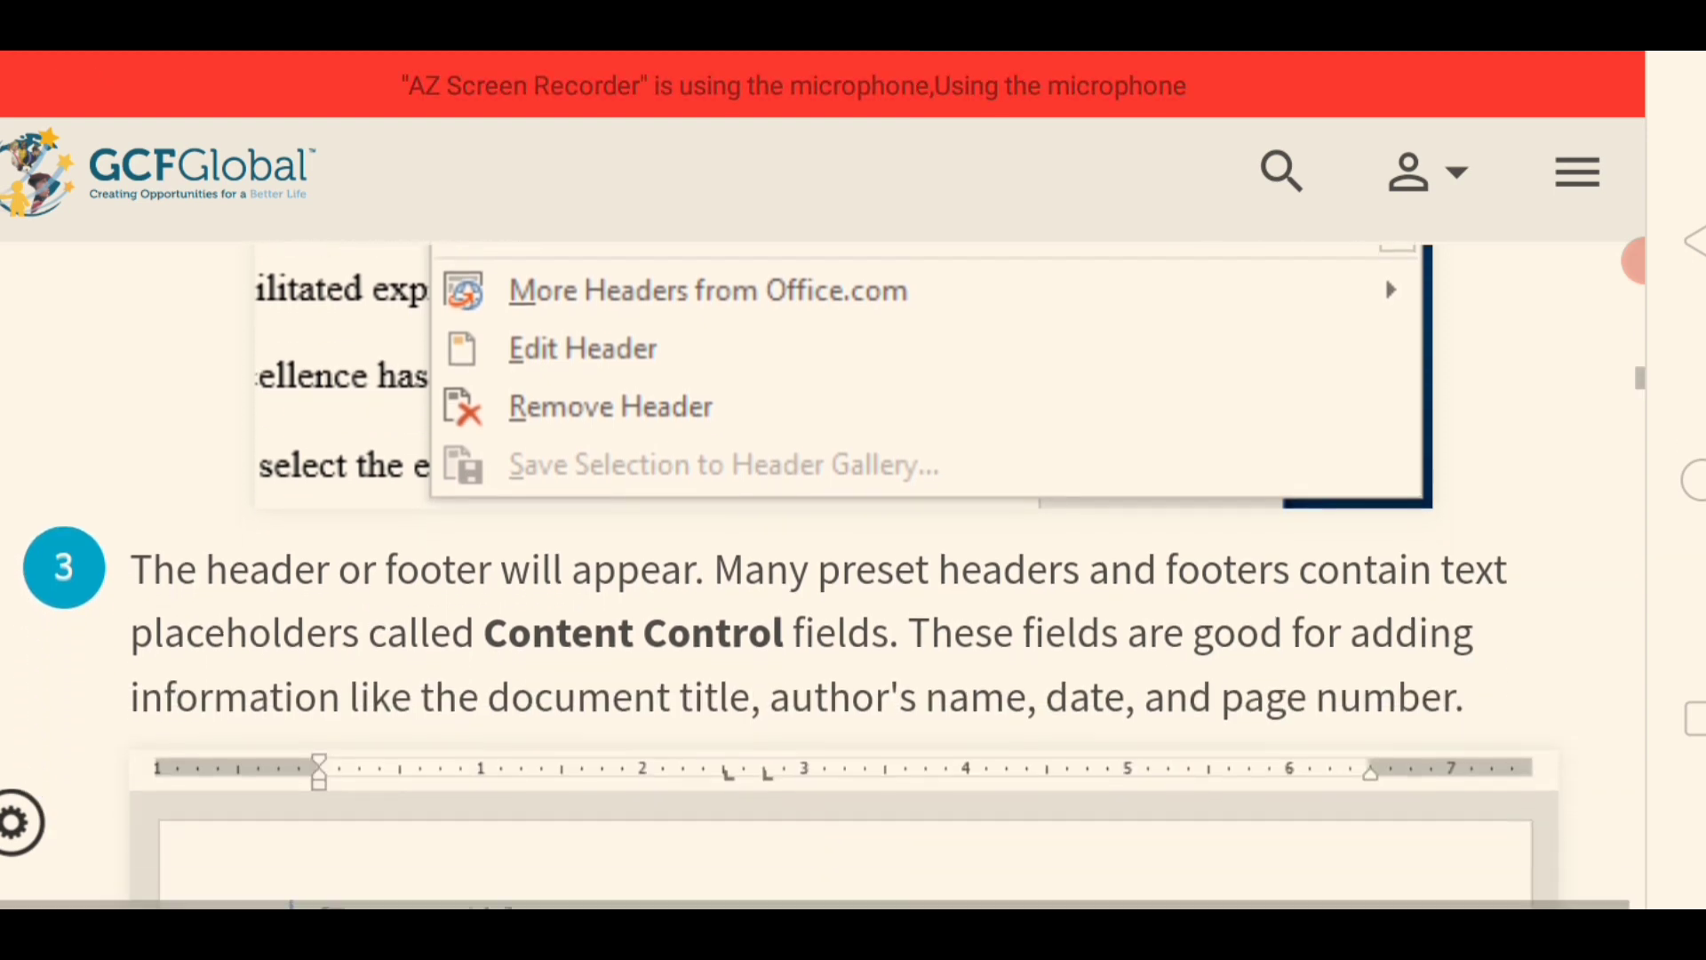
scroll(822, 576, down, 5)
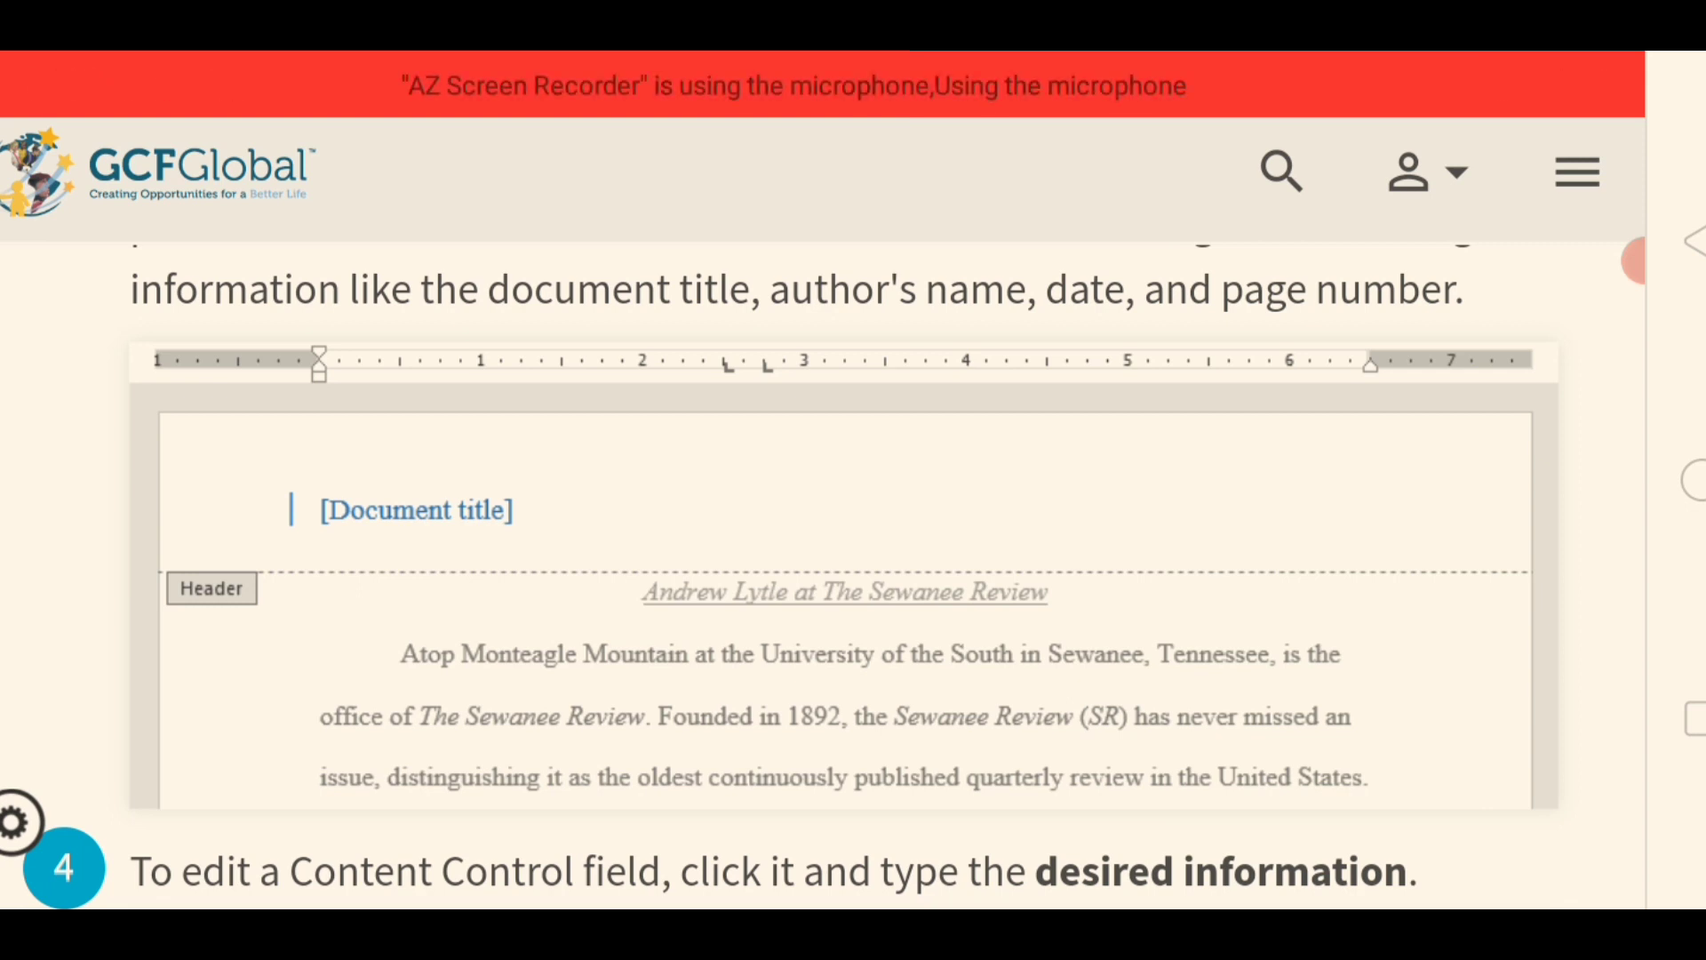
Step: Scroll past steps 4–5 and the Remove Content Control tip to 'Editing headers and footers'
scroll(822, 576, down, 5)
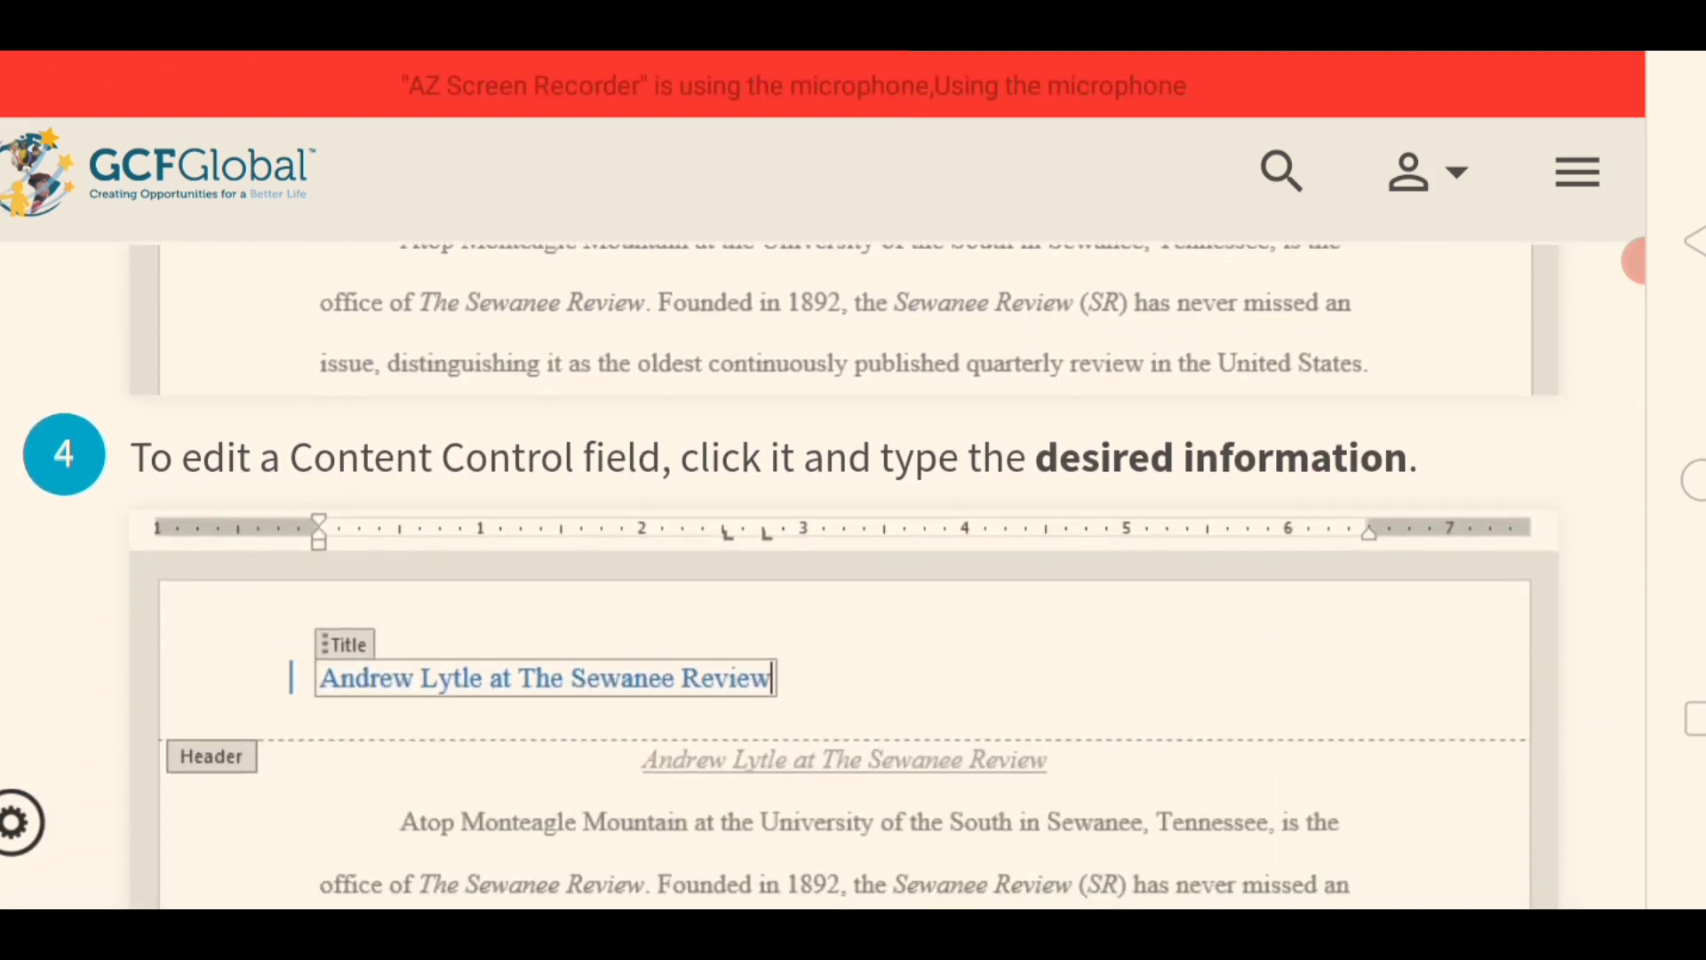
scroll(822, 576, down, 4)
scroll(822, 576, down, 2)
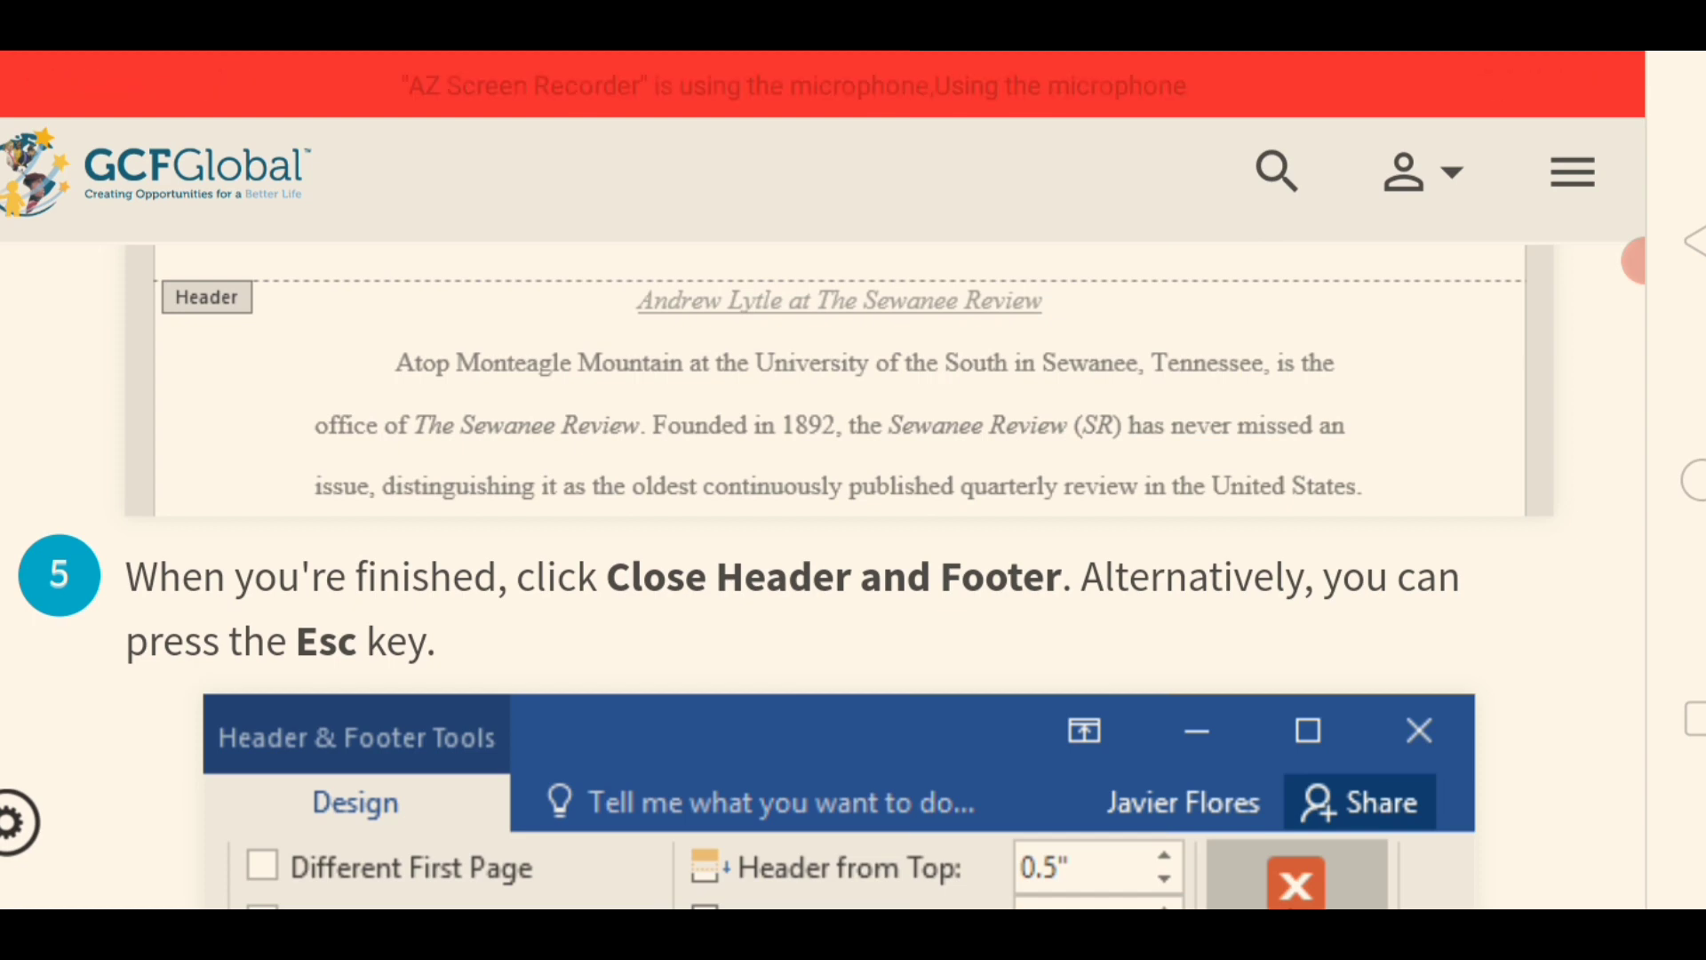
scroll(822, 578, down, 1)
scroll(821, 577, down, 3)
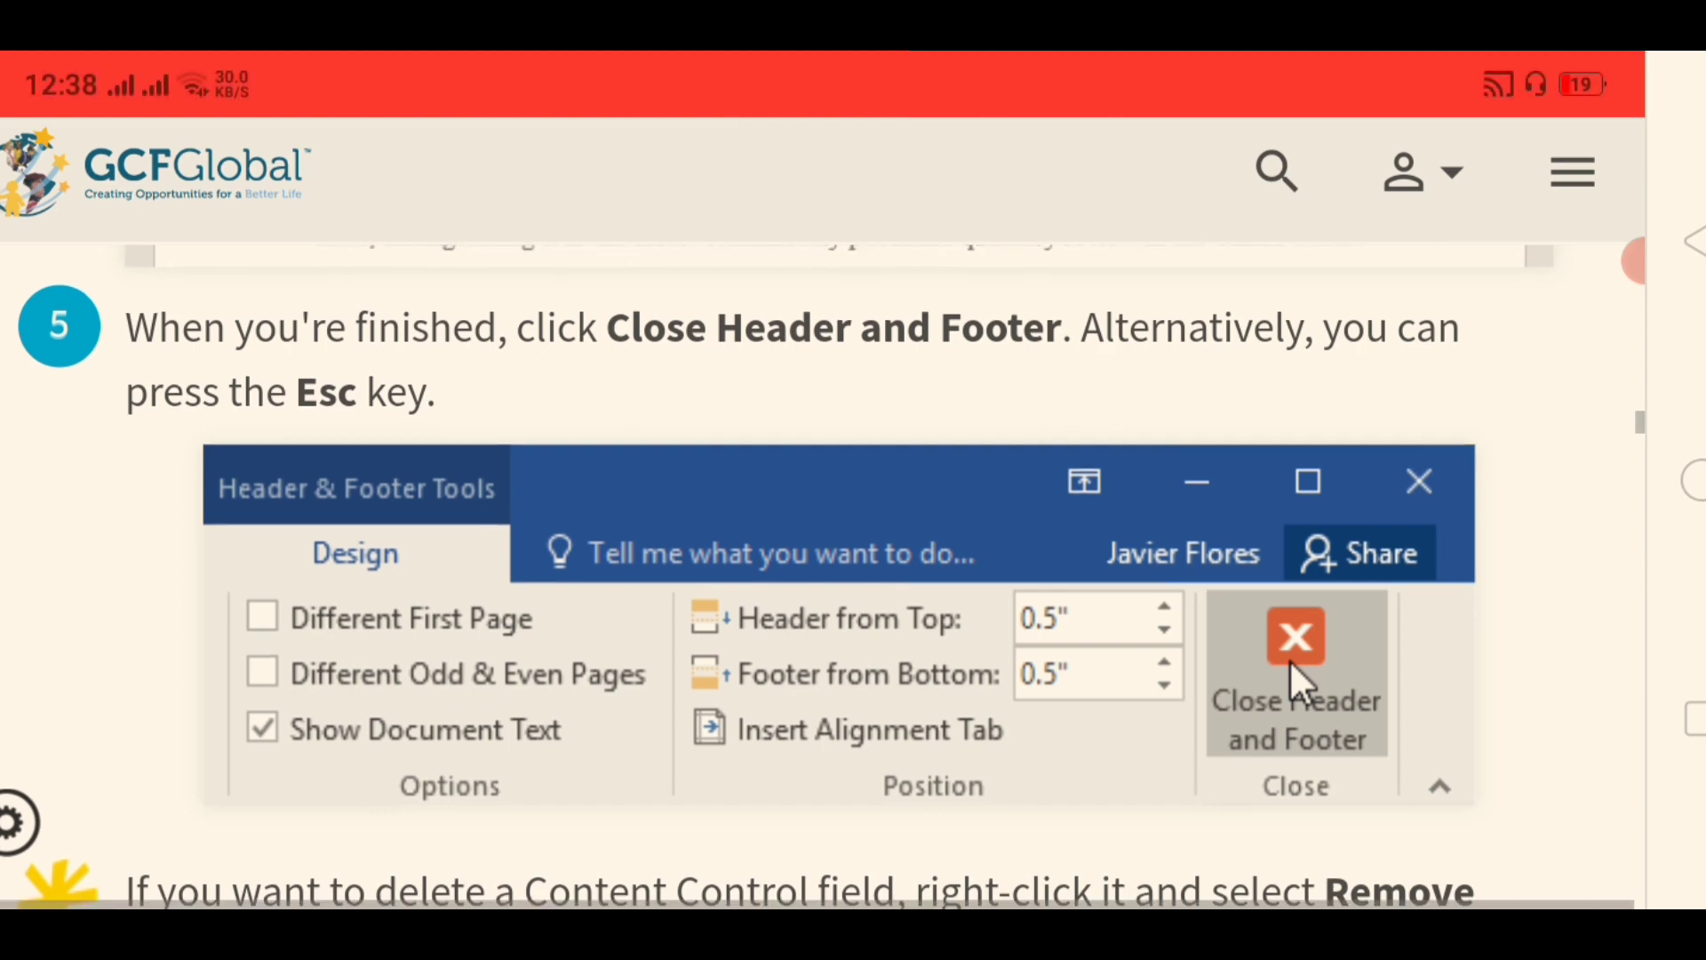
scroll(822, 577, down, 3)
scroll(822, 577, down, 2)
scroll(822, 577, down, 1)
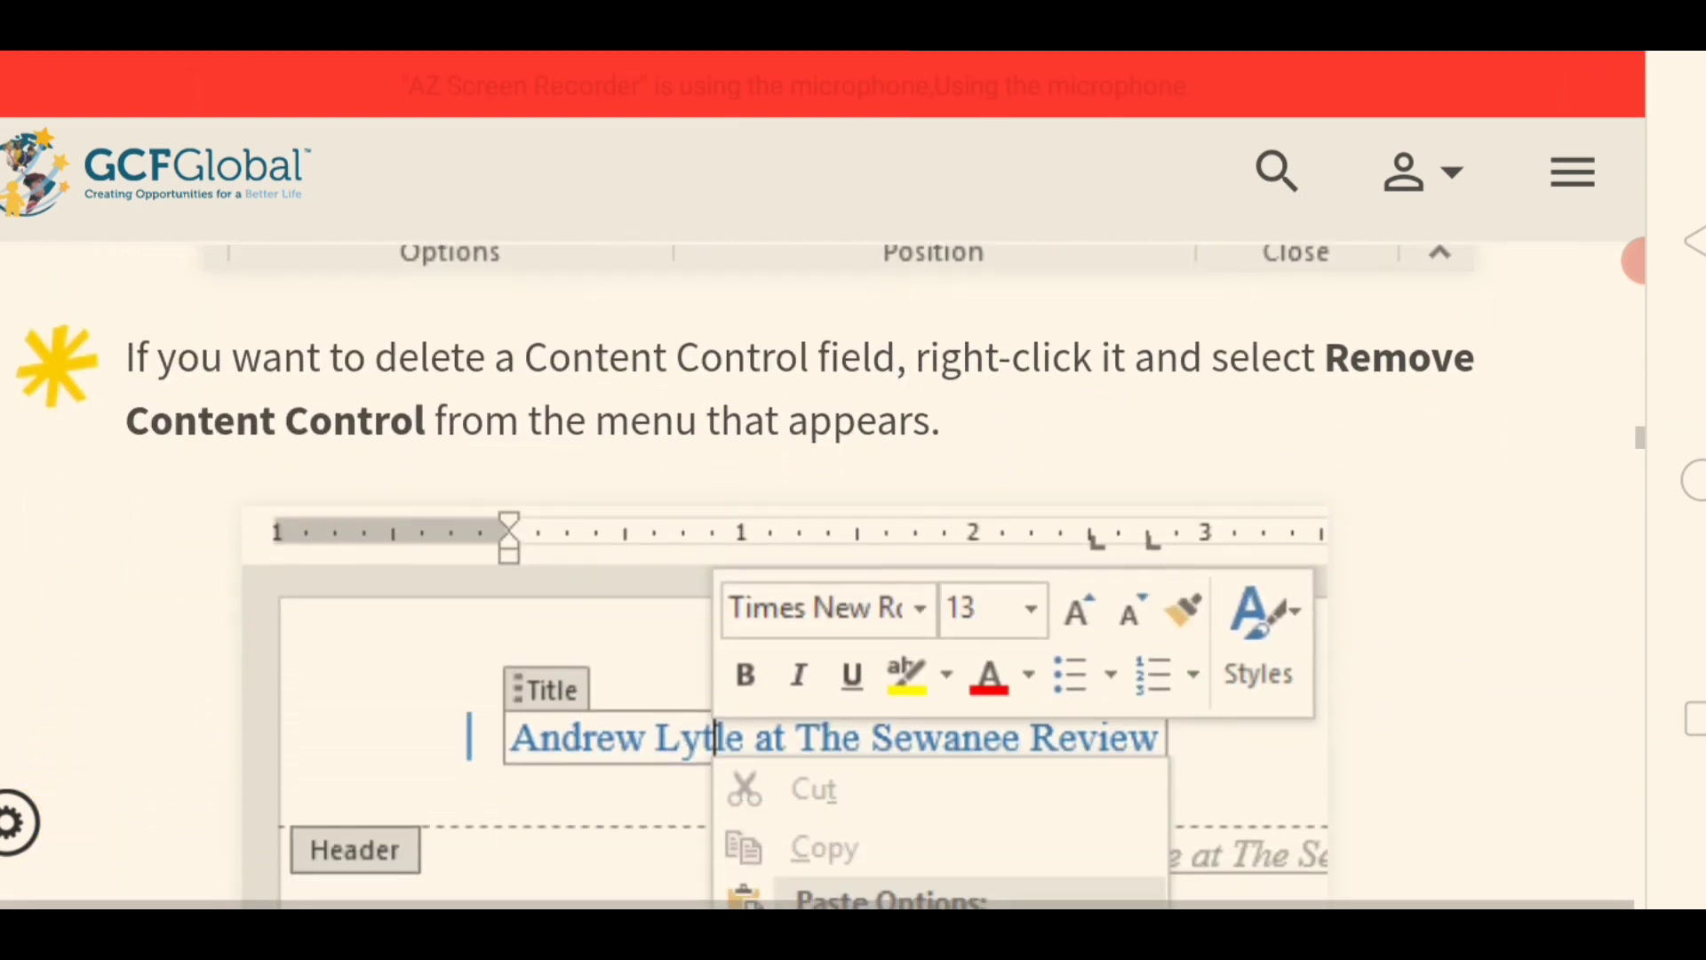
scroll(822, 578, down, 3)
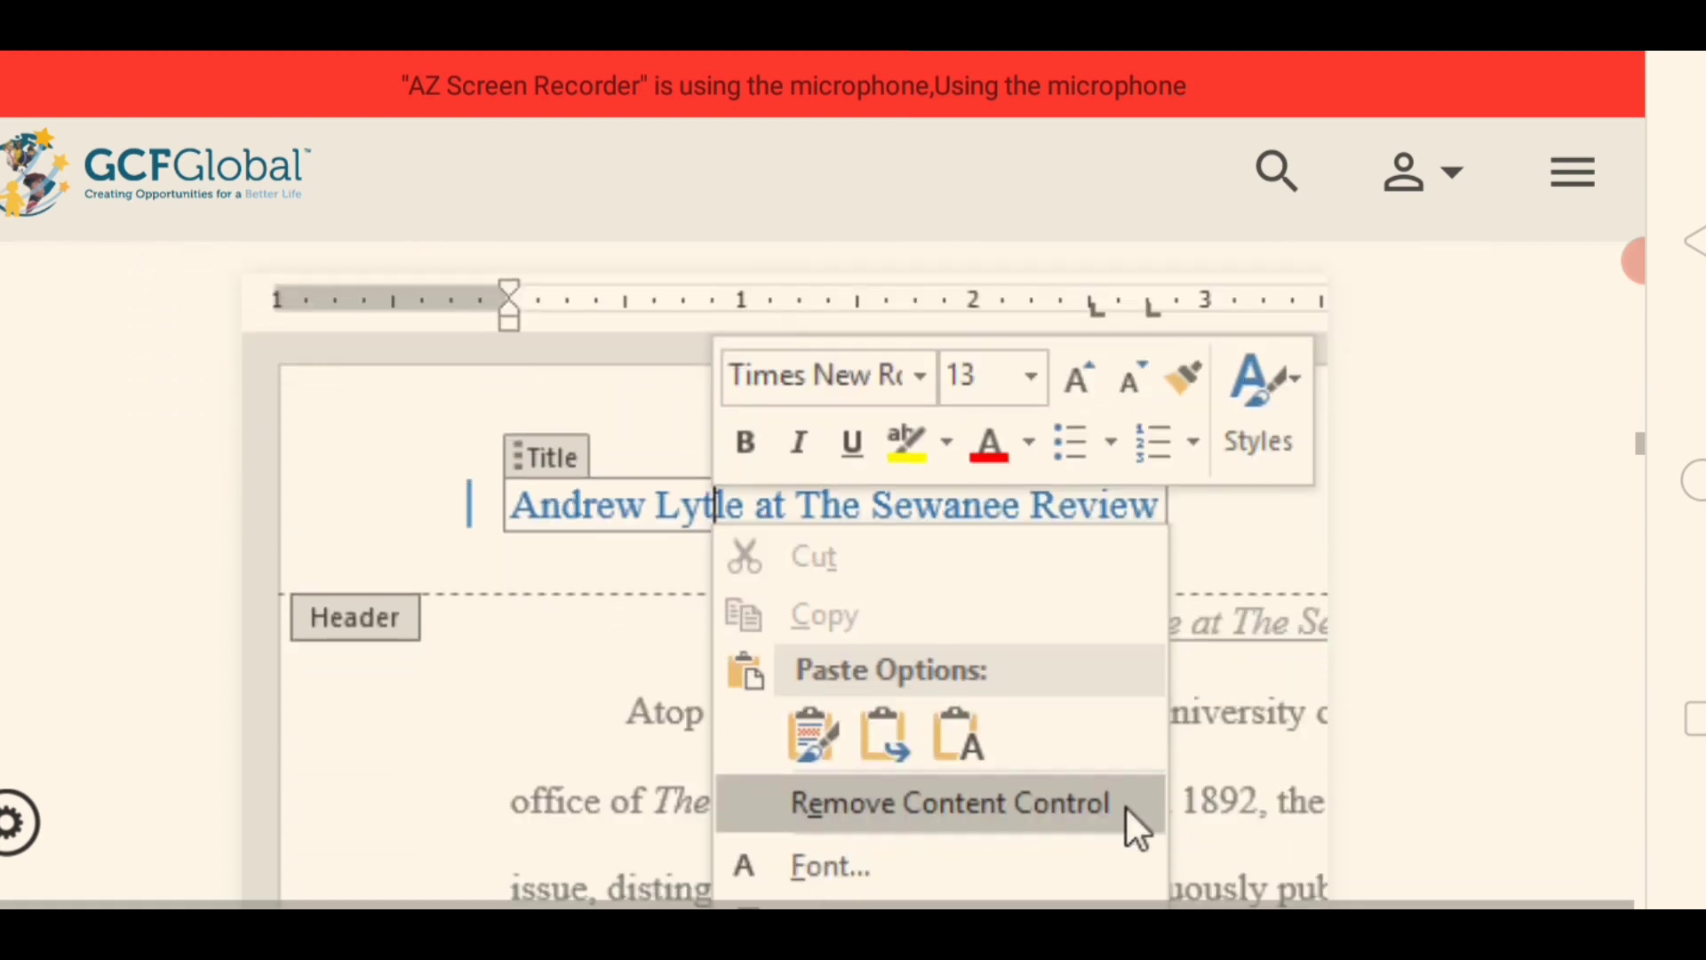
scroll(822, 578, down, 3)
scroll(822, 577, down, 2)
scroll(822, 578, down, 2)
Step: Scroll to the 'Design tab options' section and its Different First Page explanation
scroll(822, 577, down, 2)
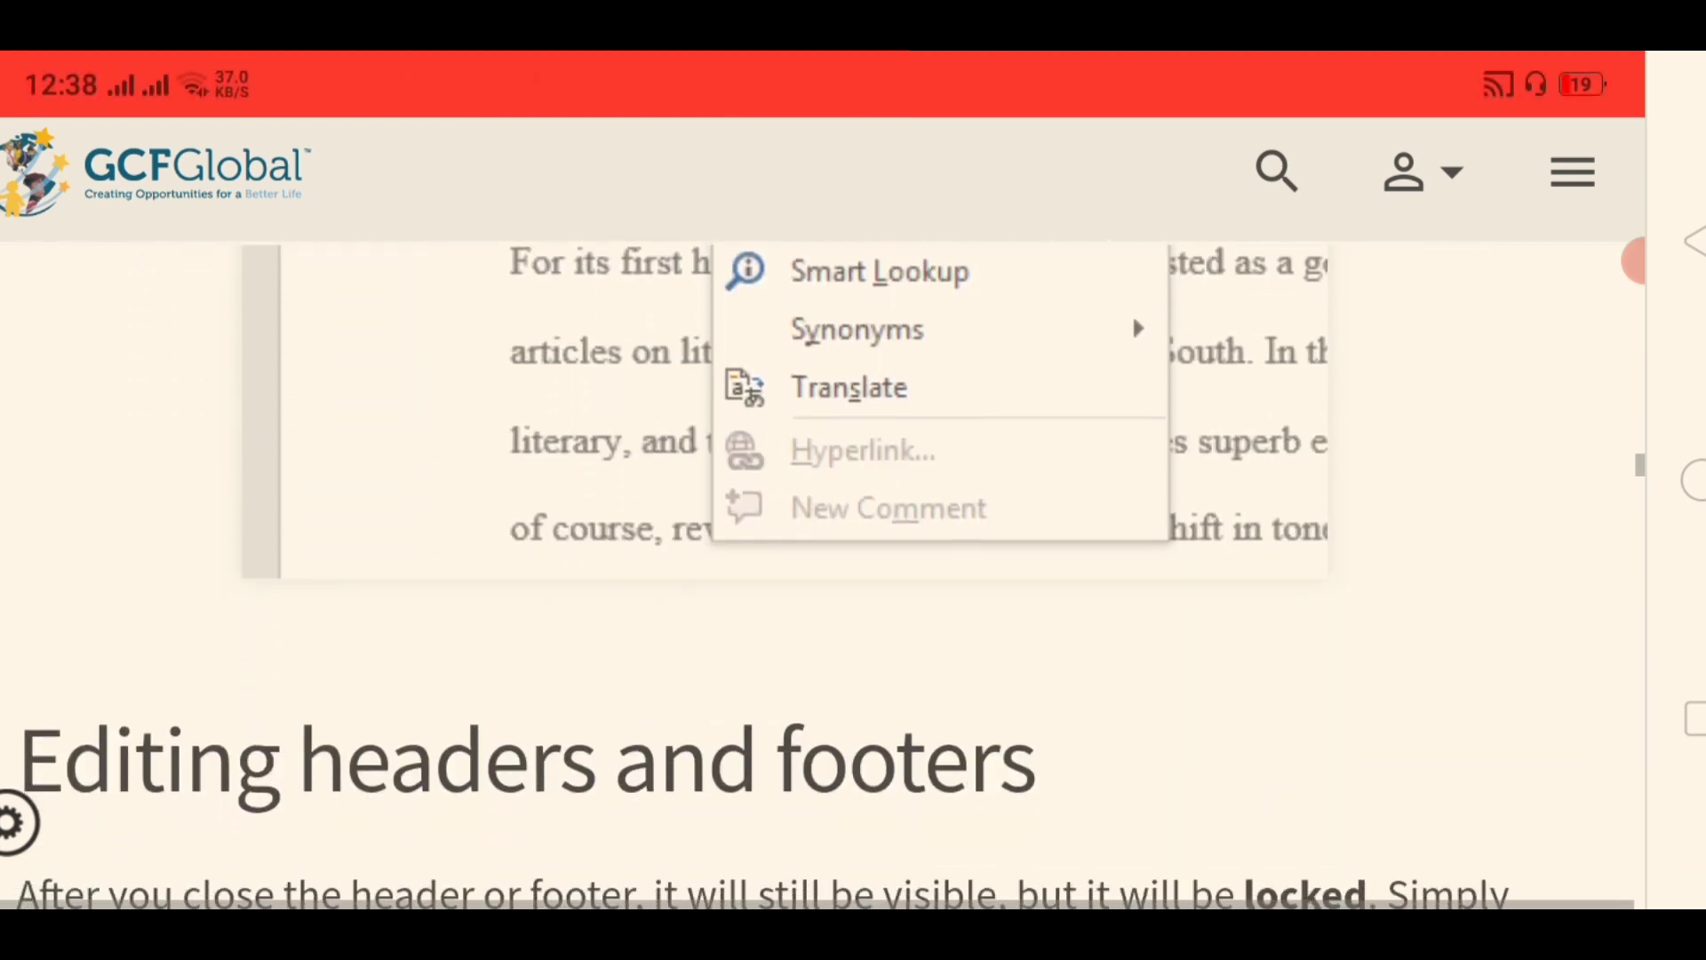
scroll(822, 577, down, 2)
scroll(822, 578, down, 1)
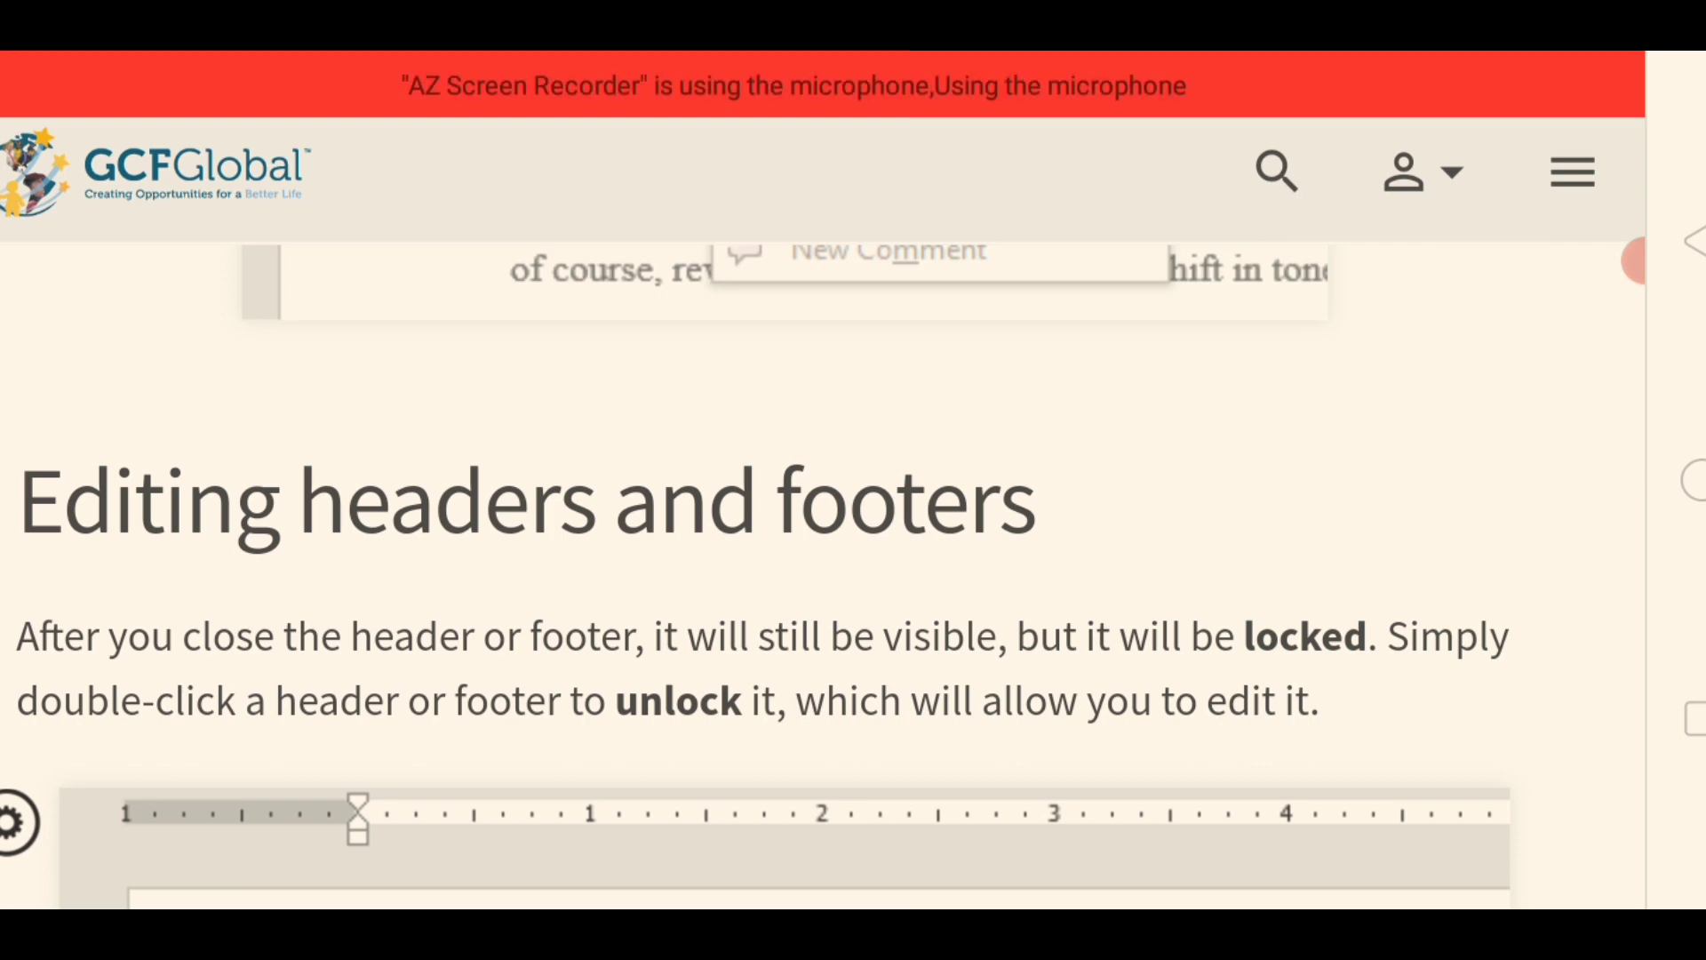
scroll(764, 480, down, 1)
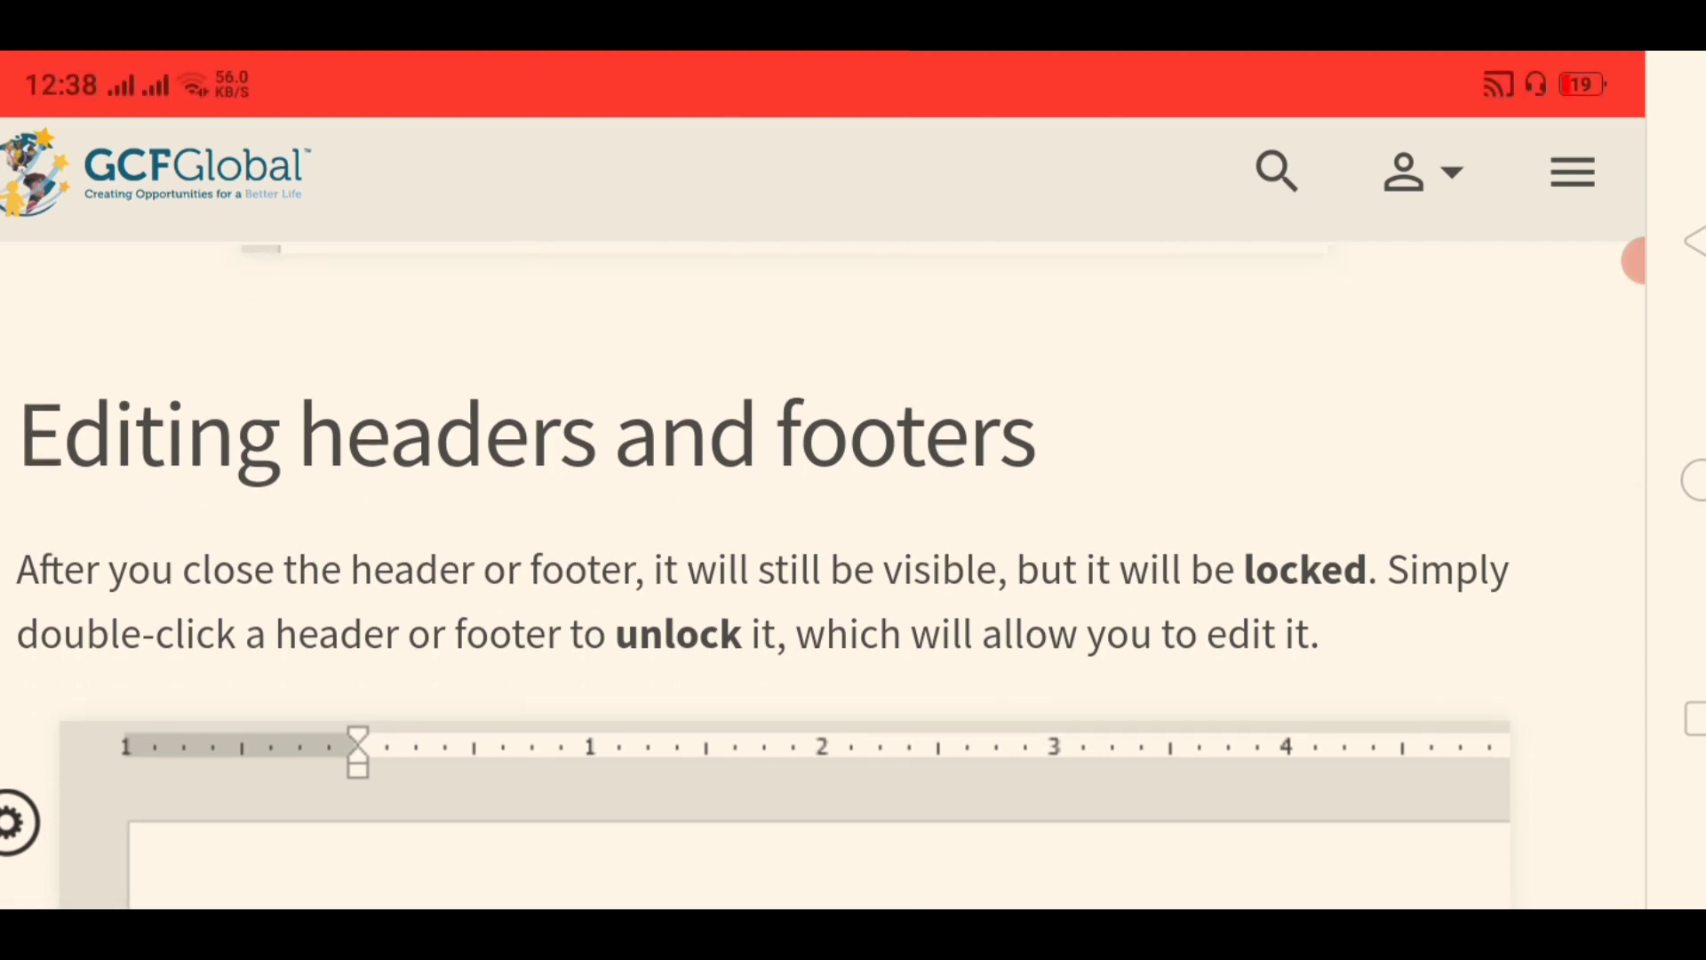
scroll(822, 577, down, 10)
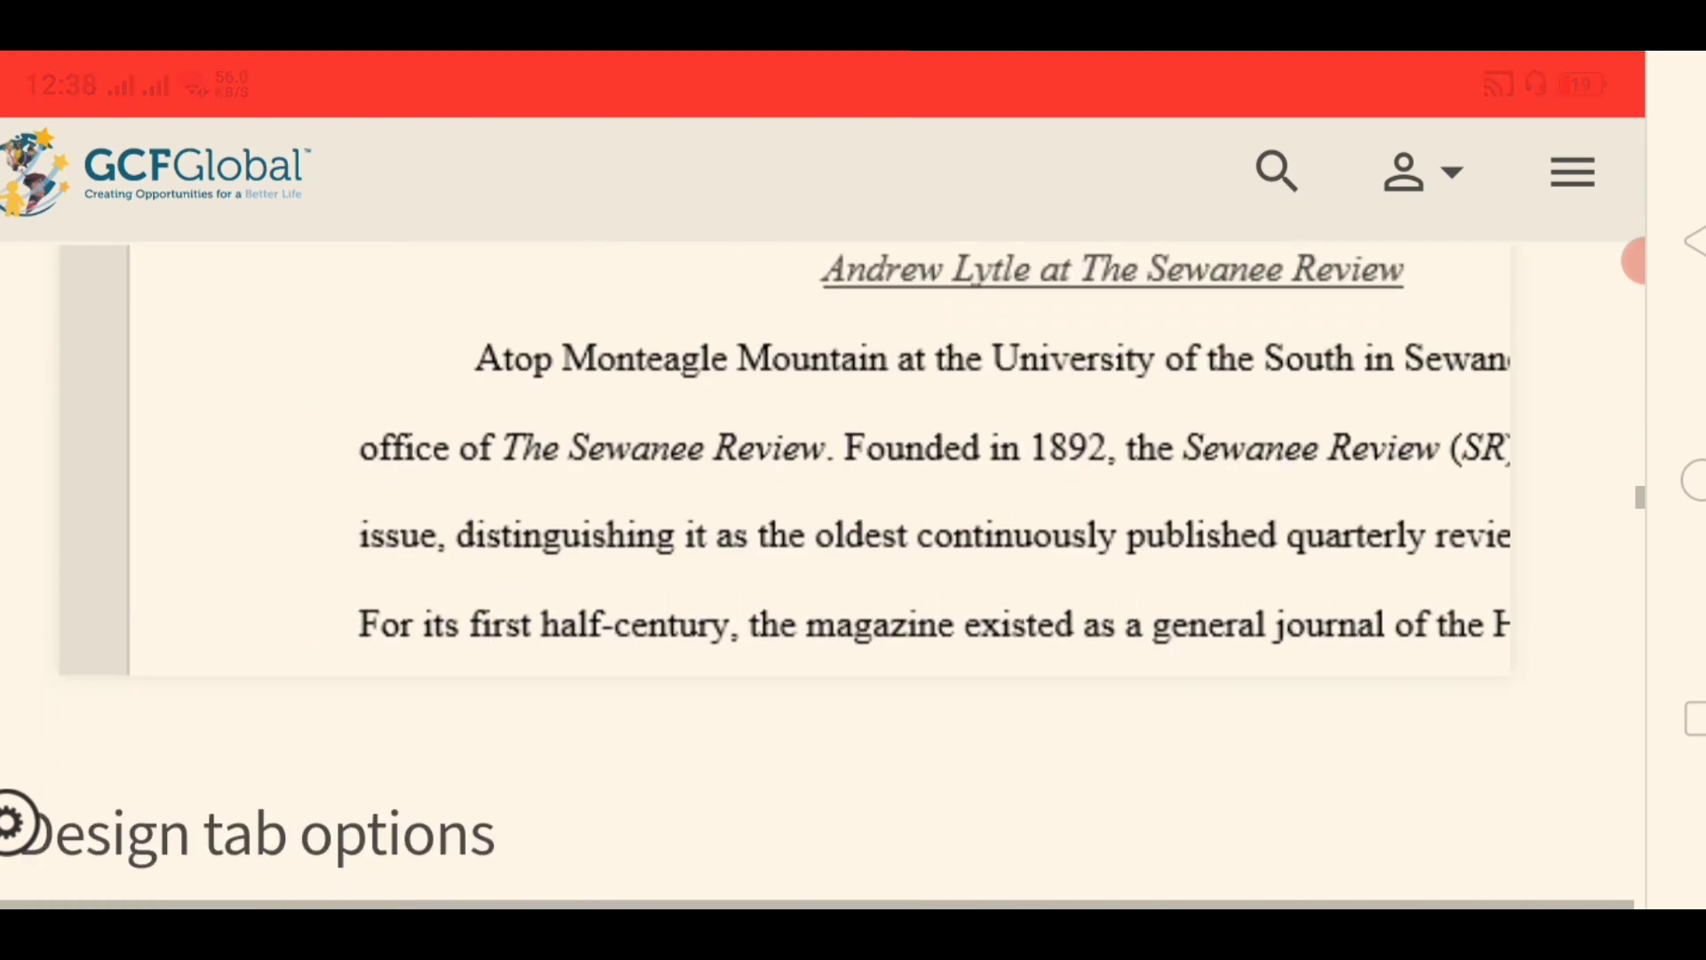
scroll(822, 577, down, 2)
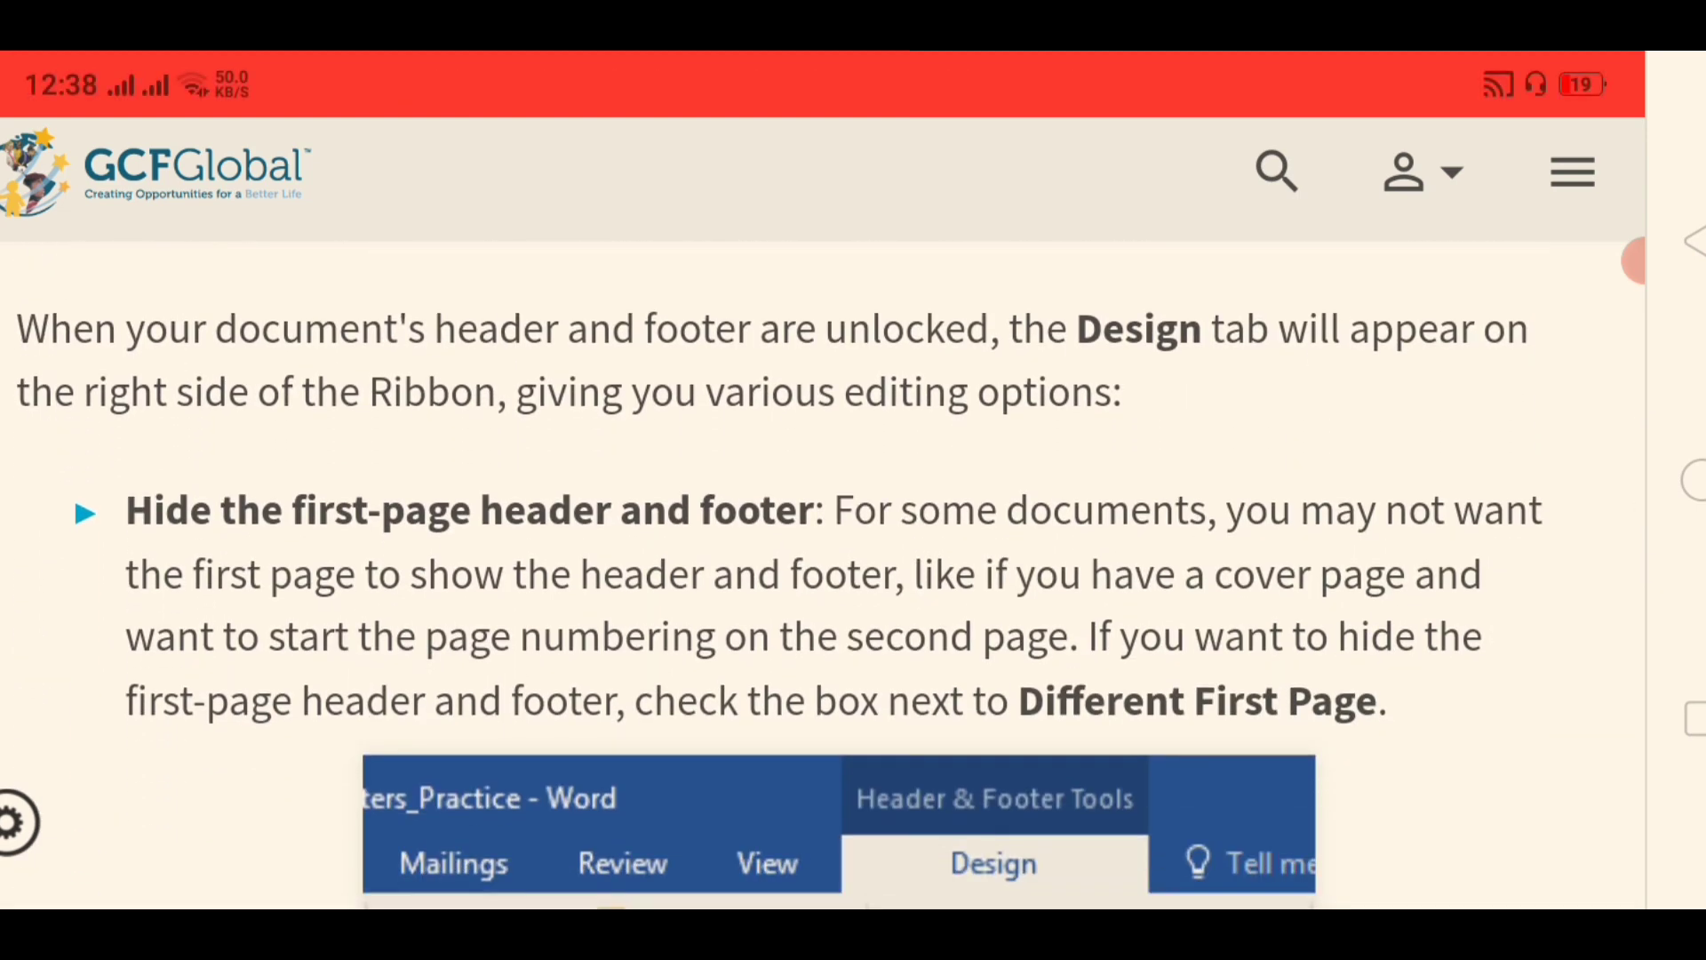
Step: Scroll to the 'Additional options' Insert group bullet and the date or time heading
scroll(822, 577, down, 5)
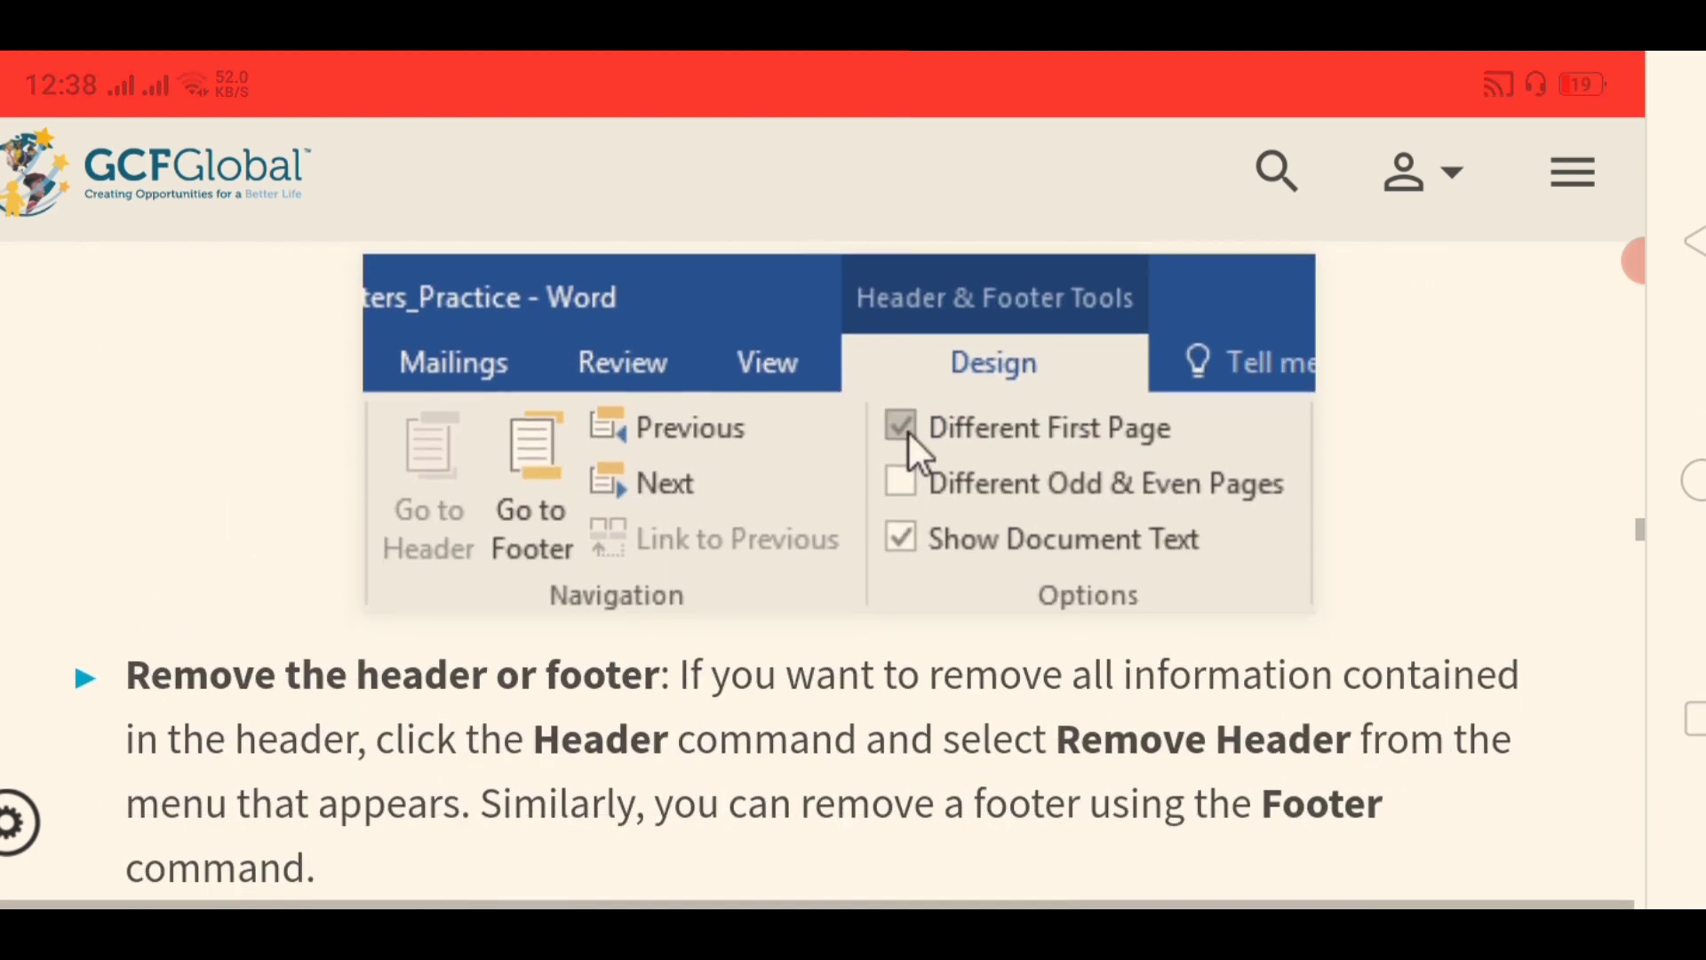
scroll(822, 578, down, 4)
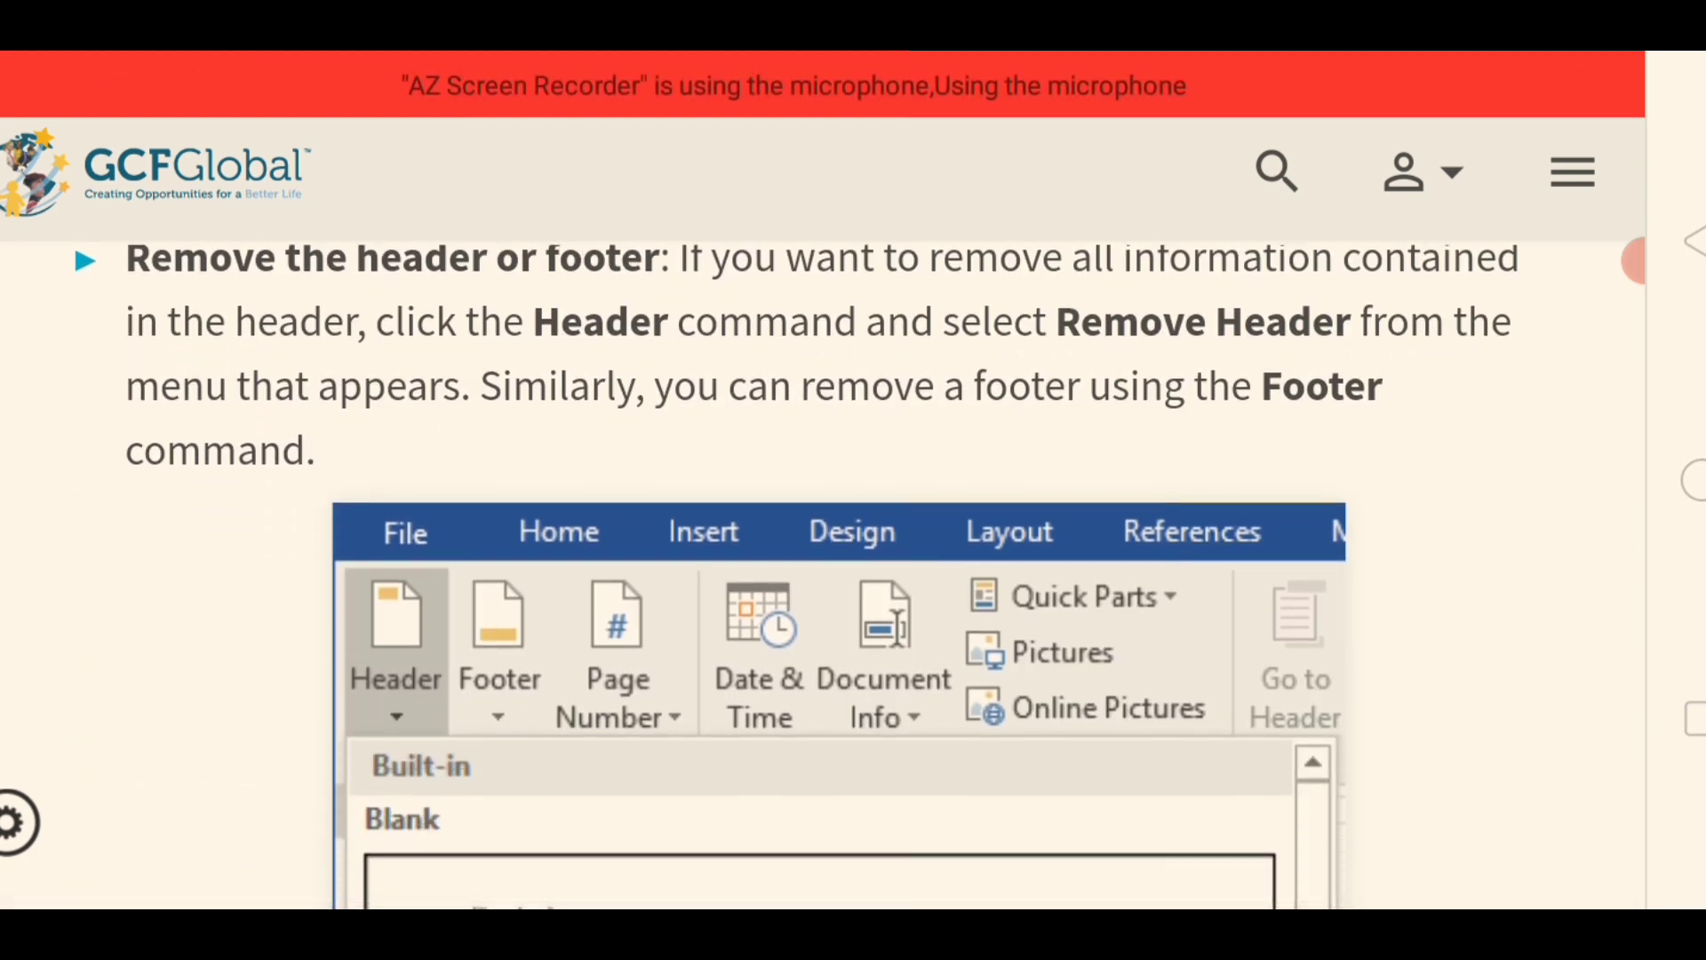
scroll(822, 578, up, 3)
scroll(822, 577, up, 1)
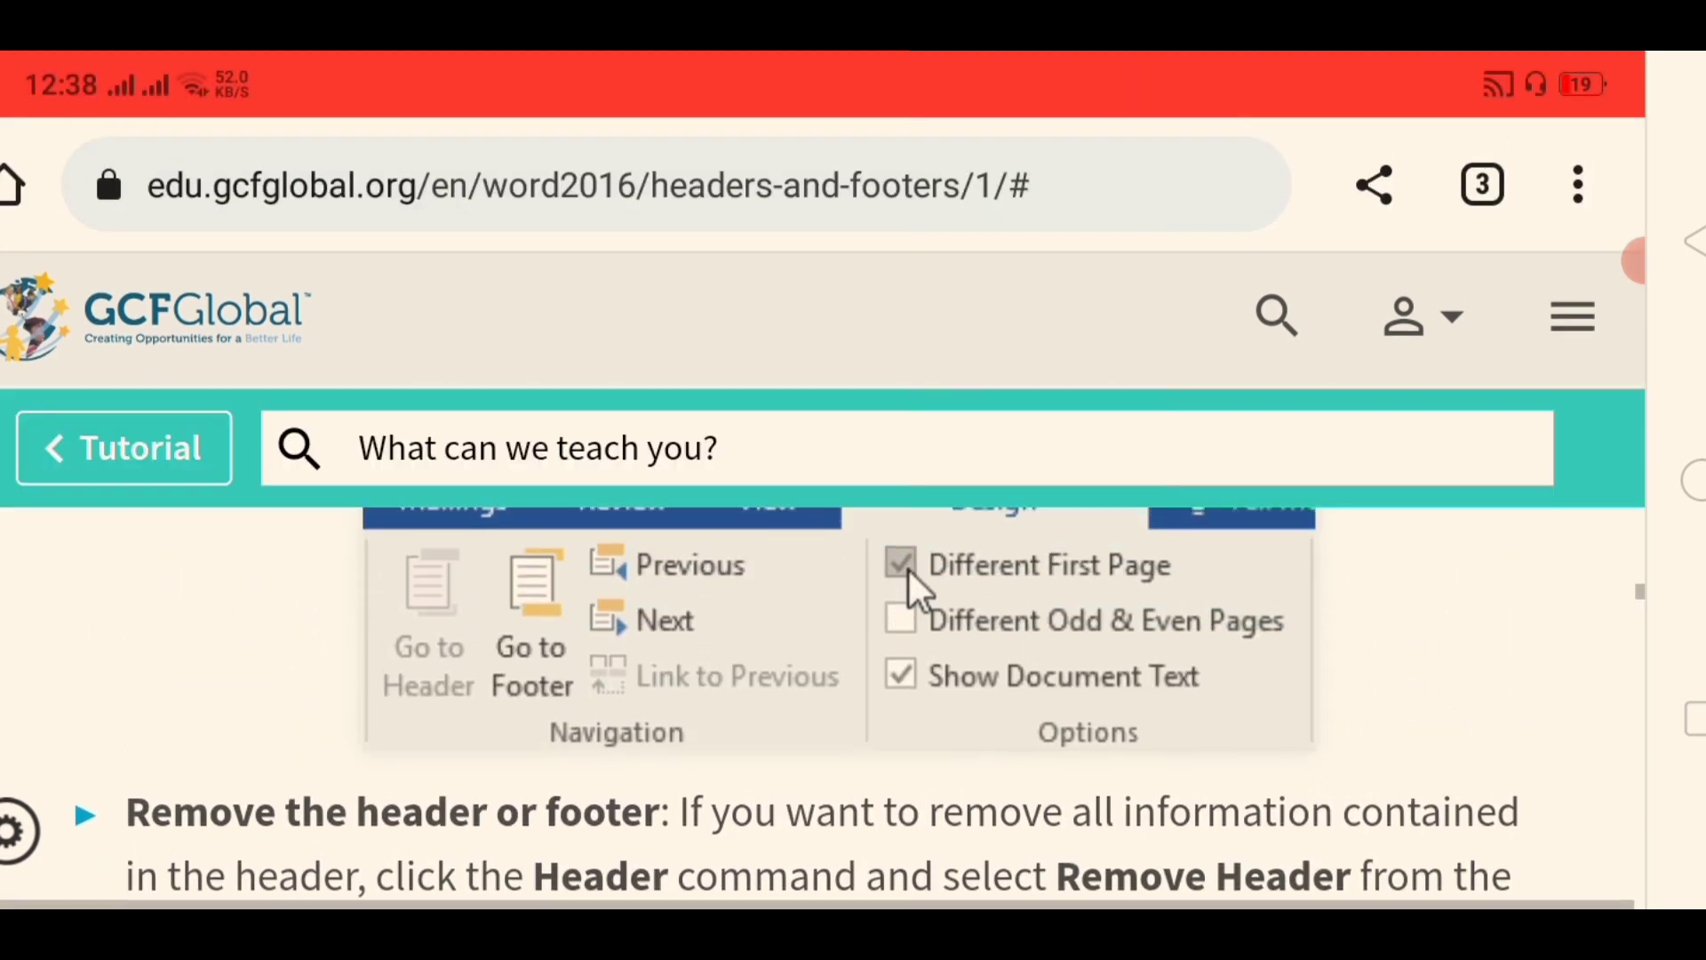
scroll(822, 577, down, 5)
scroll(822, 578, down, 3)
scroll(821, 578, down, 3)
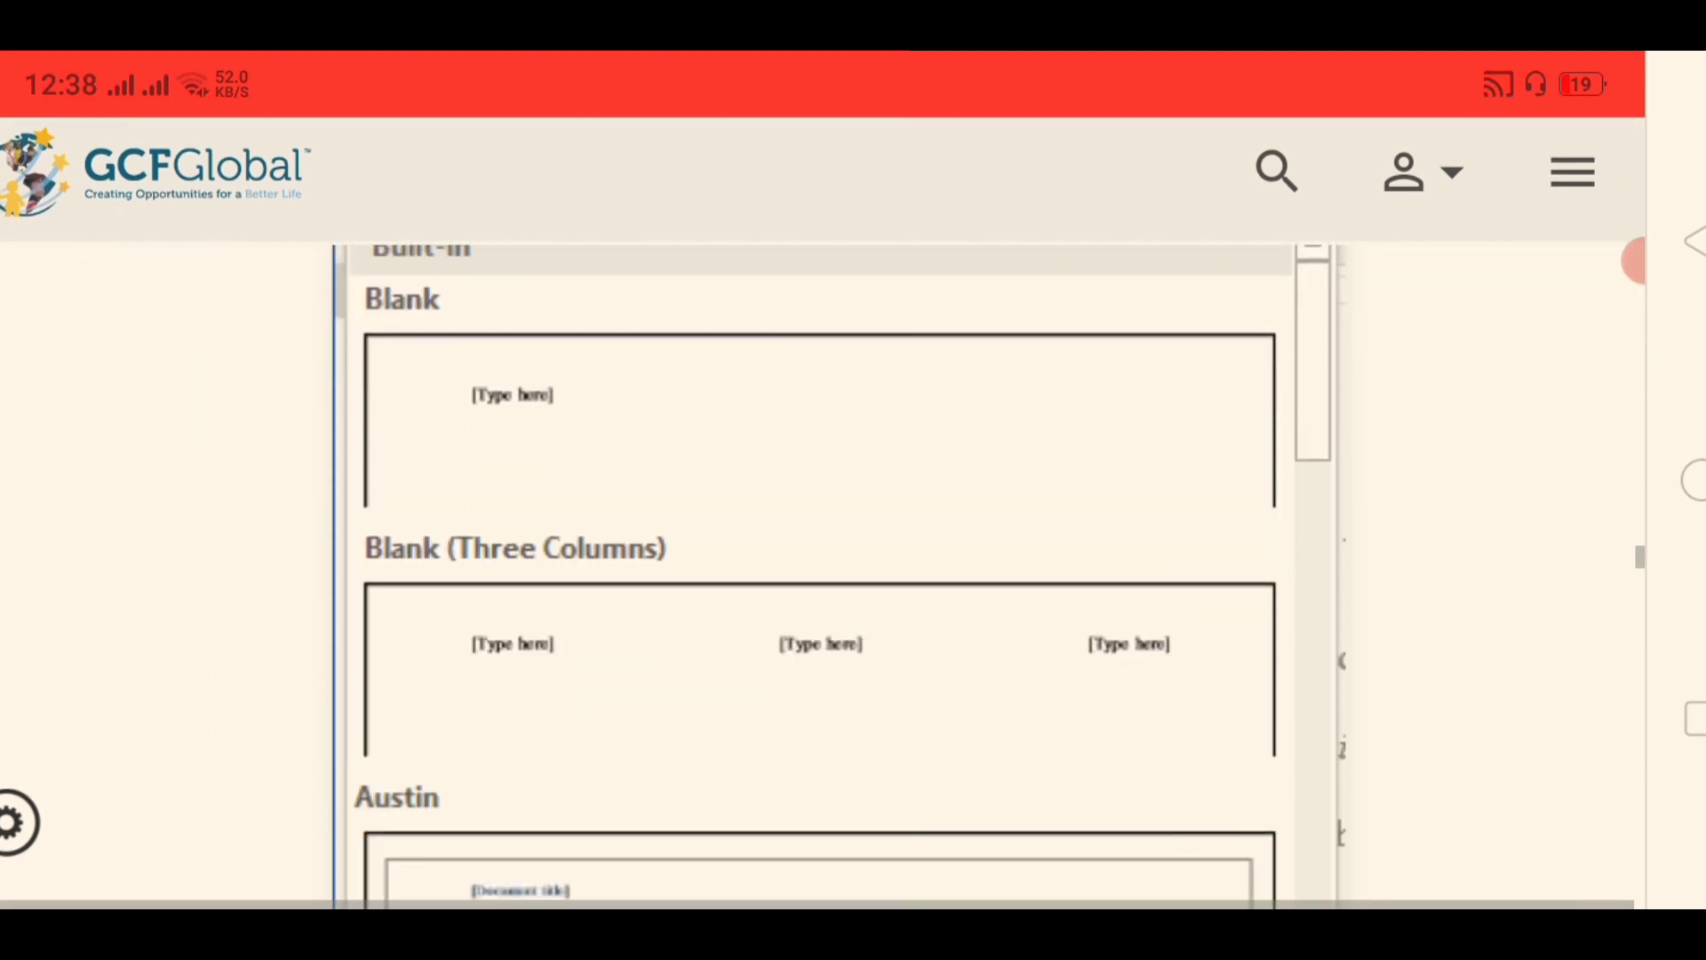
scroll(822, 577, down, 5)
scroll(822, 577, down, 5)
scroll(822, 578, down, 1)
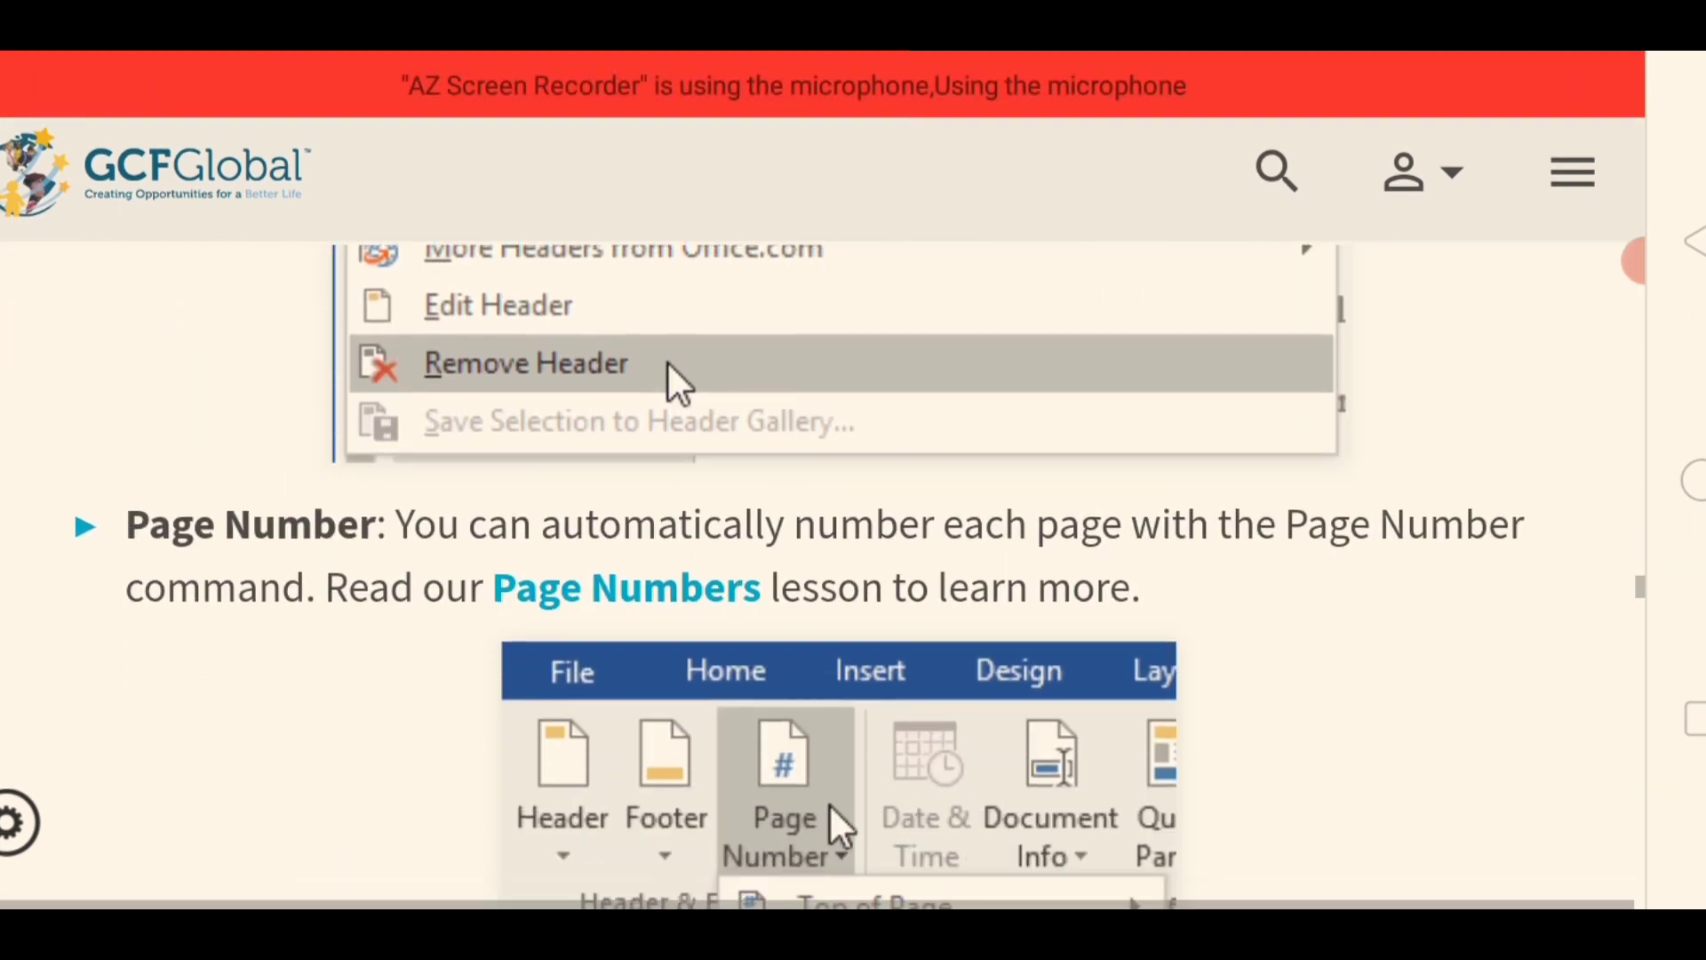
scroll(822, 578, down, 3)
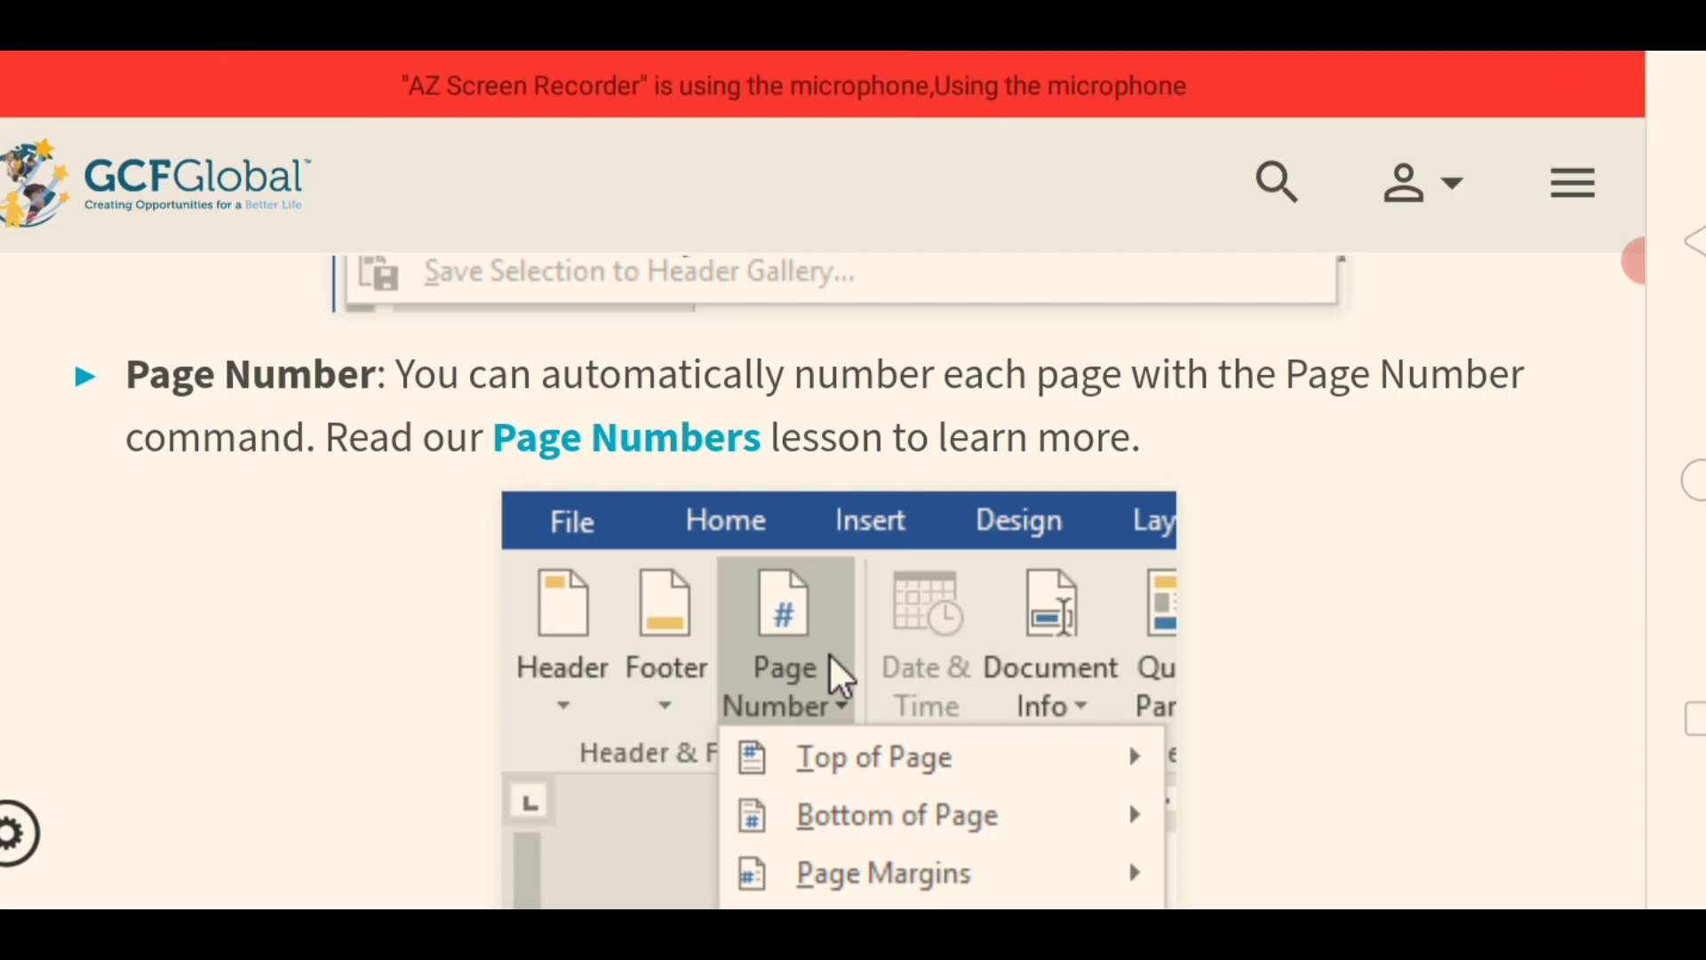
scroll(821, 577, down, 4)
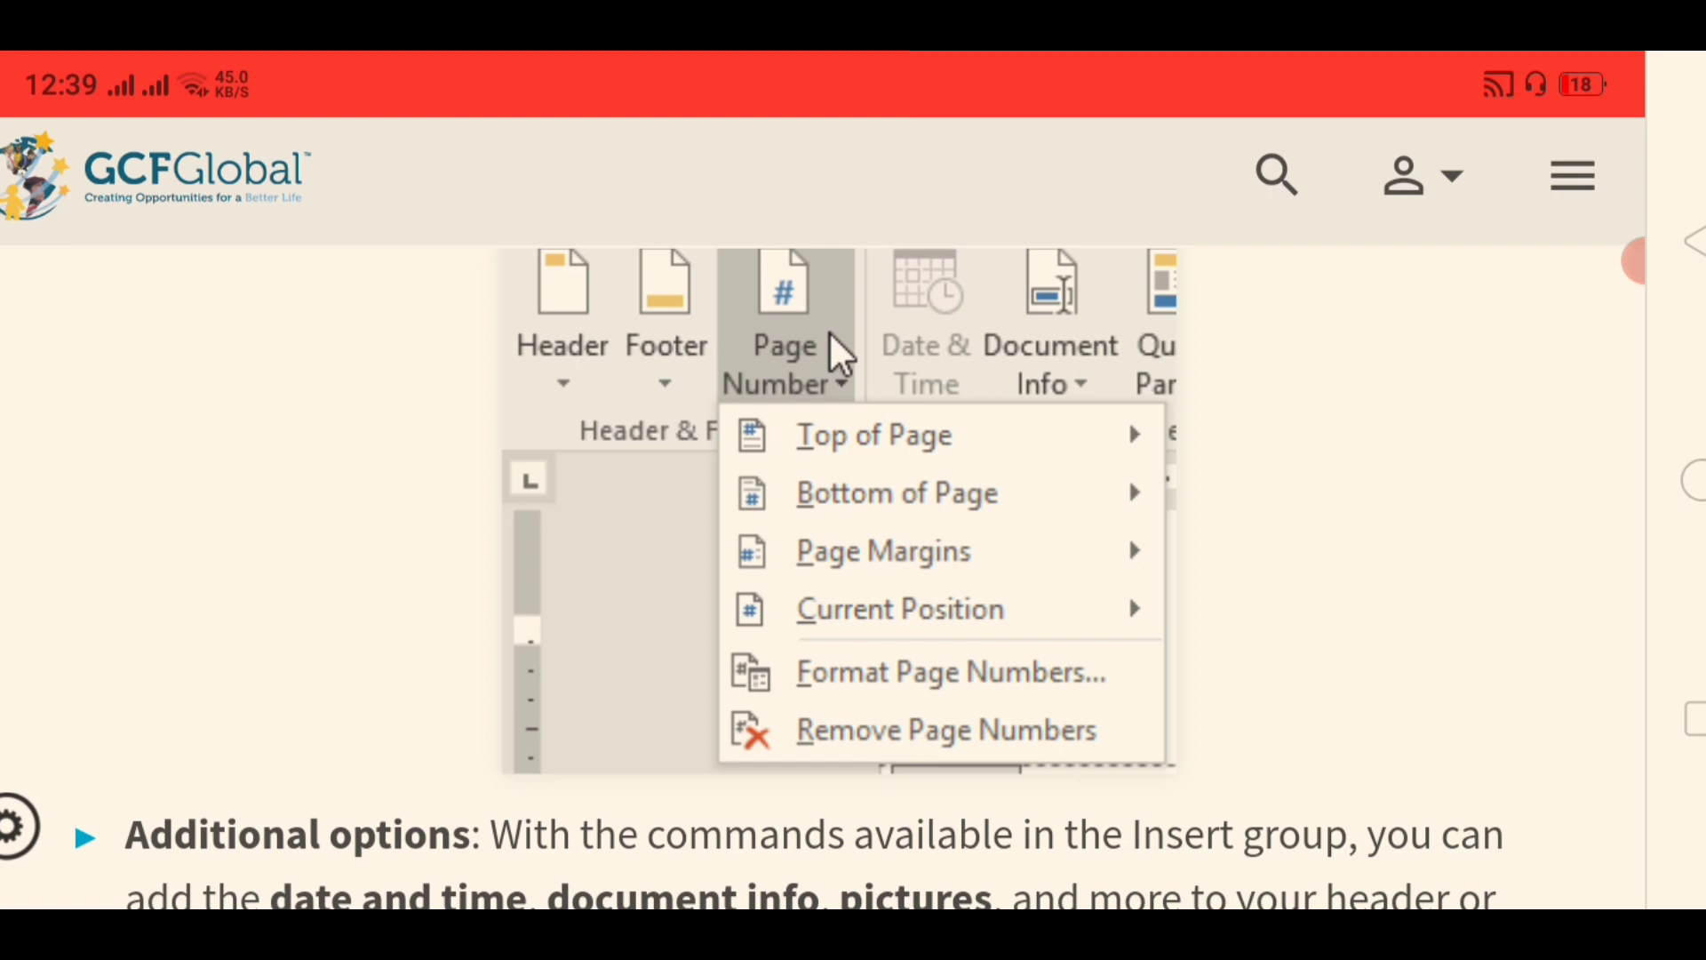
scroll(853, 578, down, 5)
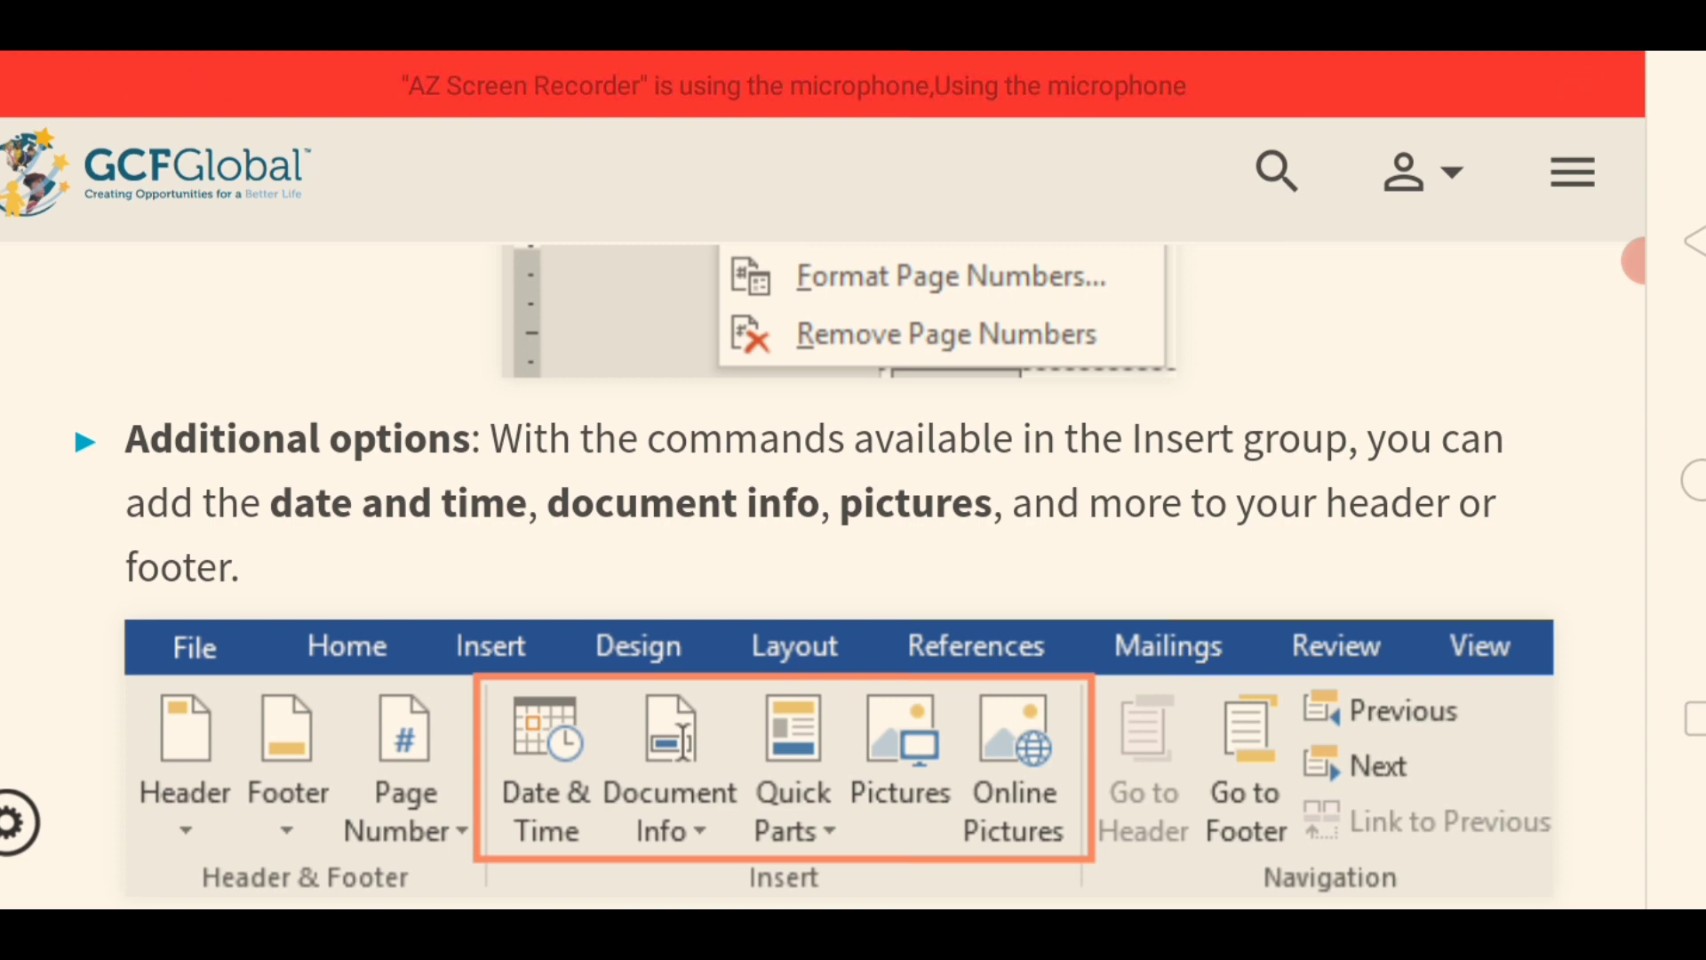
scroll(822, 577, down, 2)
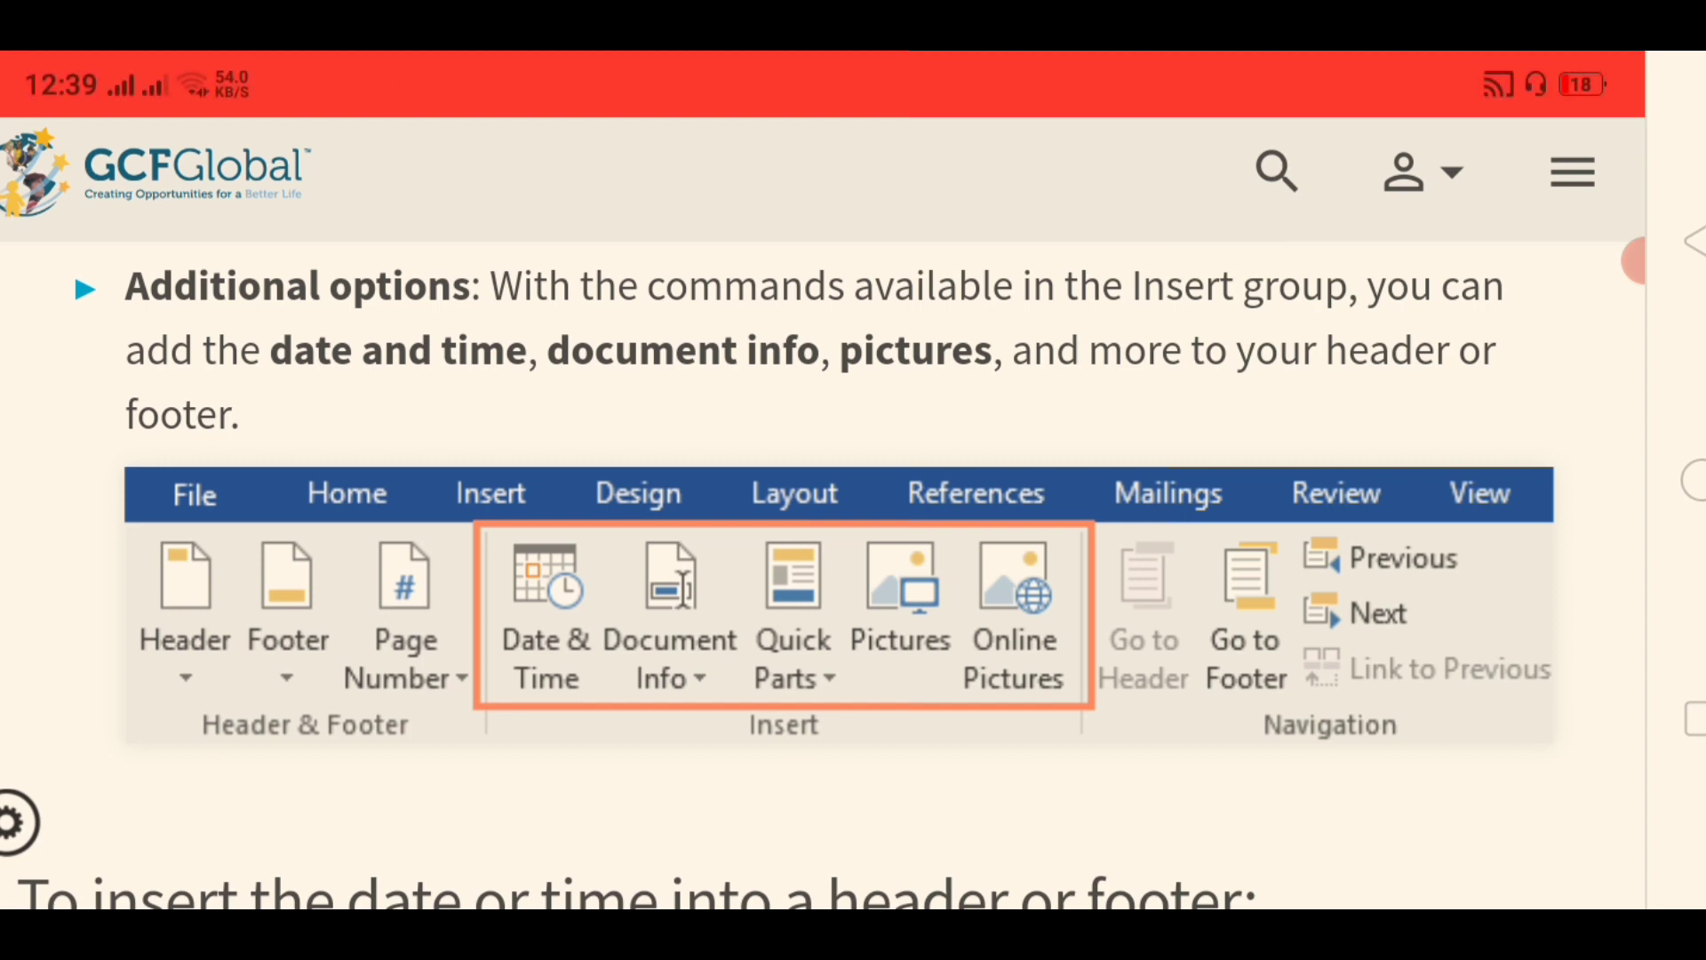
Step: Read the 'To insert the date or time' steps, then return to the 'Header & Footer' Word document
scroll(822, 489, down, 3)
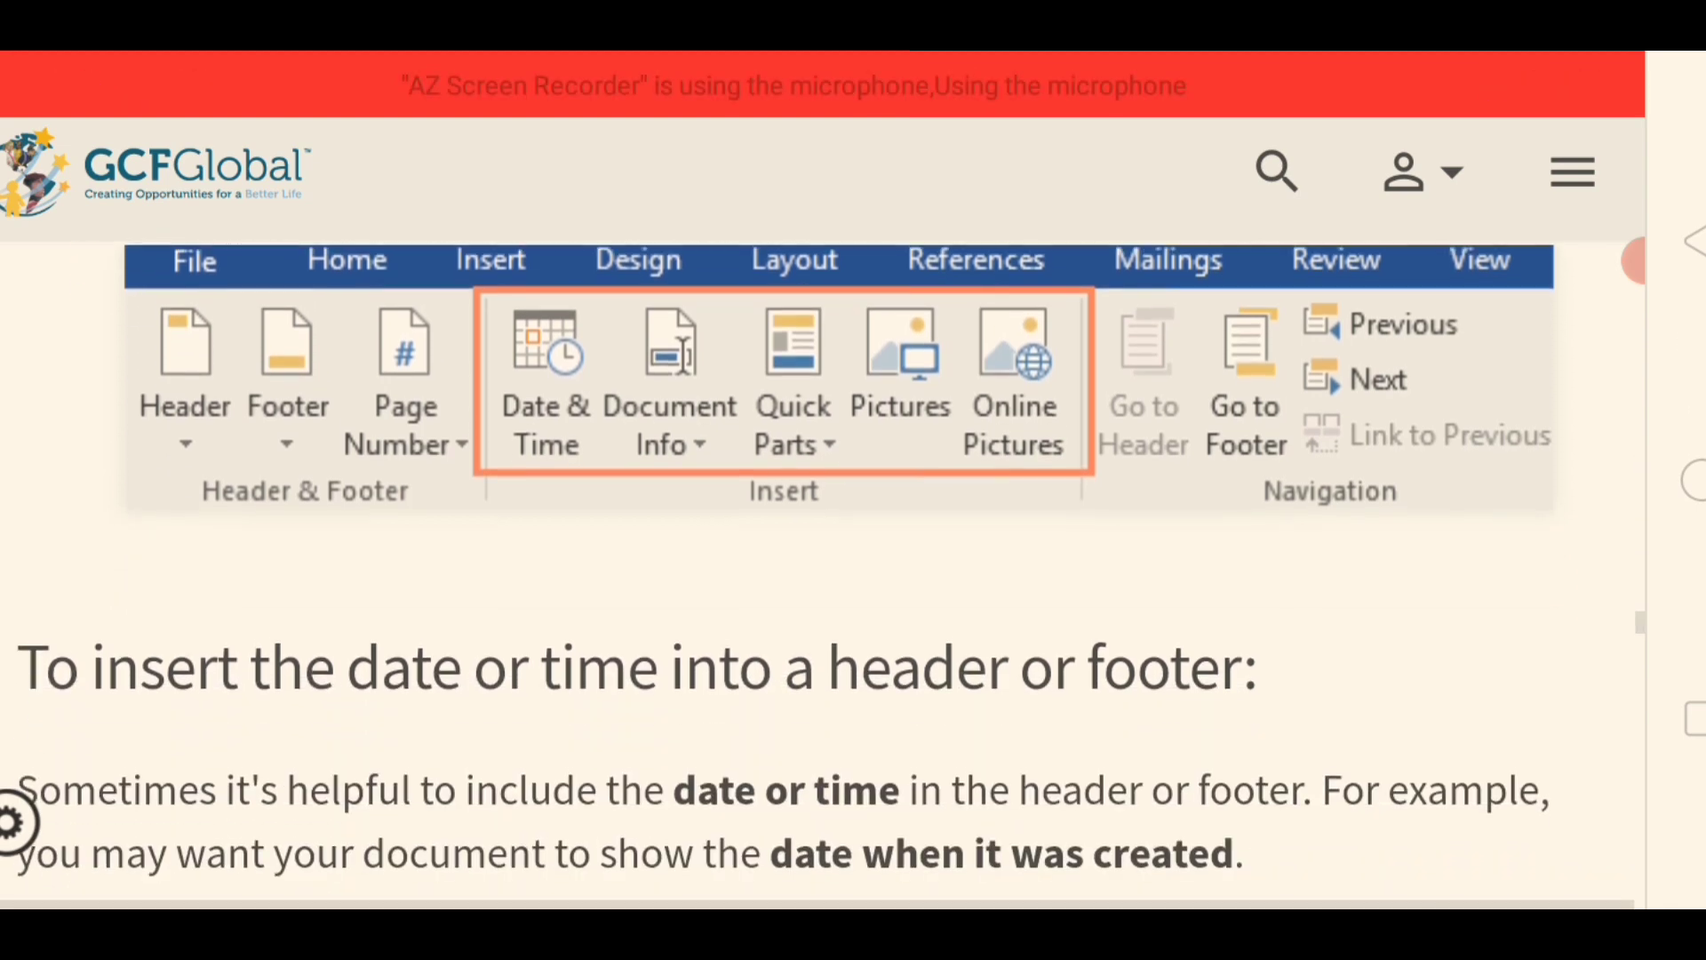
scroll(822, 489, down, 2)
scroll(821, 578, down, 1)
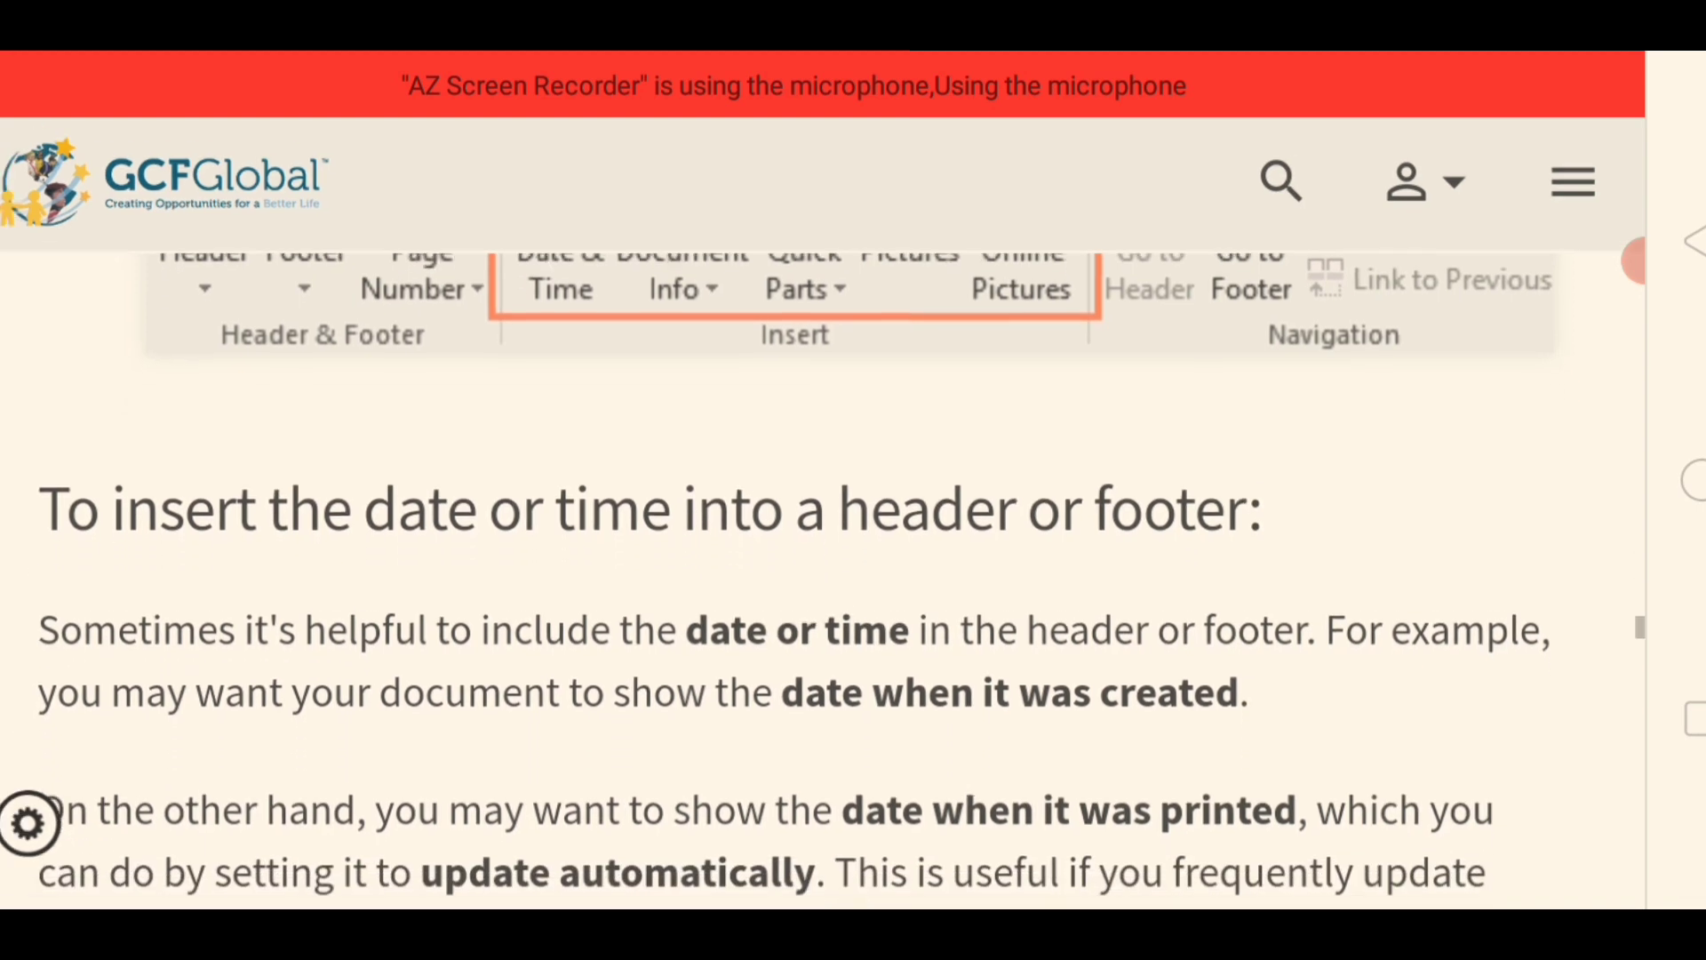
scroll(821, 577, down, 2)
scroll(822, 578, down, 2)
scroll(822, 578, down, 4)
scroll(822, 577, down, 3)
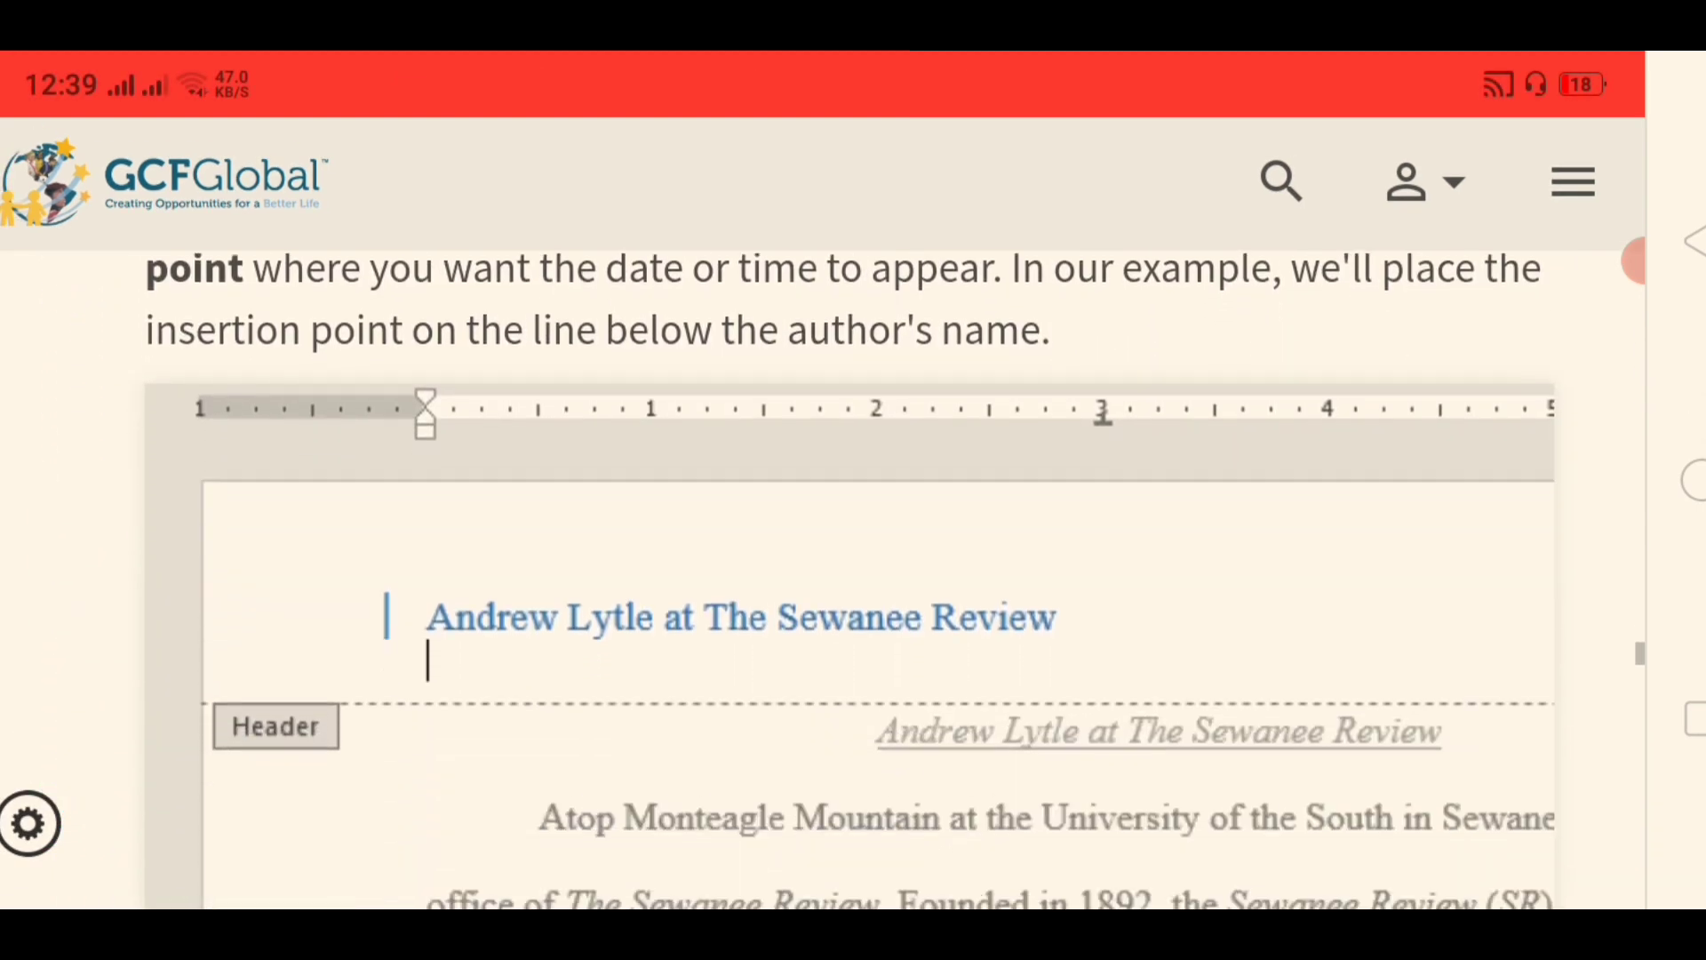
scroll(822, 577, down, 2)
scroll(821, 577, down, 3)
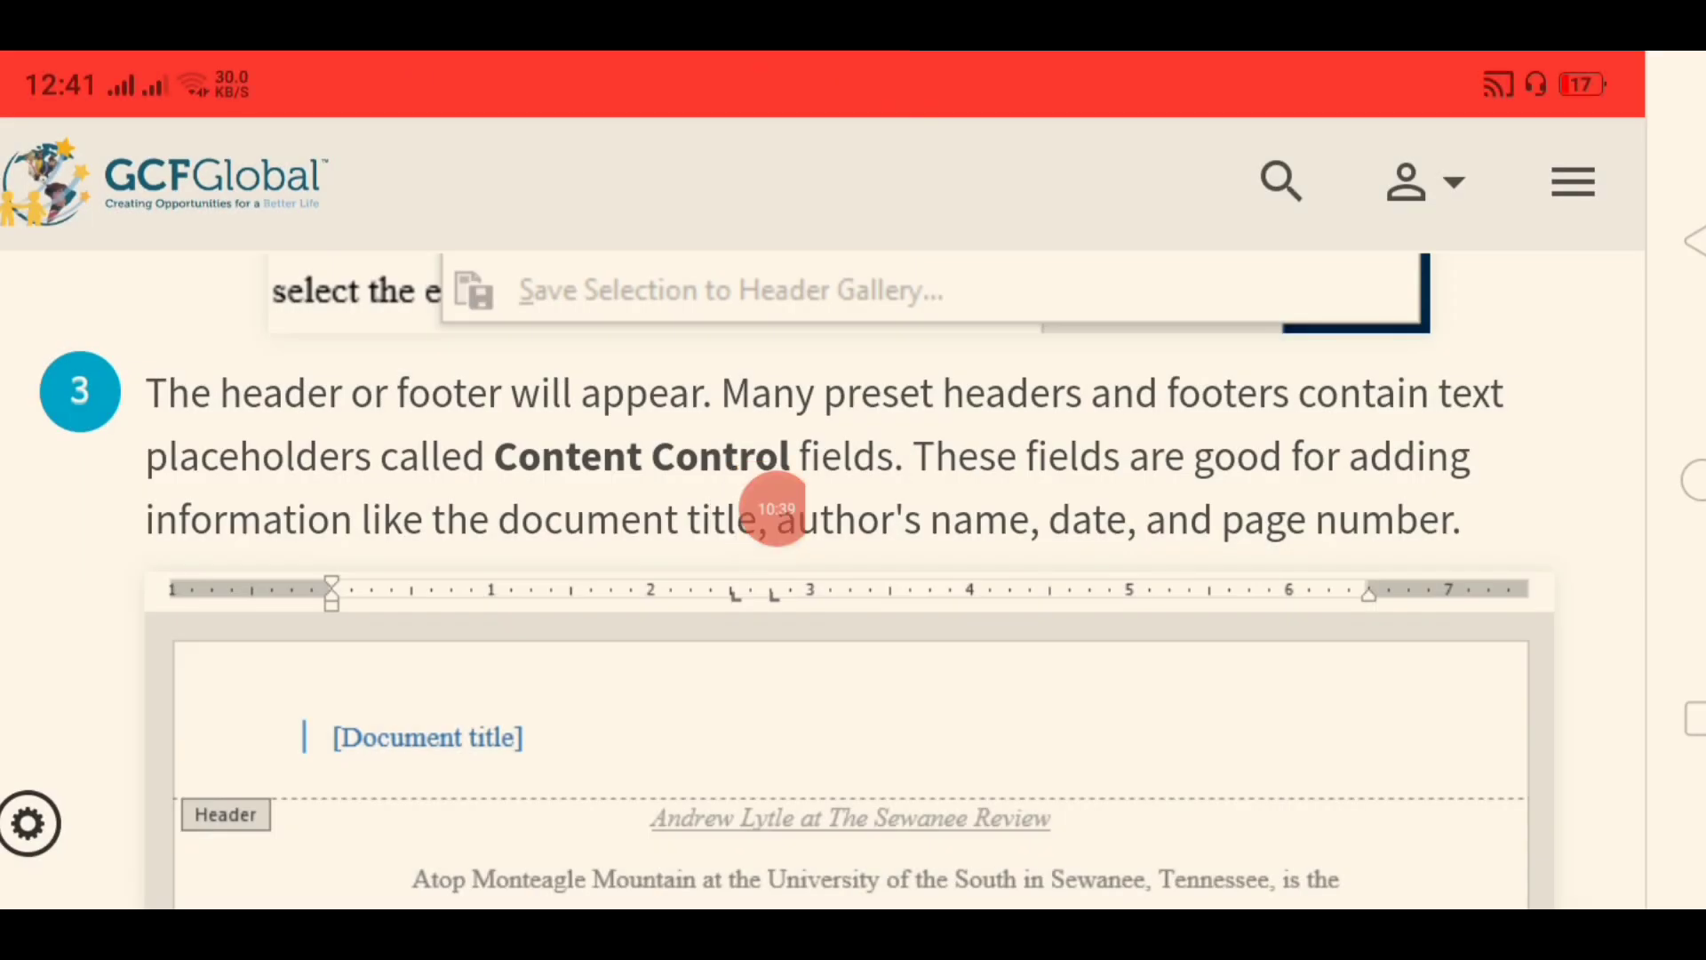
click(773, 508)
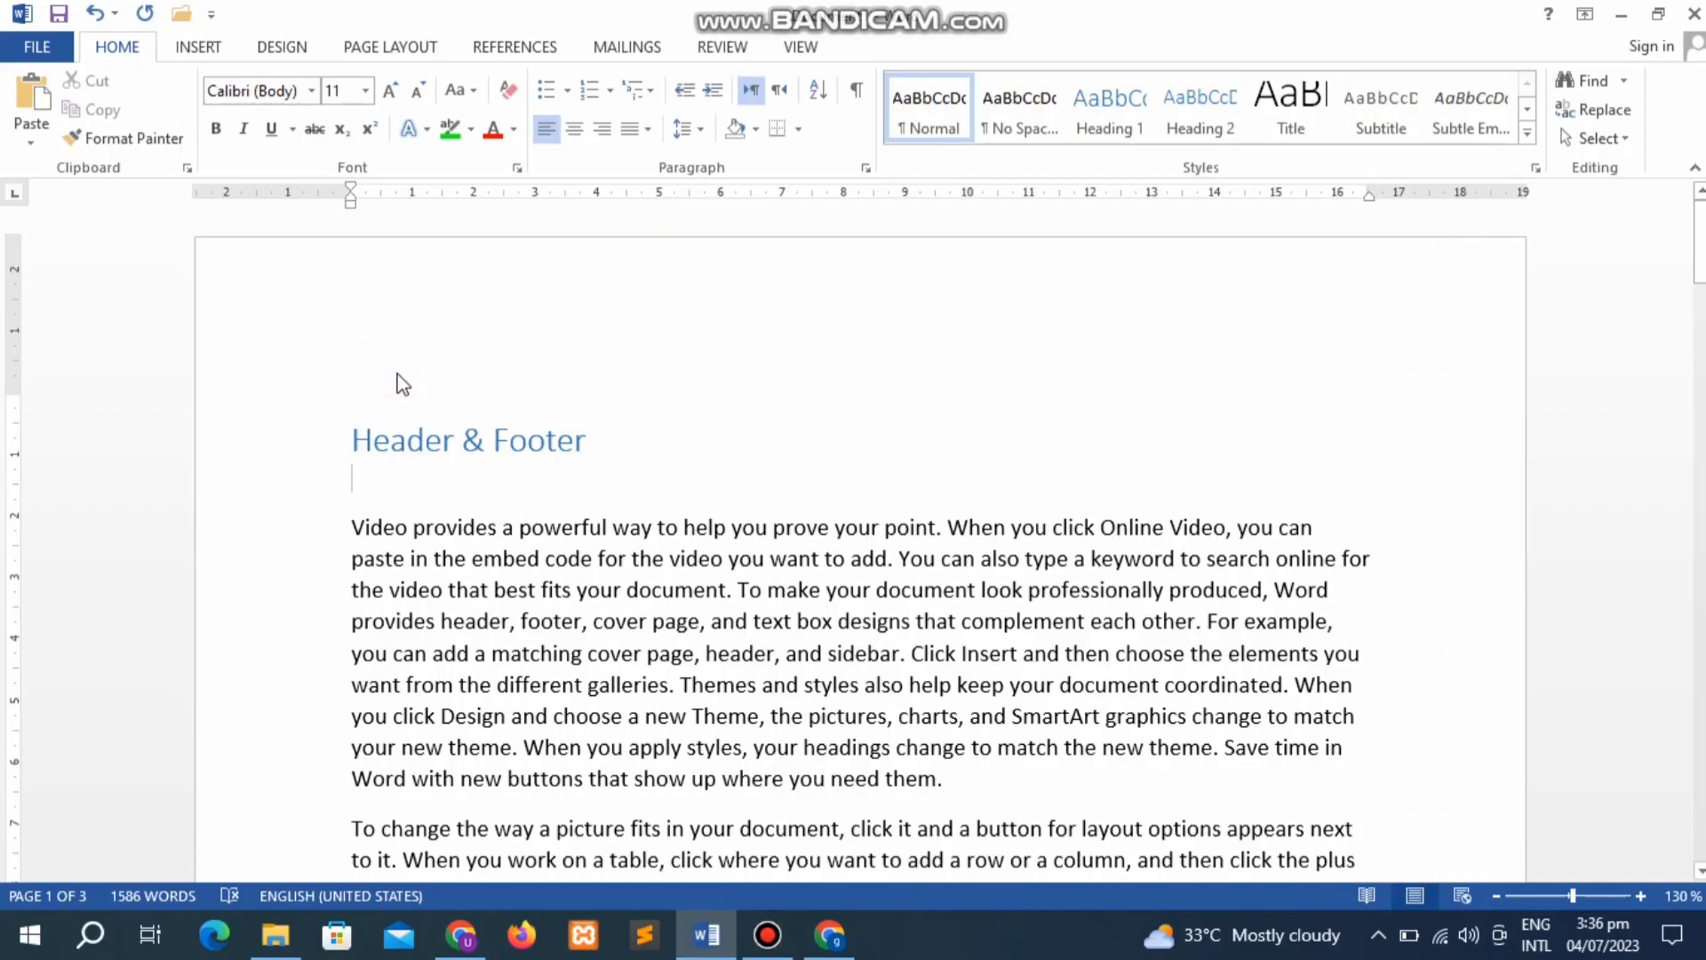
Step: Apply a green text highlight to the 'Header & Footer' heading and deselect it
click(307, 438)
click(452, 135)
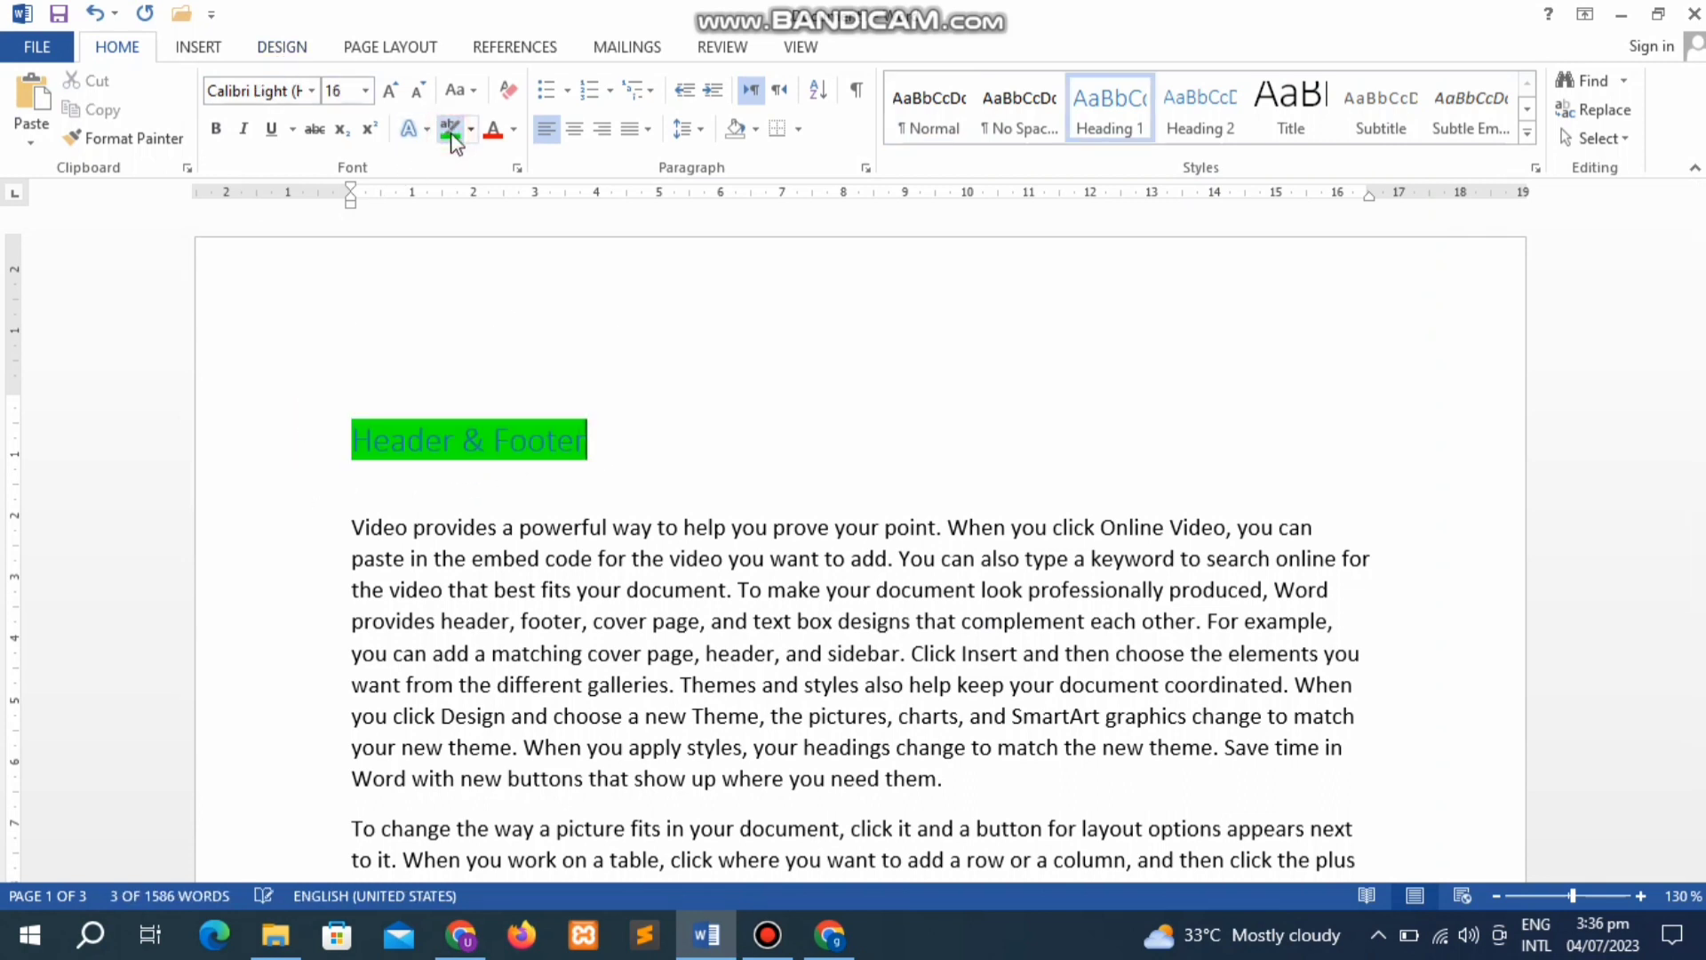
key(Right)
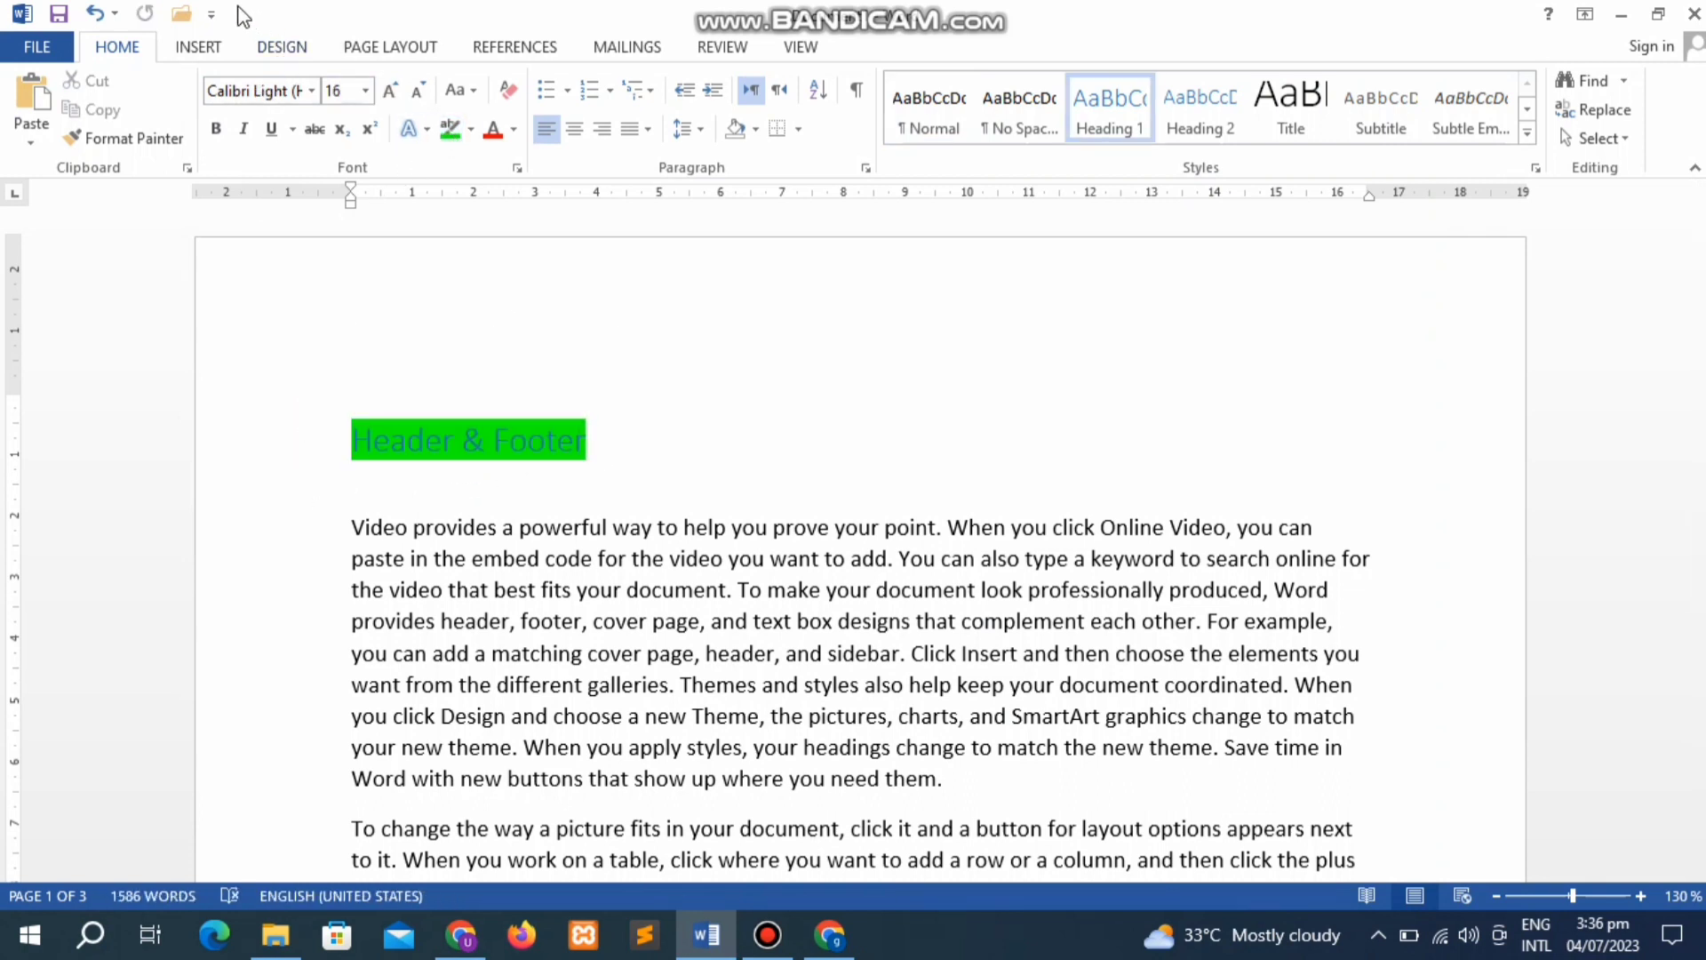
click(210, 51)
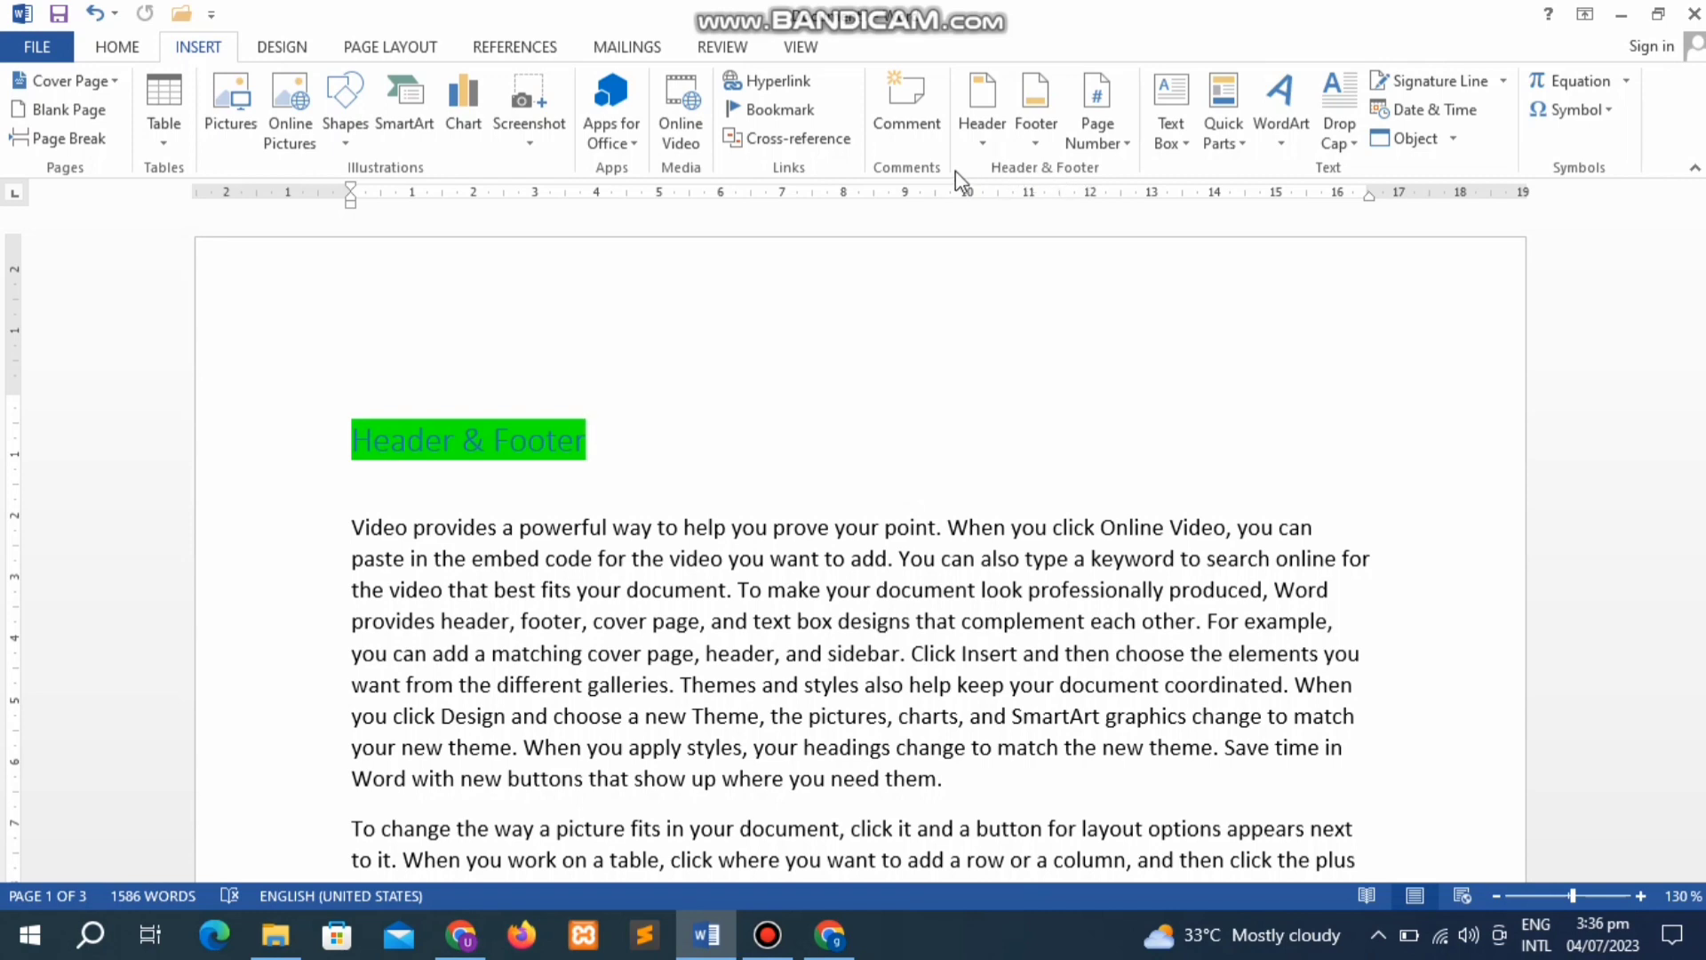
Step: Browse the built-in header gallery and insert the Blank header design
click(998, 141)
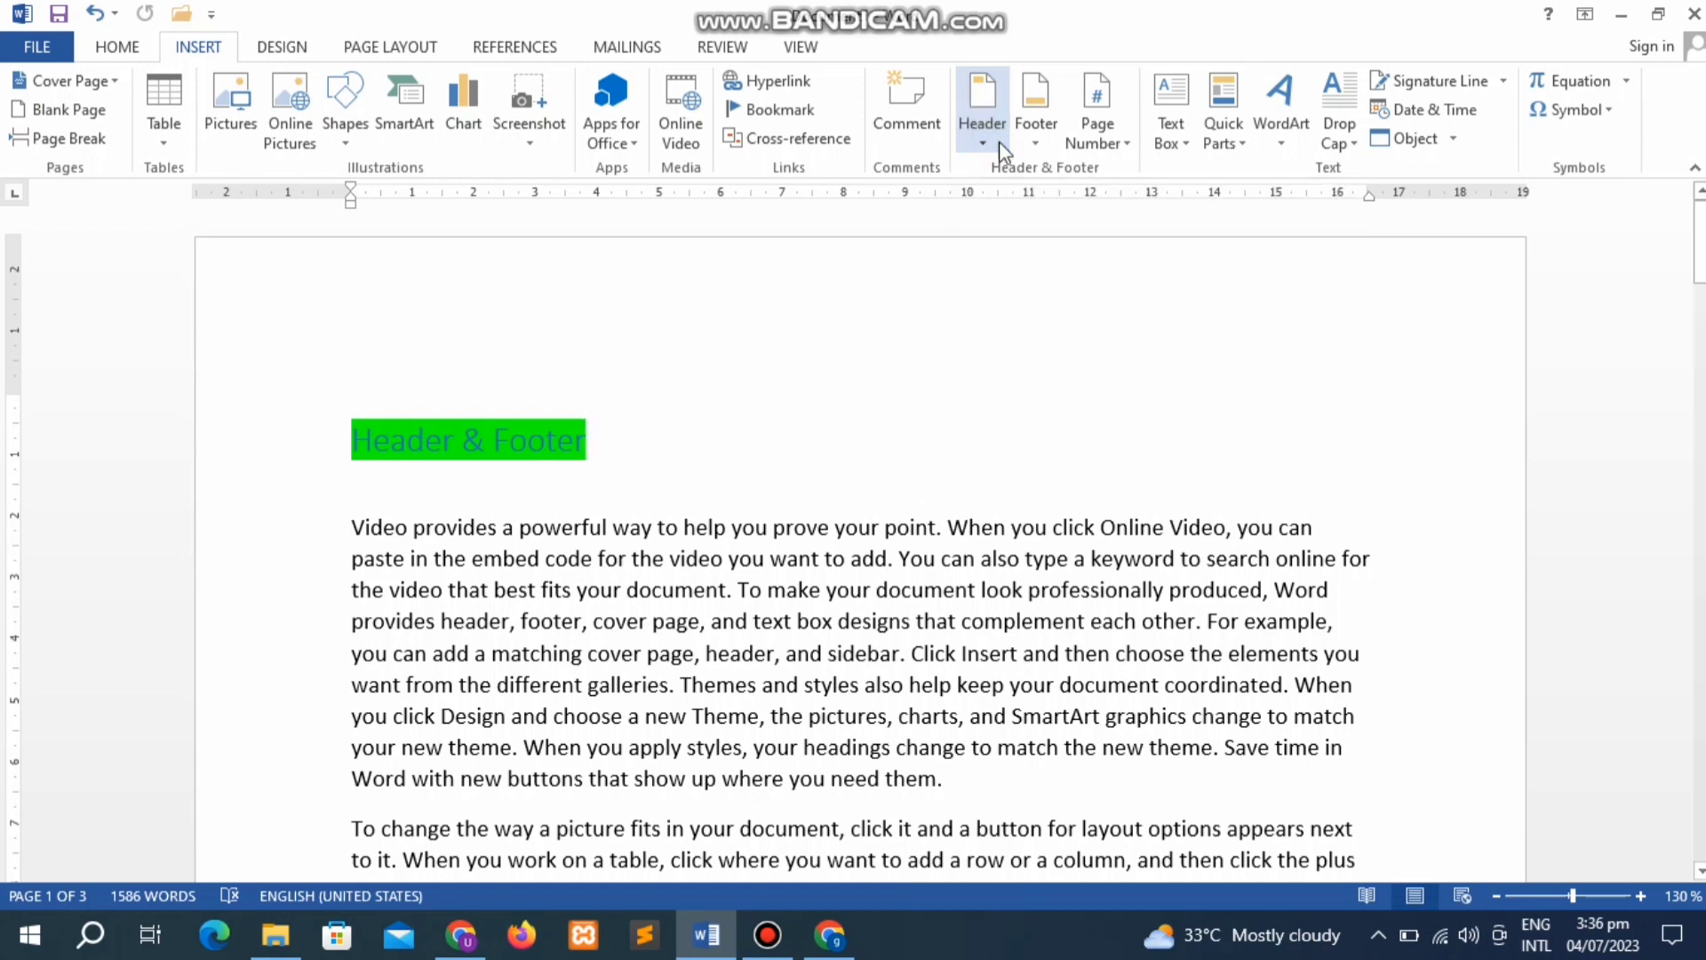
click(999, 141)
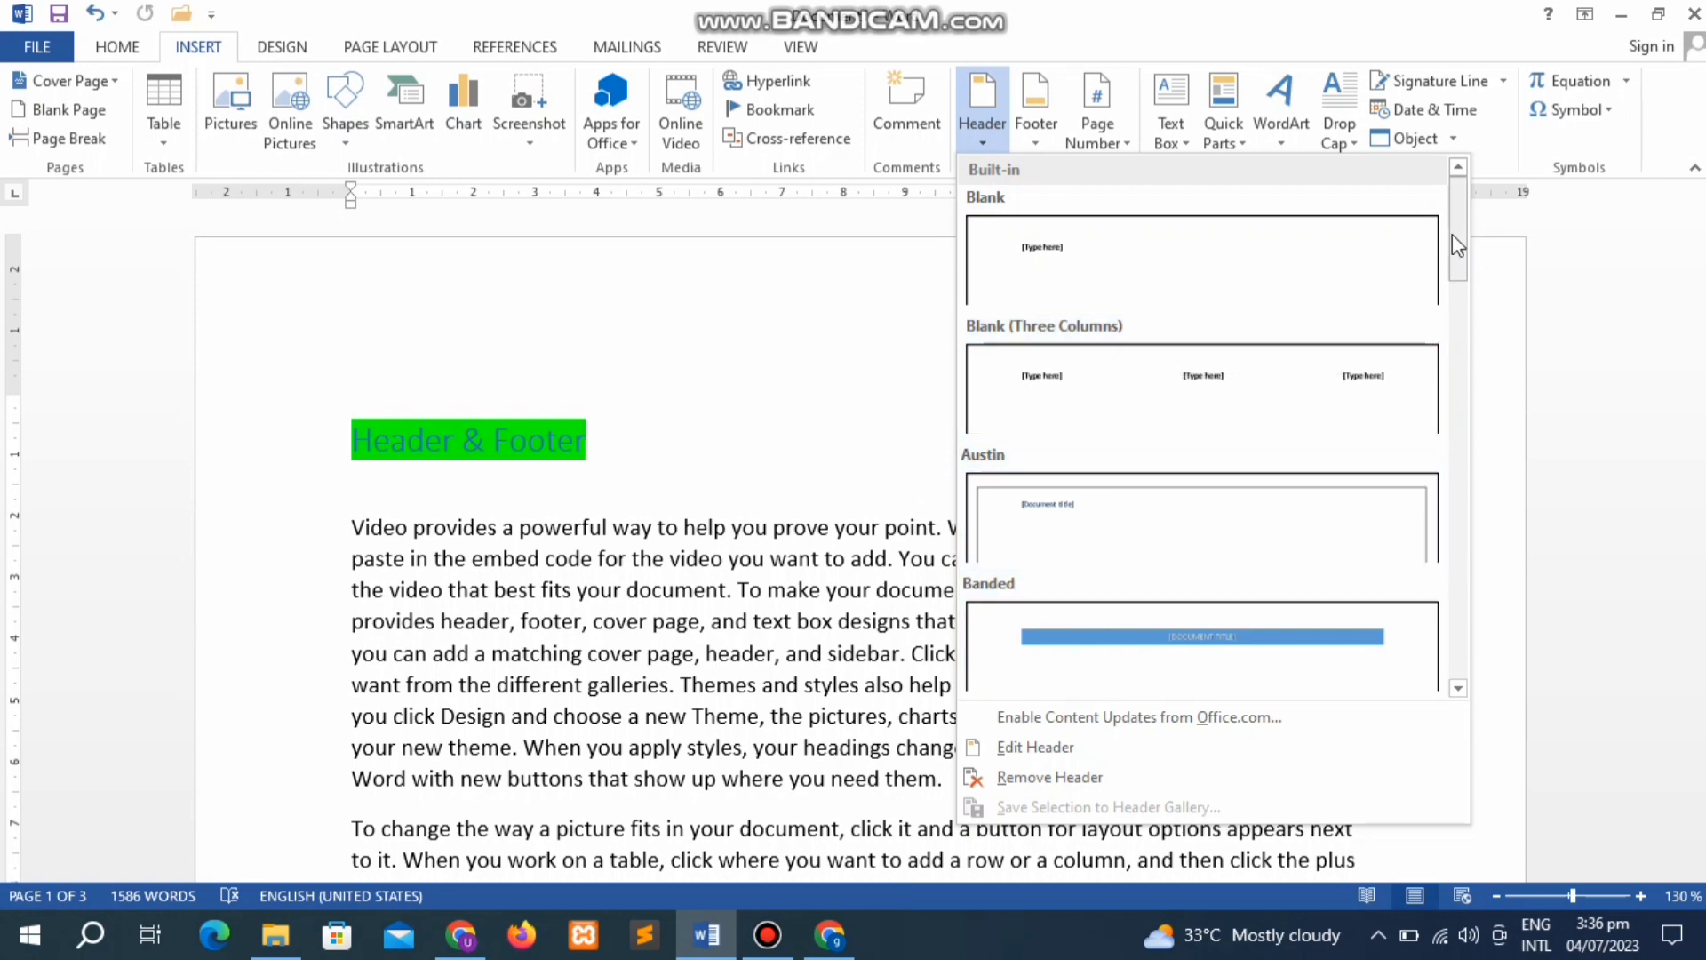
drag(1461, 249, 1454, 414)
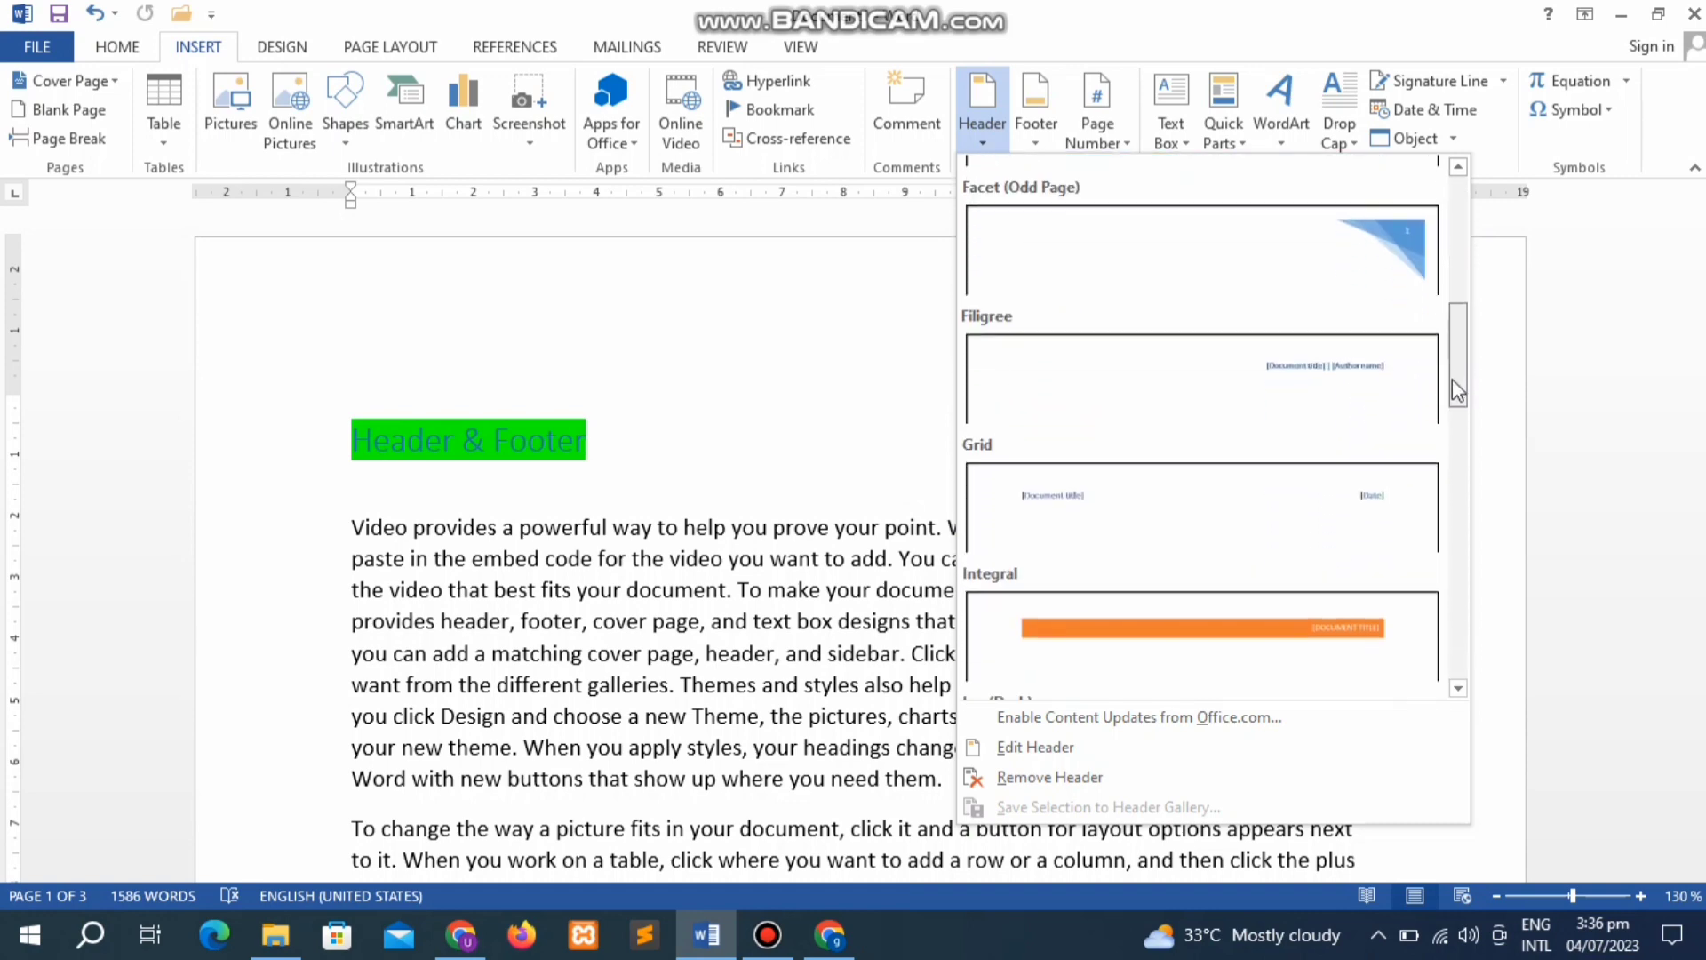
right_click(1136, 414)
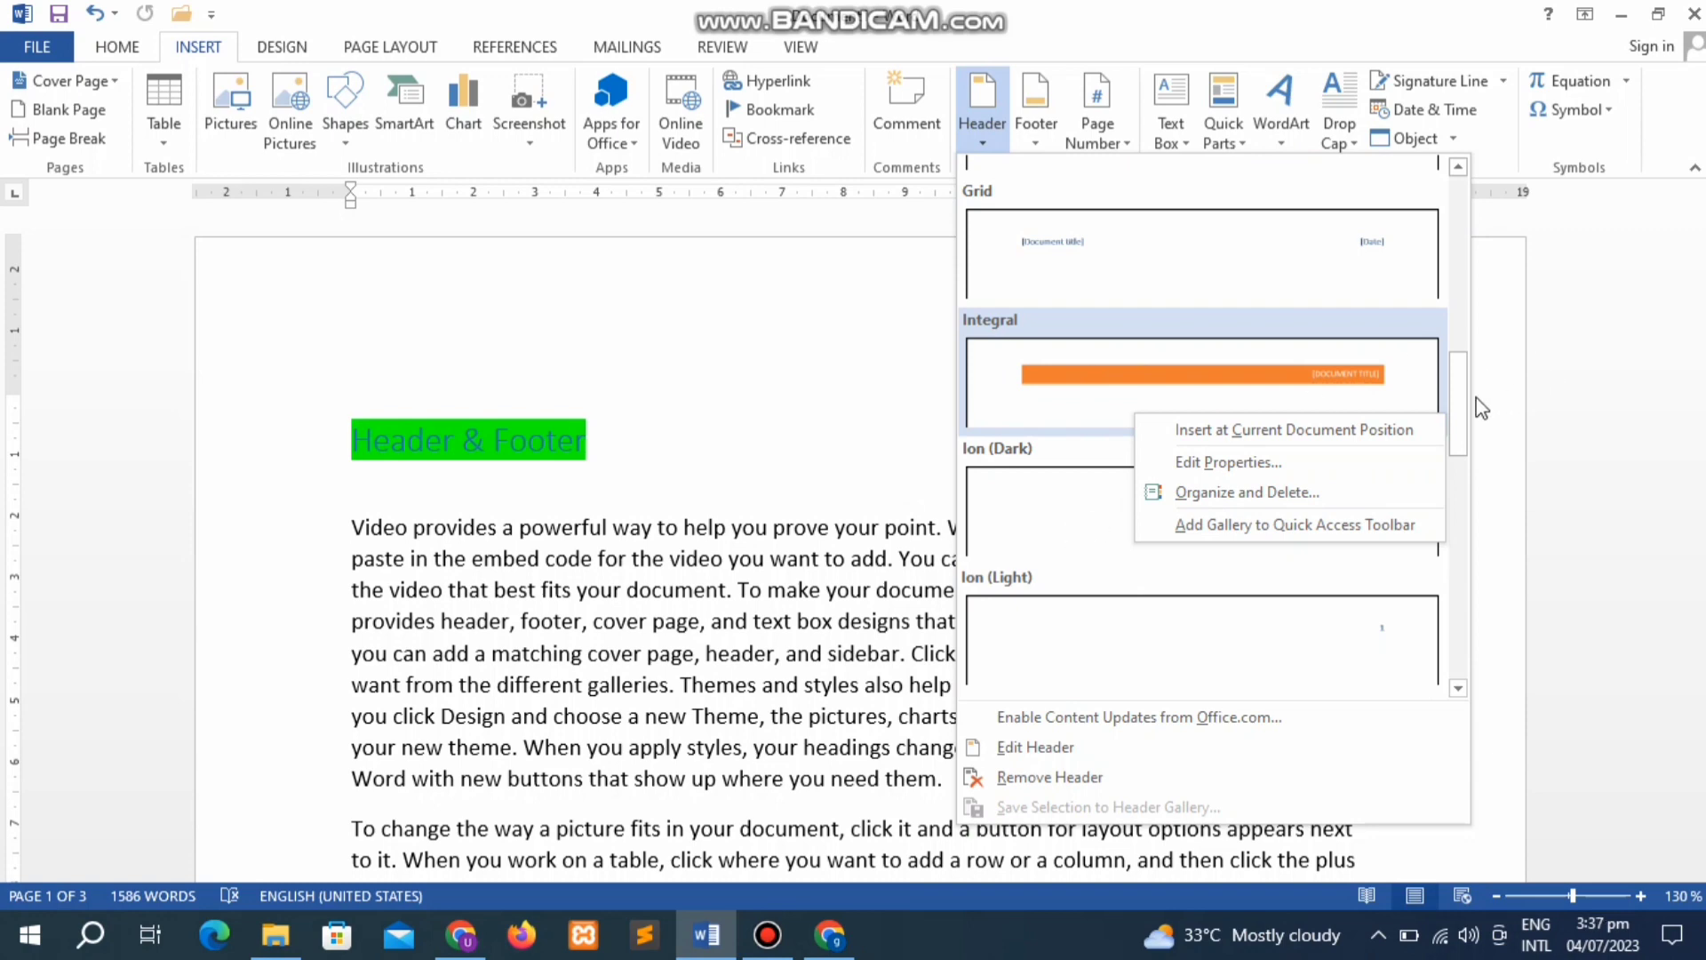
mouse_move(1461, 407)
mouse_down()
mouse_move(1458, 678)
mouse_move(1456, 208)
mouse_up()
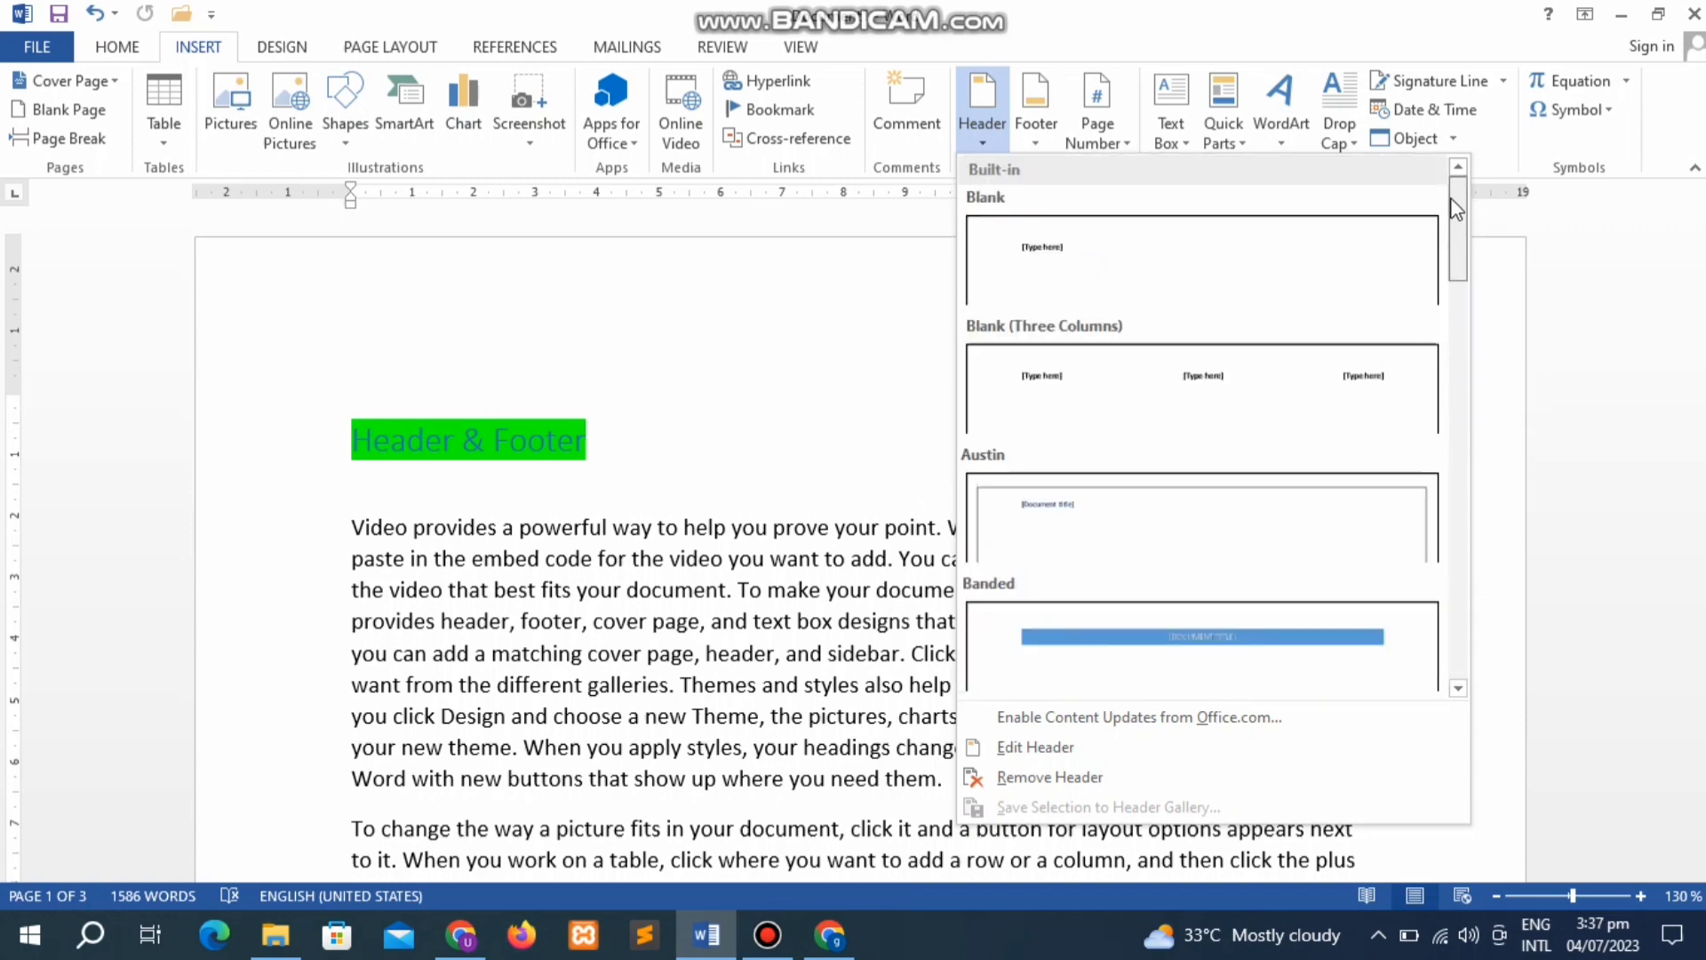
click(1029, 271)
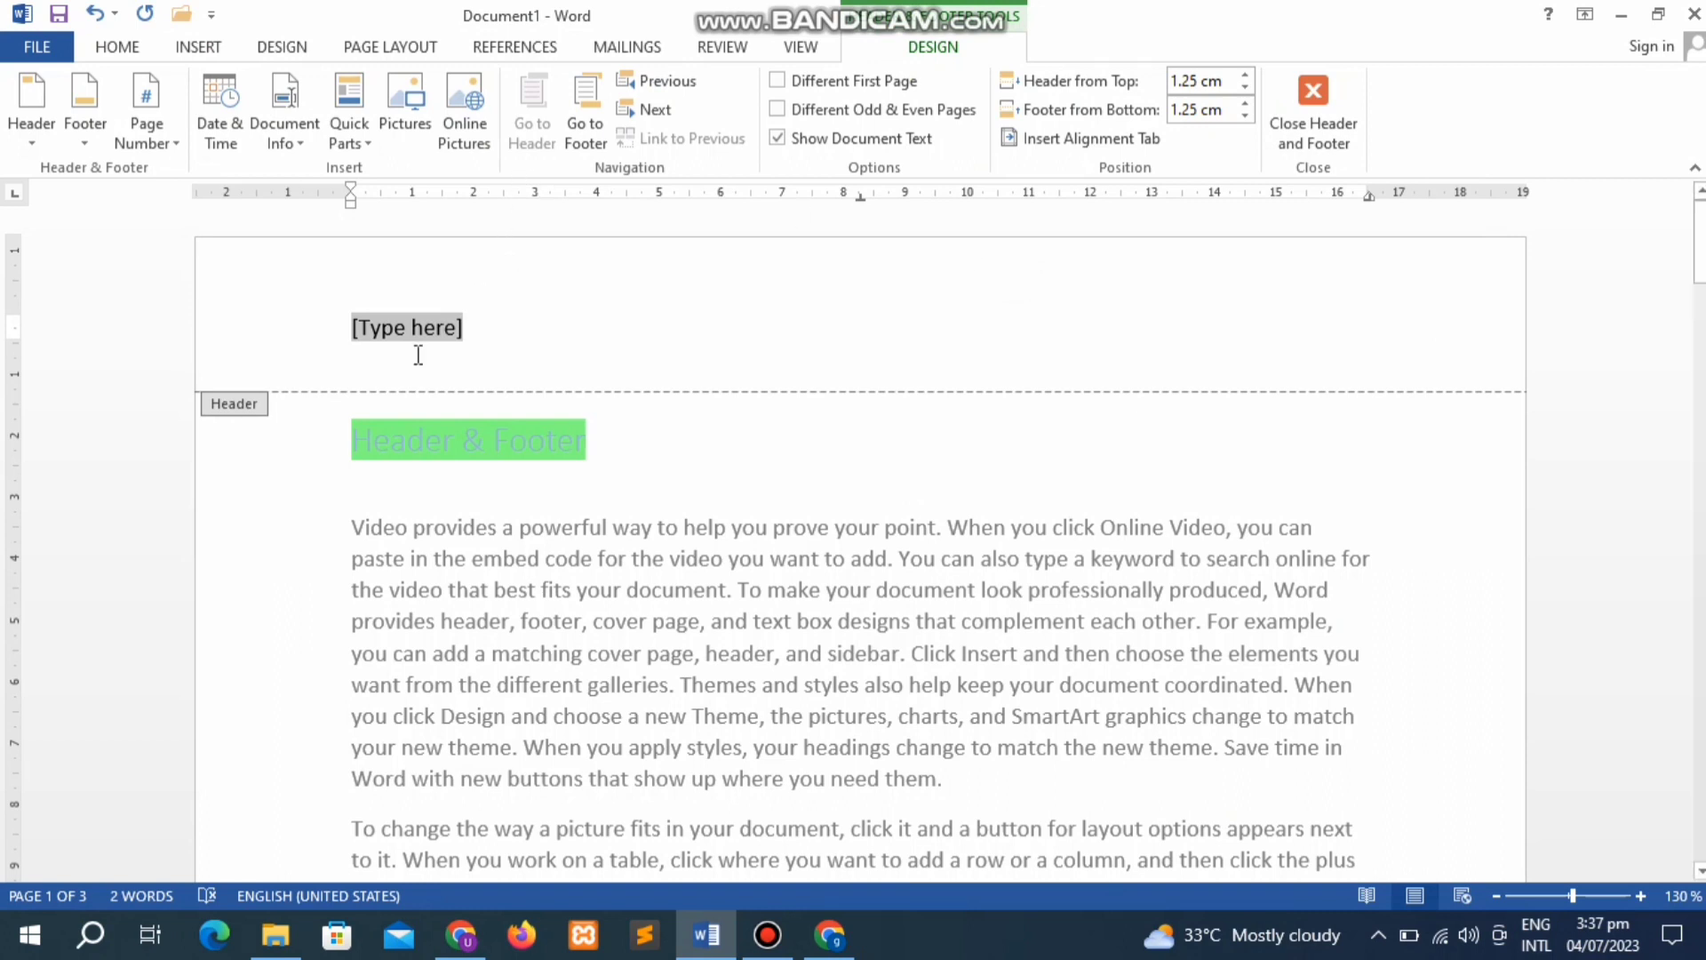
Step: Replace the header placeholder with 'Author:' followed by the author's full name, correcting typos
text(Ao)
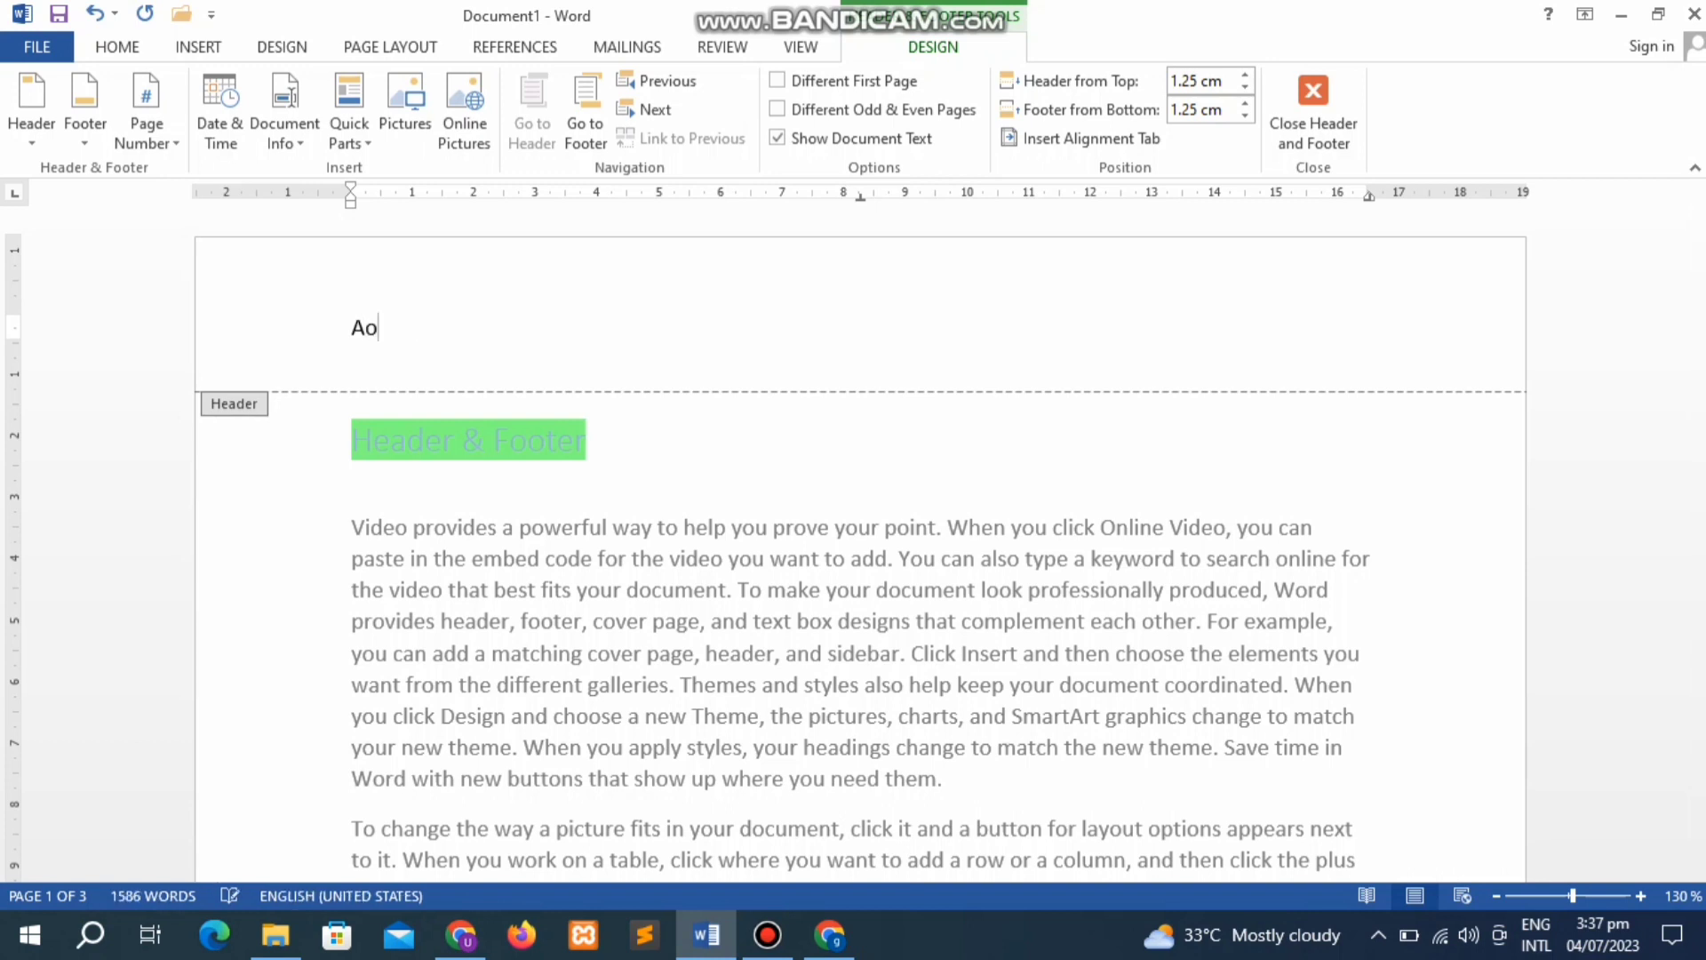
key(BackSpace)
key(BackSpace)
text(thor)
key(BackSpace)
text(Usman )
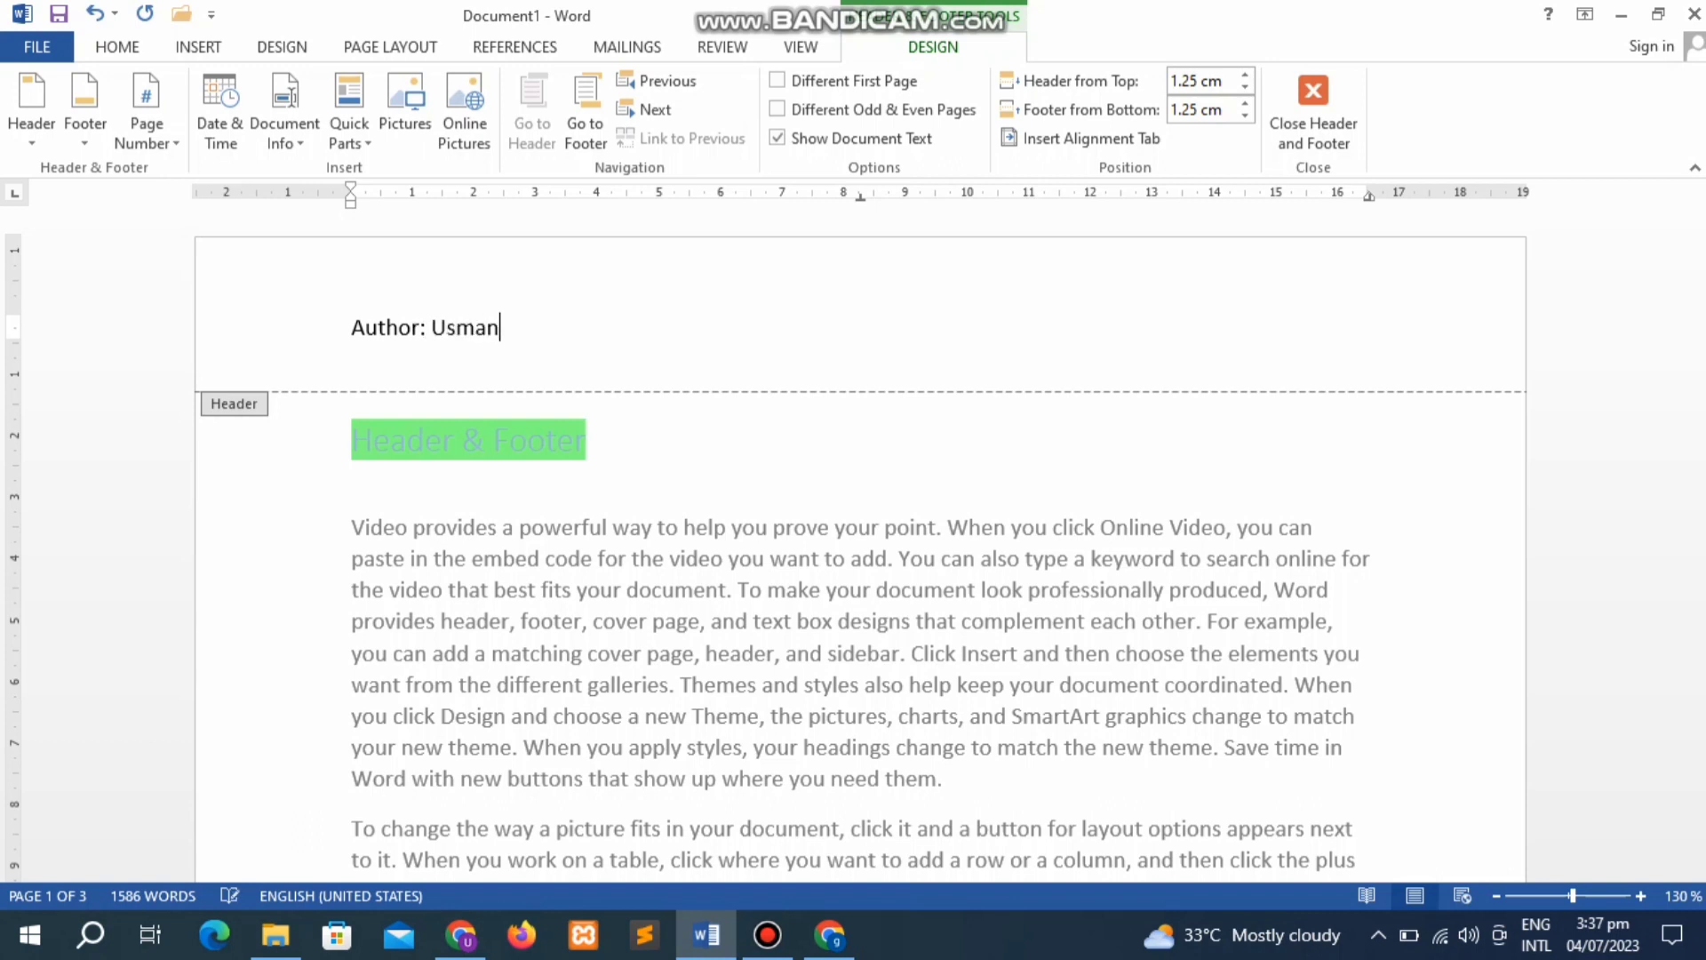
text(K)
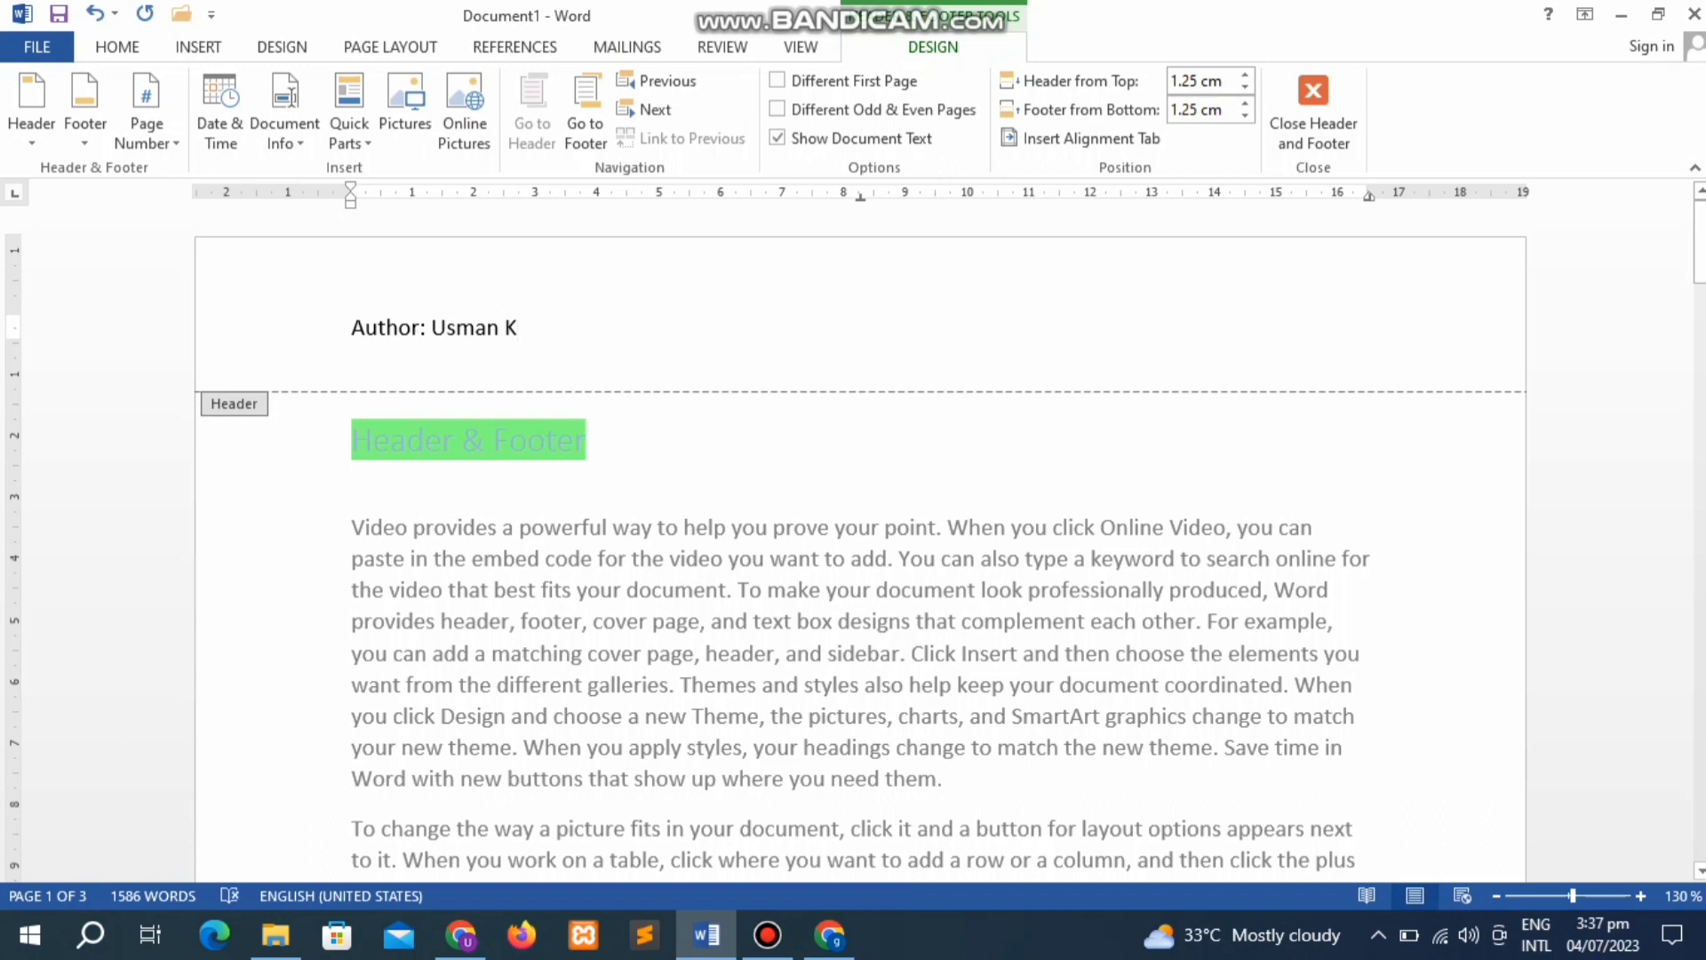
text(halid)
Step: Close header editing, scroll through the pages, and zoom out to see all three pages
click(1325, 88)
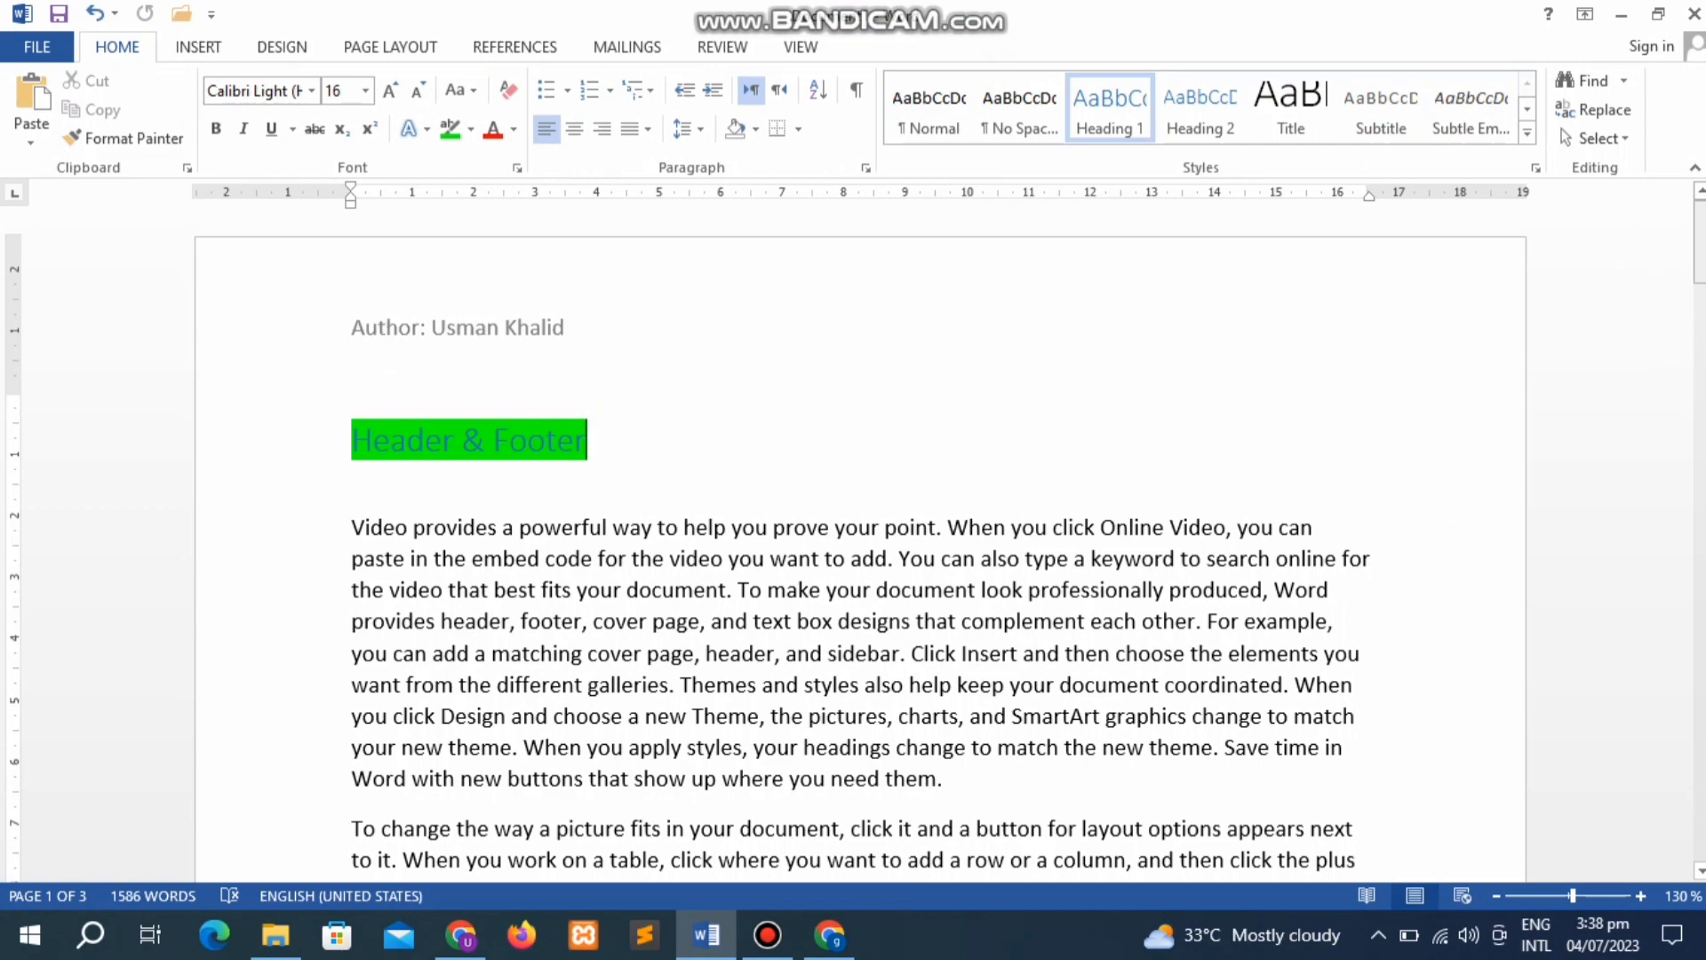
drag(1699, 240, 1699, 439)
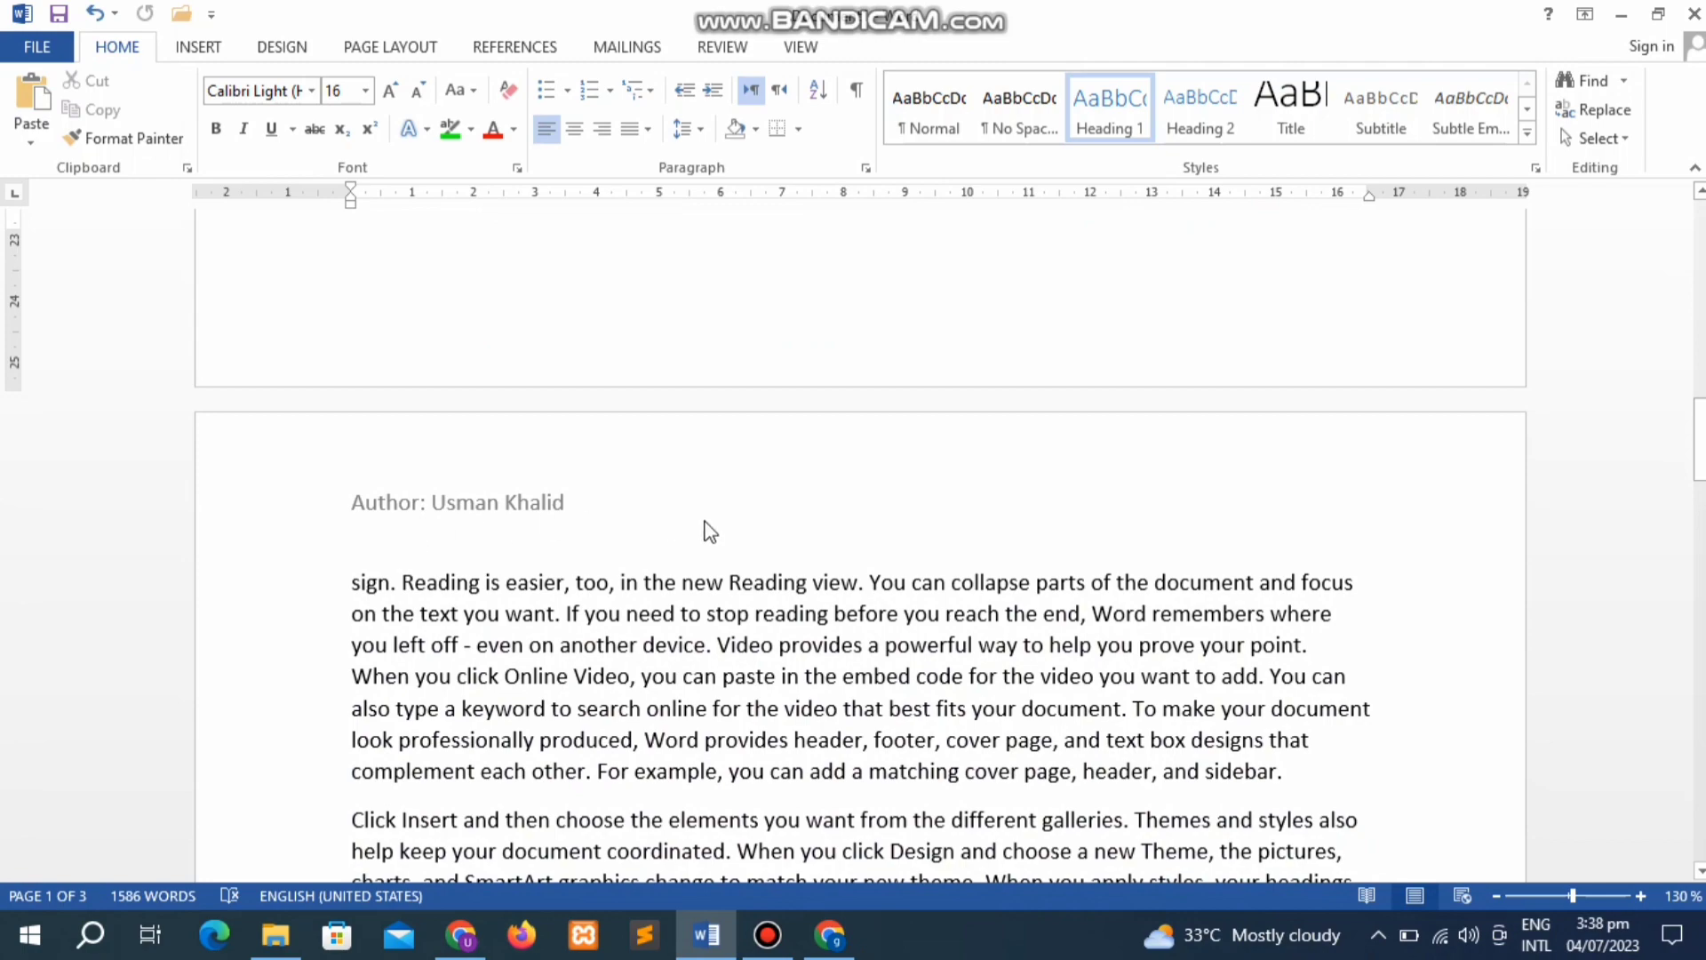
mouse_move(1699, 440)
mouse_down()
mouse_move(1699, 817)
mouse_move(1699, 723)
mouse_up()
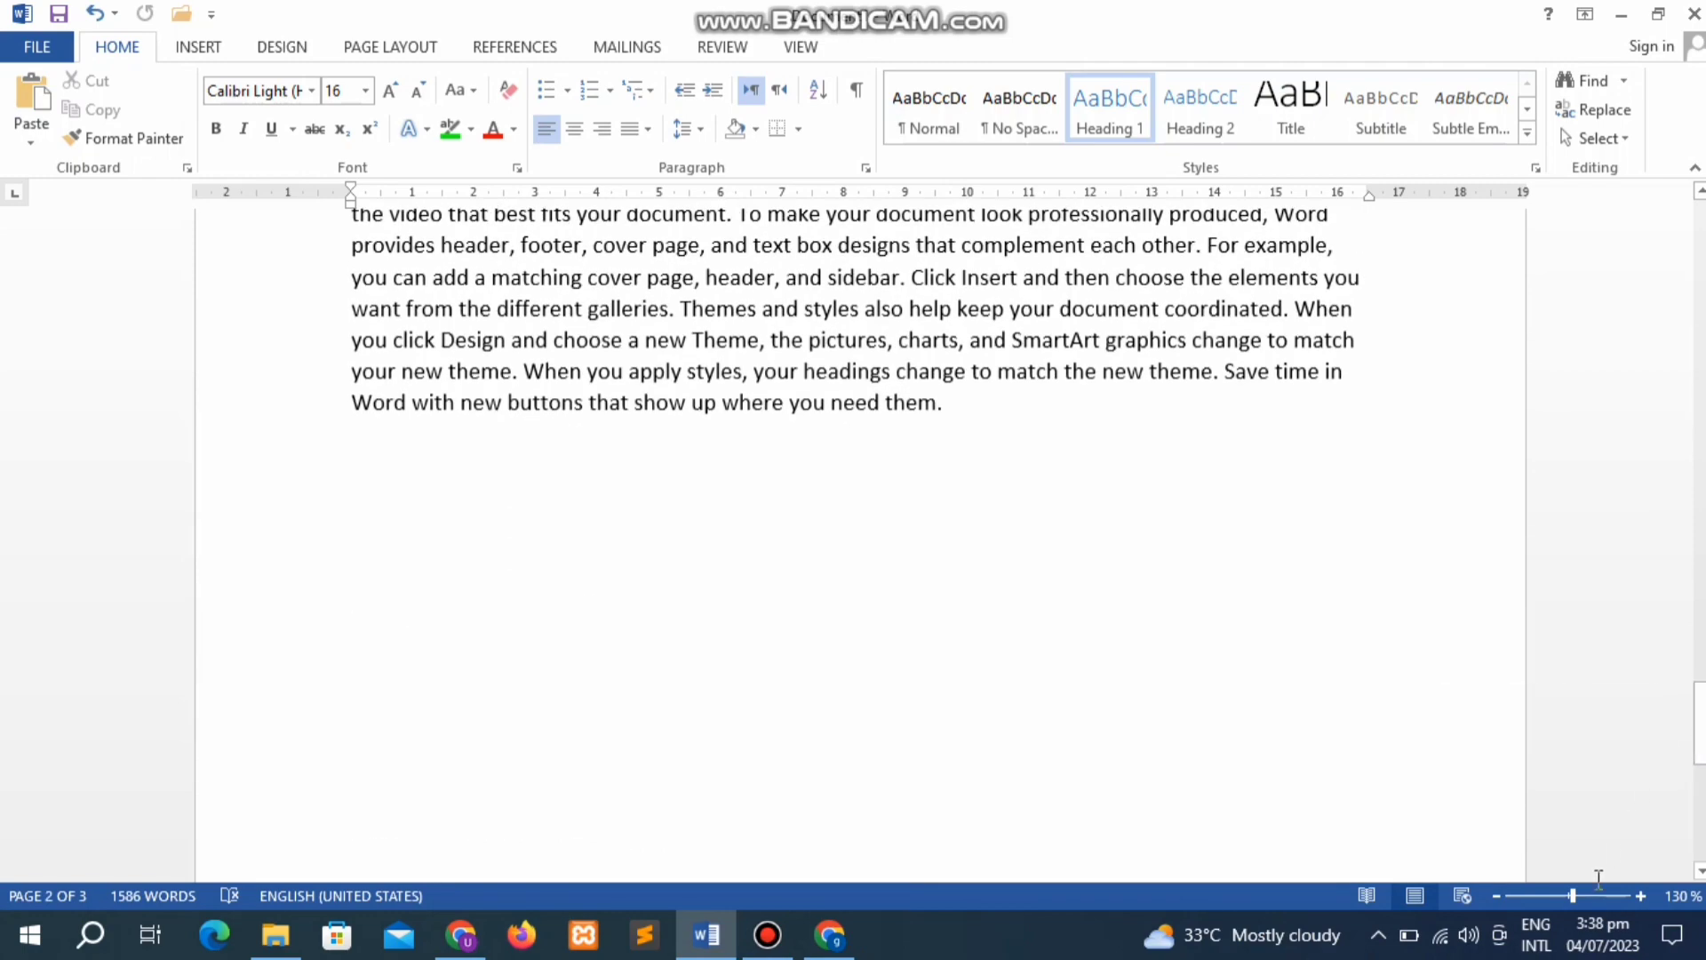
mouse_move(1571, 897)
mouse_down()
mouse_move(1505, 897)
mouse_move(1571, 897)
mouse_up()
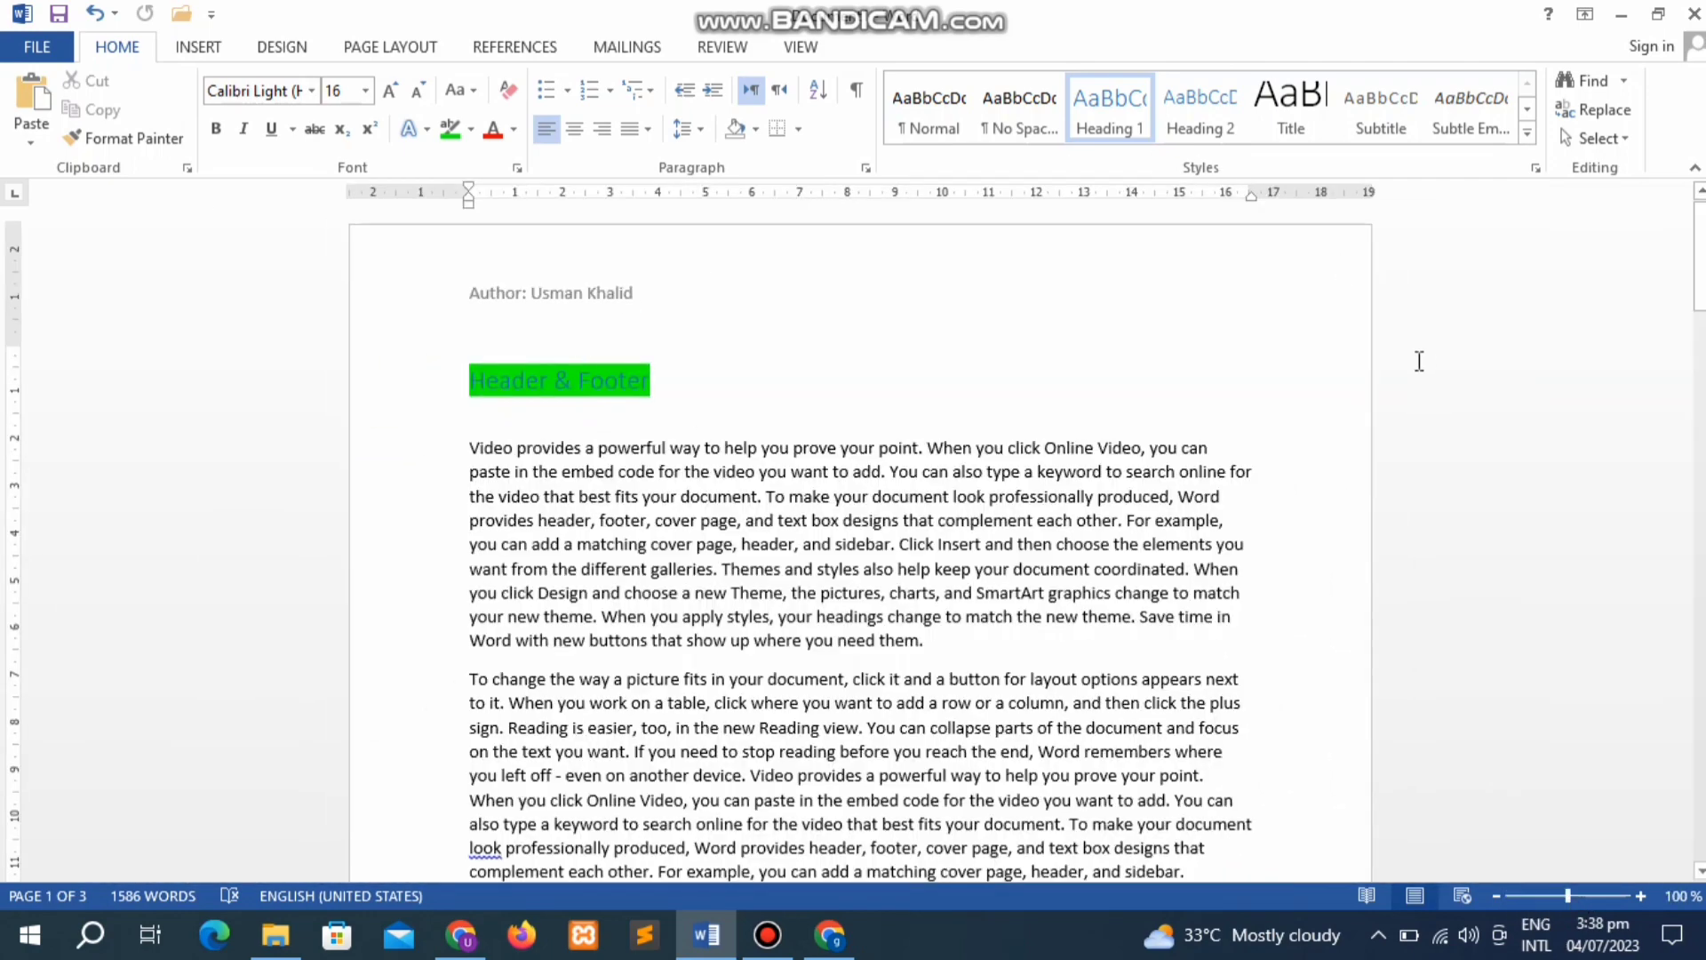
Step: Reopen the header for editing and start adding '& ' plus a second author's name after the first
click(214, 53)
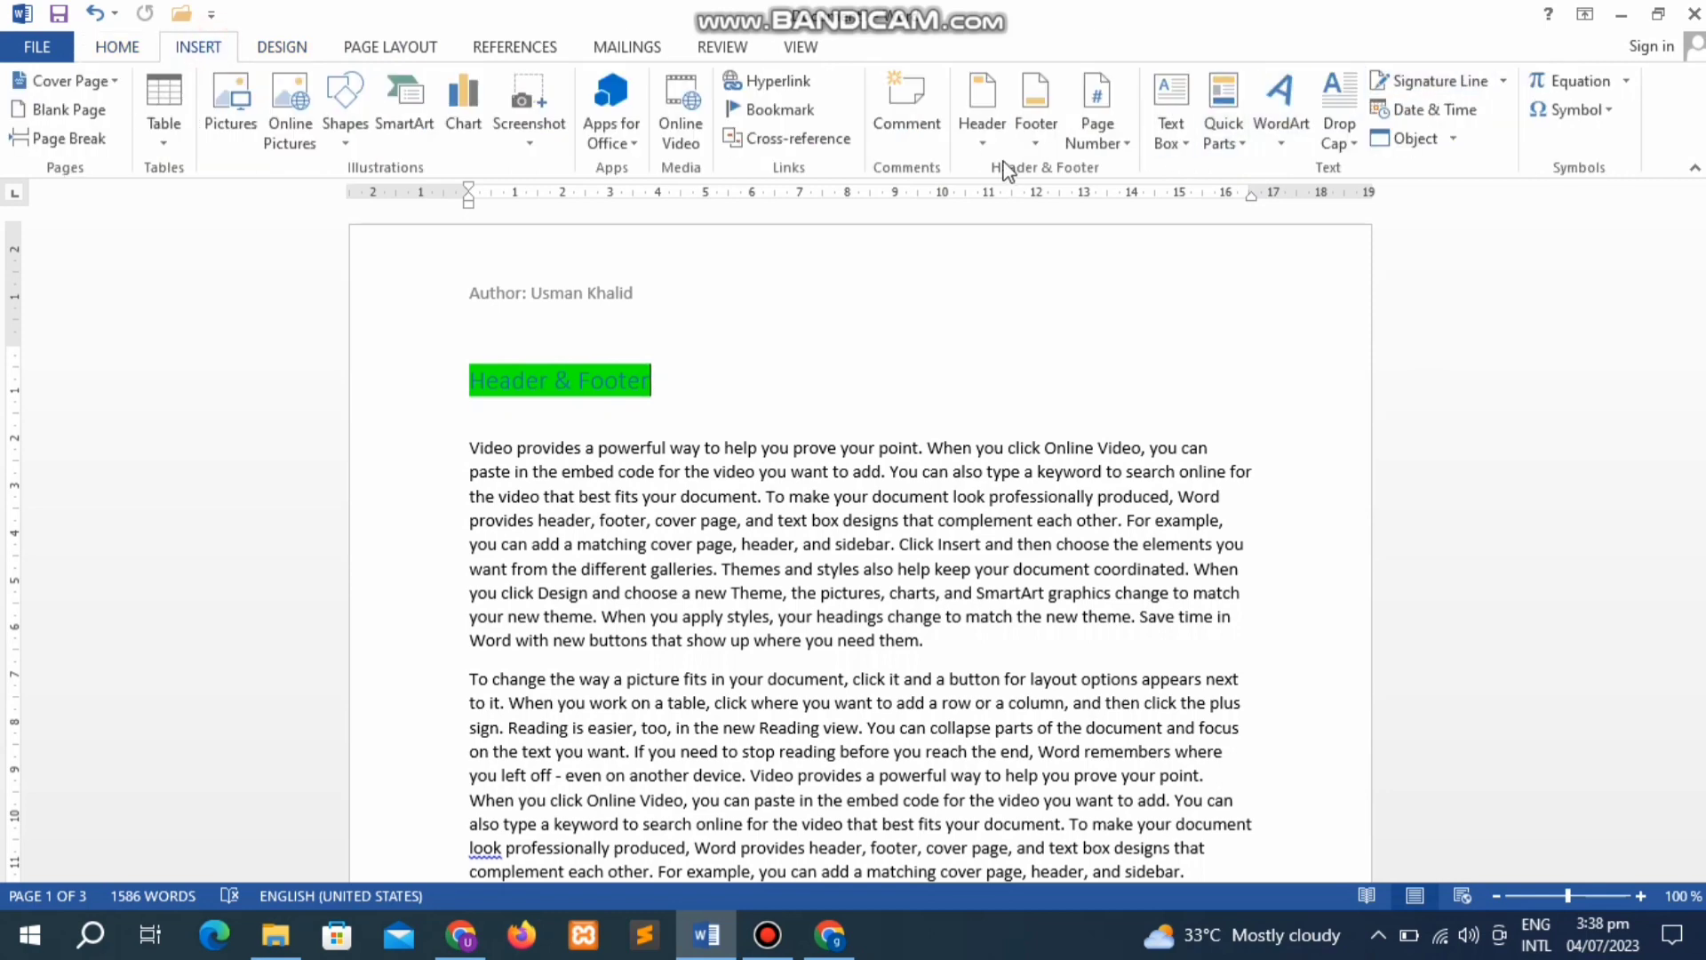
click(982, 143)
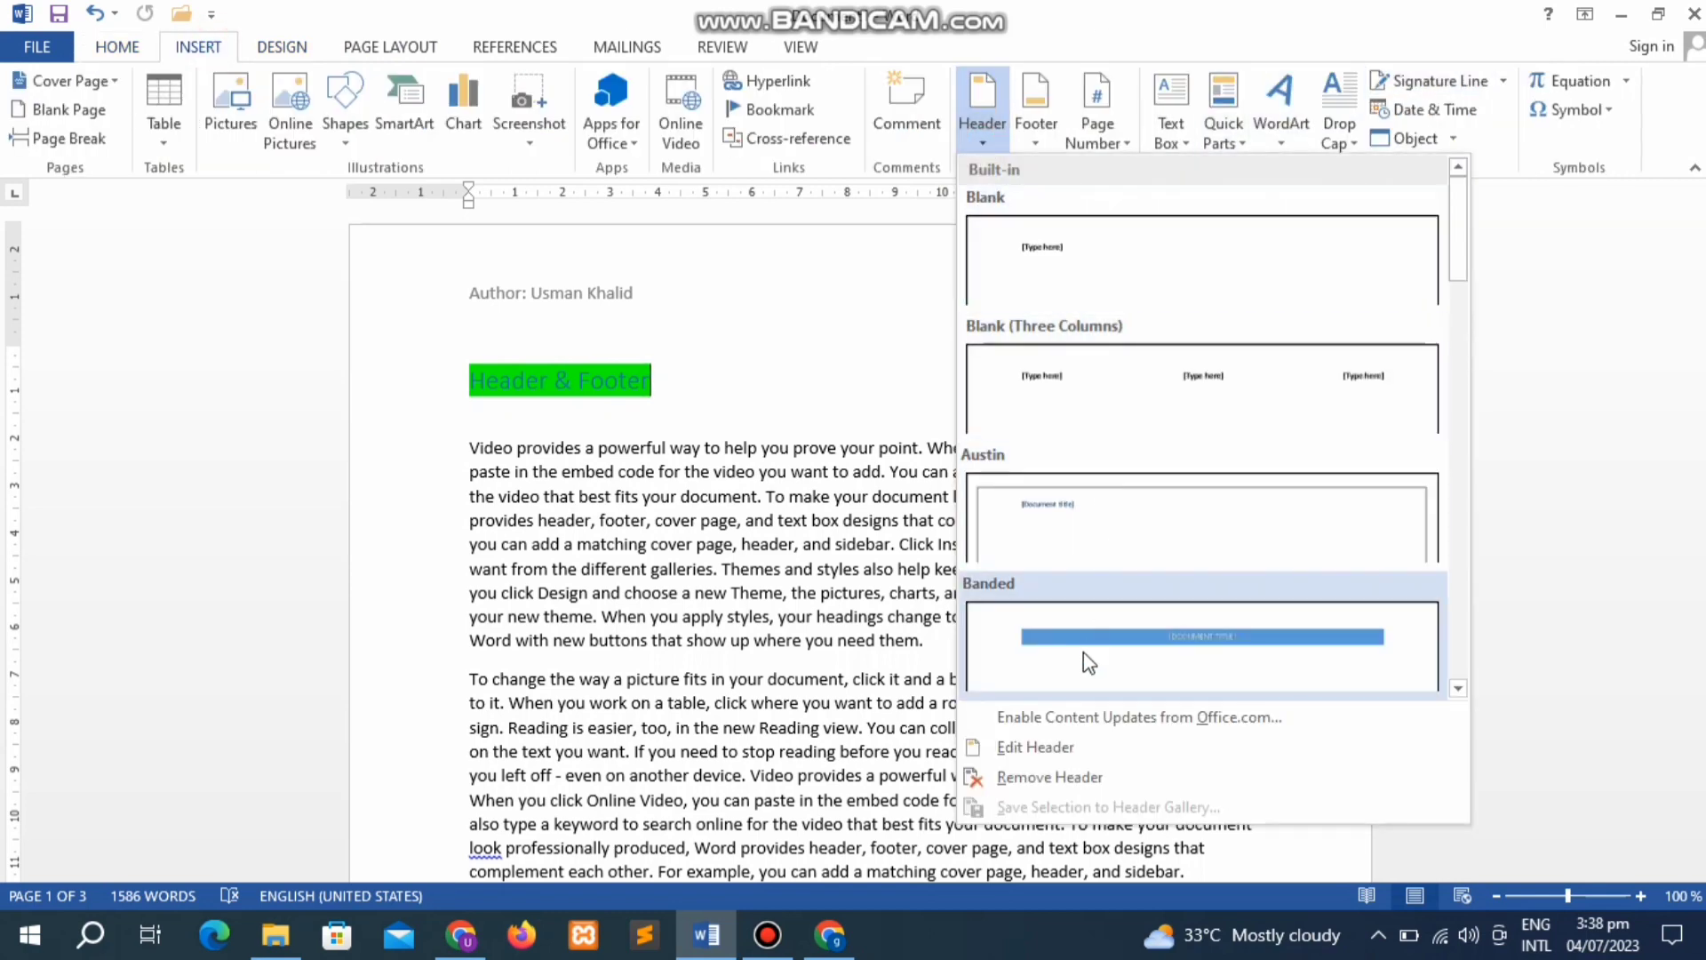
click(1035, 747)
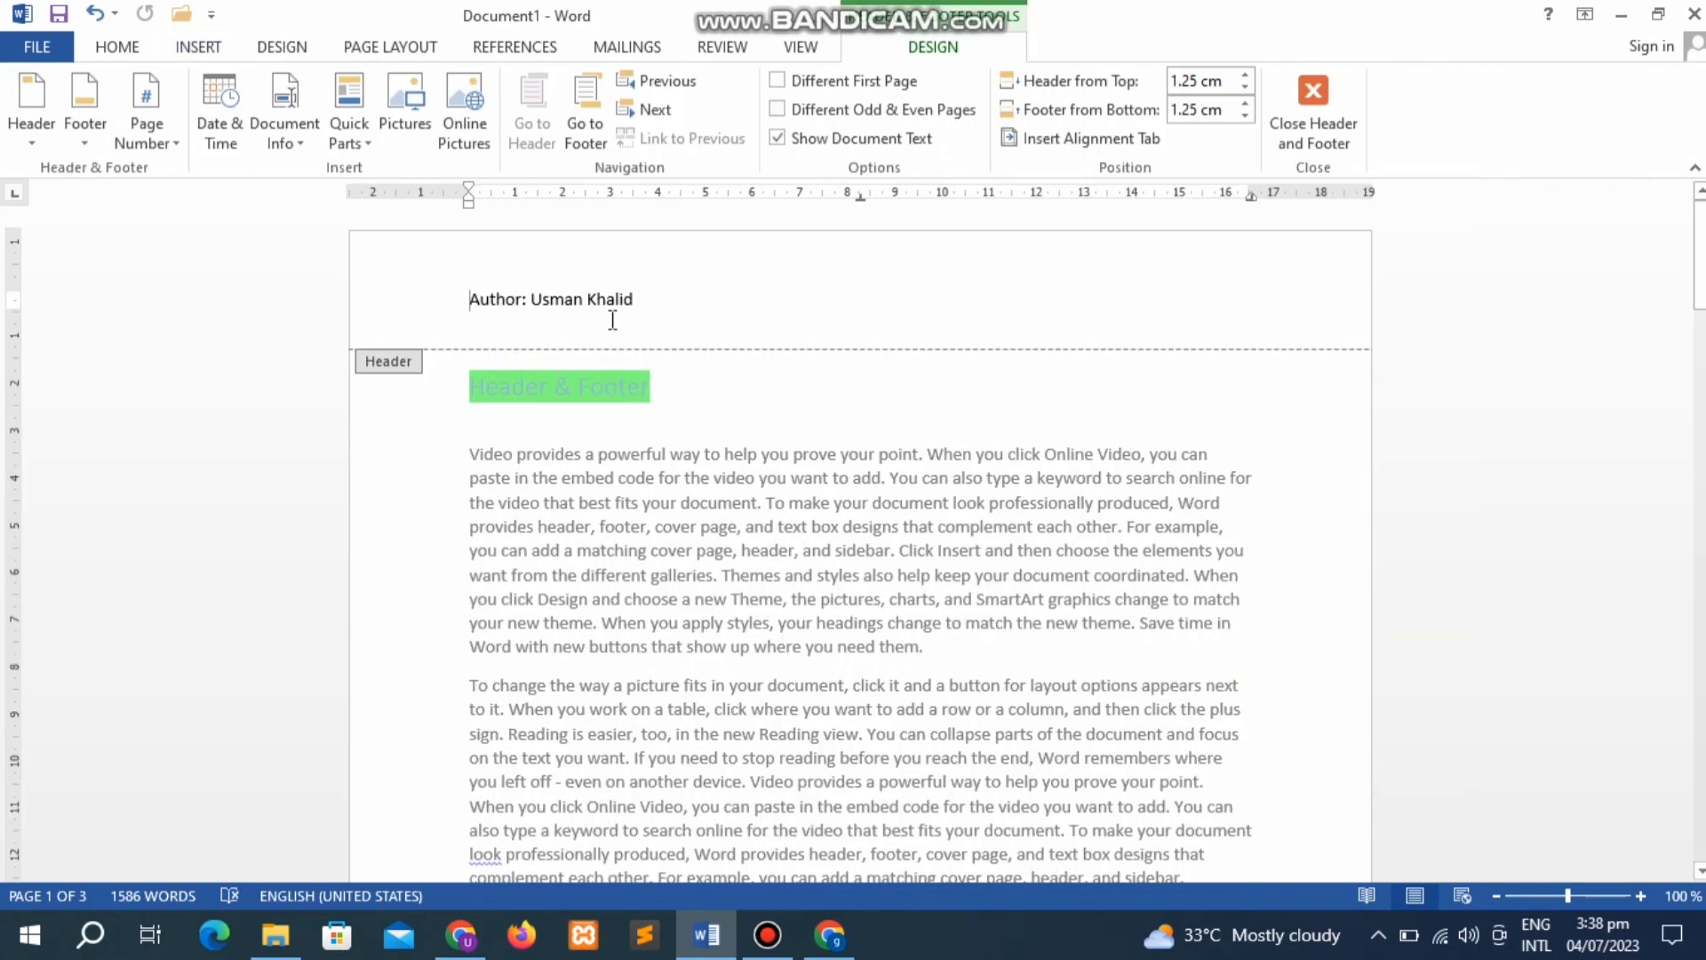
click(637, 300)
text(& )
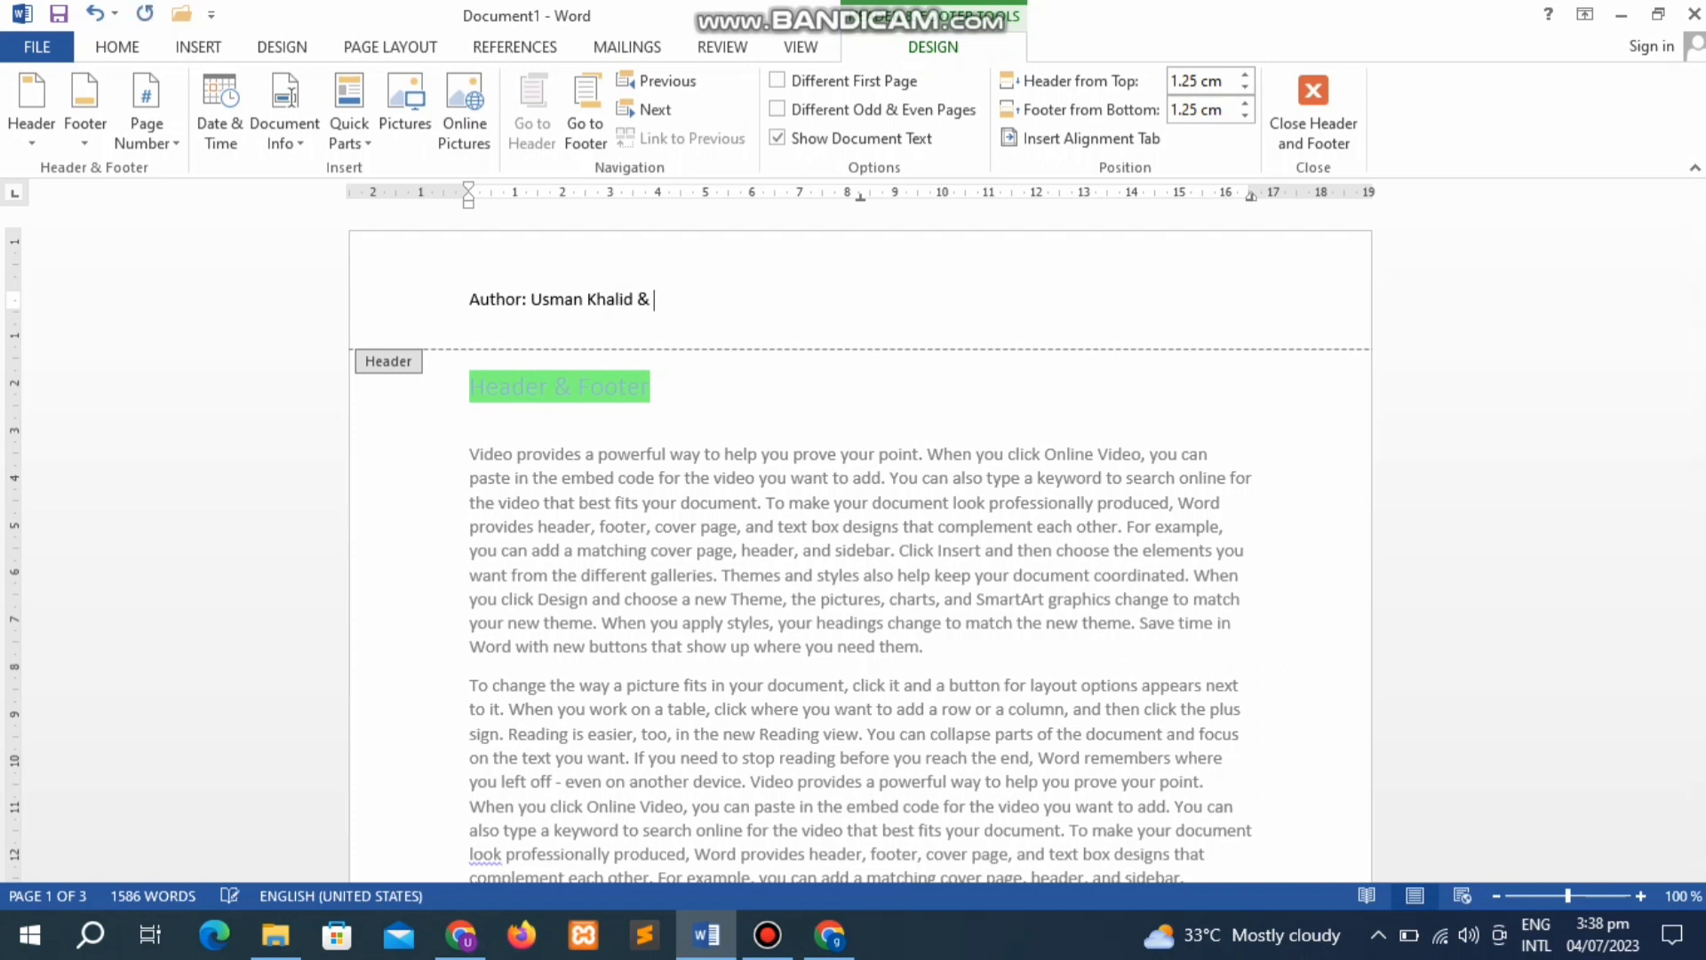
text(Bilal K)
Step: Finish the second author's name, close the header, and scroll through the pages to check it
text(halid)
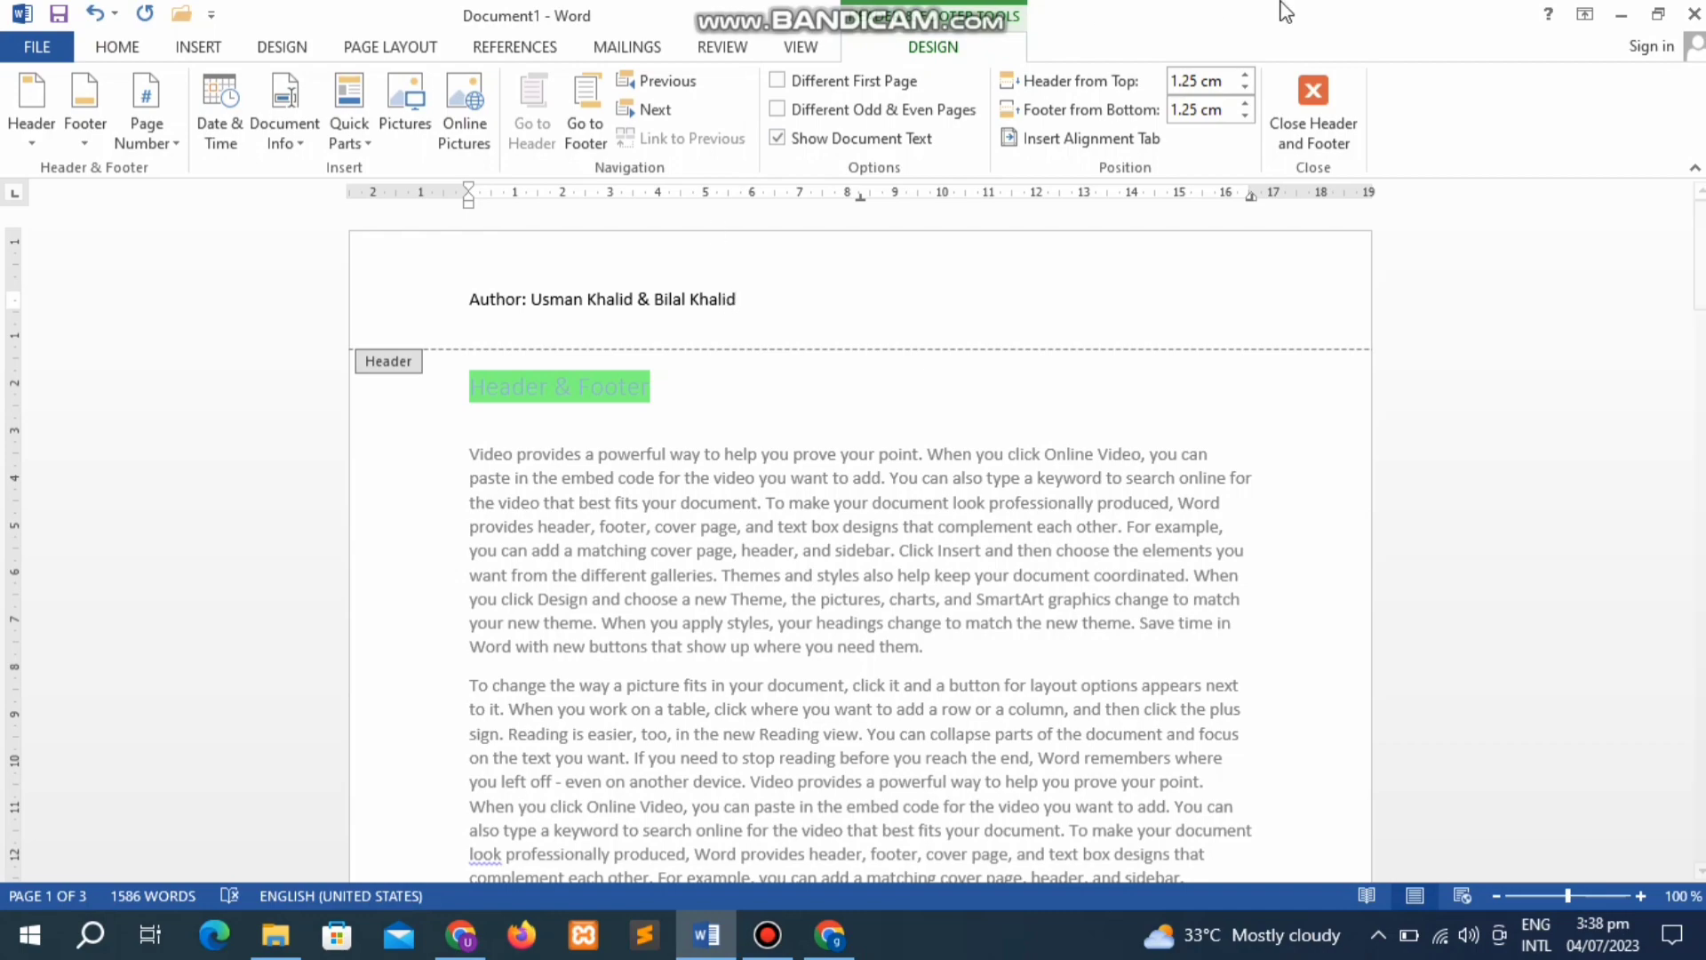
click(1336, 125)
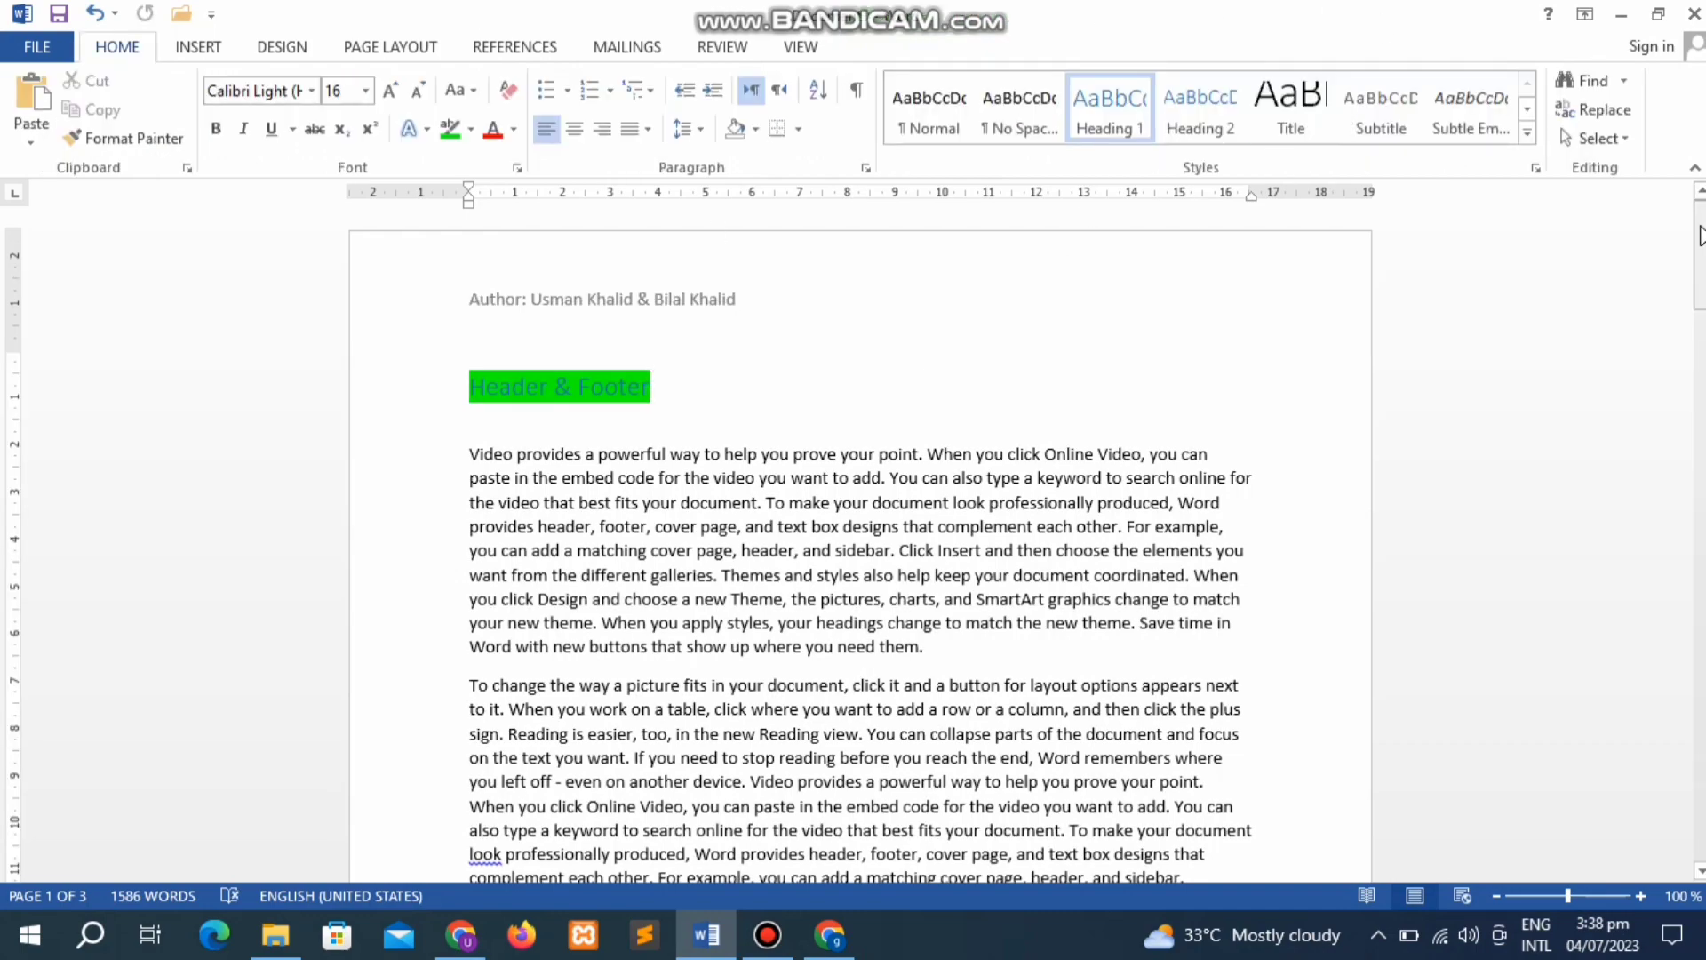
drag(1700, 235, 1699, 410)
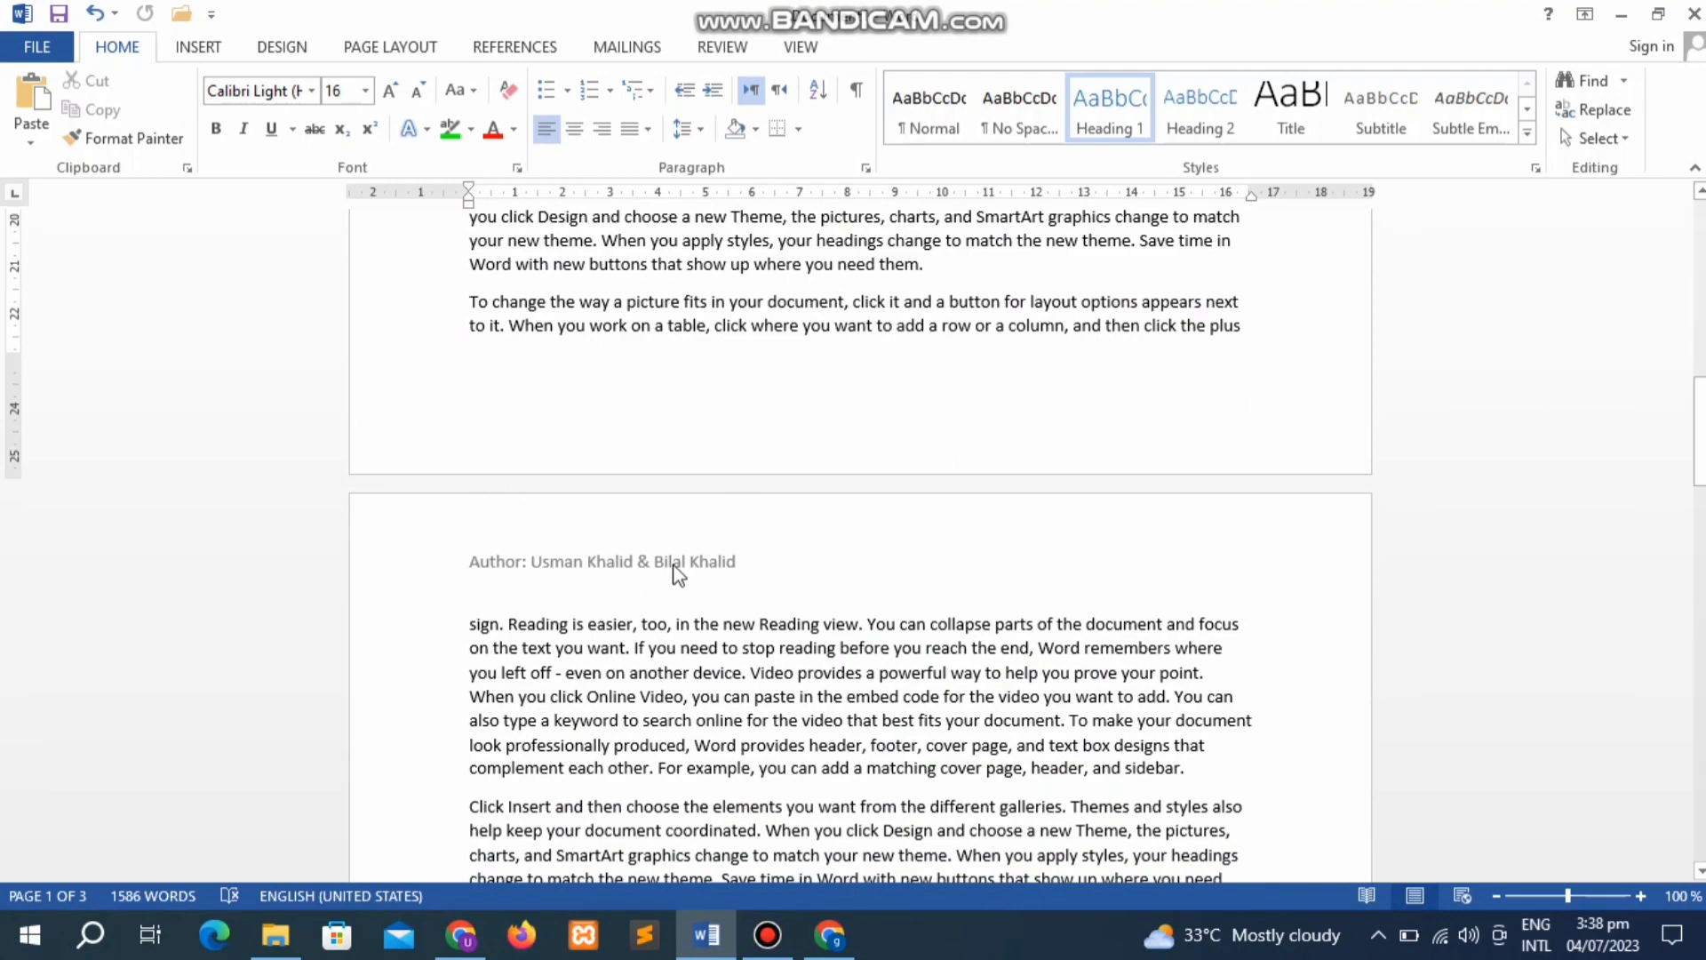
drag(1700, 431, 1700, 693)
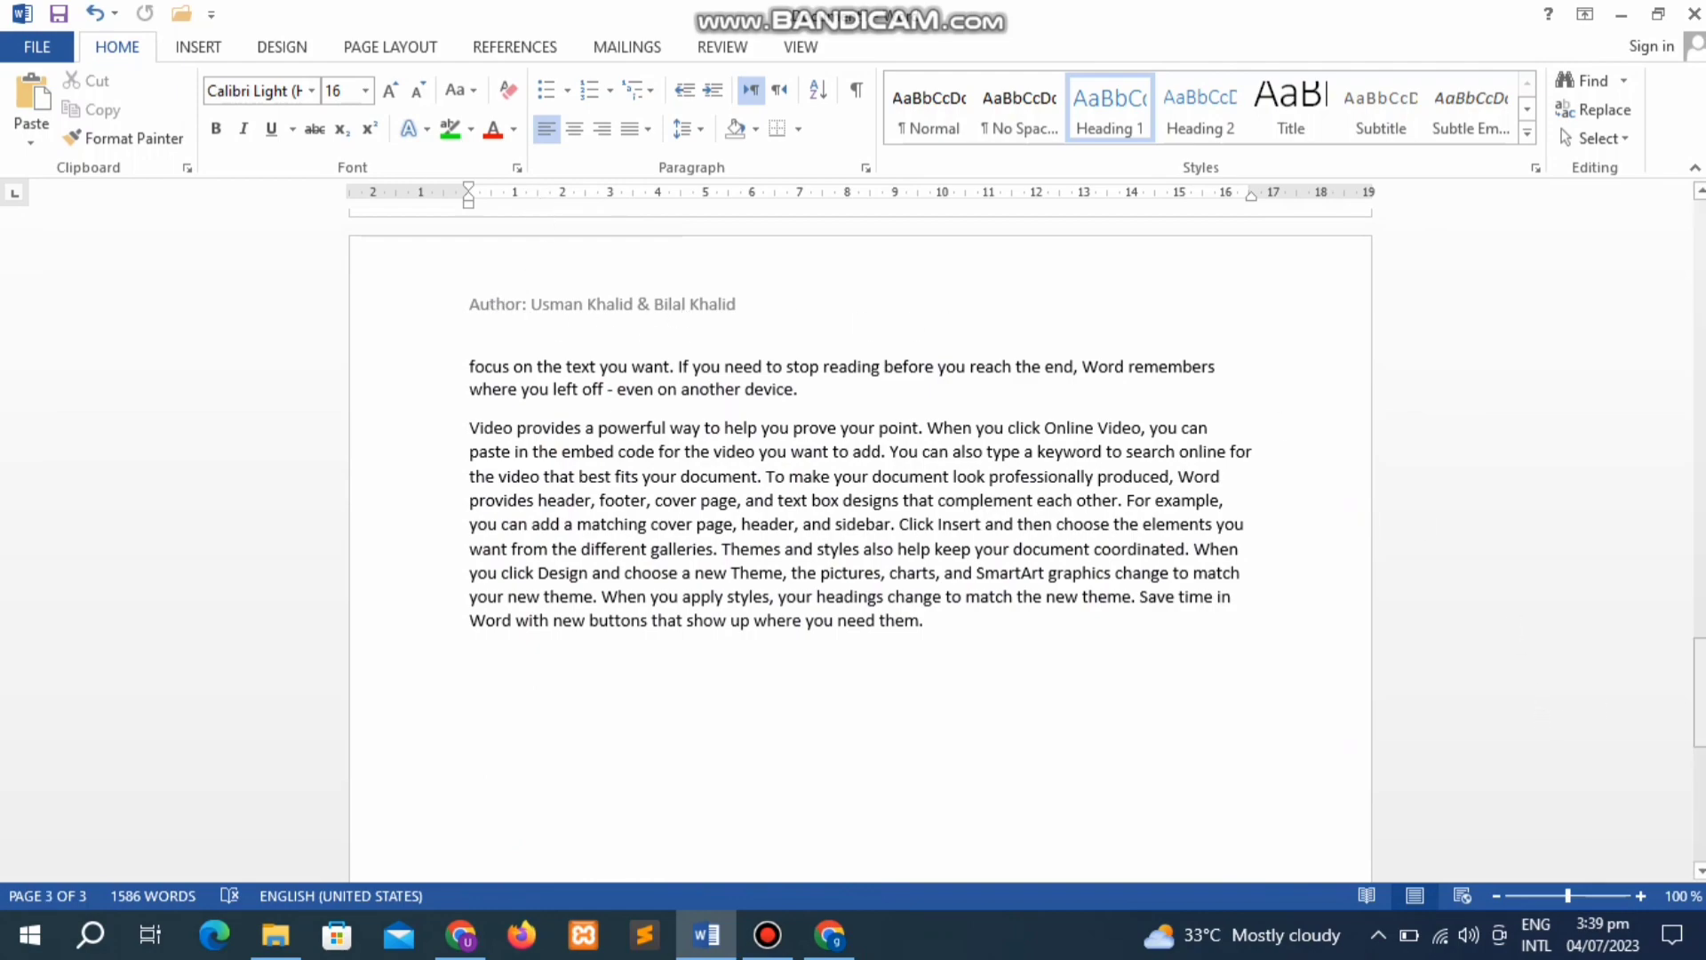
drag(1700, 693, 1700, 256)
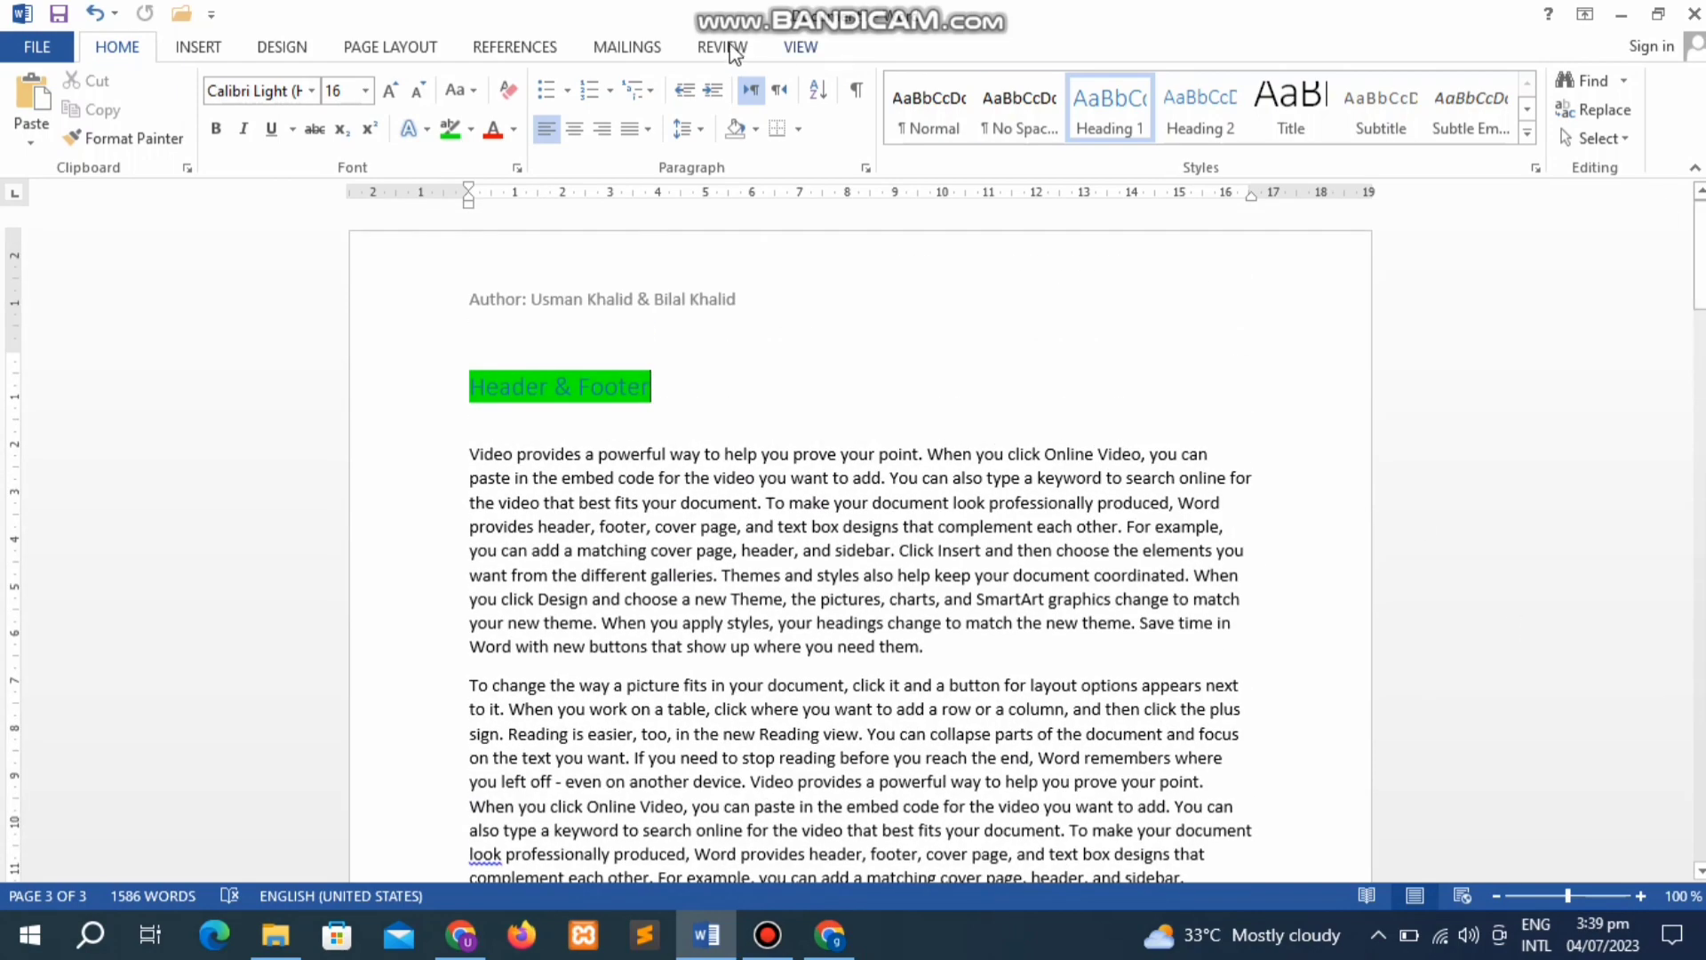
click(231, 47)
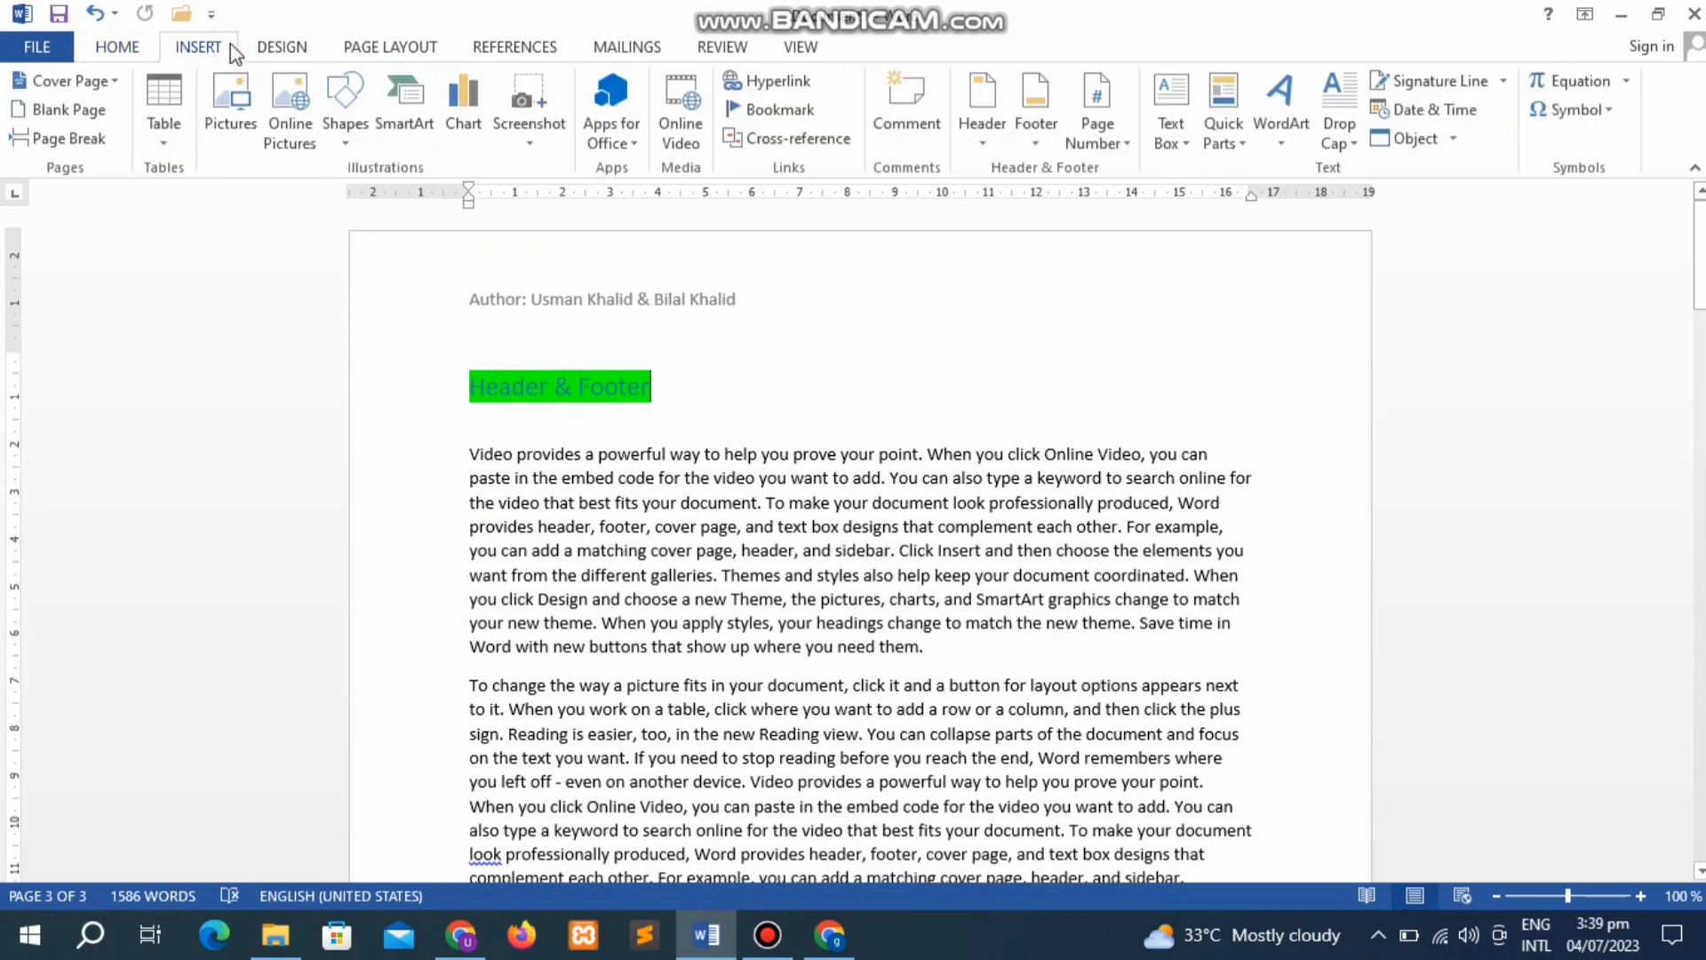
click(1002, 143)
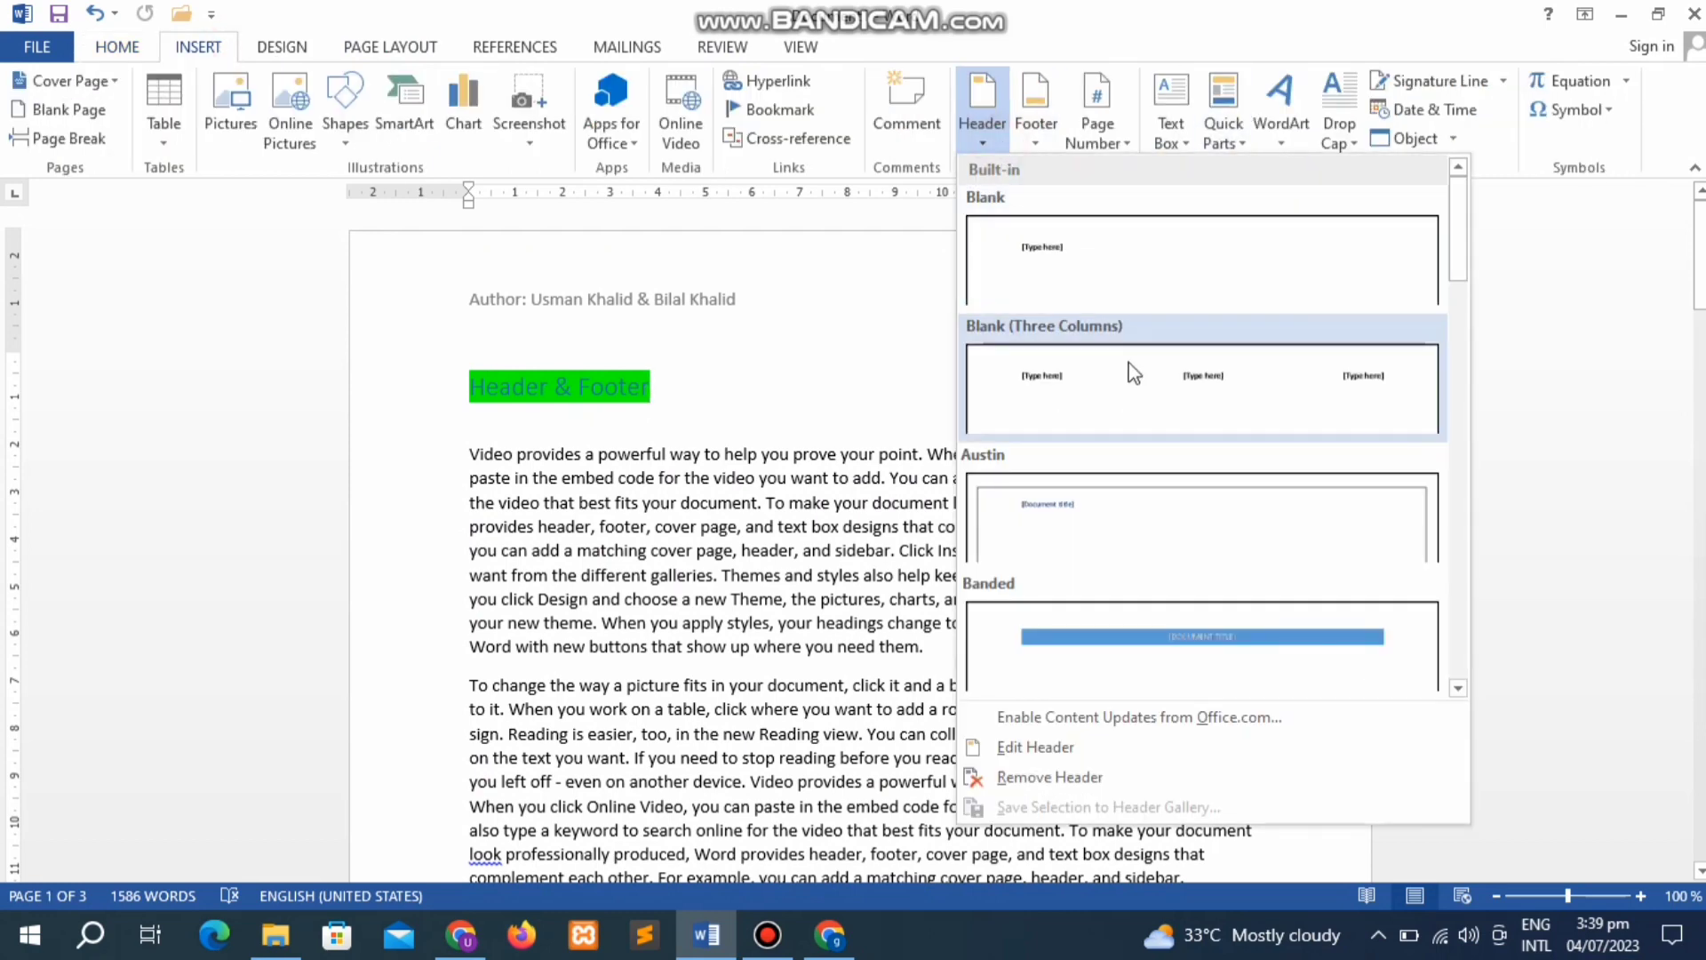
click(1081, 494)
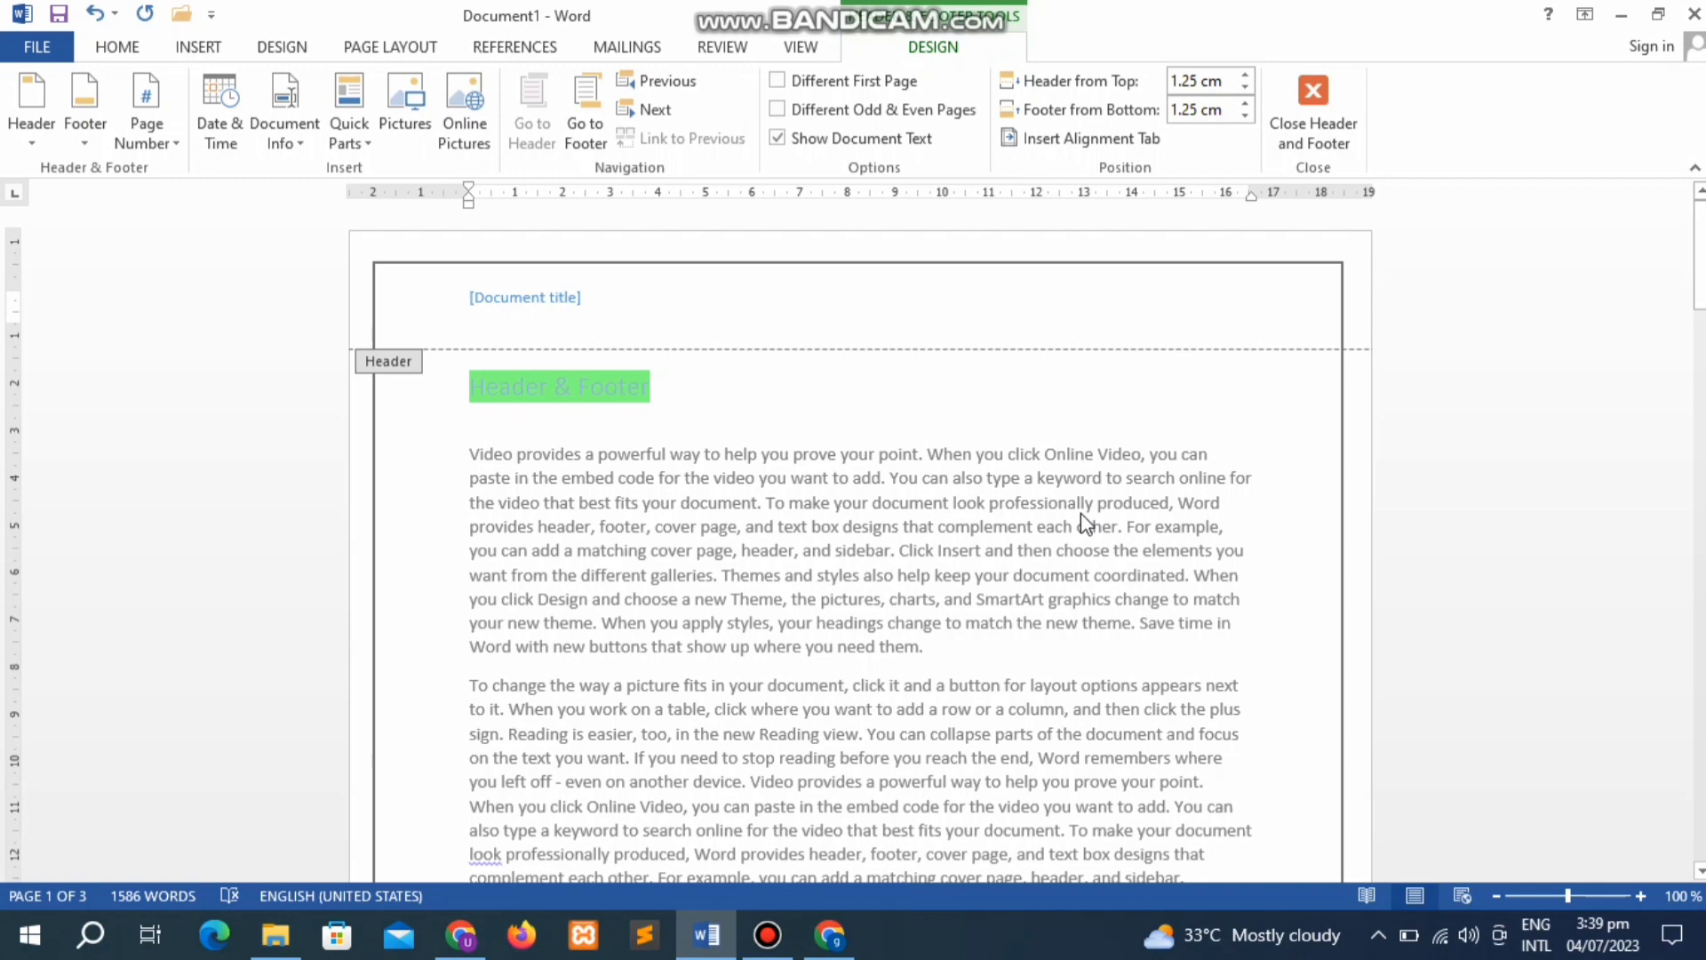
click(1324, 96)
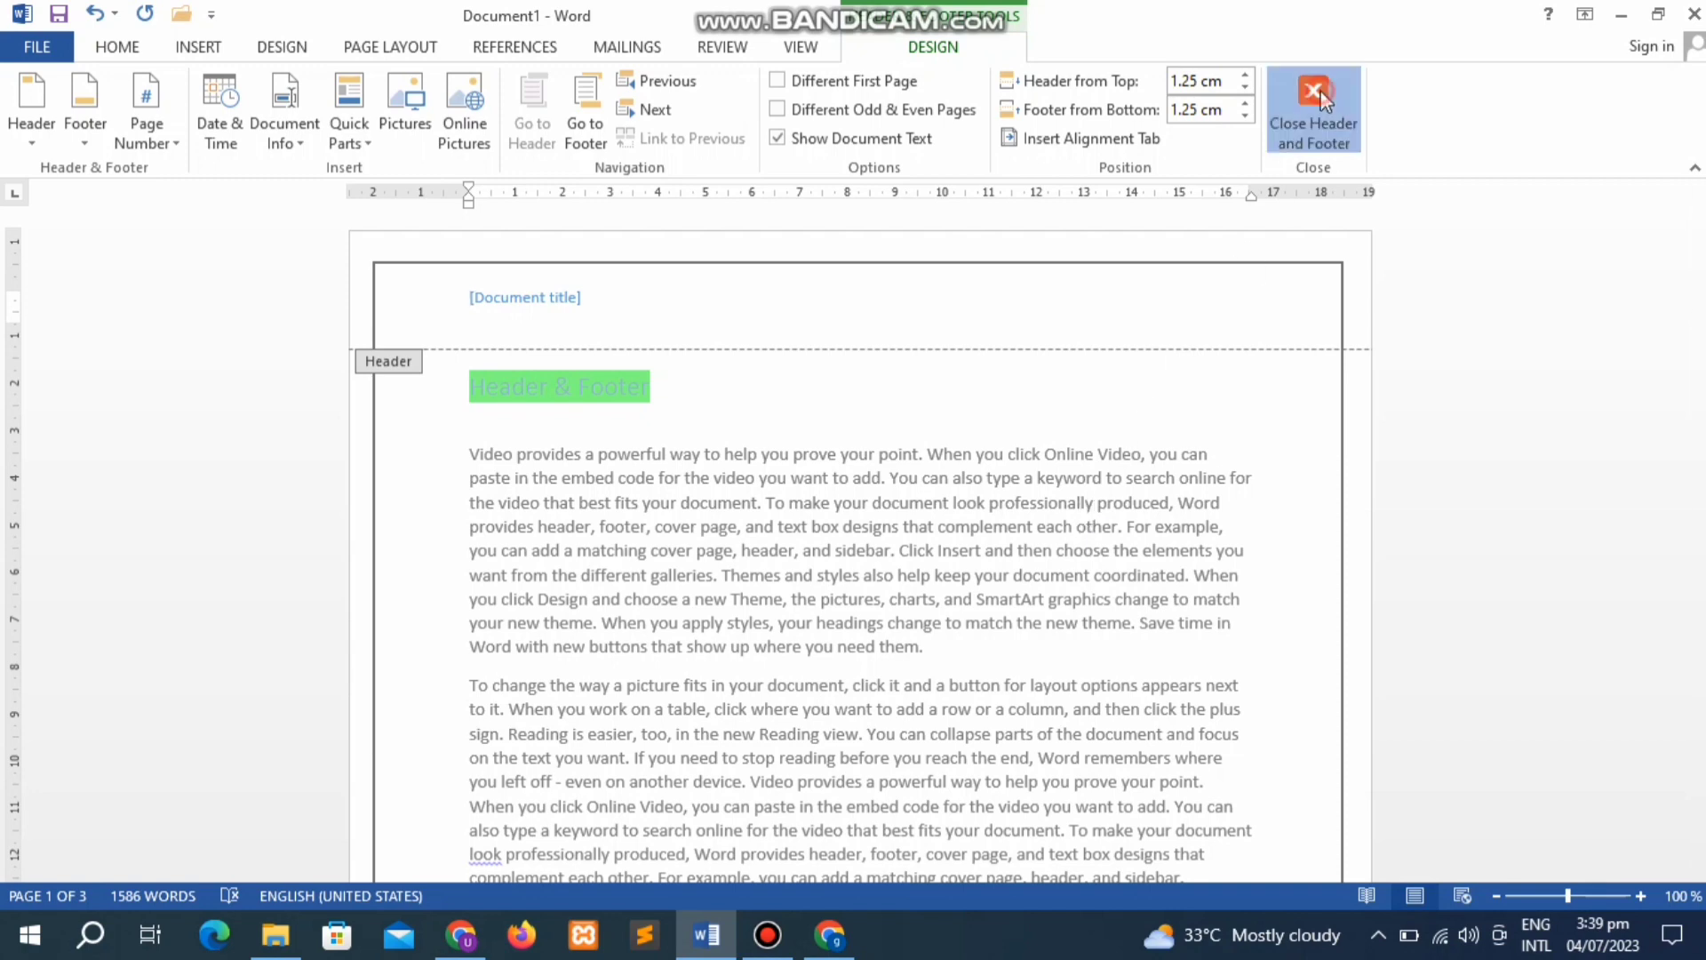
key(ctrl+z)
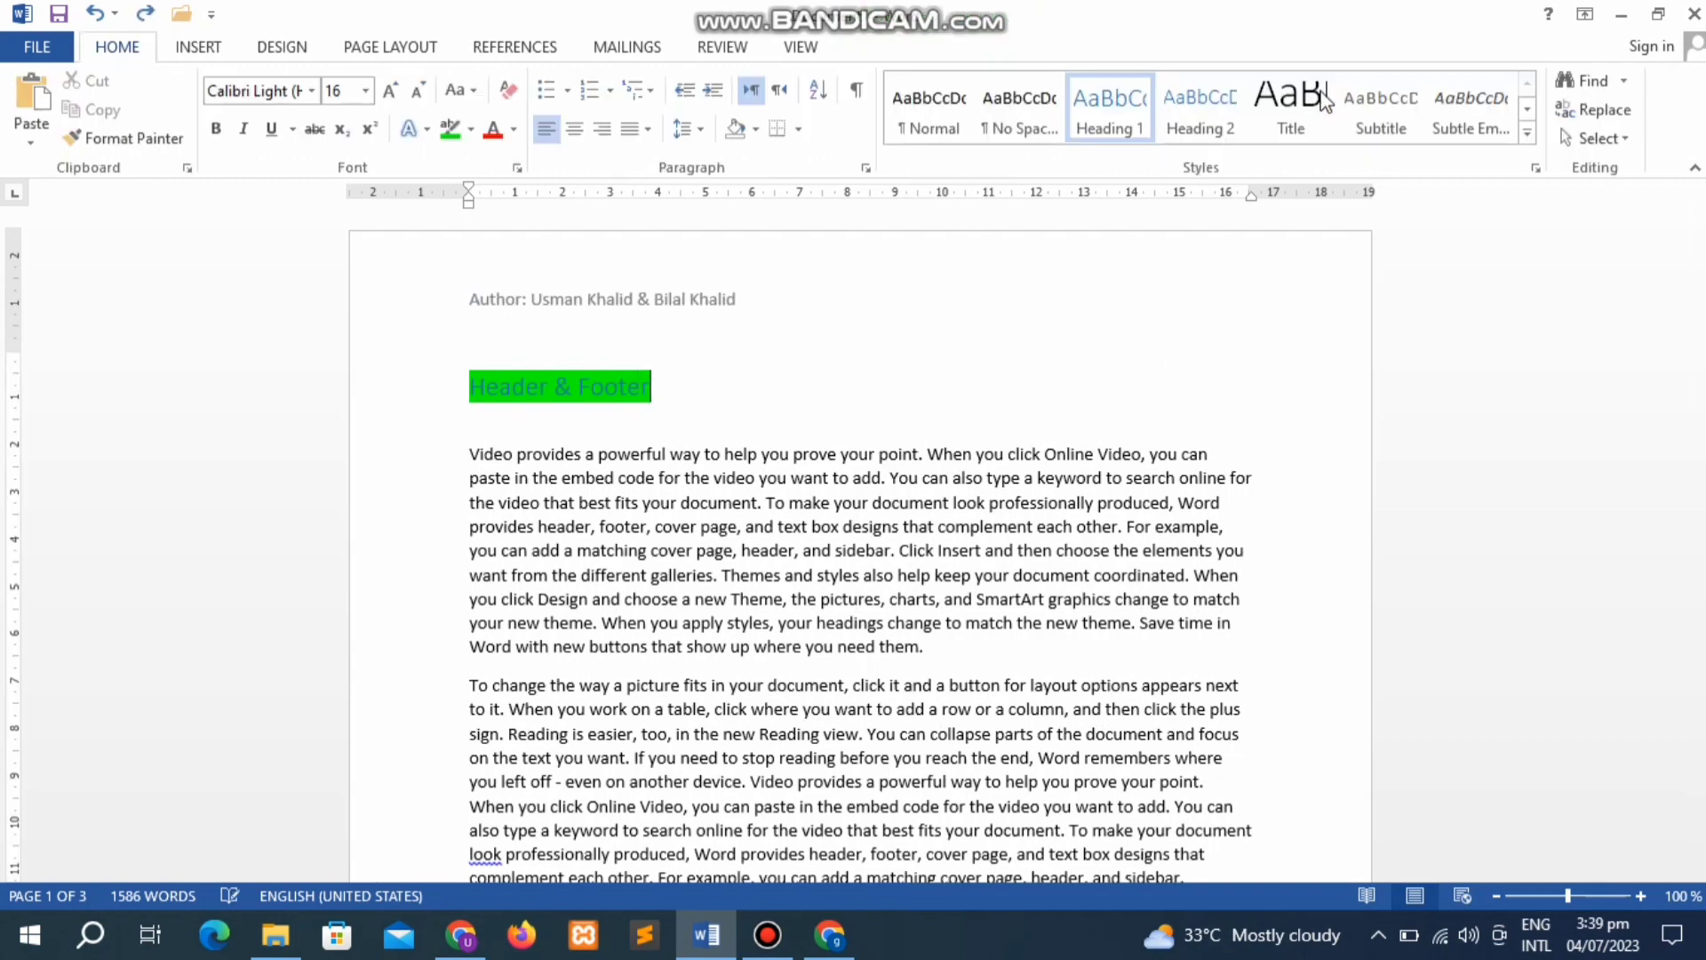
Step: Remove the author-line header using Remove Header from the Insert tab's Header gallery
click(215, 53)
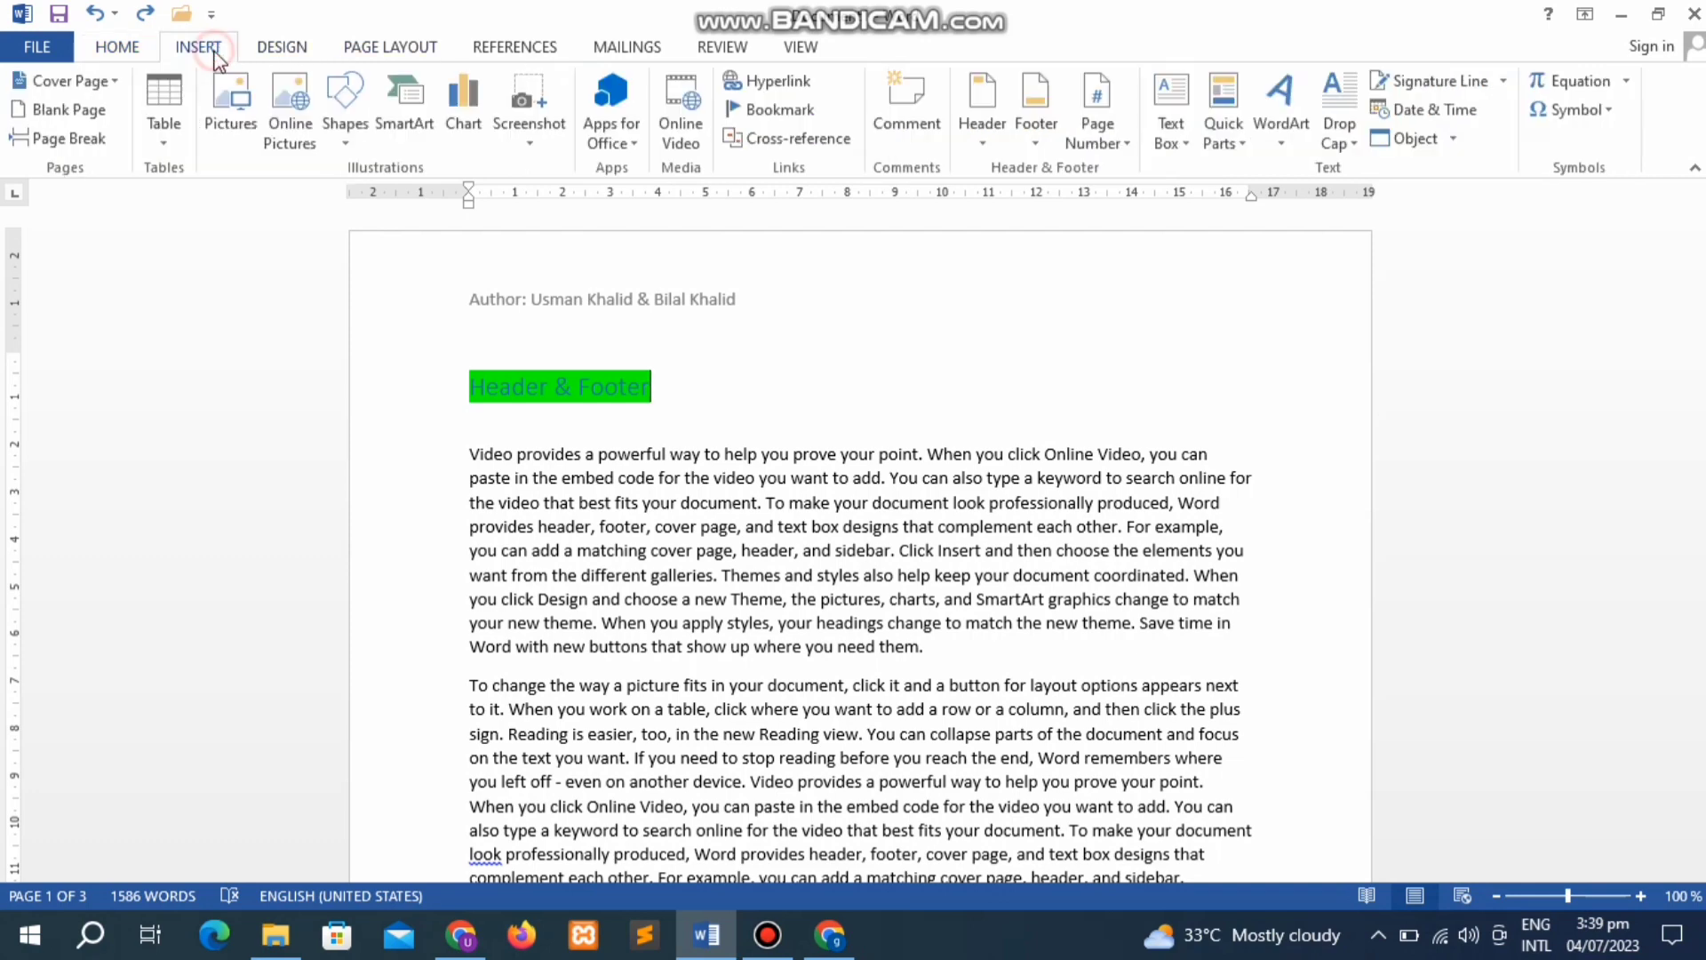
click(999, 142)
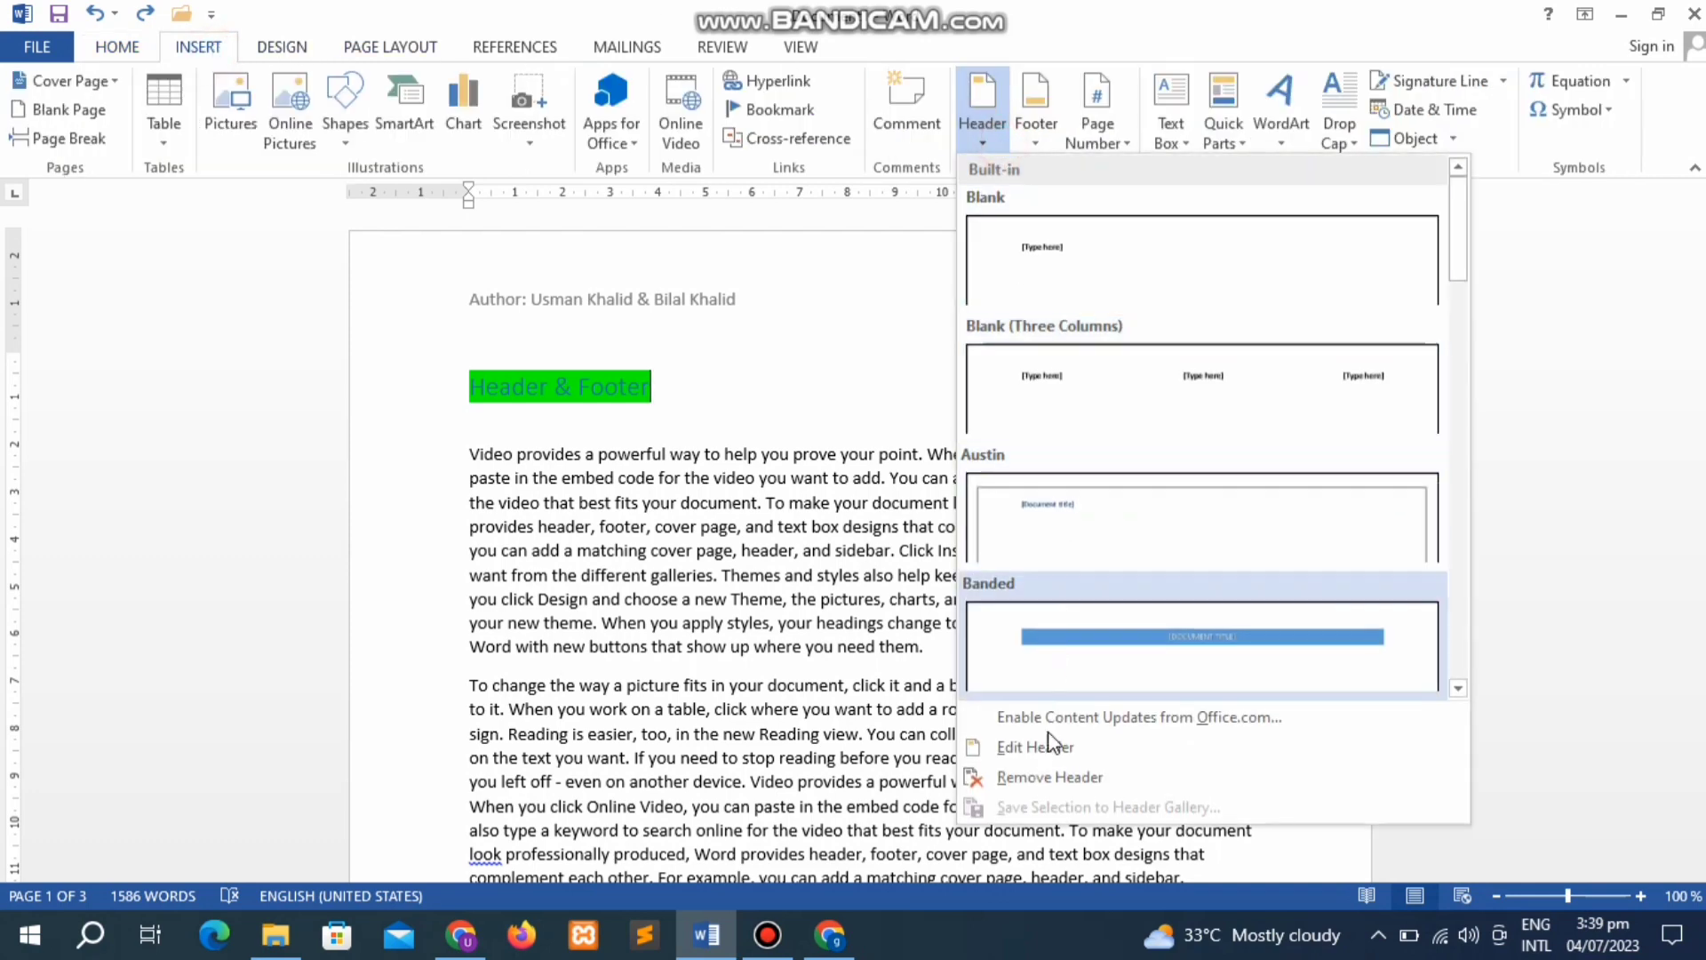
click(1051, 779)
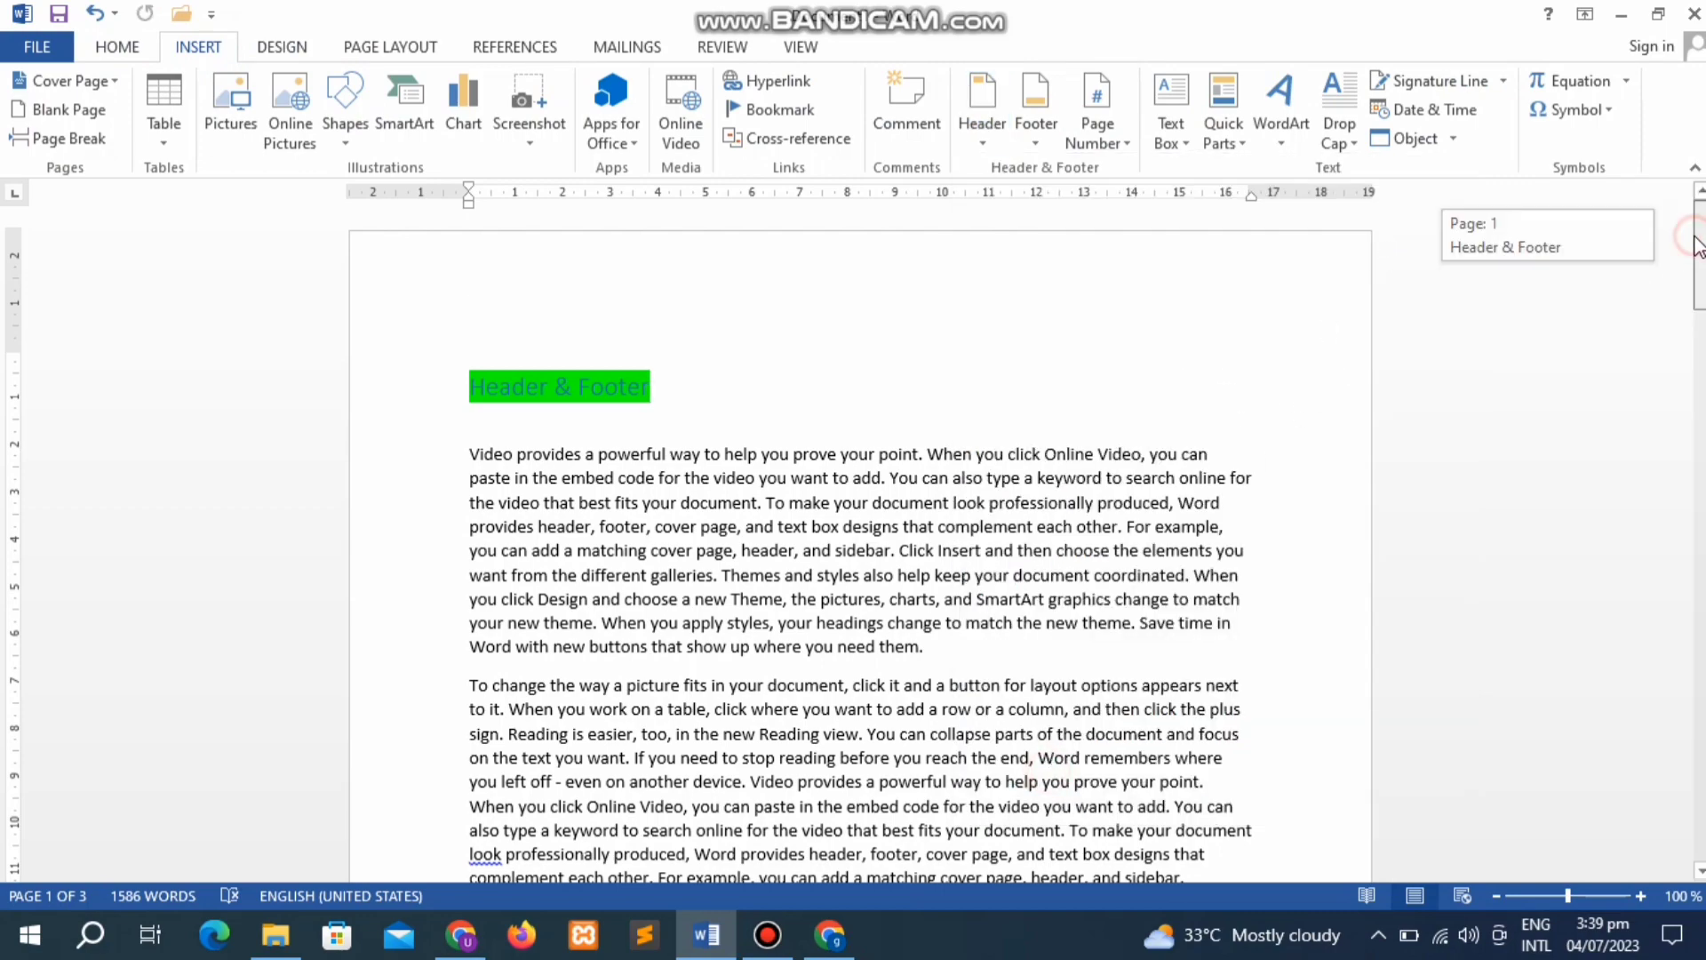
mouse_move(1695, 237)
mouse_down()
mouse_move(1699, 746)
mouse_move(1699, 257)
mouse_up()
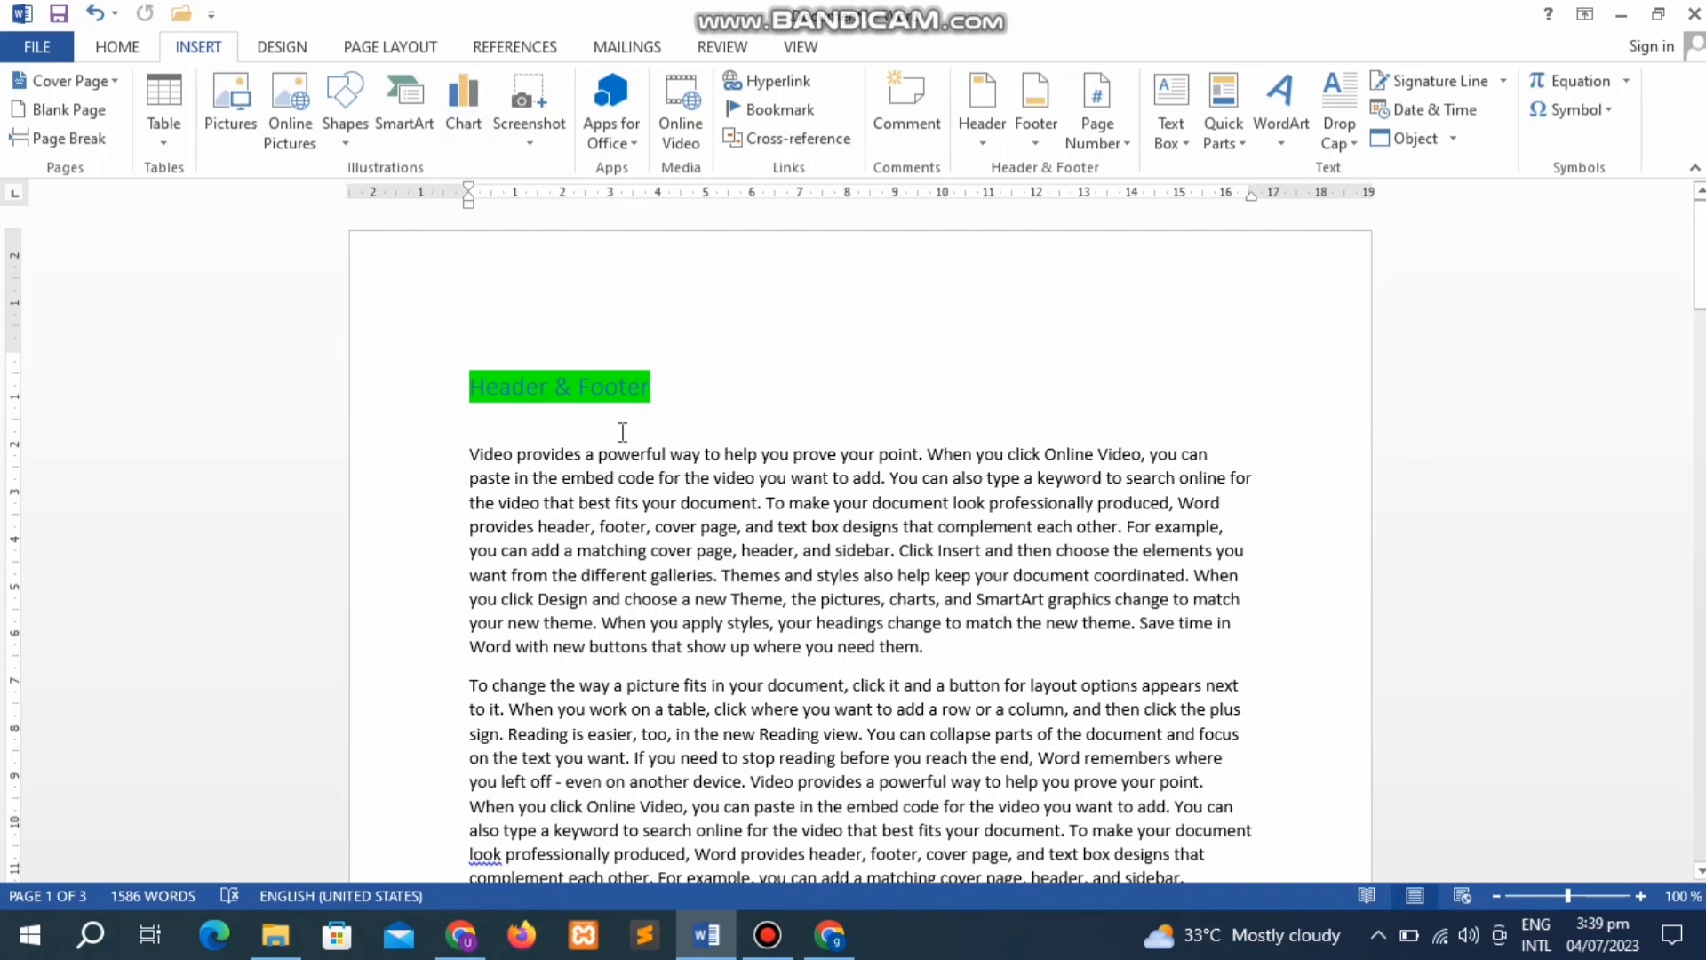
Step: Insert a Blank footer reading 'Title: Computer Book' and close footer editing
click(1033, 160)
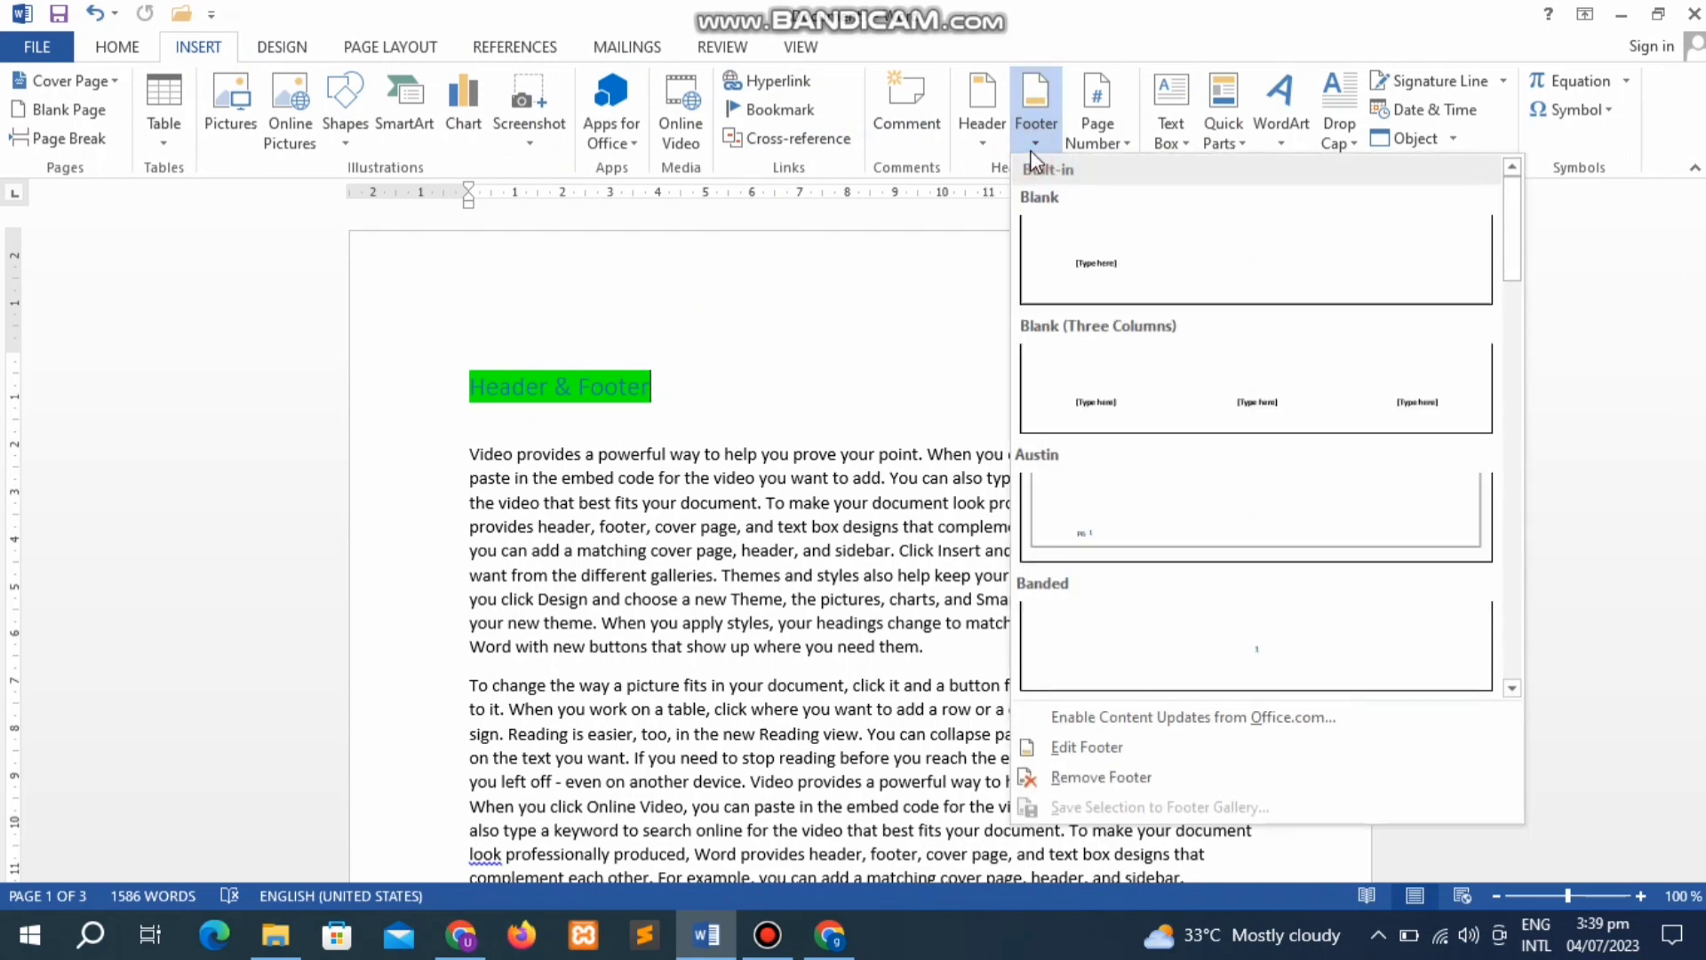
click(600, 380)
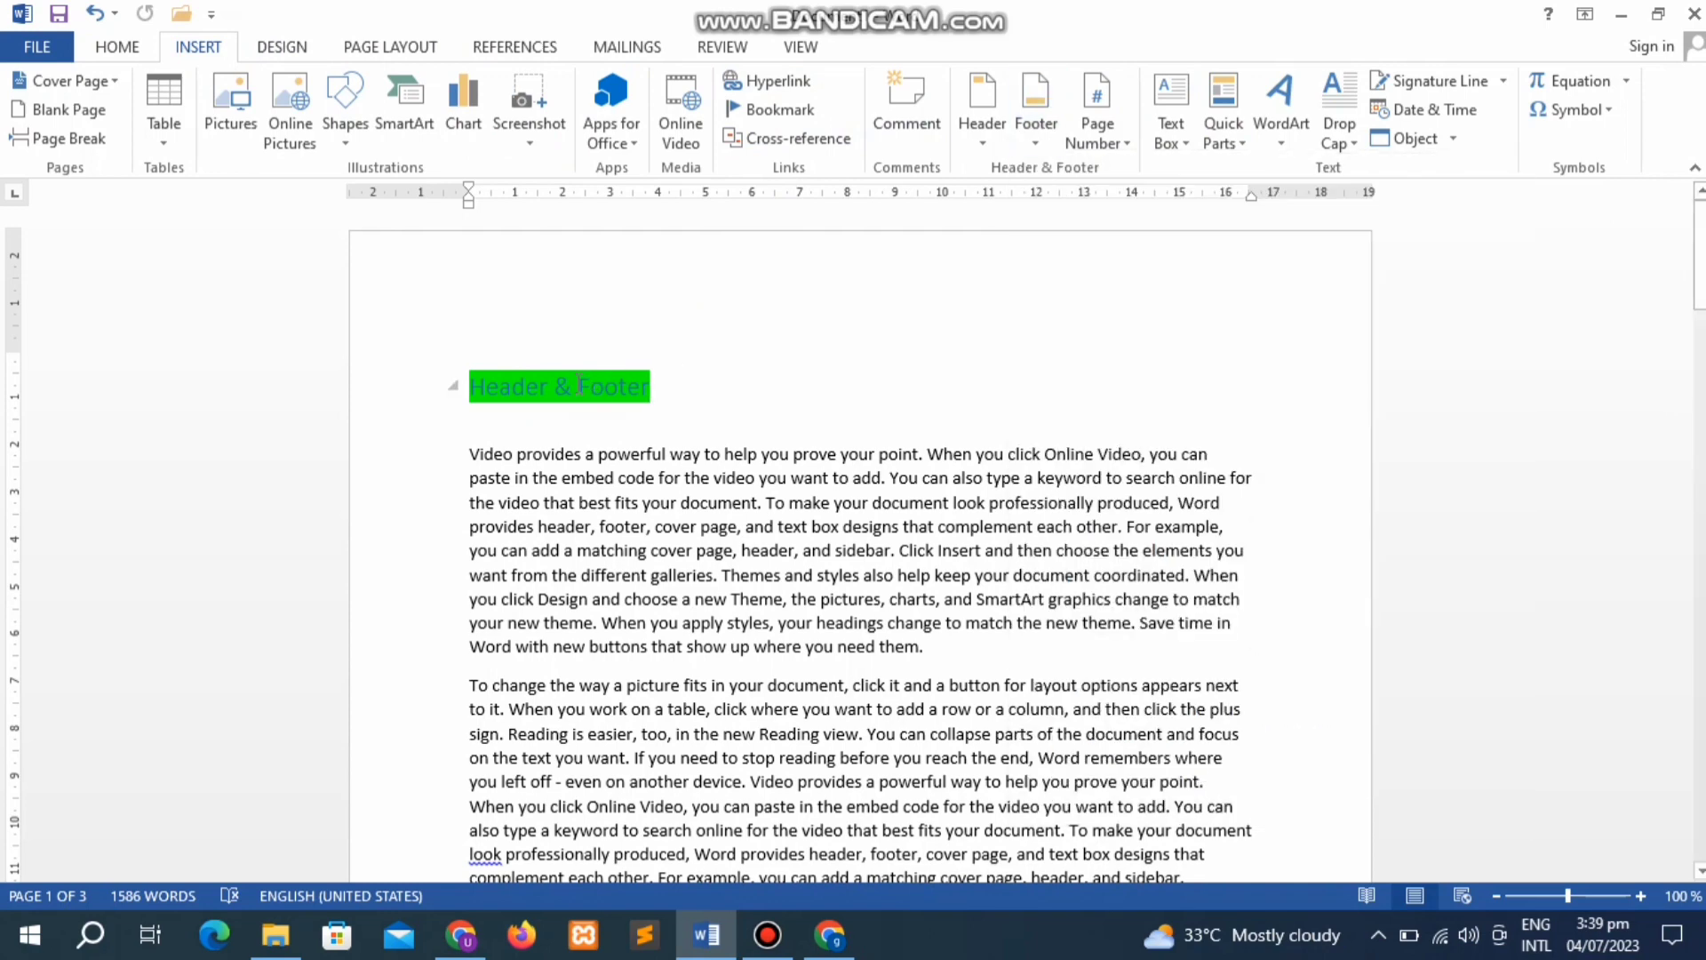
drag(580, 384, 653, 387)
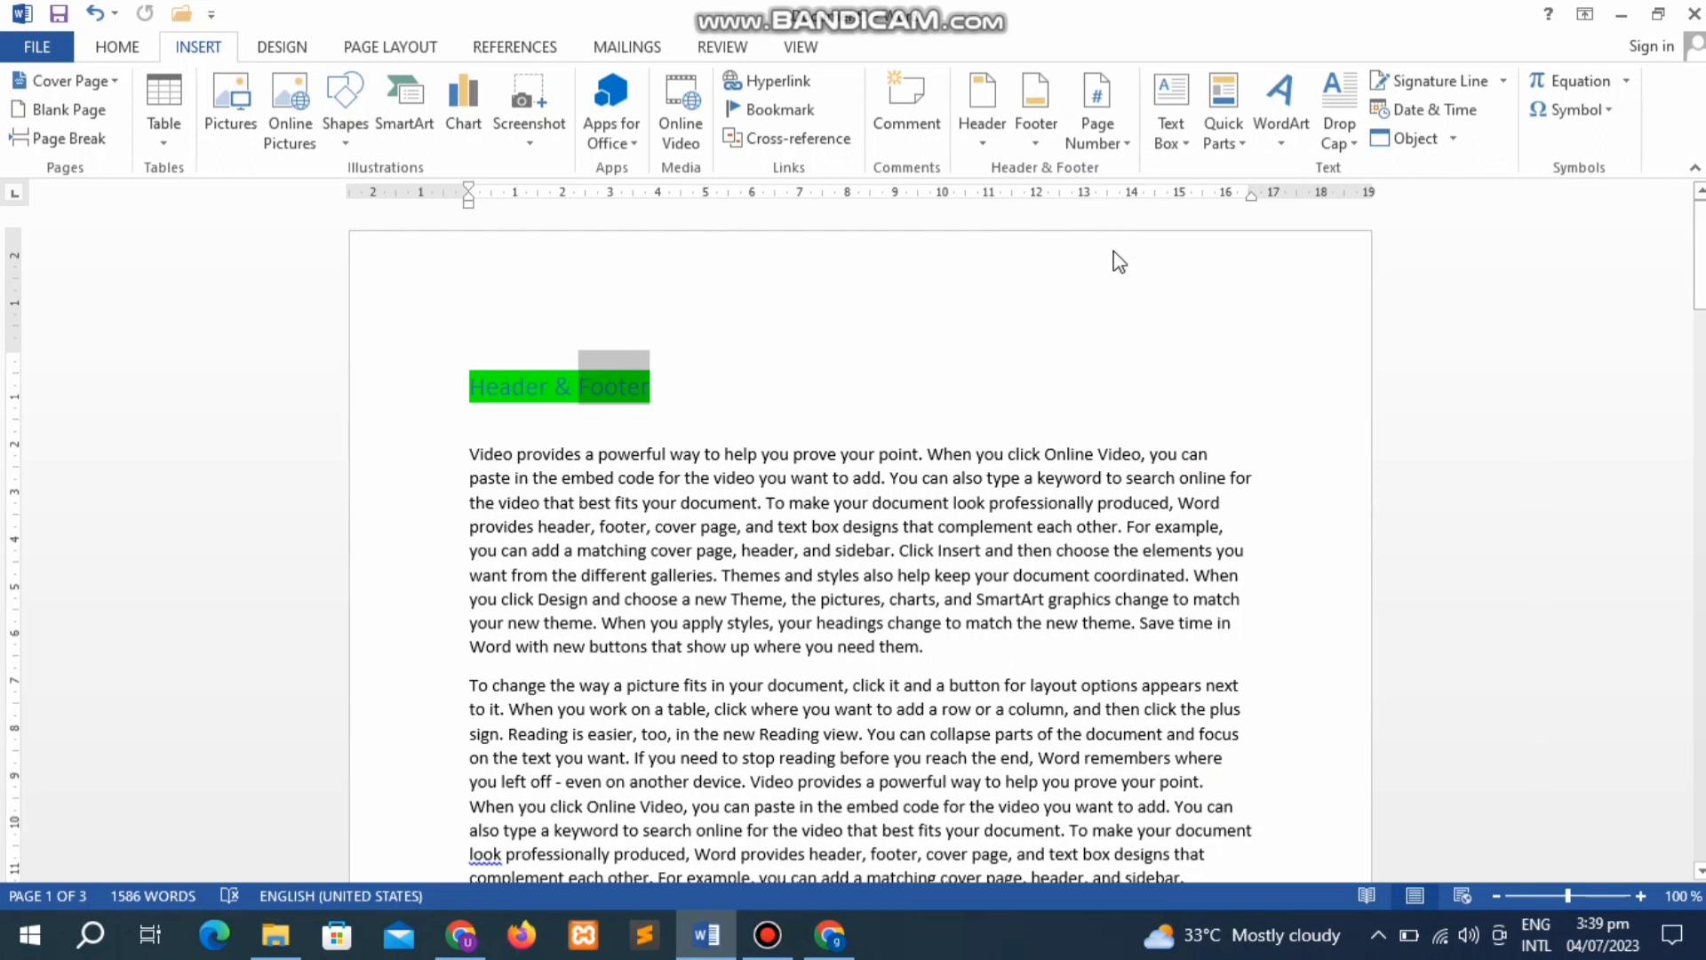
click(924, 280)
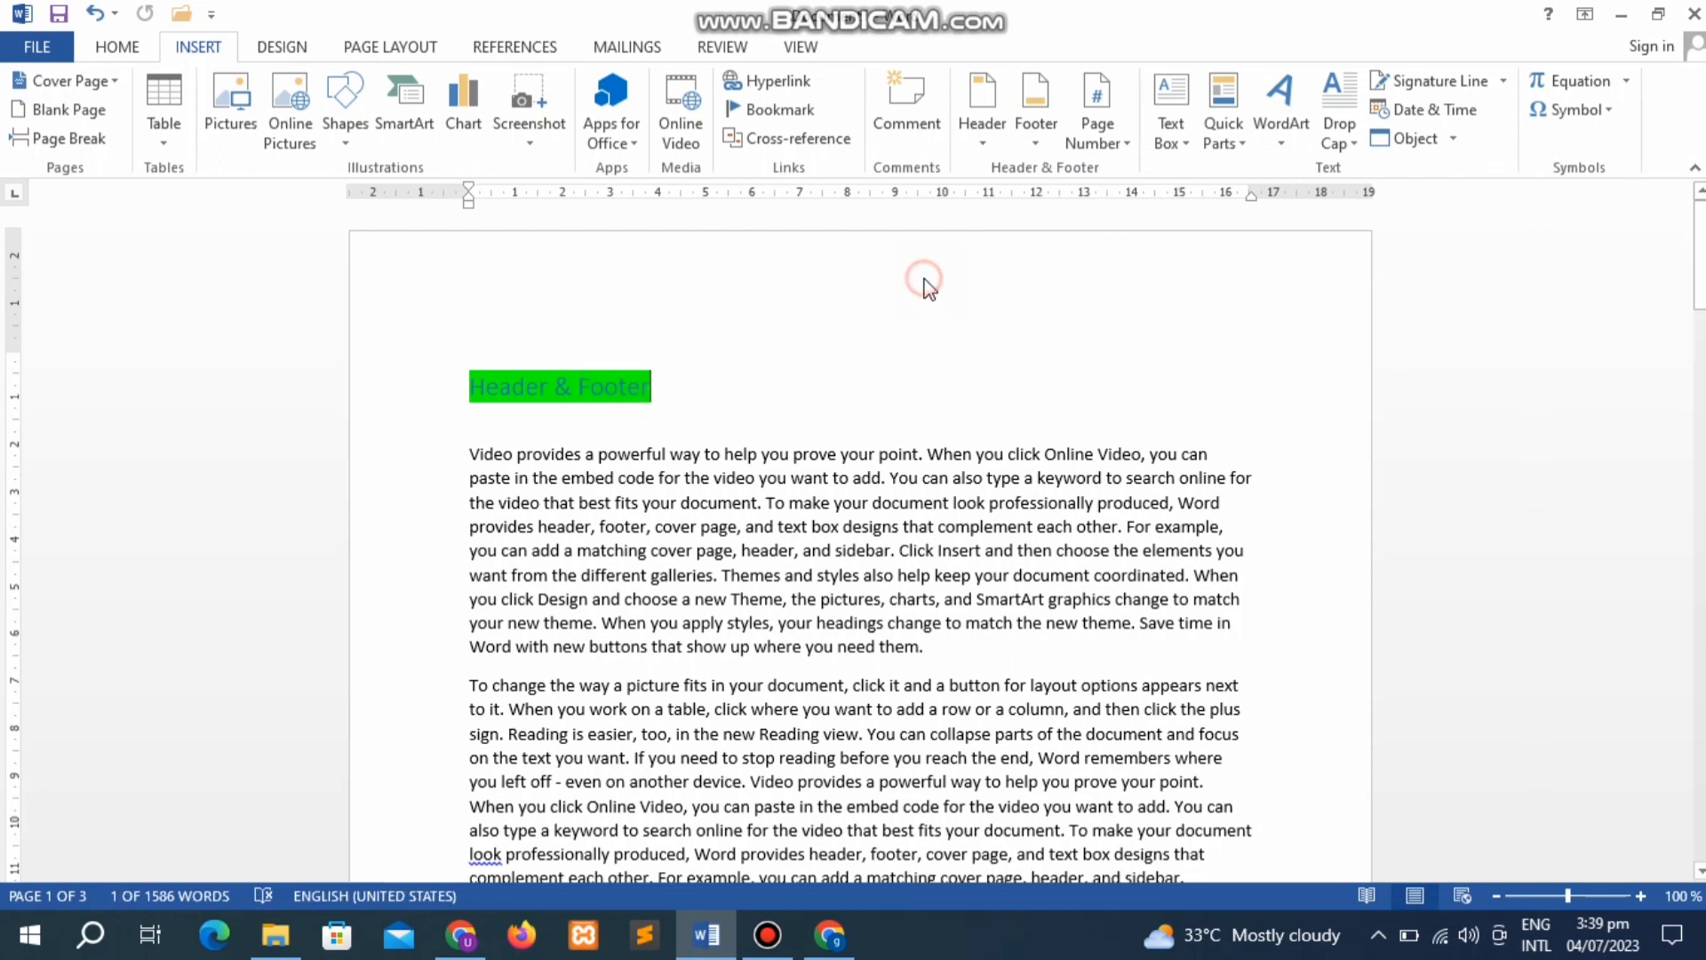
click(1035, 147)
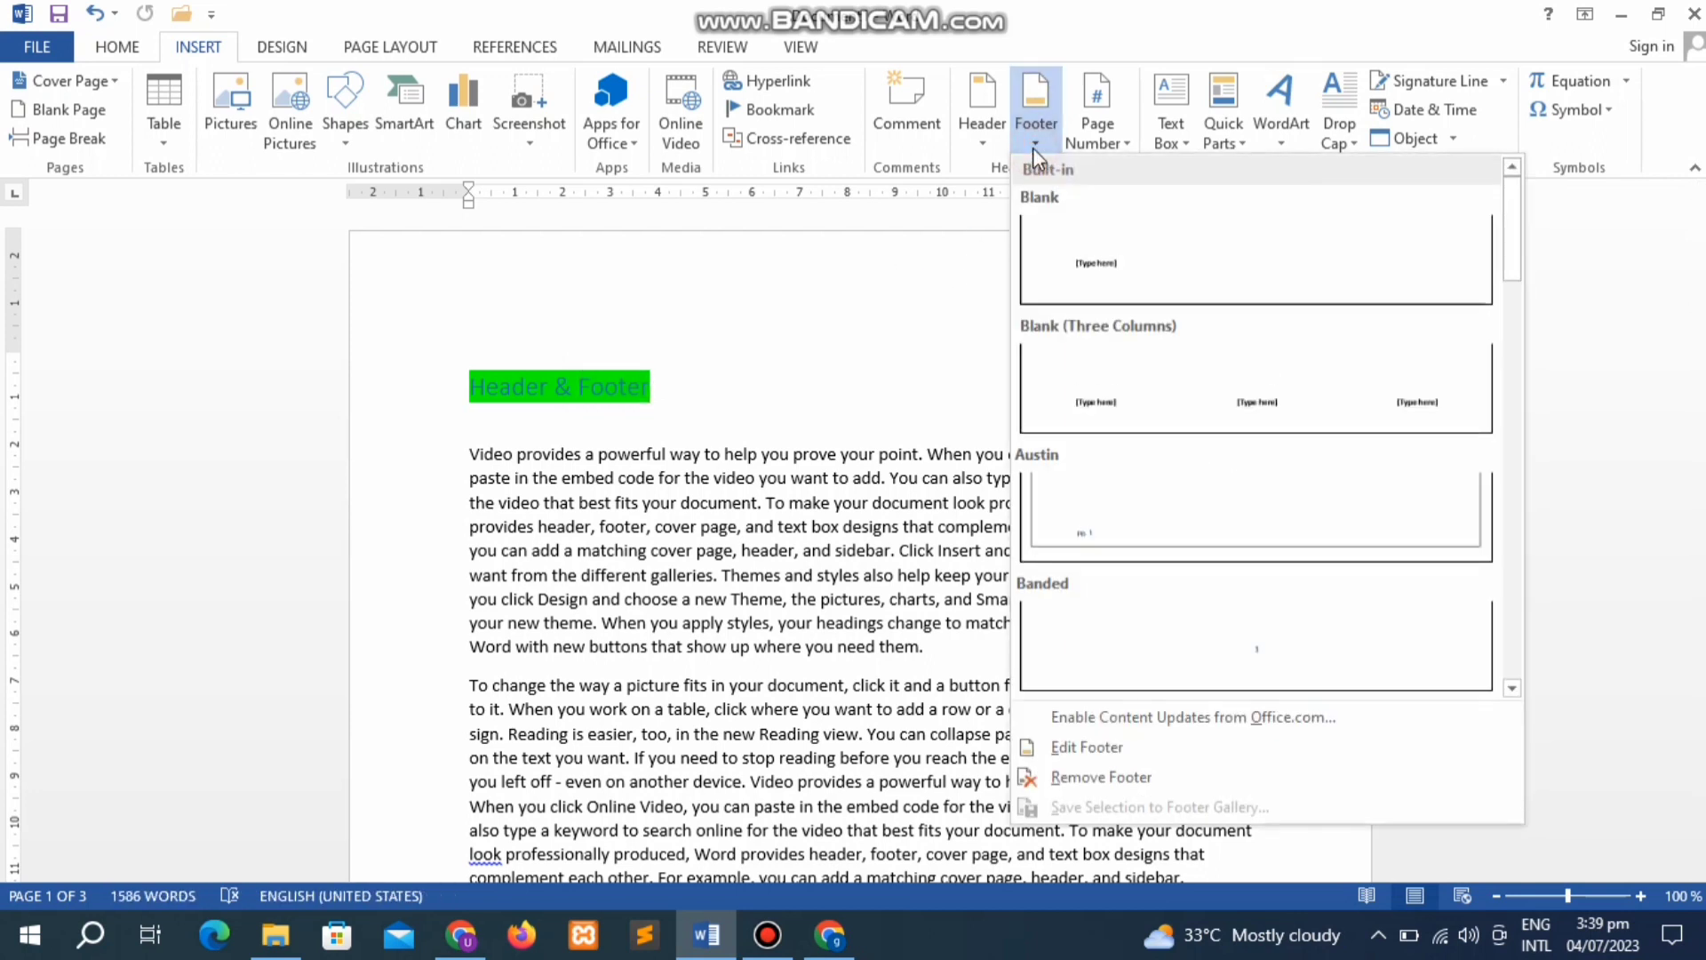
click(1119, 281)
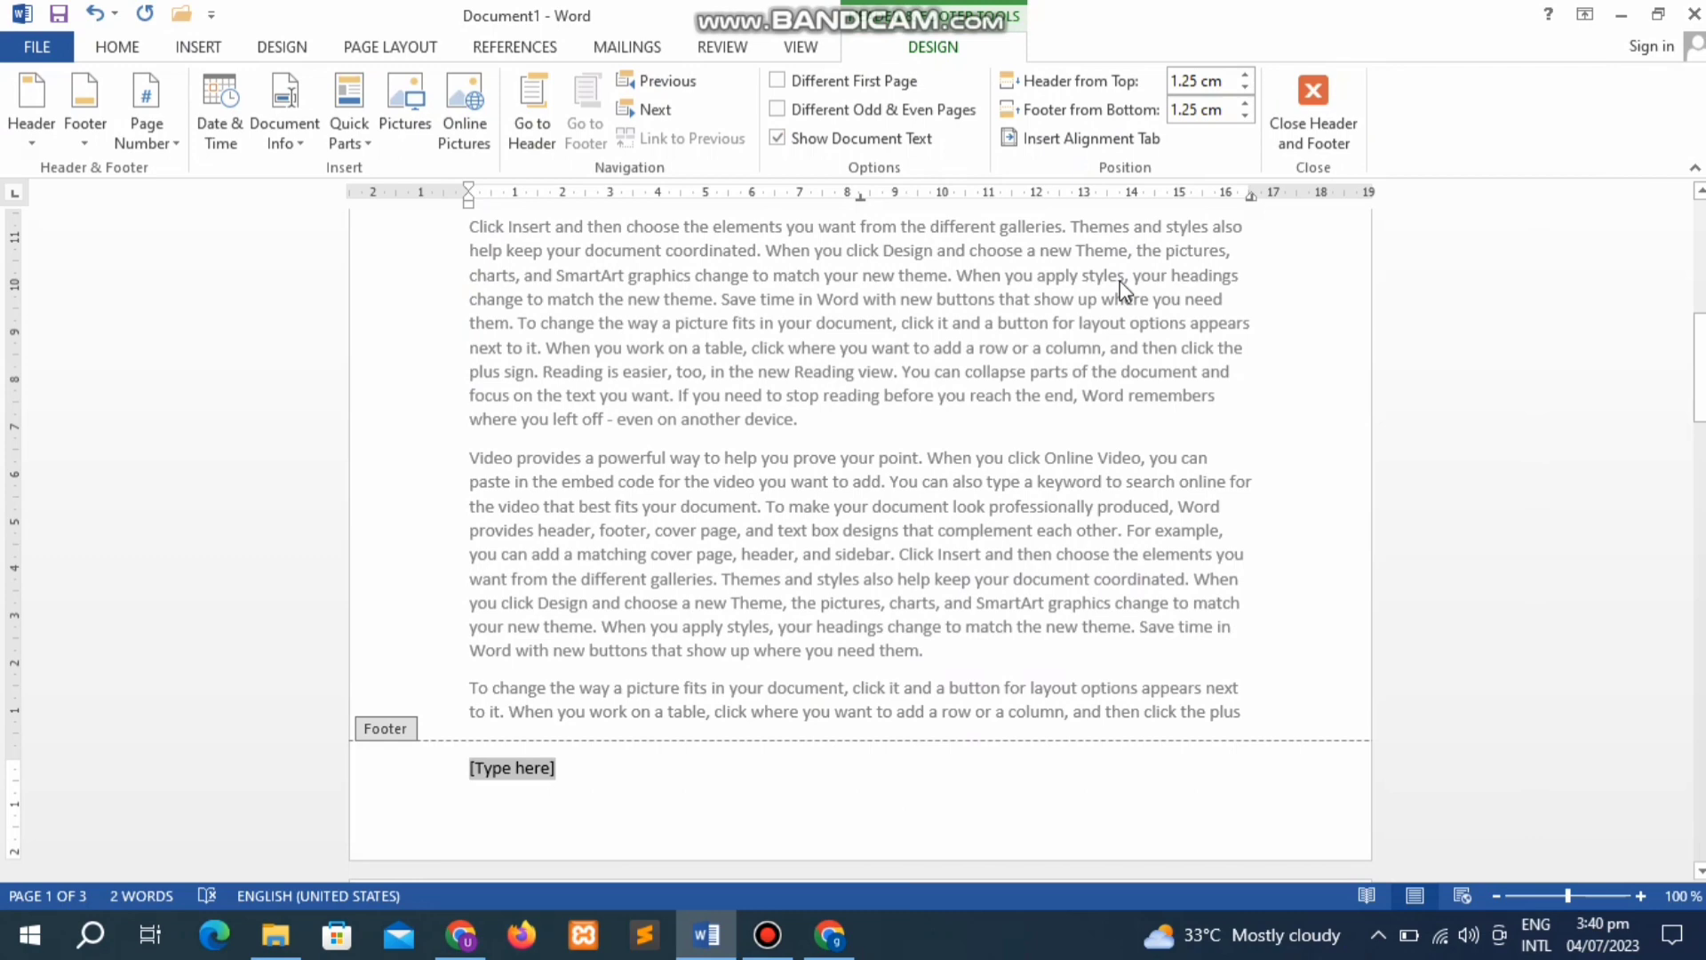
text(T)
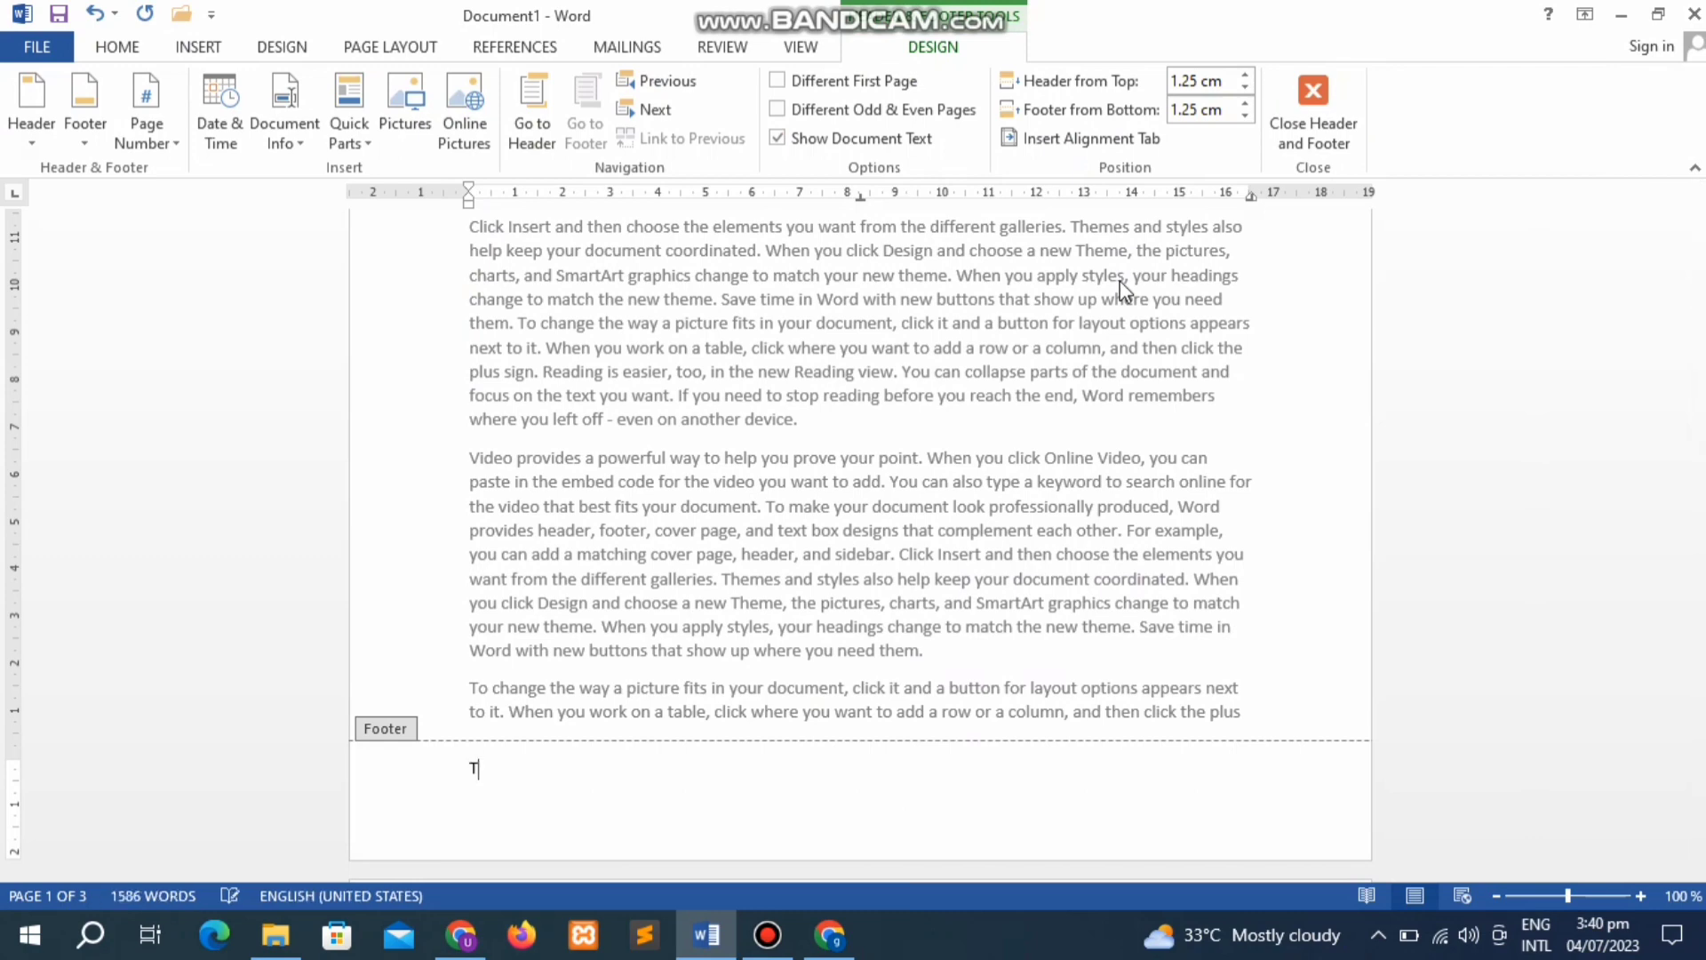
text(itle: Computer Book)
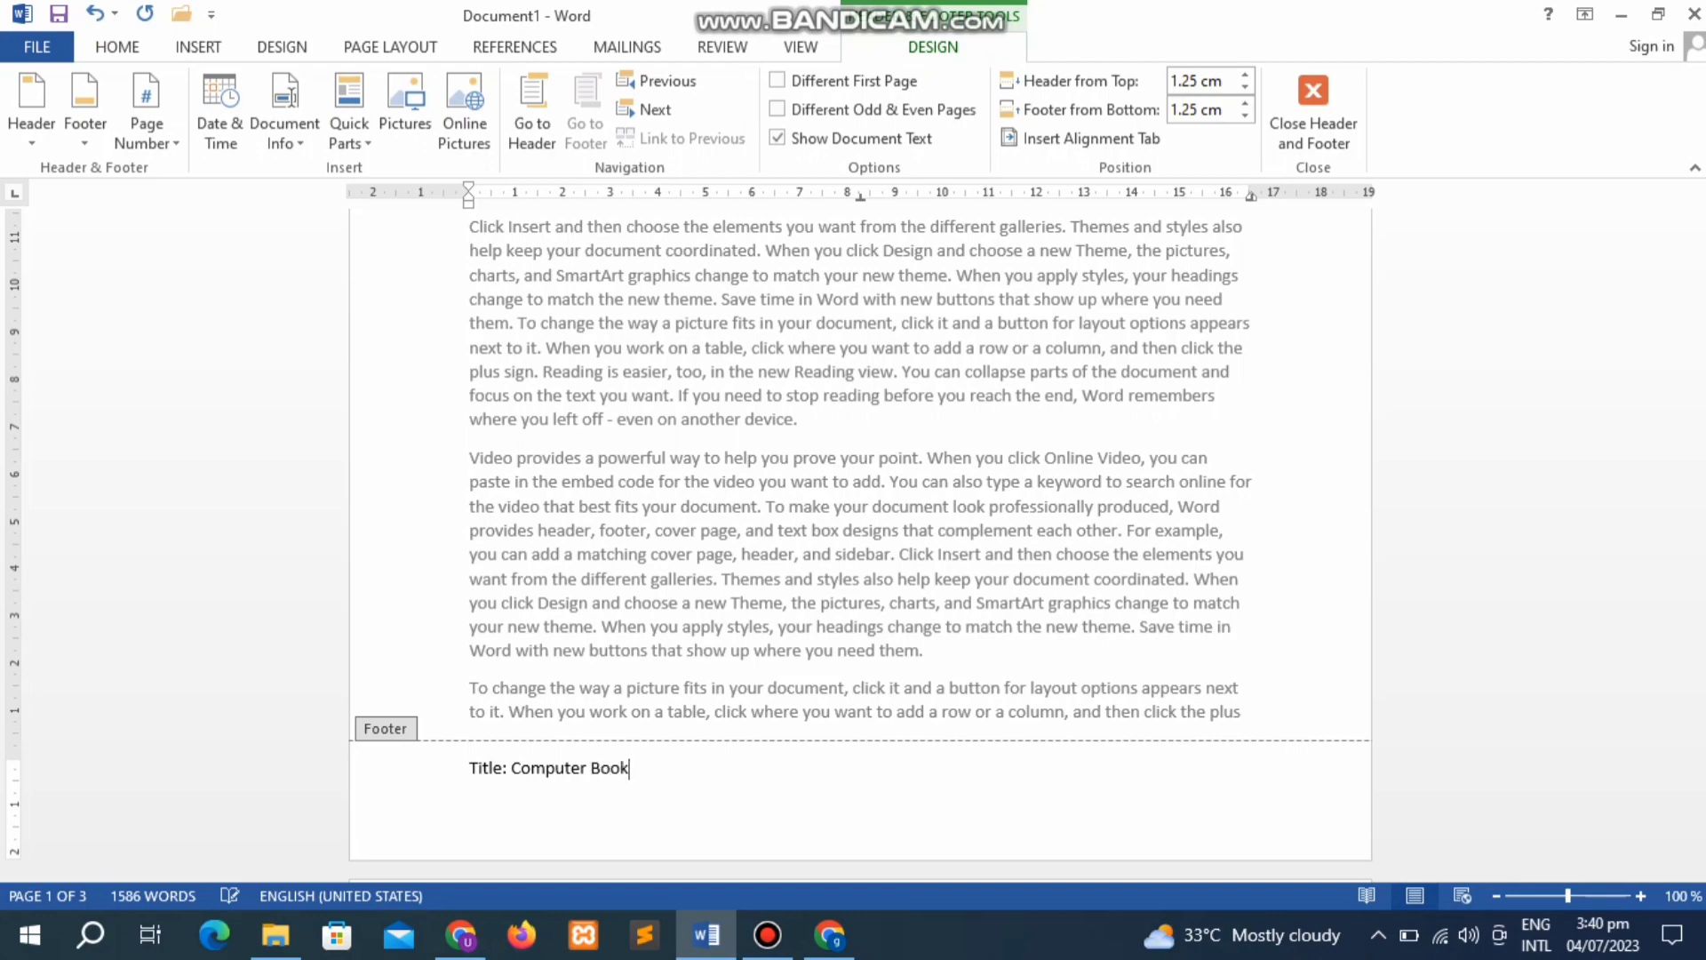
click(1348, 115)
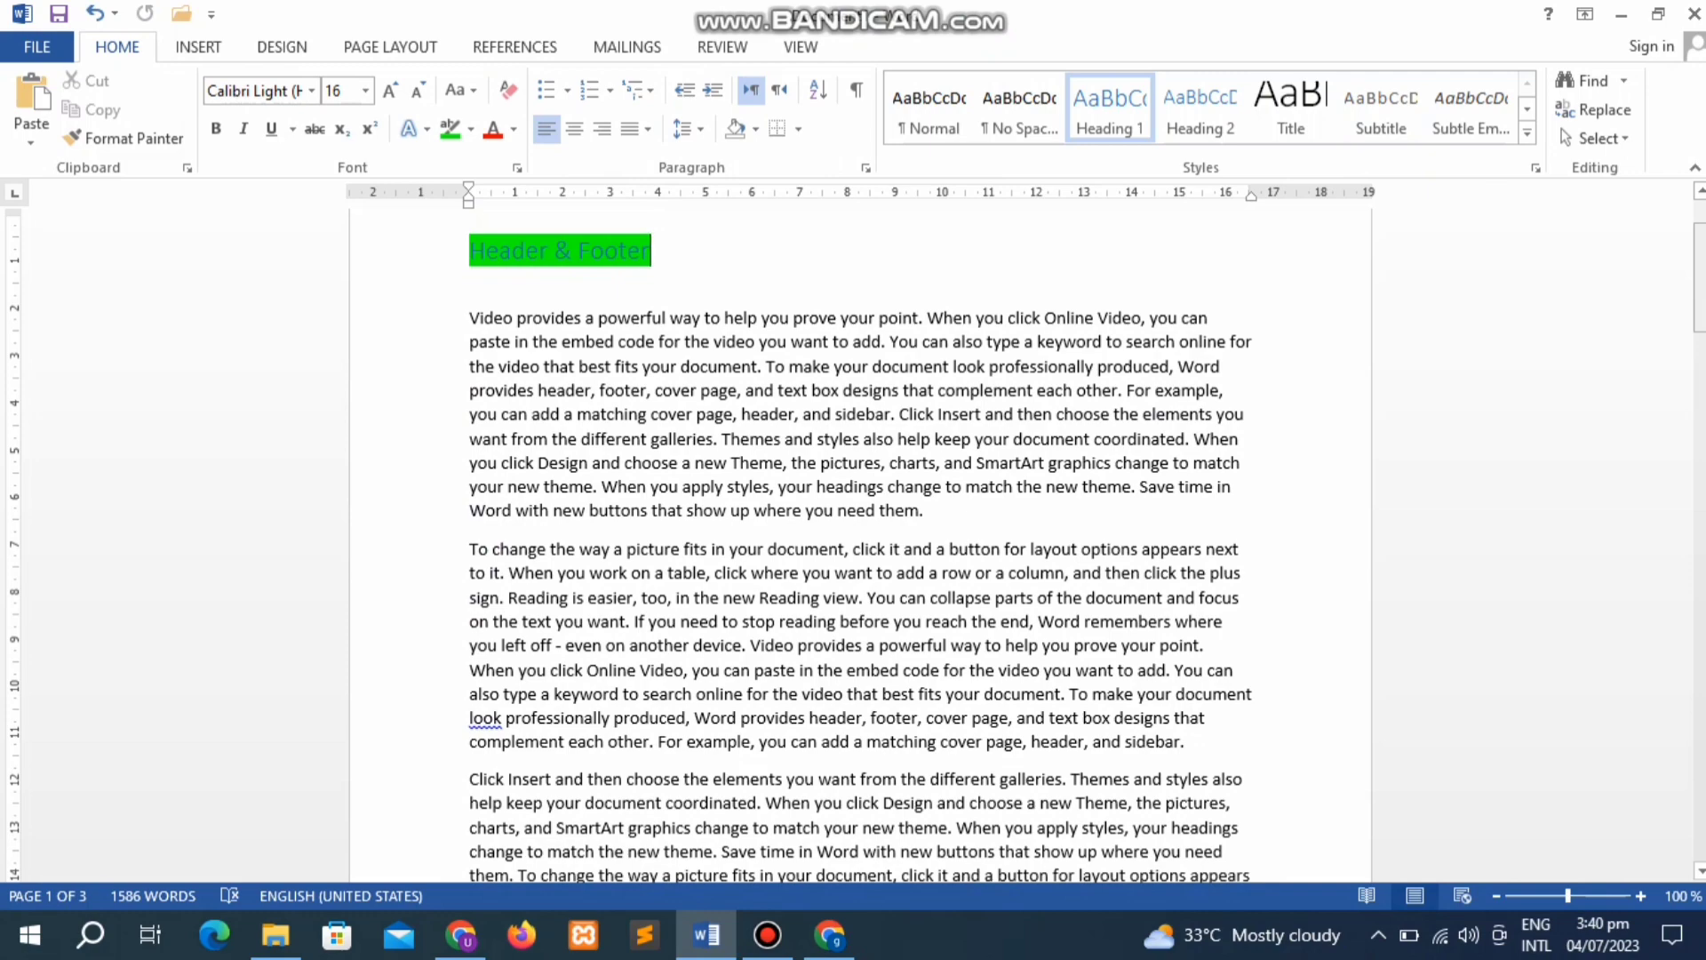
Step: Scroll down through all three pages to verify the 'Title: Computer Book' footer, then show the Insert tab
drag(1699, 280, 1699, 395)
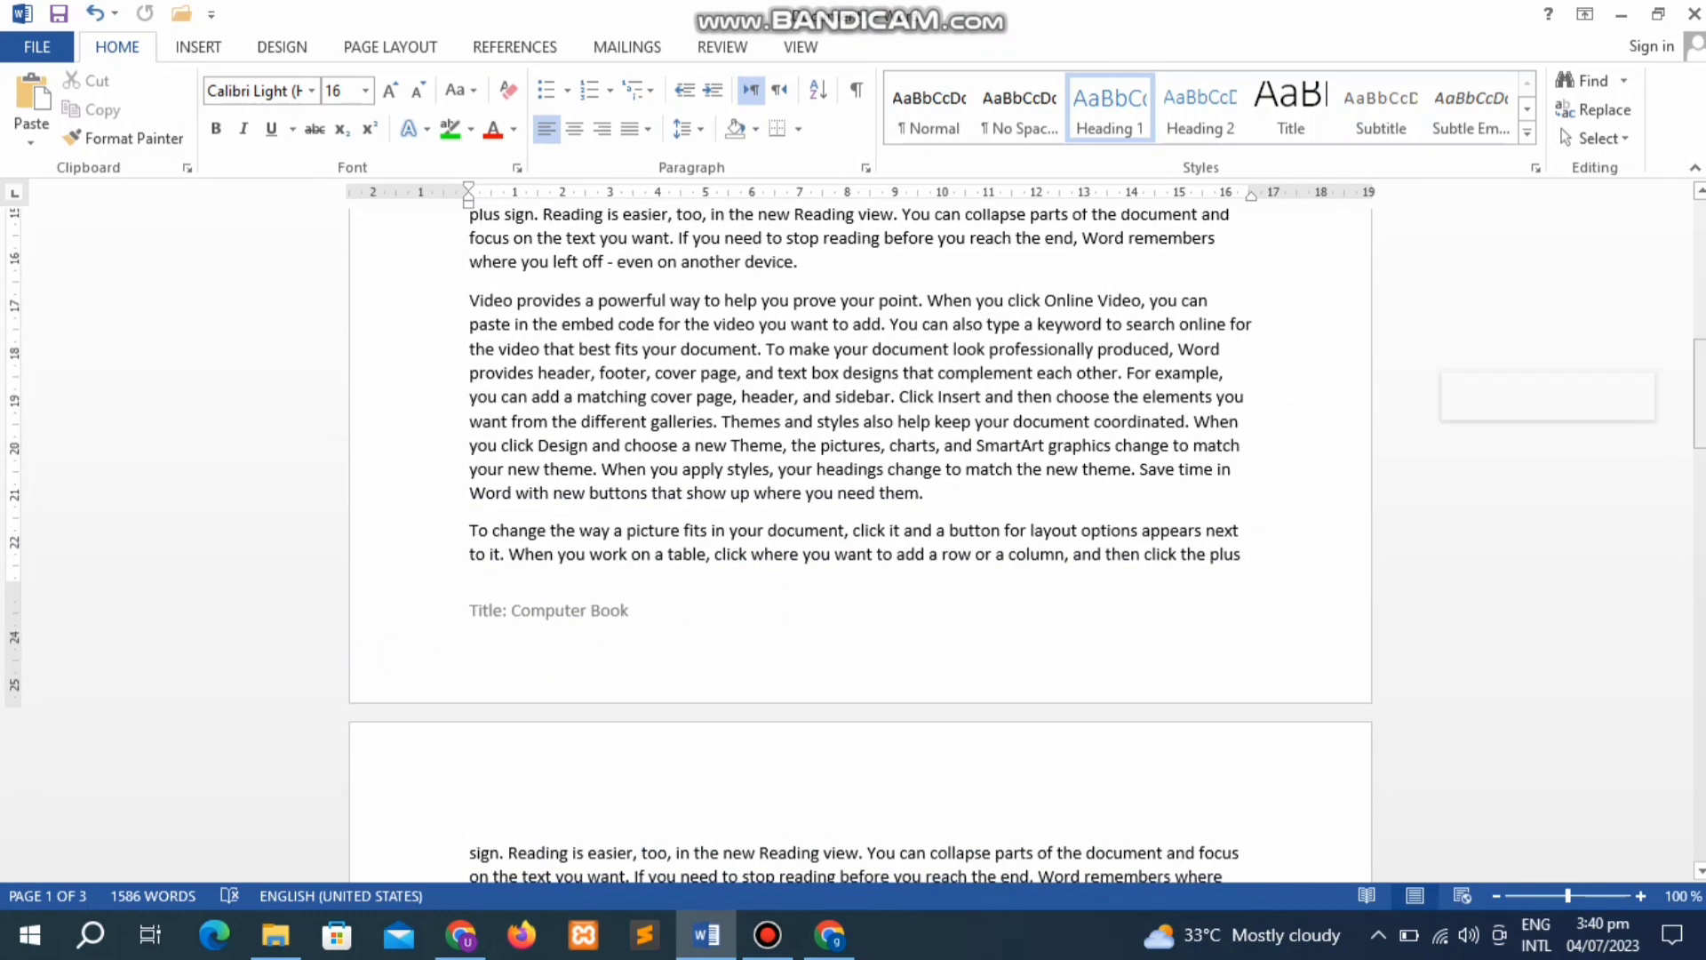
drag(1699, 395, 1699, 607)
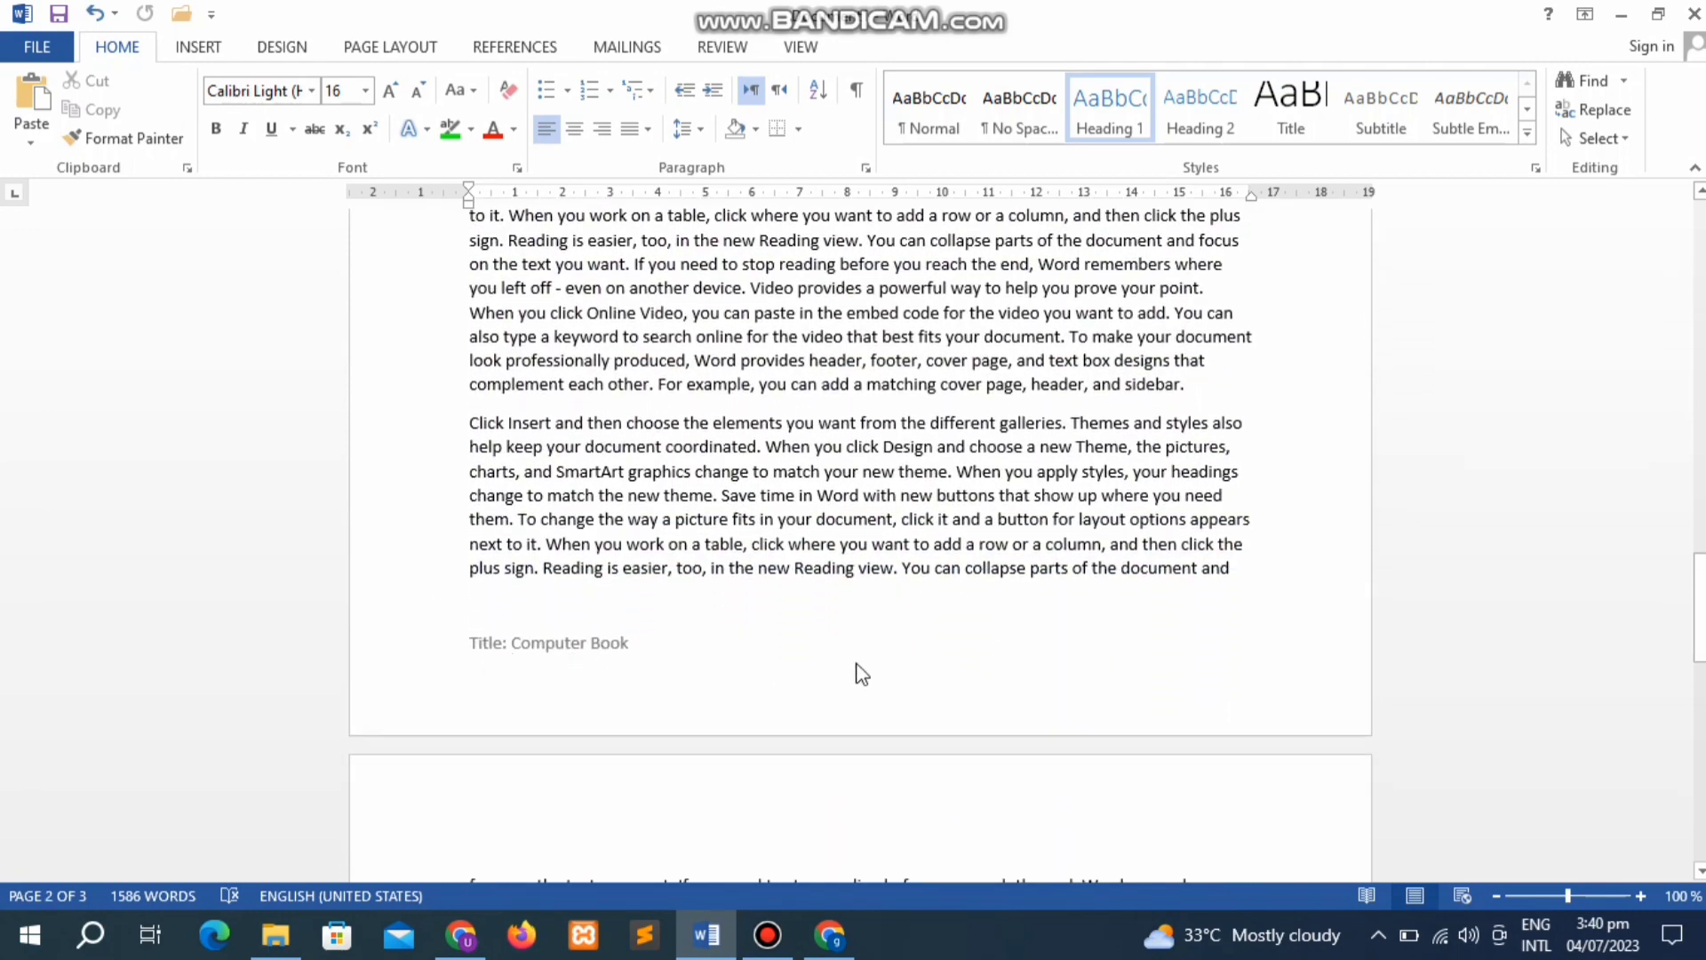
drag(1699, 610, 1699, 805)
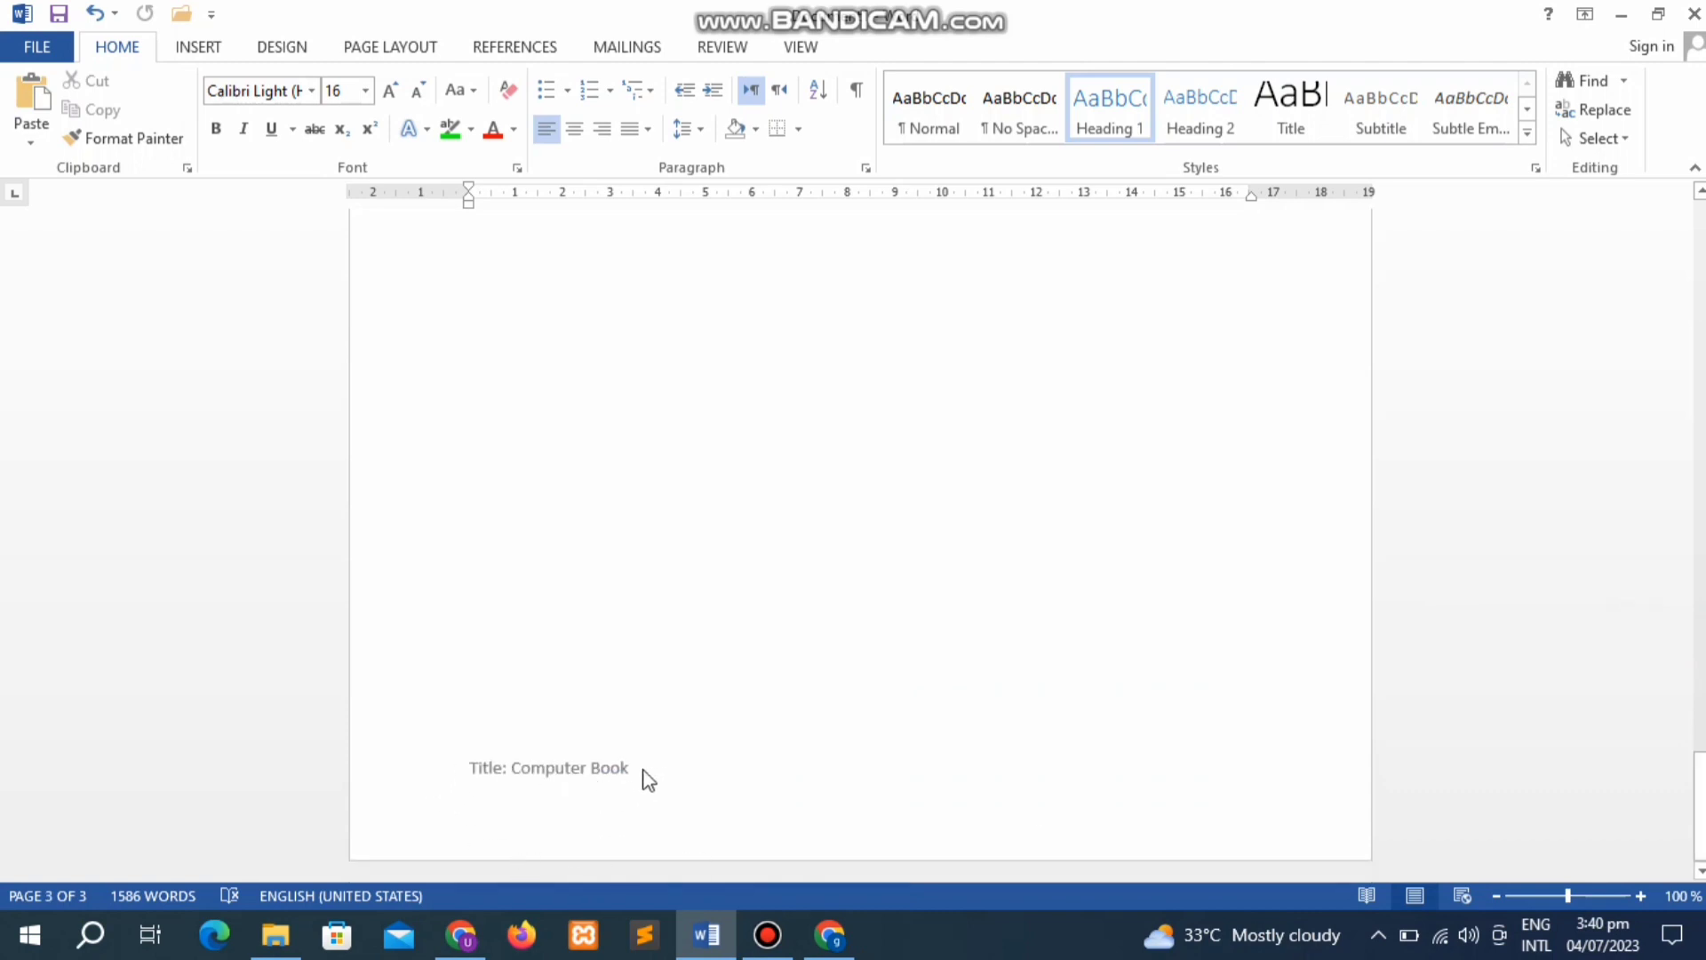
click(220, 47)
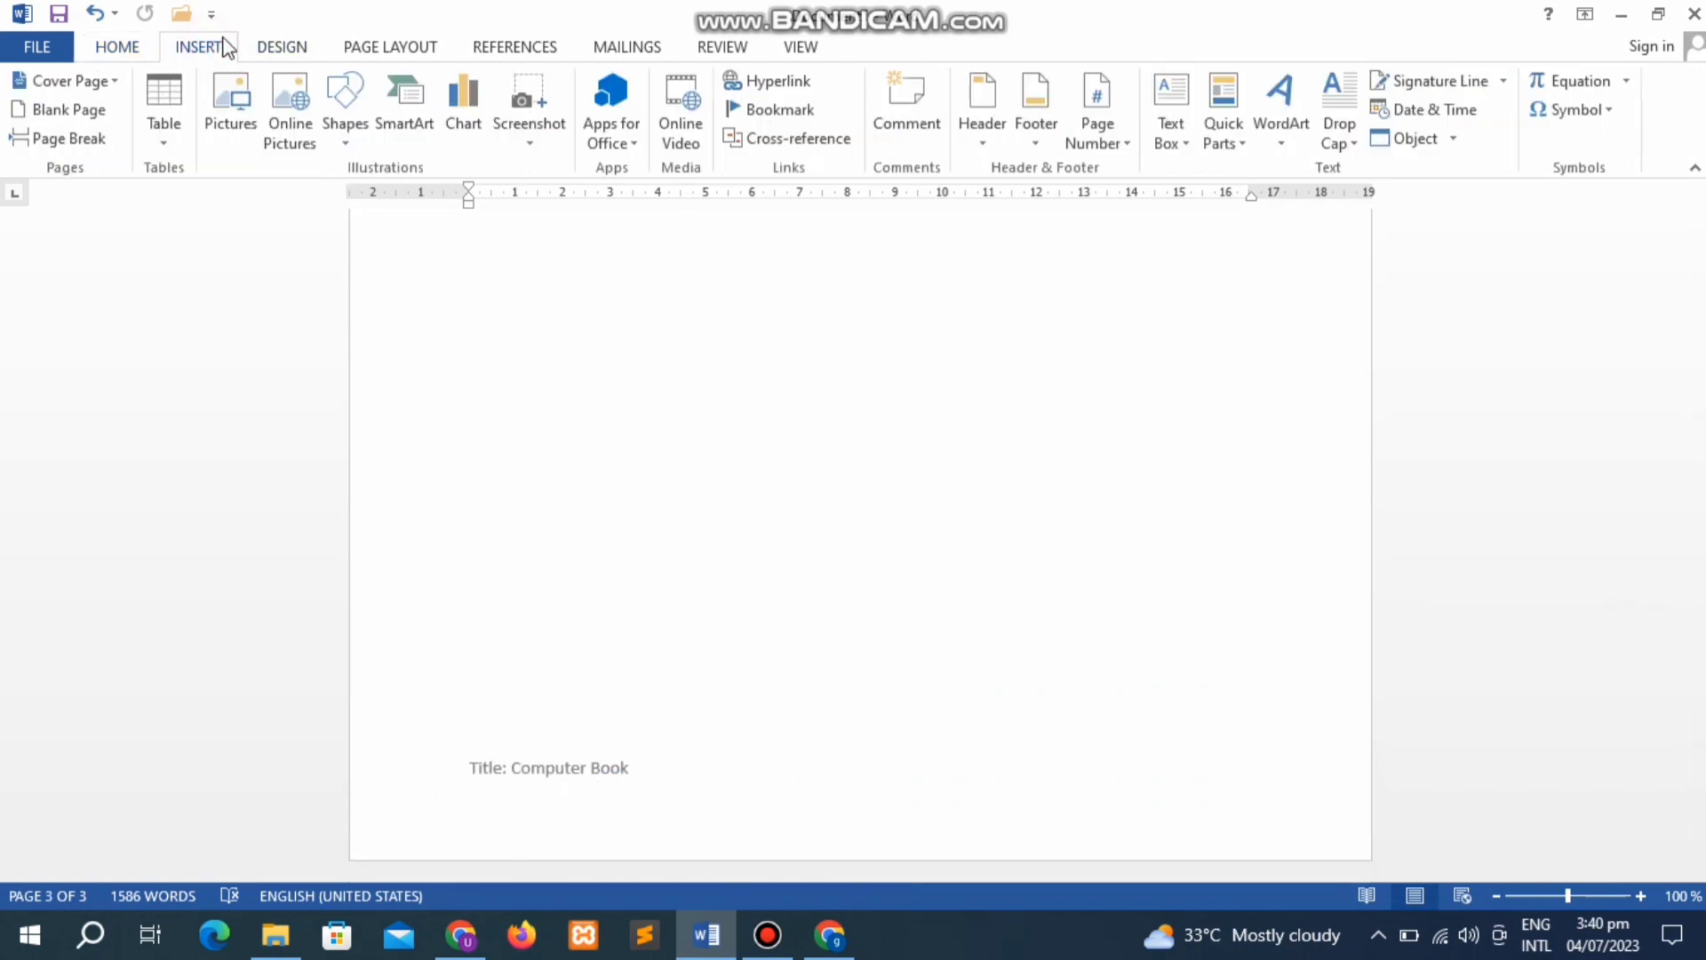
Step: Edit the footer to delete 'Book' so it reads 'Title: Computer', then close it
click(1048, 142)
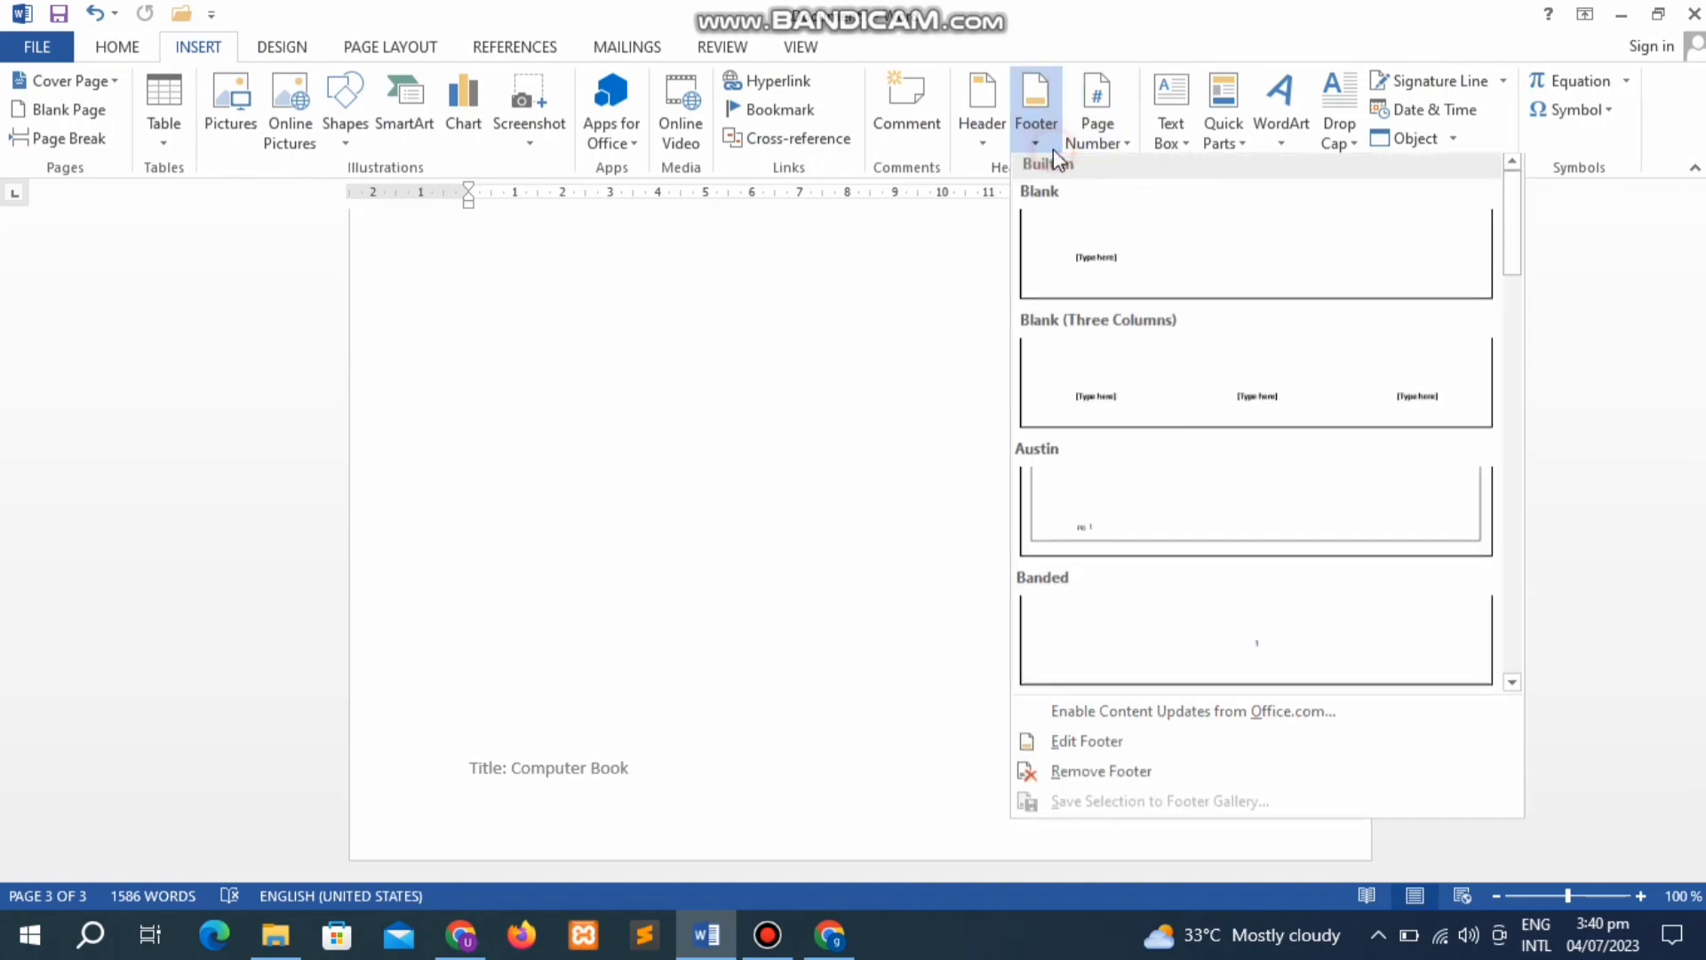
click(1166, 763)
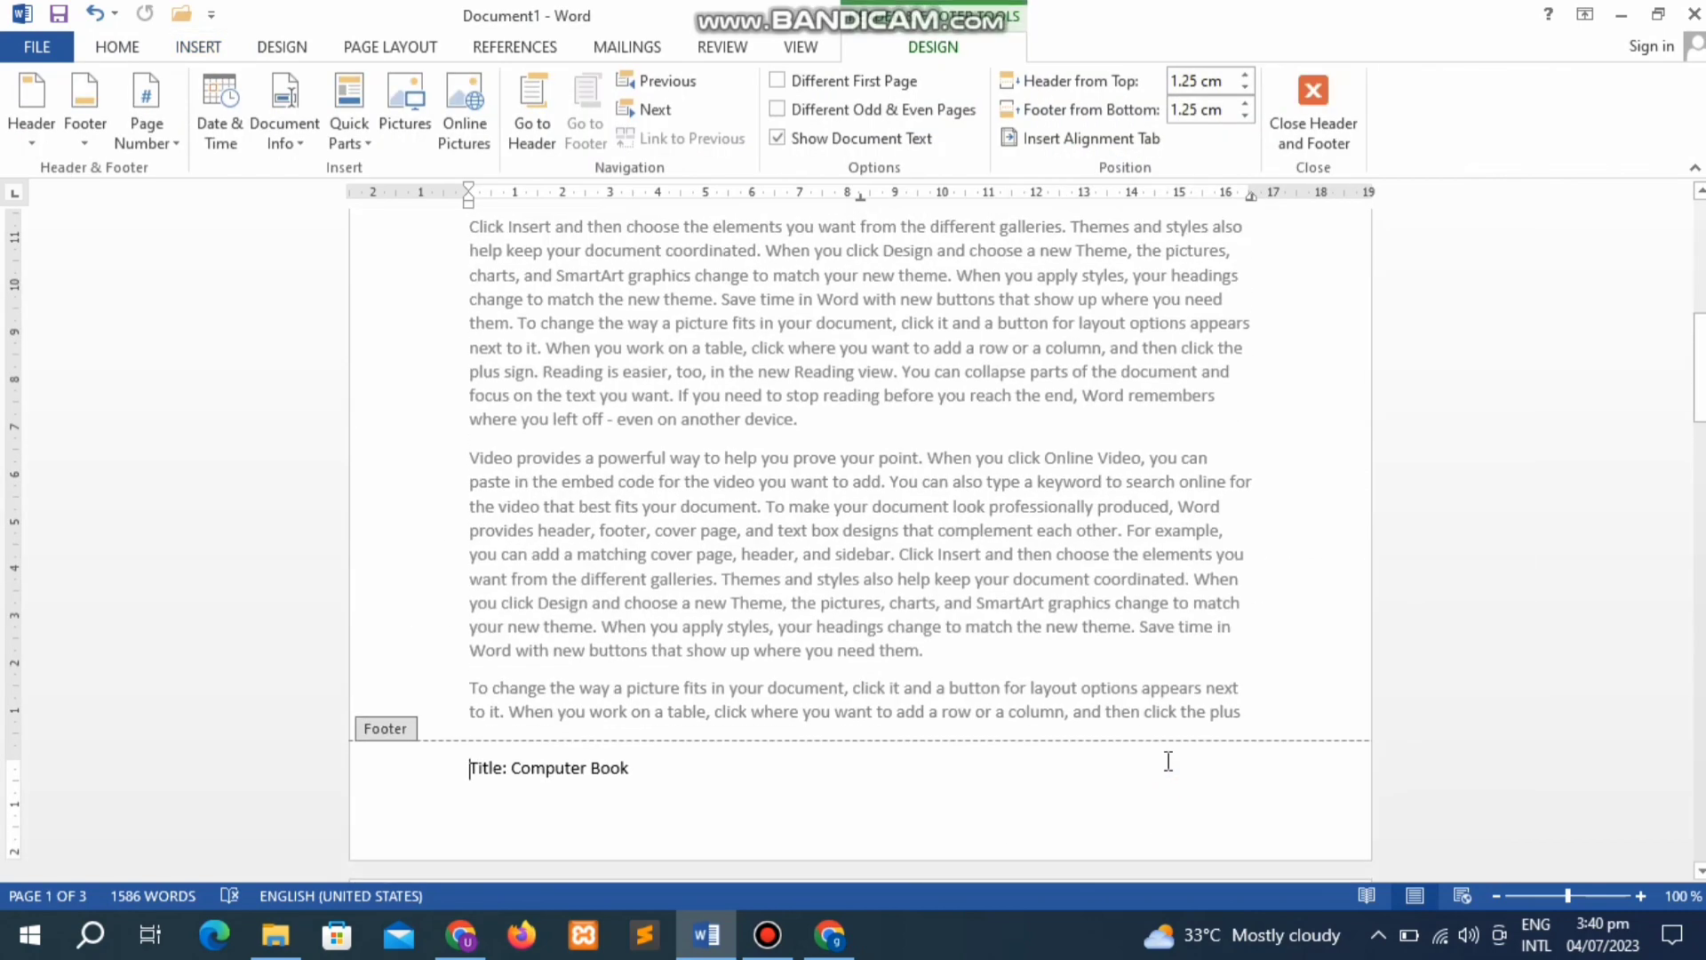
click(639, 766)
key(BackSpace)
key(BackSpace)
key(BackSpace)
key(BackSpace)
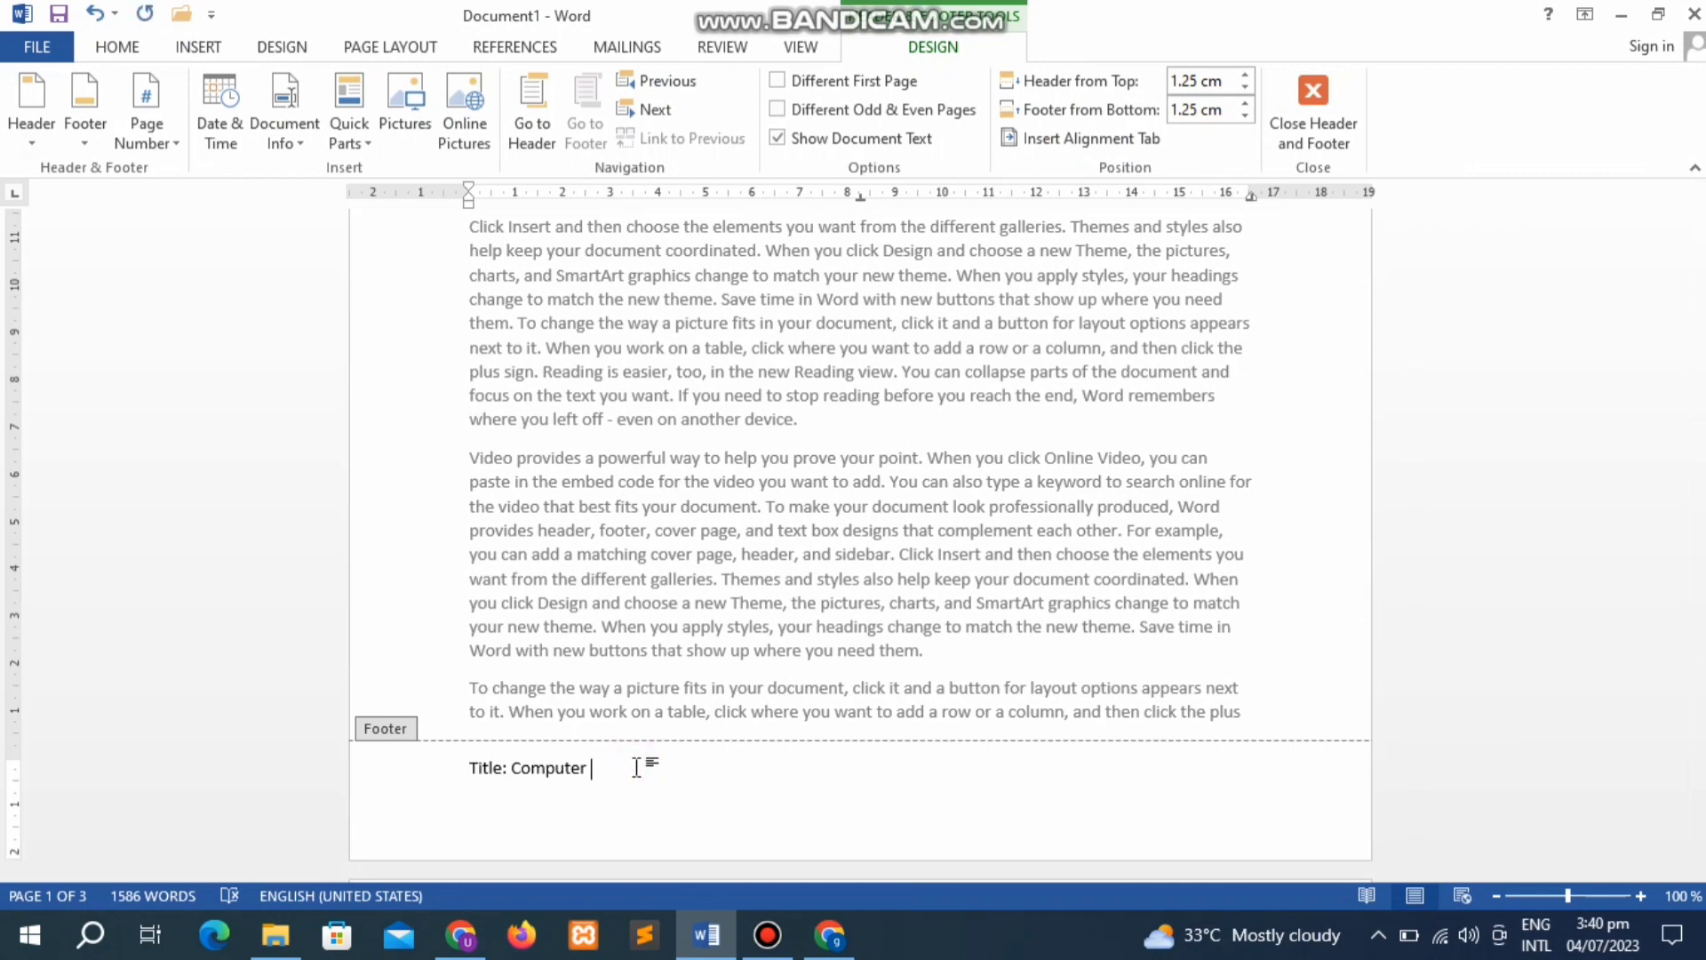
click(1313, 111)
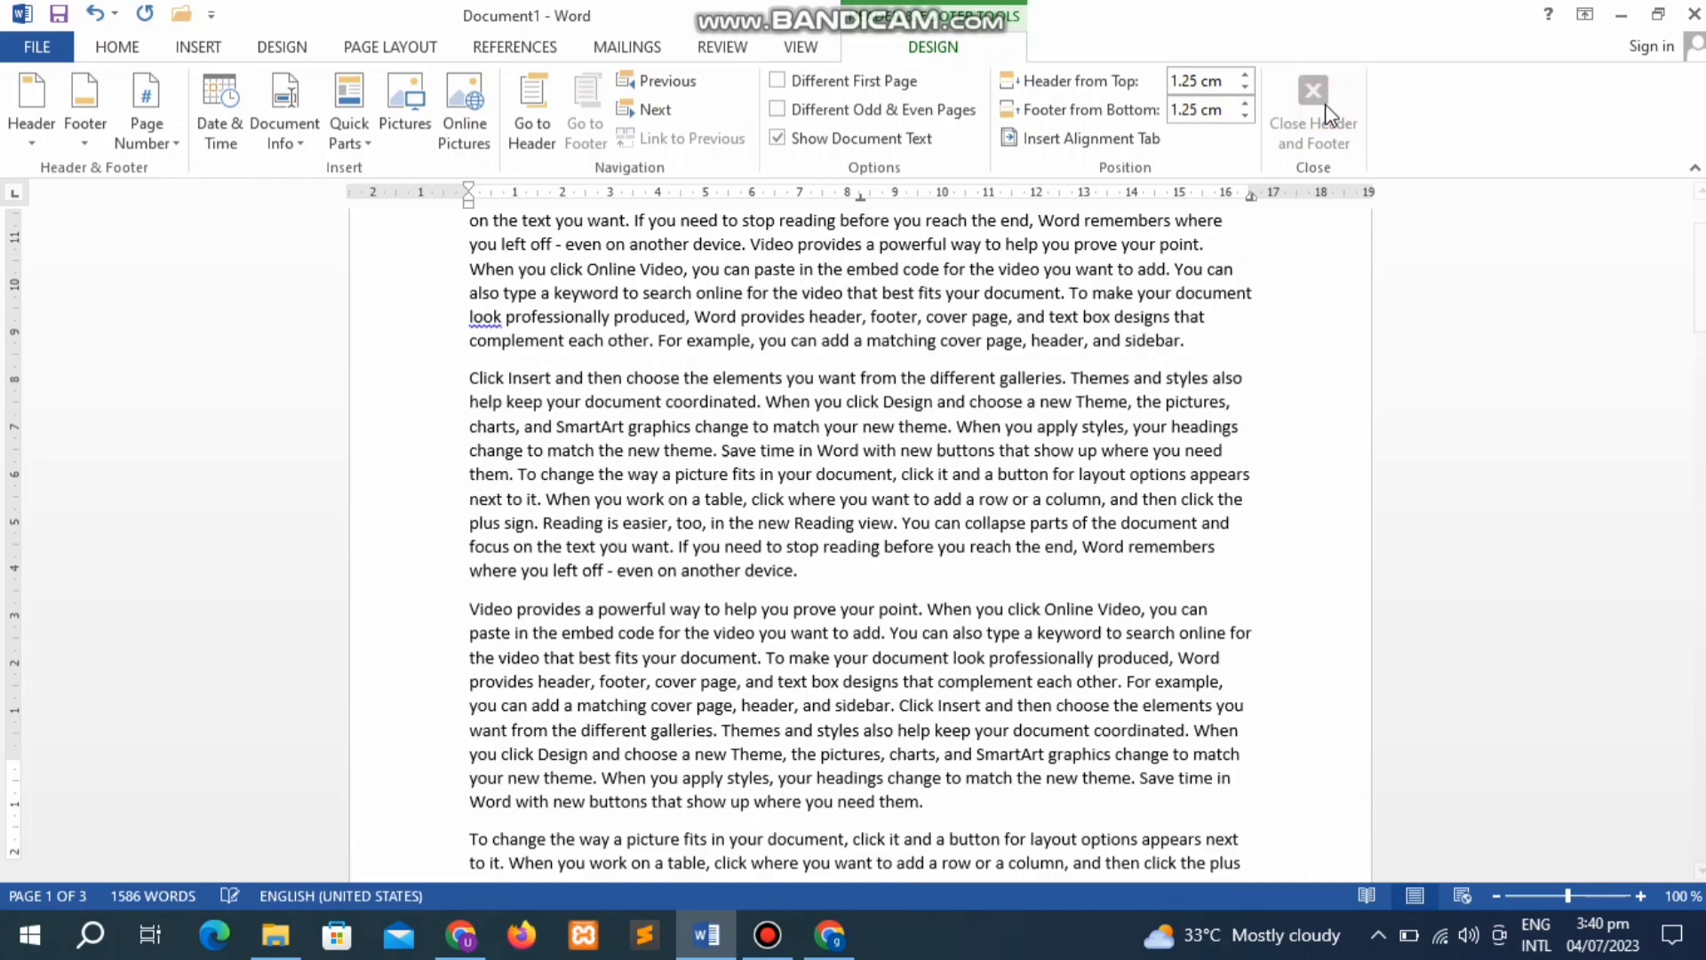
drag(1699, 277, 1699, 622)
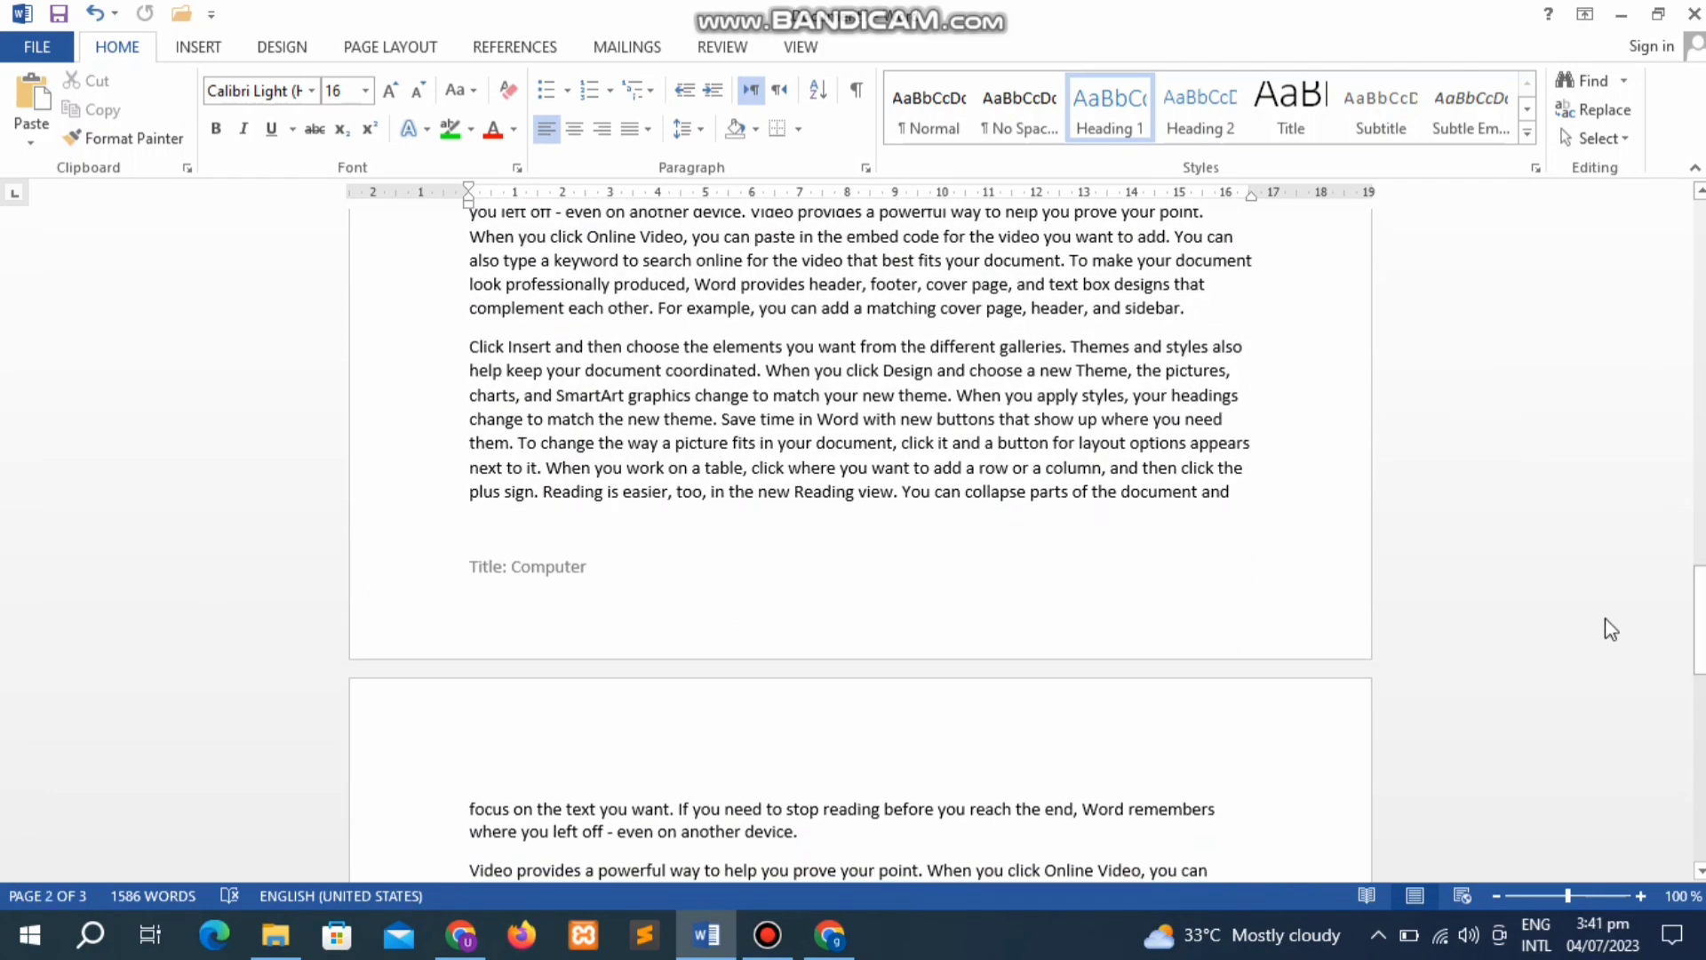
Step: Remove the 'Title: Computer' footer via Insert > Footer > Remove Footer and scroll back to page 1
drag(1698, 622, 1699, 805)
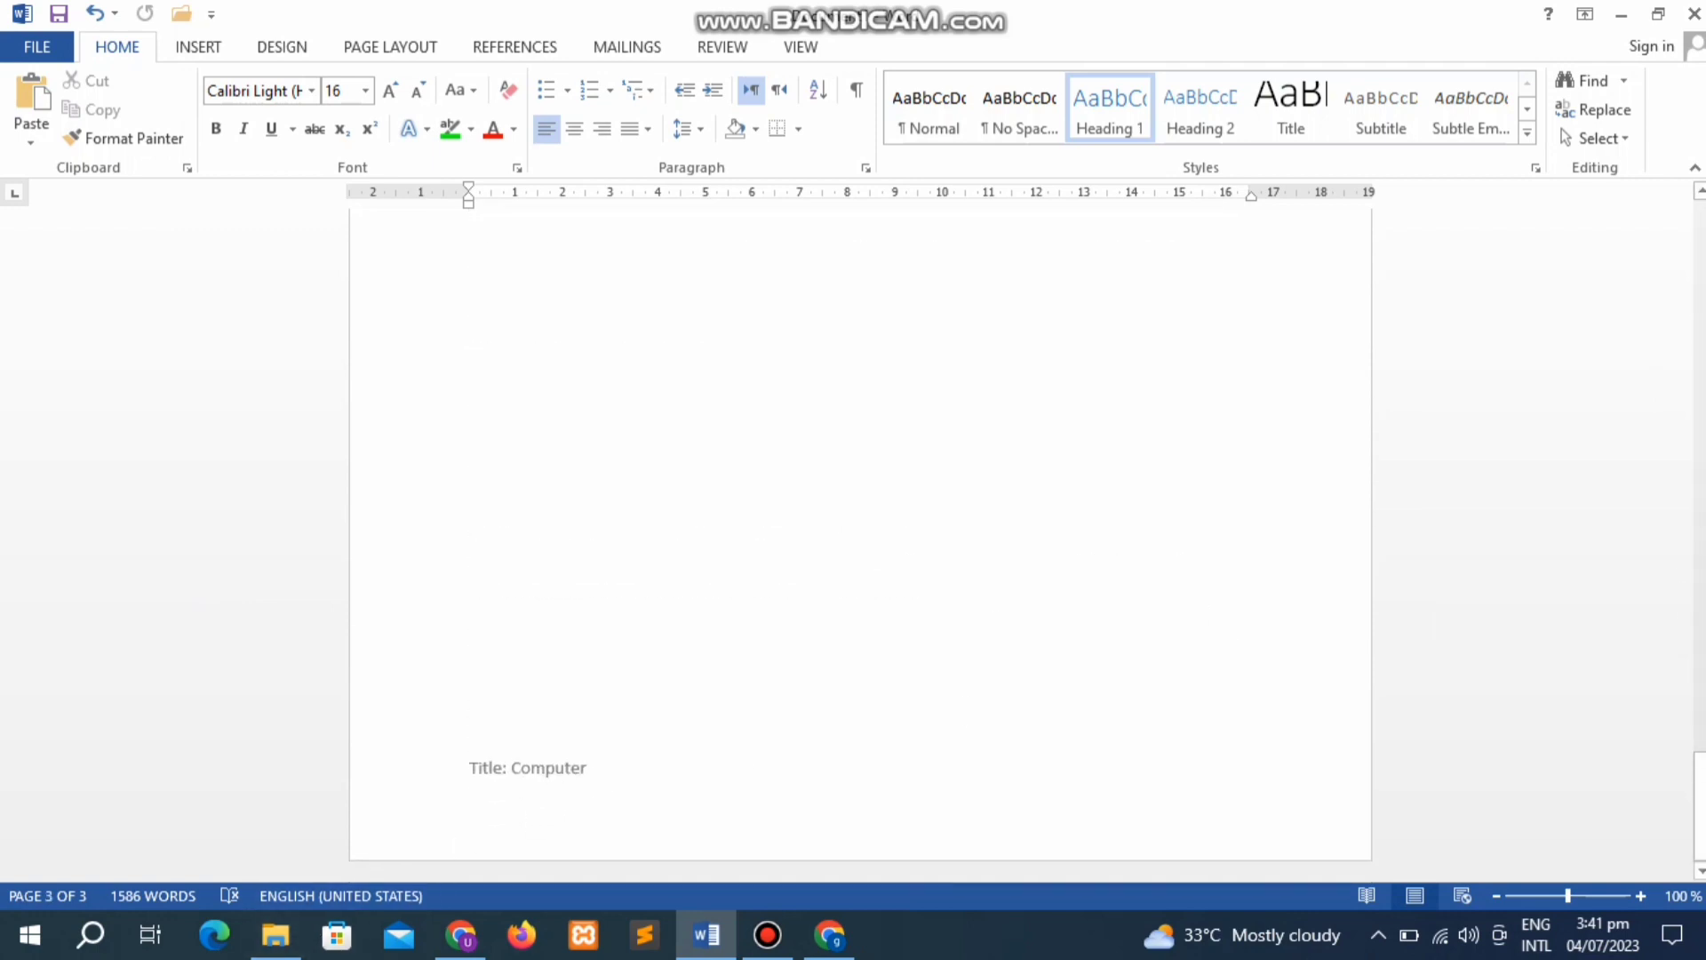
click(211, 49)
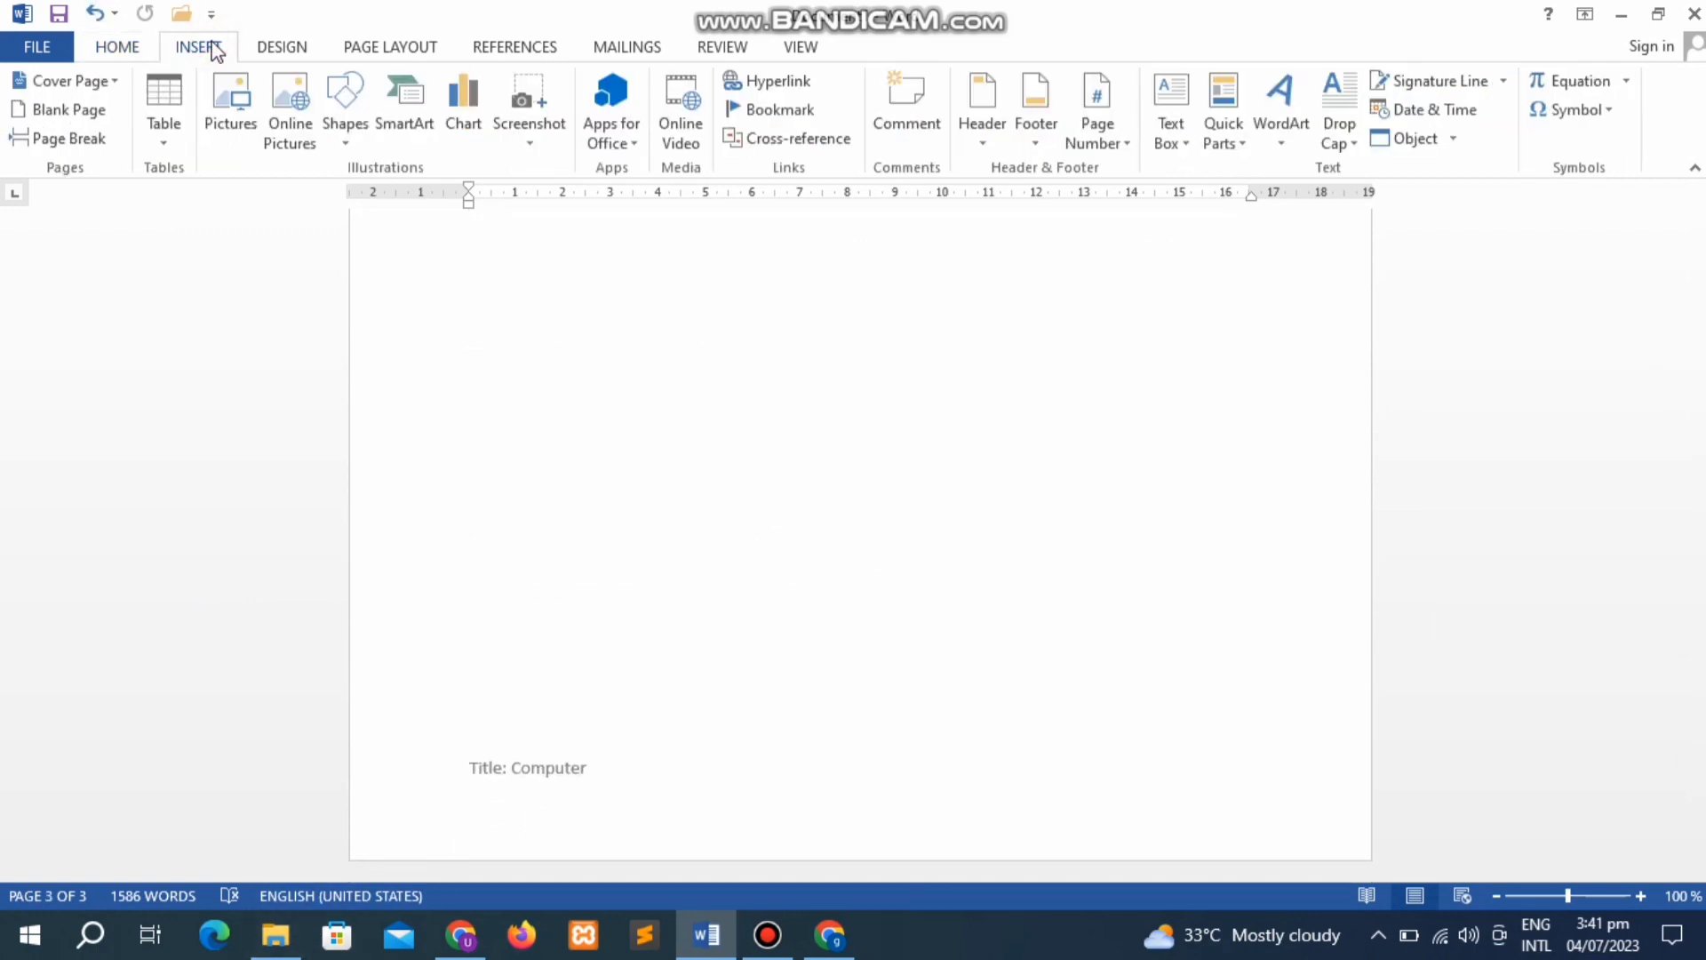
click(1043, 139)
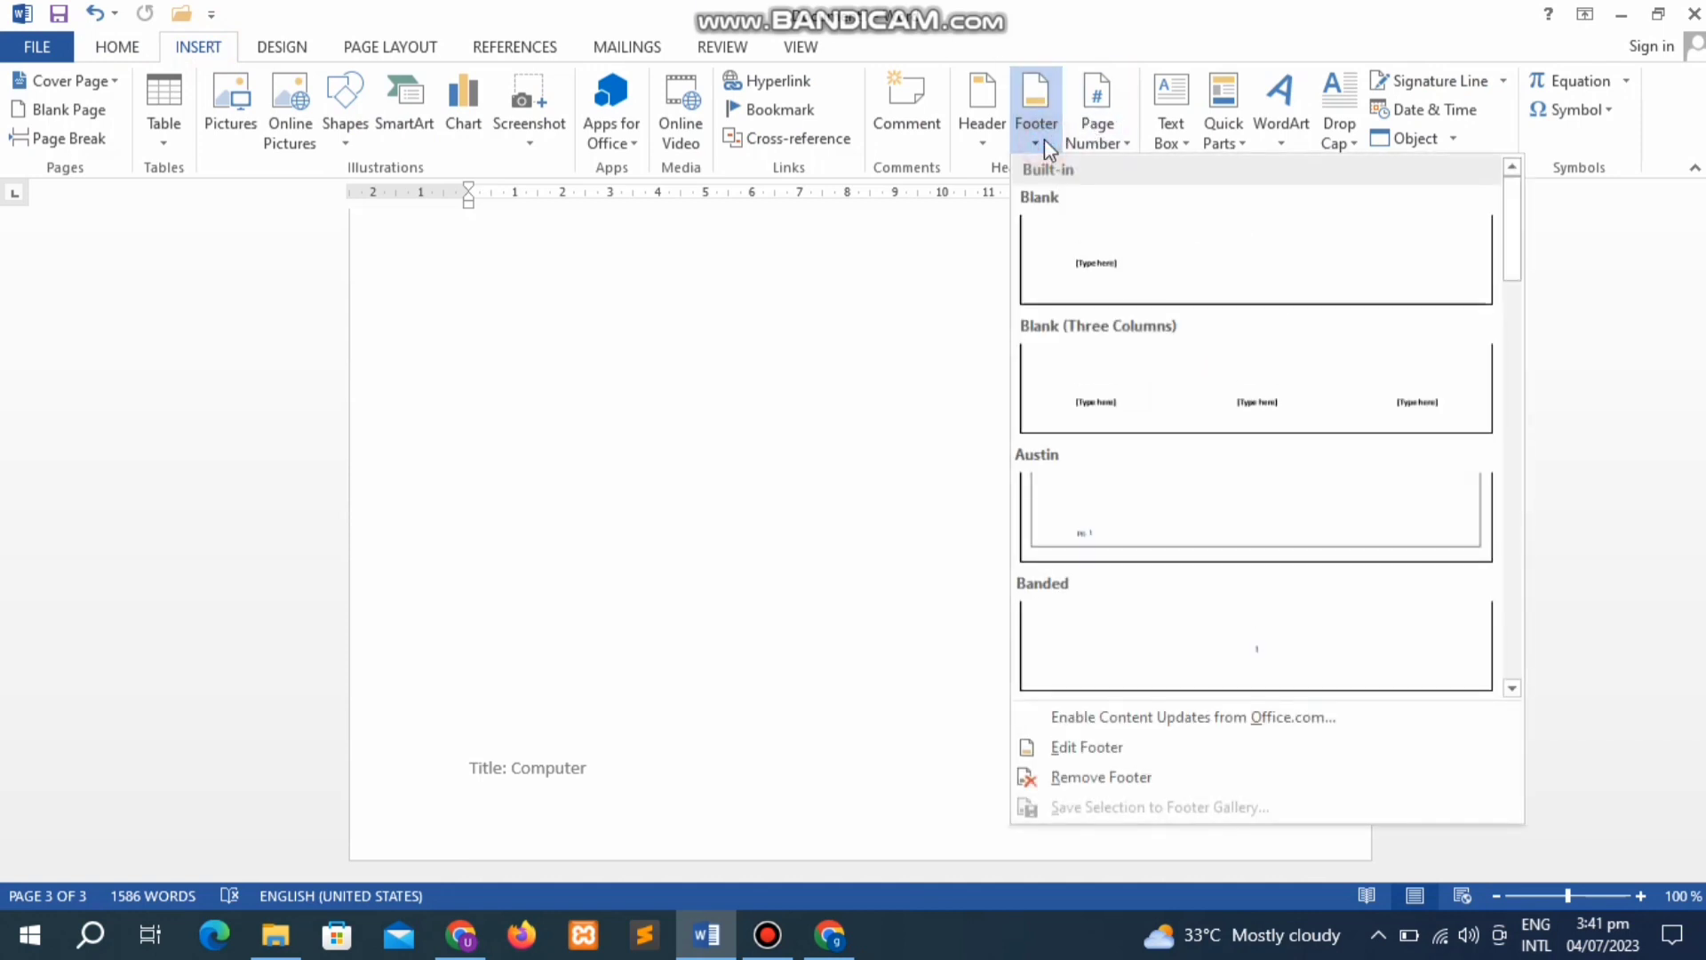
click(1084, 775)
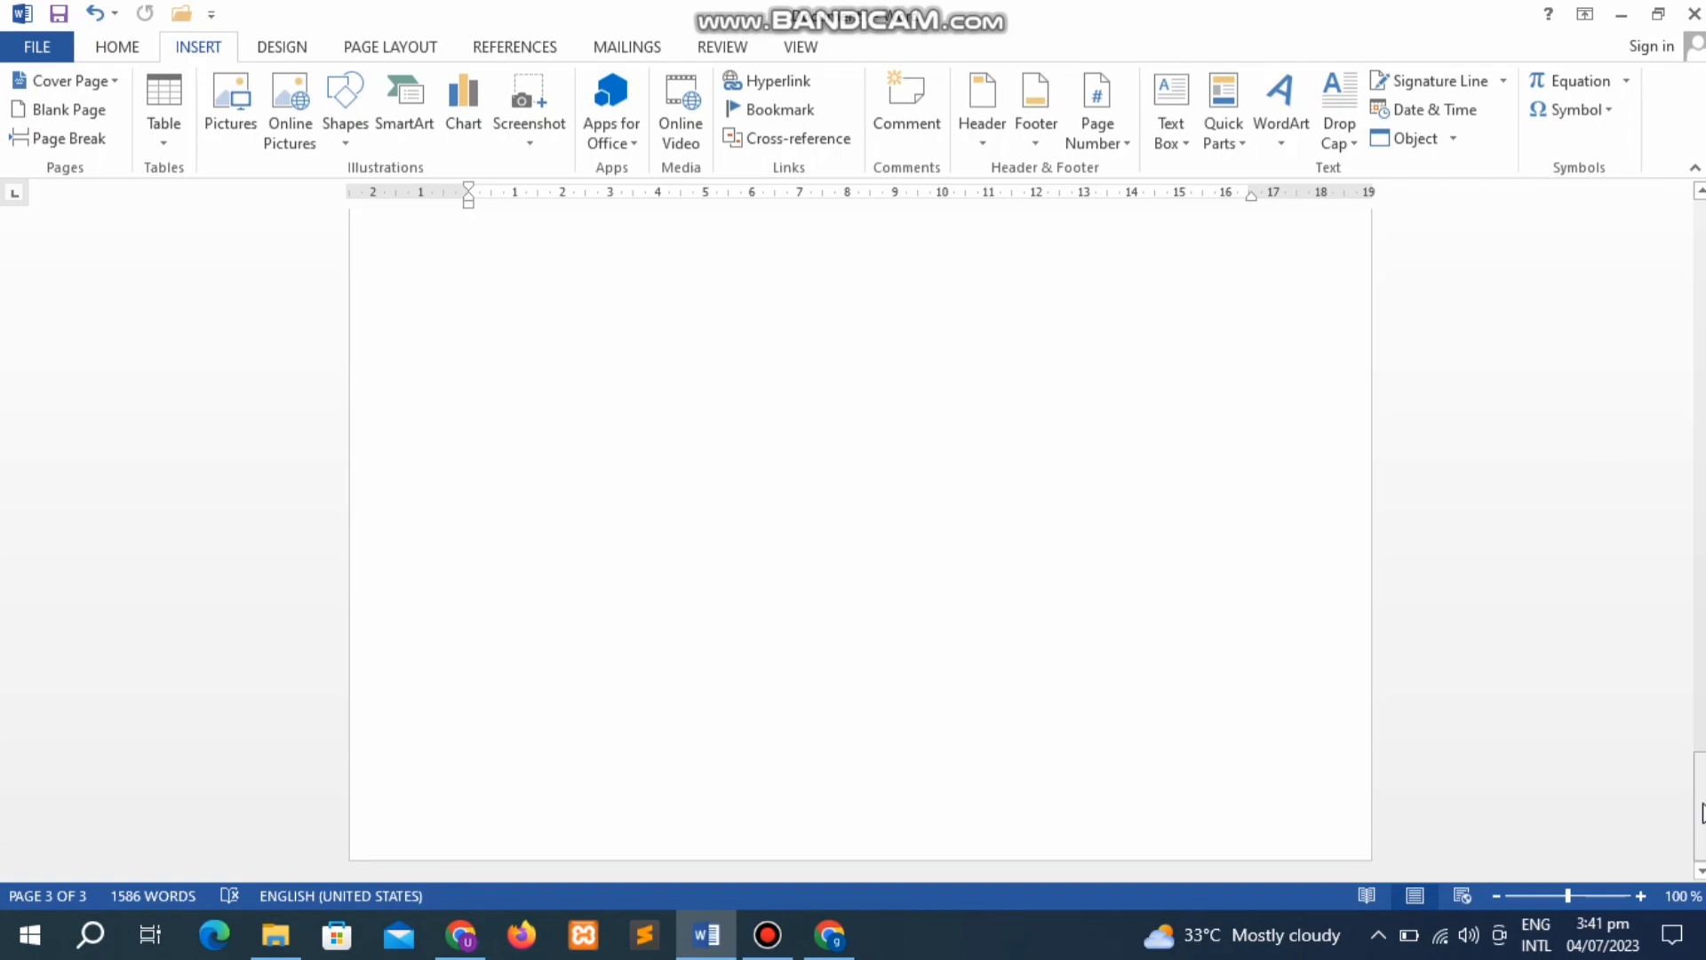
drag(1700, 810, 1697, 214)
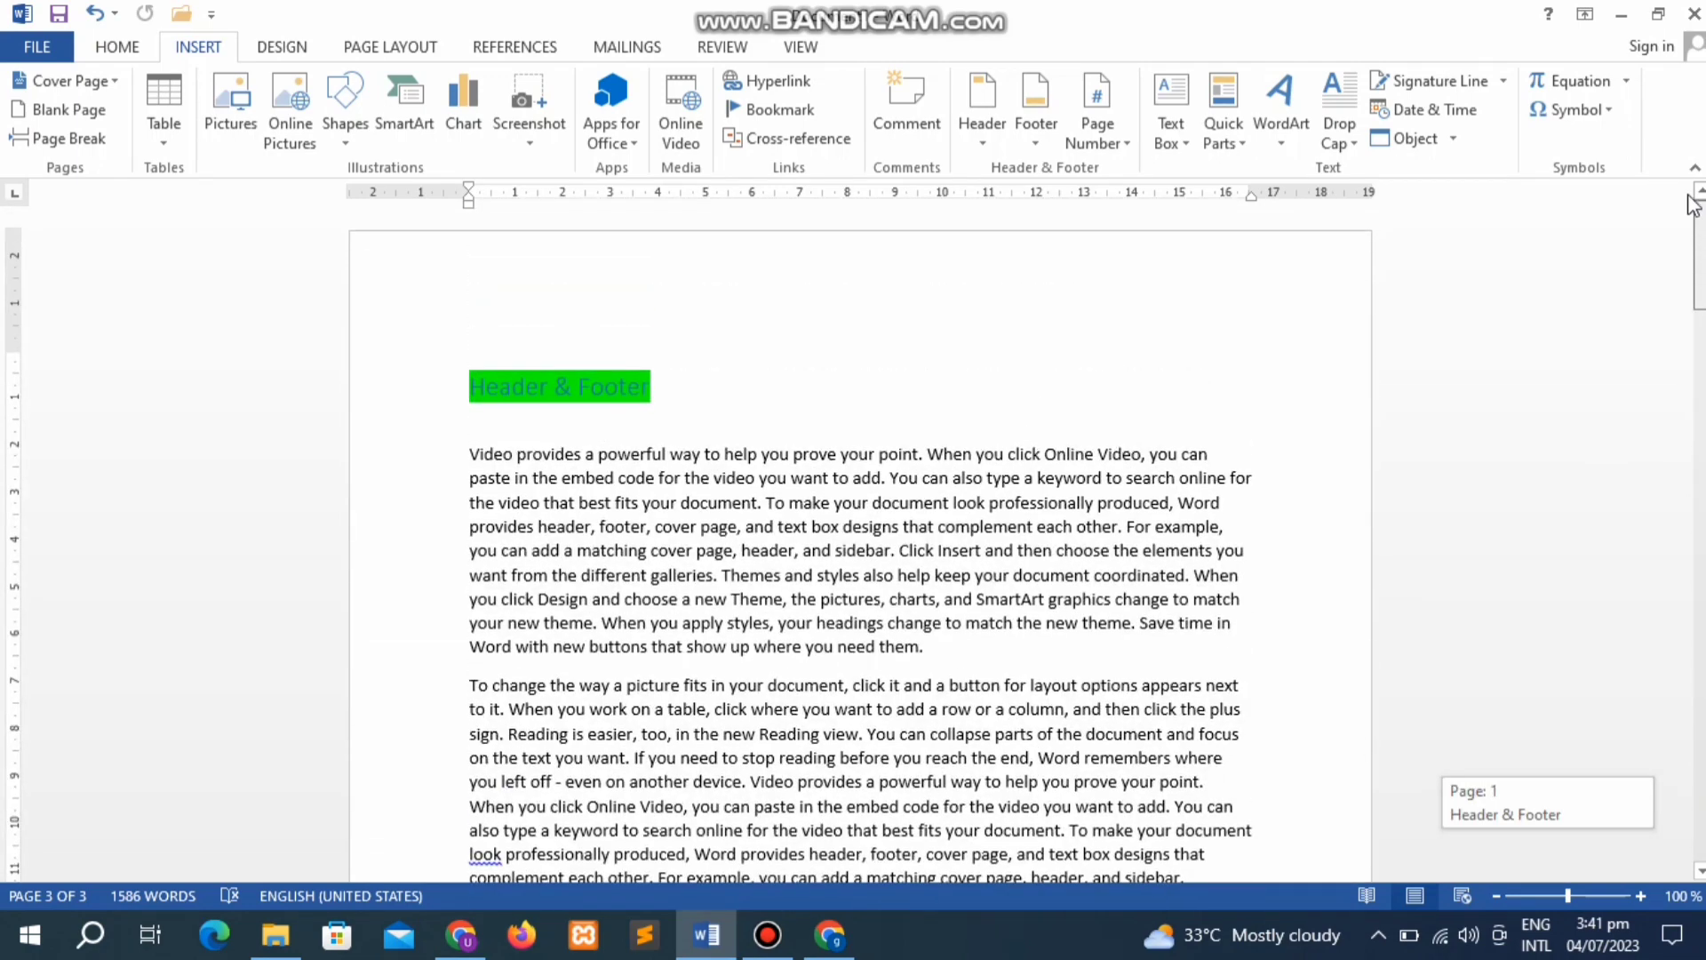
click(988, 138)
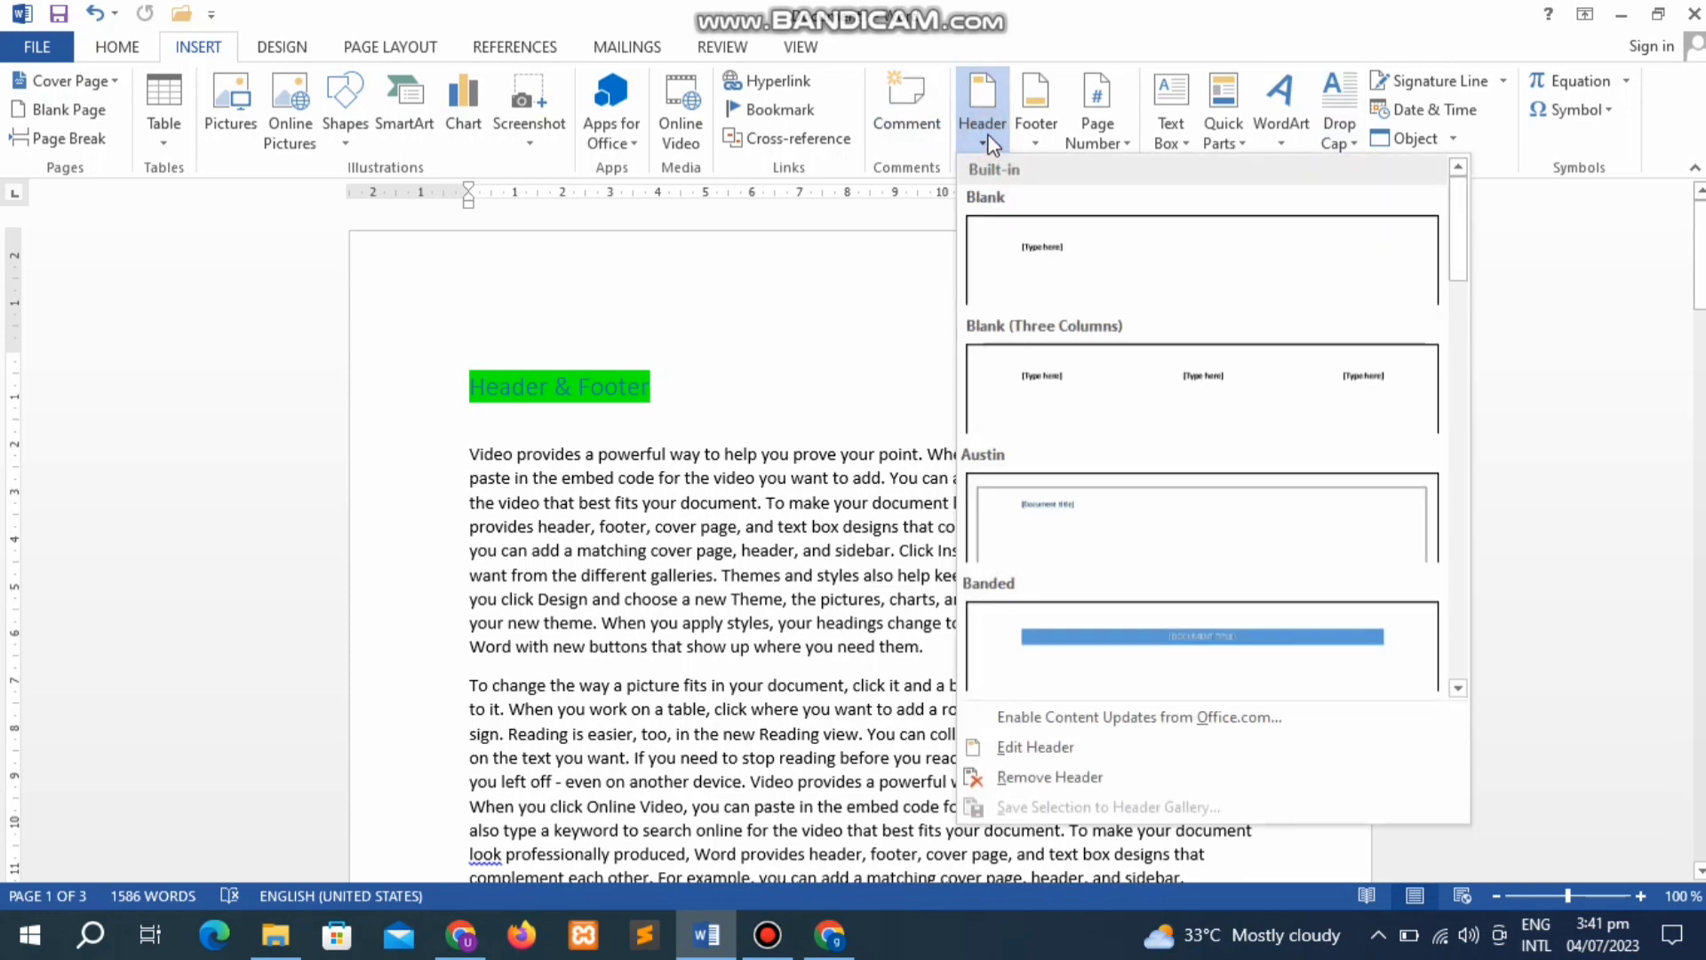
click(1033, 141)
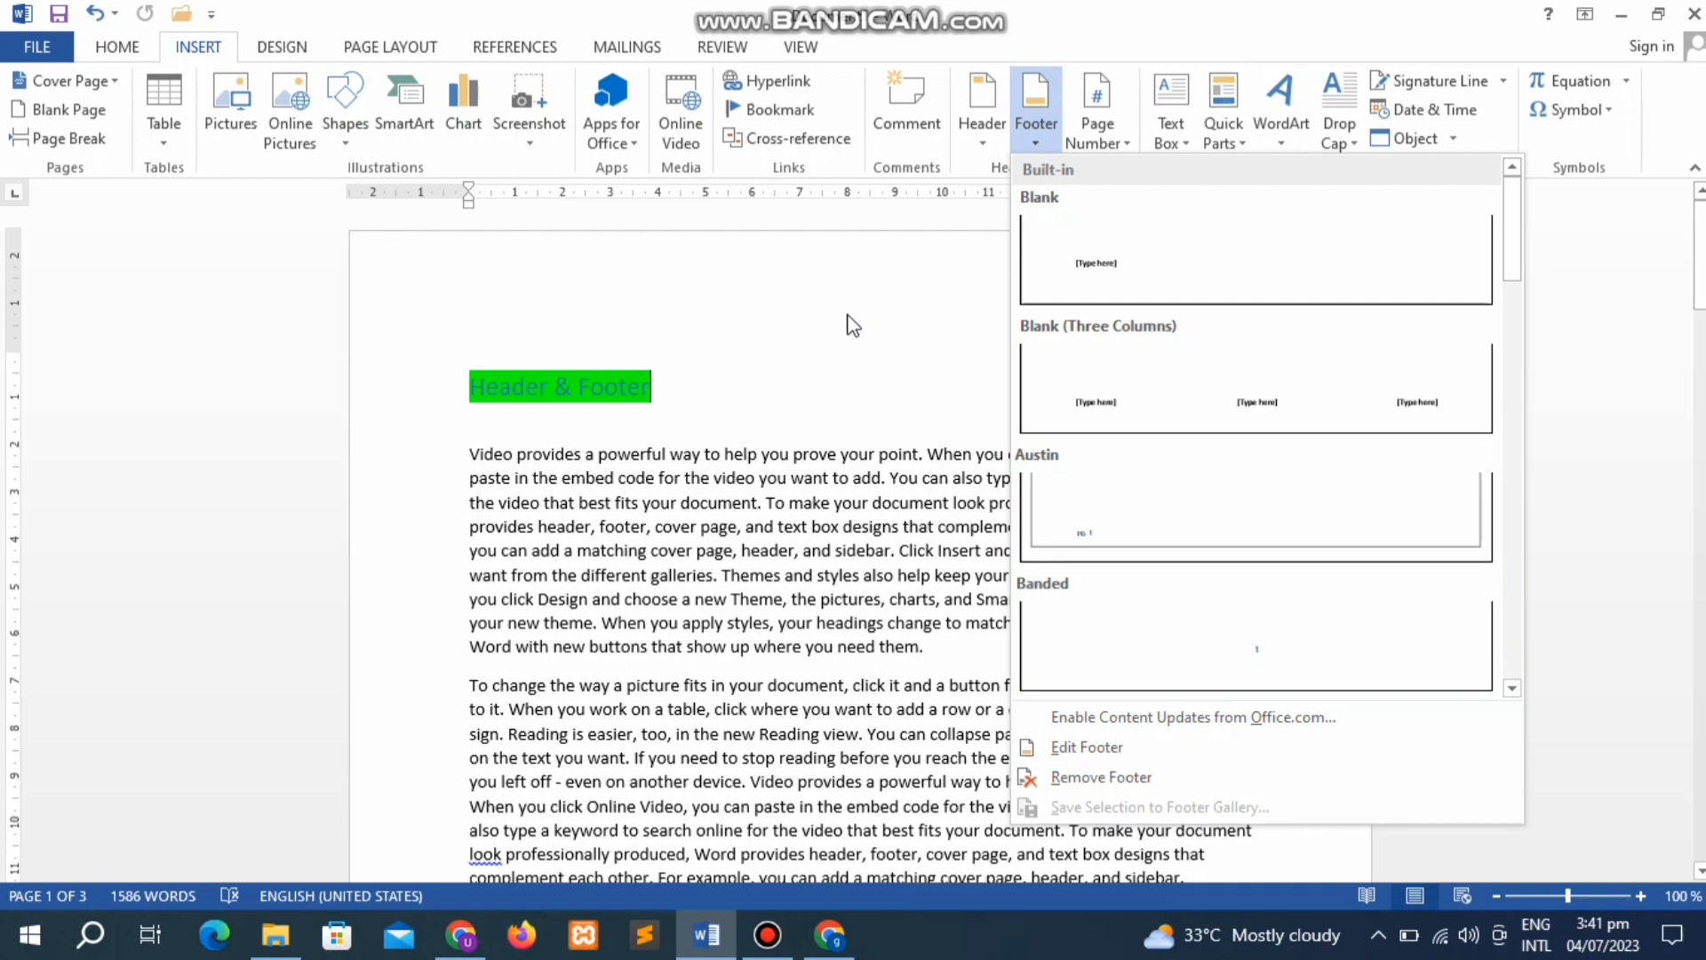
click(711, 277)
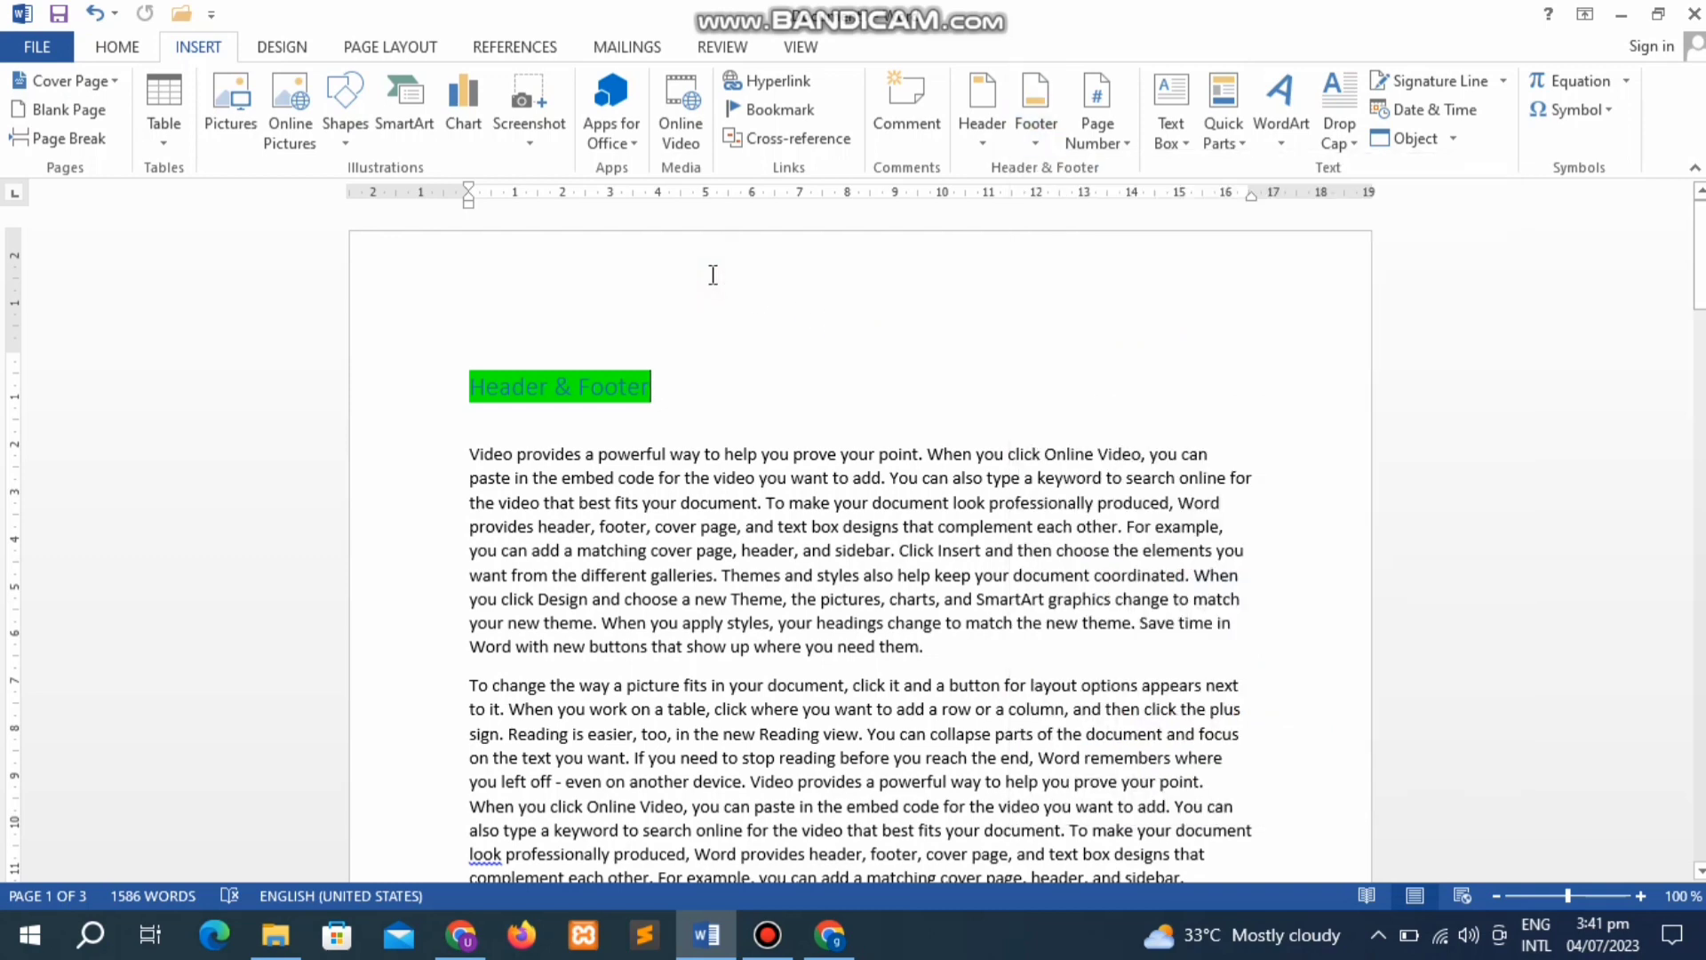
Step: Look over the Page Number options without inserting, then add ' and Page Number' after the heading
click(1091, 143)
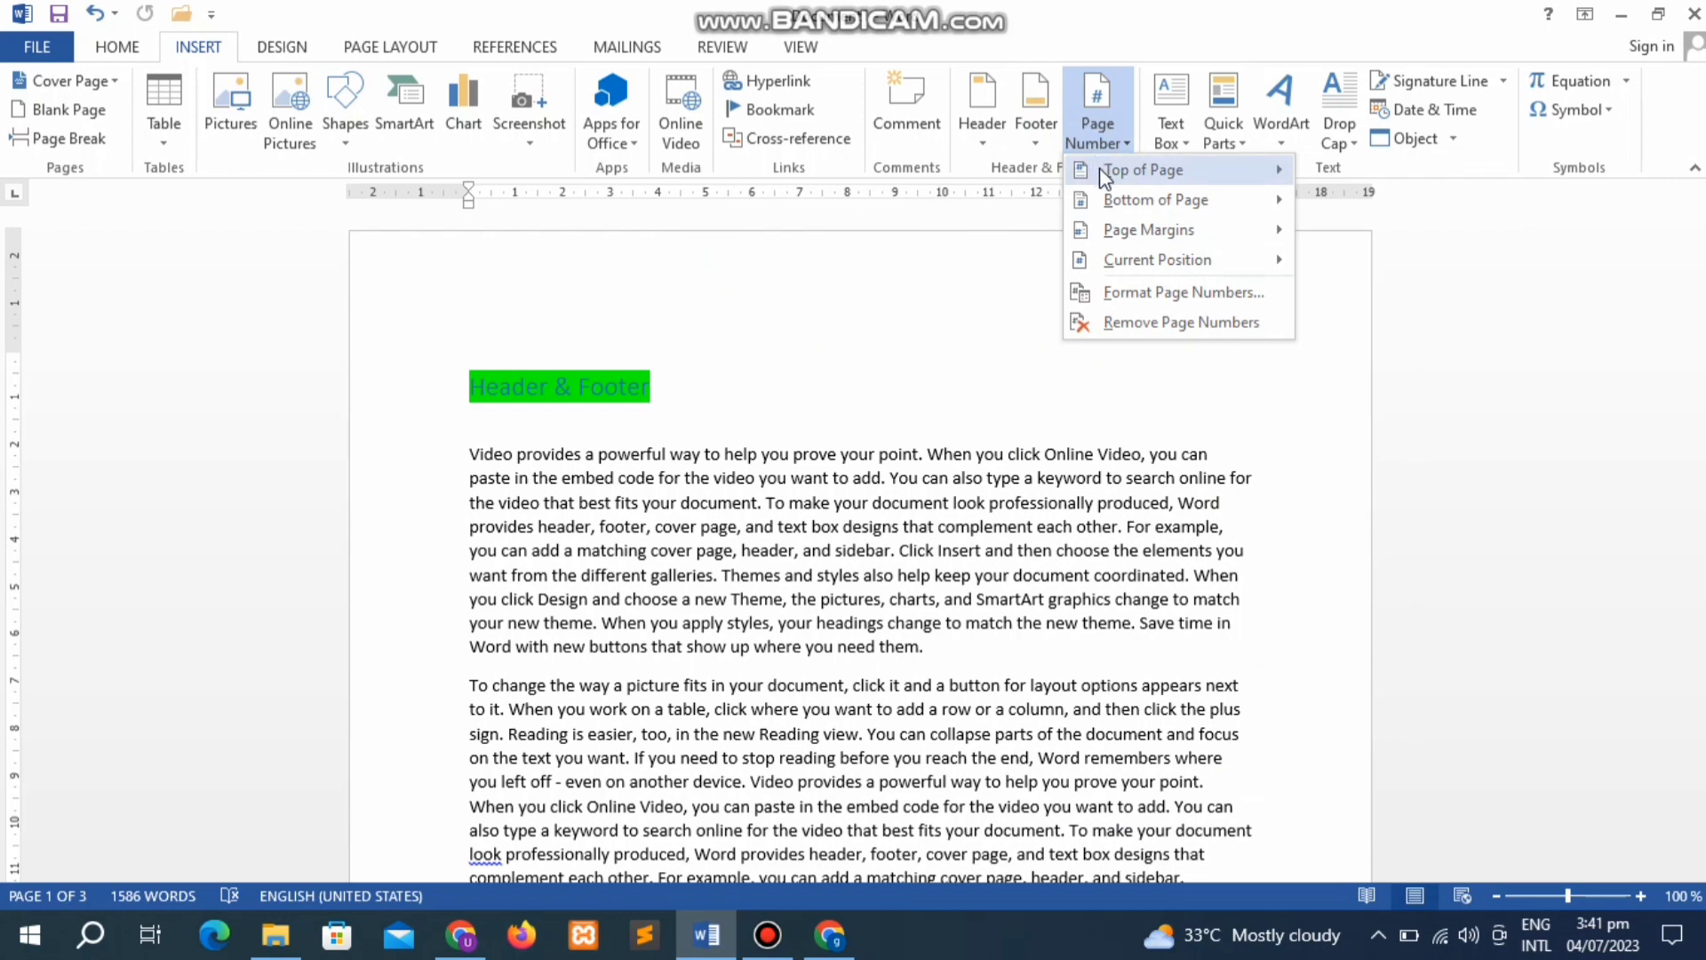
mouse_move(1143, 169)
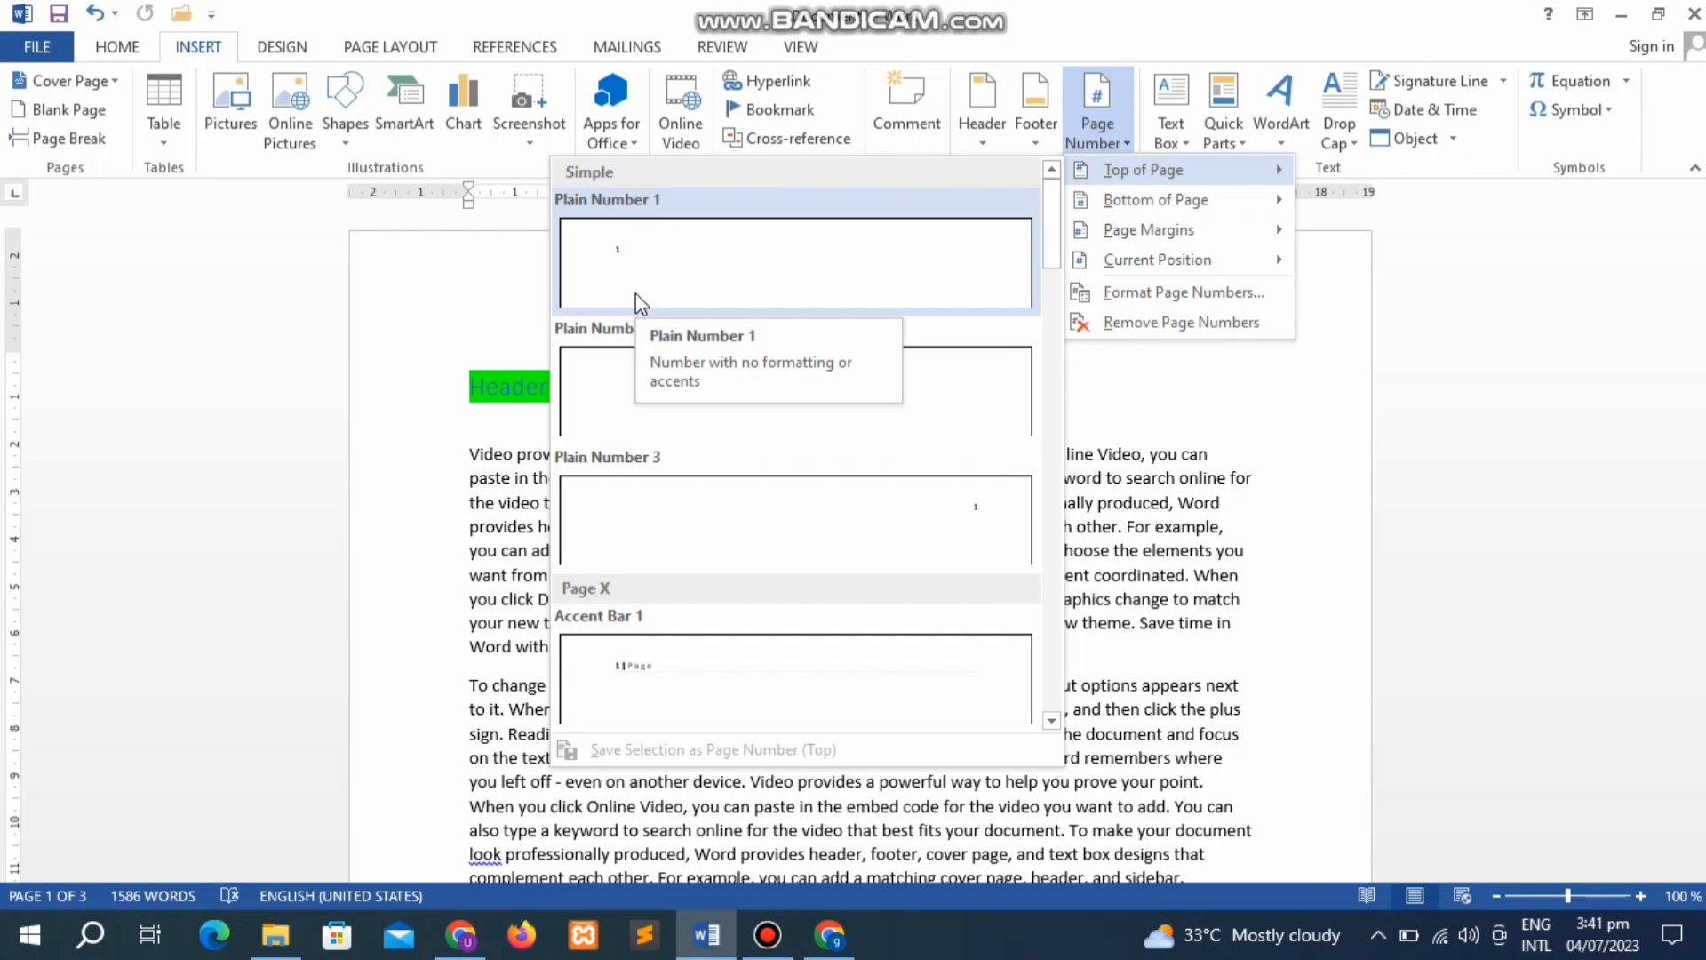
click(438, 338)
click(729, 397)
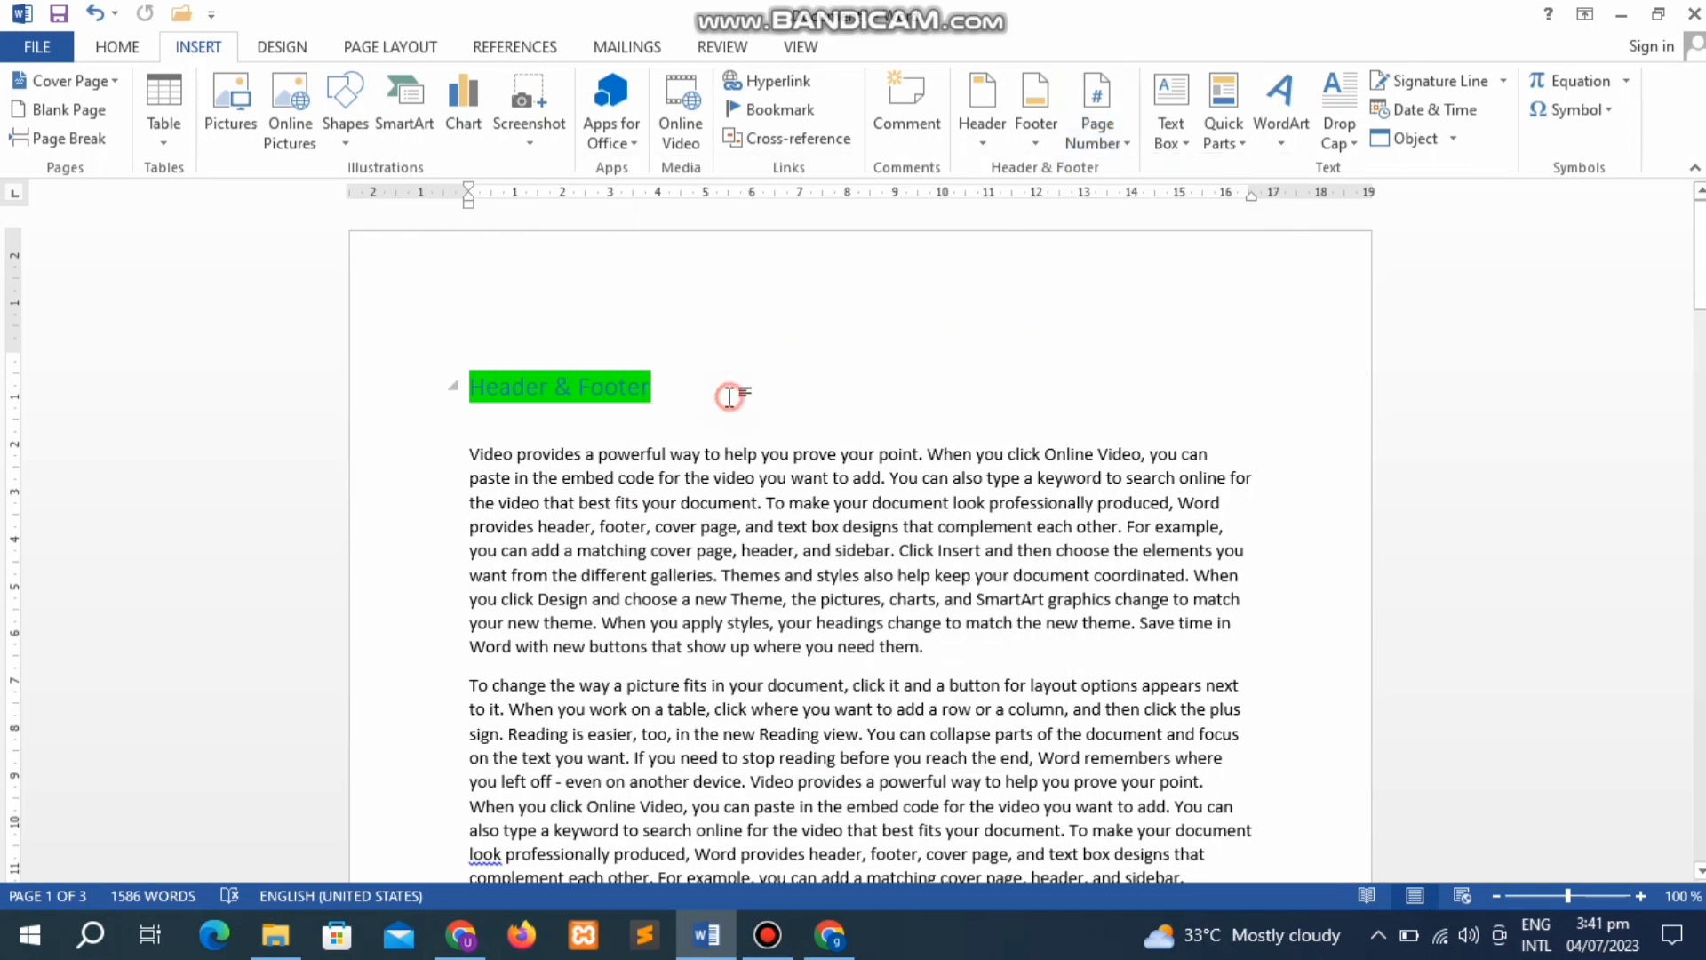
text( an)
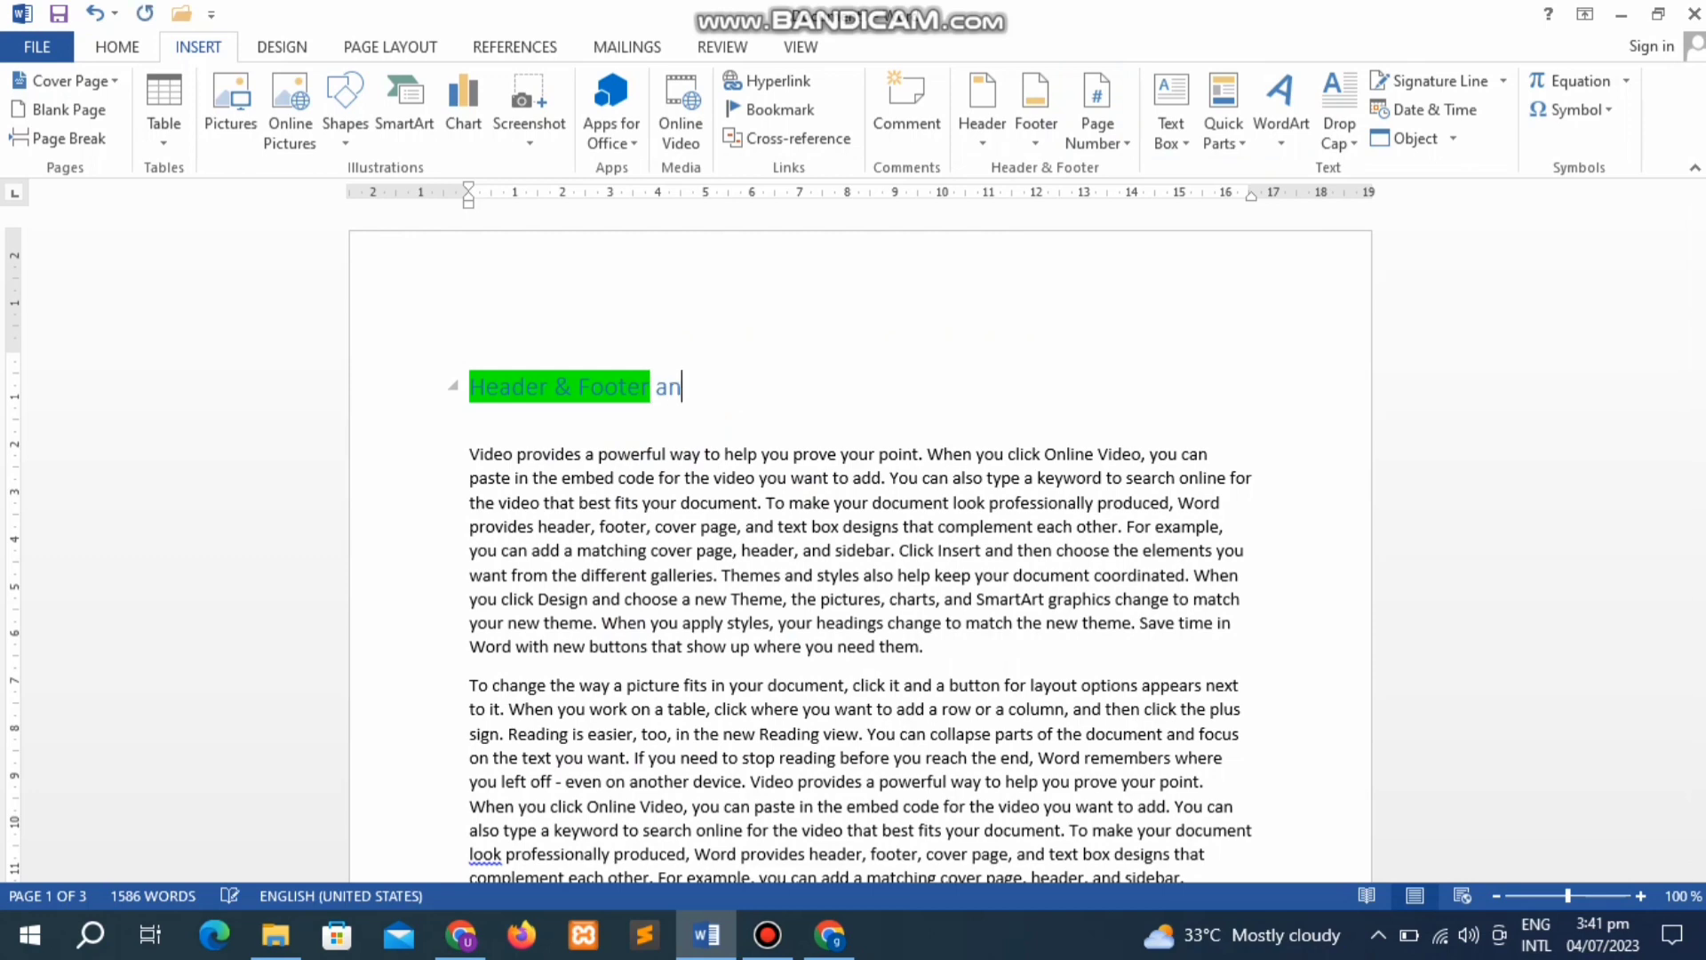
text(d Page N)
text(o)
text(umber)
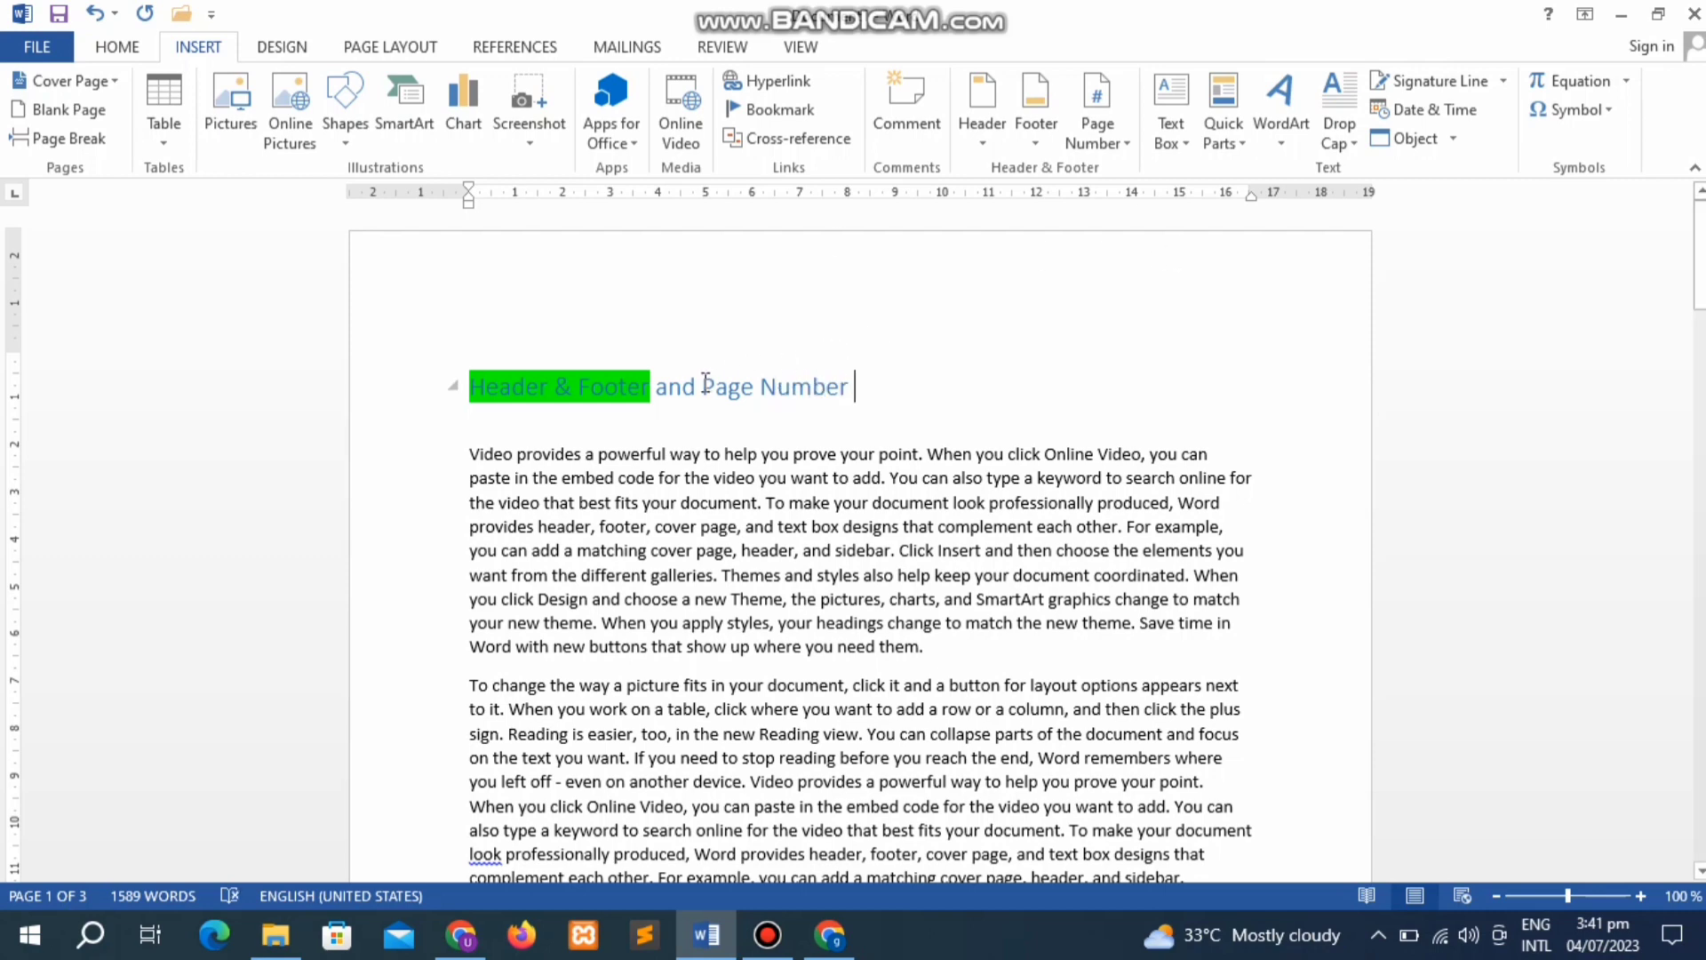
Step: Give the words 'Page Number' in the heading a turquoise text highlight
drag(703, 384, 834, 379)
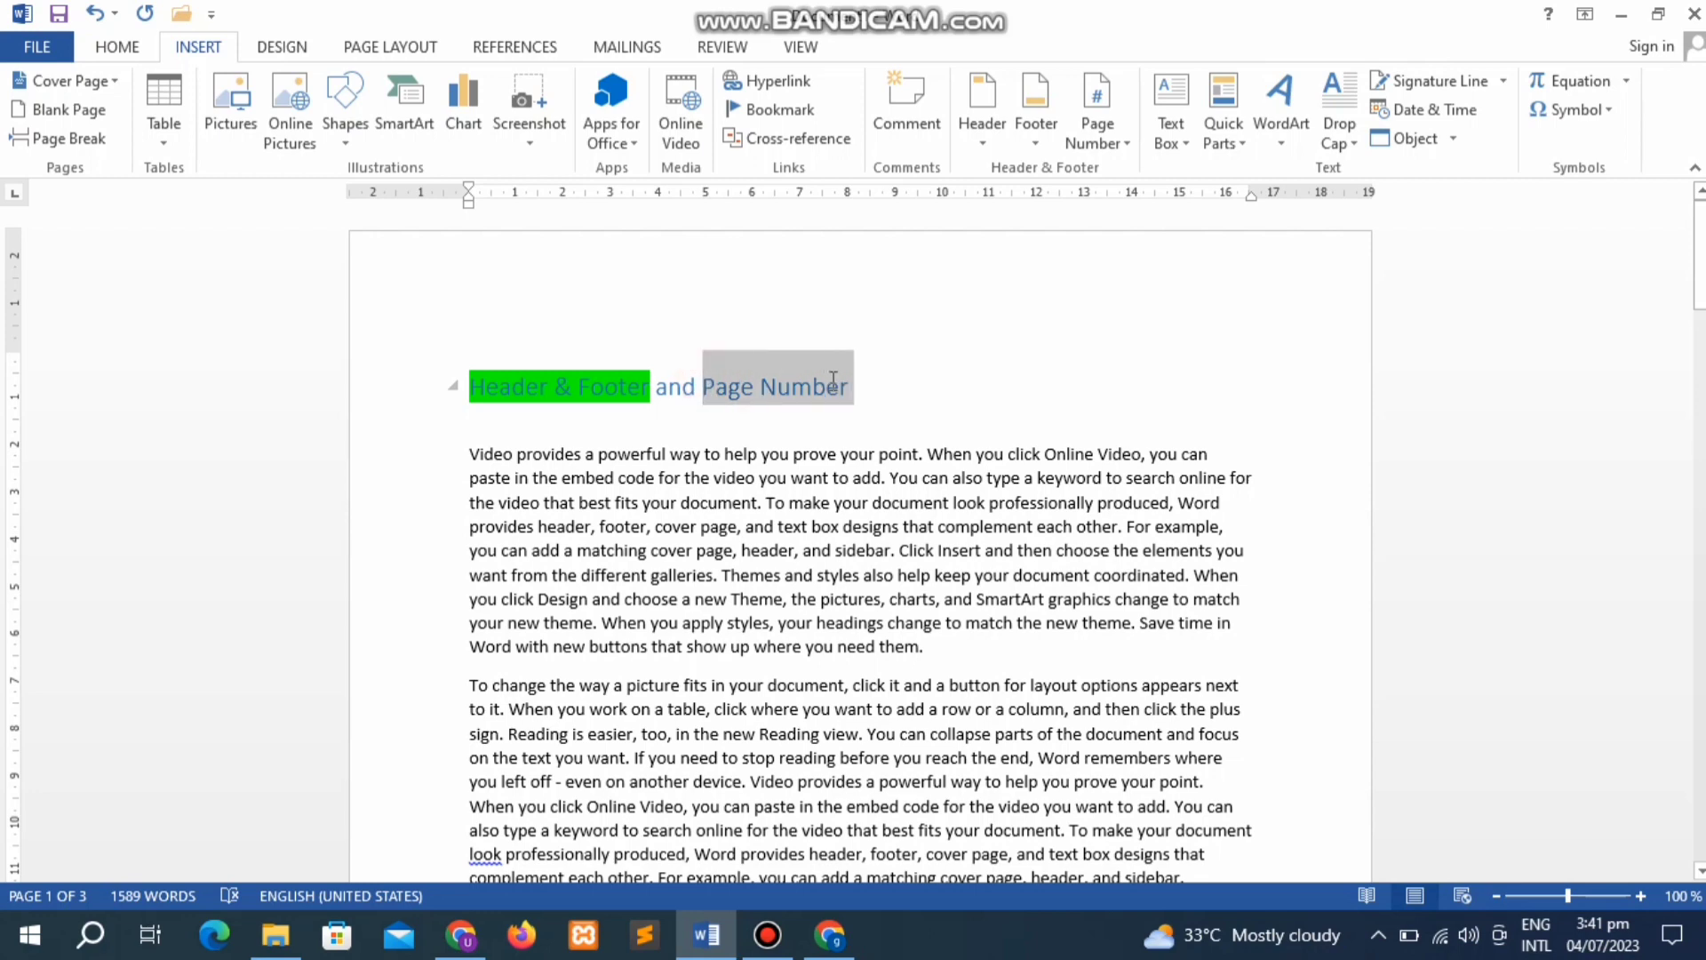
click(124, 48)
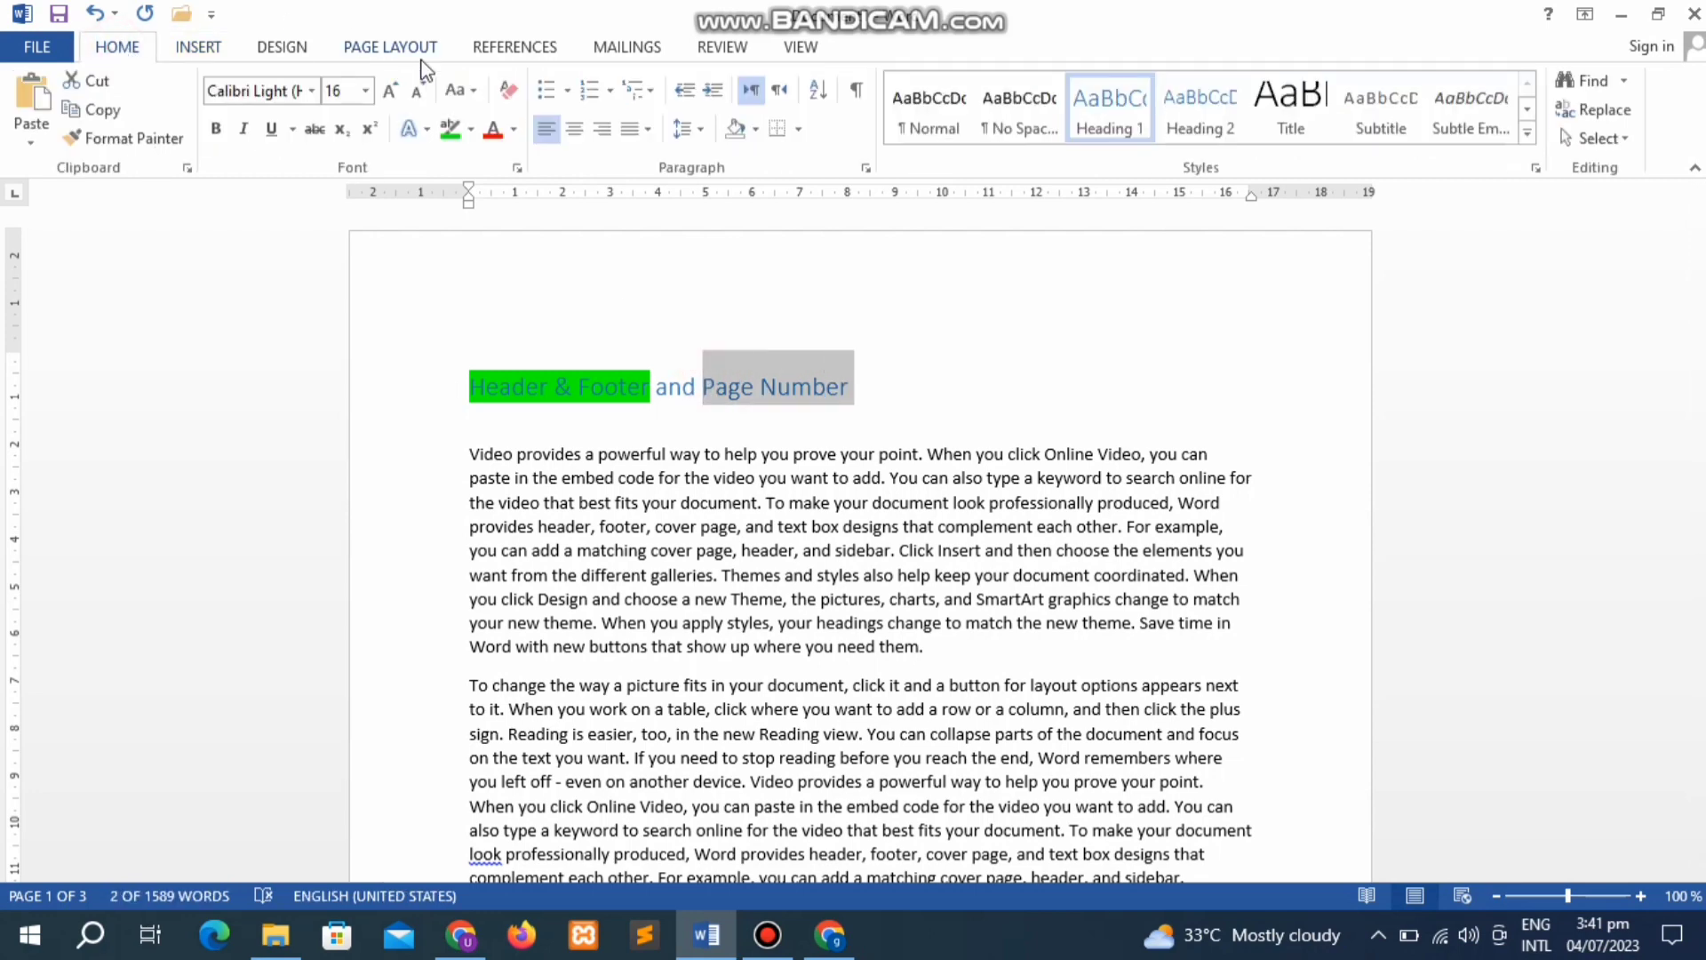
click(471, 129)
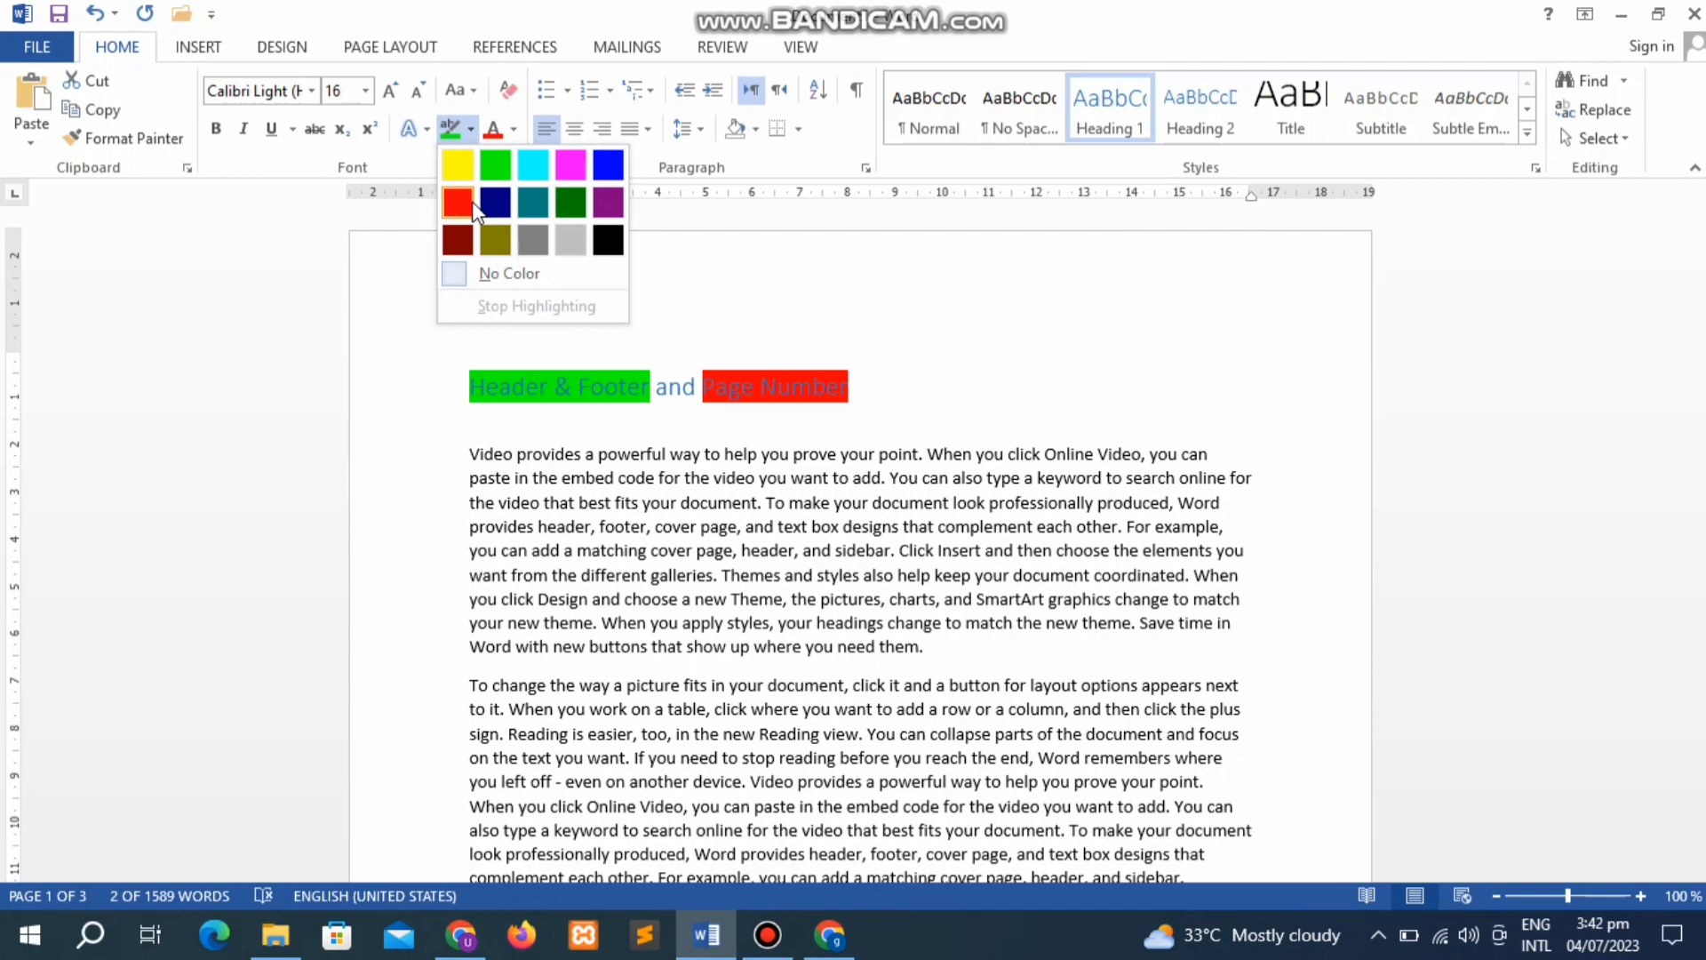
click(549, 165)
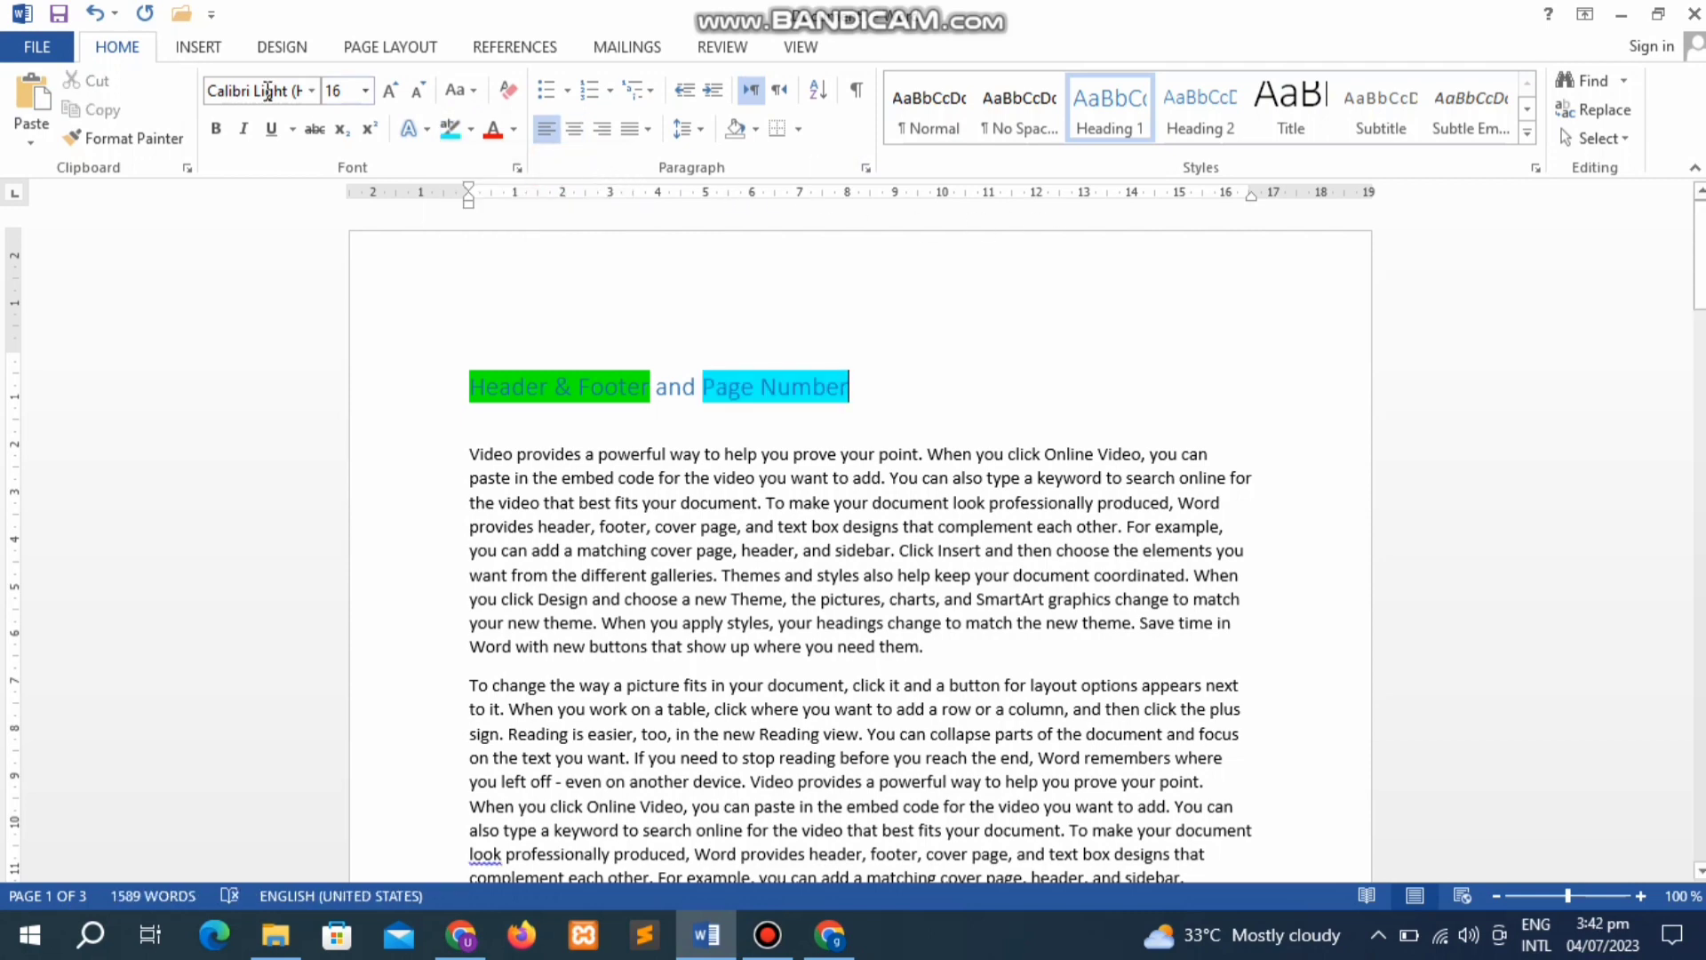
click(220, 51)
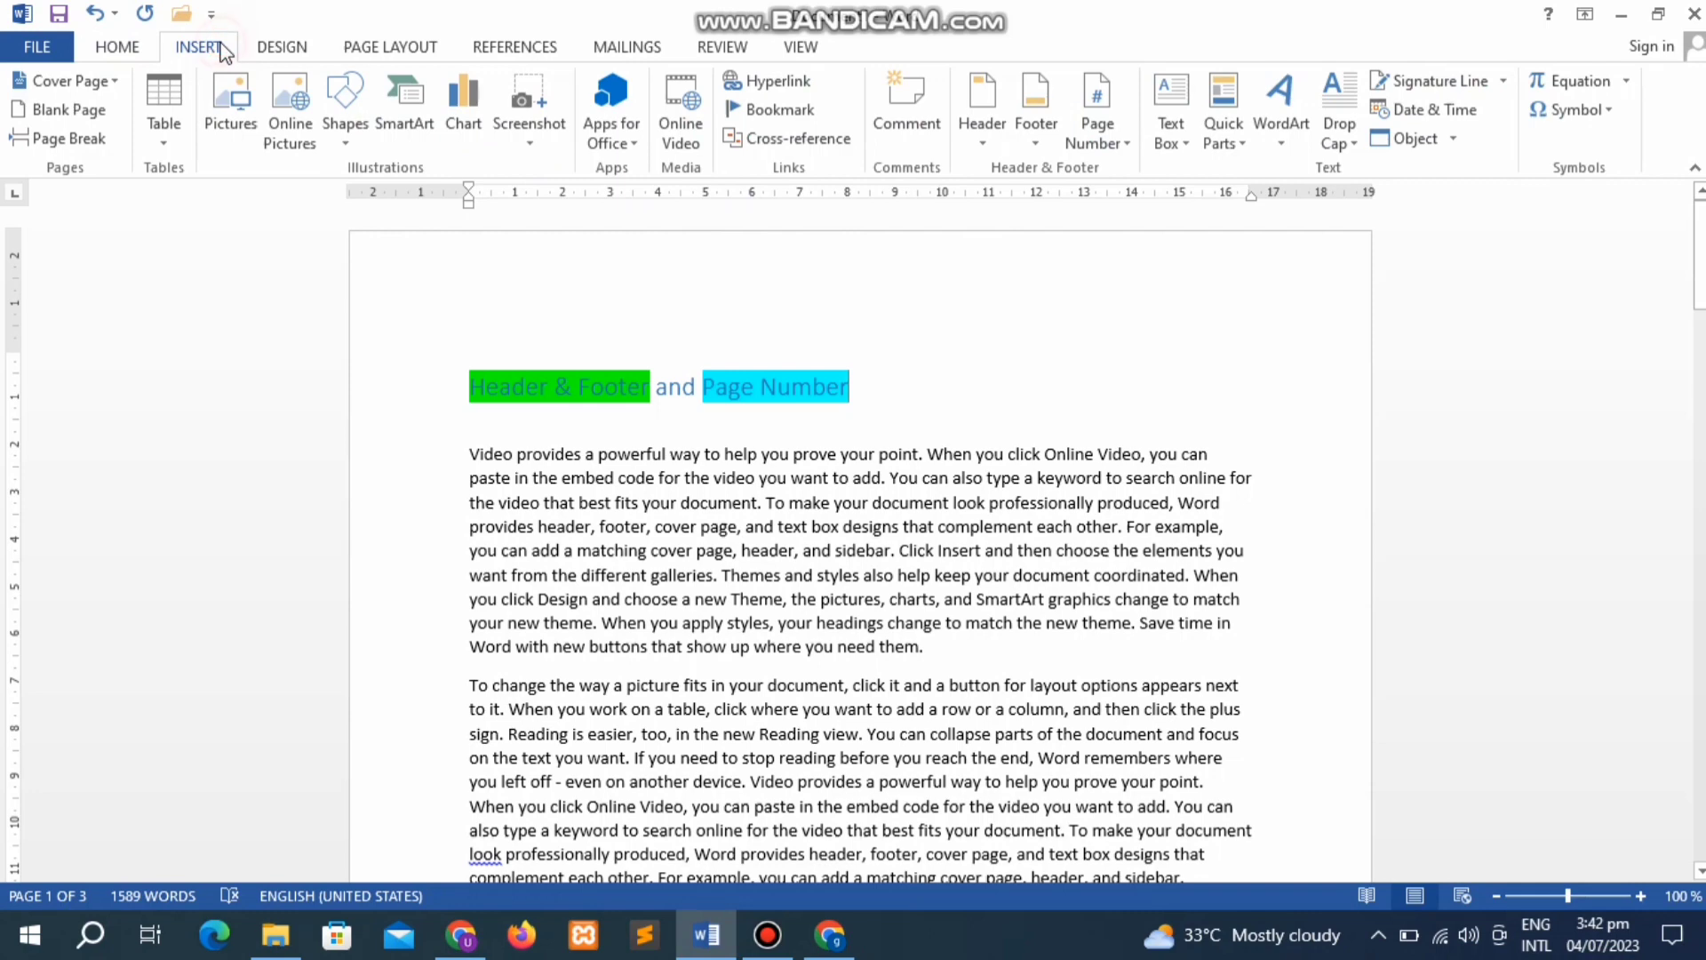
Step: Insert Plain Number 1 page numbers at the top left of each page, then check page 2
click(1126, 153)
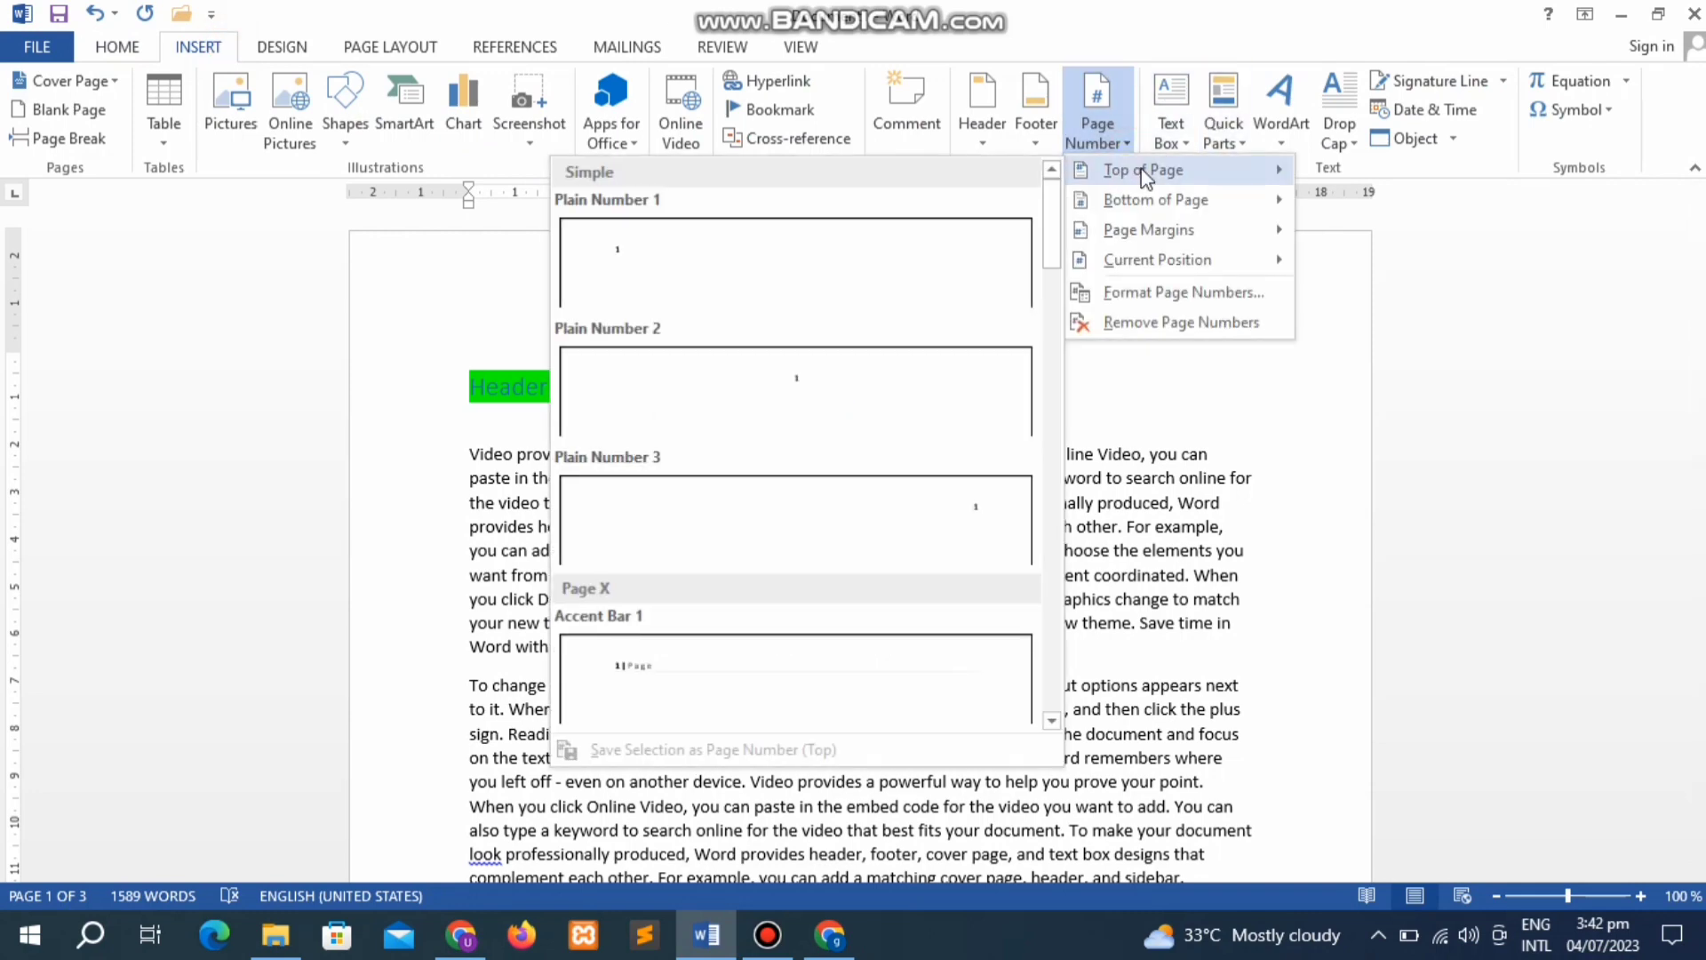
click(611, 280)
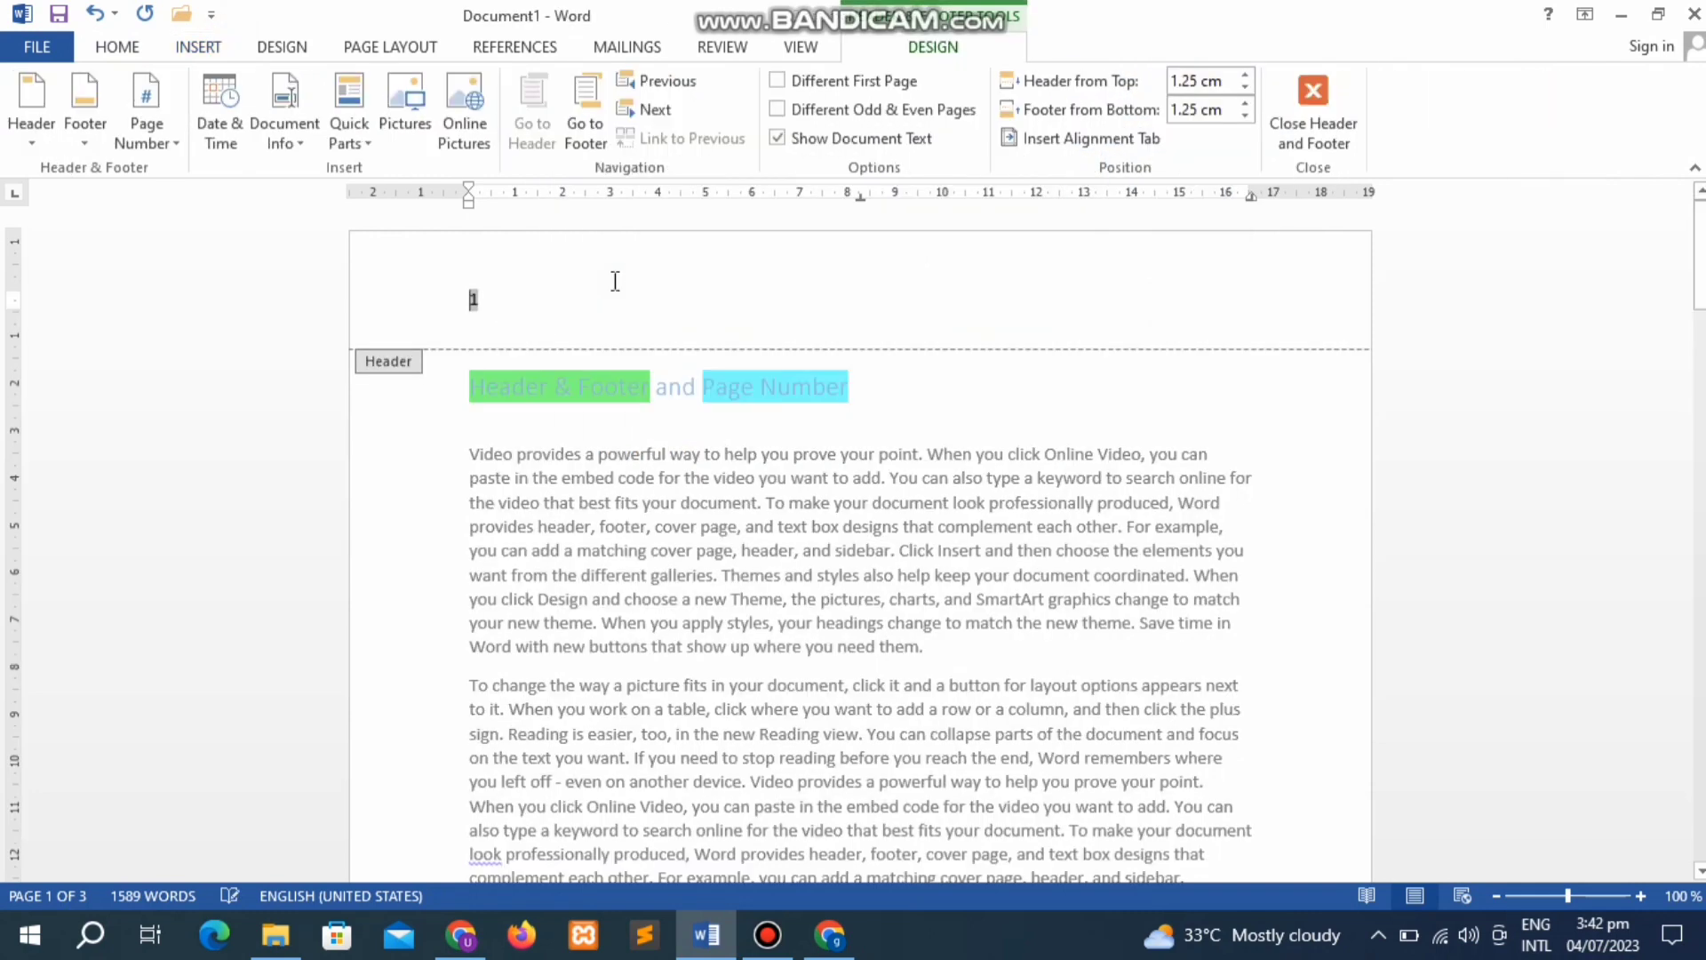
click(1315, 120)
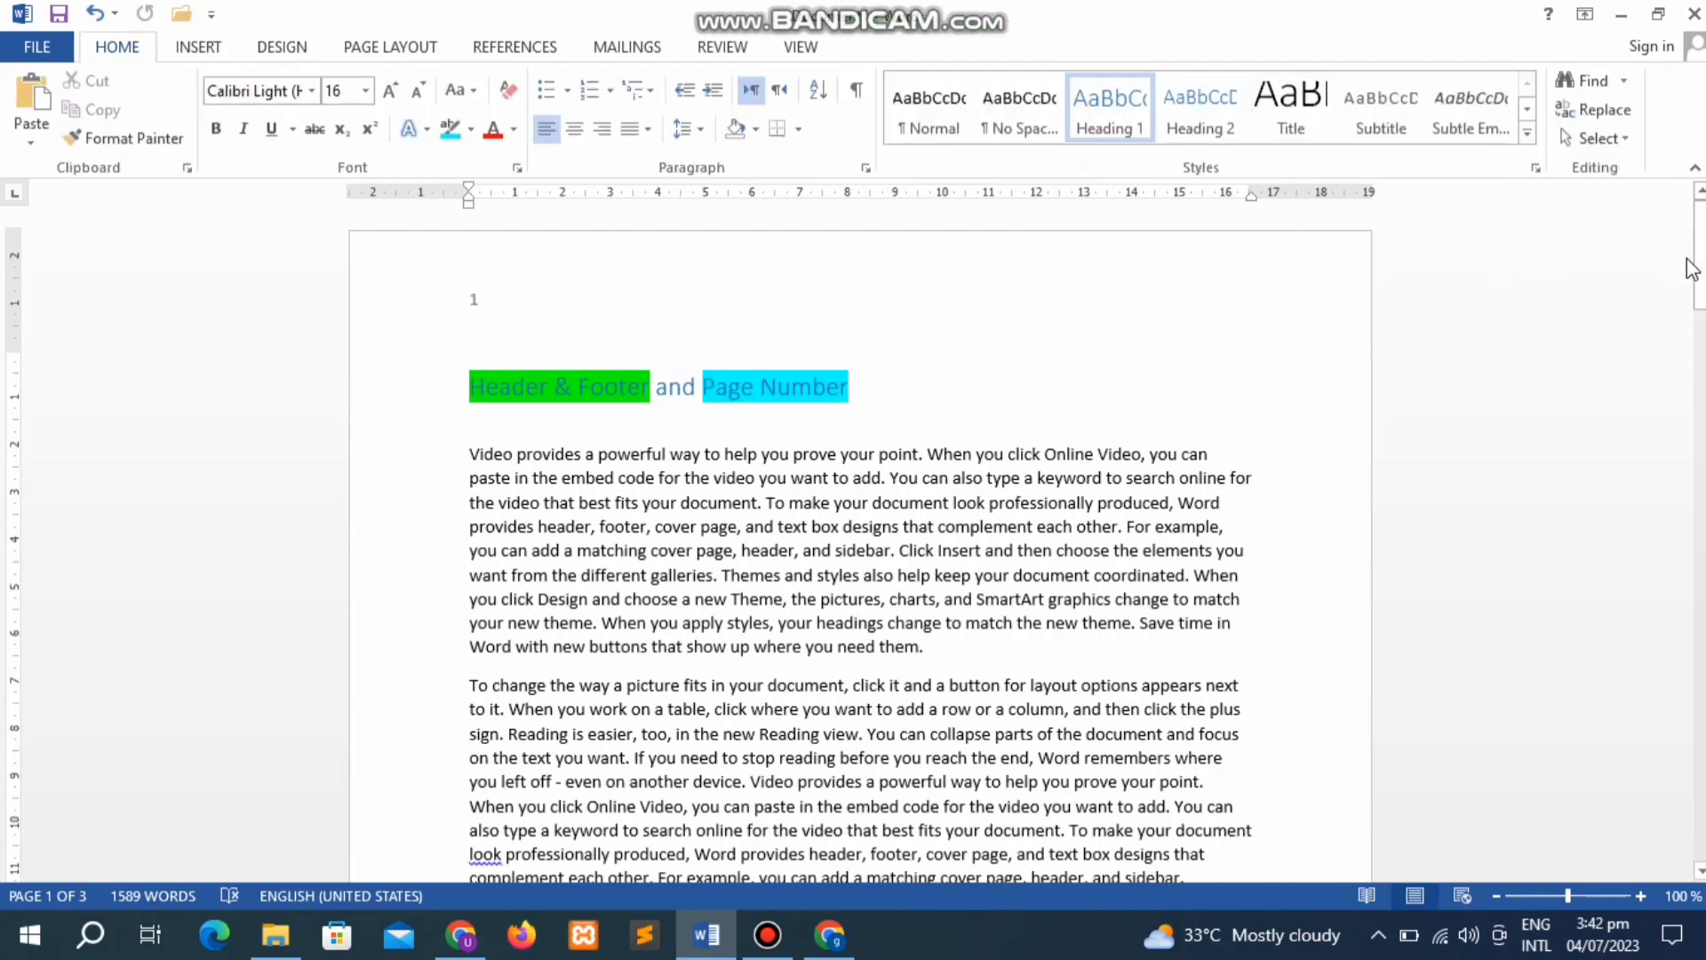
drag(1699, 263, 1699, 414)
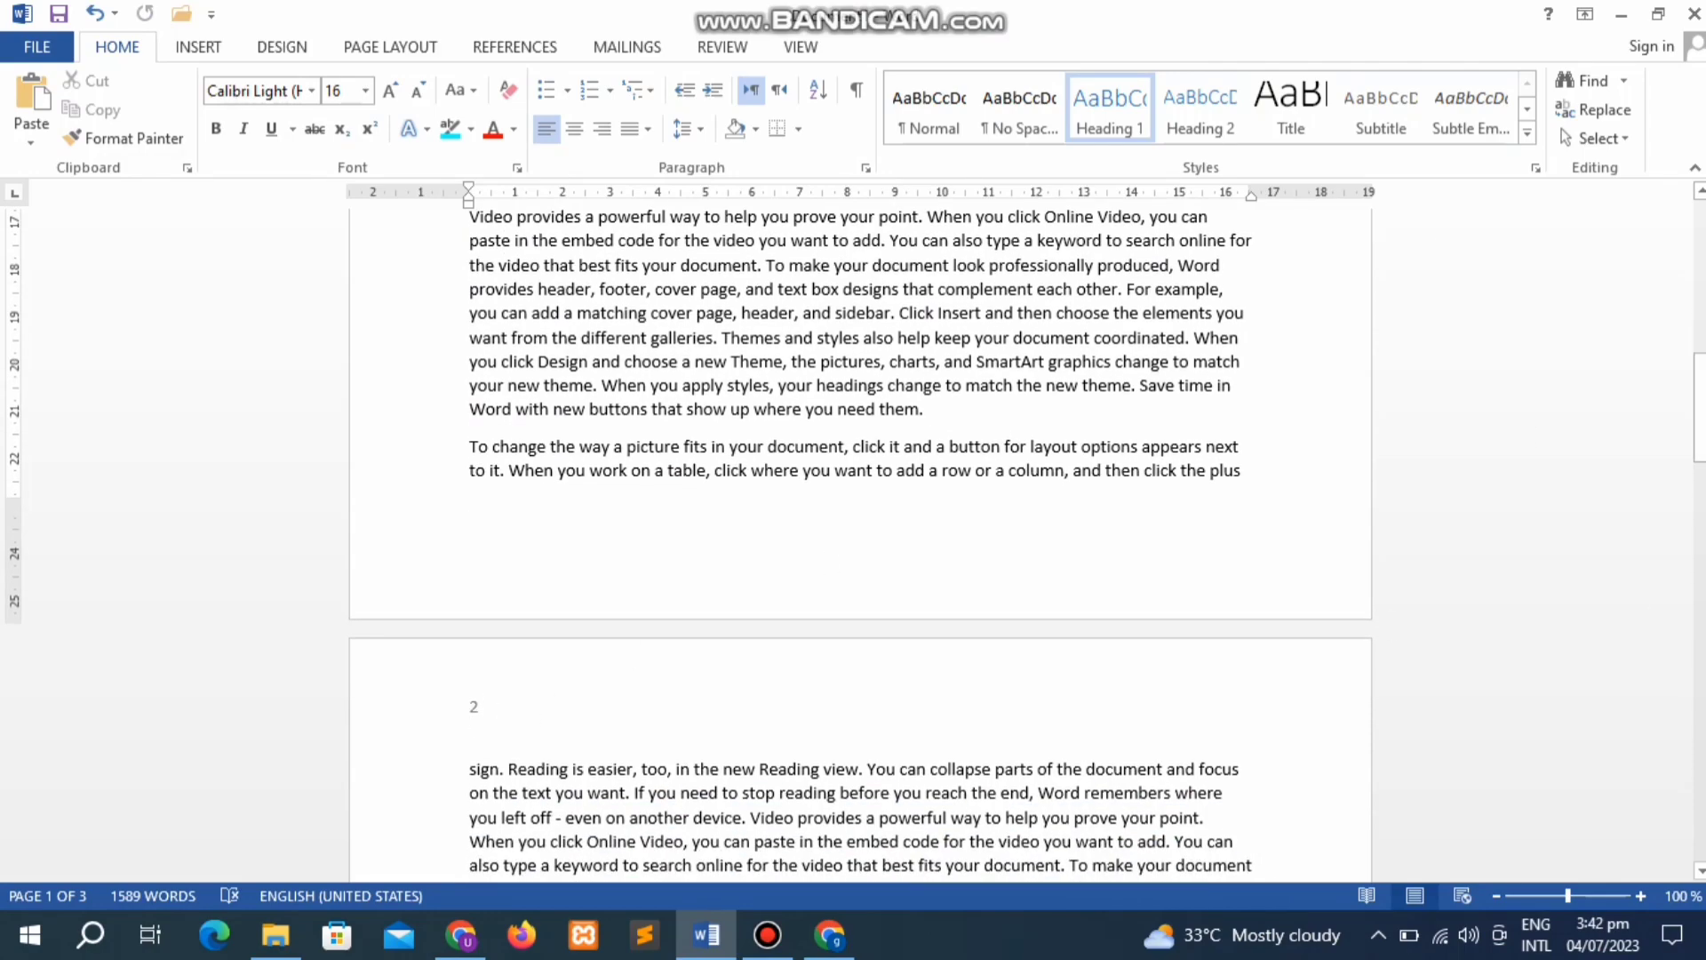
mouse_move(1699, 408)
mouse_down()
mouse_move(1699, 648)
mouse_move(1680, 230)
mouse_up()
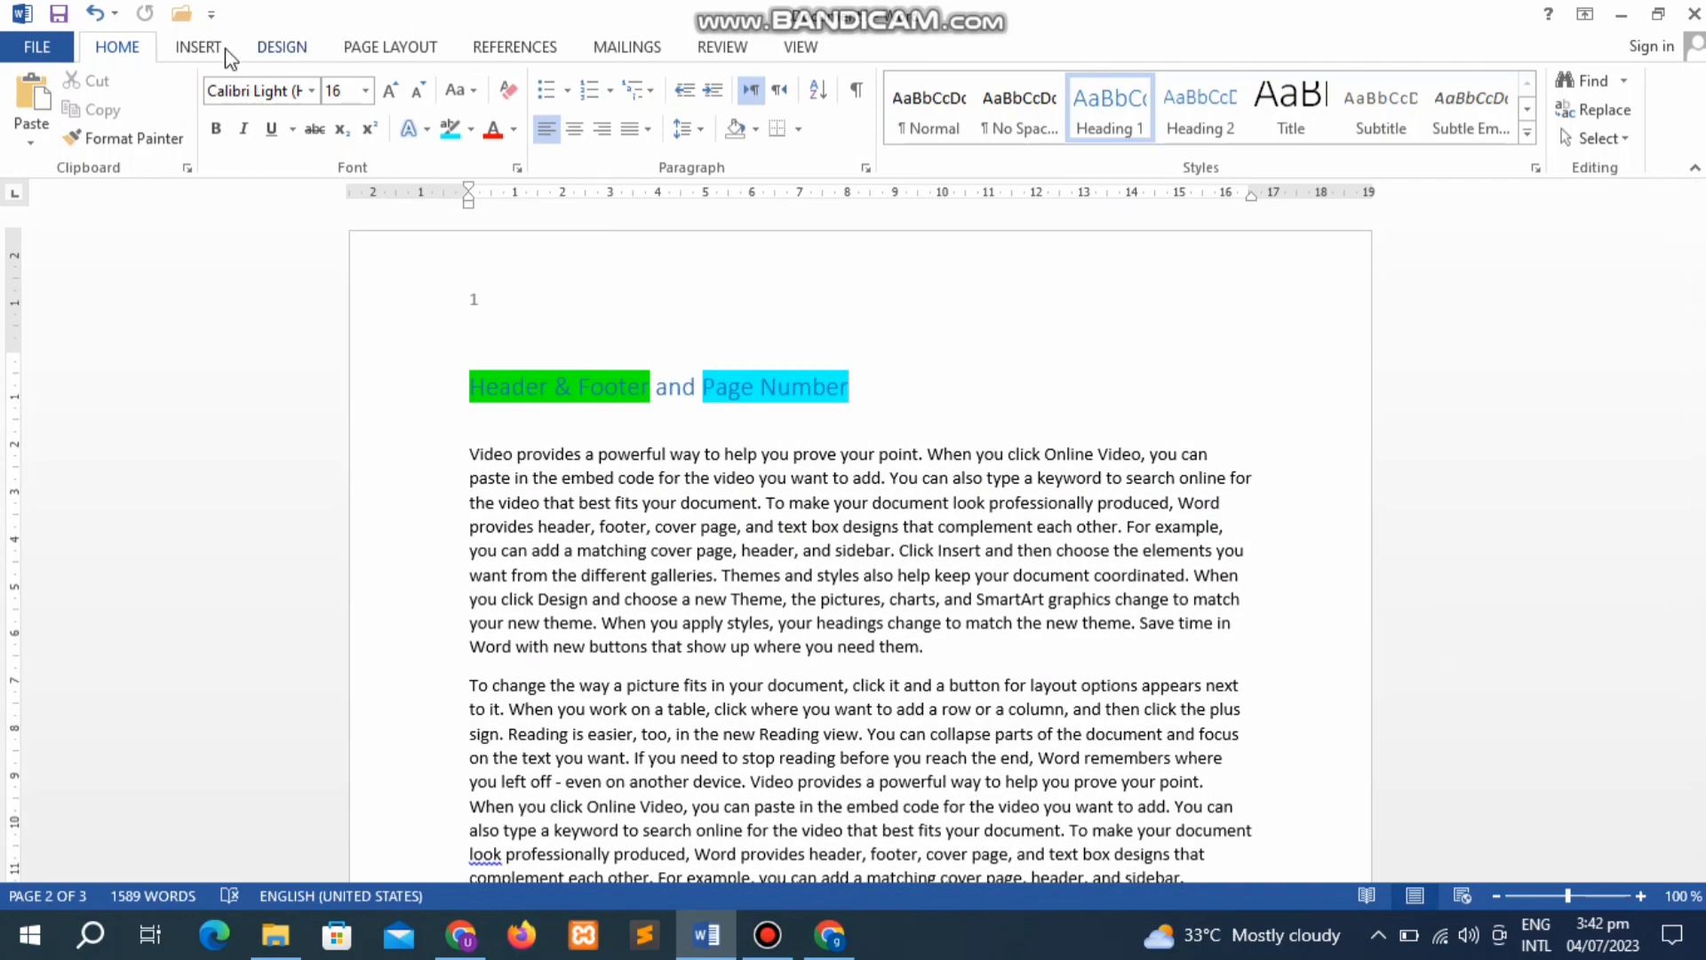
Step: Switch the top page numbers to the centred Plain Number 2 style
click(199, 49)
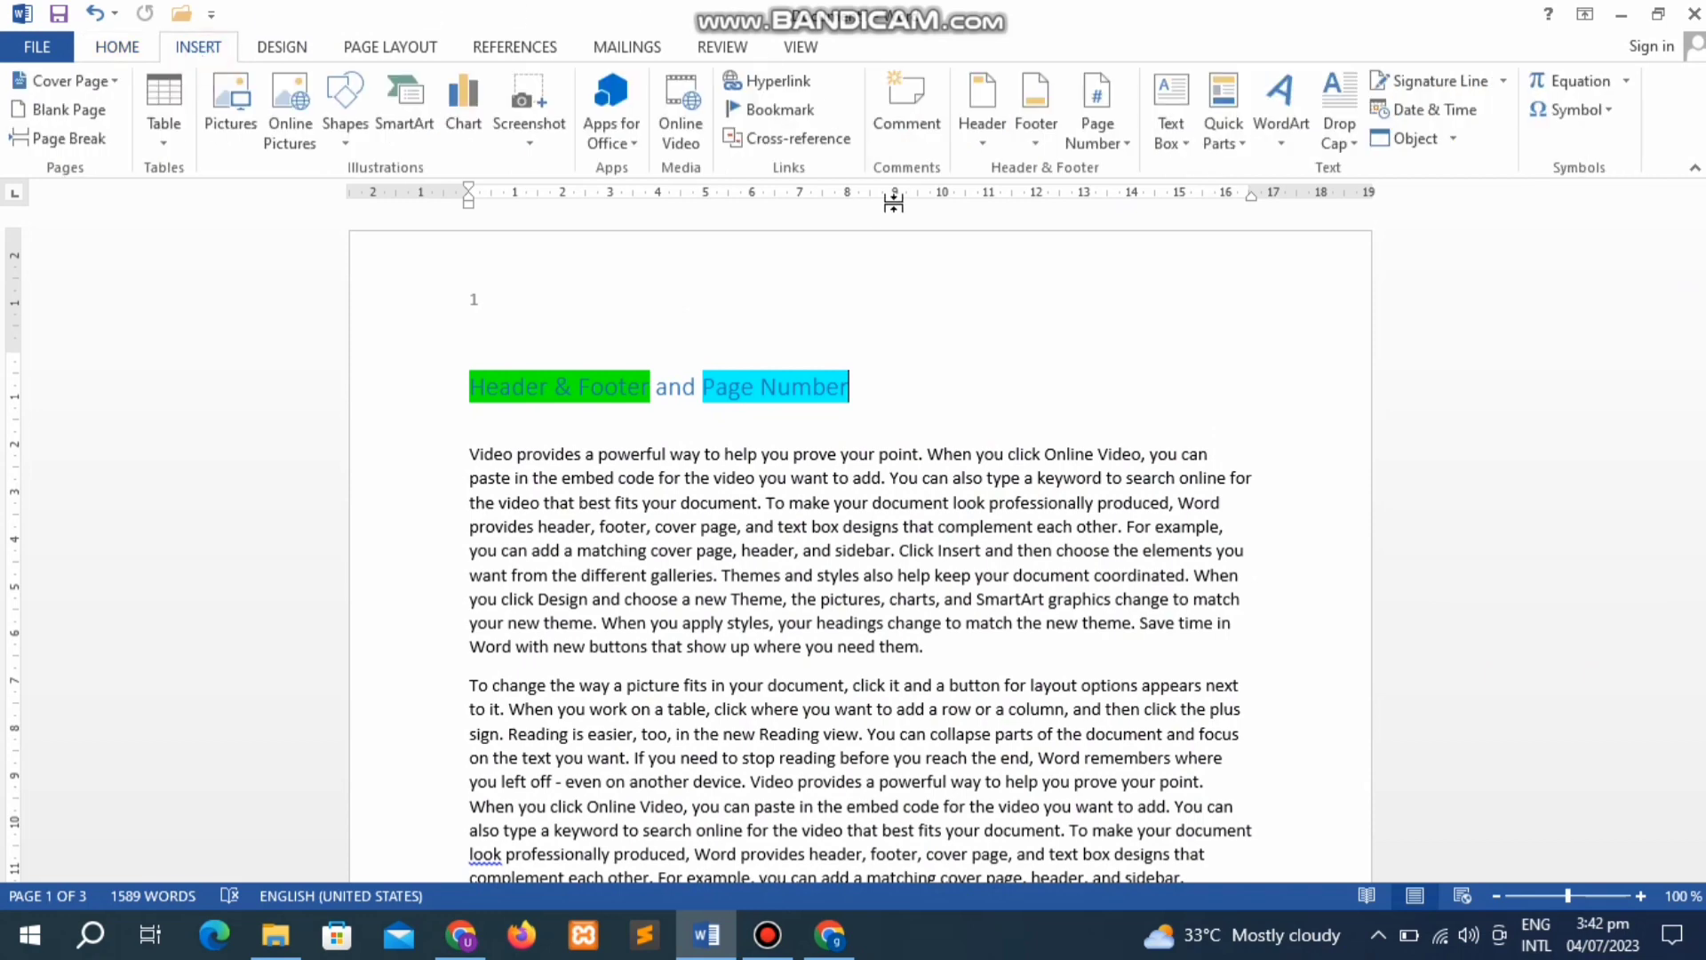
click(1133, 143)
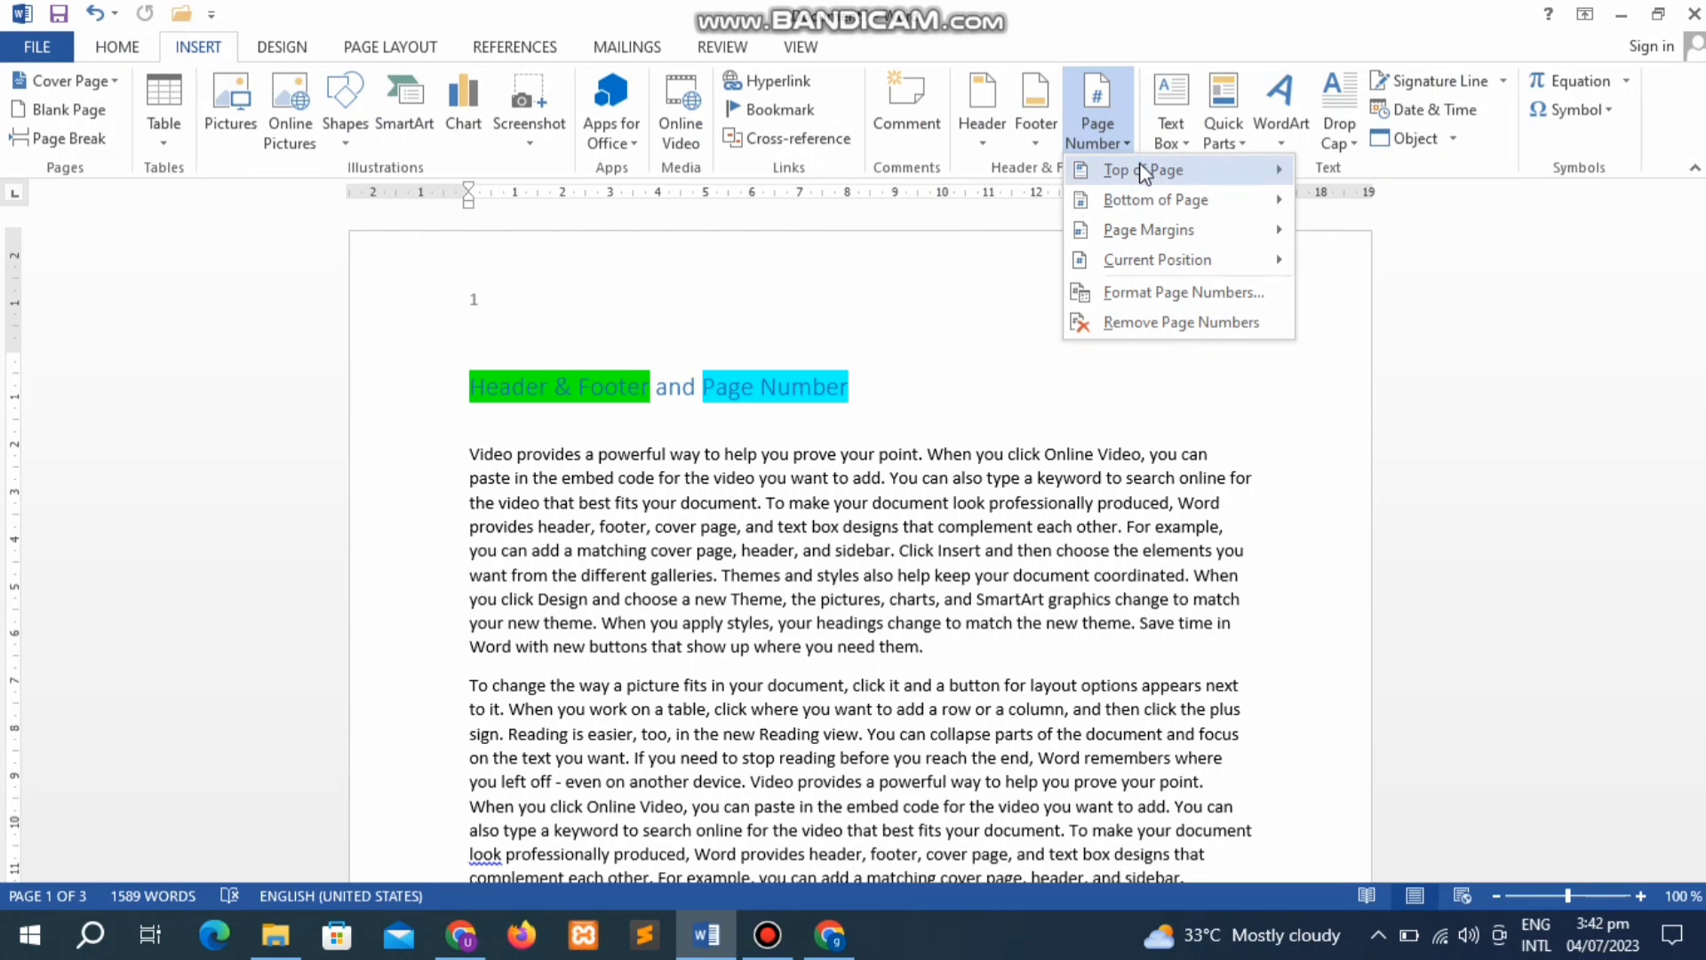
mouse_move(1144, 171)
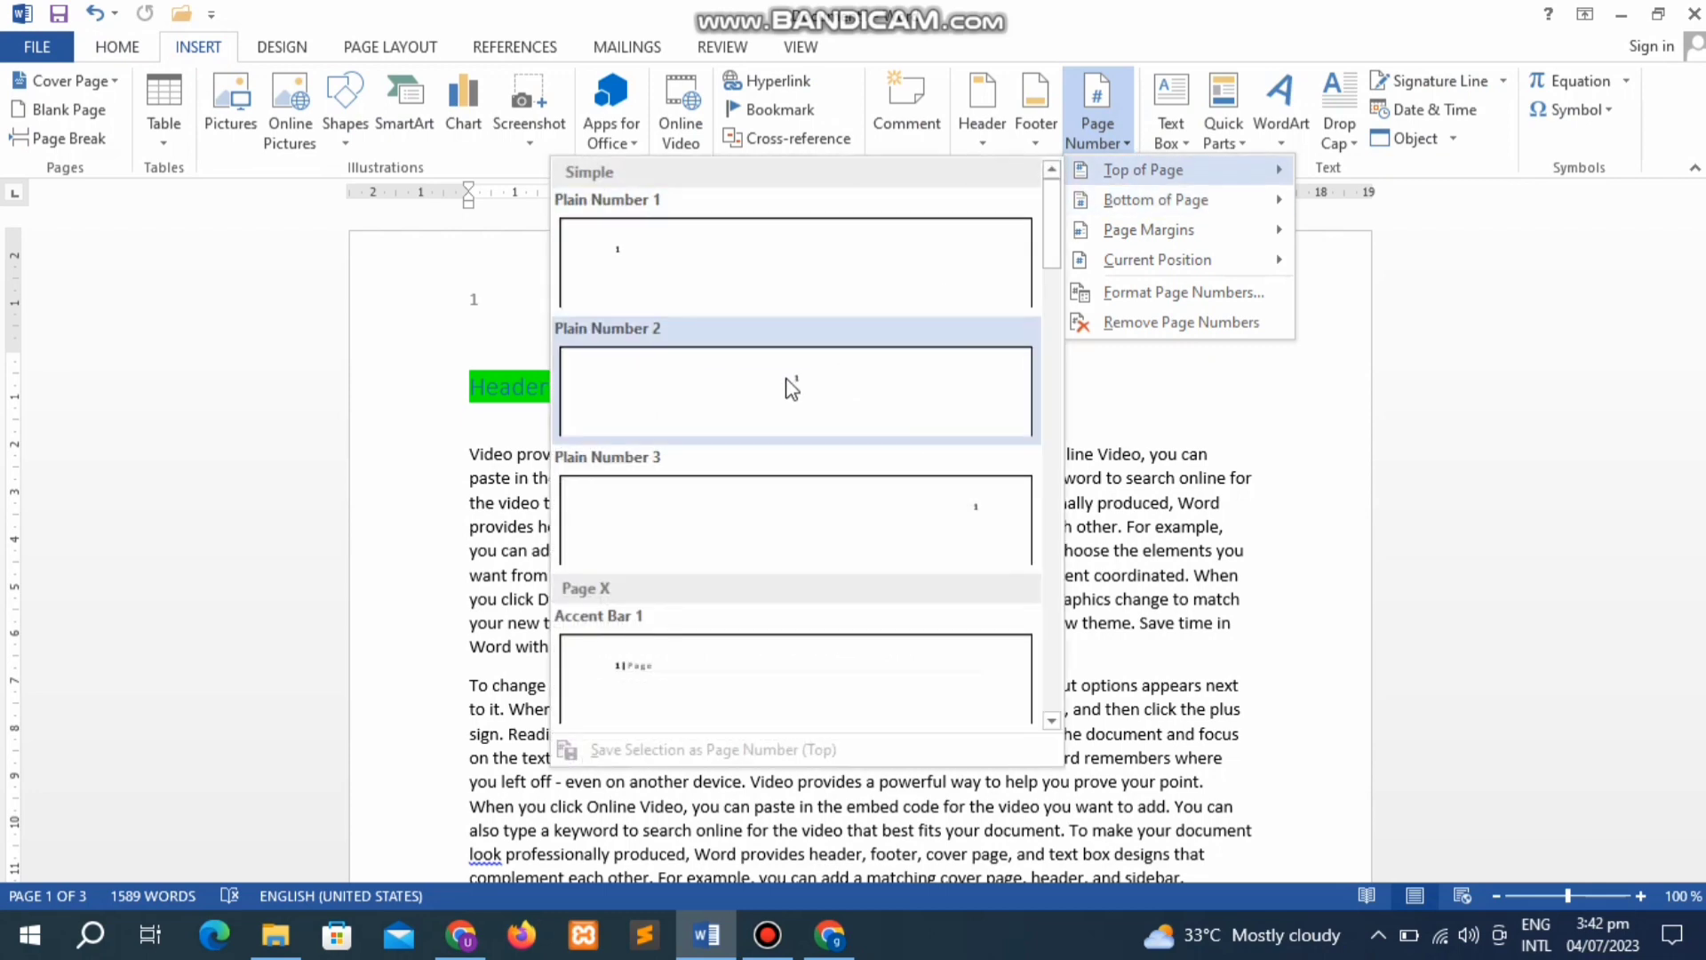
click(785, 379)
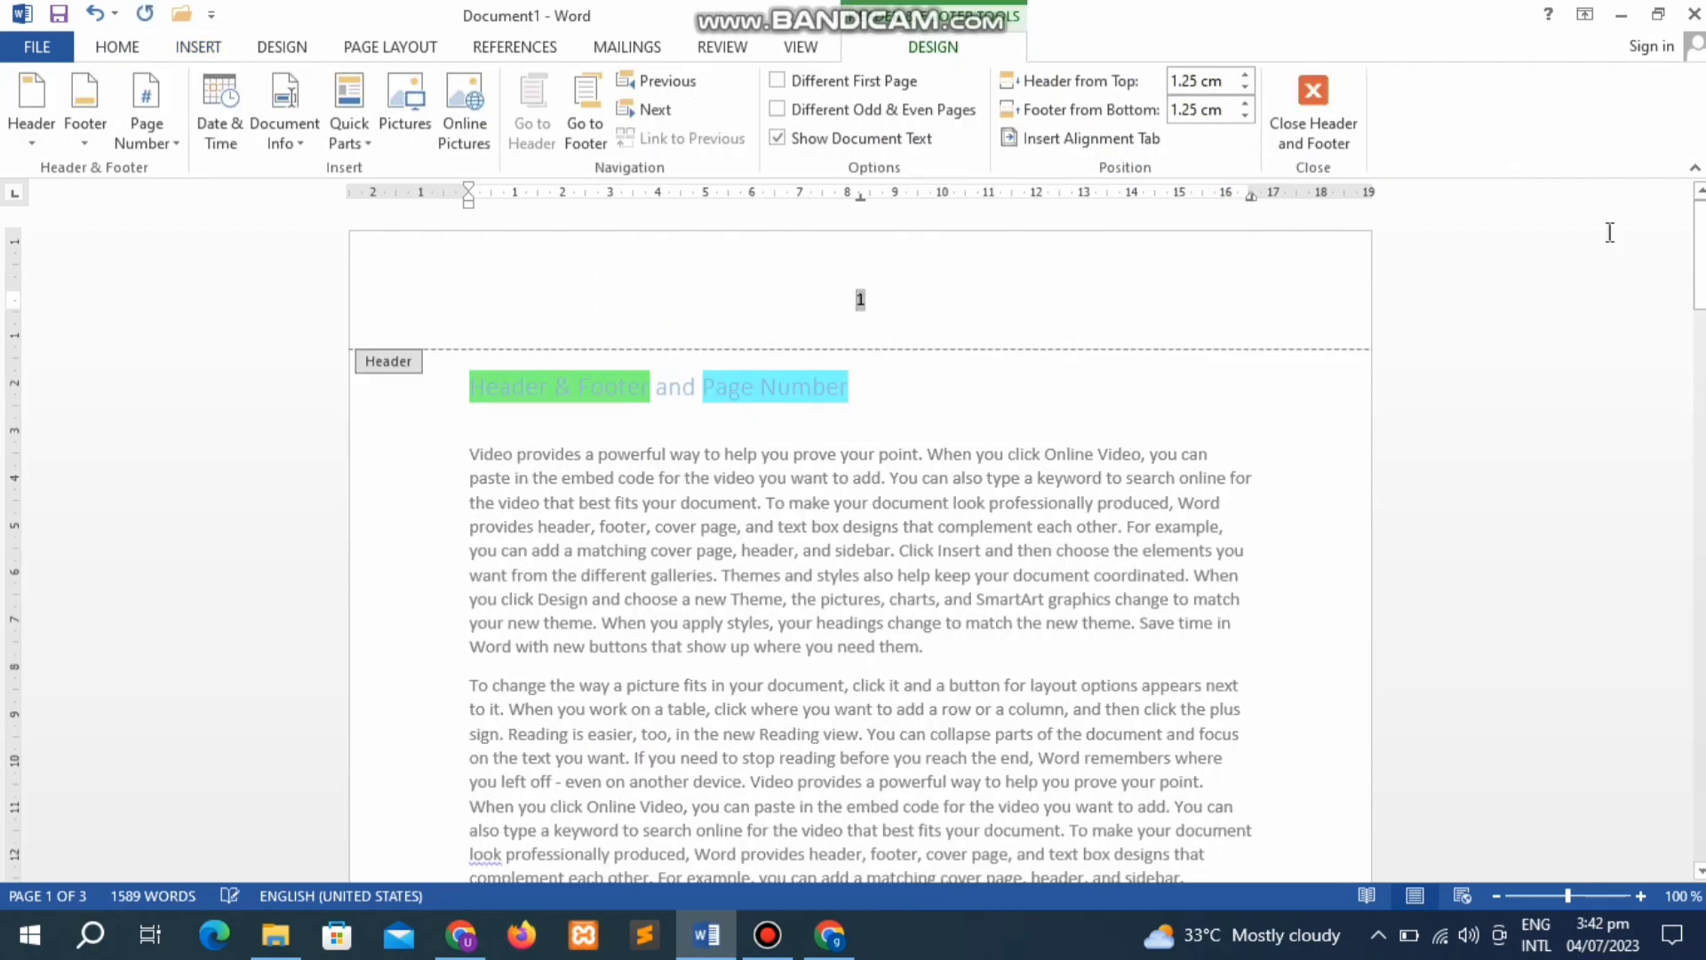
click(1312, 109)
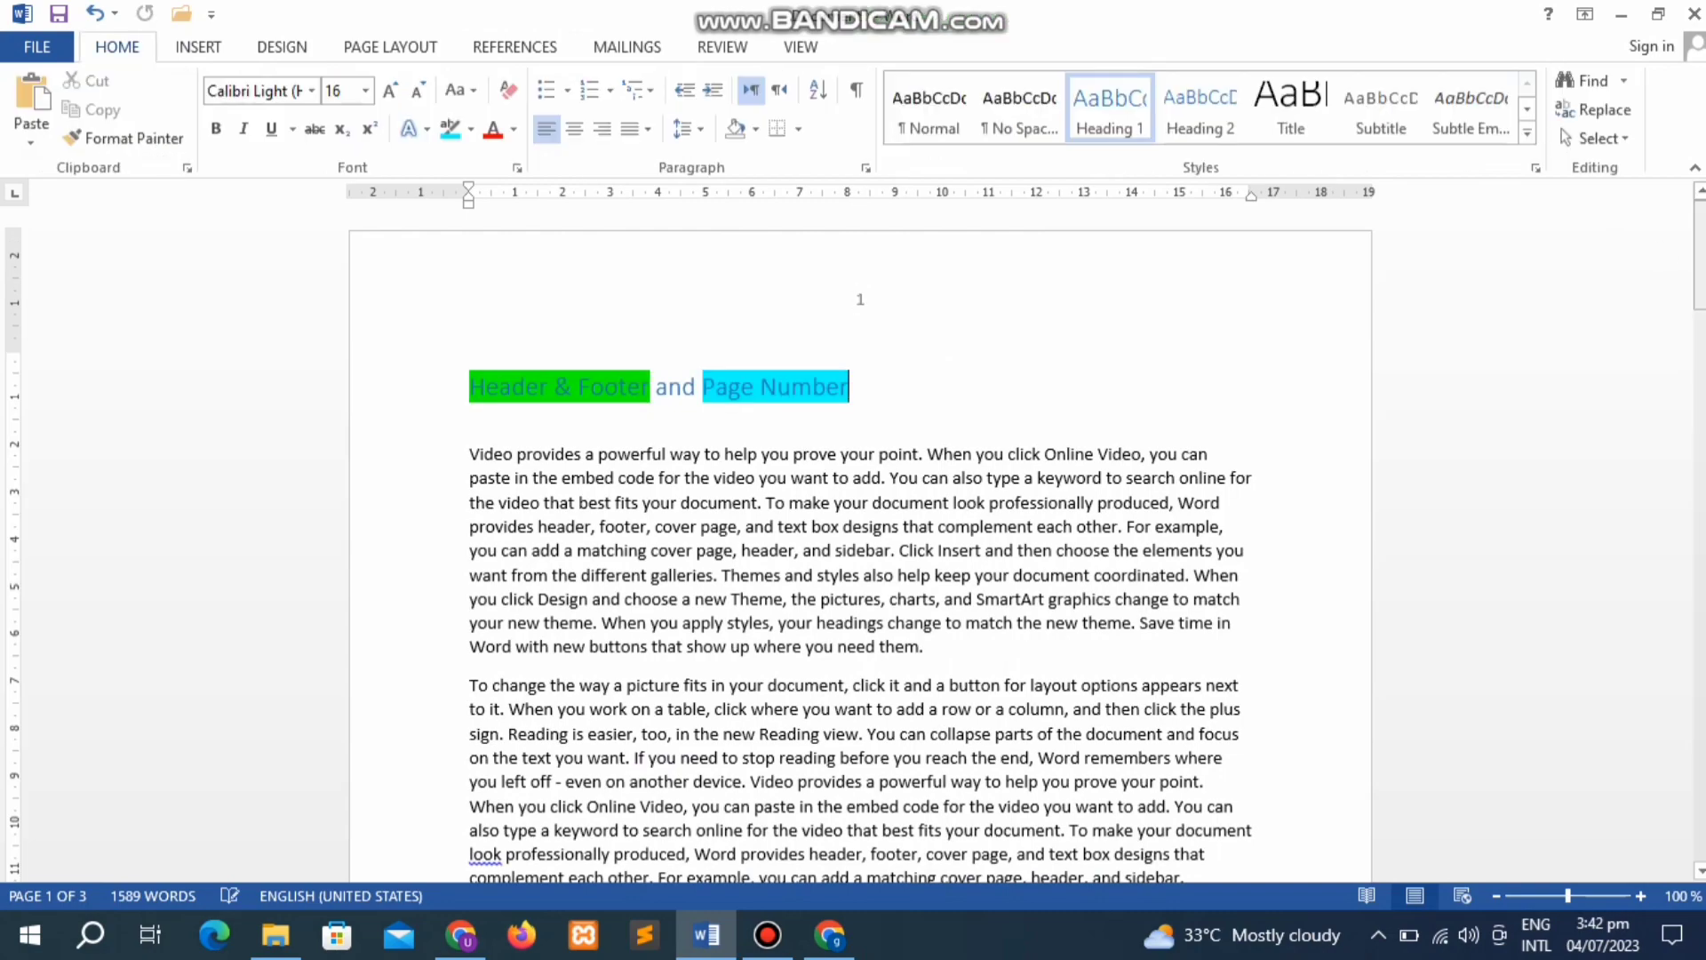
drag(1699, 258, 1698, 422)
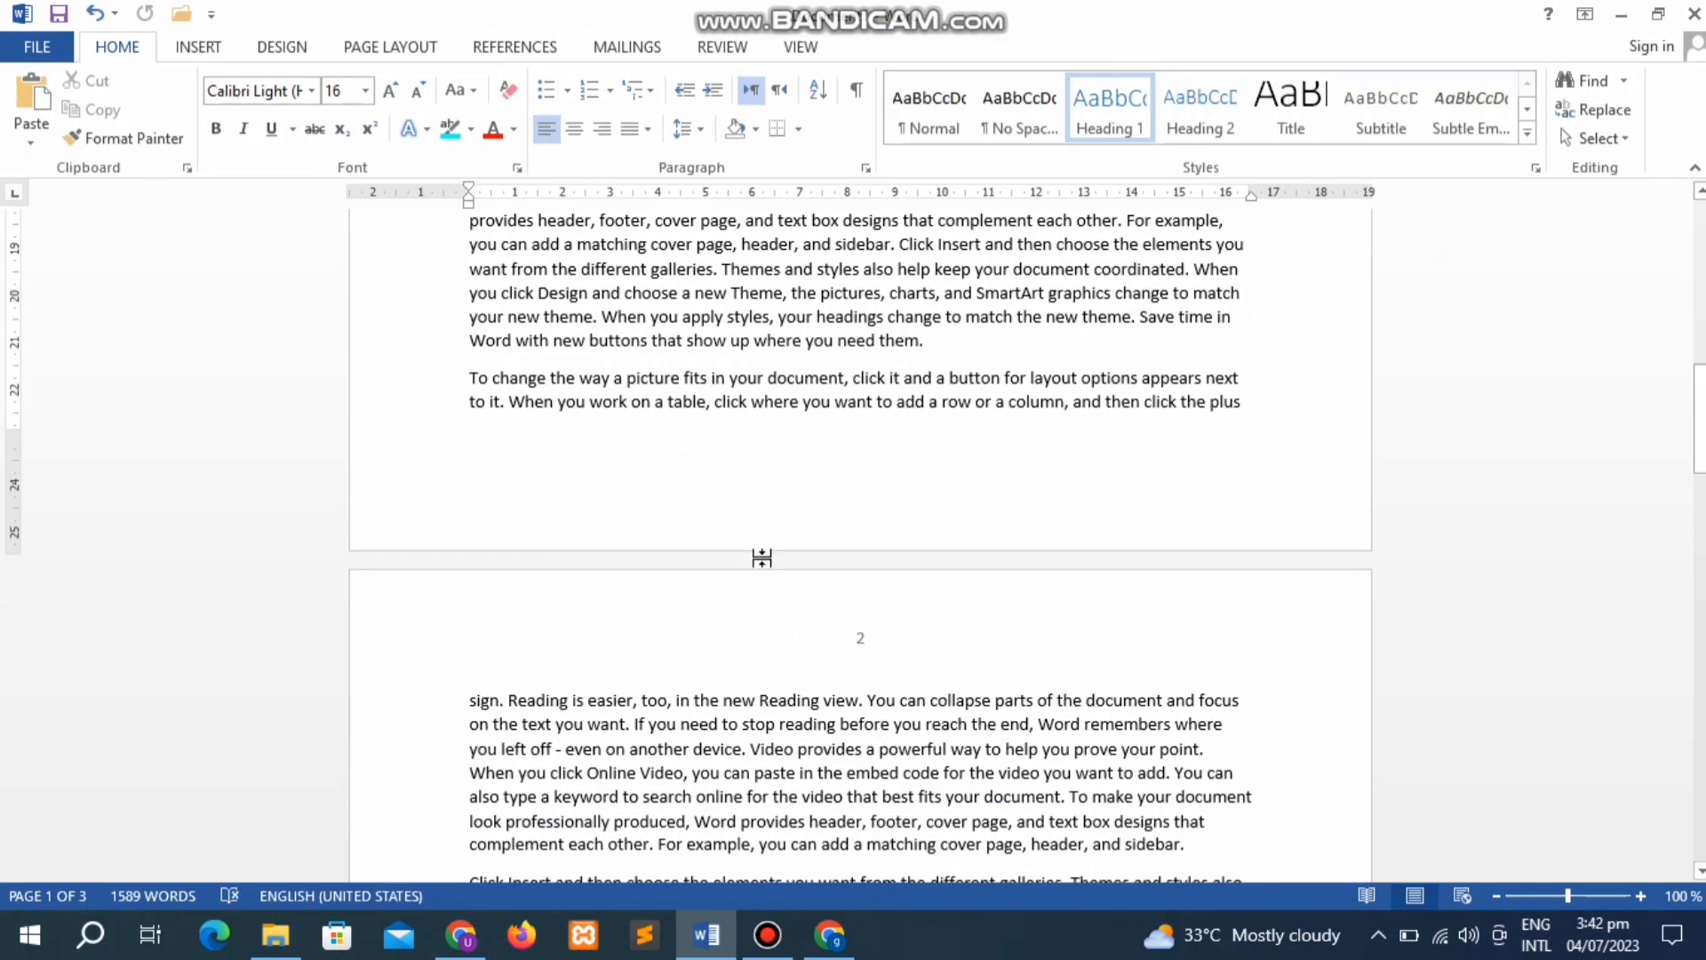
Step: Add centred Plain Number 2 page numbers to the bottom of every page, then scroll through
click(194, 55)
click(1093, 143)
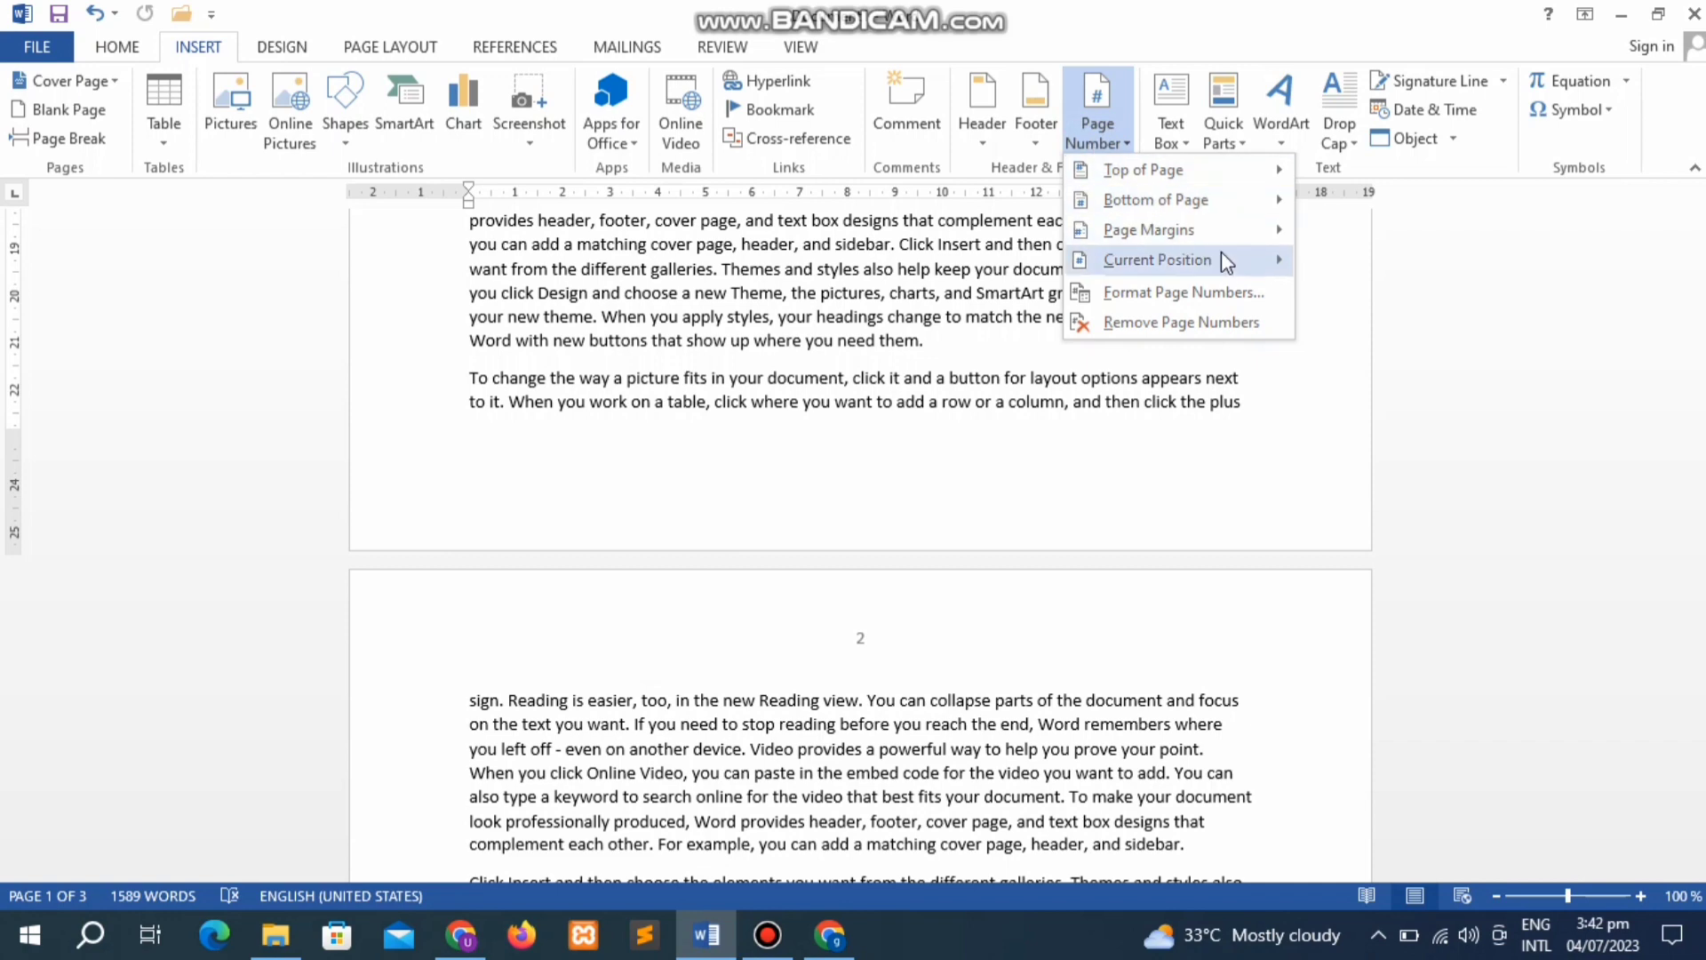
mouse_move(1155, 200)
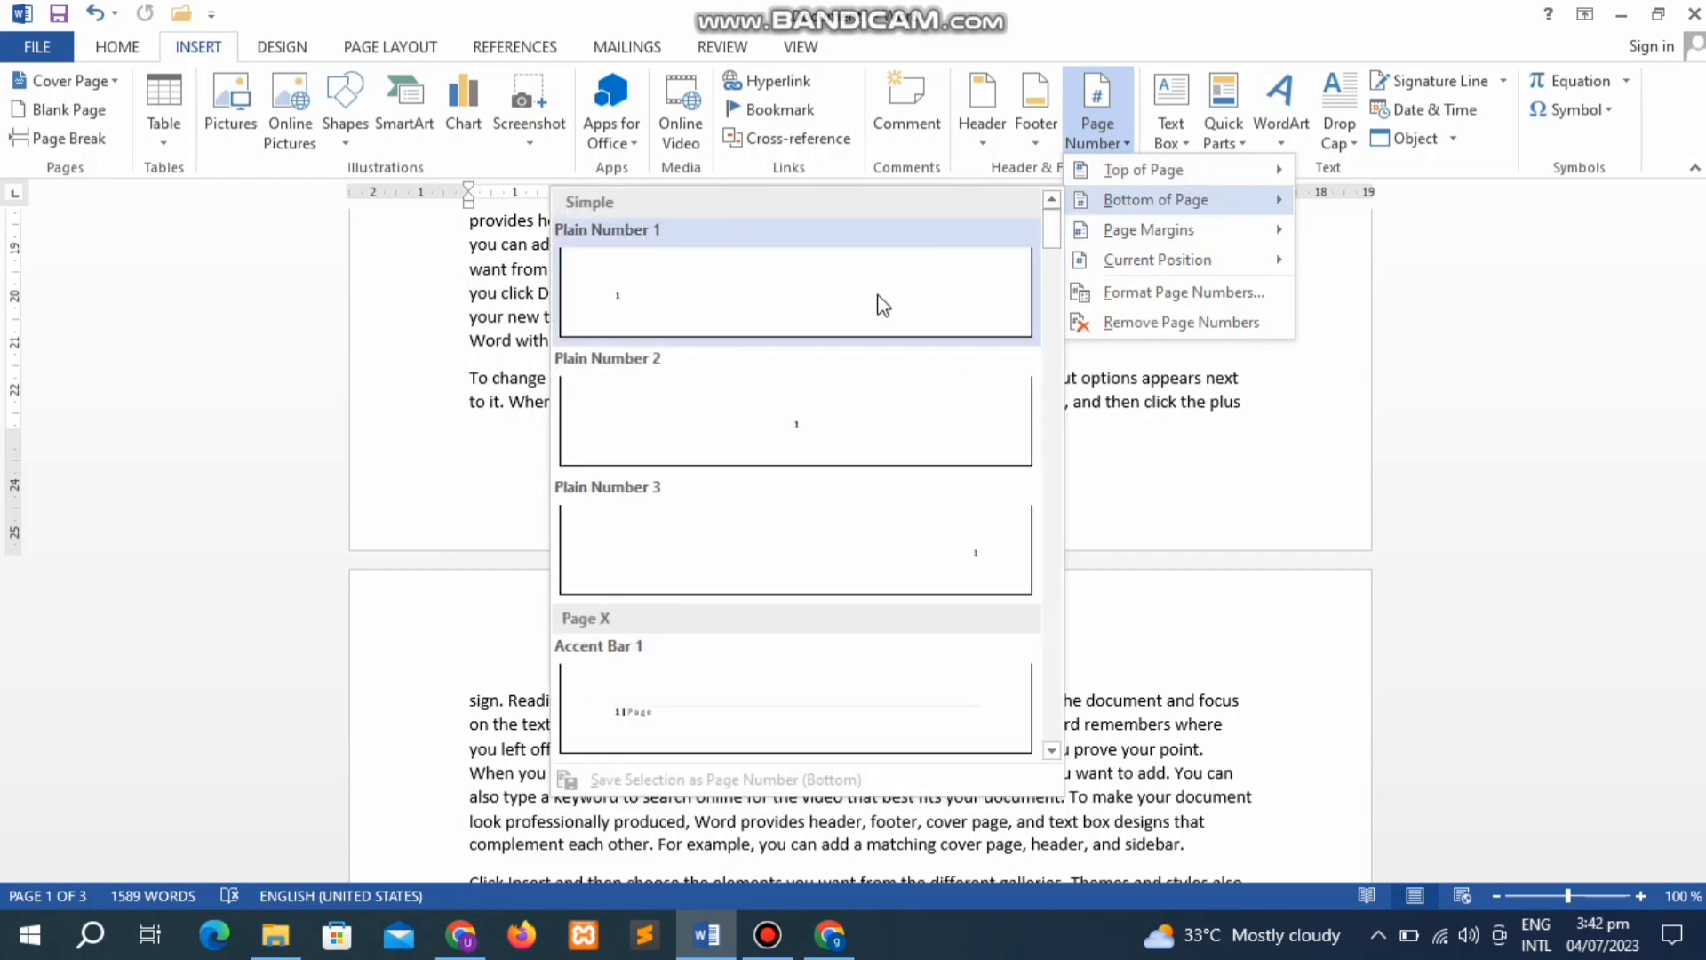
click(757, 419)
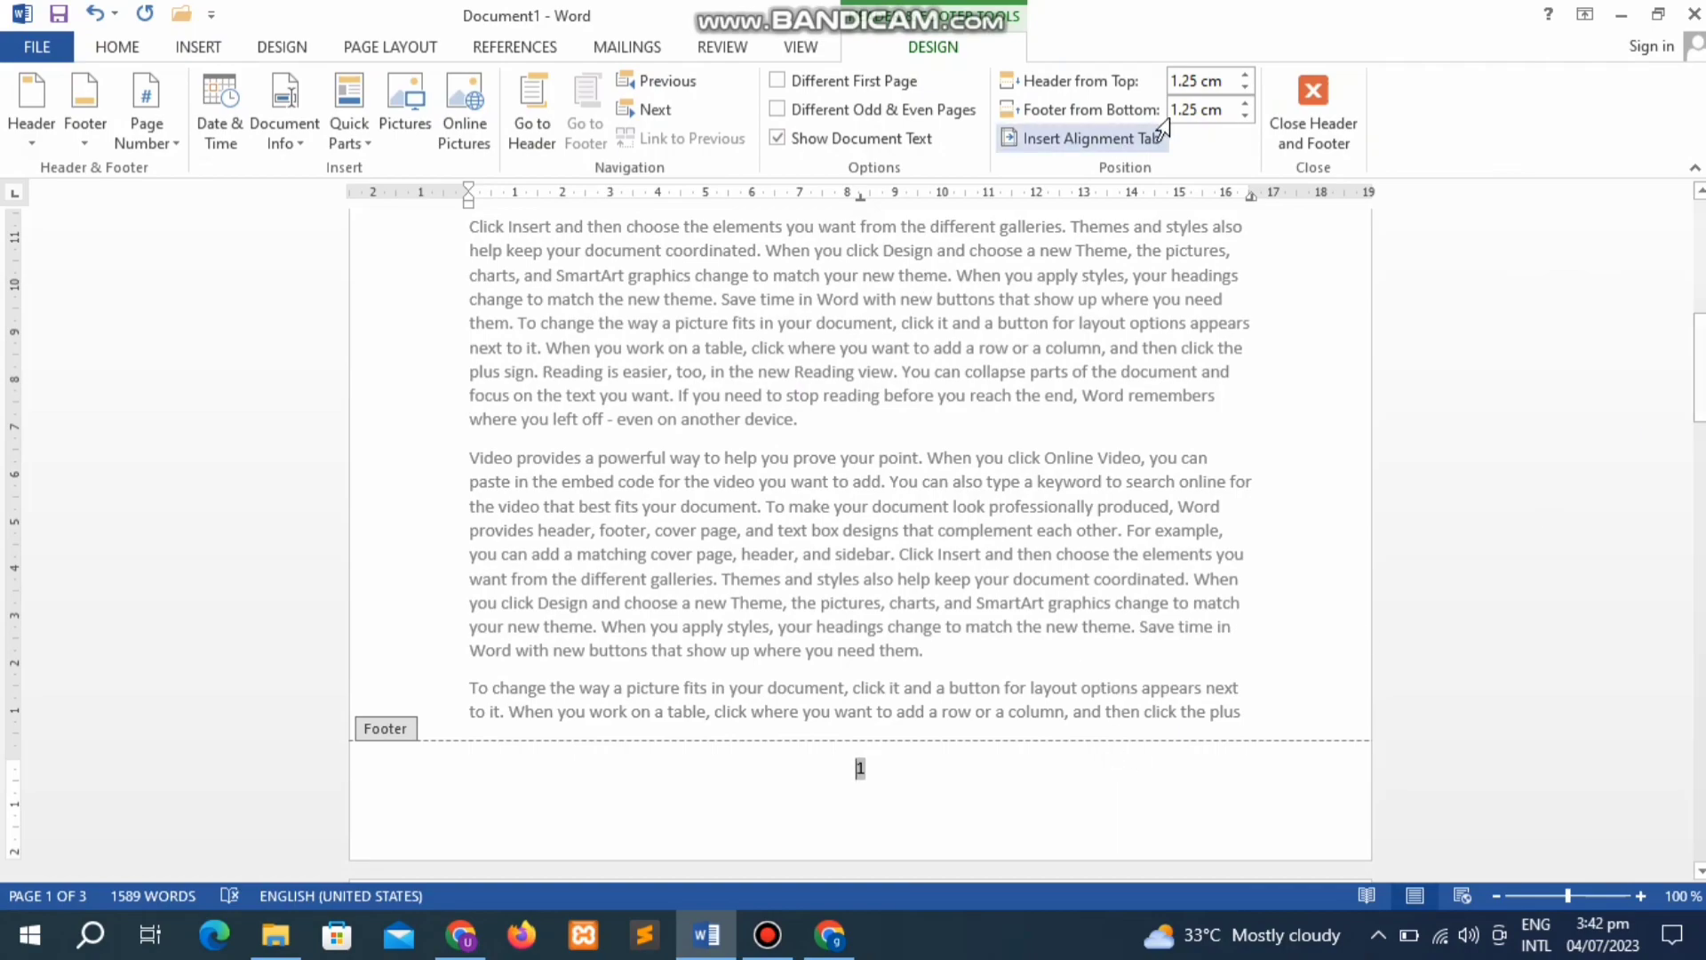
click(1306, 115)
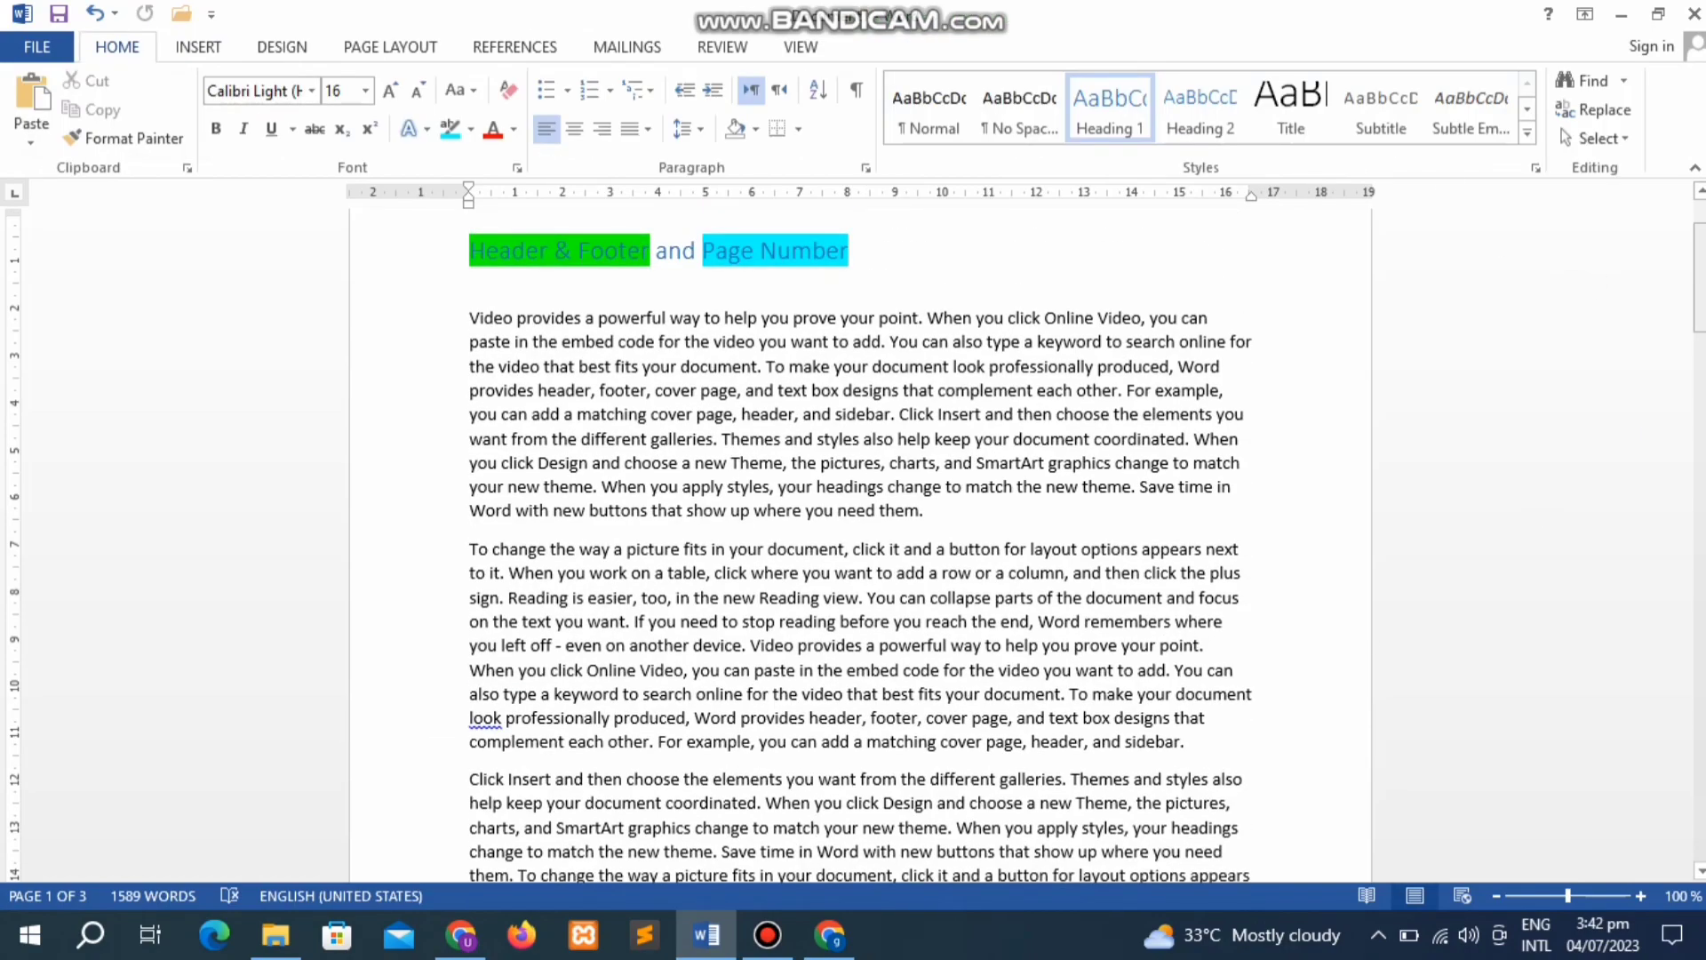
drag(1699, 278, 1698, 421)
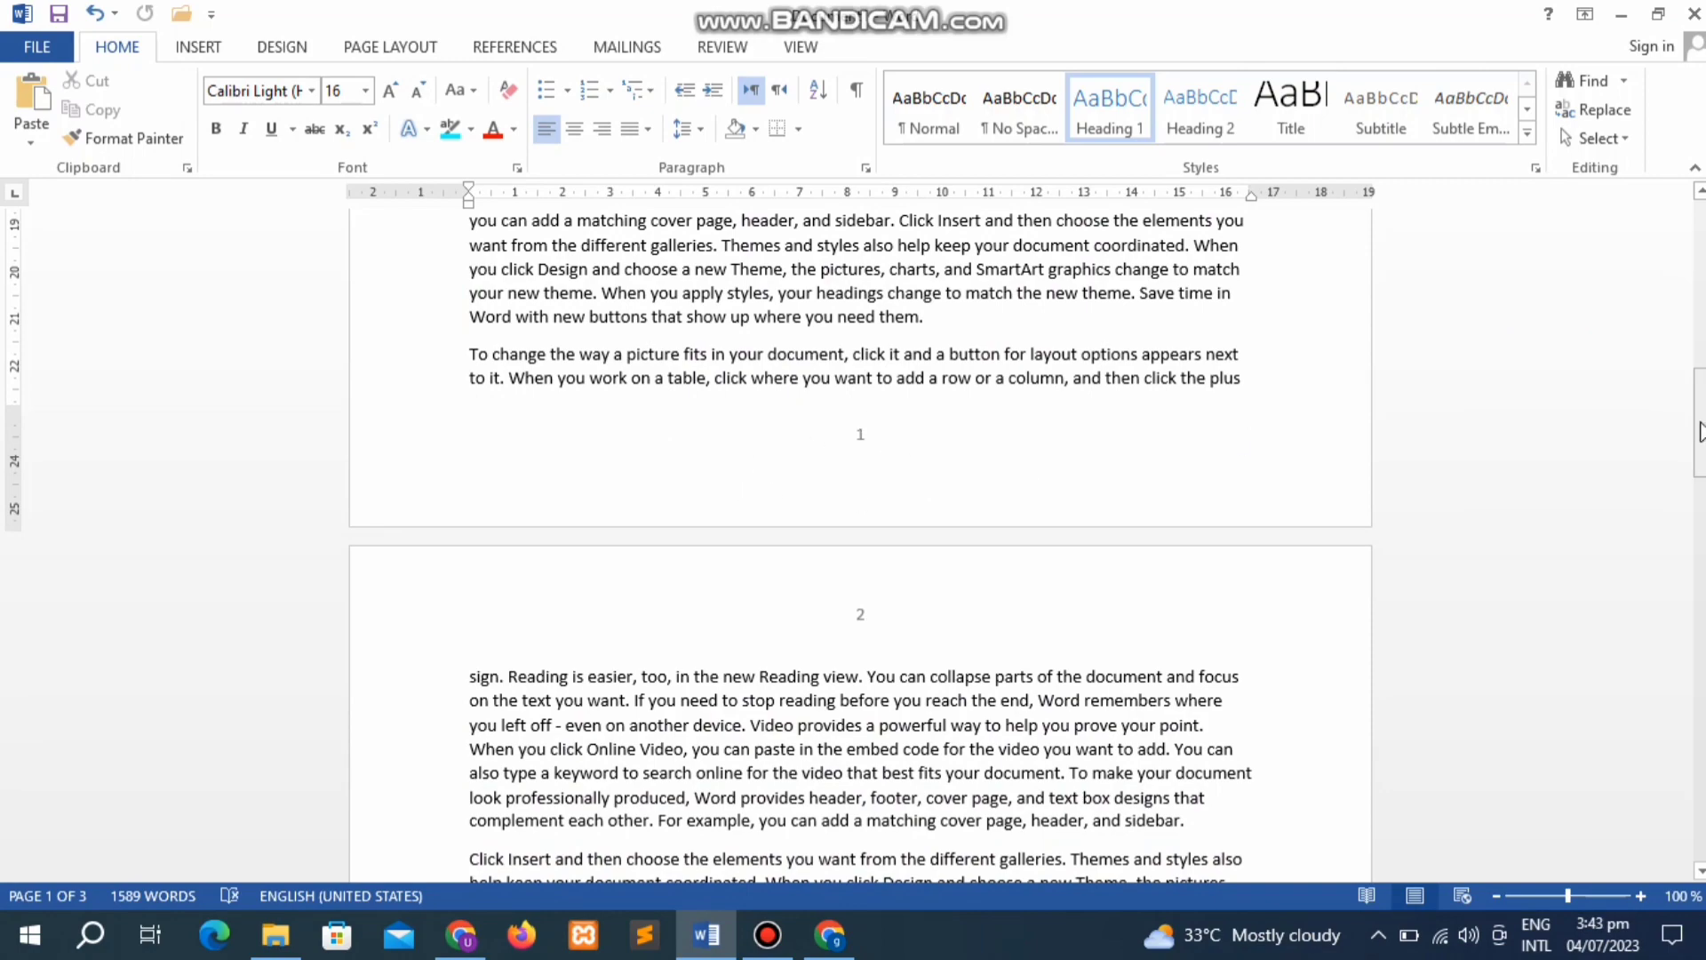
drag(1698, 433, 1699, 622)
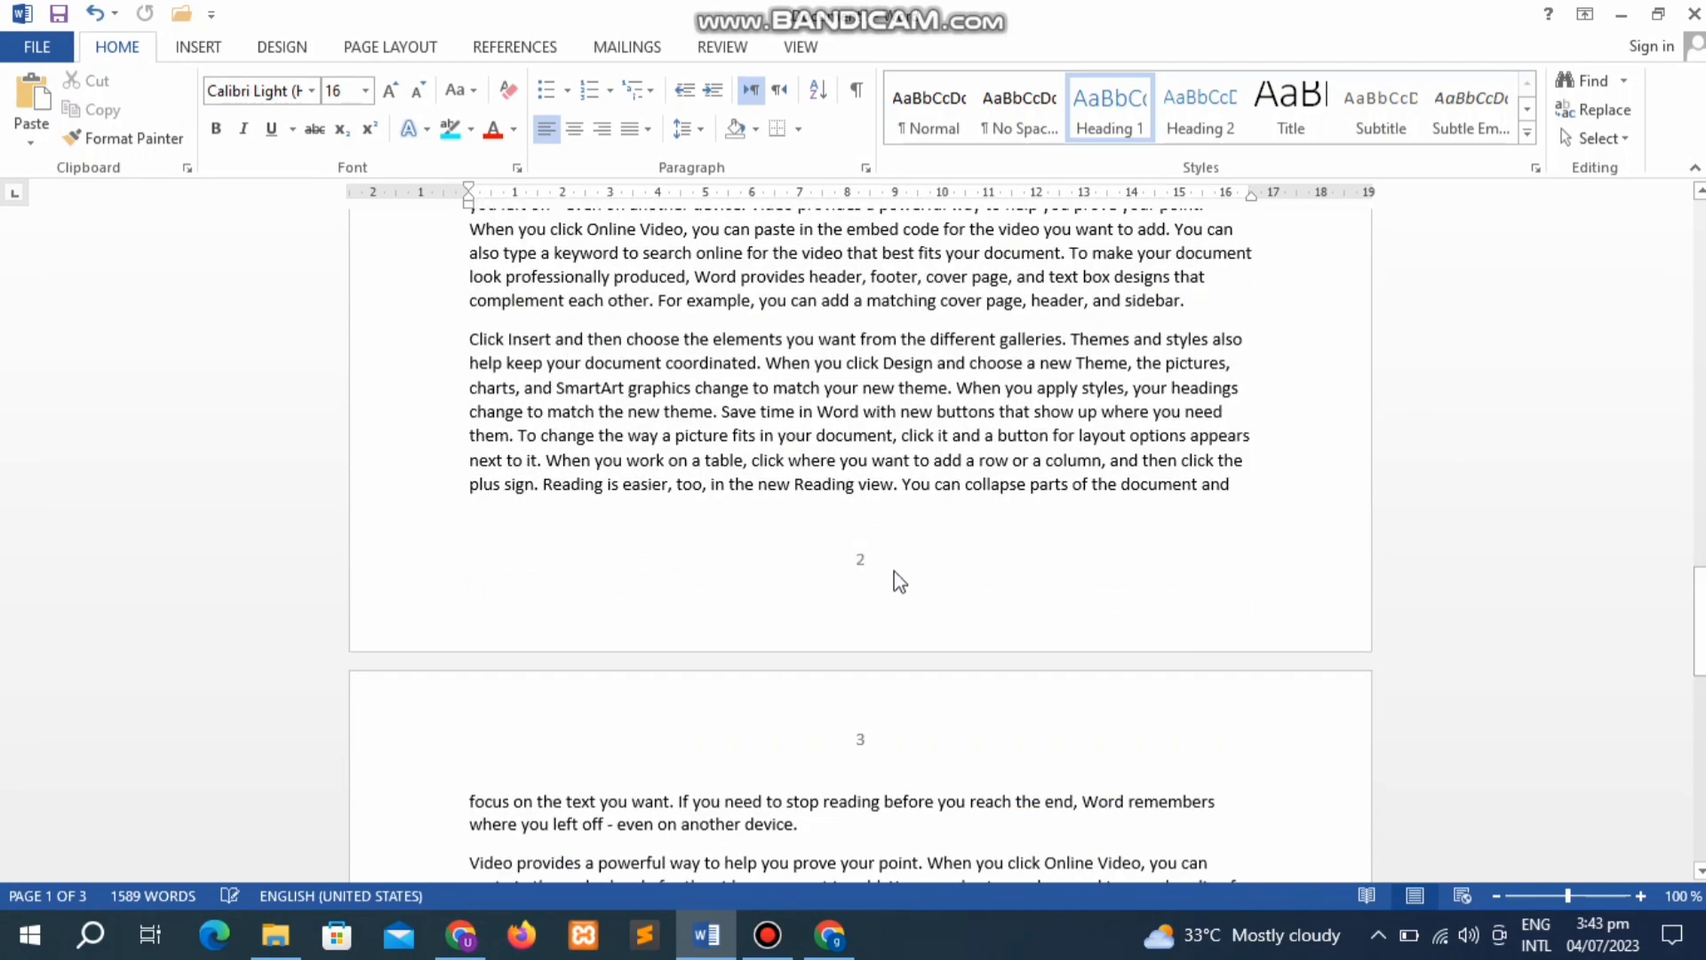
Step: Add a left-margin 'Page | n' page number to every page, then scroll to page 3
click(198, 46)
click(1118, 129)
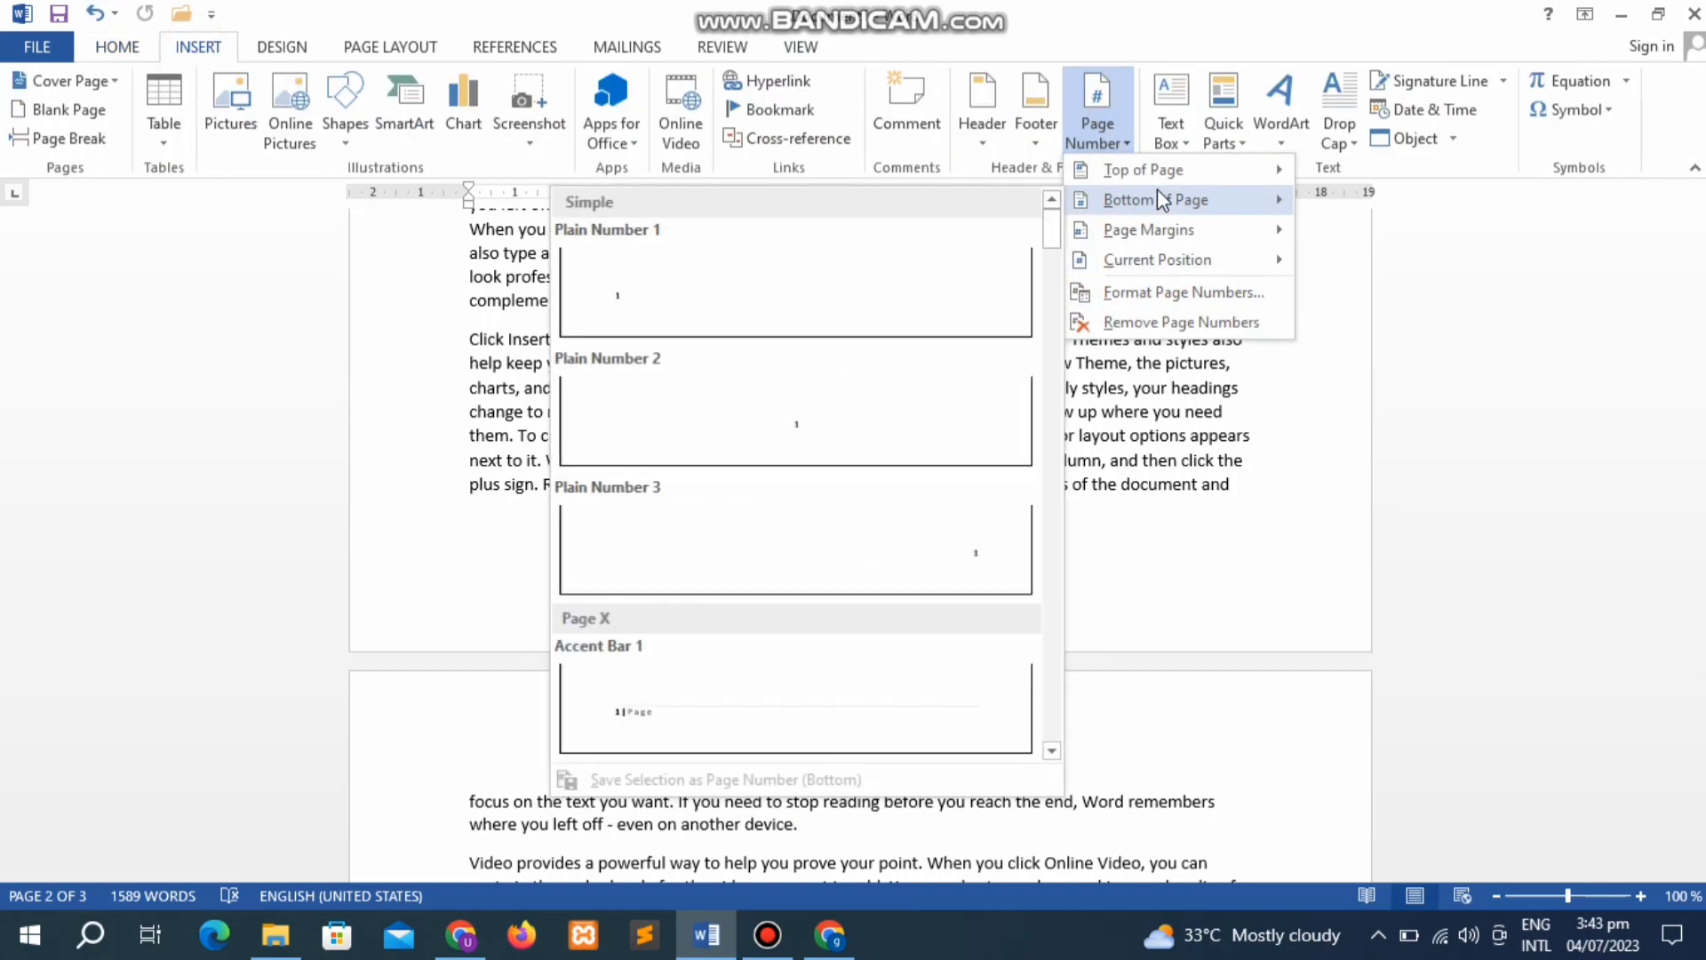
mouse_move(1149, 230)
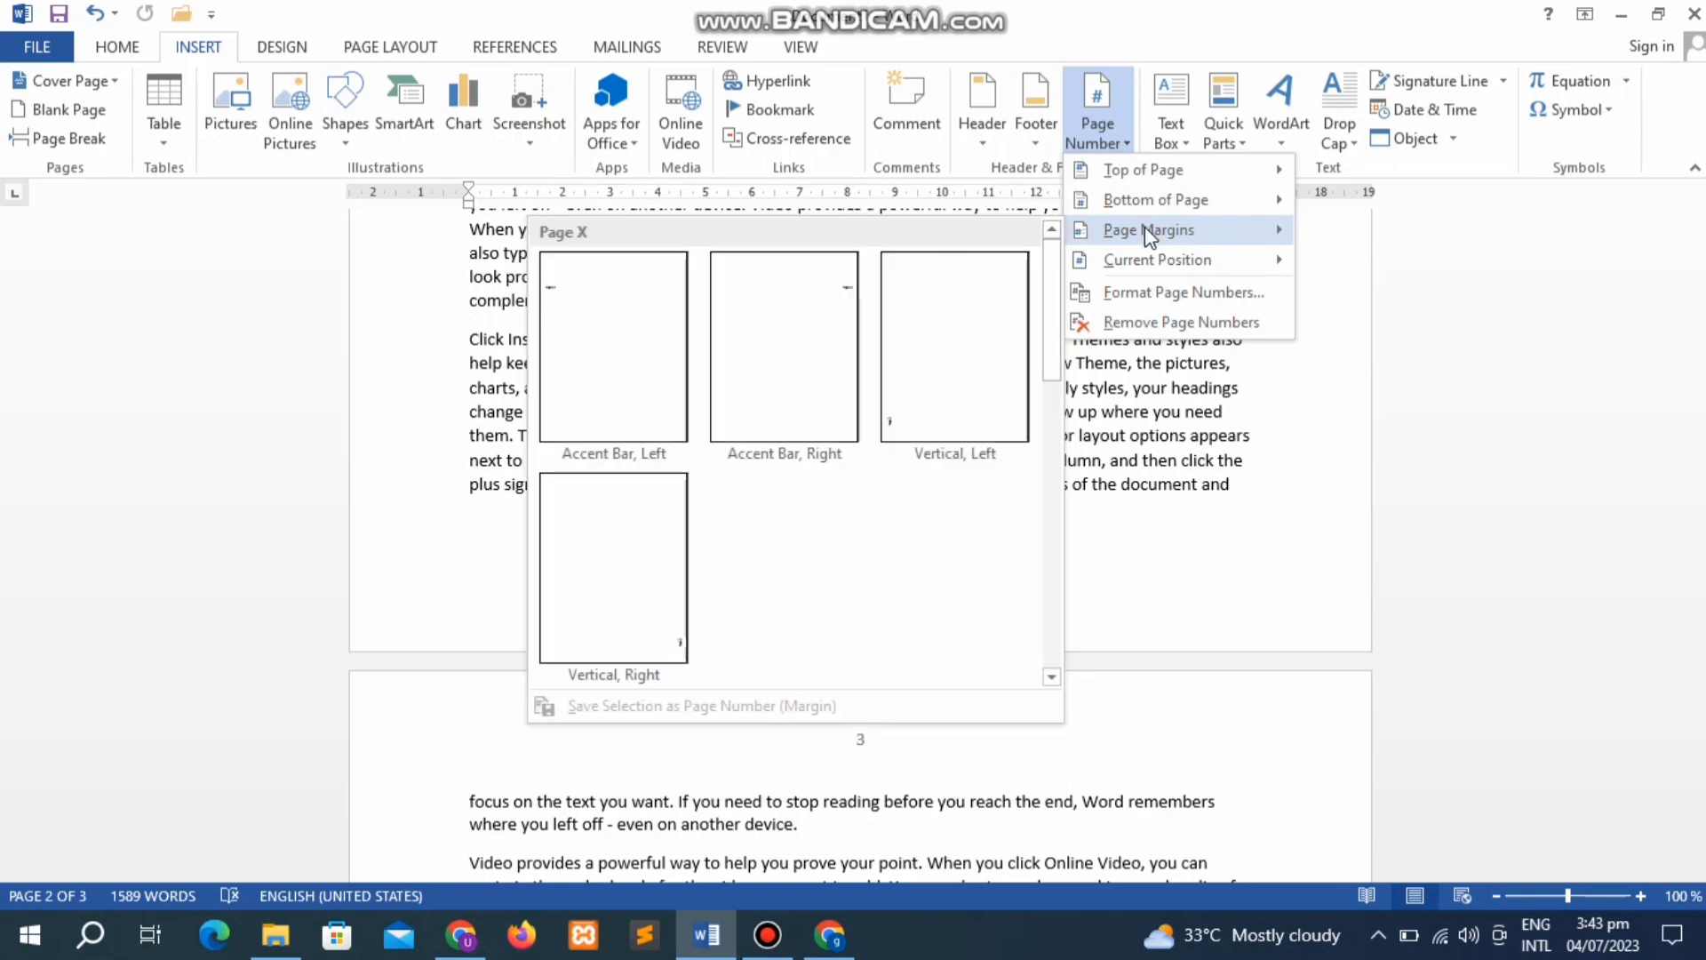
click(587, 330)
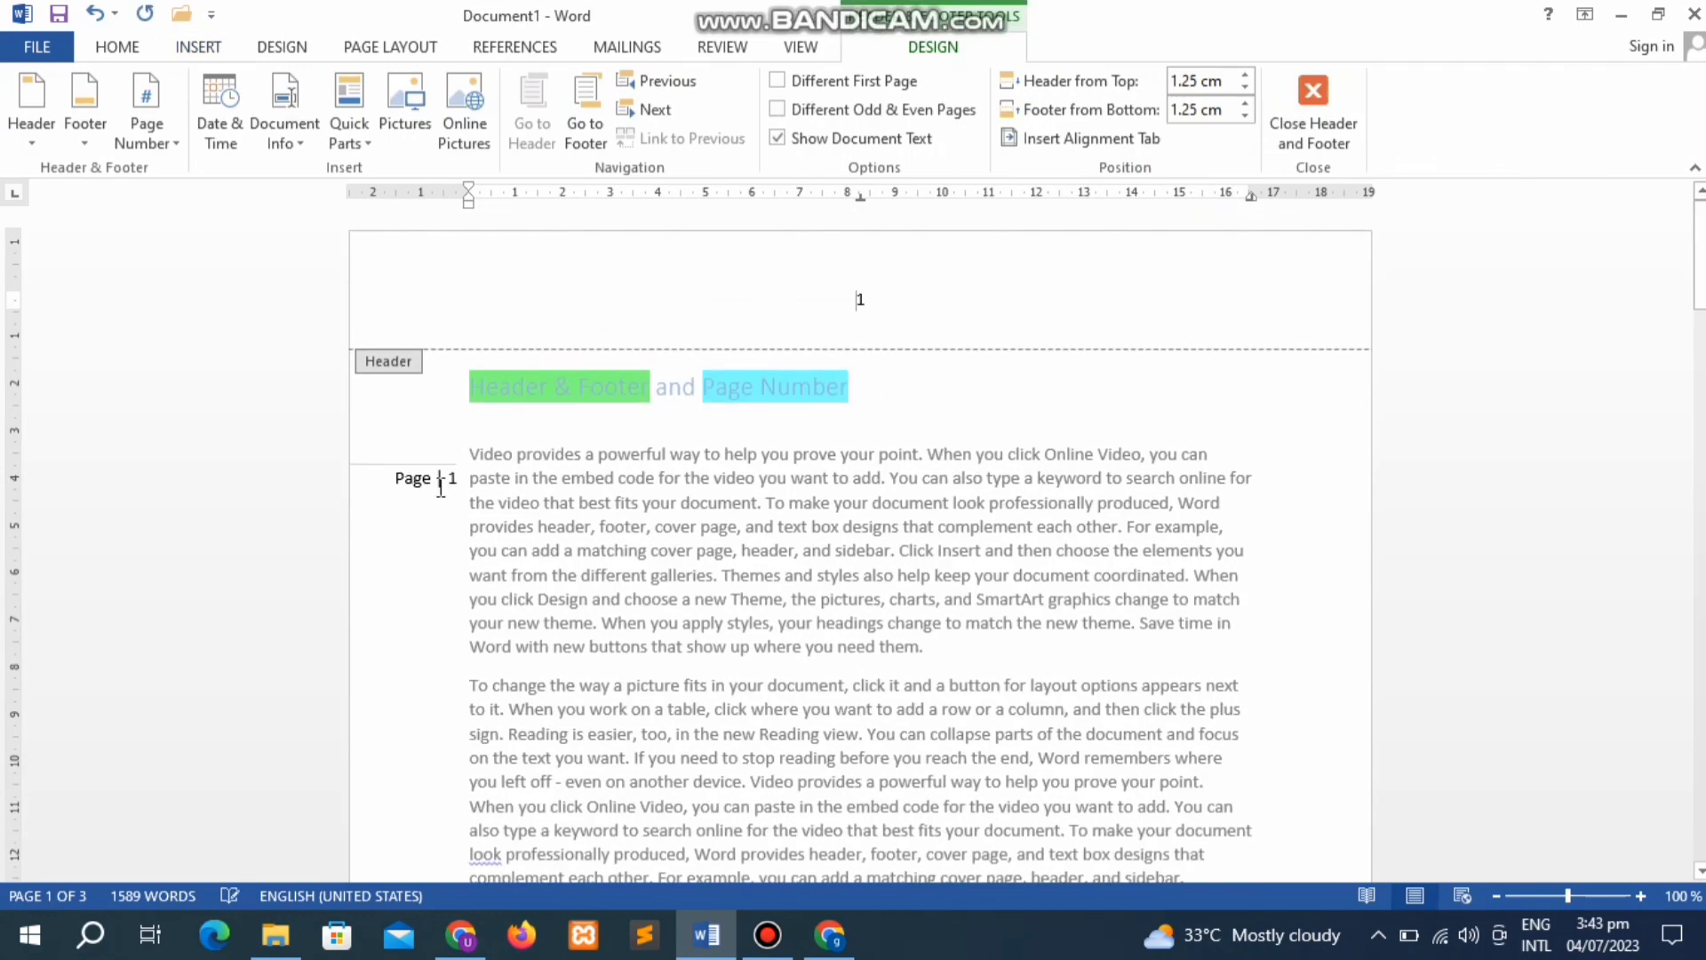
click(1279, 96)
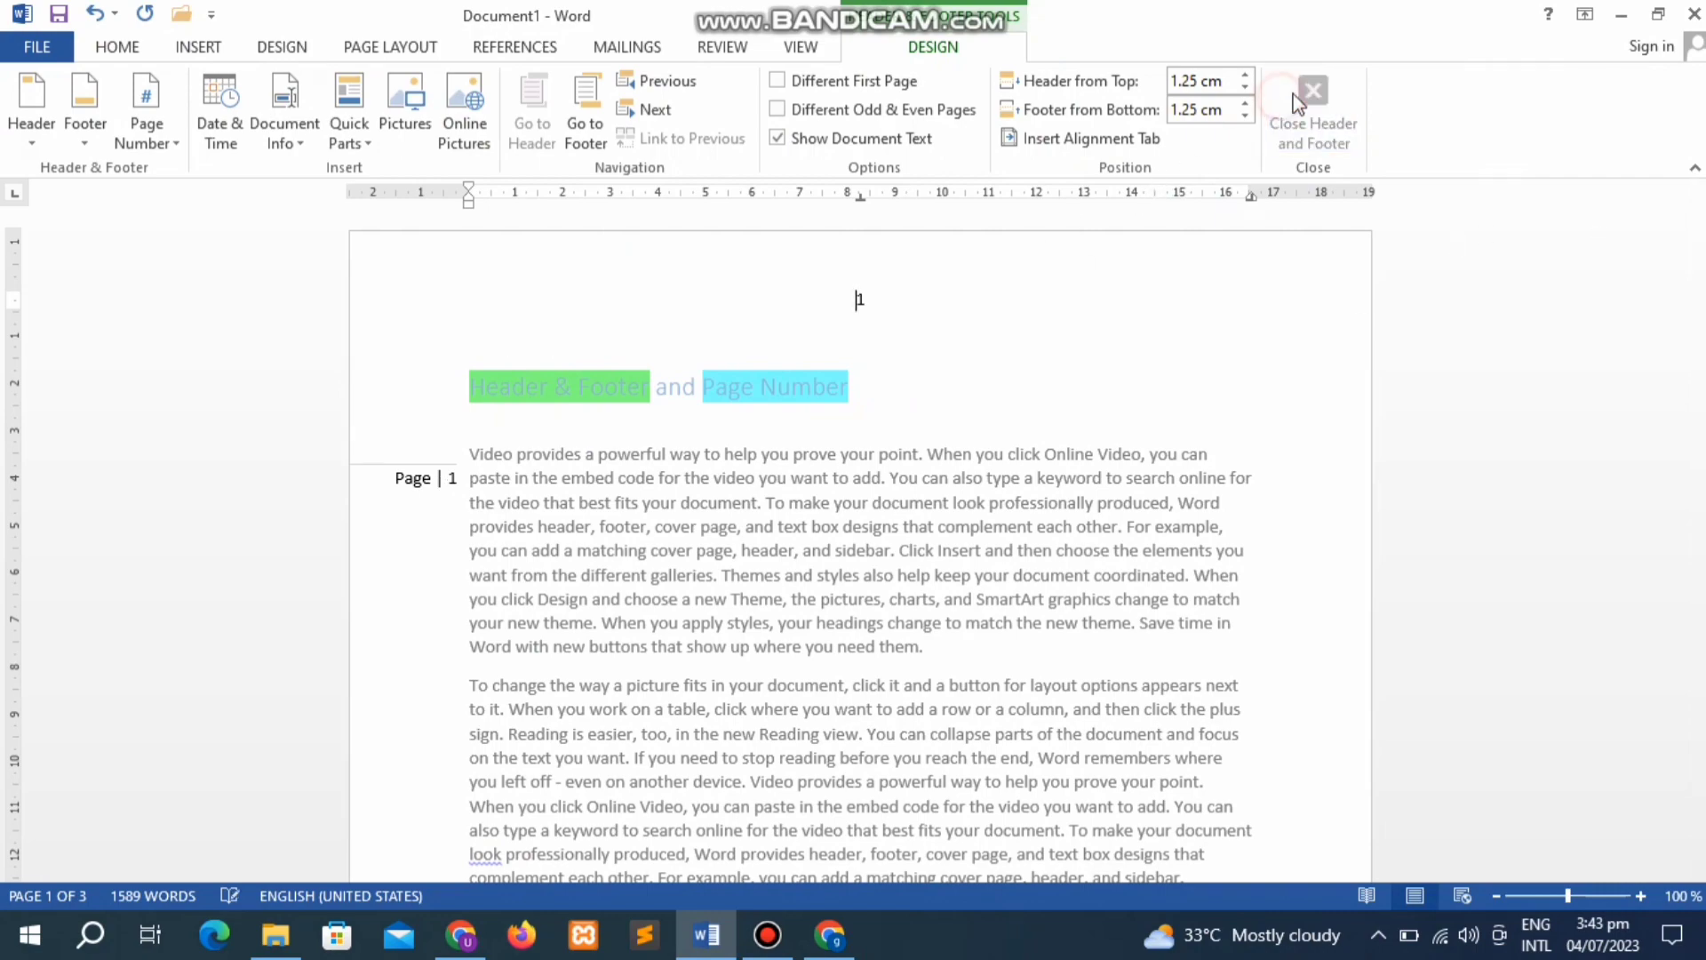
drag(1699, 255, 1699, 451)
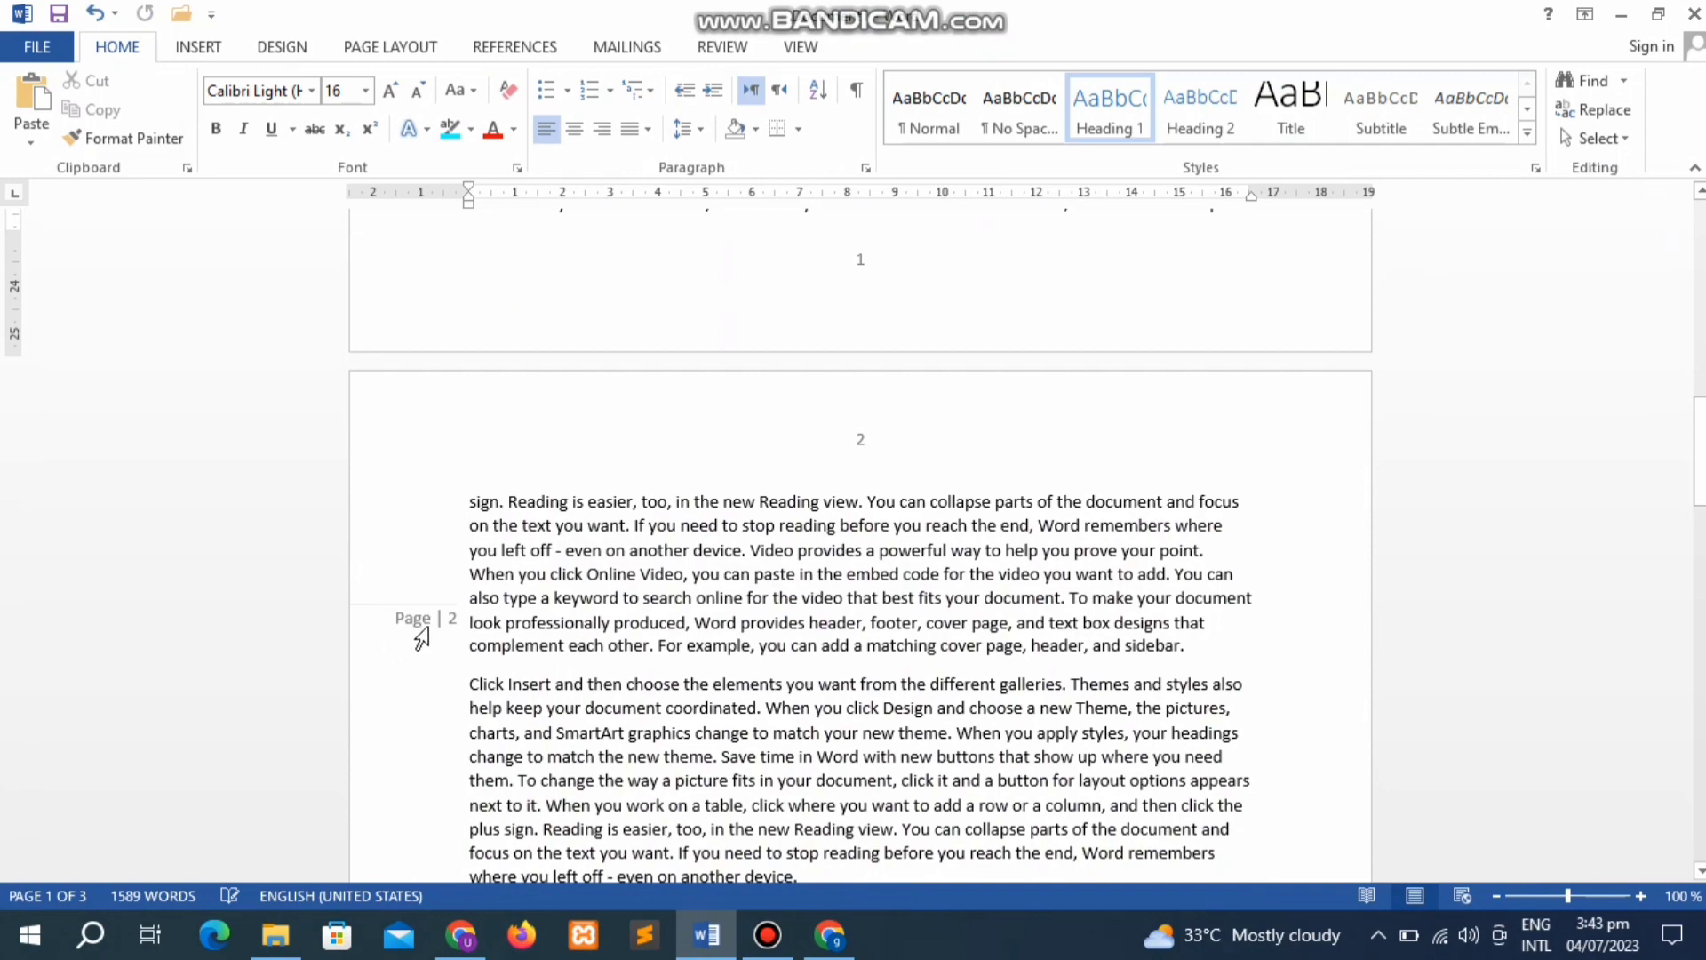
drag(1699, 475, 1699, 728)
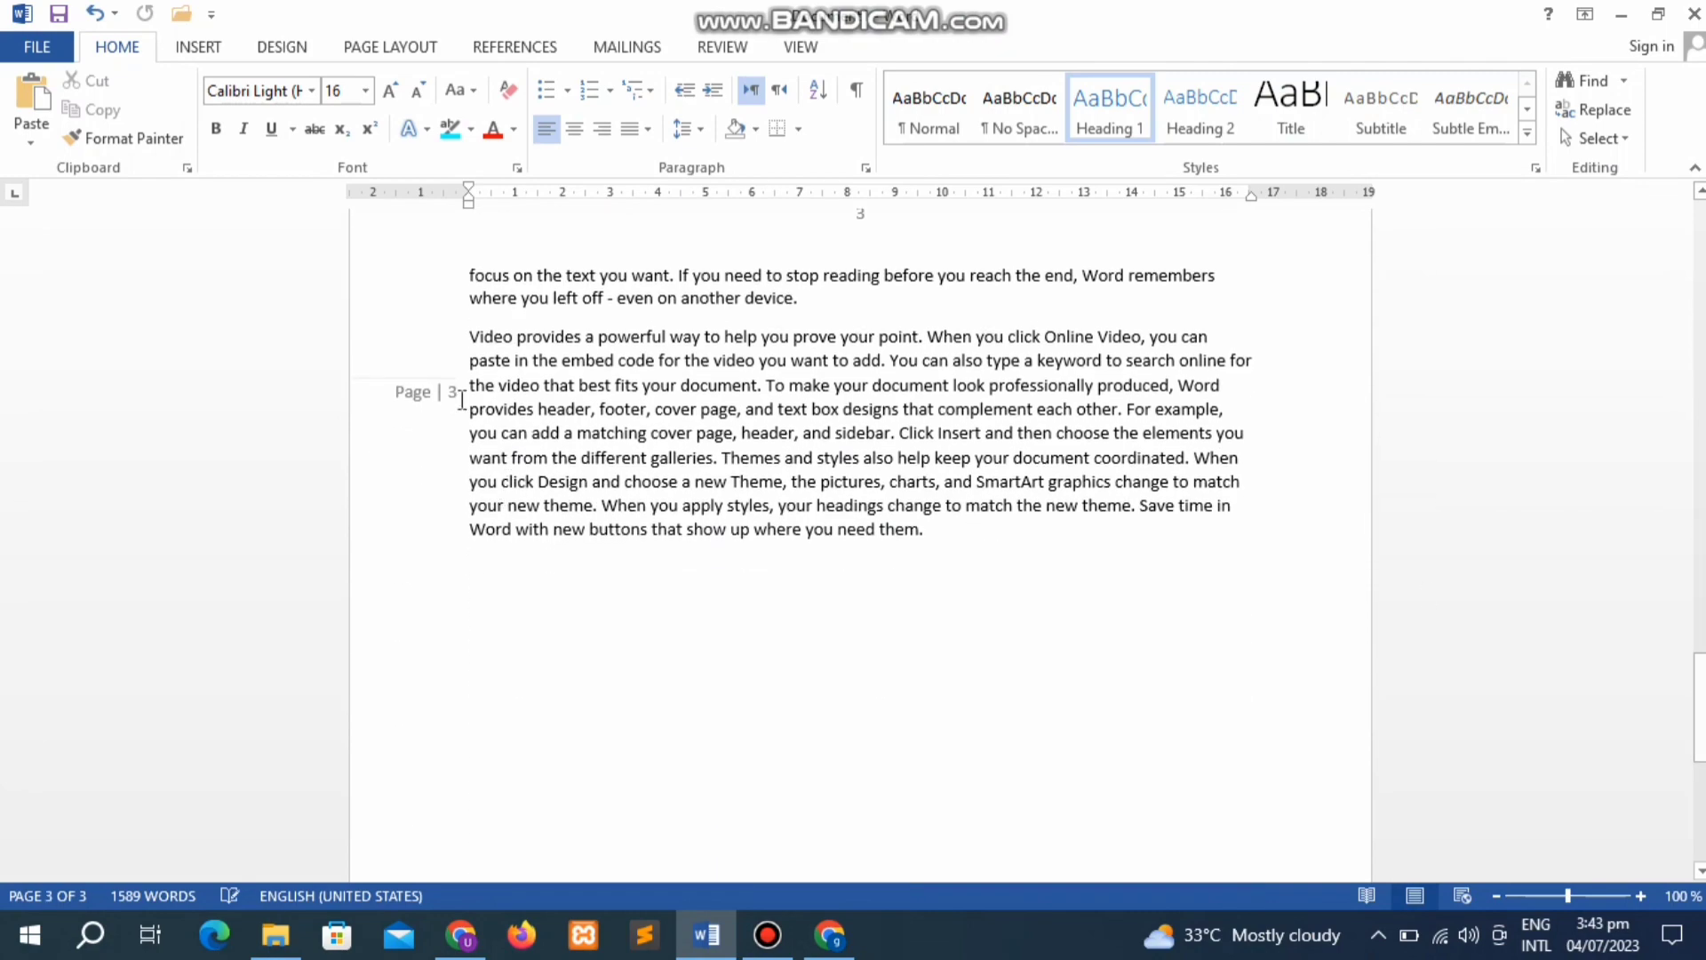
Step: Set the page number format to '- 1 -, - 2 -, - 3 -, ...'
click(199, 46)
click(1108, 130)
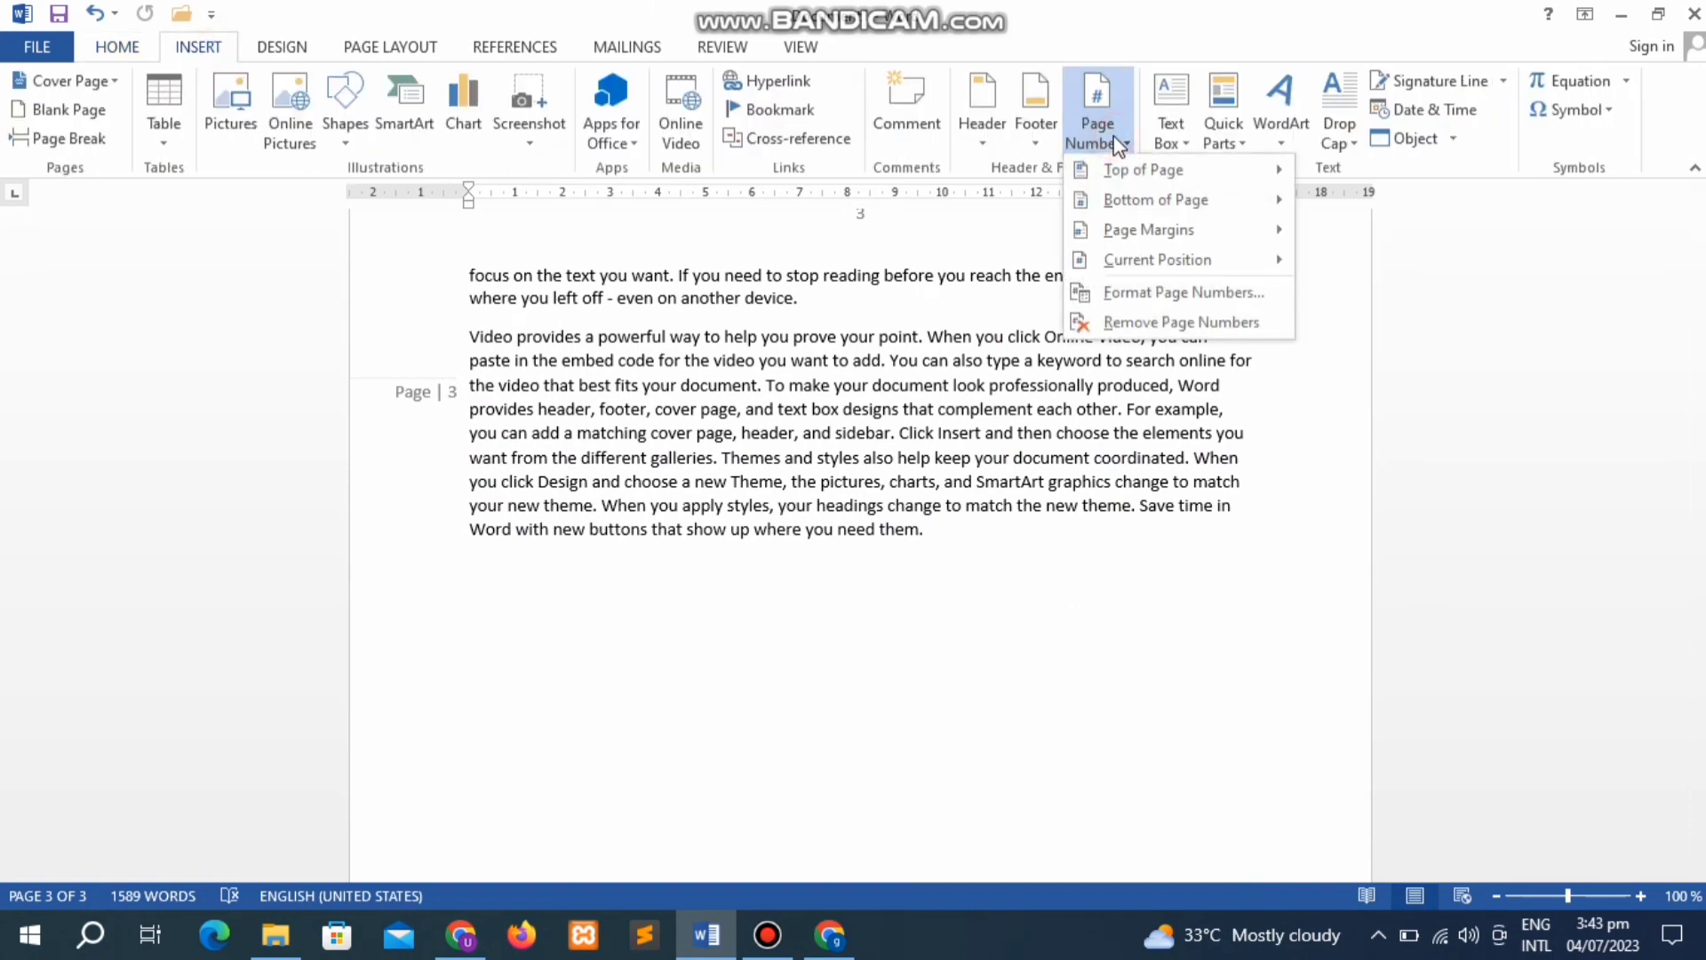
mouse_move(1154, 200)
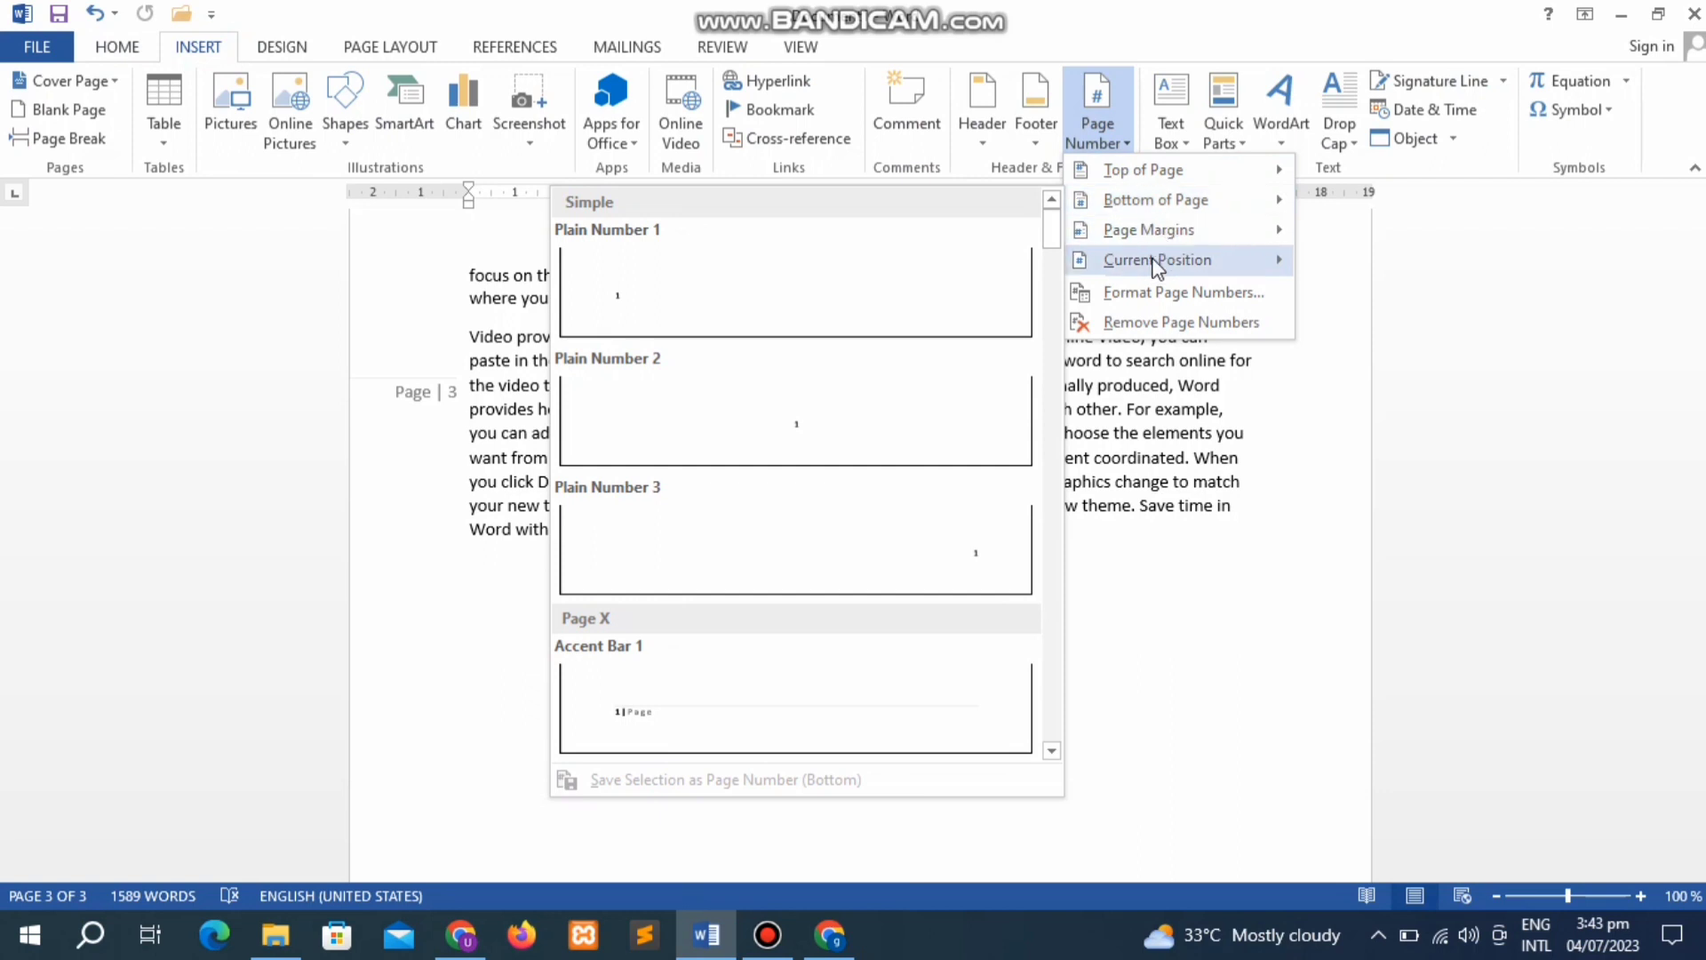
mouse_move(1157, 259)
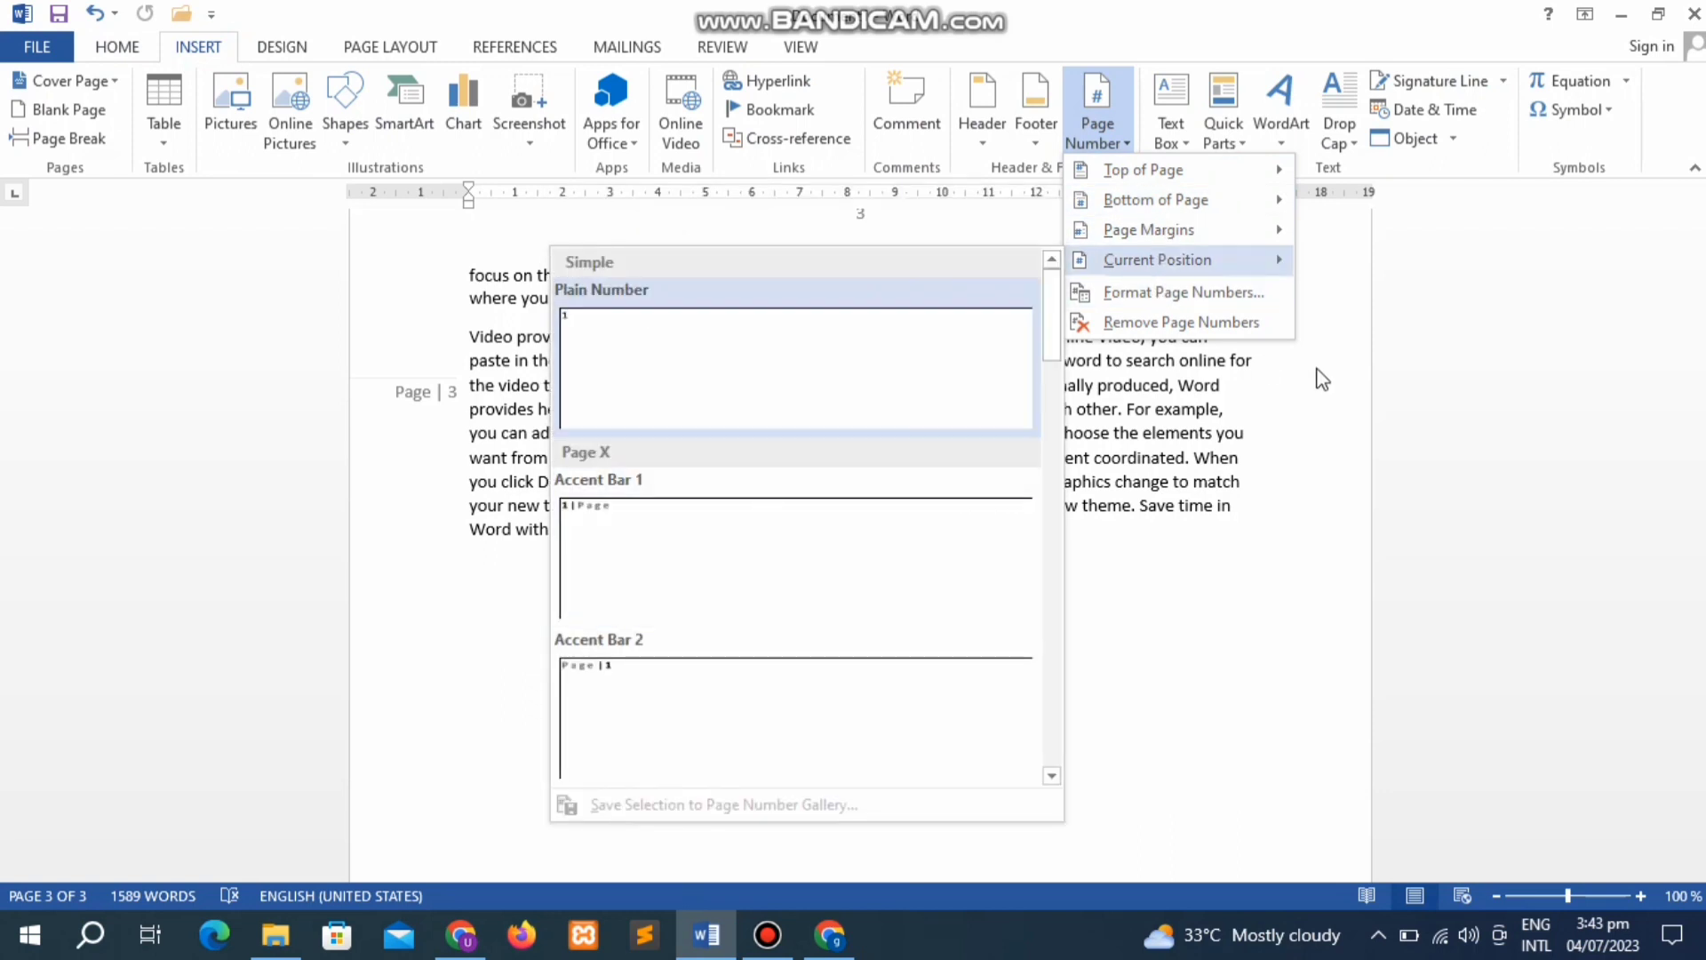
click(1142, 296)
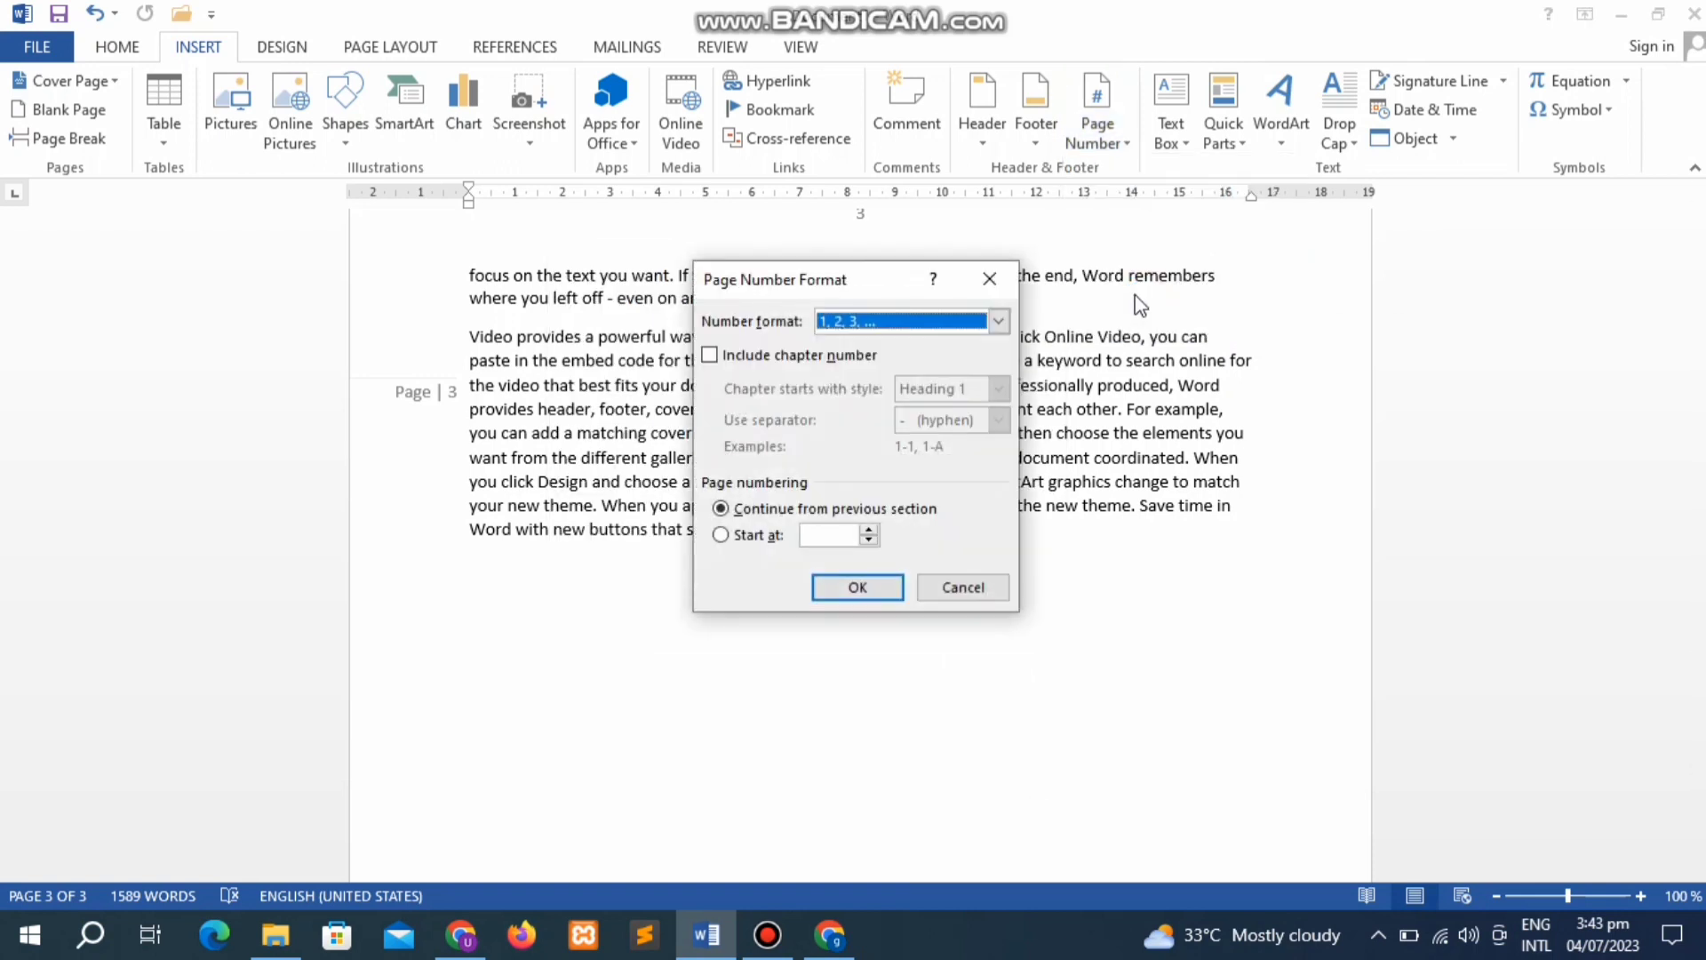
click(999, 320)
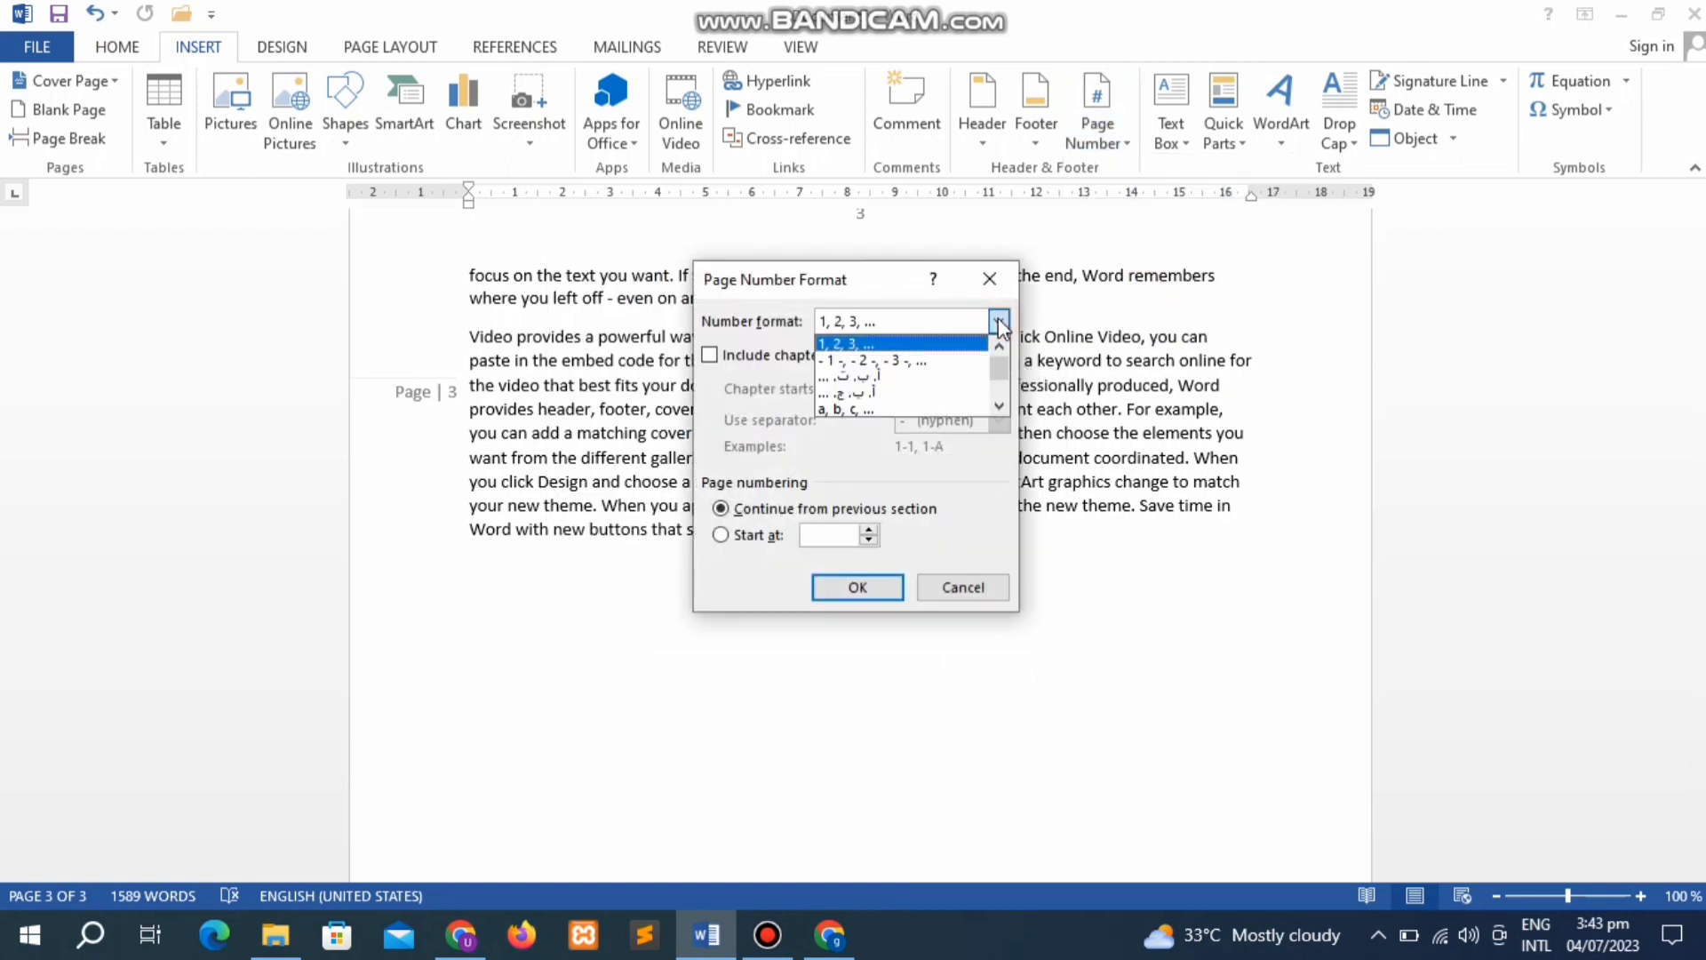
click(942, 365)
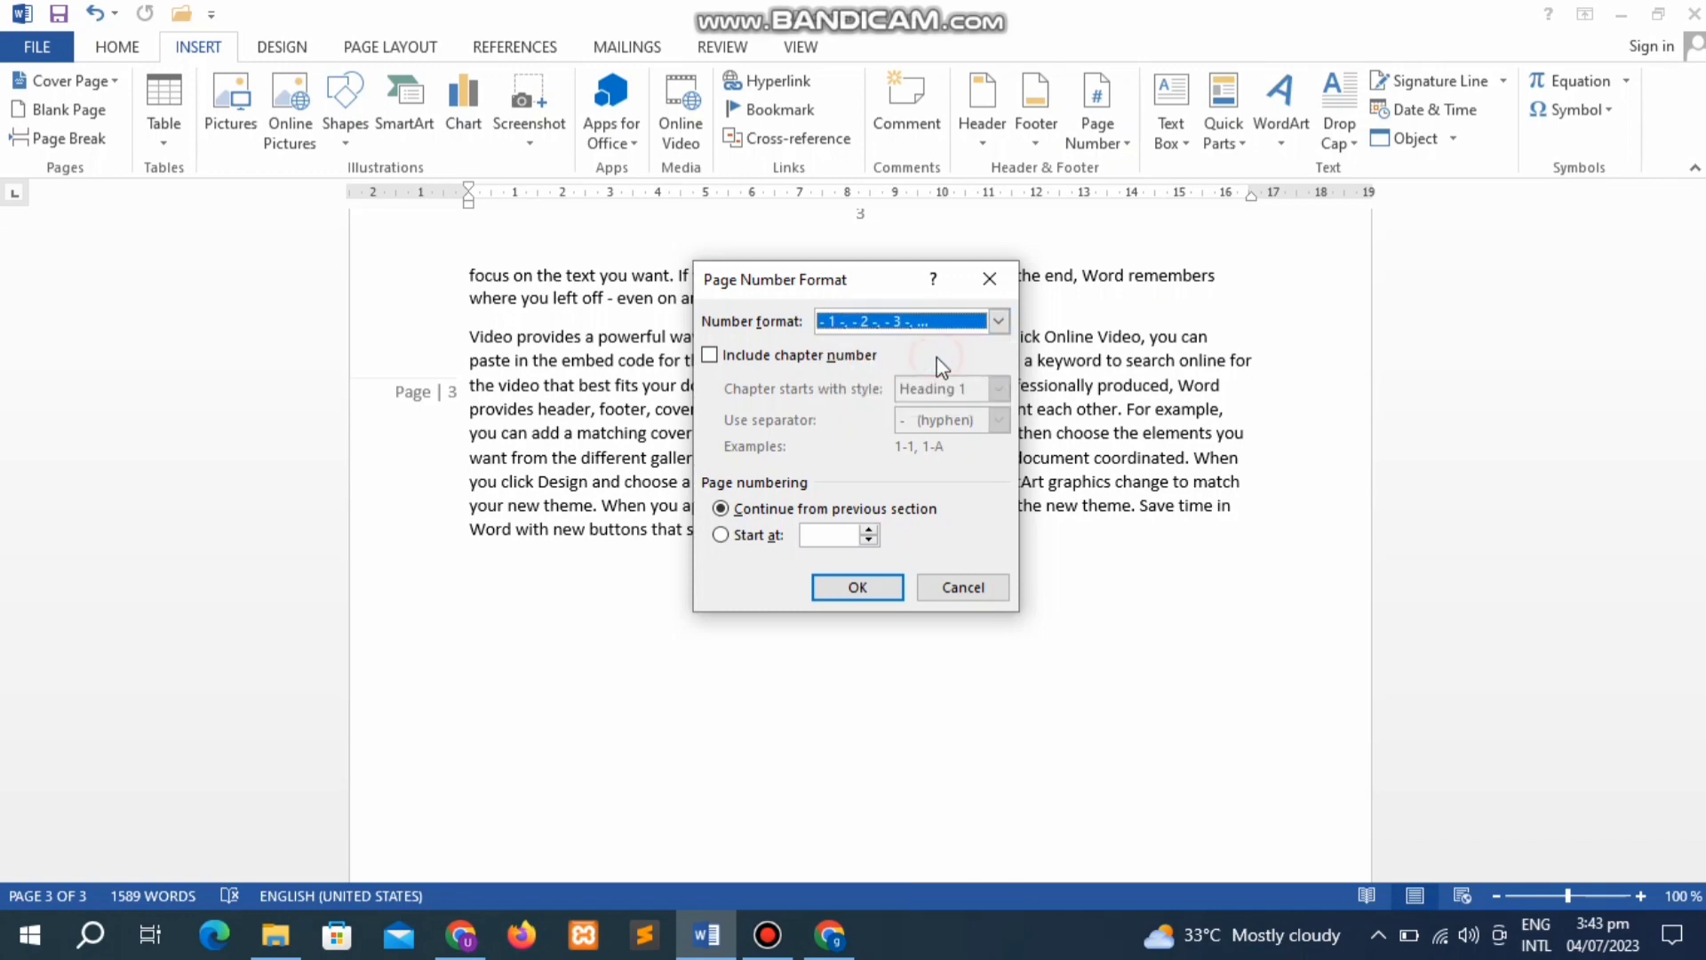
click(857, 587)
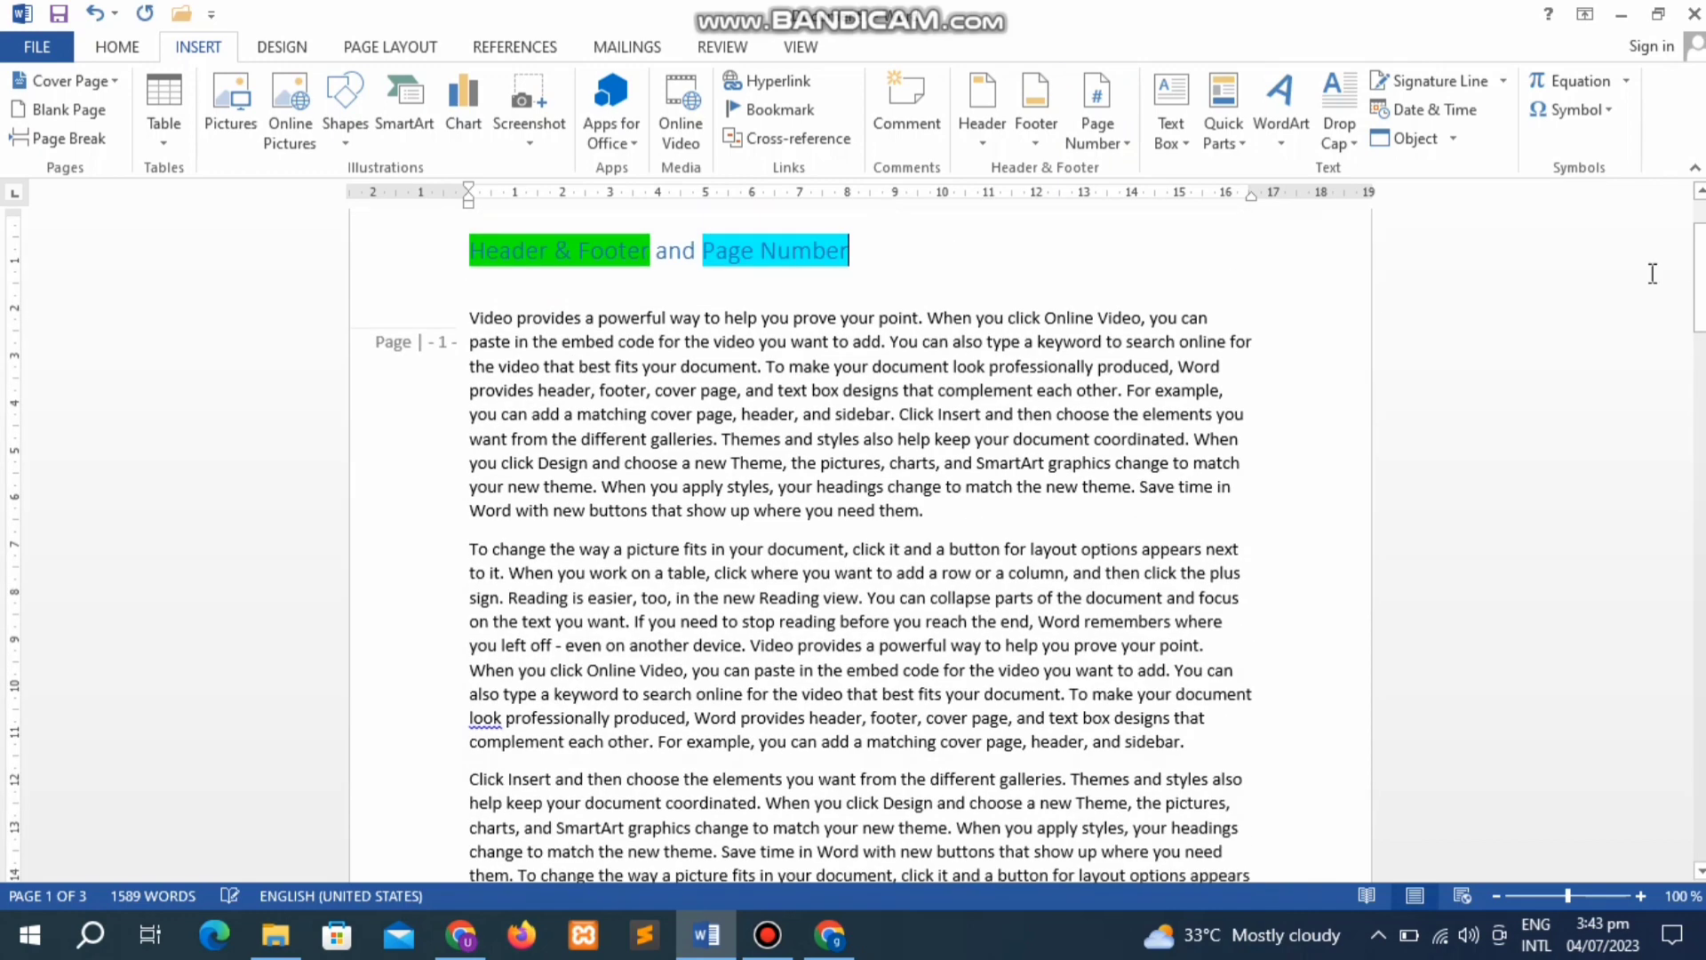
Step: Remove all page numbers from the document with Remove Page Numbers
scroll(860, 533, down, 7)
scroll(860, 533, down, 2)
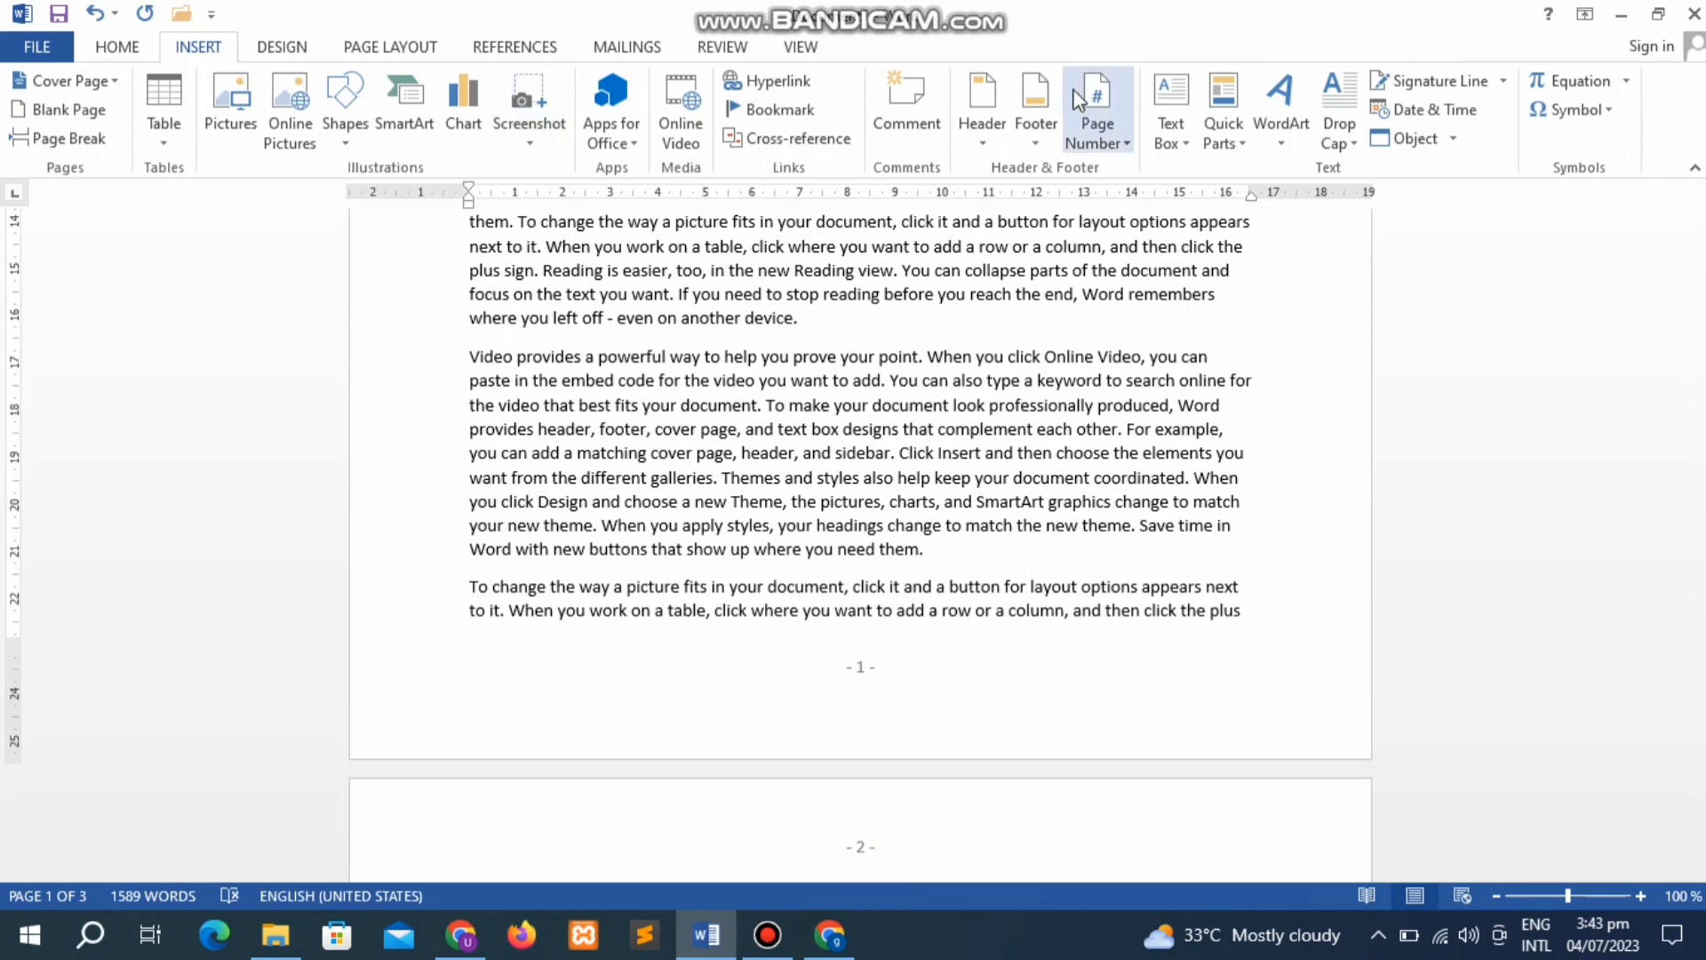
click(1105, 142)
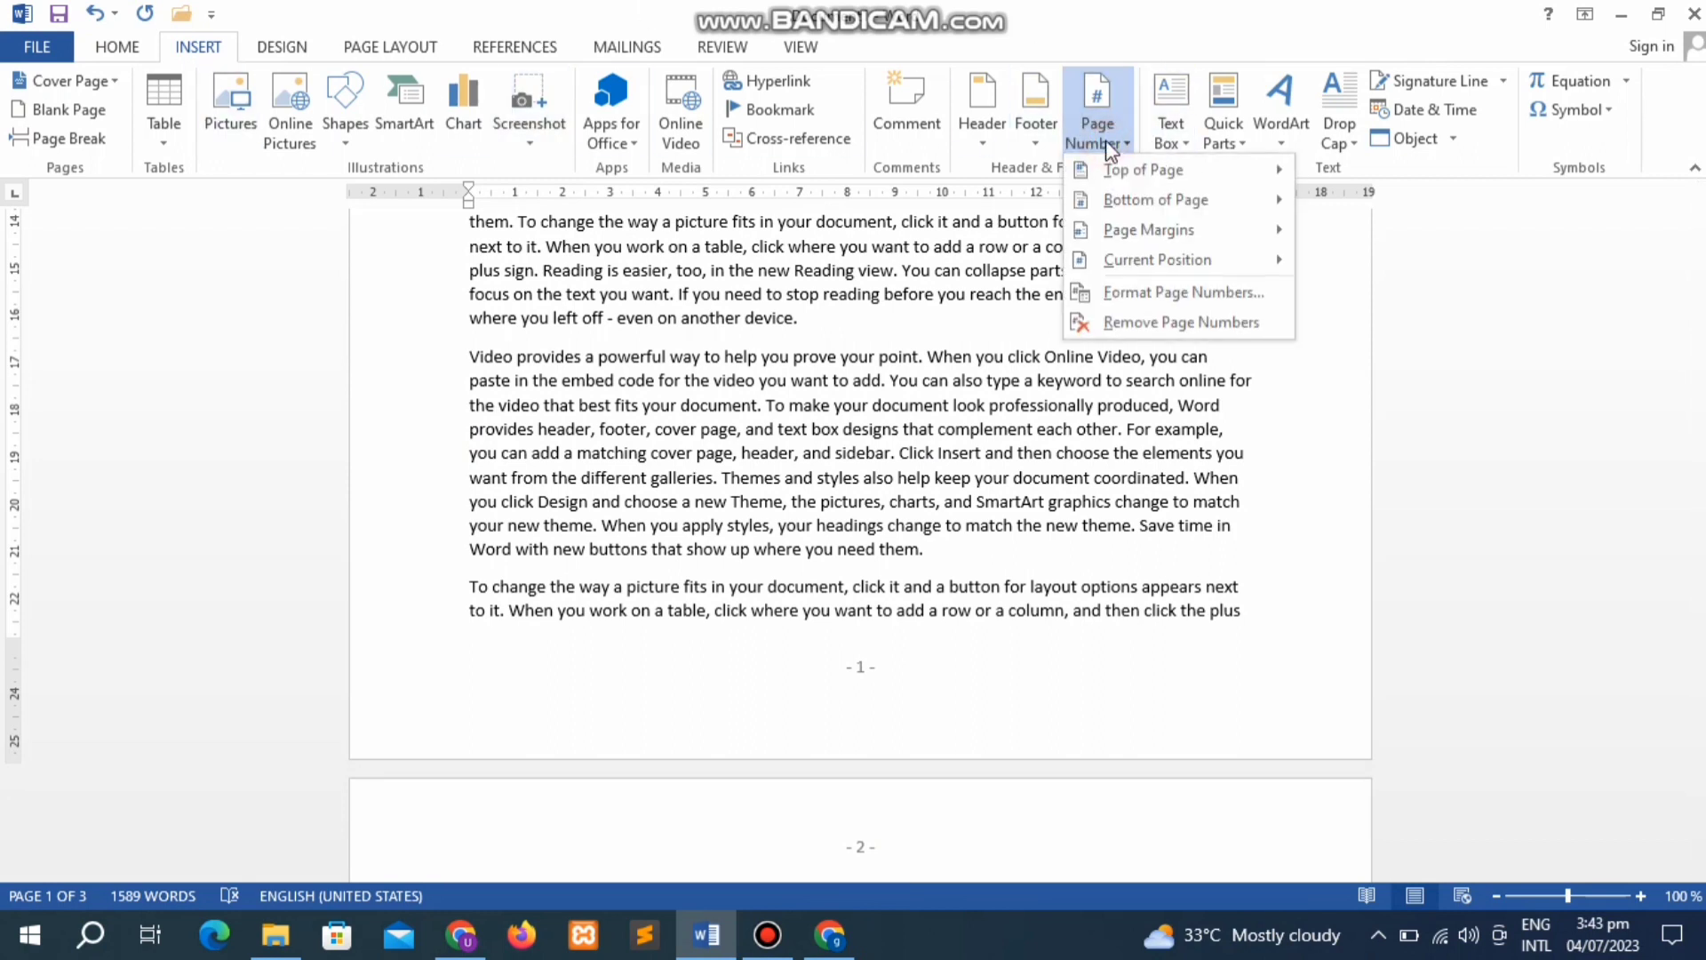
click(1187, 323)
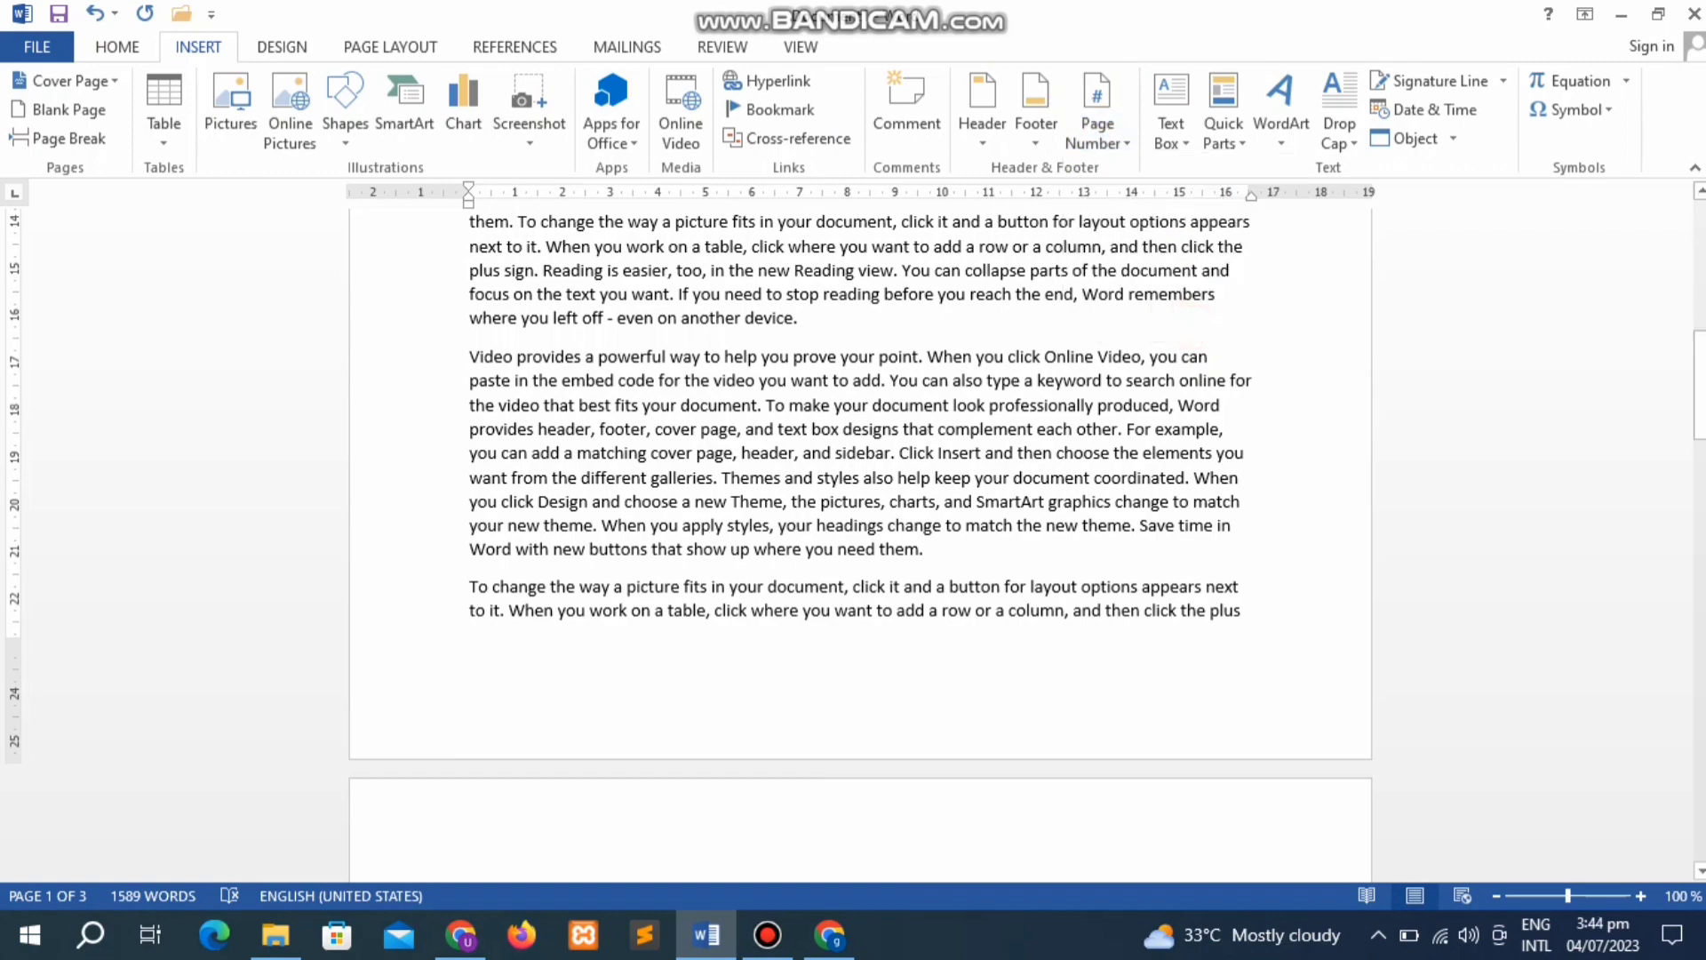
mouse_move(1699, 385)
mouse_down()
mouse_move(1699, 254)
mouse_move(1699, 400)
mouse_up()
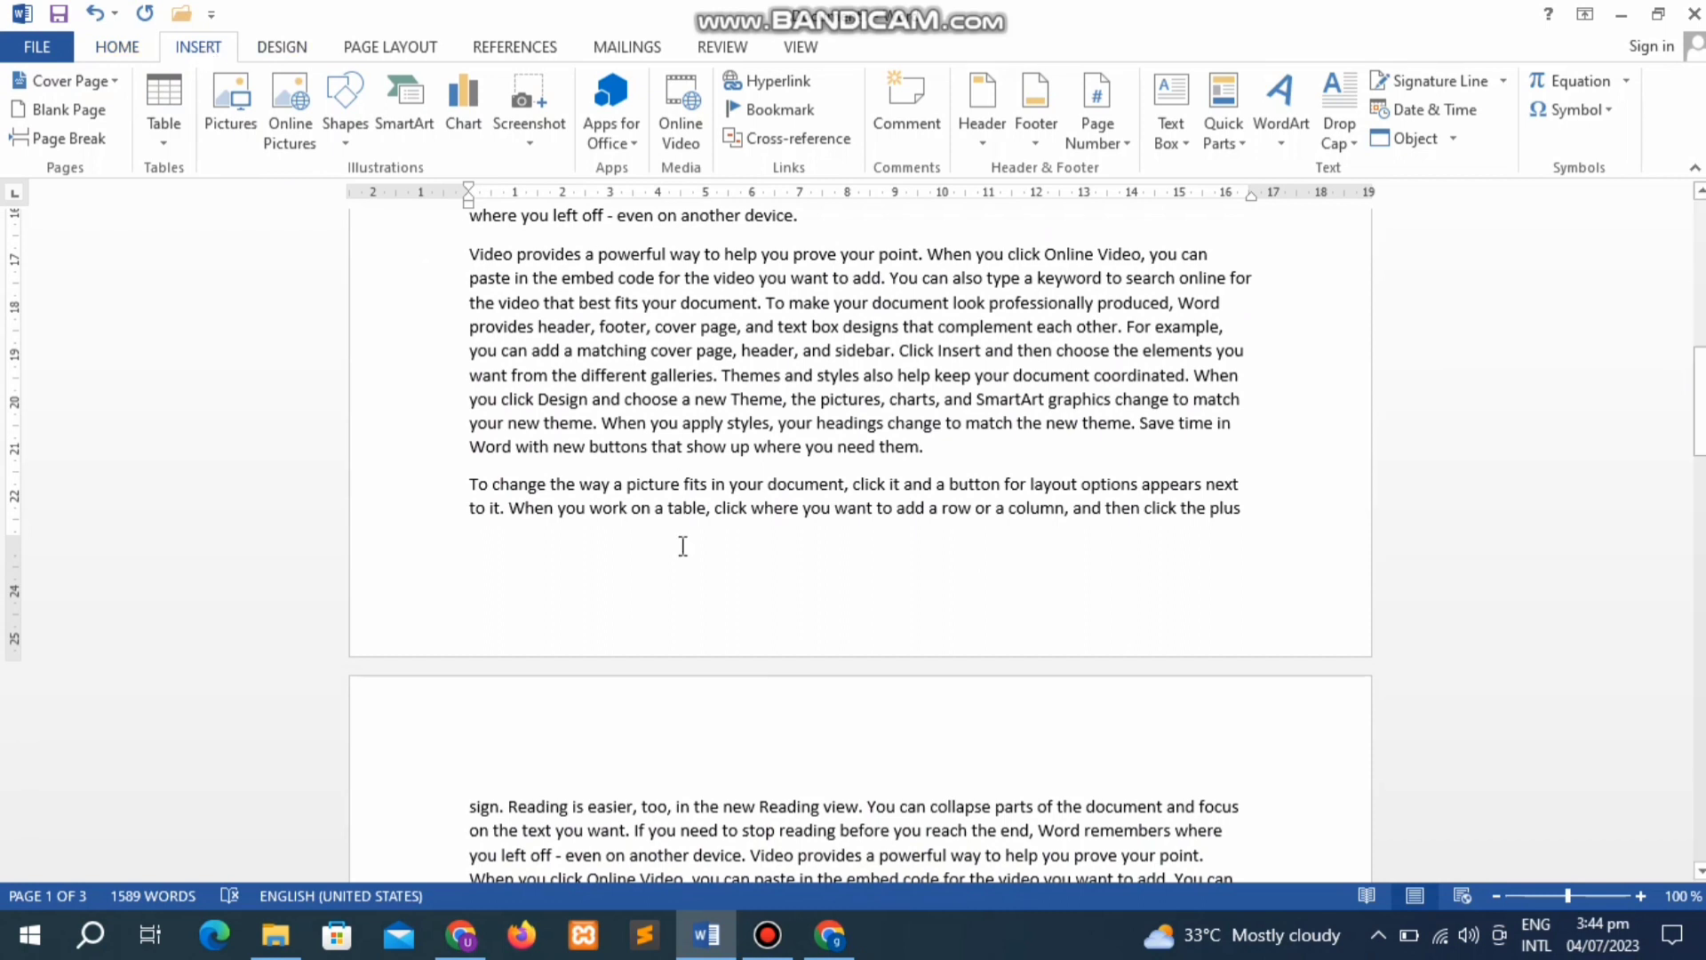
Step: Close the Bandicam recorder window, then insert a Blank header in Word
click(768, 935)
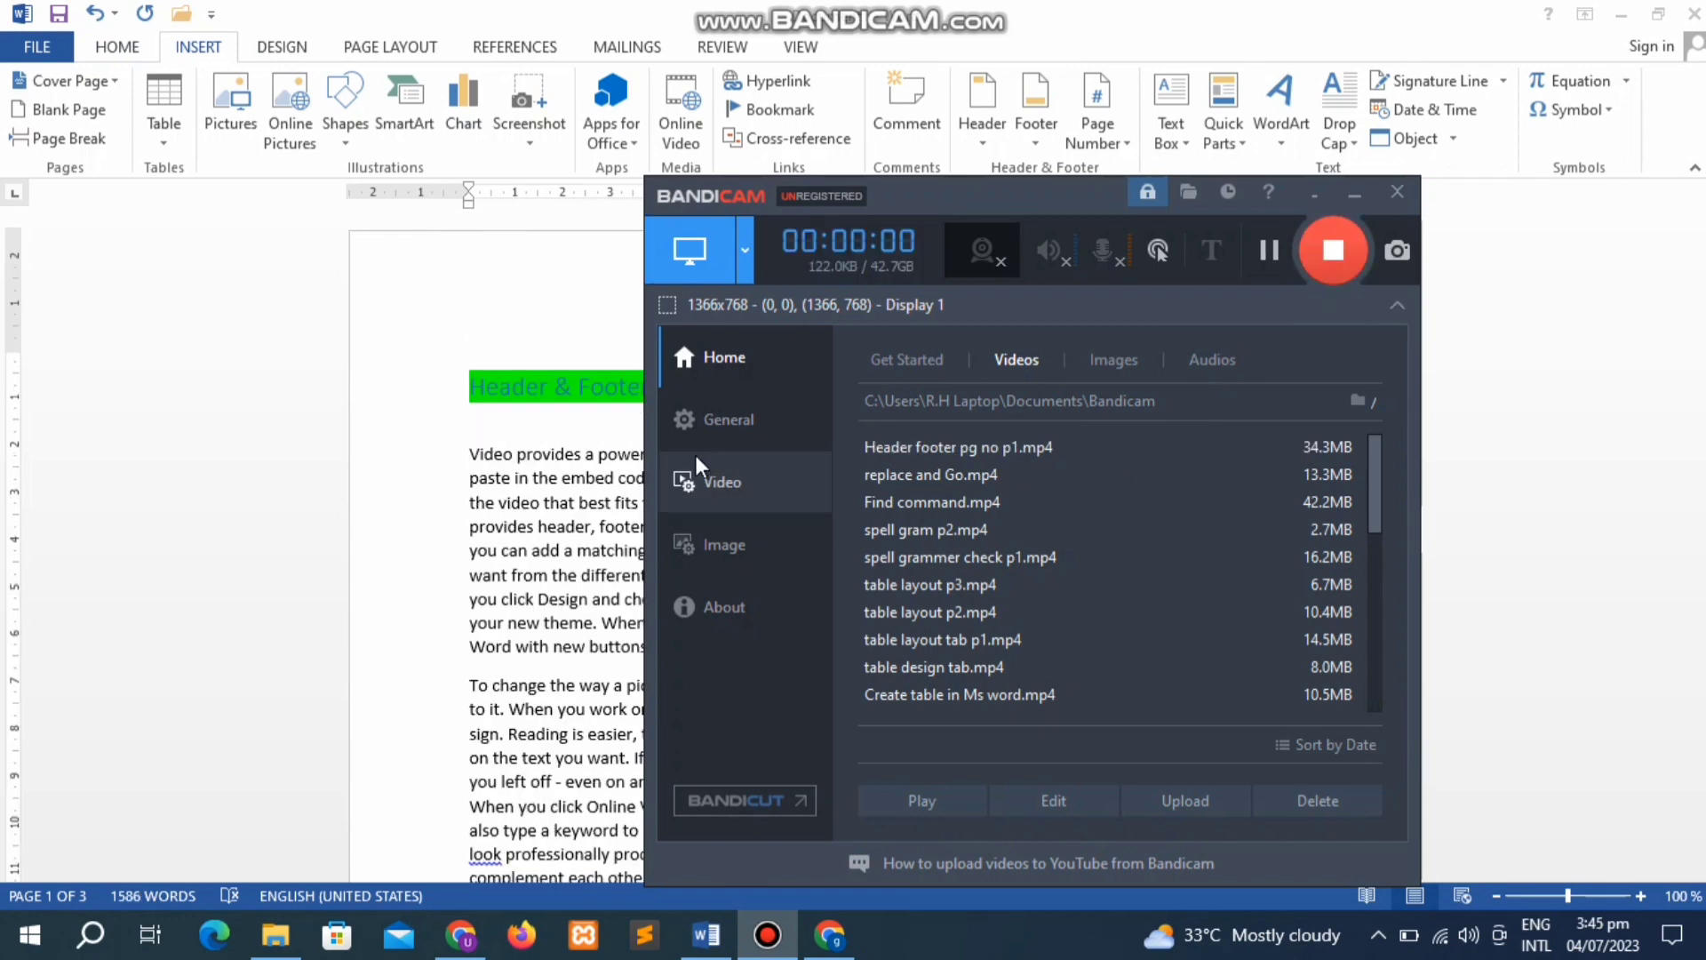
click(702, 480)
click(437, 425)
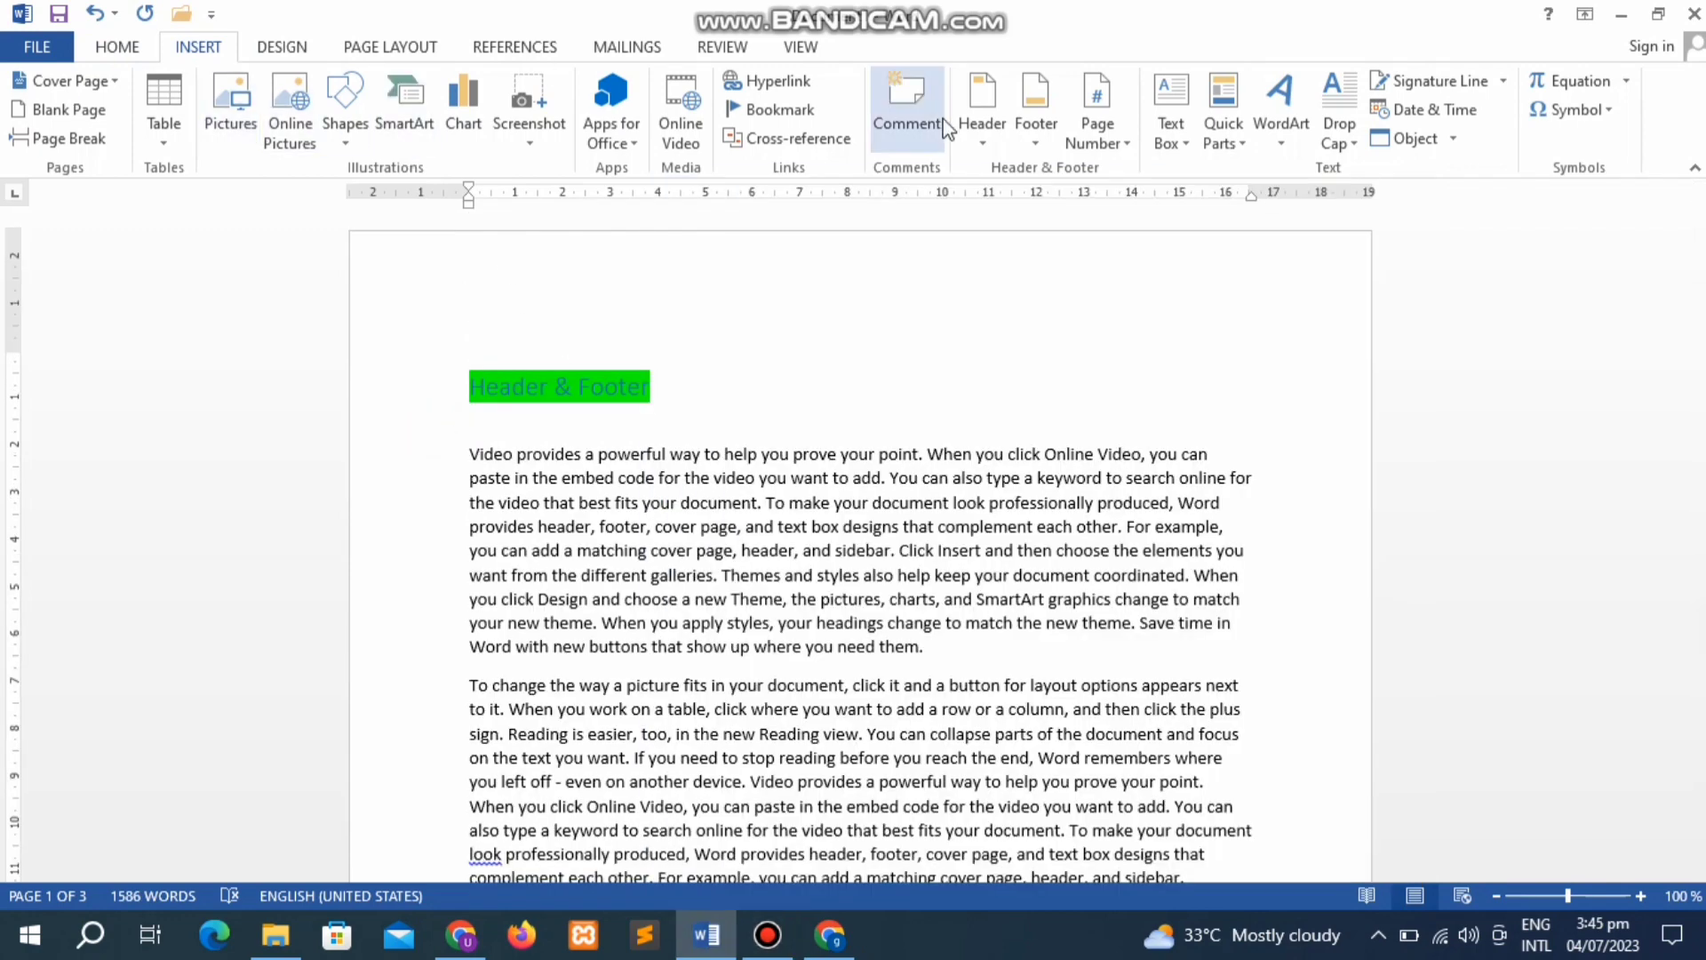
click(985, 142)
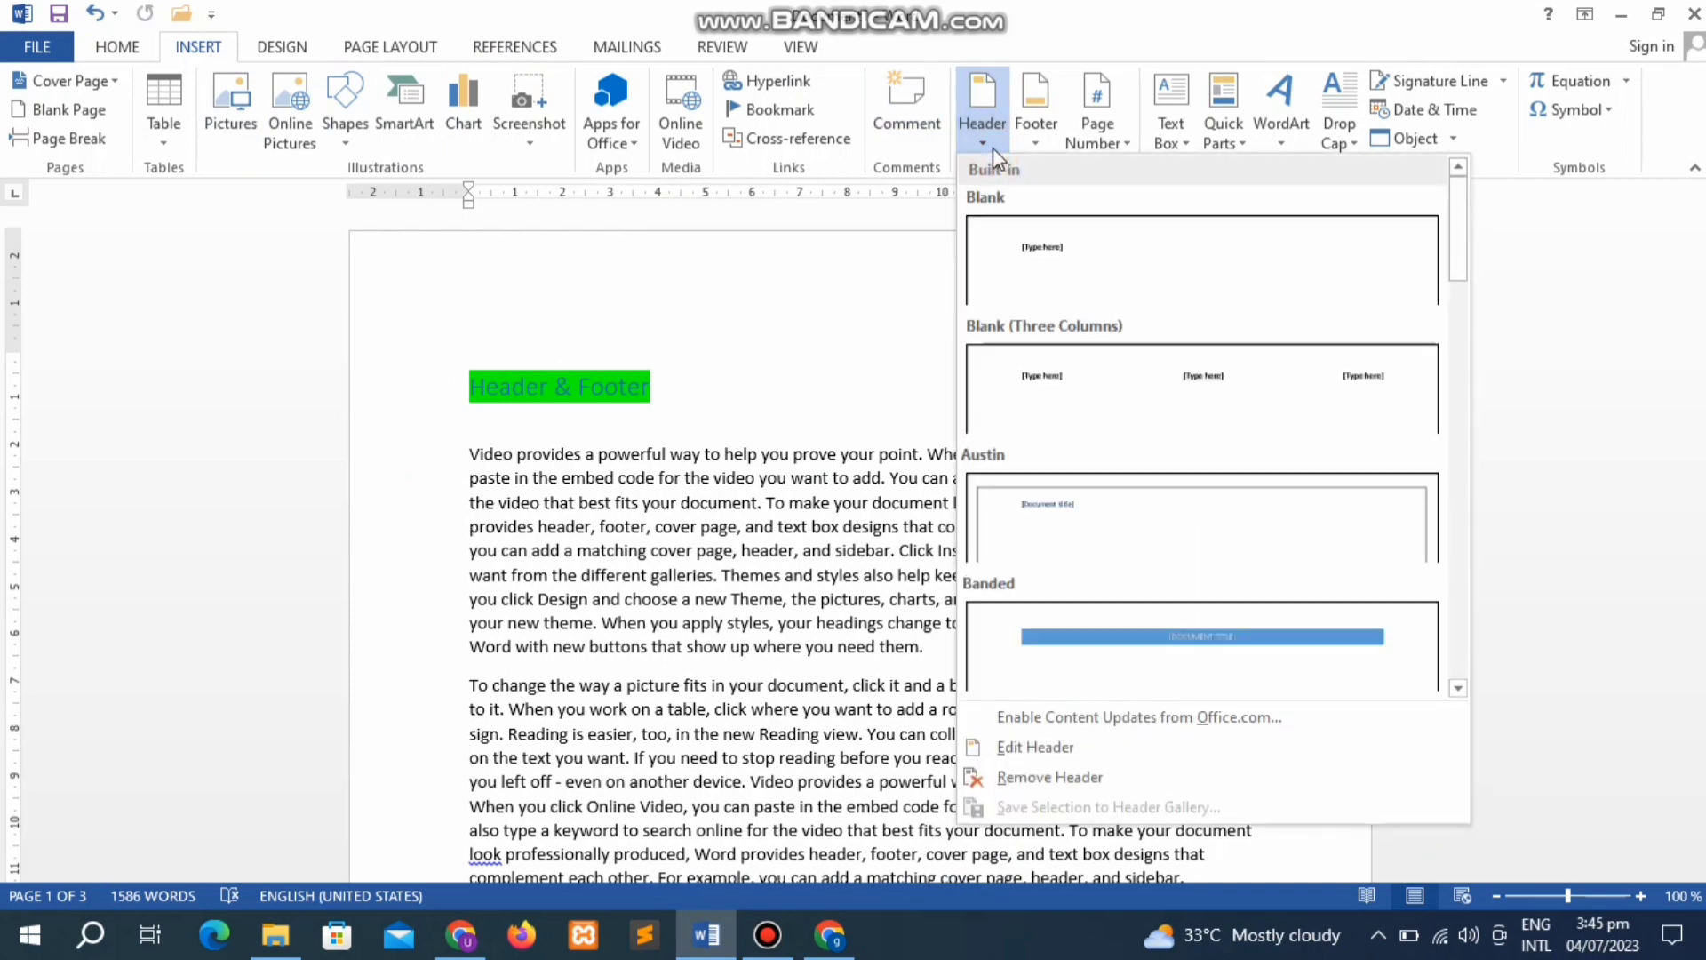
click(1015, 255)
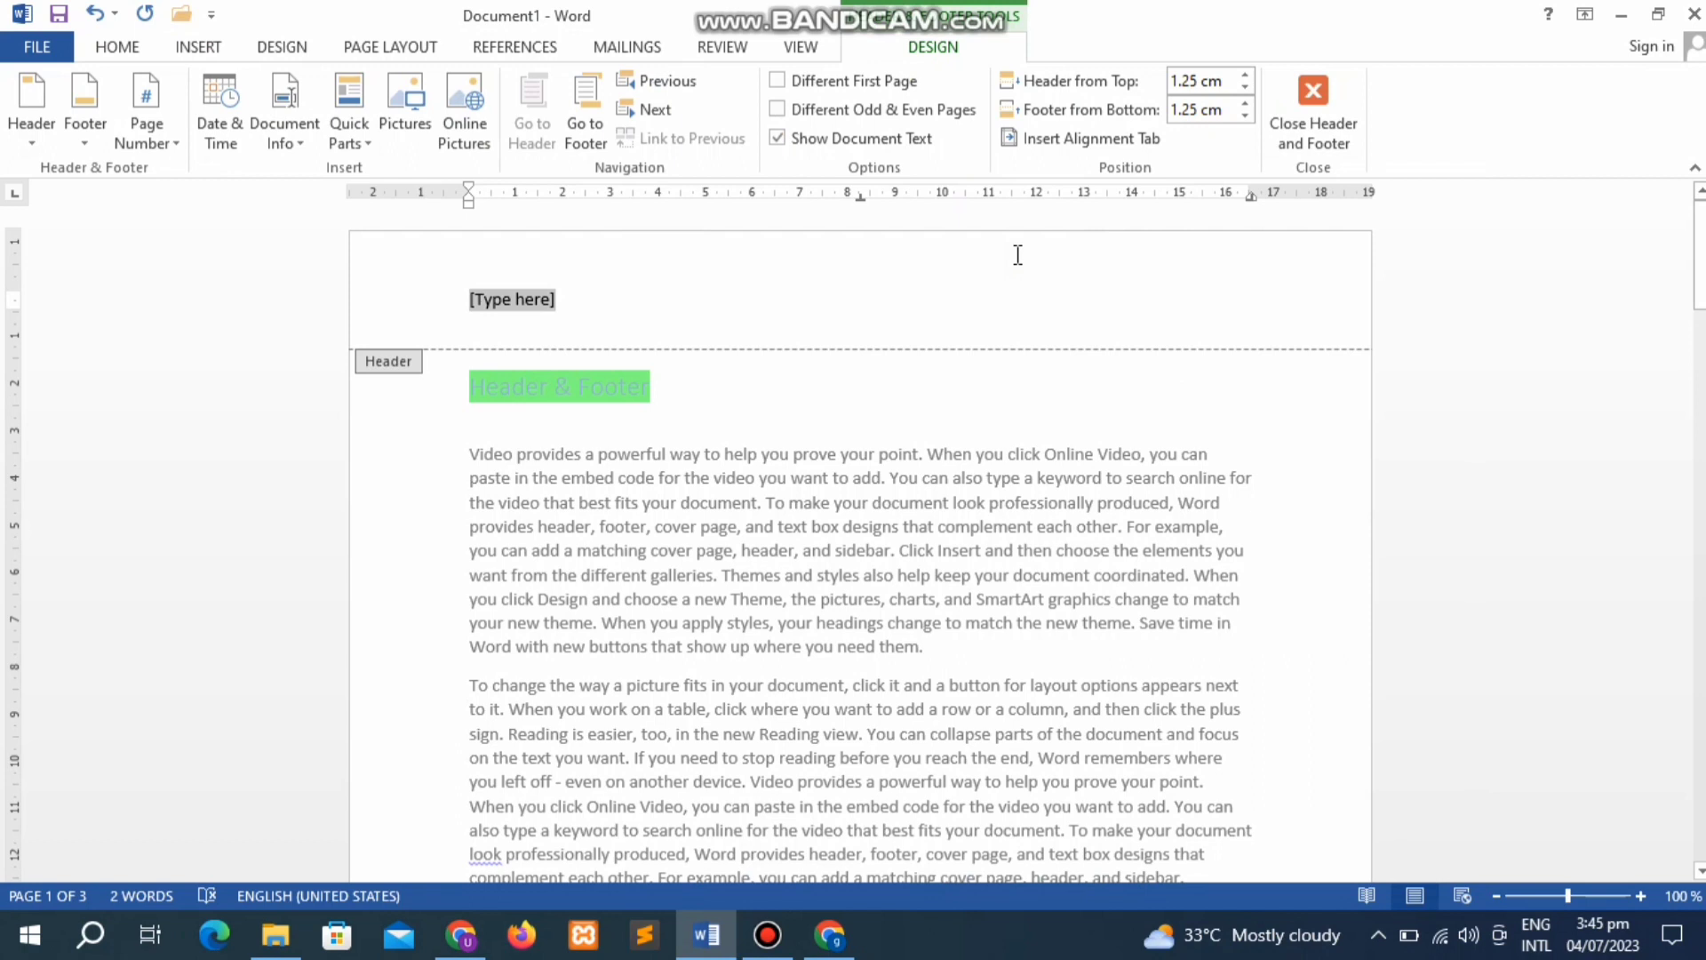
Step: Type 'Title: Computer Book' into the blank header and close header editing
text(Title: Compute)
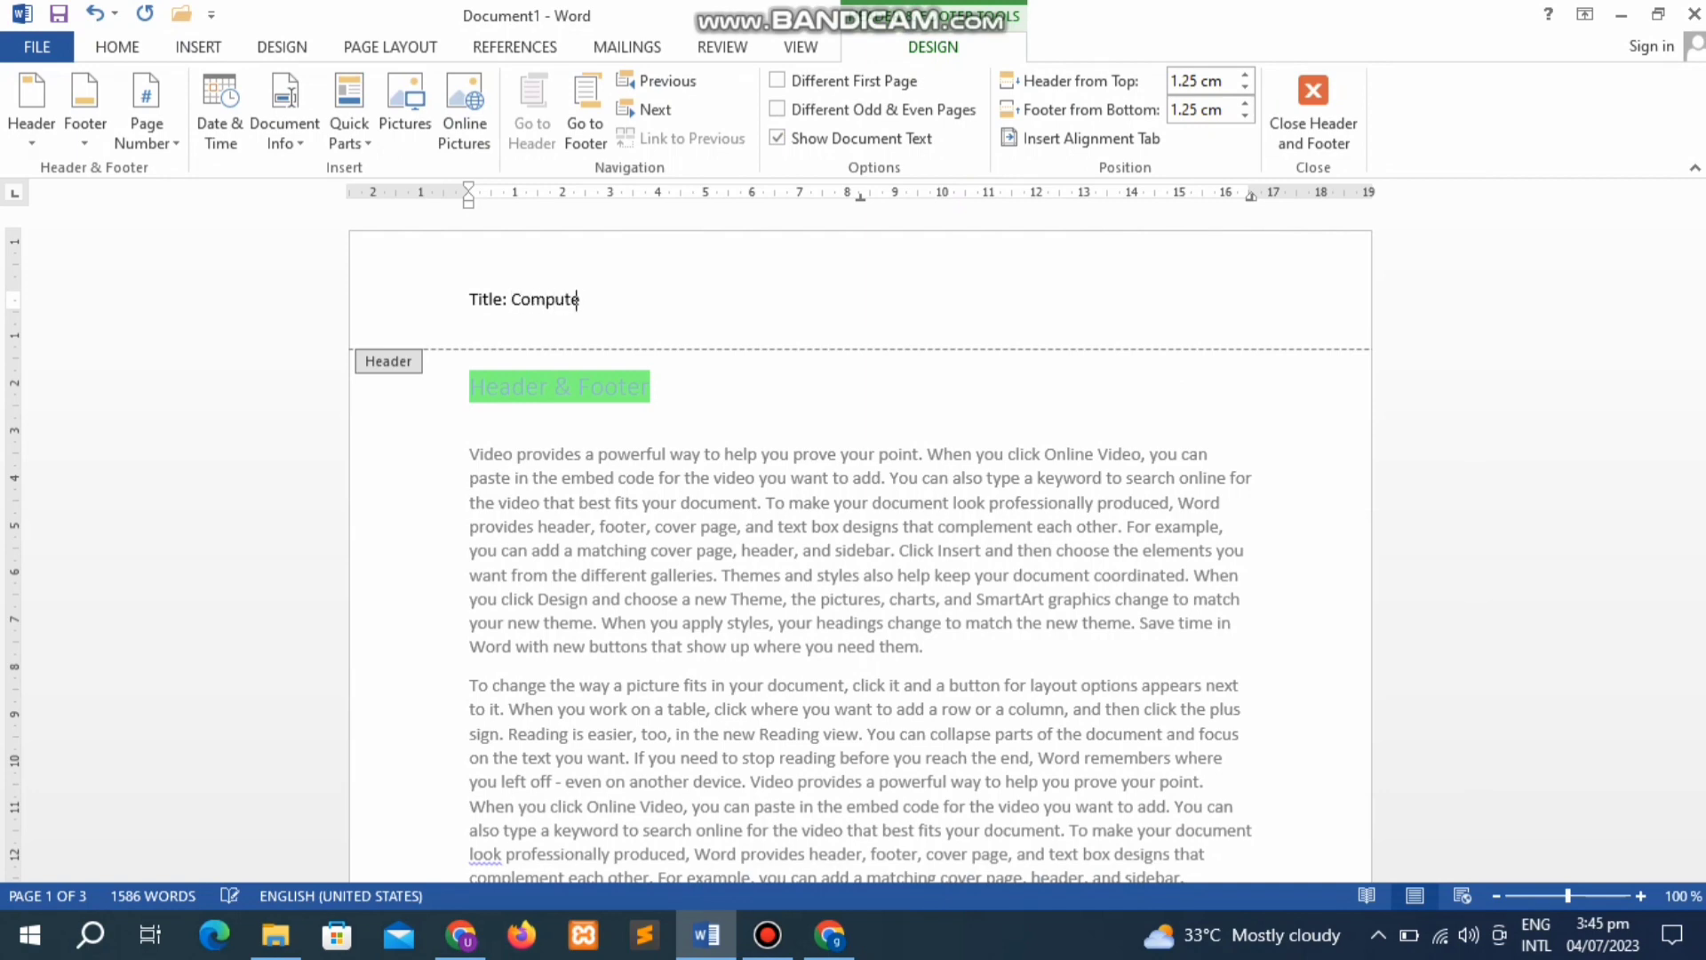
text(bo)
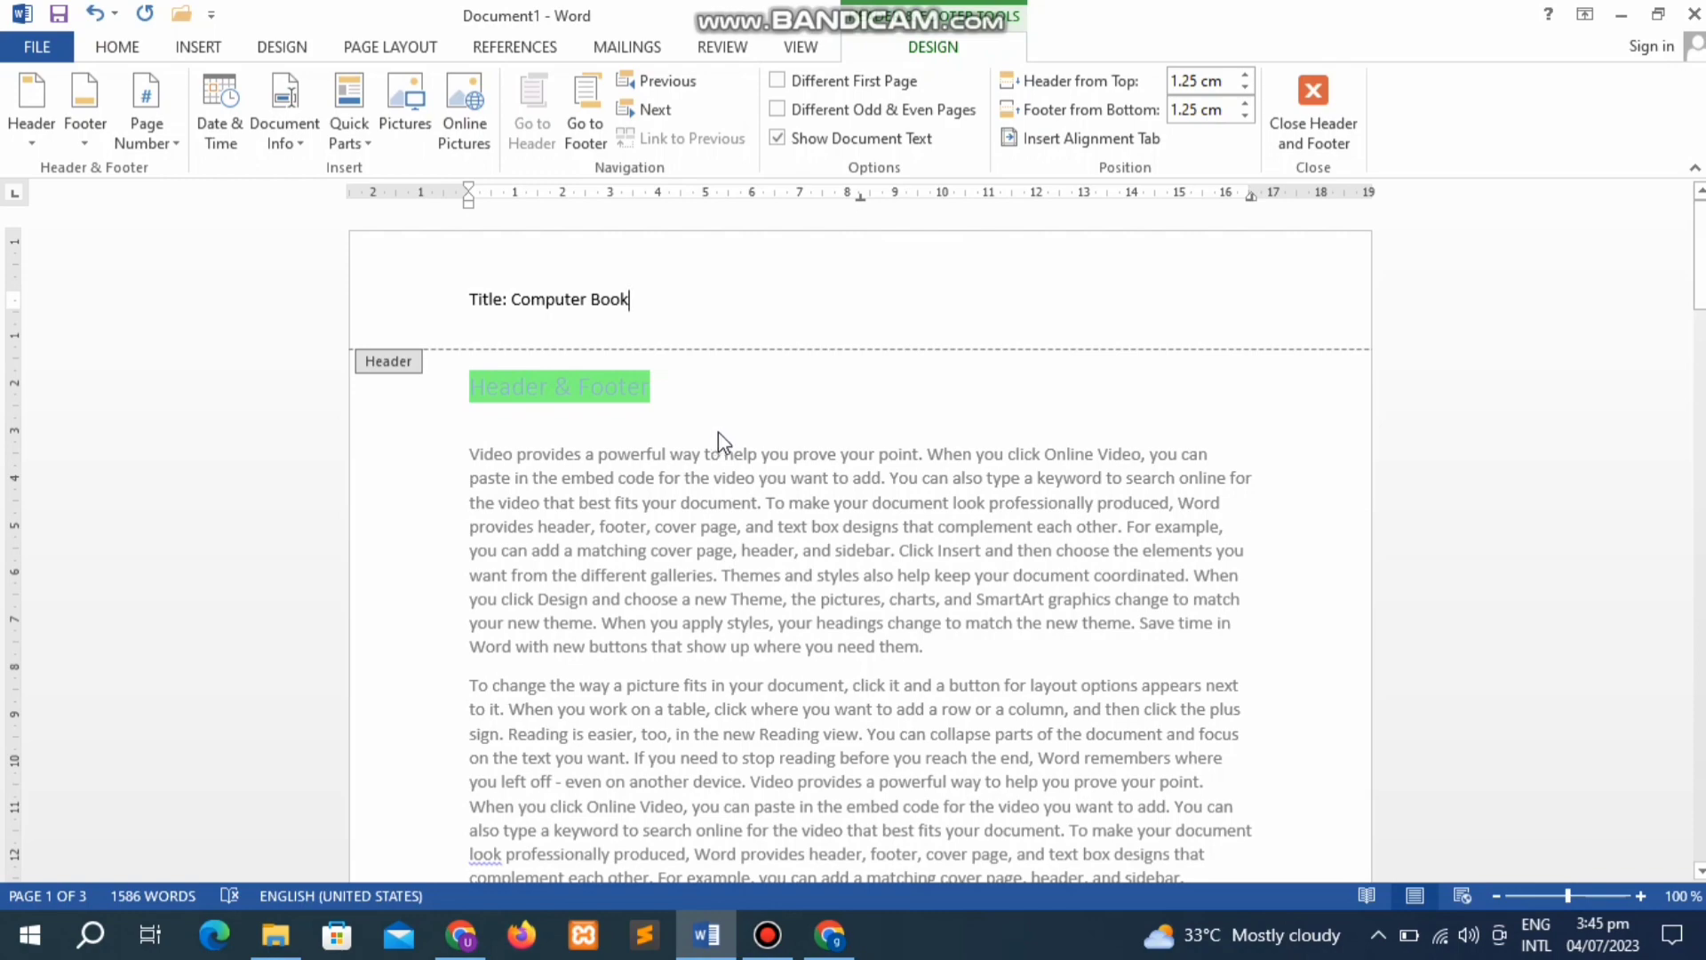
click(1306, 109)
drag(1698, 255, 1699, 420)
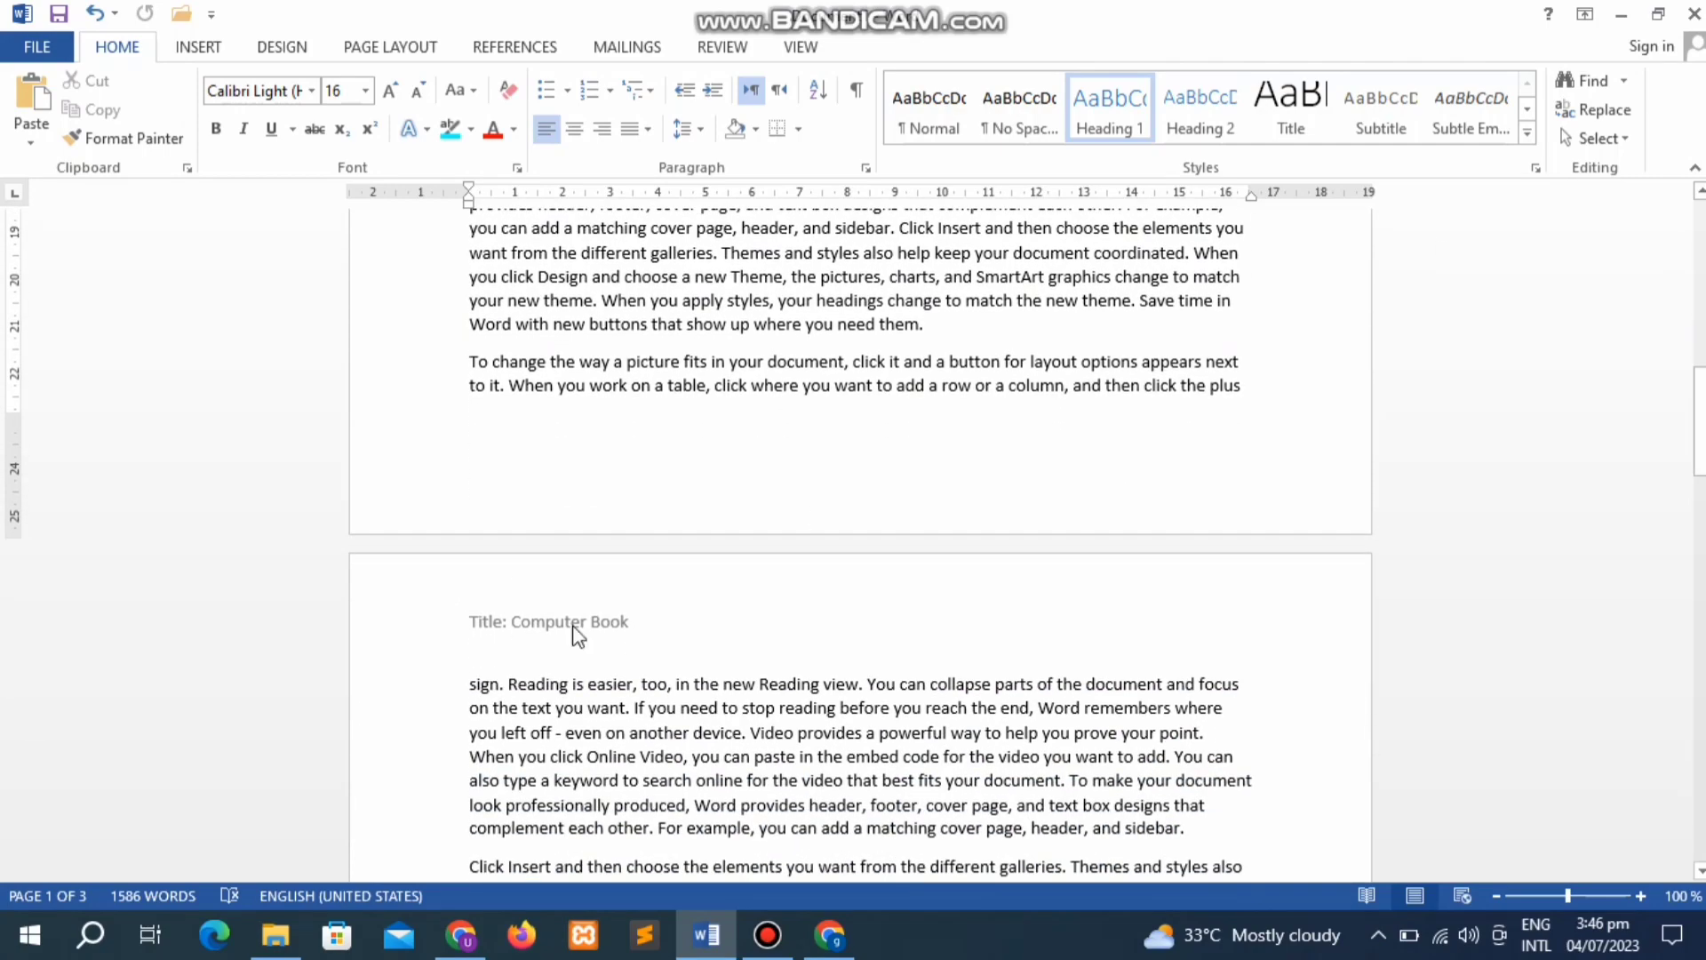
Step: Reopen the 'Title: Computer Book' header for editing from Insert > Header > Edit Header
drag(1698, 417, 1699, 251)
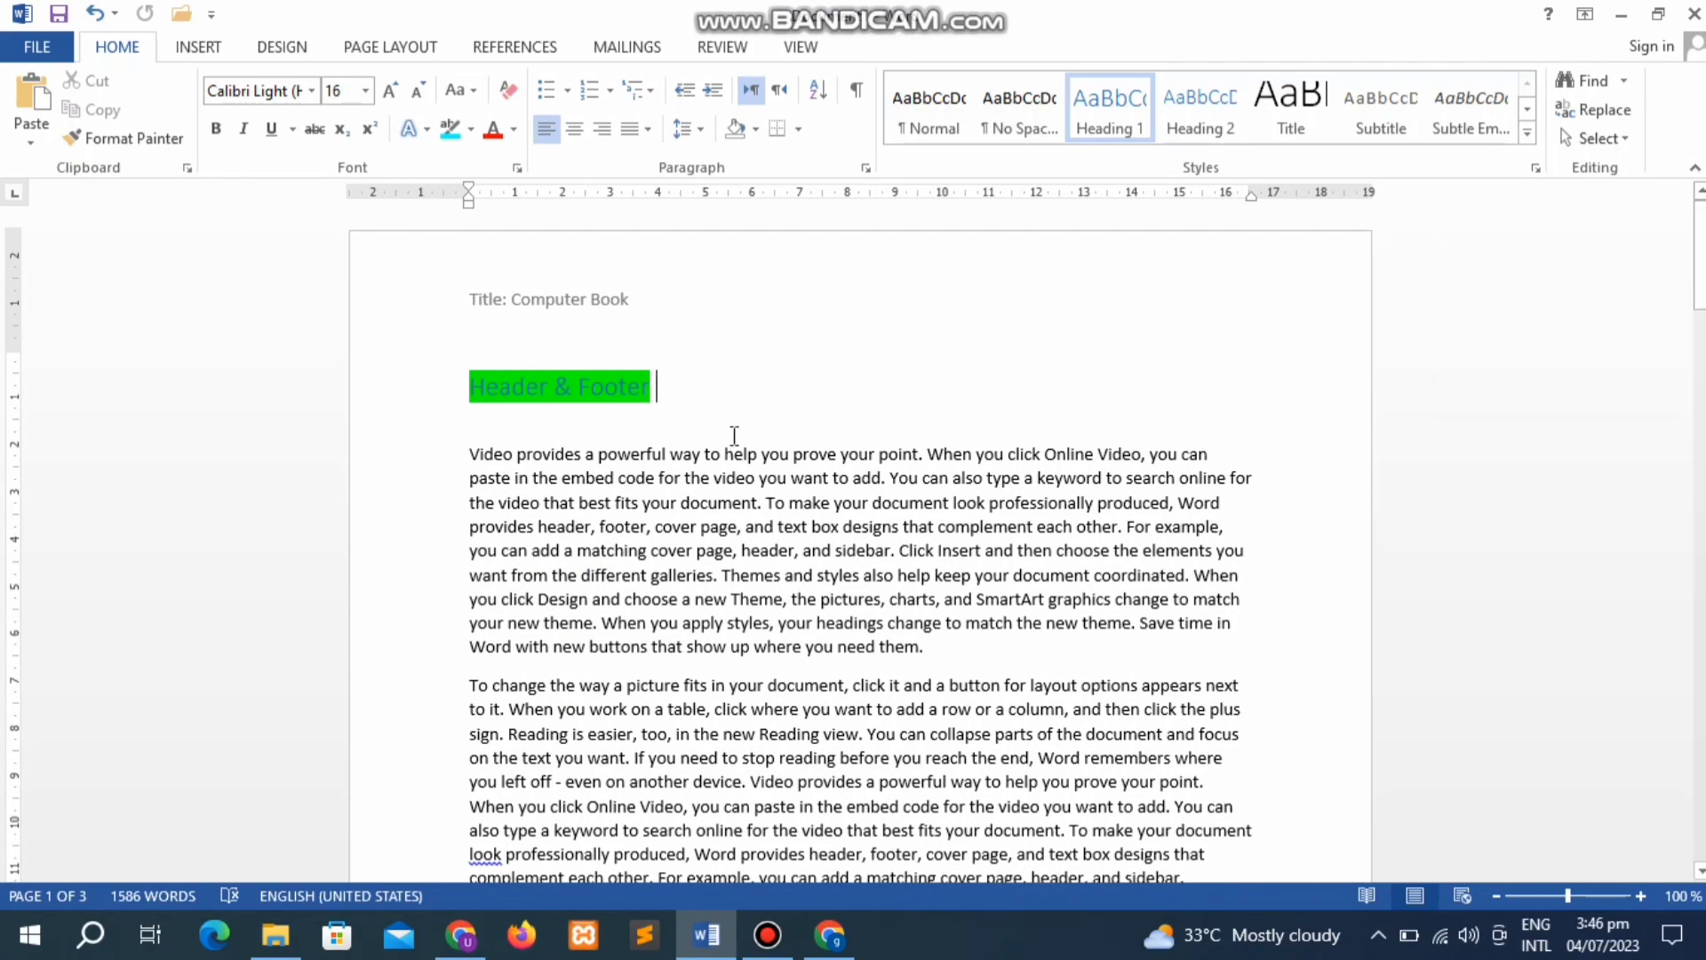
click(223, 56)
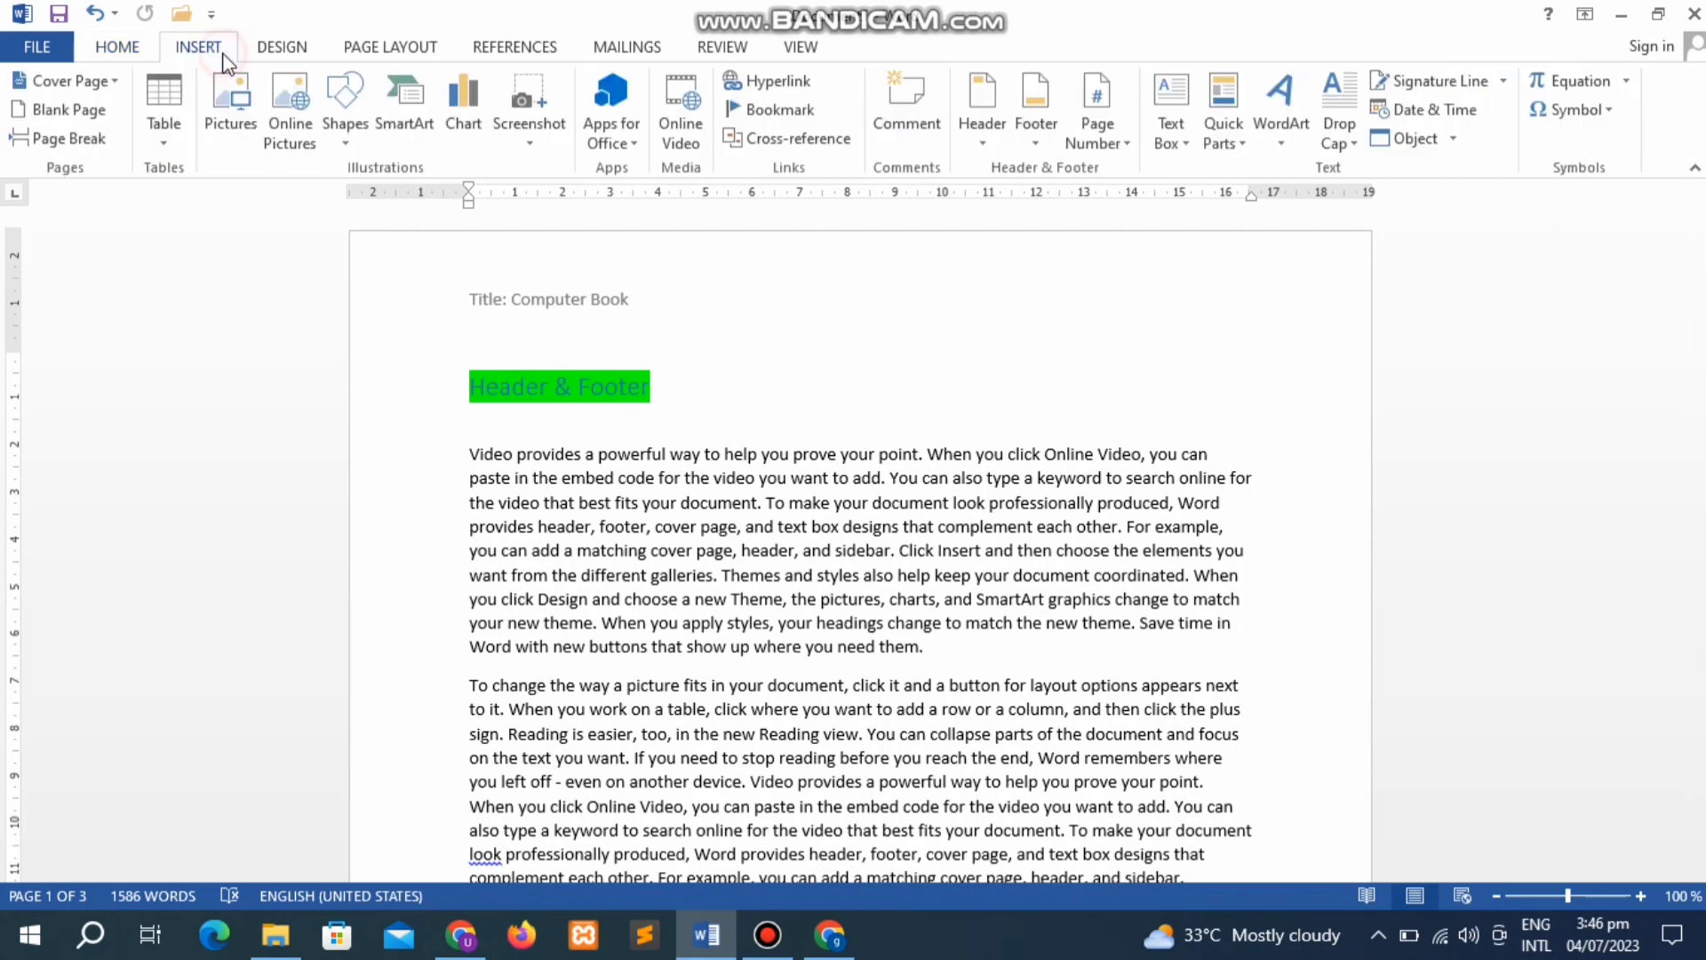
click(963, 133)
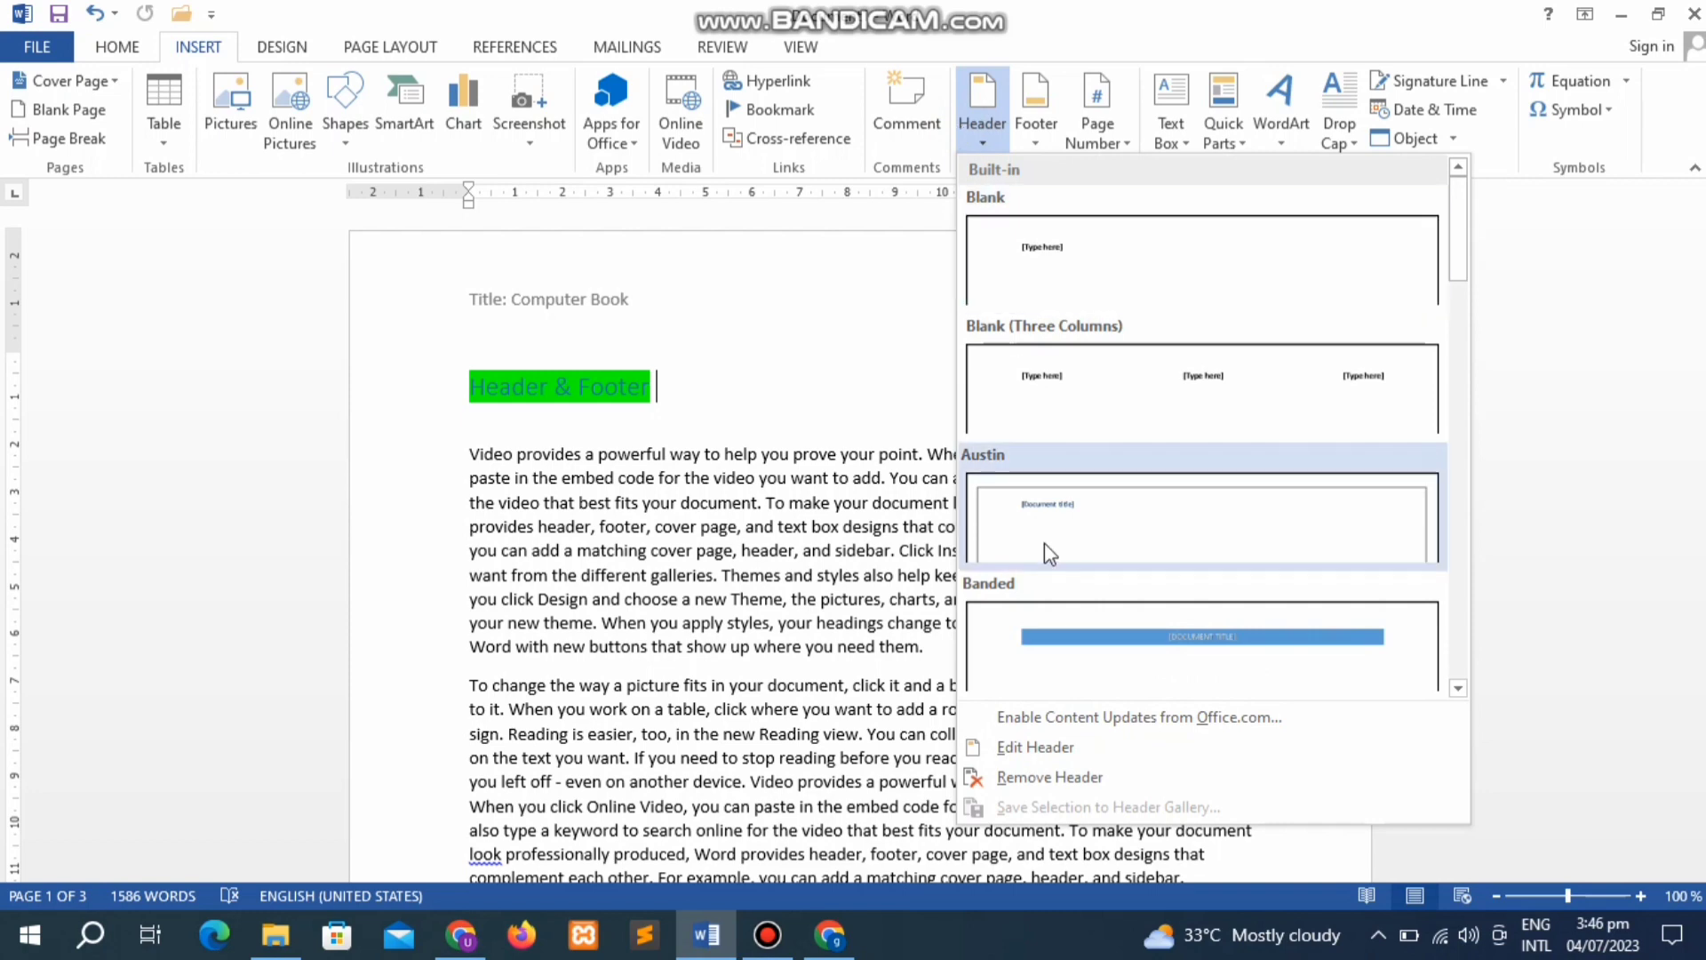
click(1035, 747)
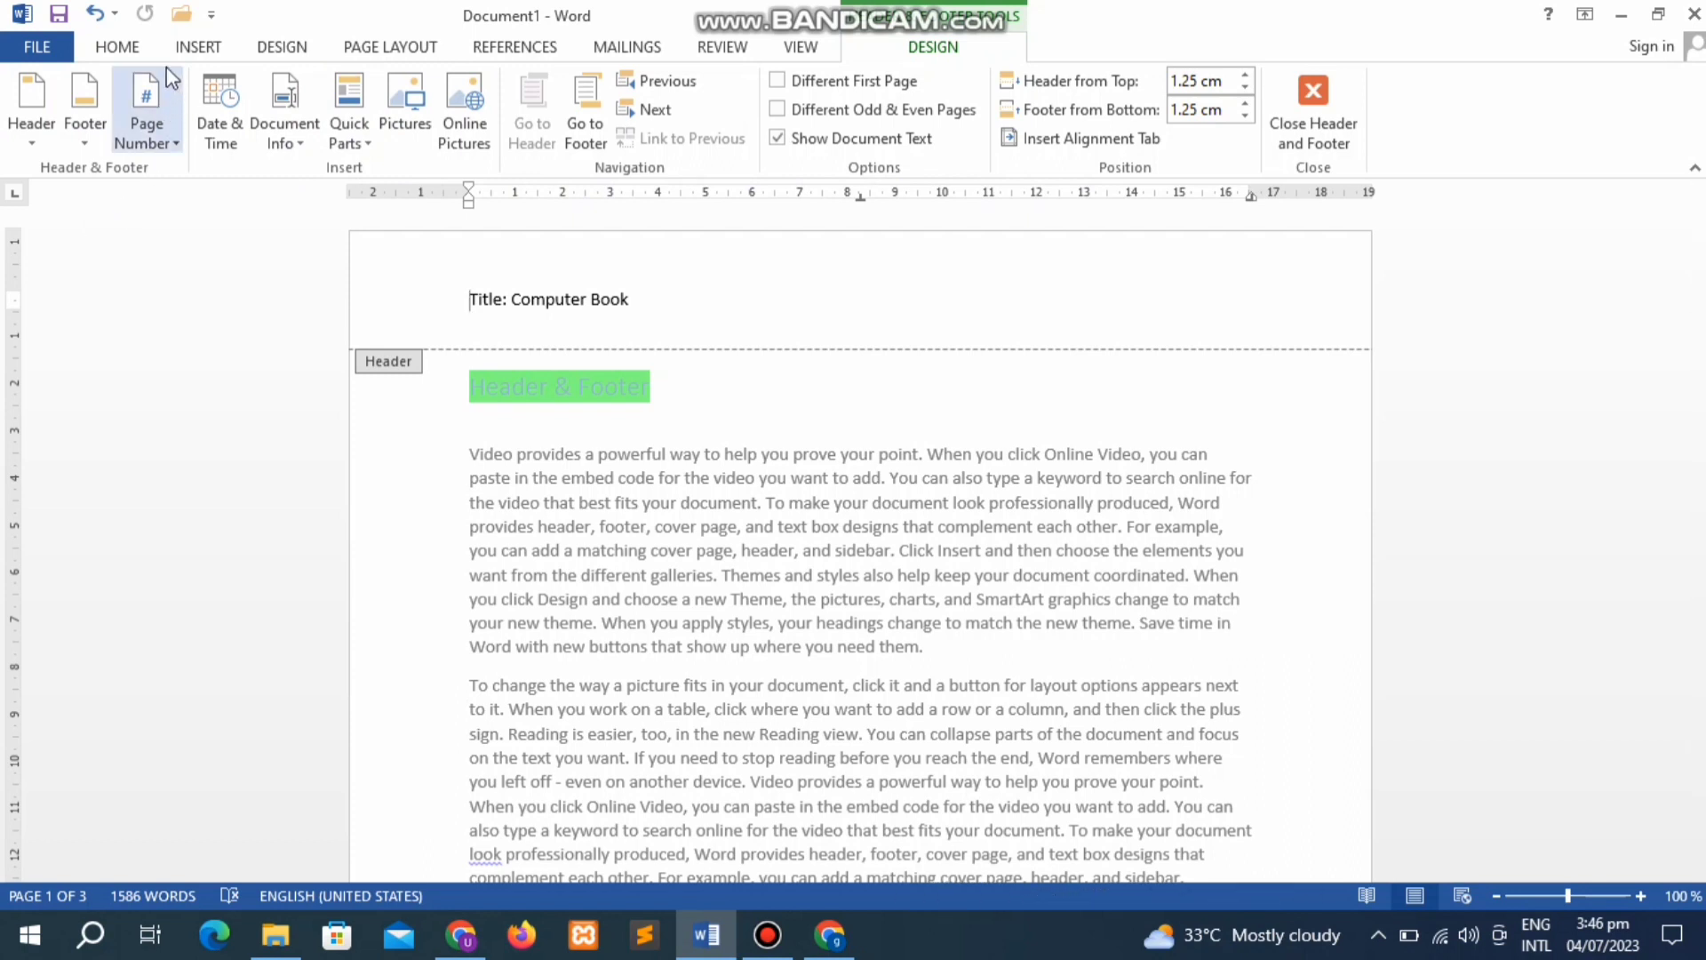
click(28, 149)
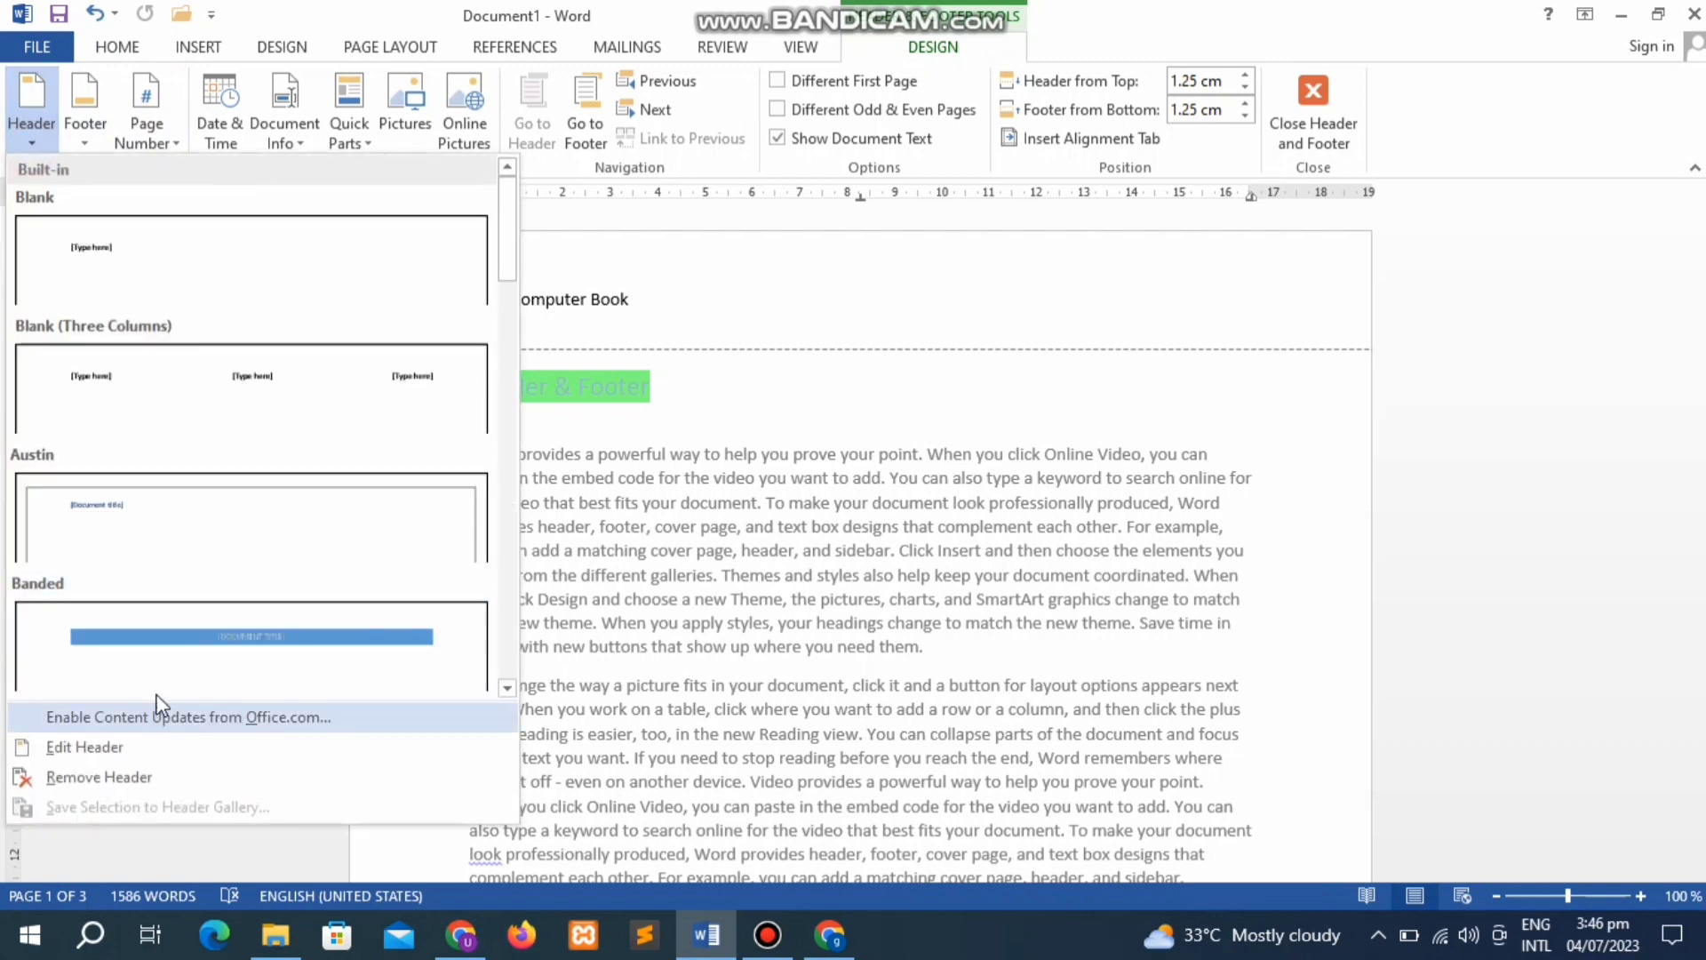
click(652, 273)
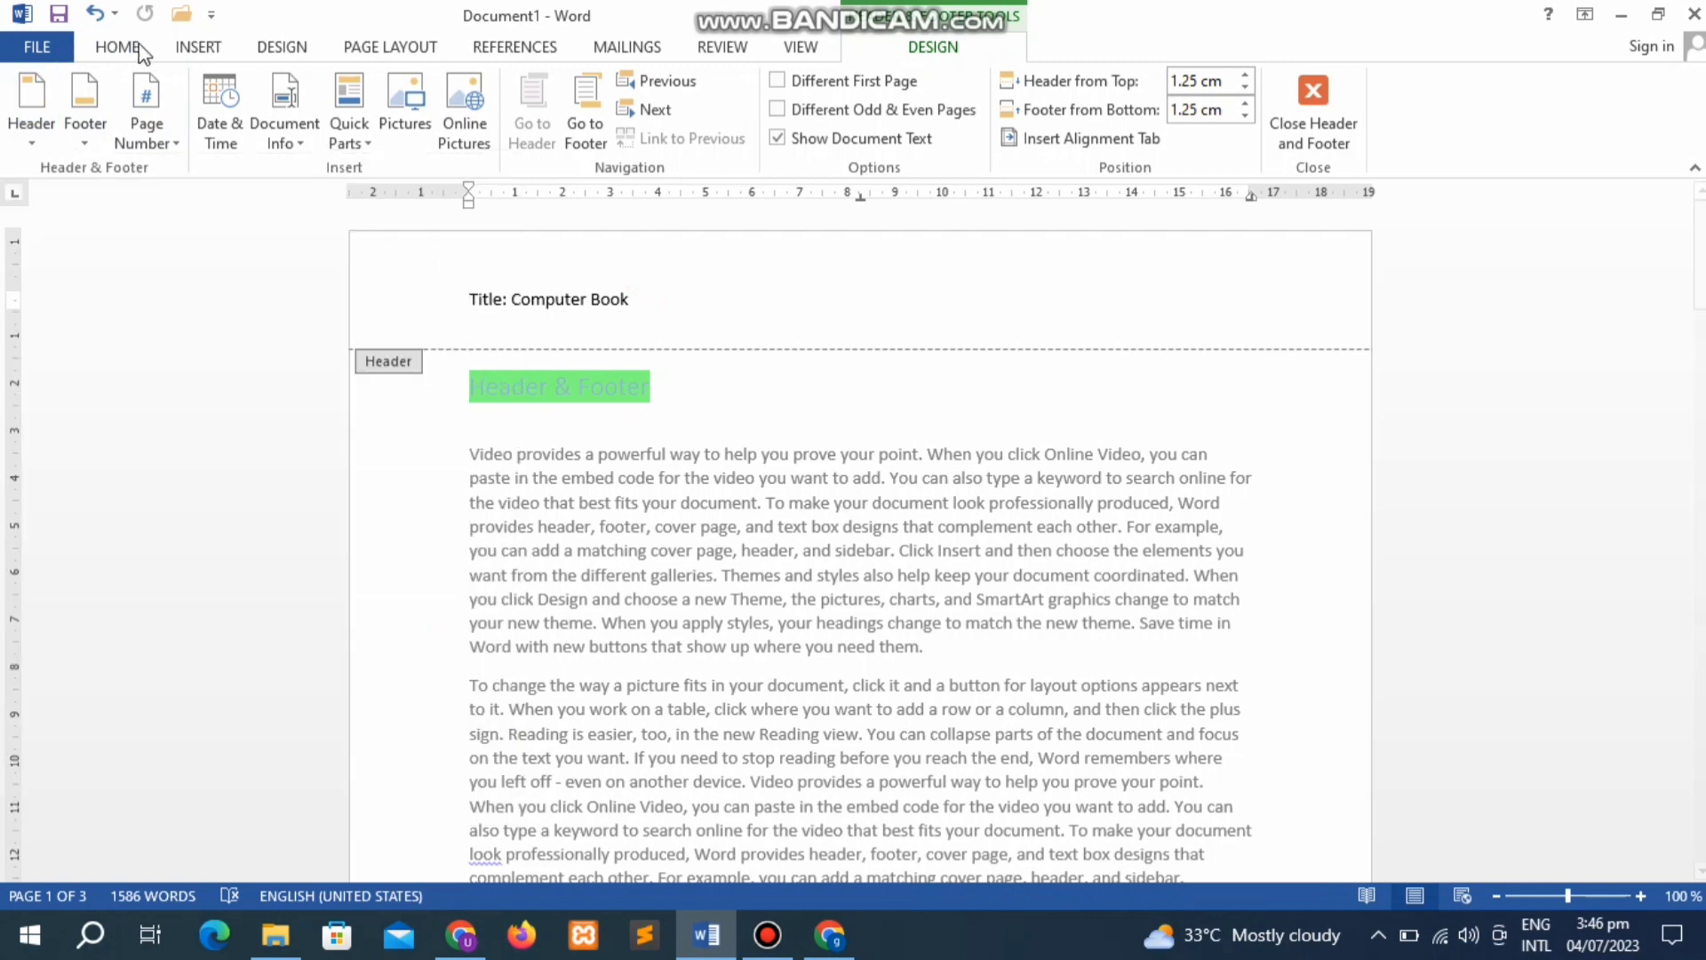
Step: Insert the date 'Tuesday, July 4, 2023' at the header start and tab the title to the centre
click(223, 133)
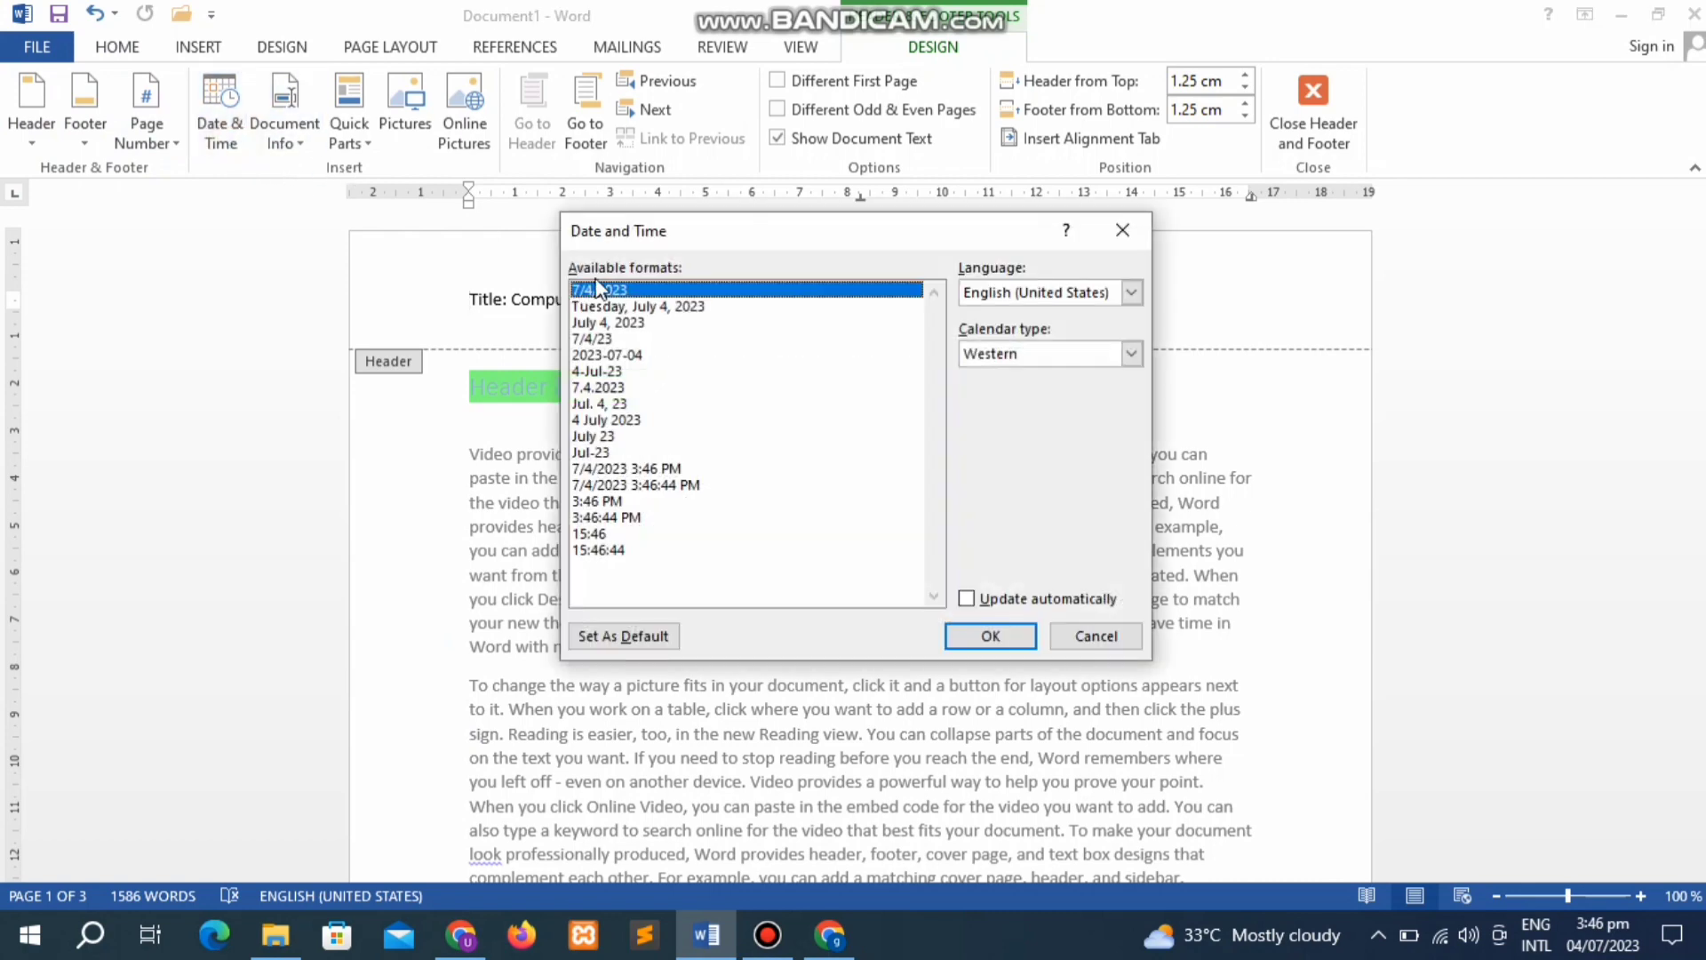
click(650, 306)
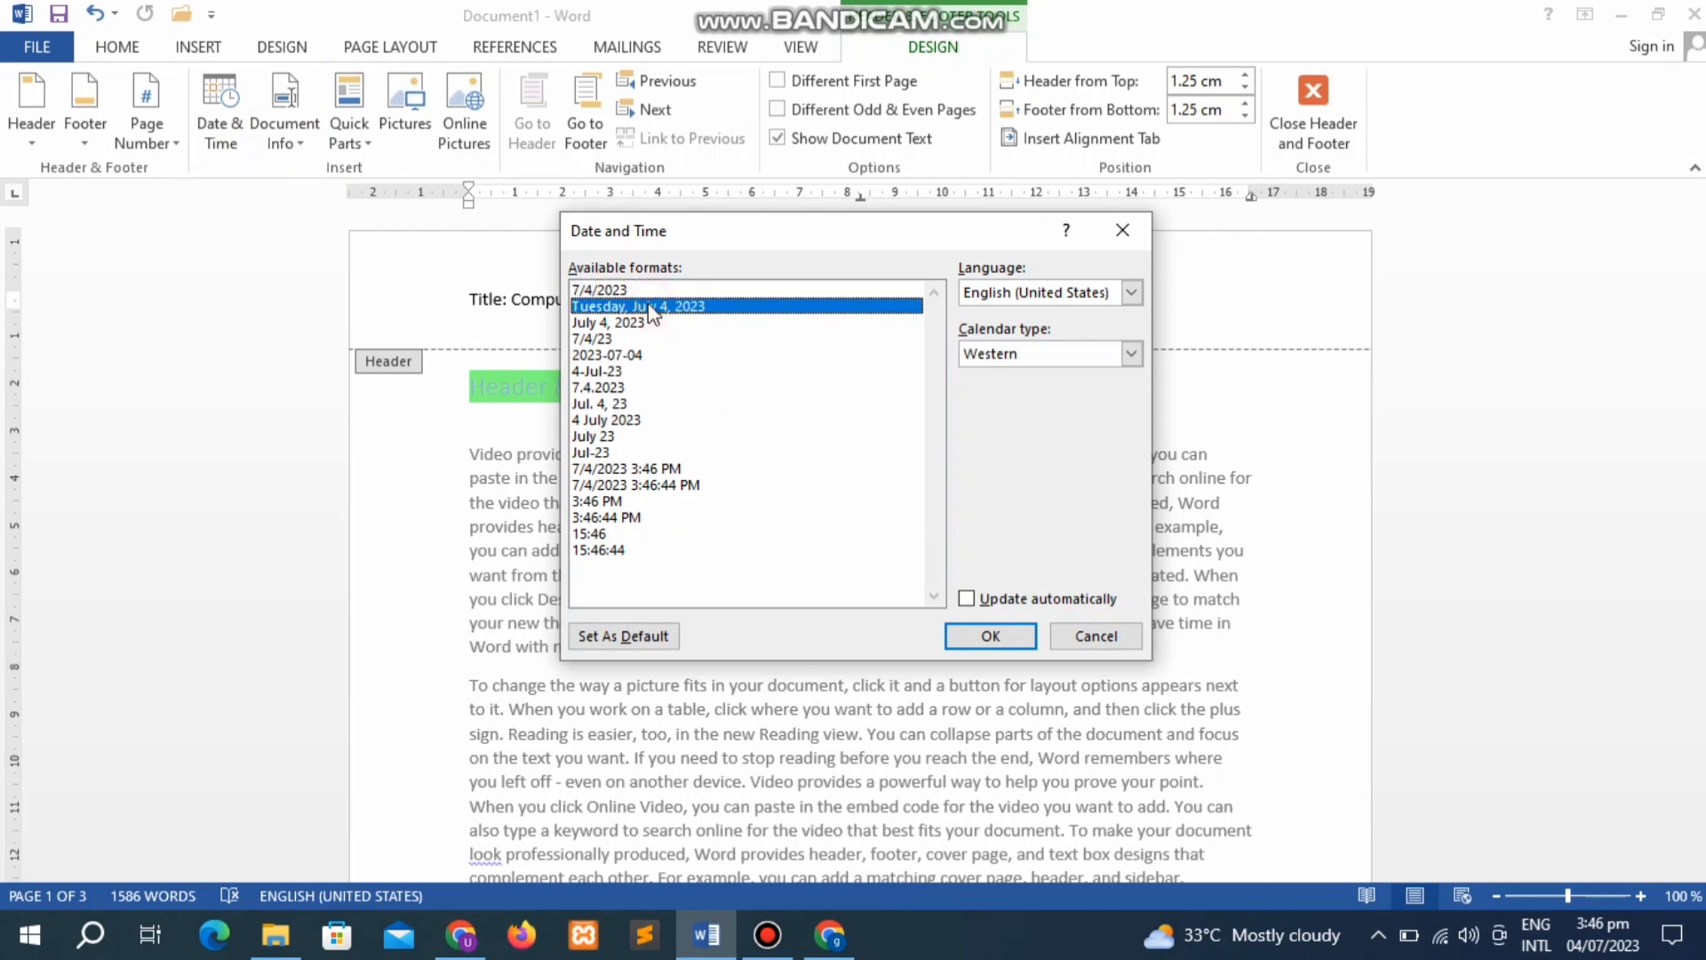
click(988, 636)
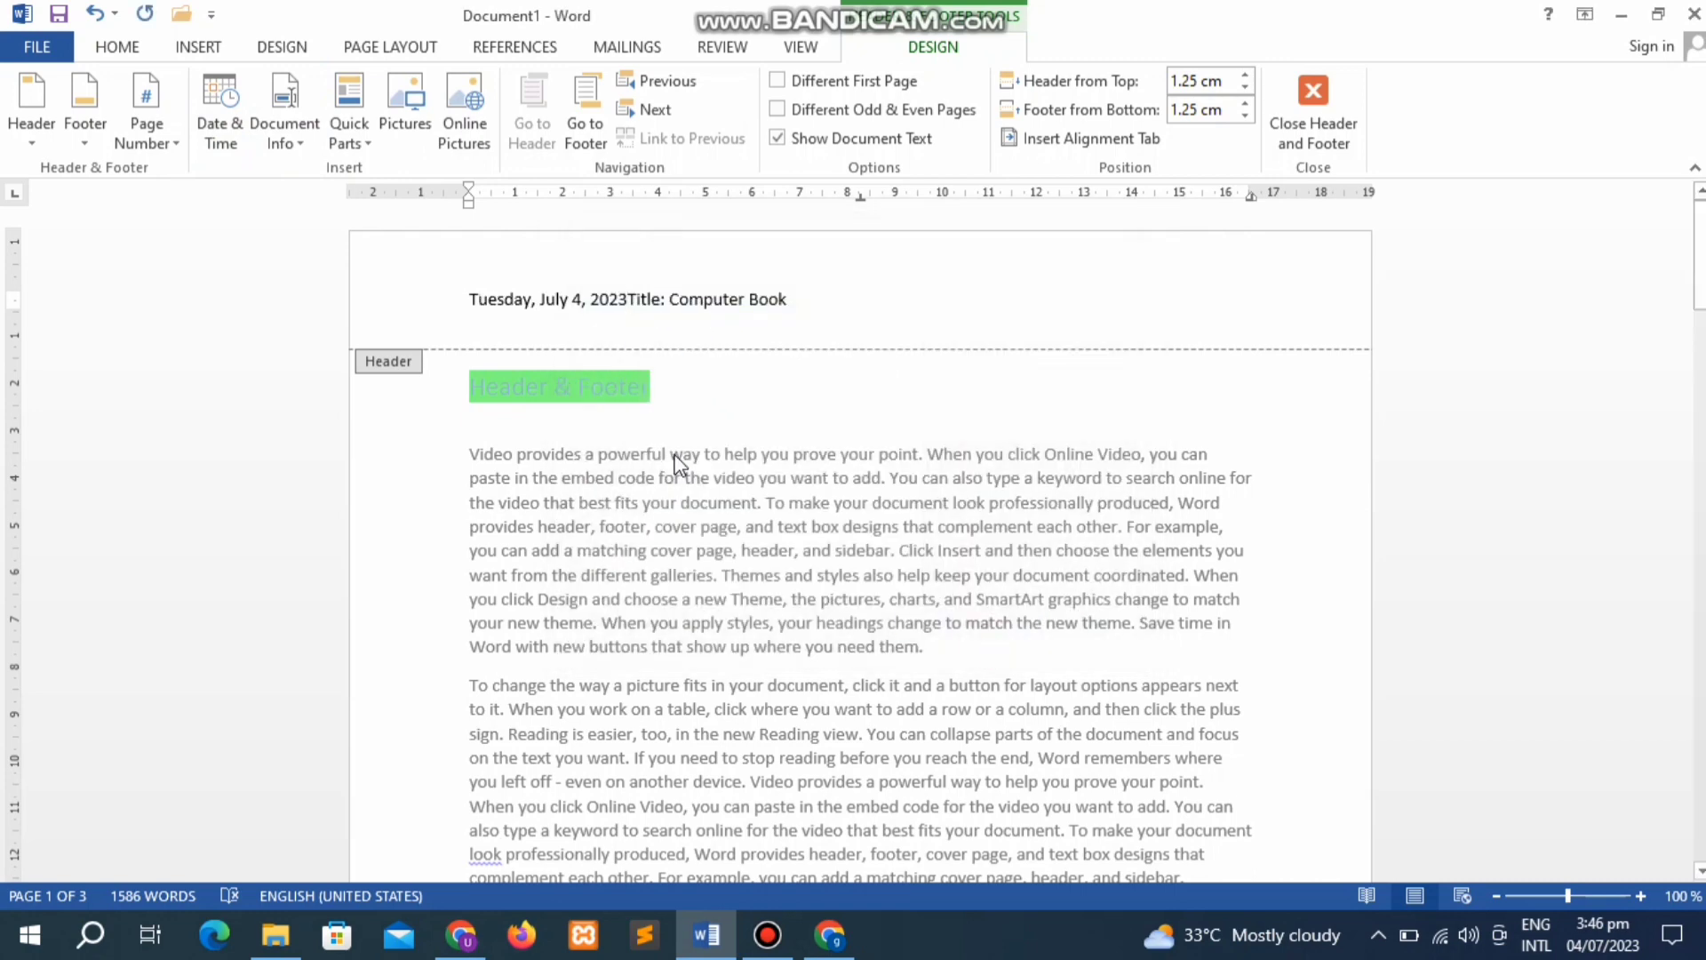
key(Tab)
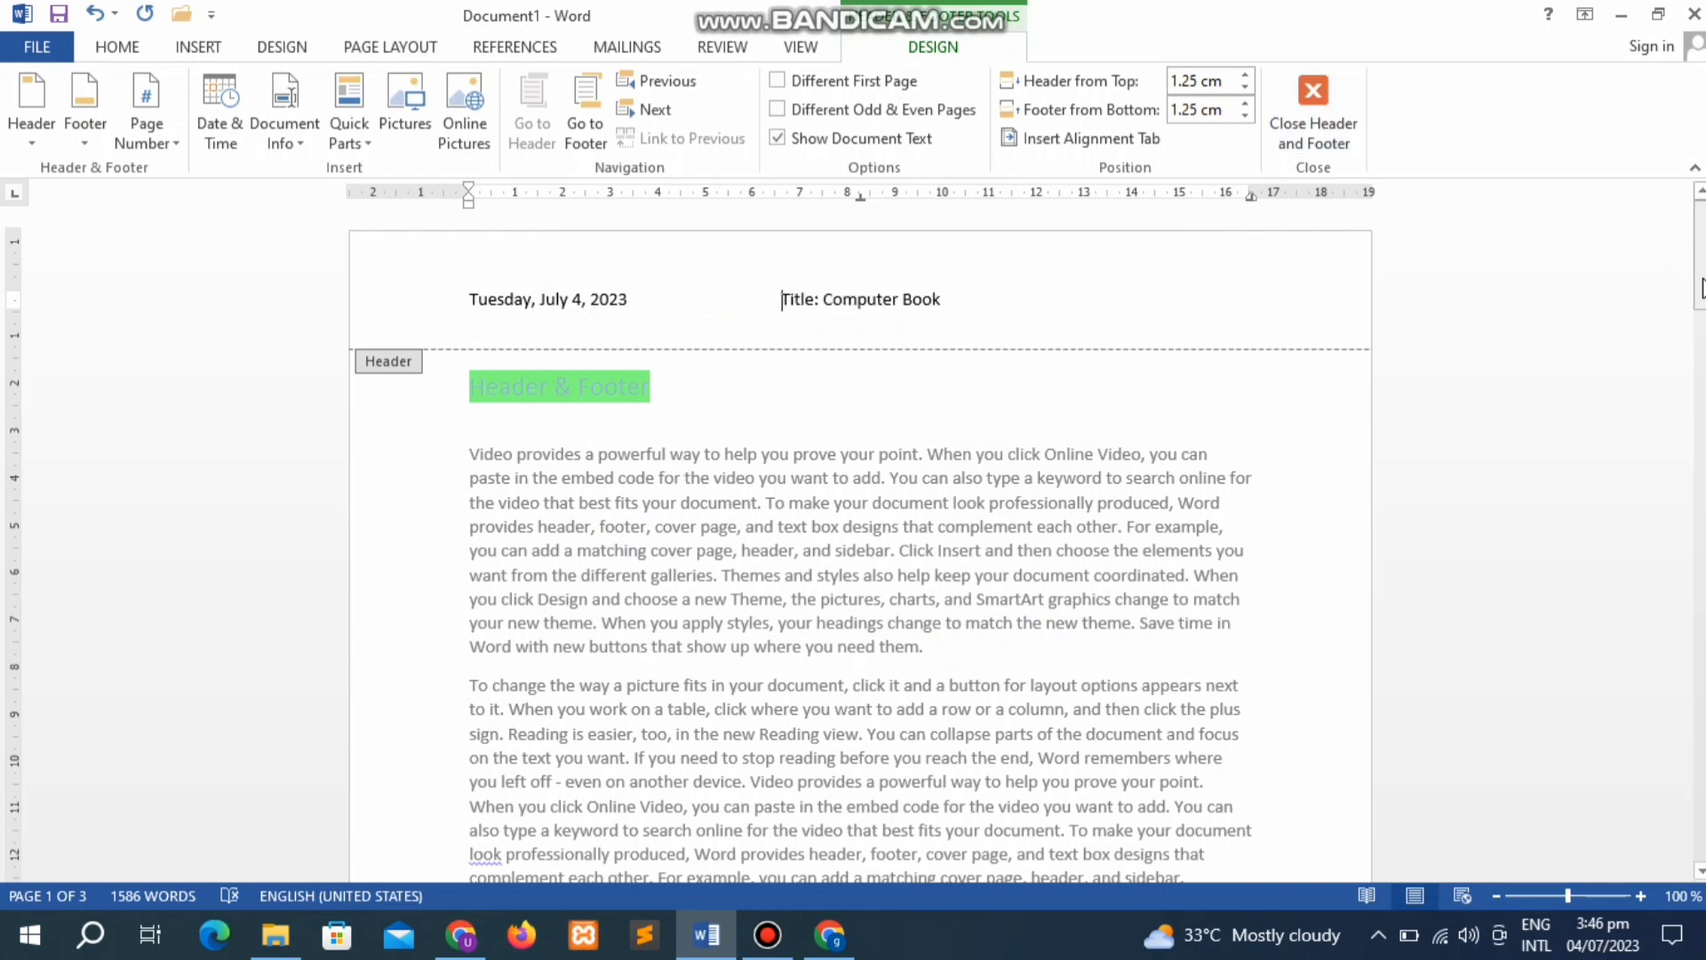
drag(1699, 284, 1699, 424)
scroll(562, 528, down, 4)
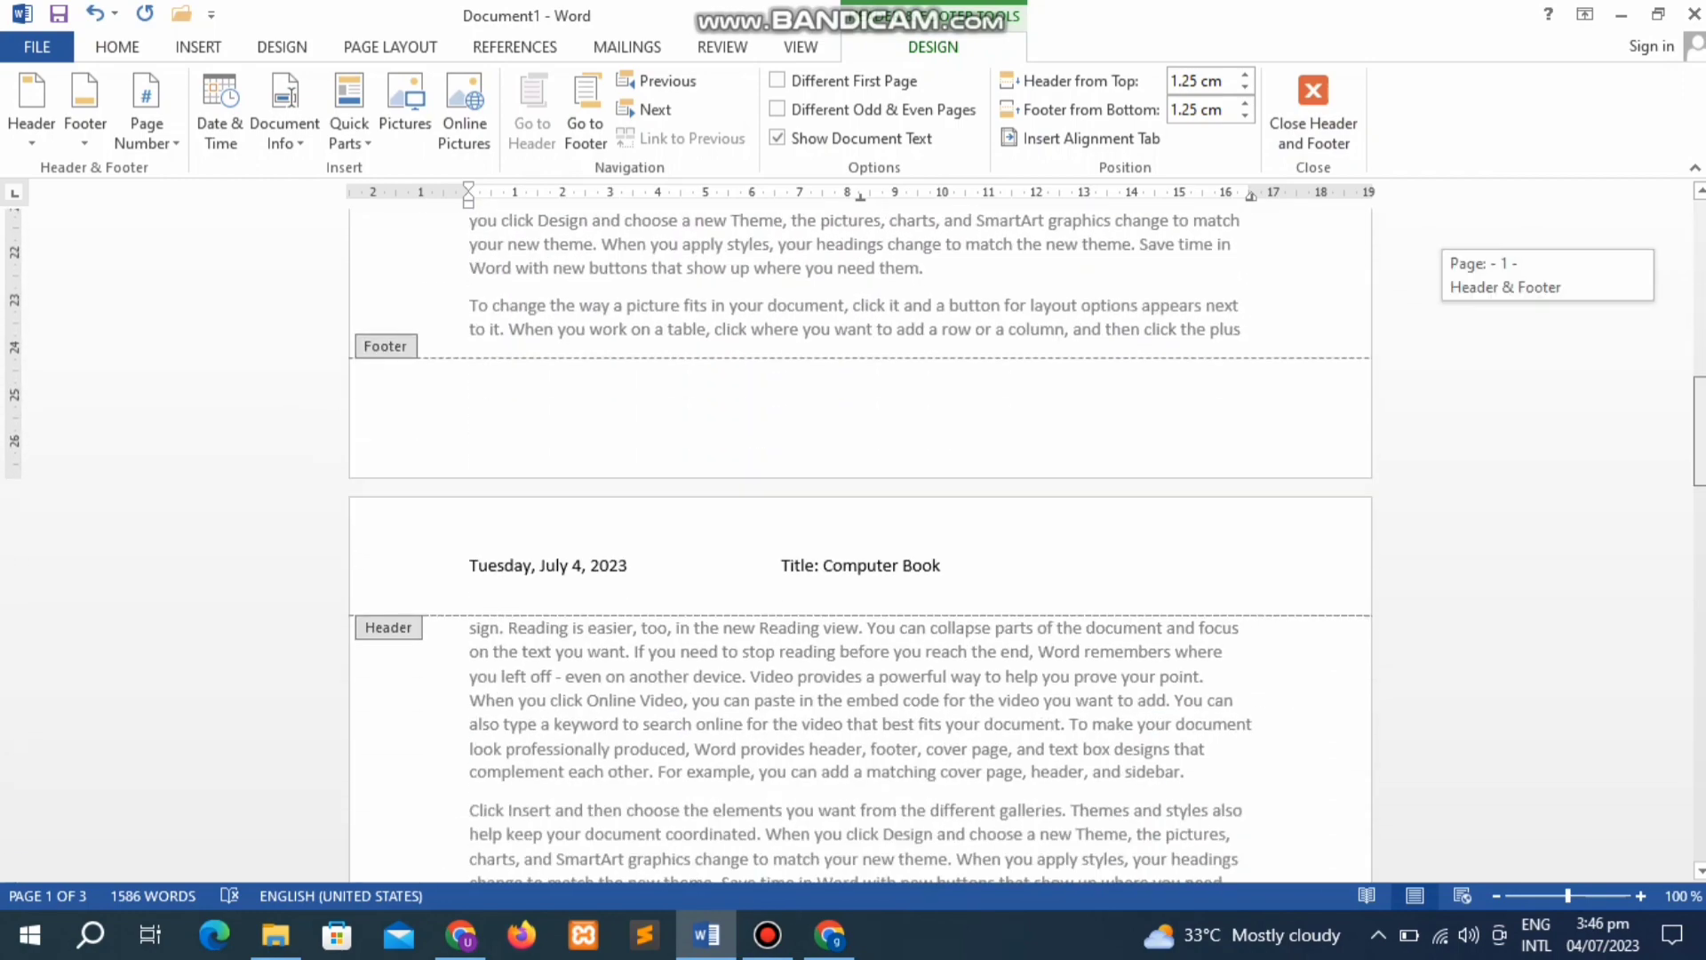
mouse_move(1699, 431)
mouse_down()
mouse_move(1699, 716)
mouse_move(1699, 253)
mouse_up()
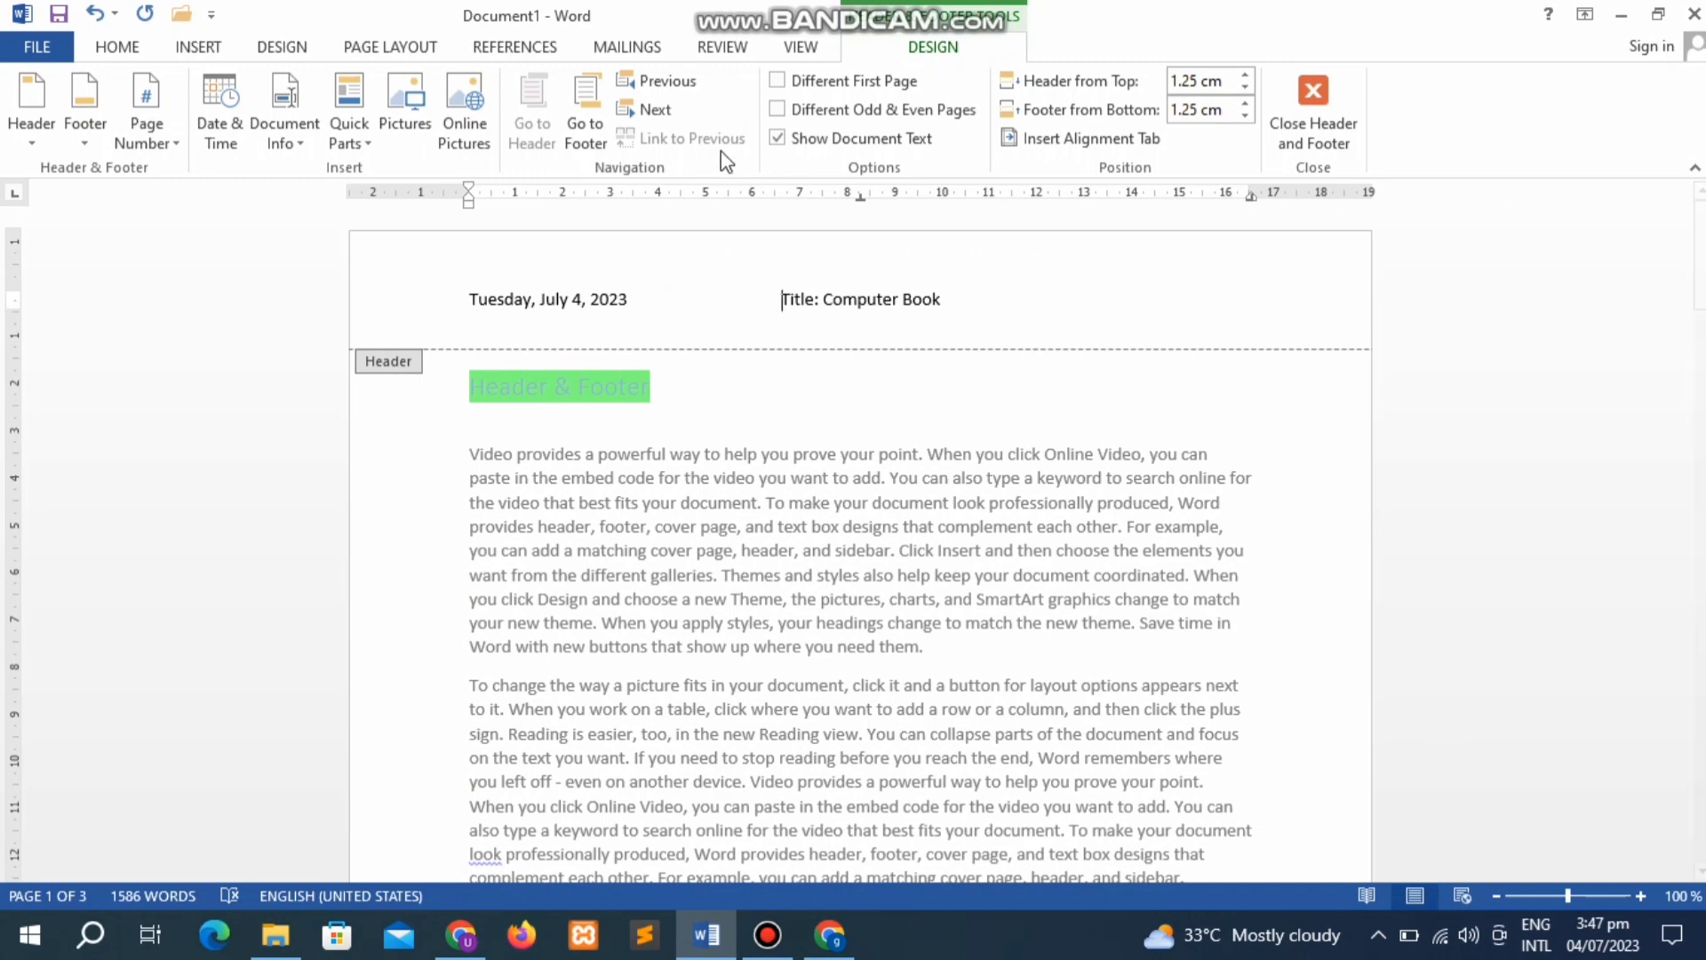
Step: Insert 'Screenshot (1)' from the Pictures > Screenshots folder into the header
click(295, 156)
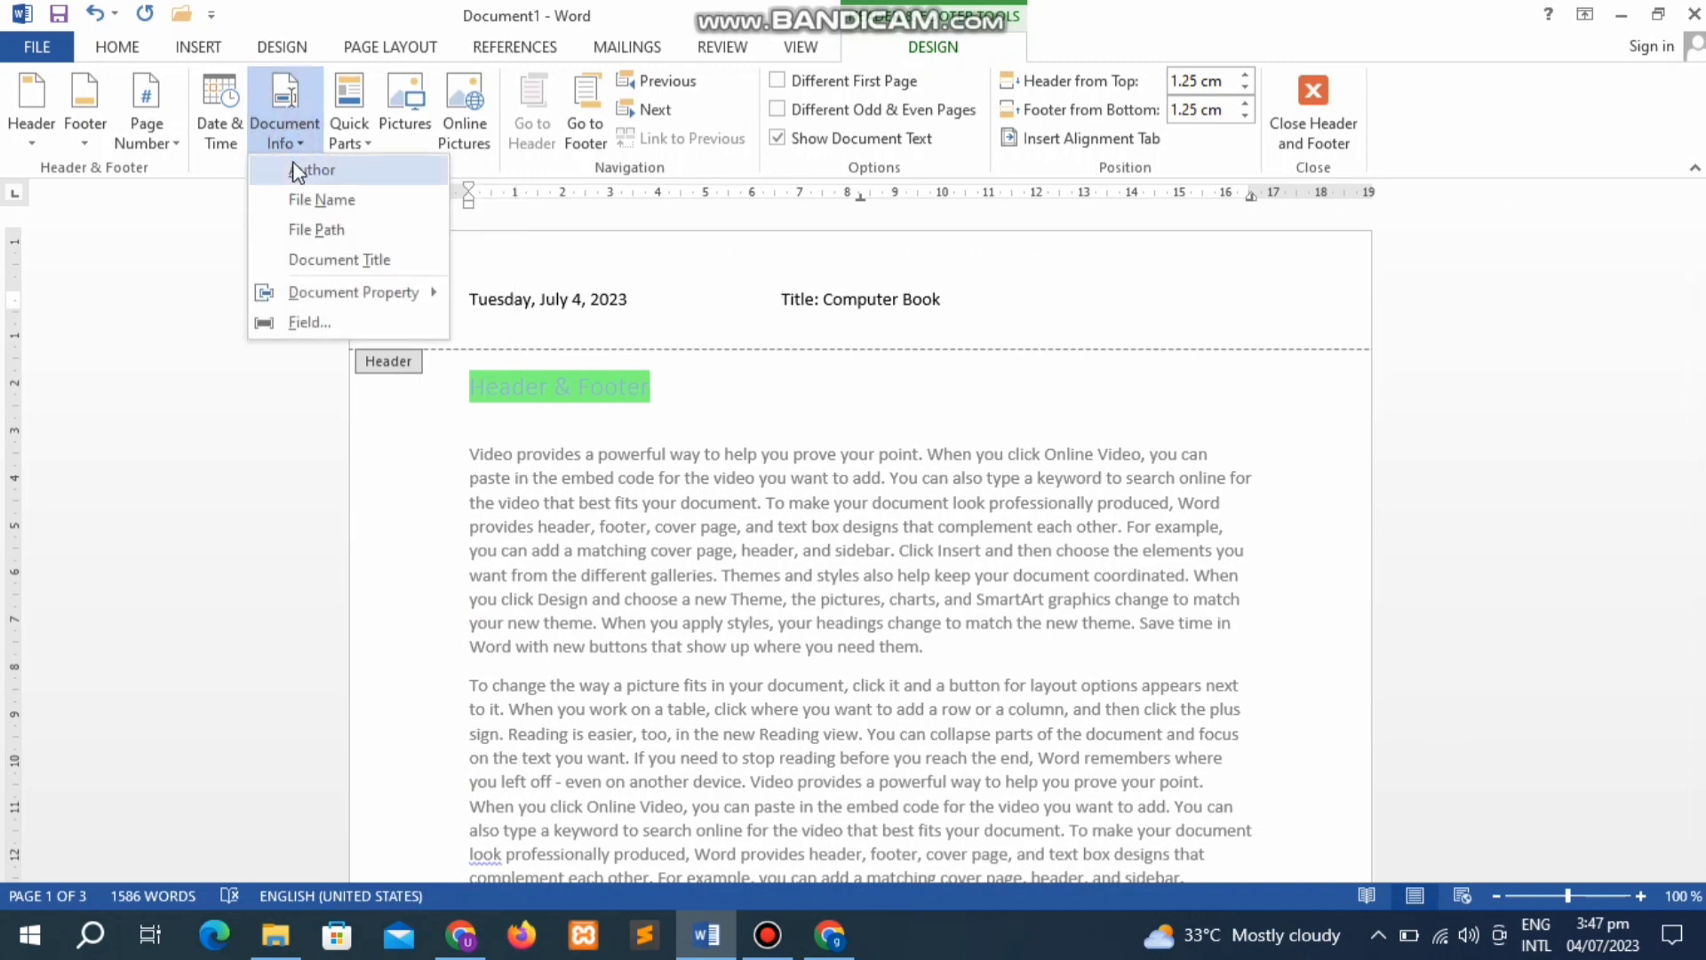
click(364, 113)
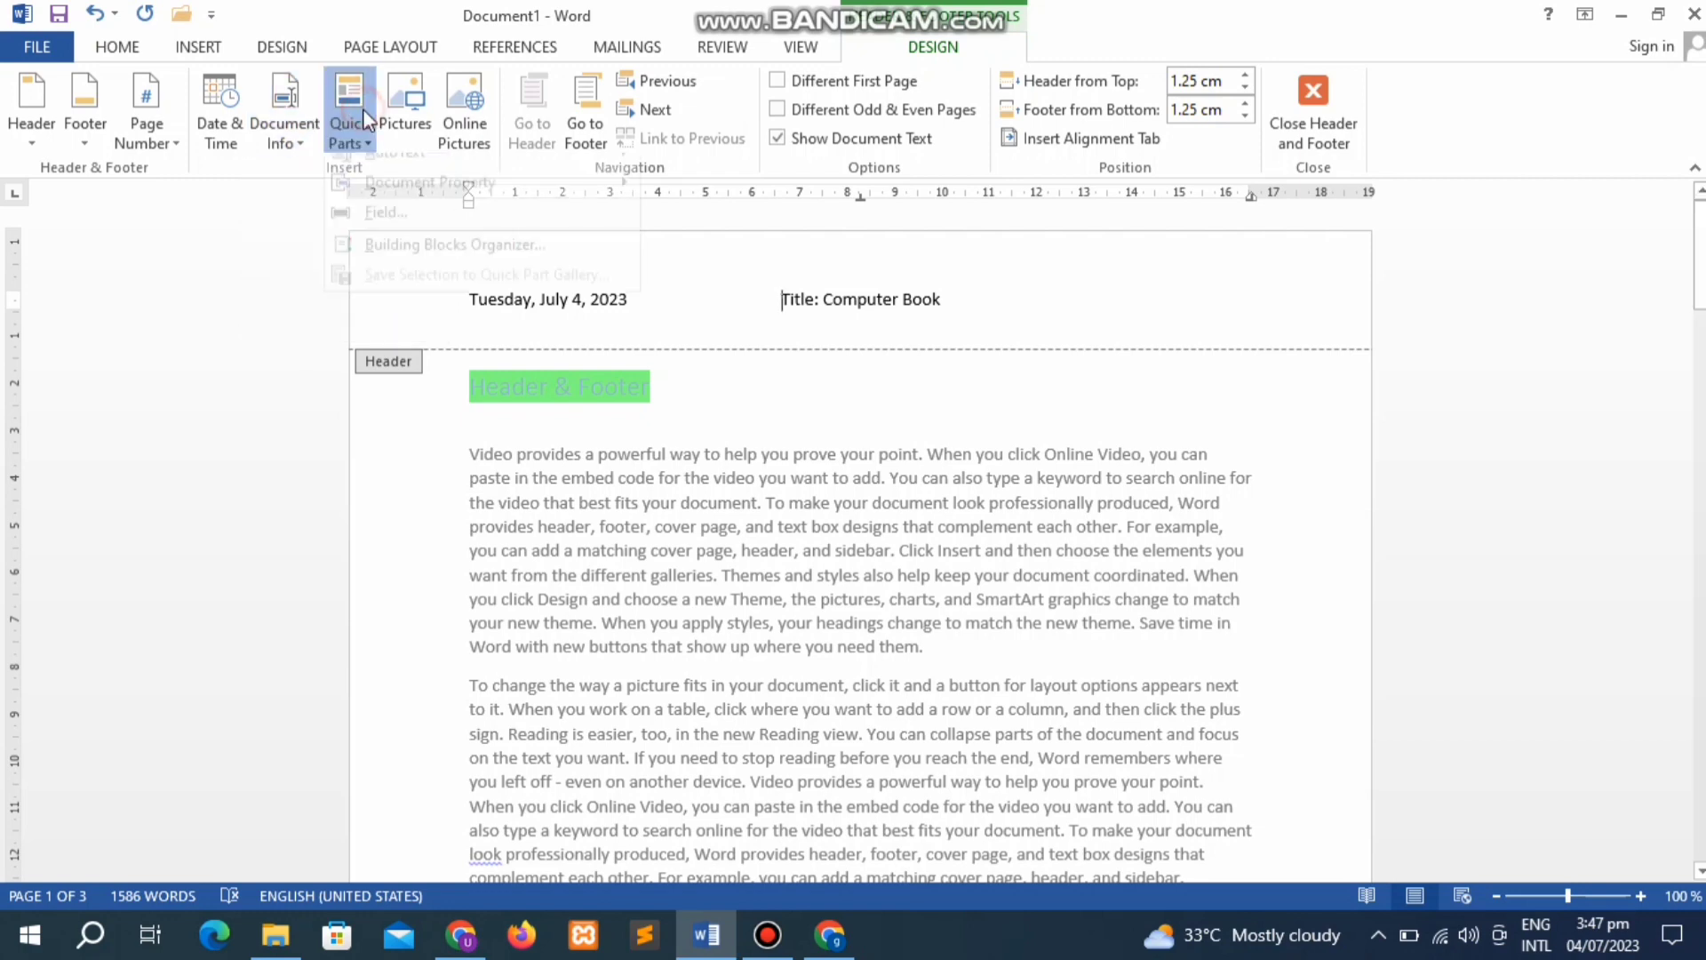
click(415, 143)
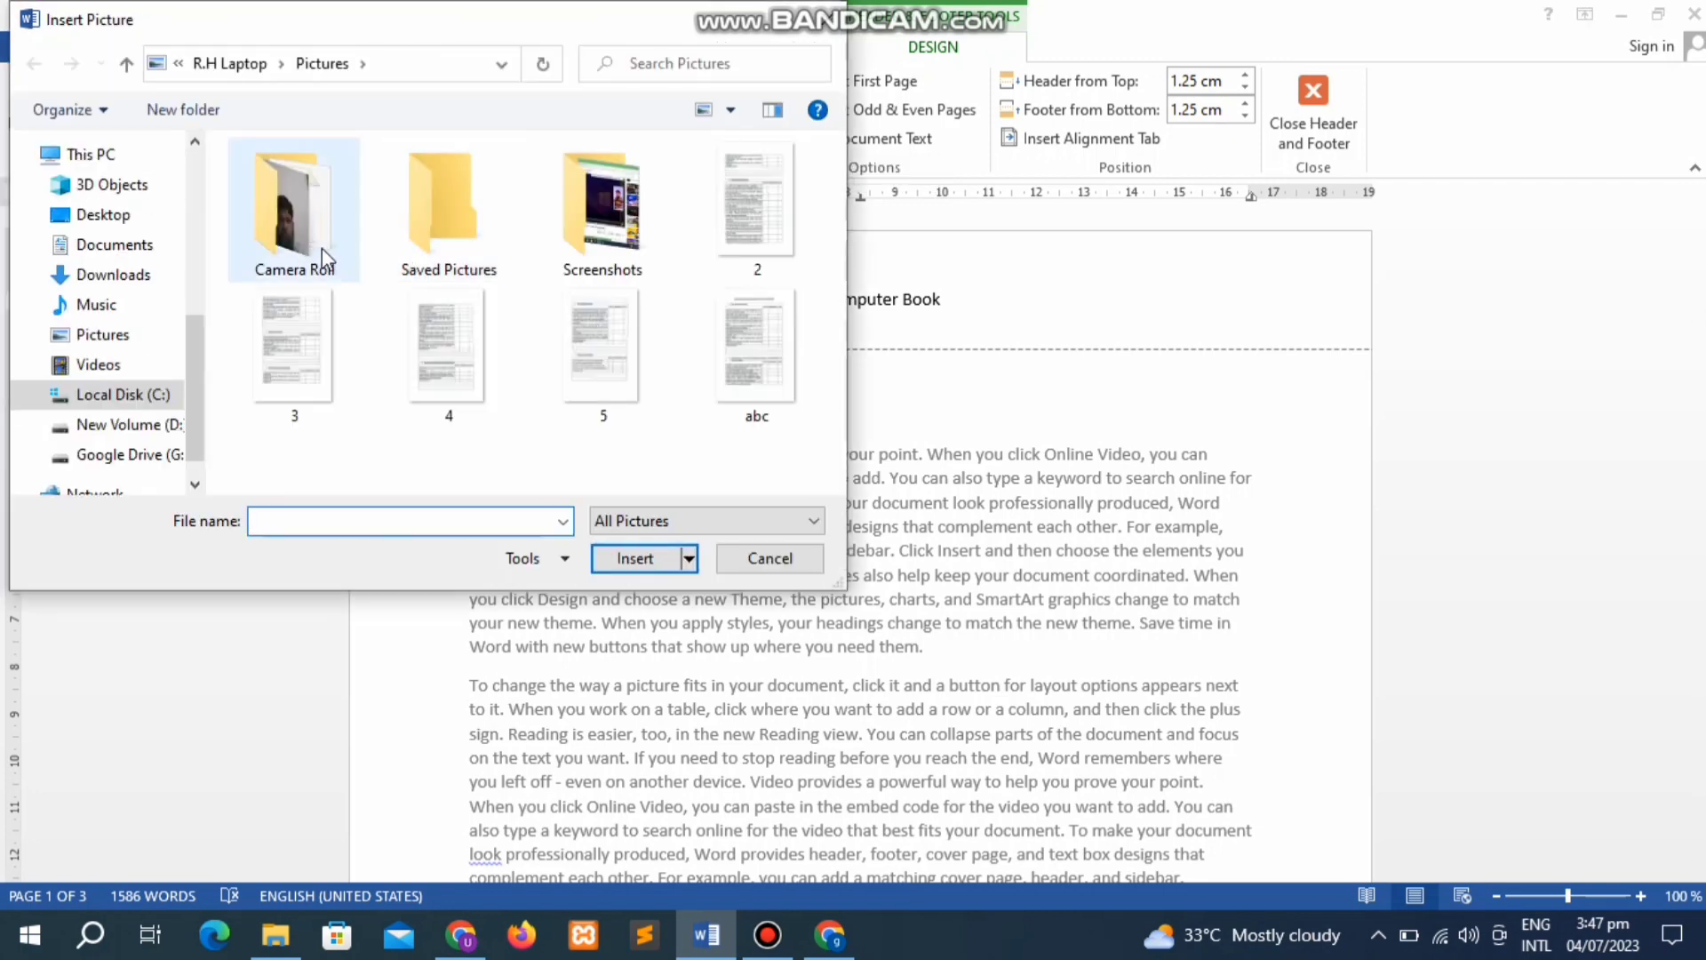
double_click(622, 203)
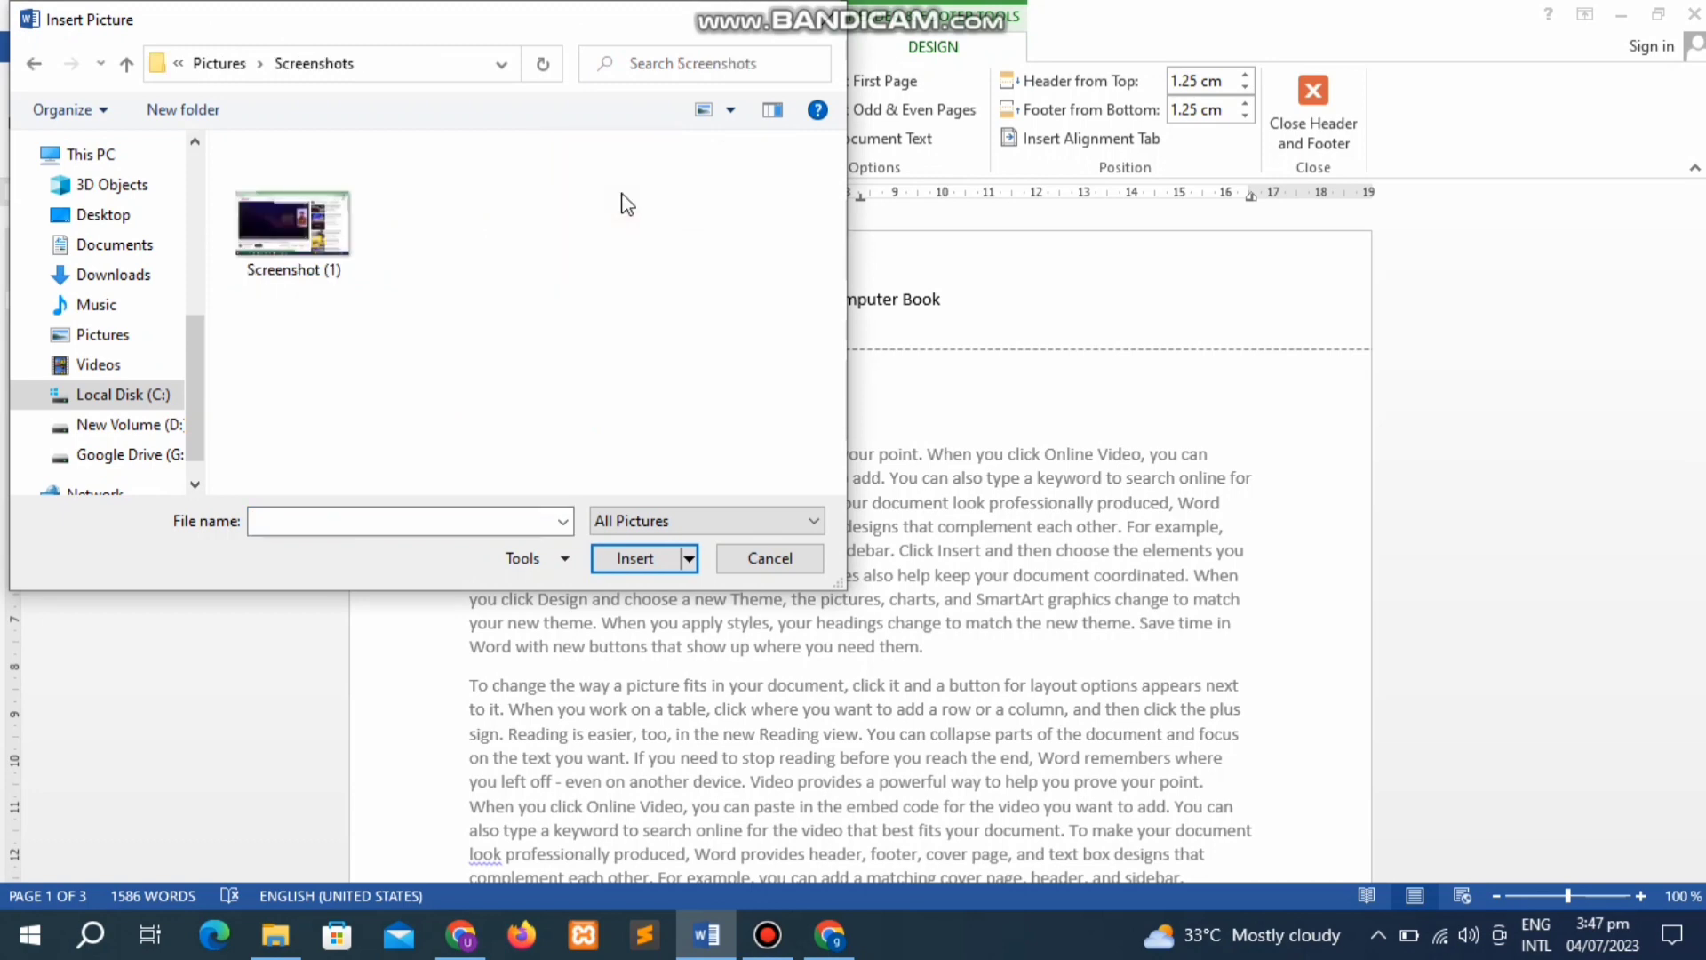
click(296, 218)
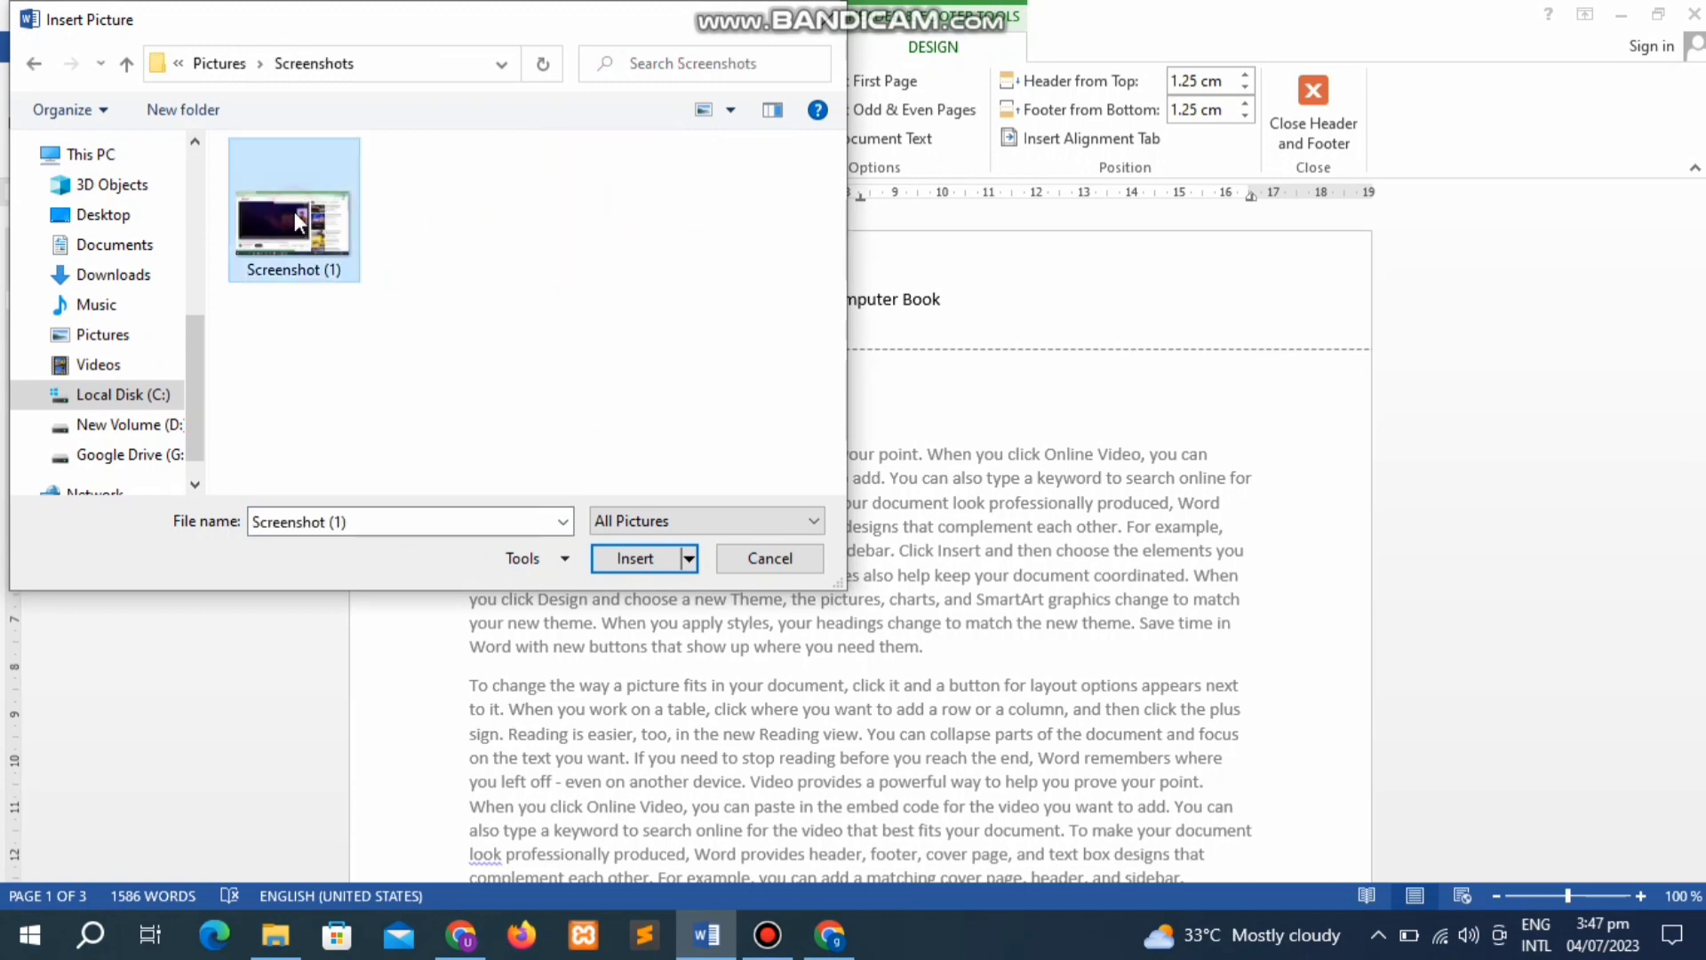
click(627, 565)
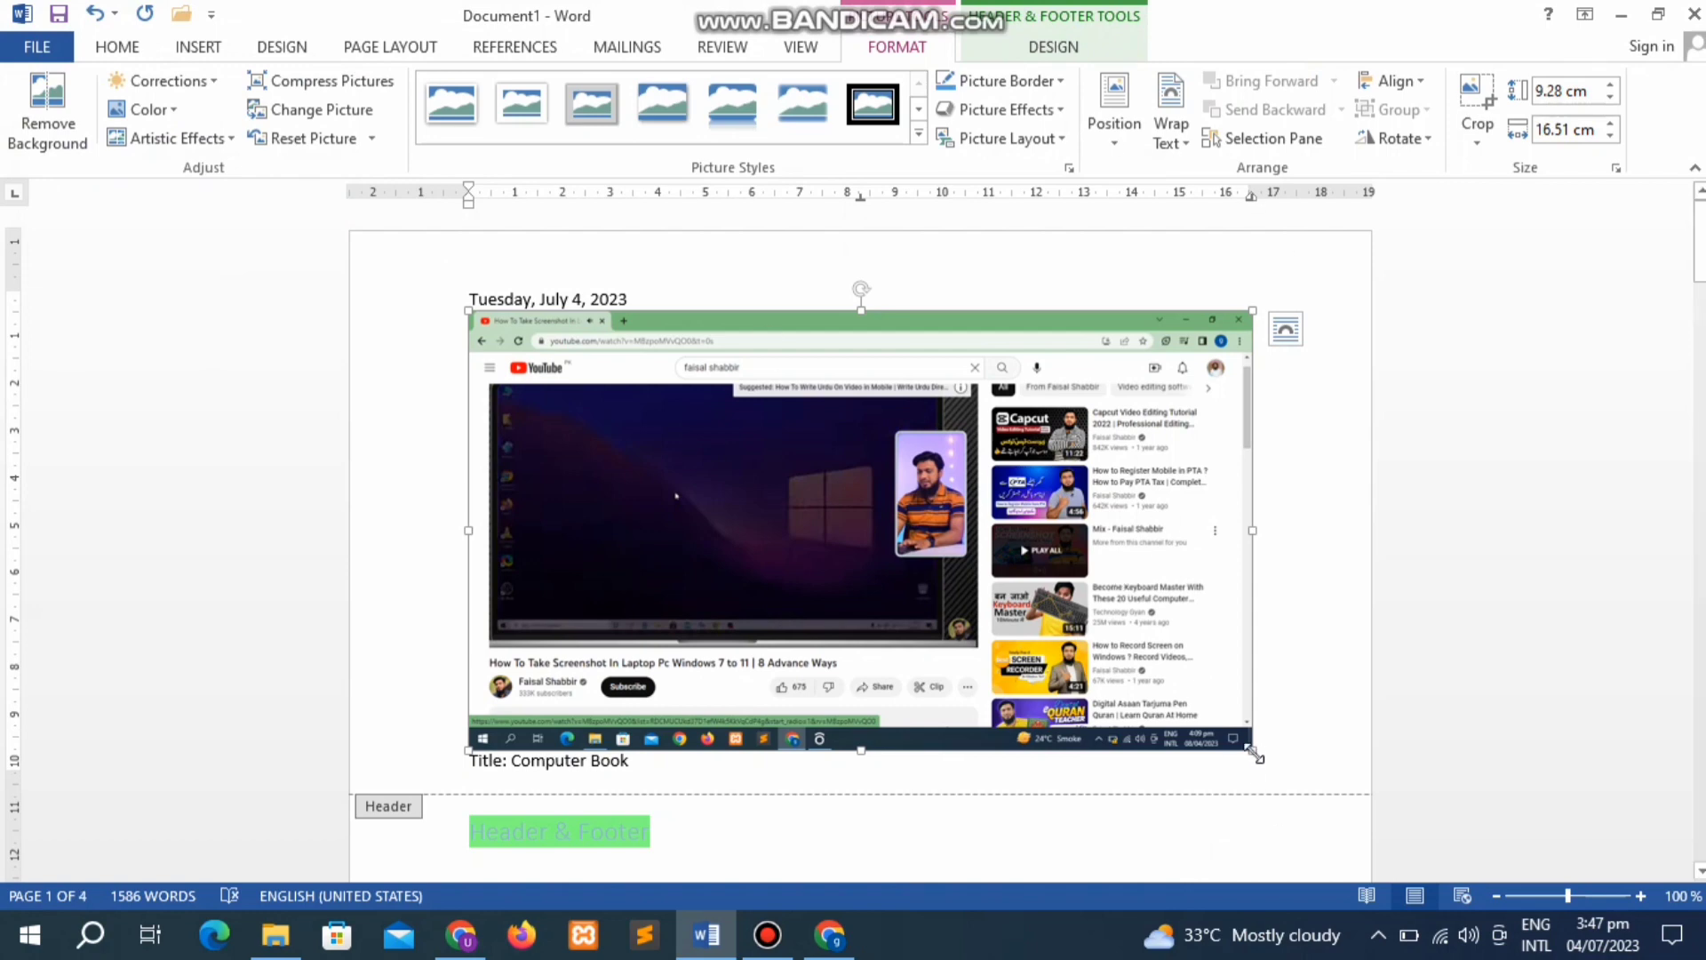
Step: Shrink the header screenshot down to small logo size
drag(1251, 748, 688, 388)
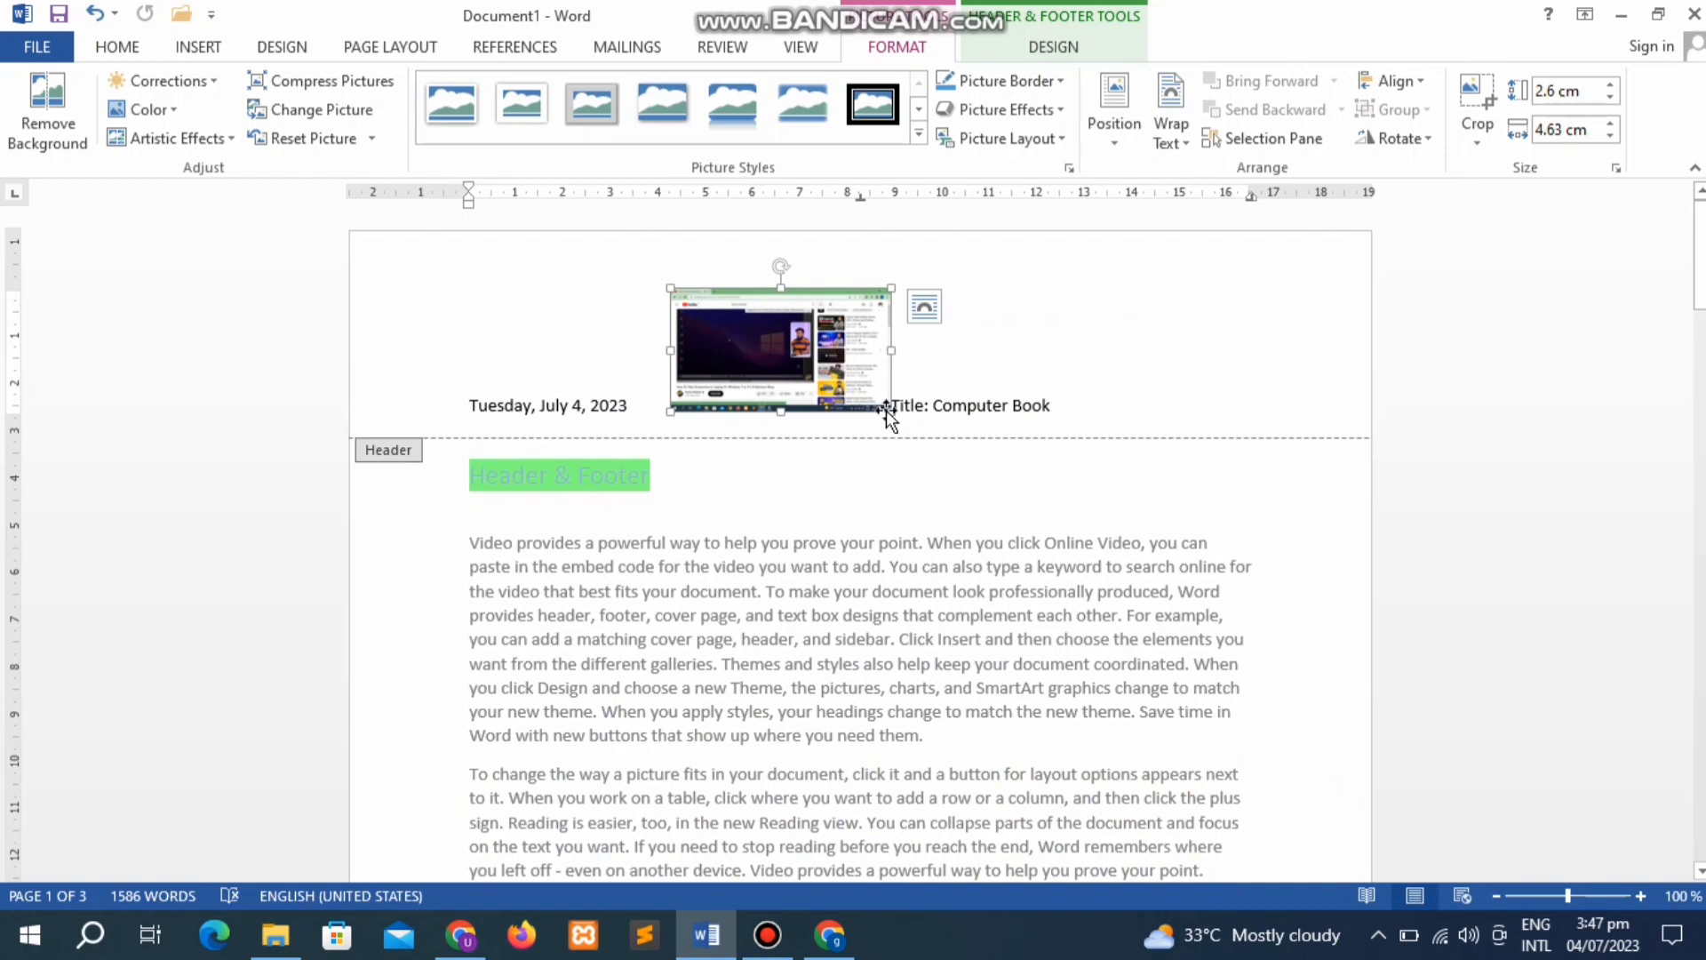
drag(887, 409, 775, 346)
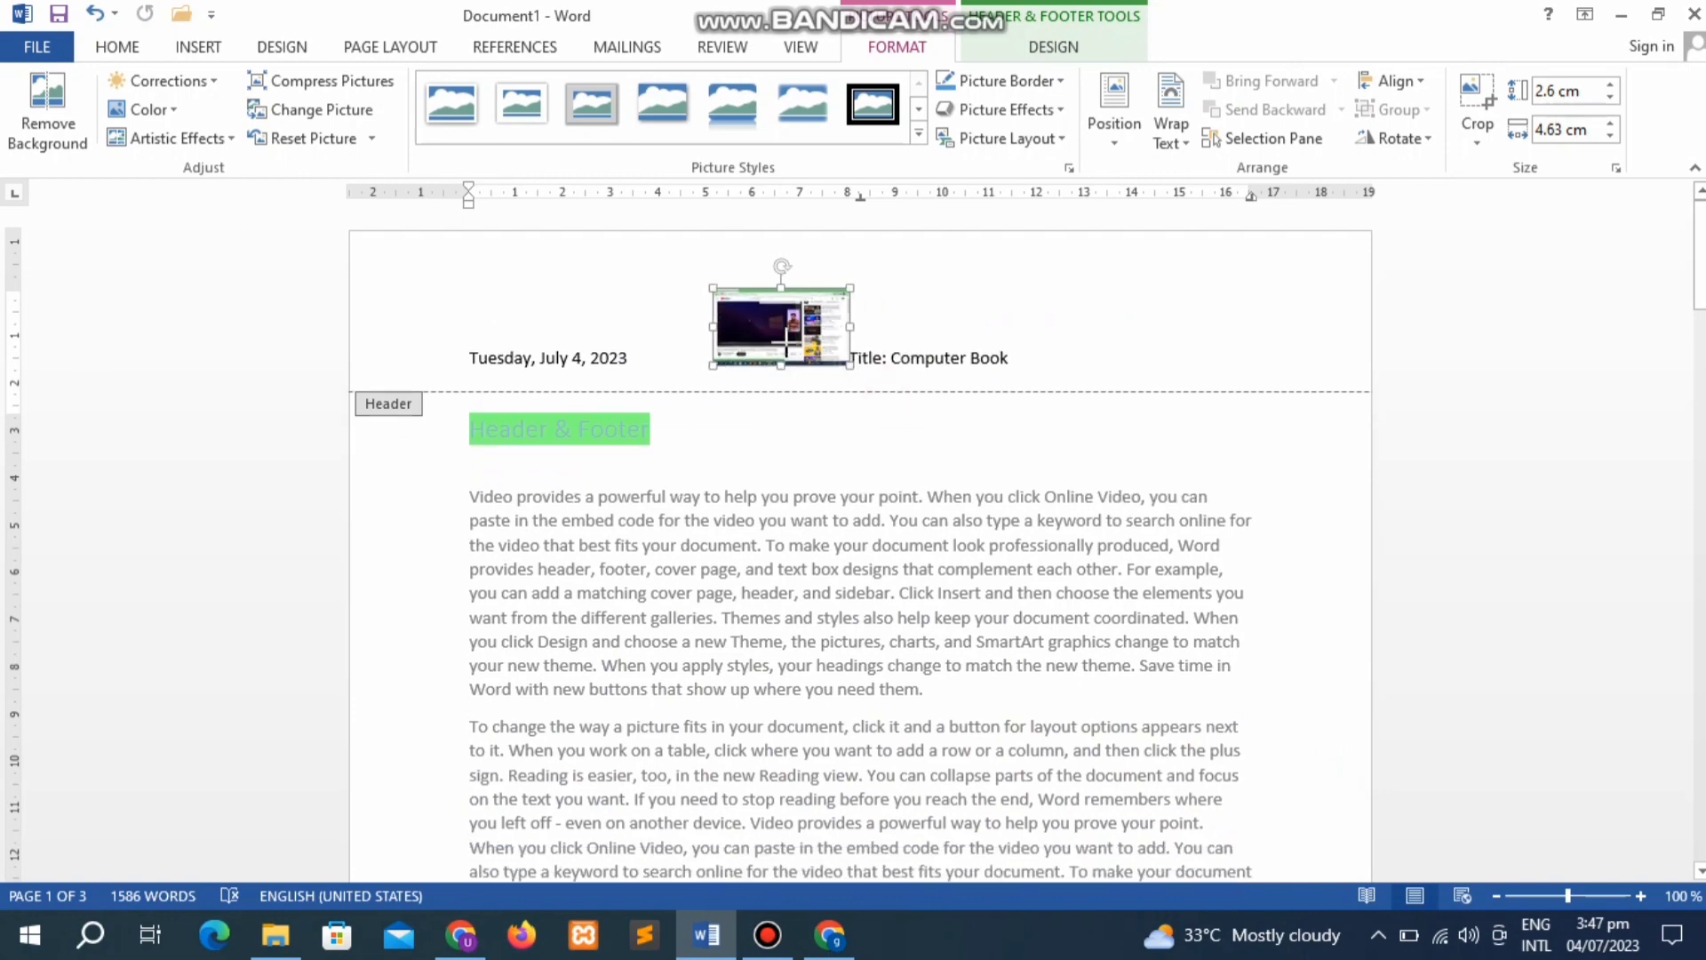
click(1021, 311)
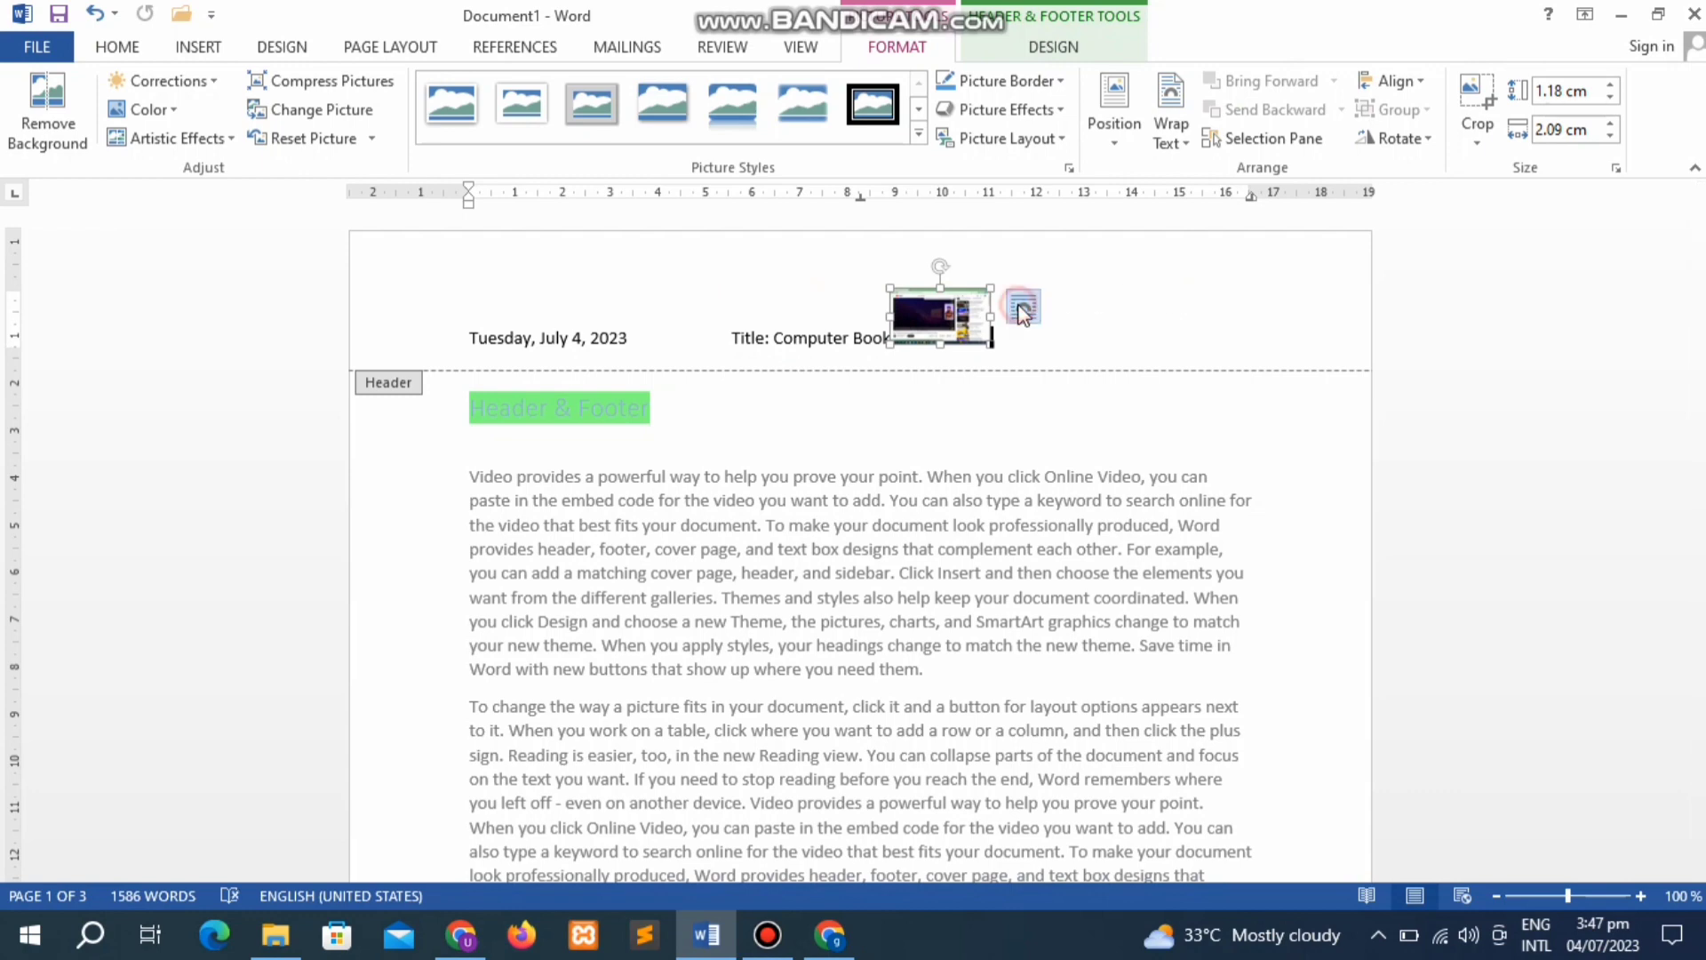
Step: Give the logo Square text wrapping and move it to the header's right edge
click(1022, 308)
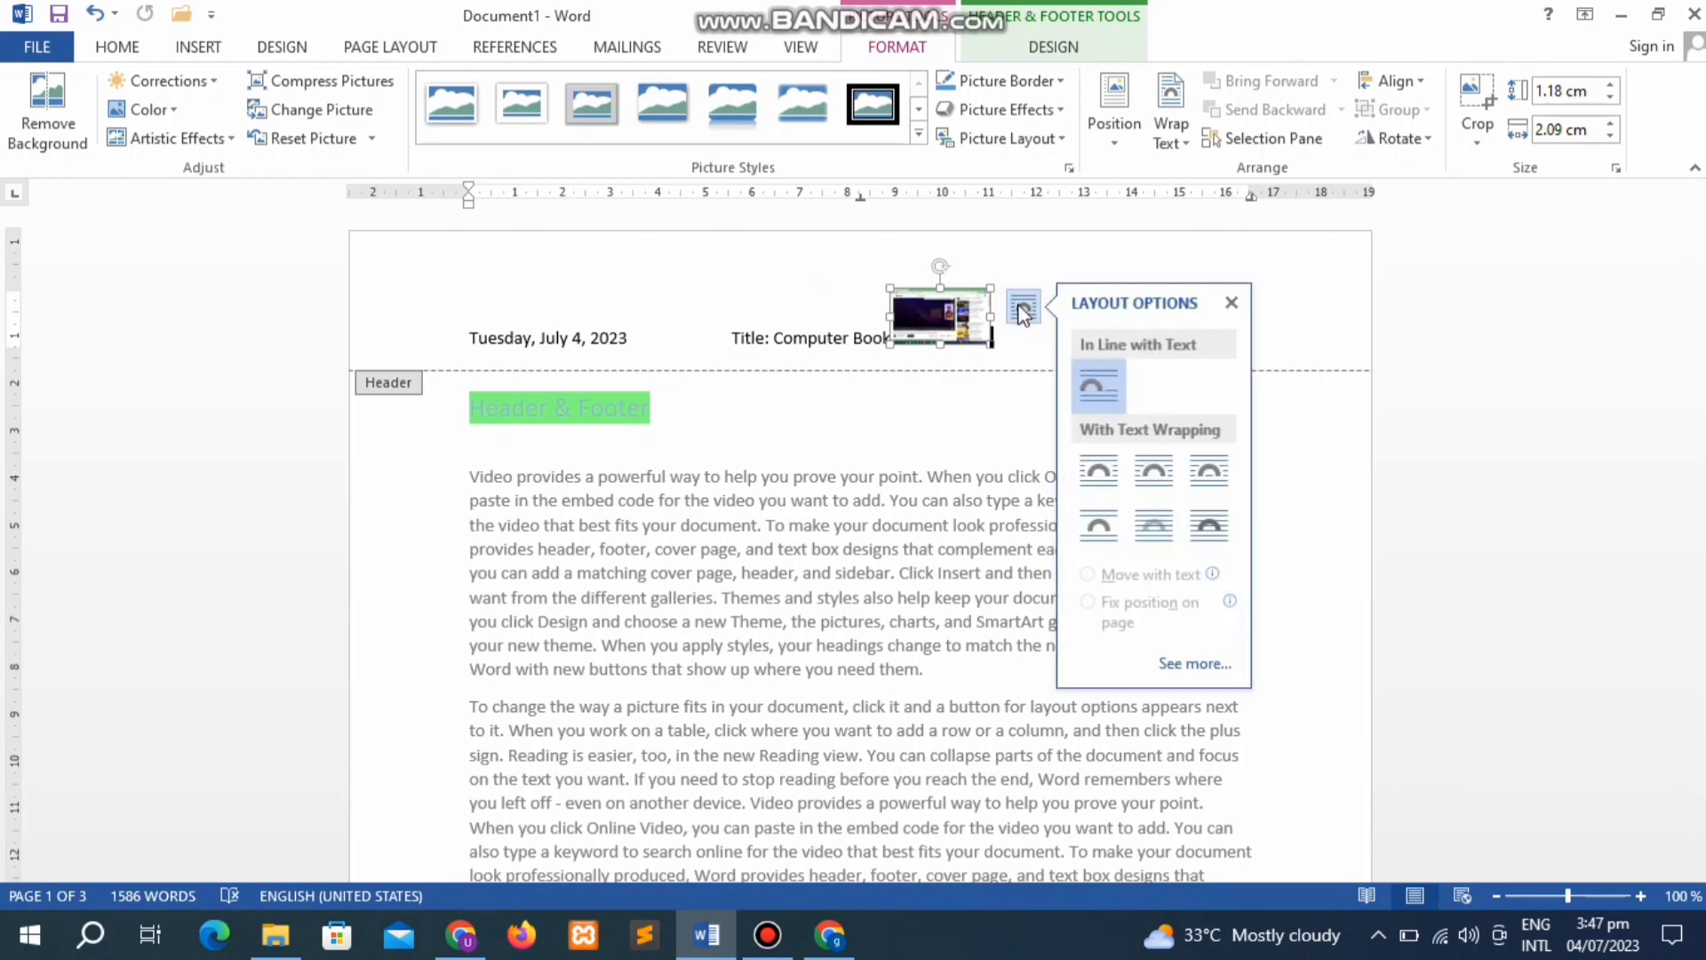
click(1119, 468)
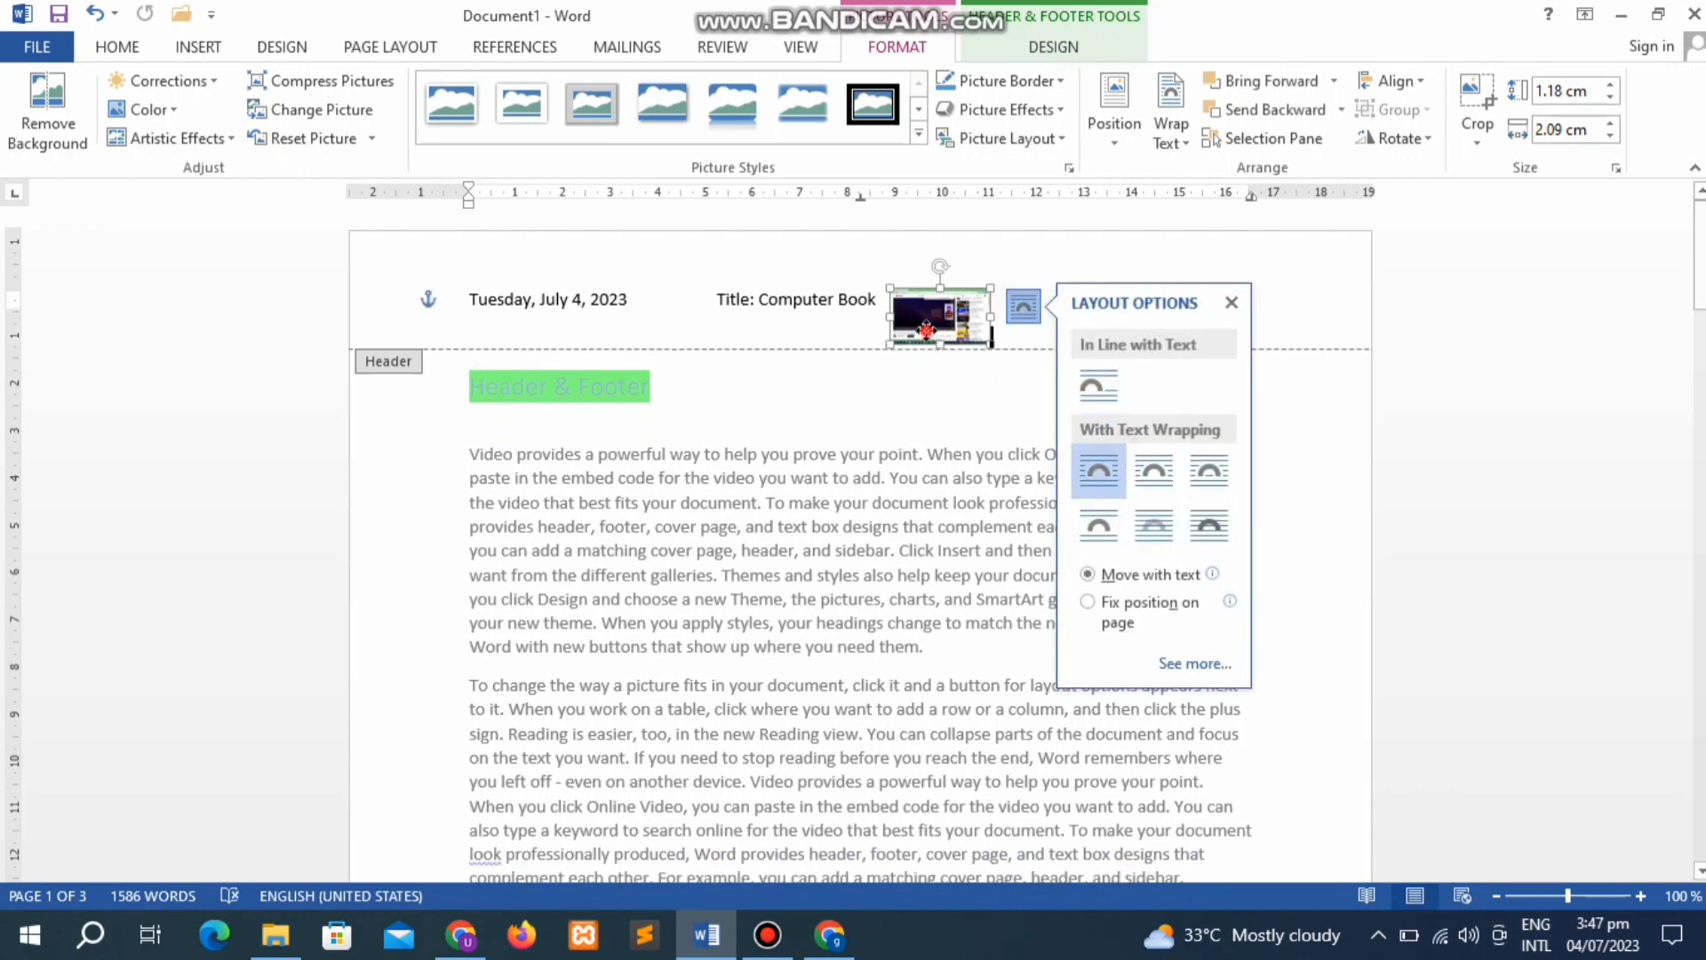
drag(977, 306, 1253, 298)
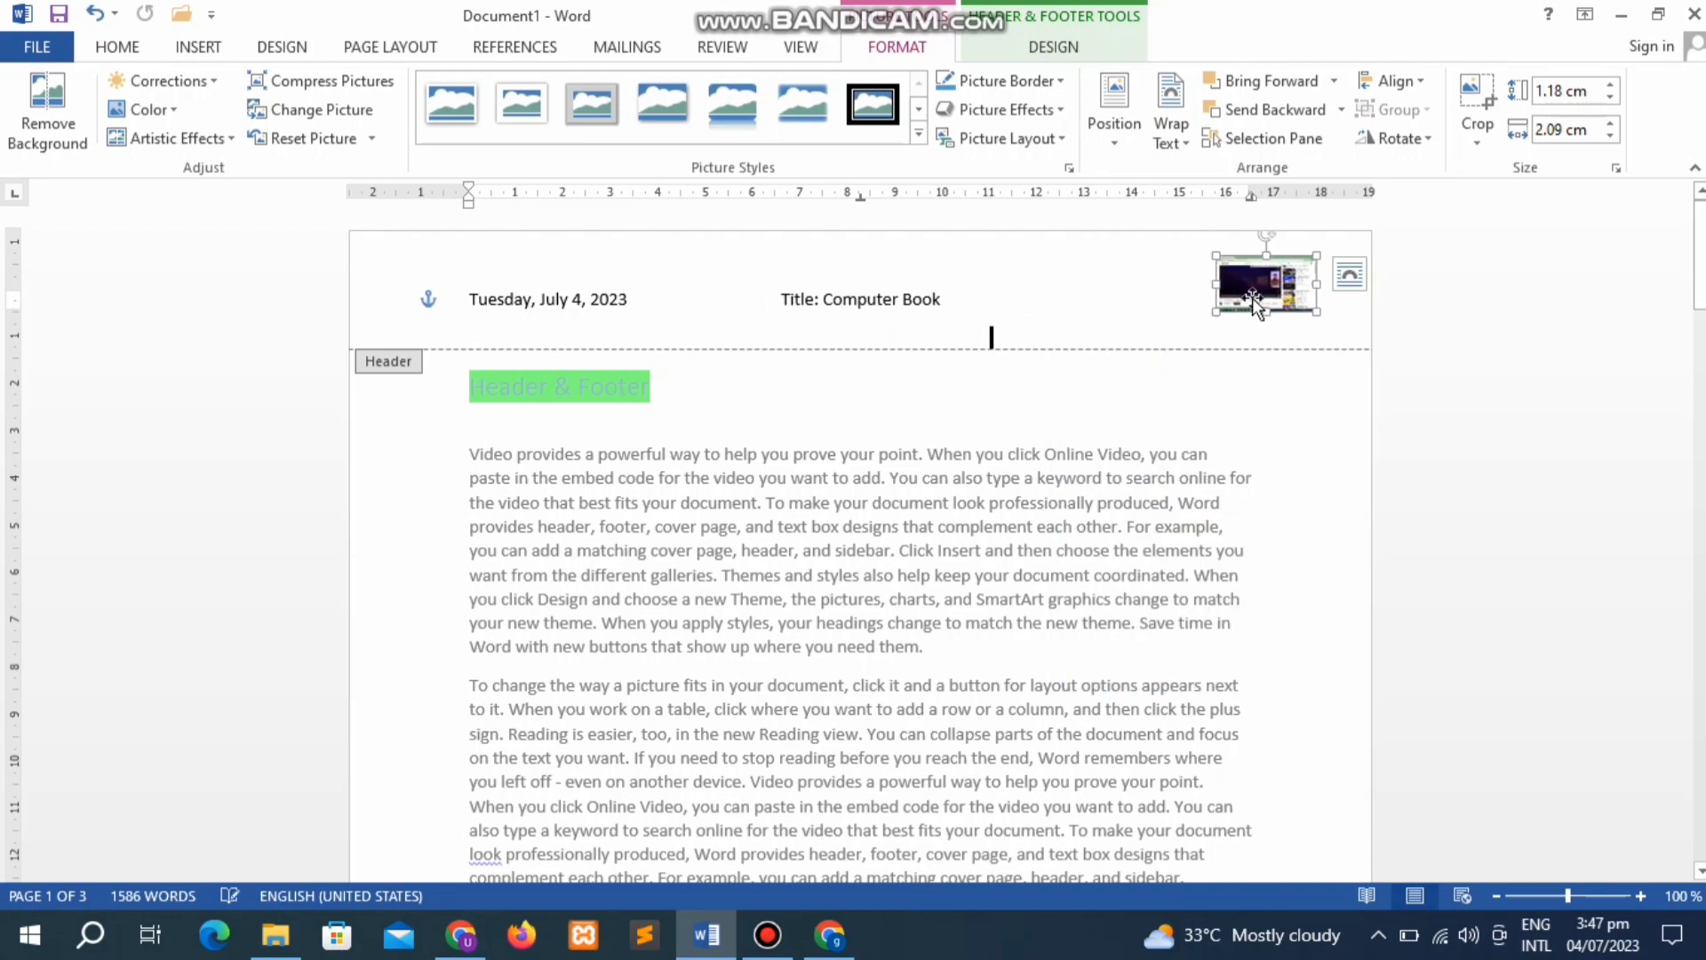
mouse_move(1698, 257)
mouse_down()
mouse_move(1699, 611)
mouse_move(1698, 257)
mouse_up()
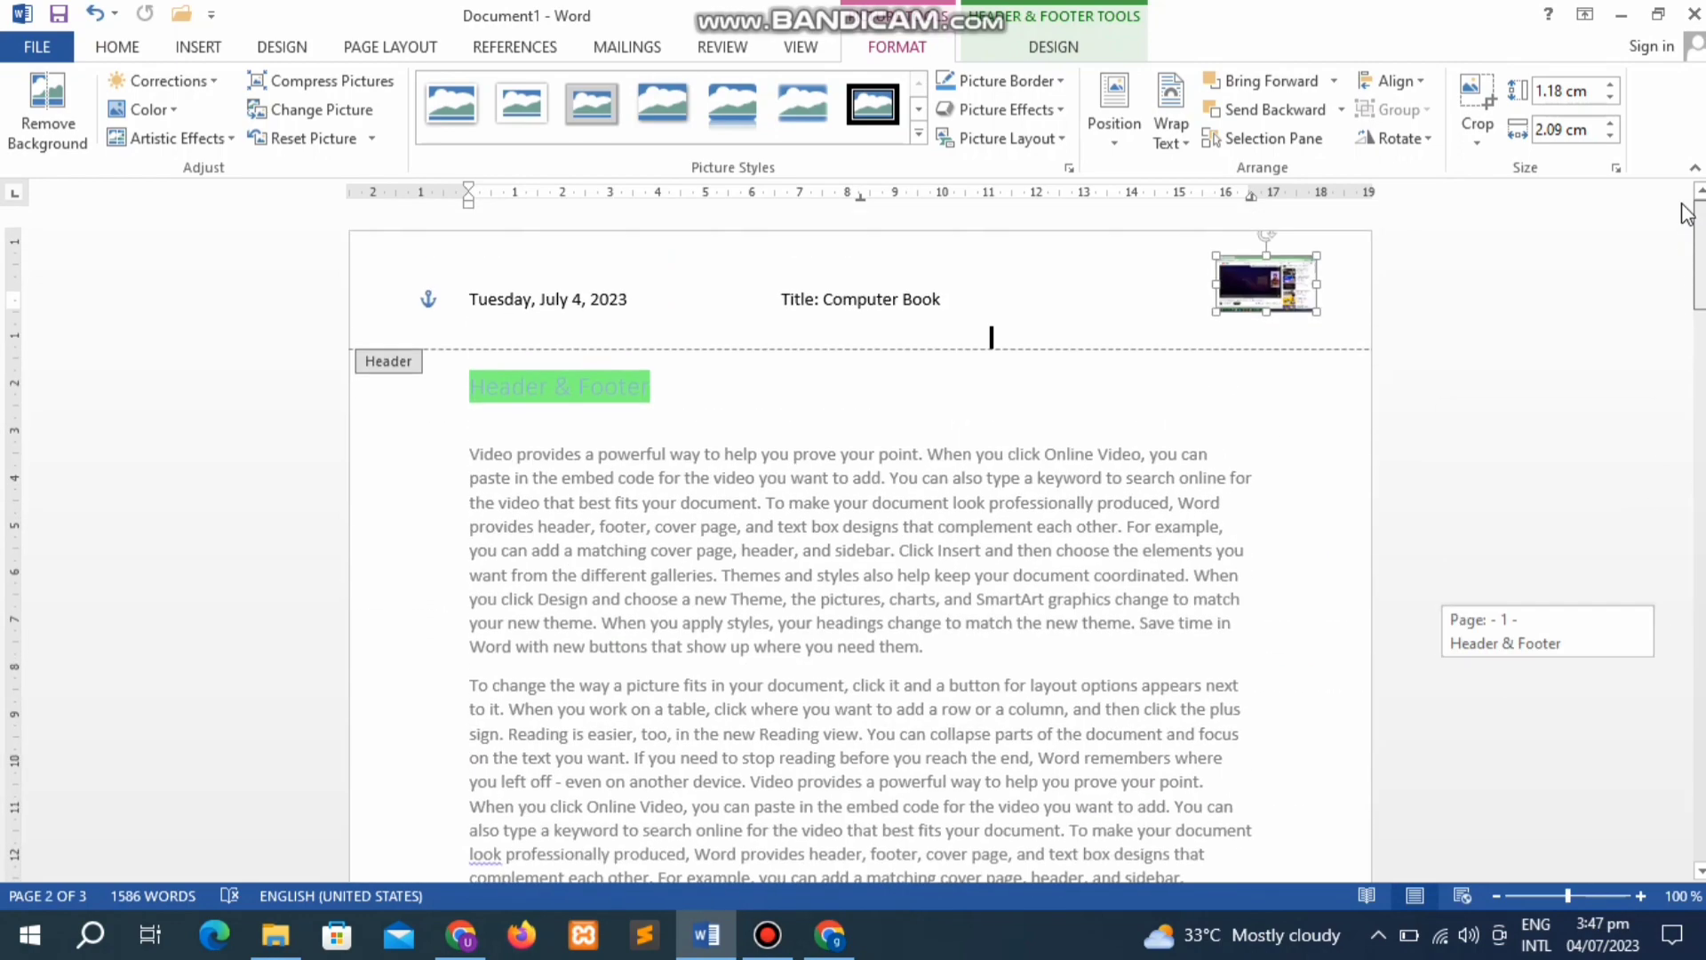
Step: Type an 'Author:' line with the author's name into the page footer
click(1010, 306)
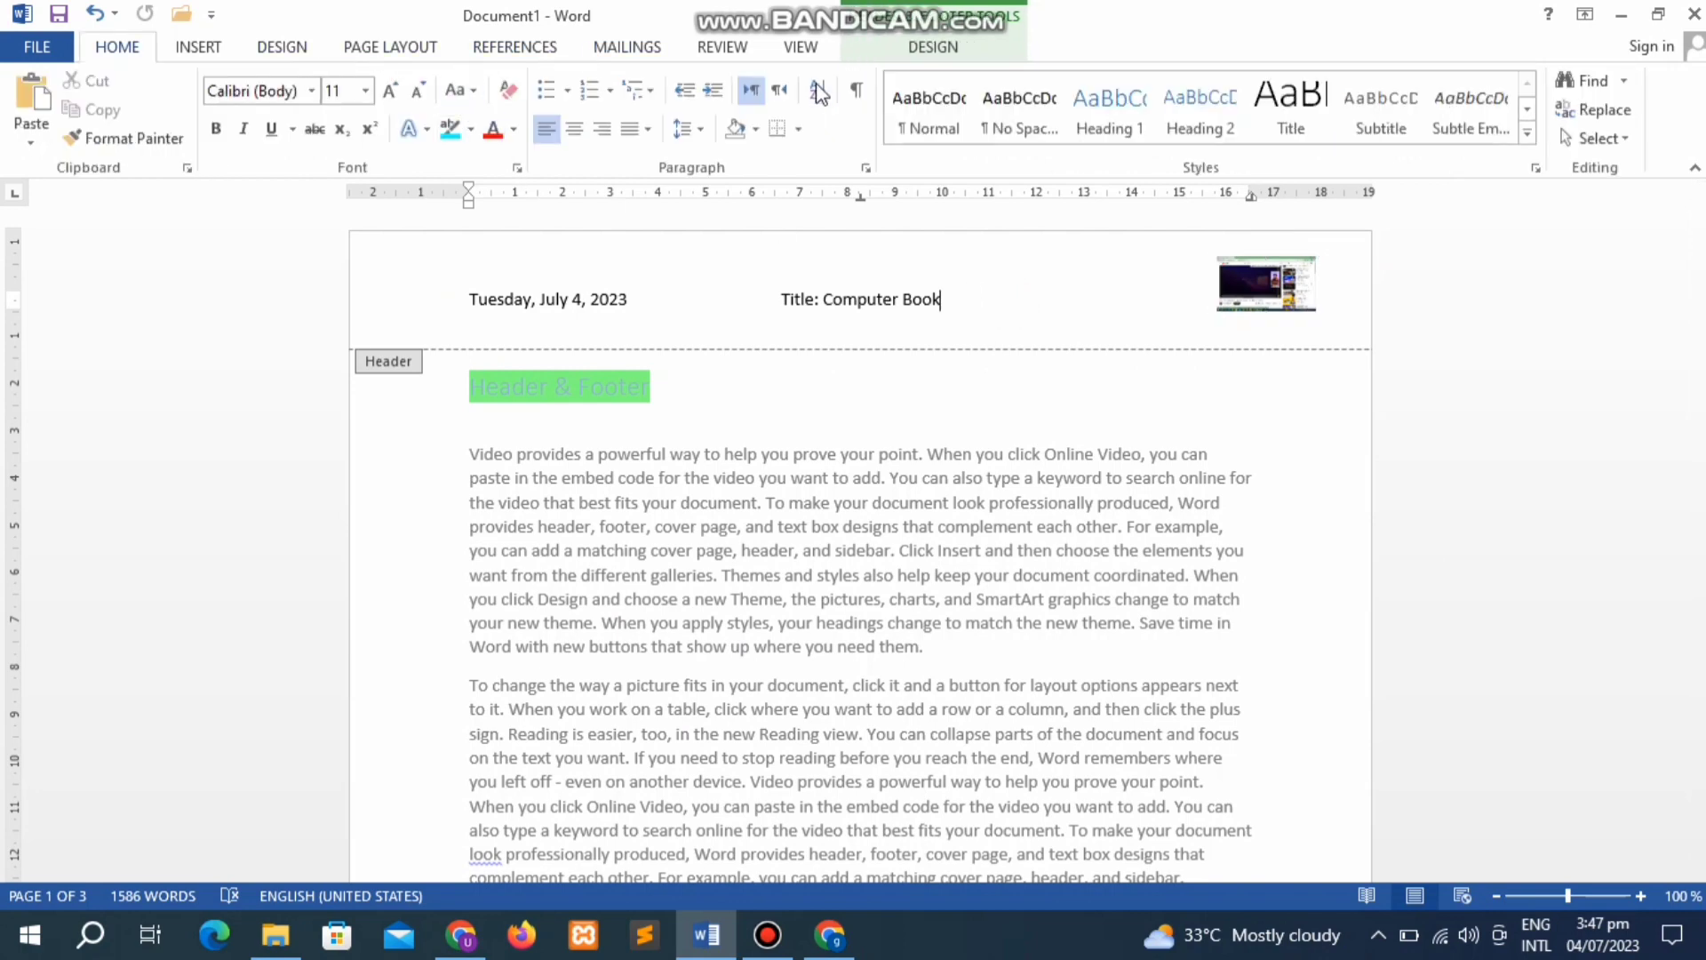
click(926, 50)
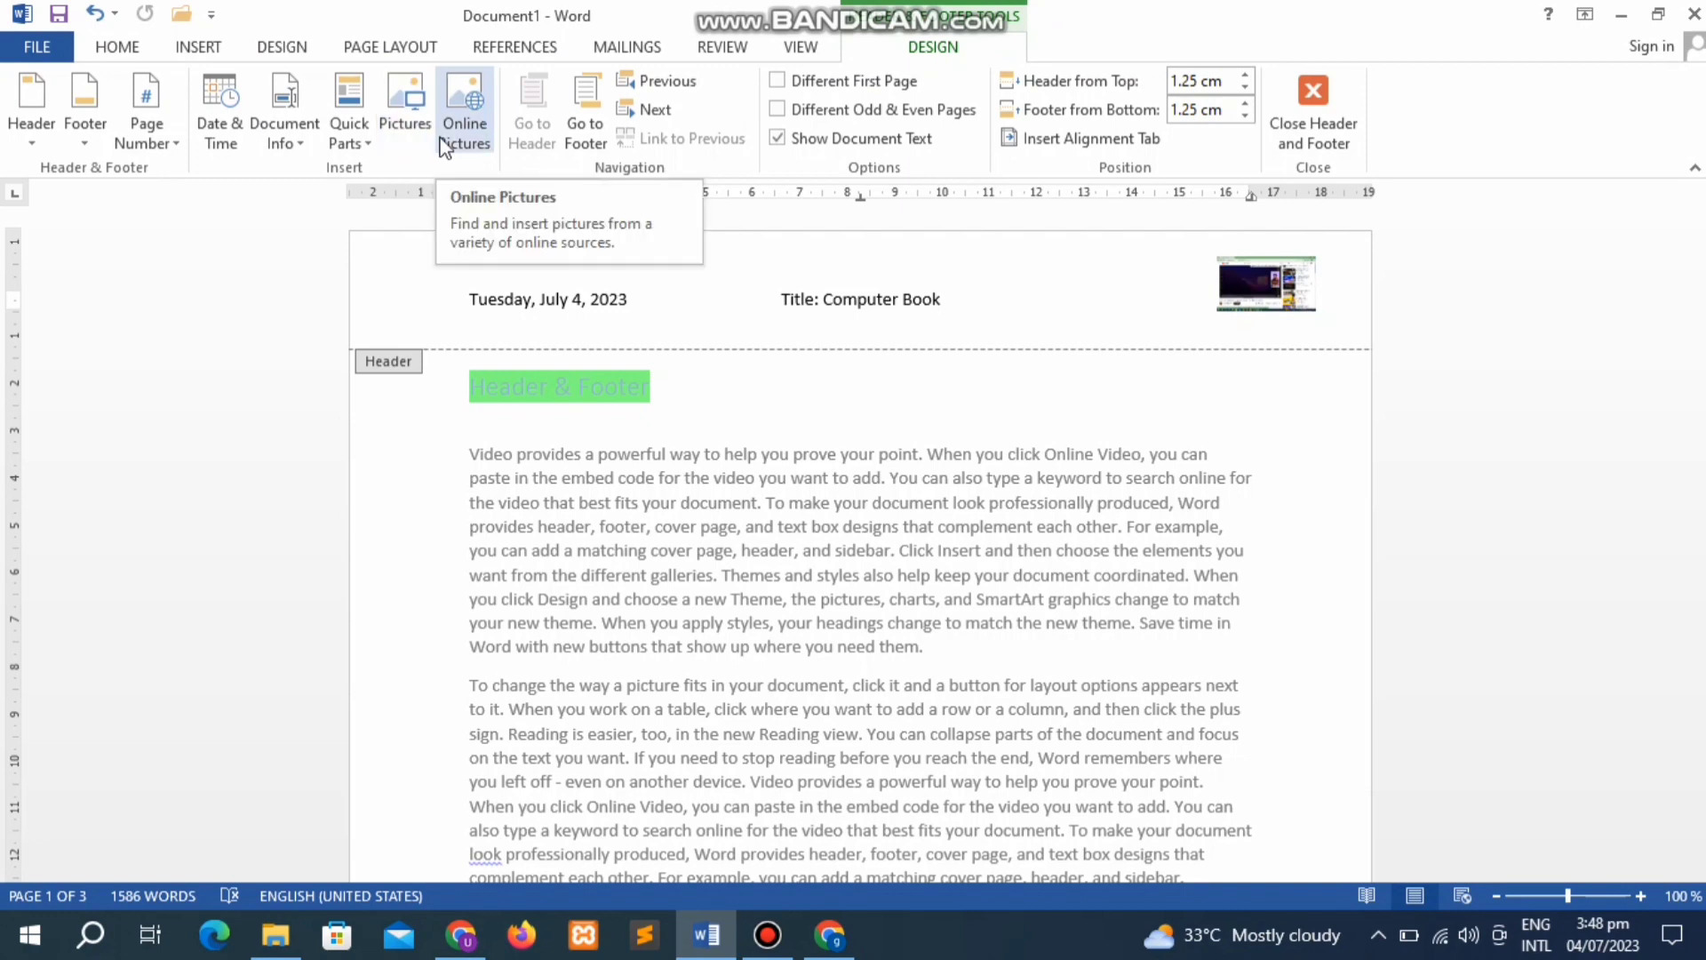
click(602, 148)
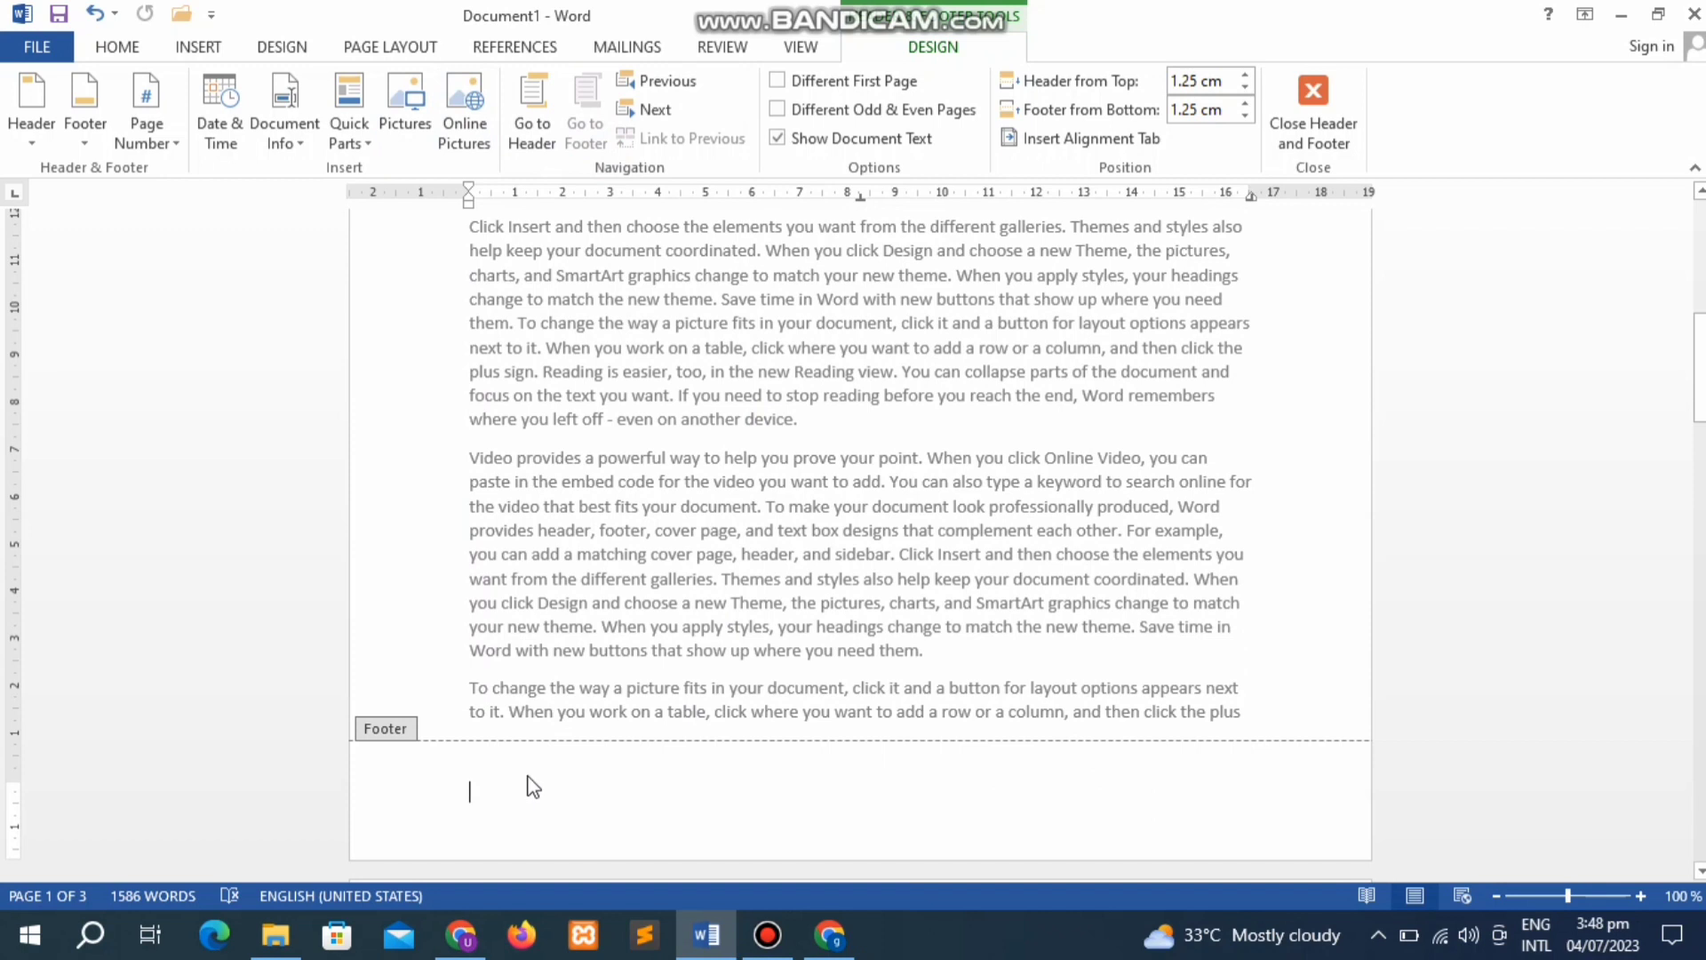
text(A)
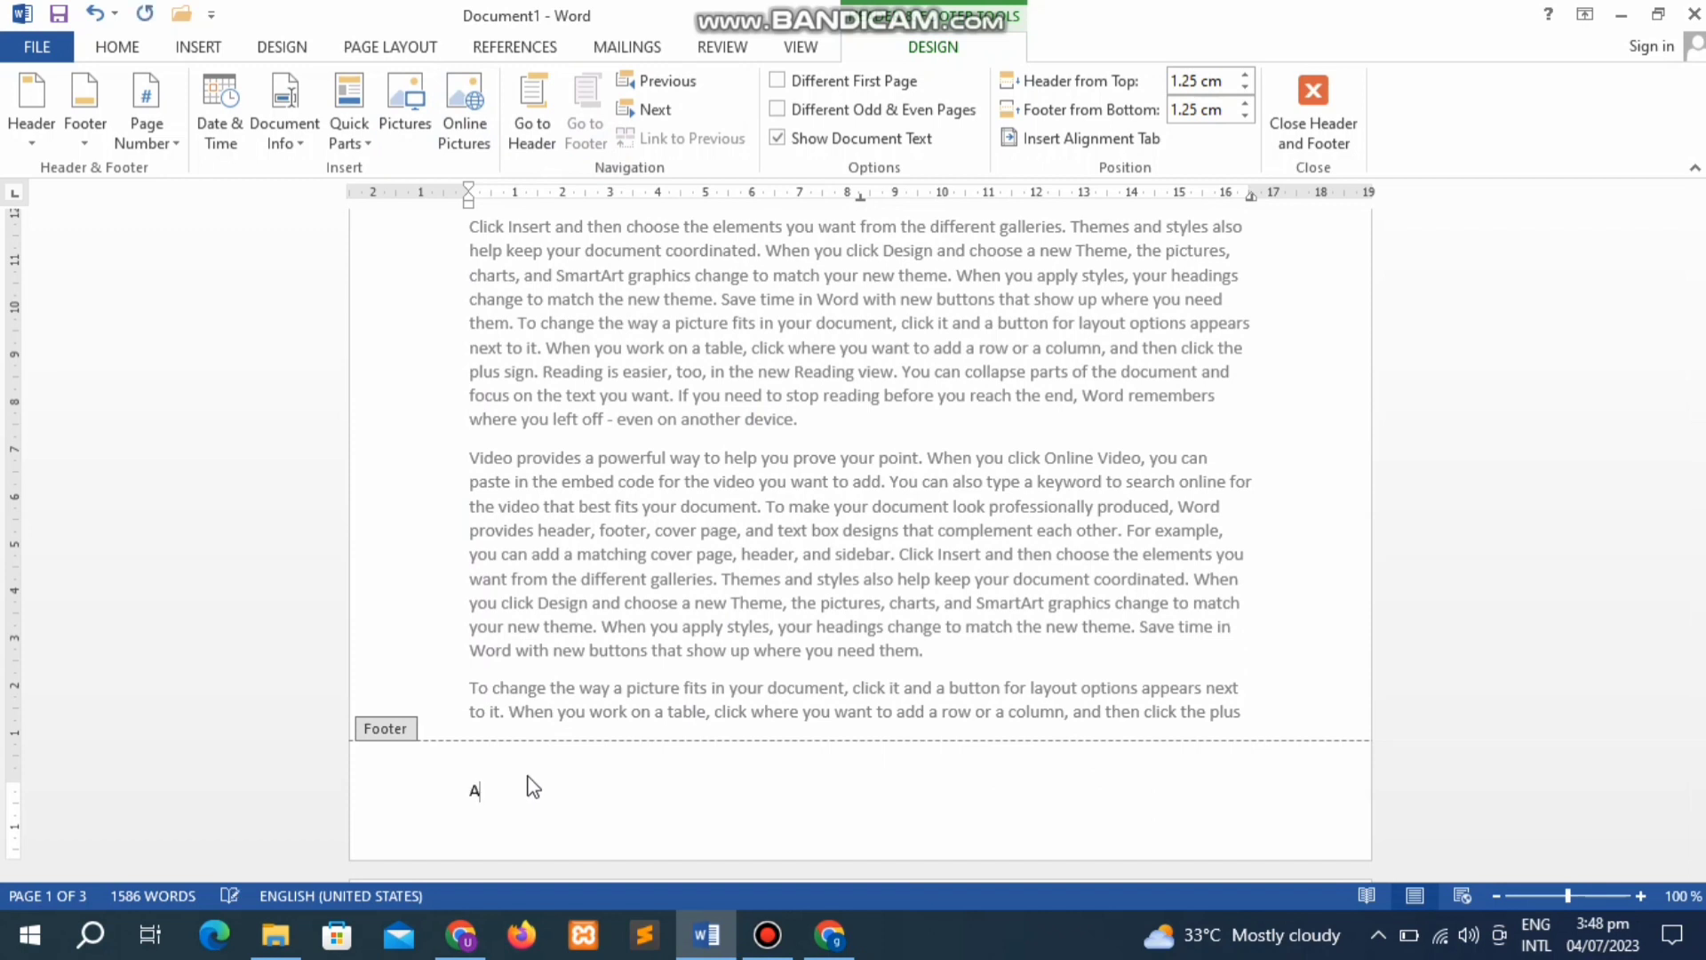
text(uthor: Usman Khalid)
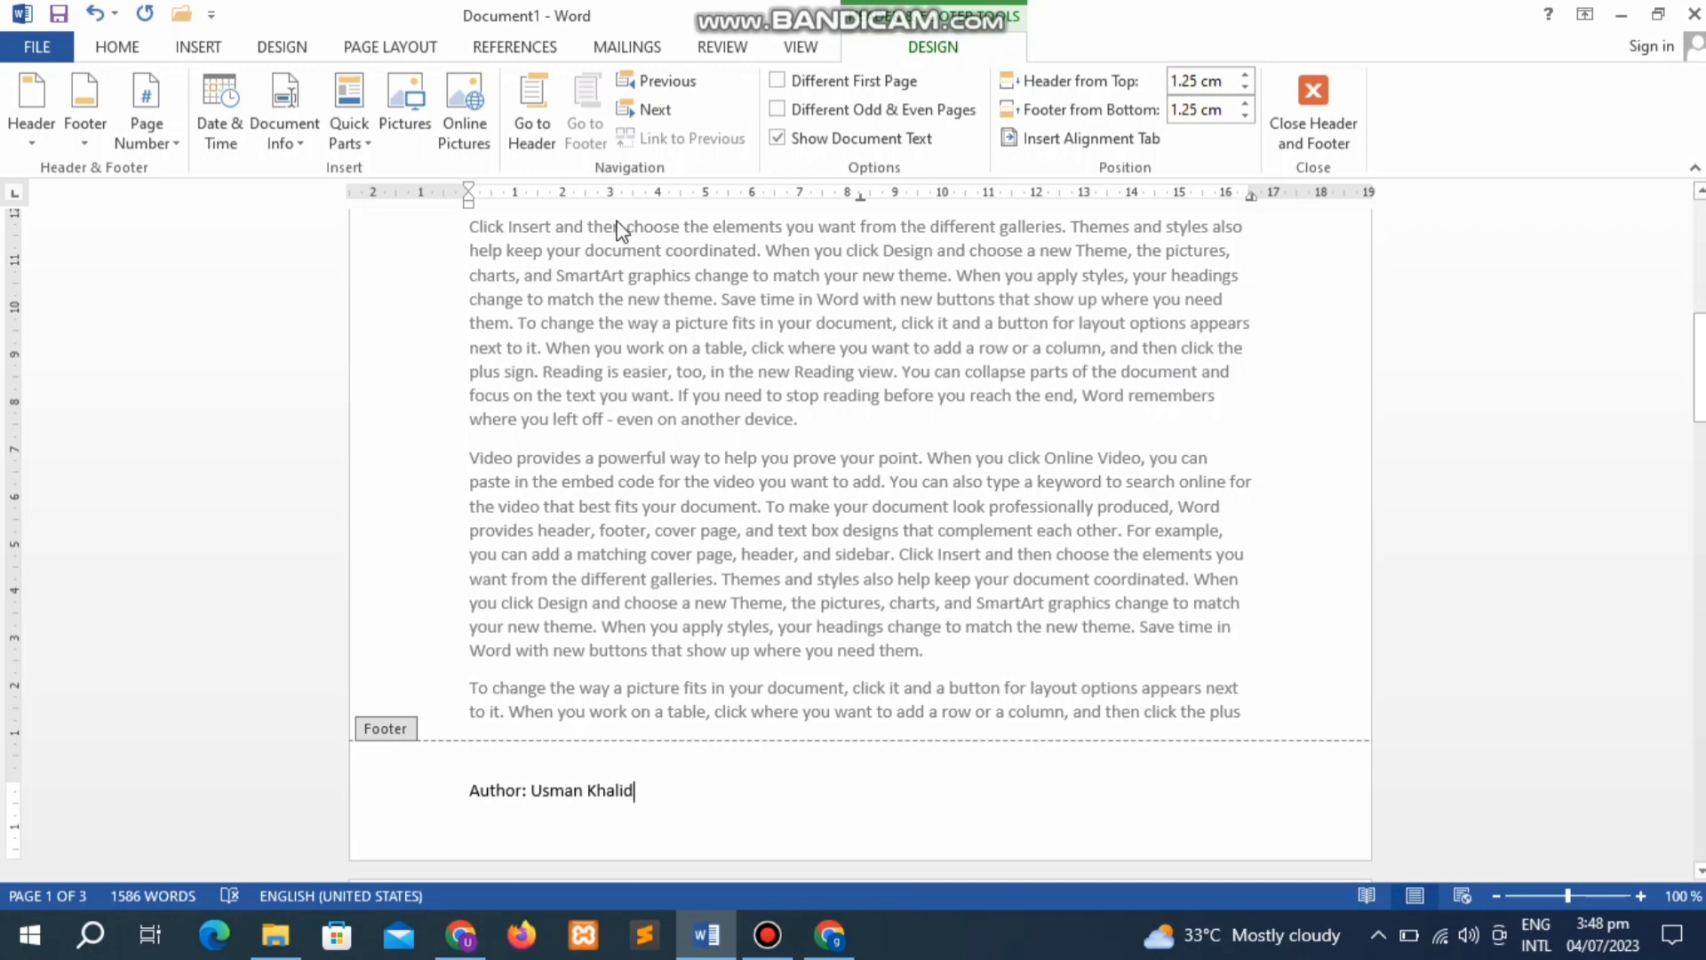
click(531, 129)
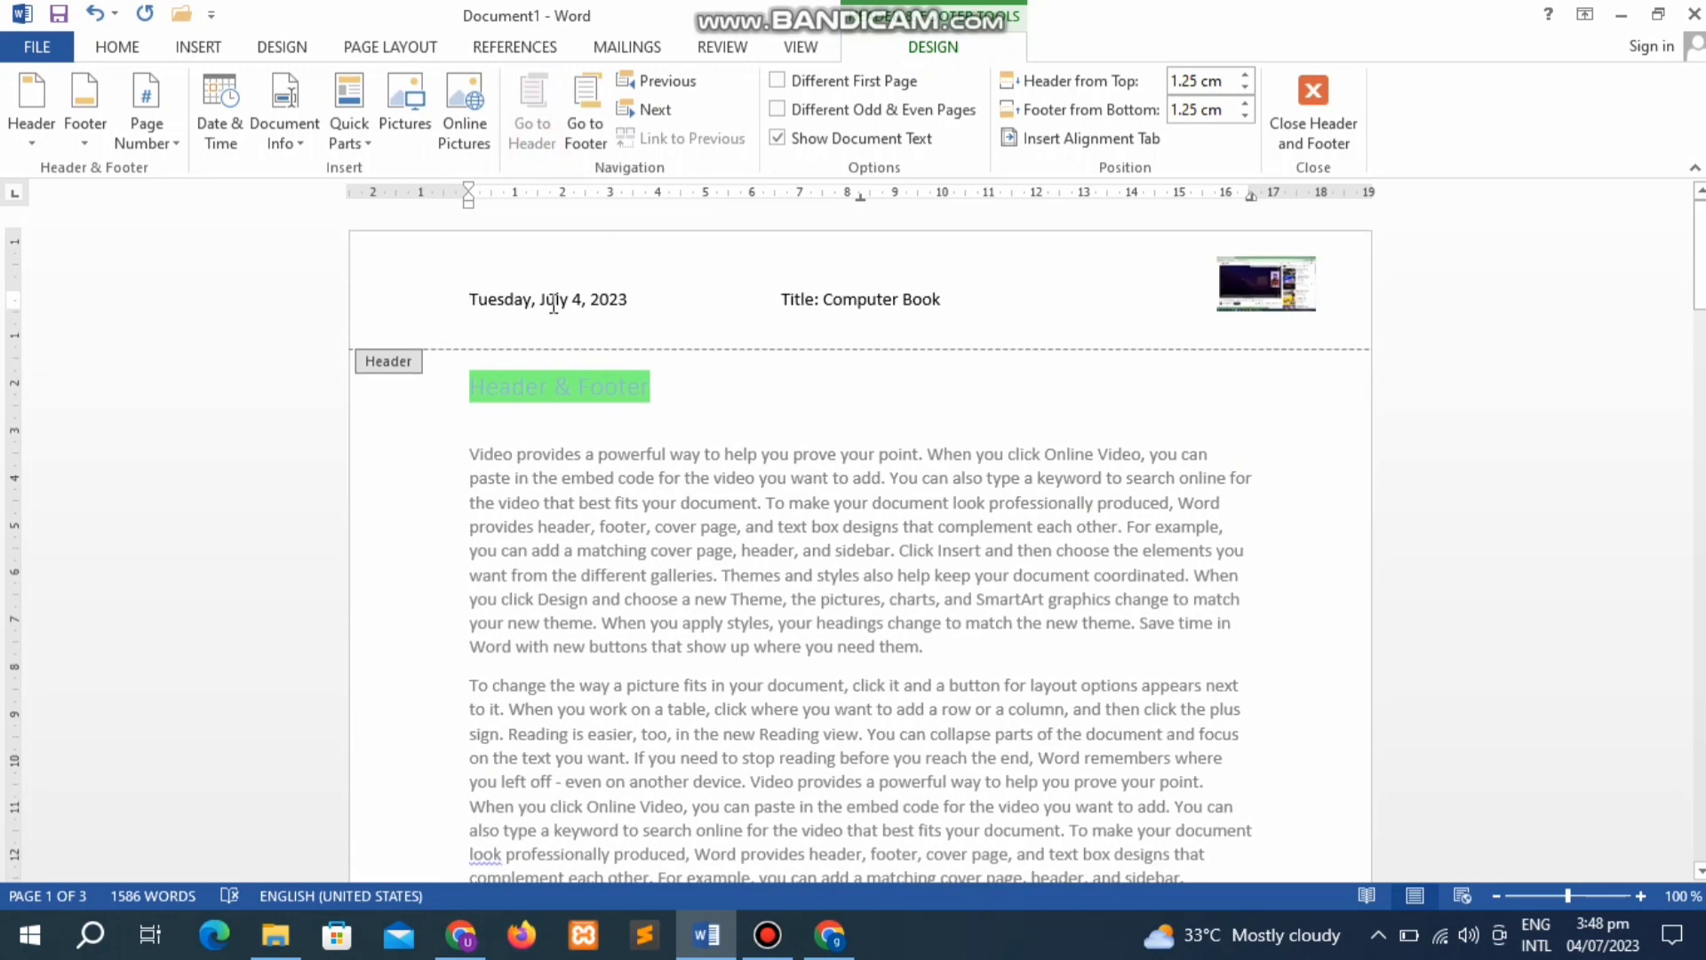
click(585, 129)
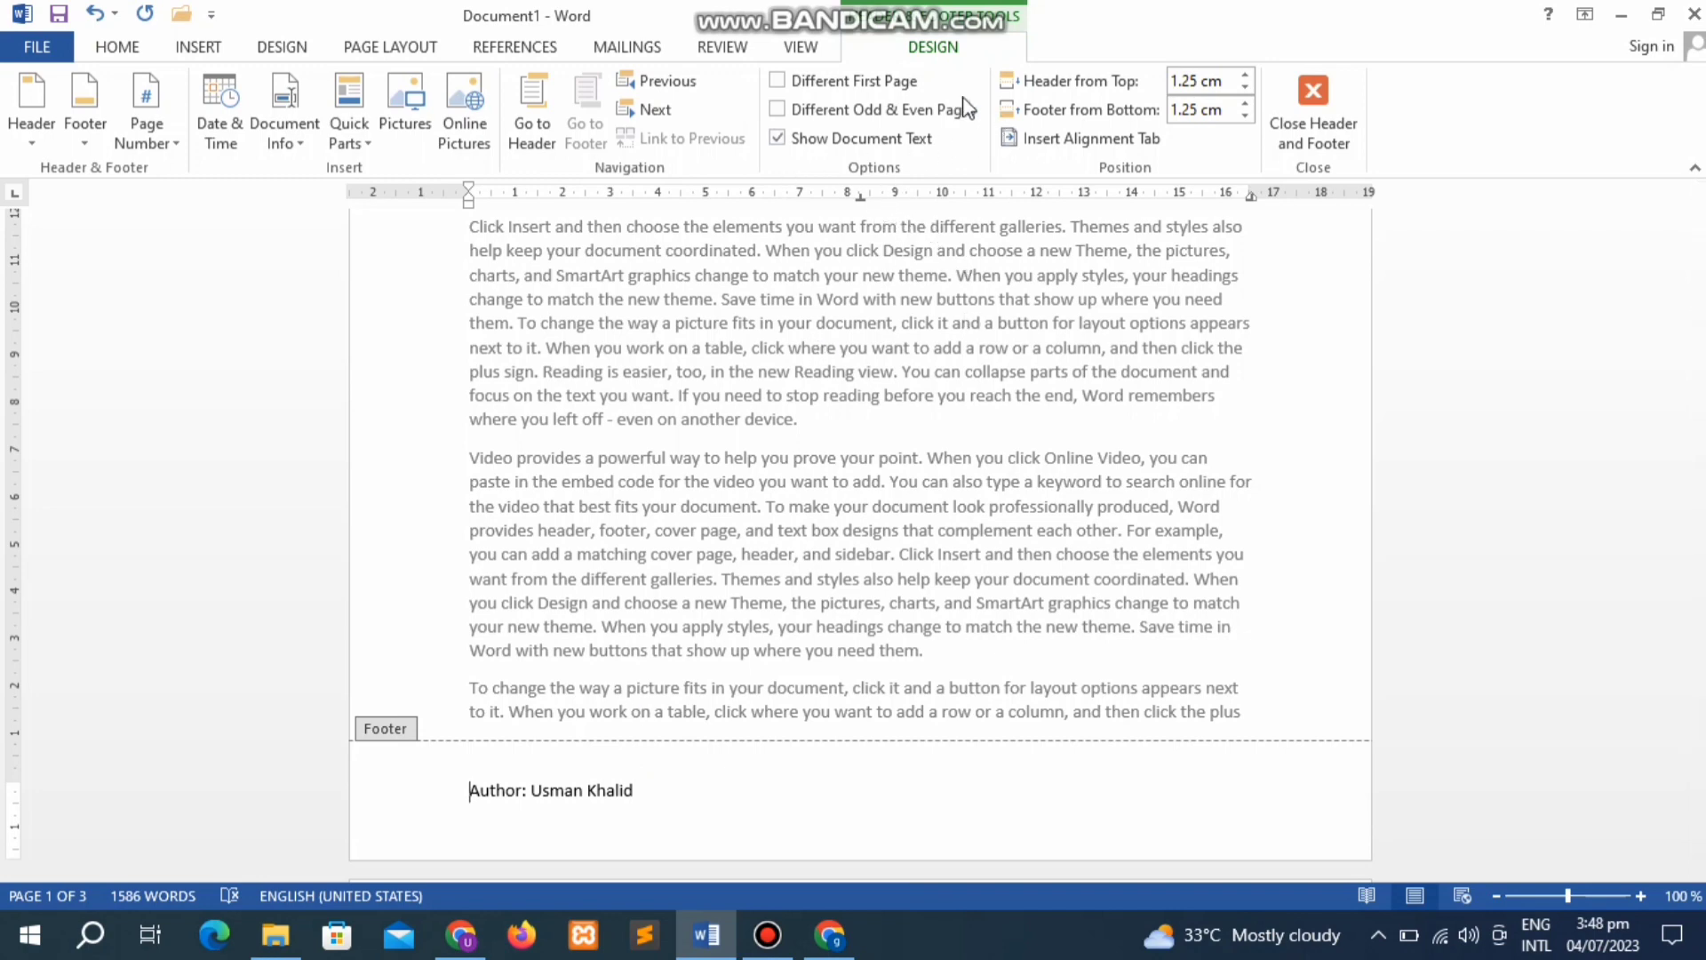
Step: Scroll through the document to review the separate first-page header and footer
mouse_move(1699, 377)
mouse_down()
mouse_move(1688, 496)
mouse_move(1699, 254)
mouse_up()
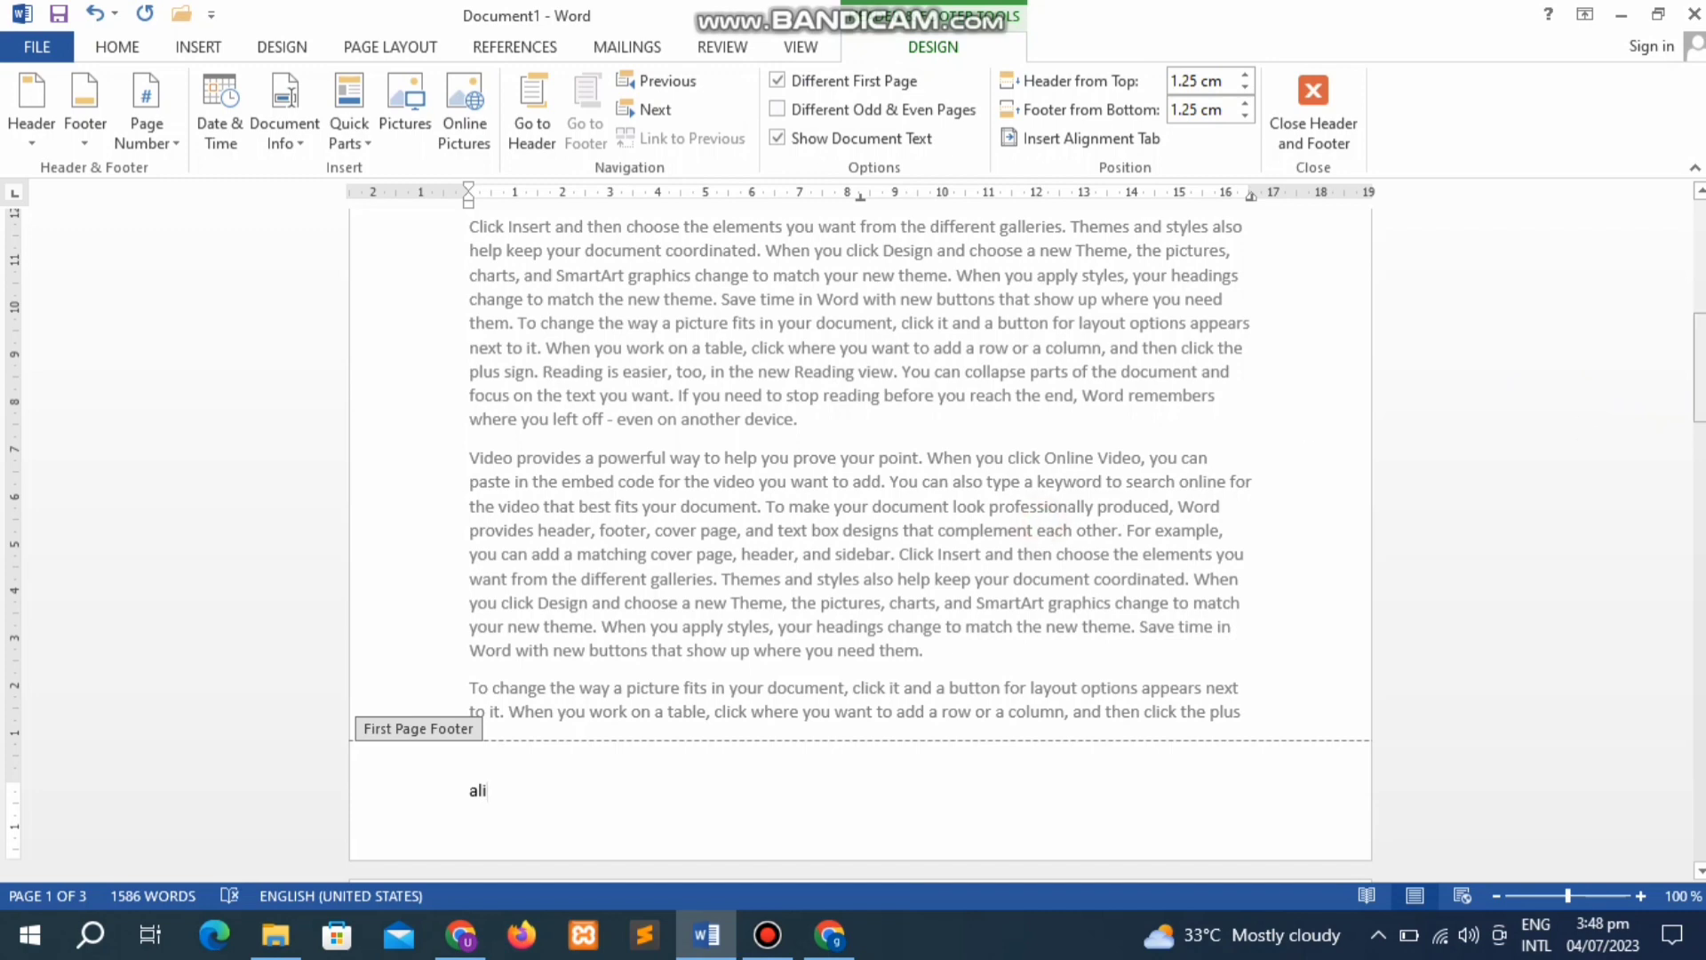
drag(1699, 369, 1699, 253)
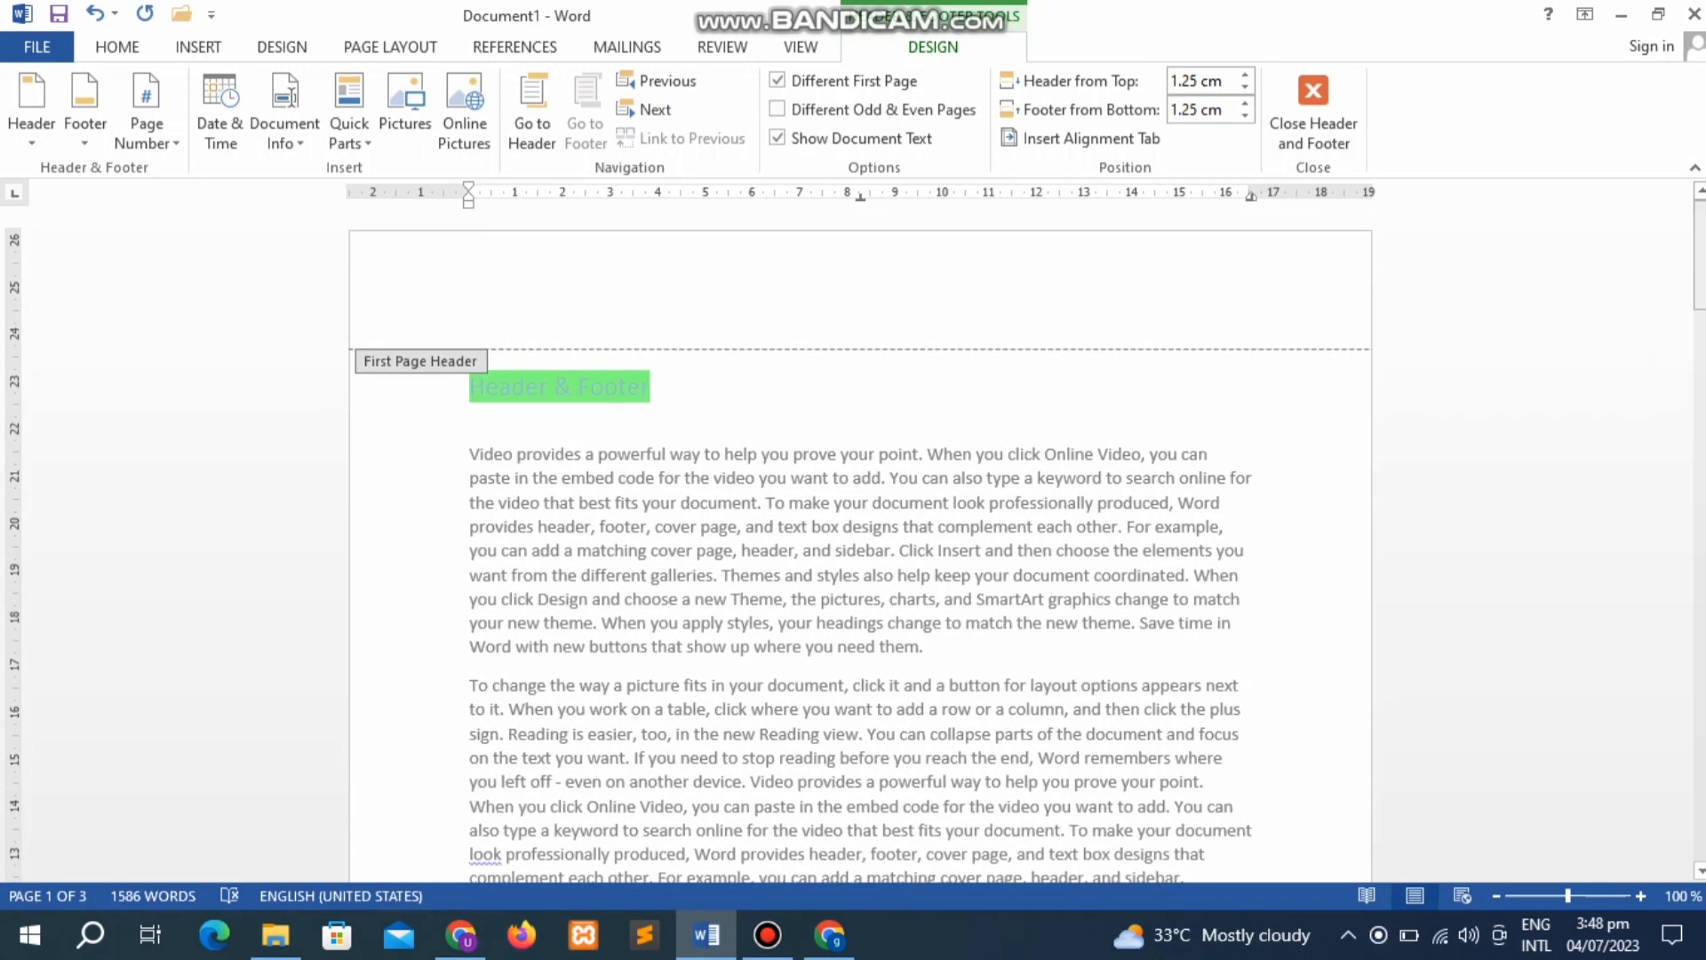
Step: Type a name into the first-page header, then scroll through pages comparing headers and footers
click(625, 249)
text(usman)
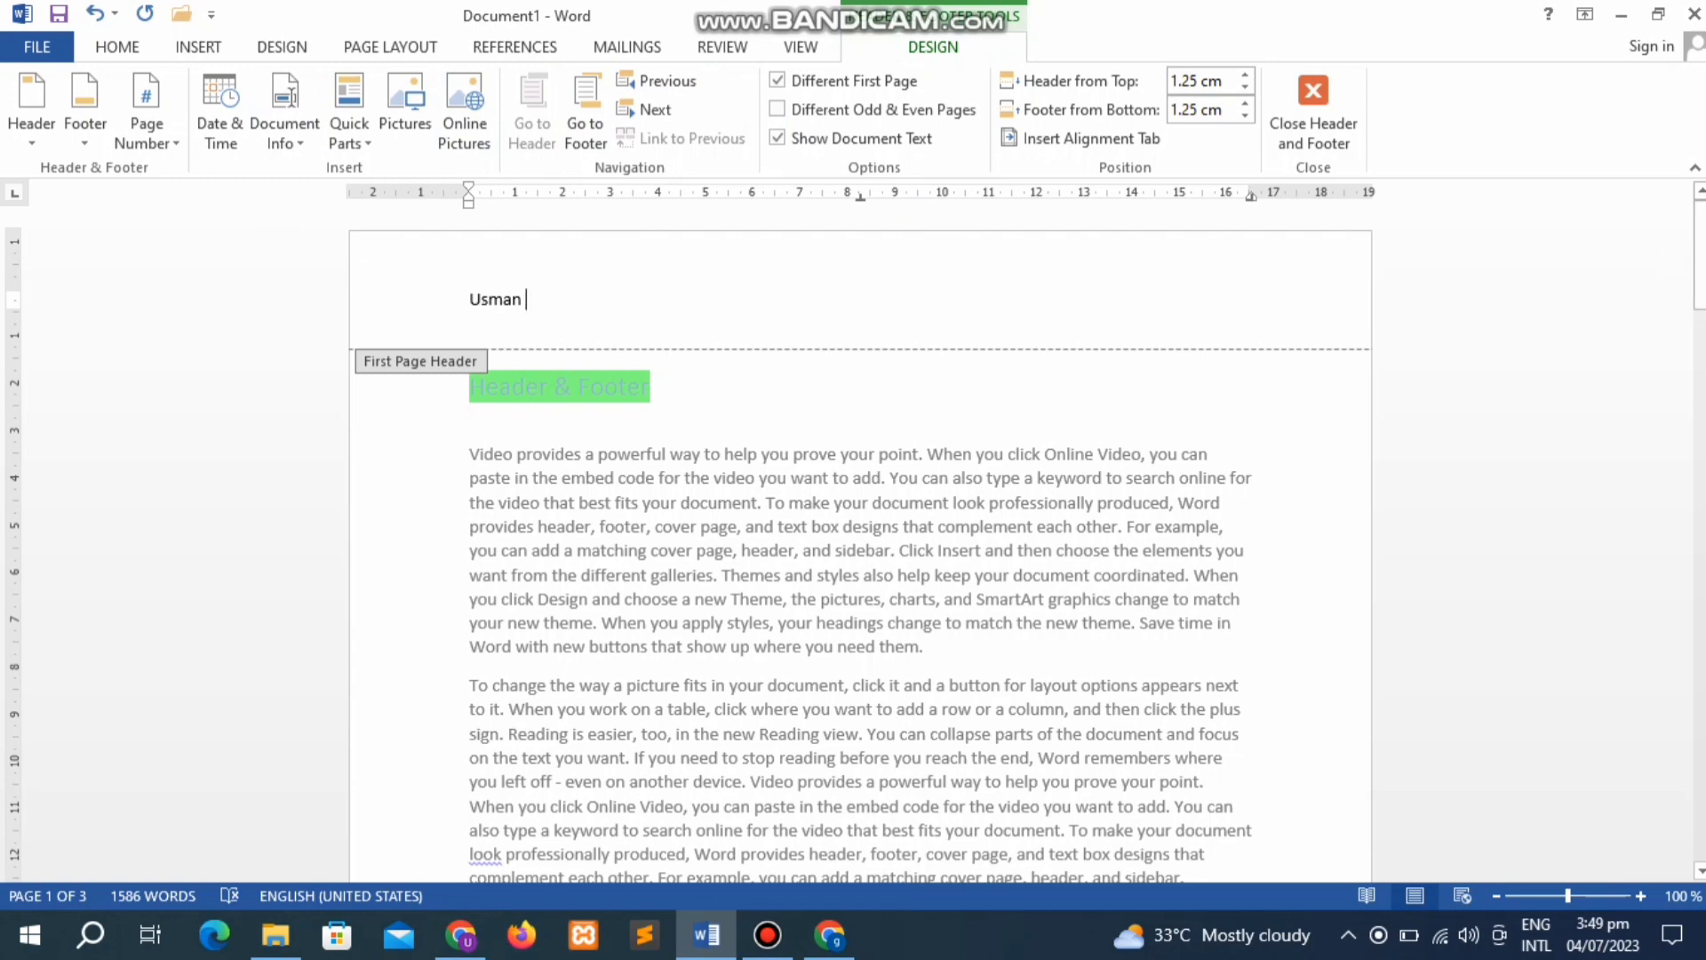
drag(1699, 256, 1699, 373)
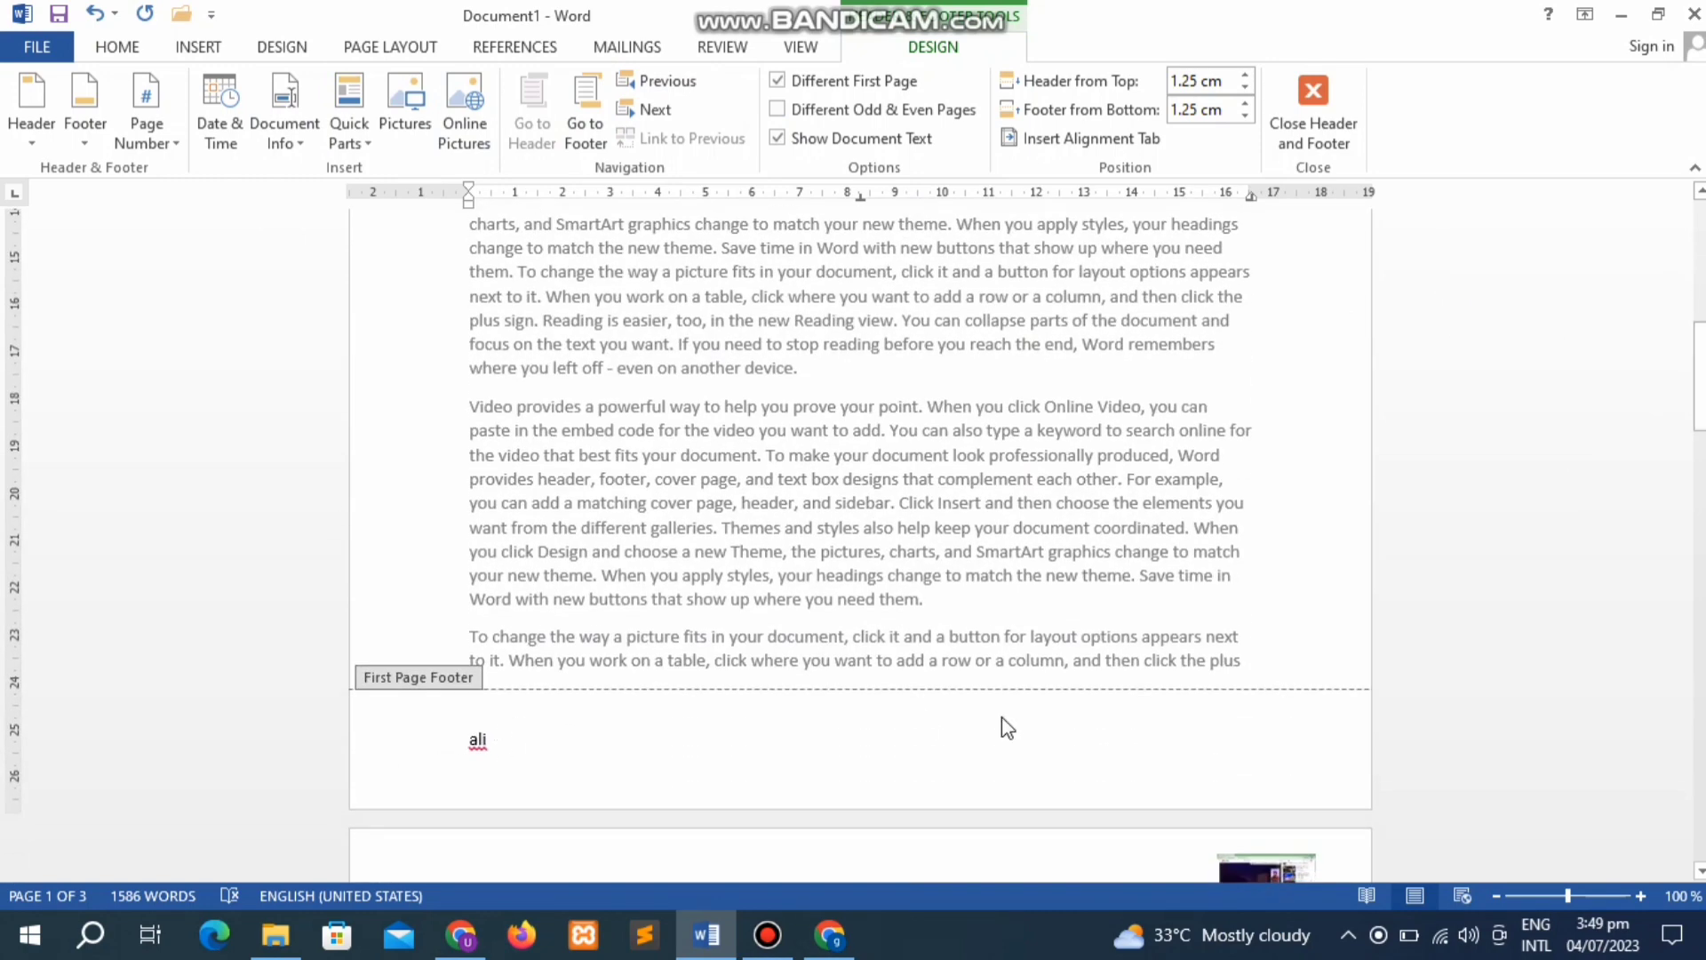
drag(1699, 377, 1699, 455)
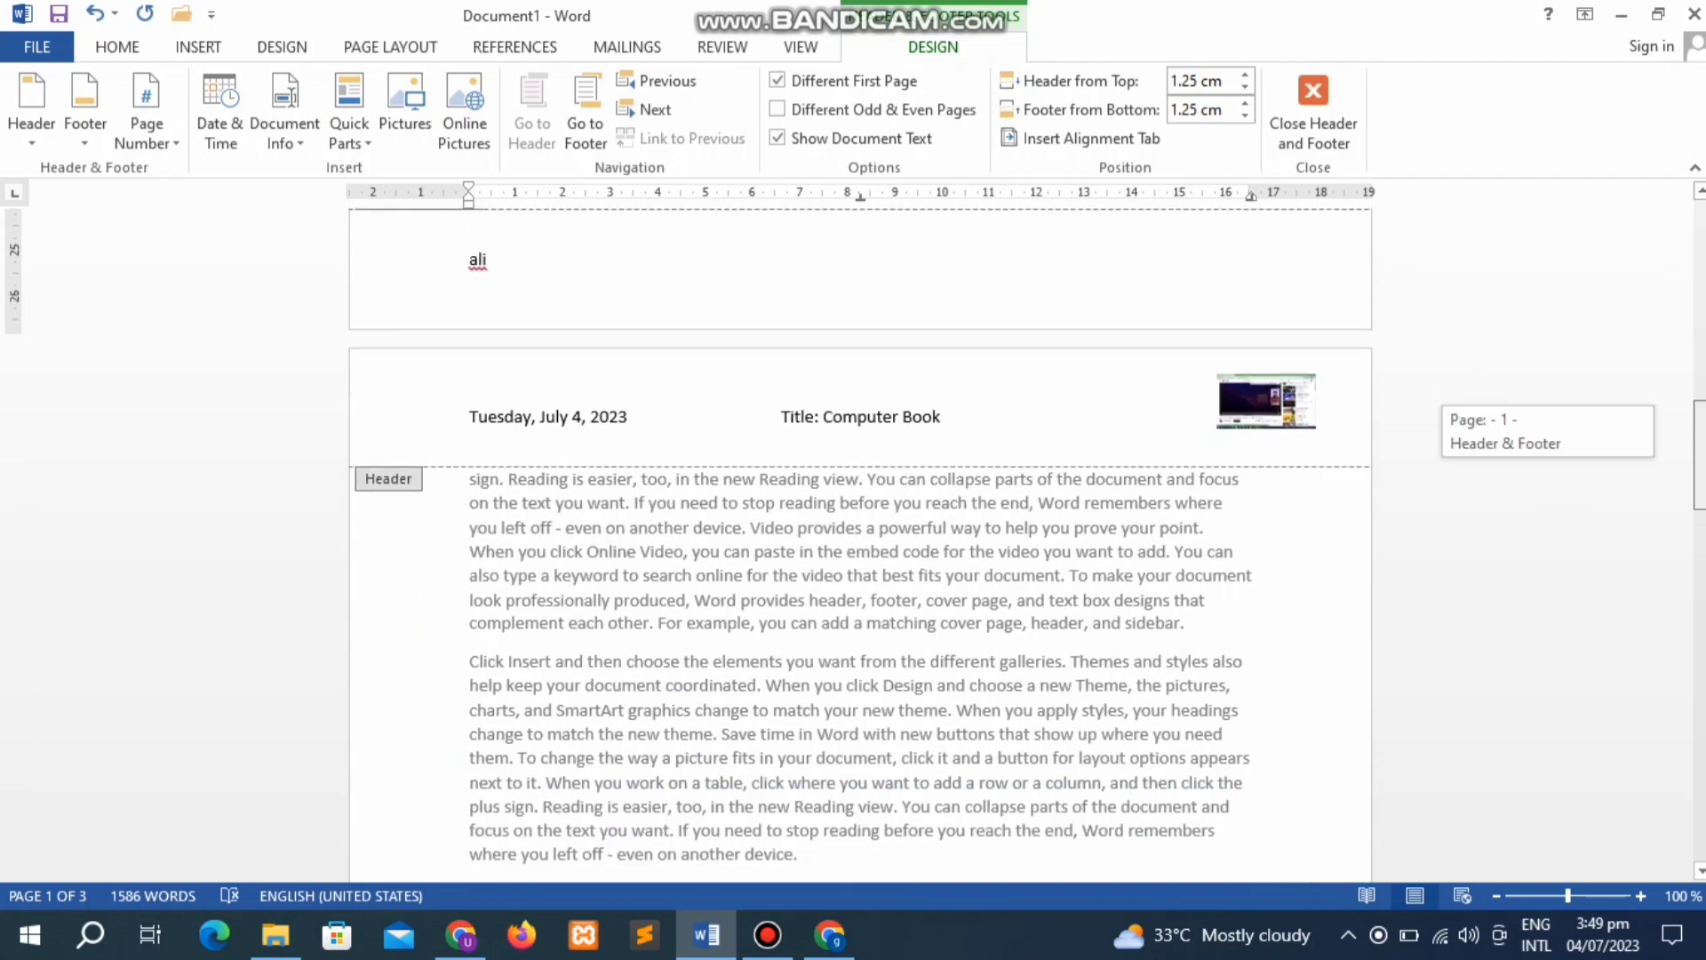
drag(1699, 455, 1699, 621)
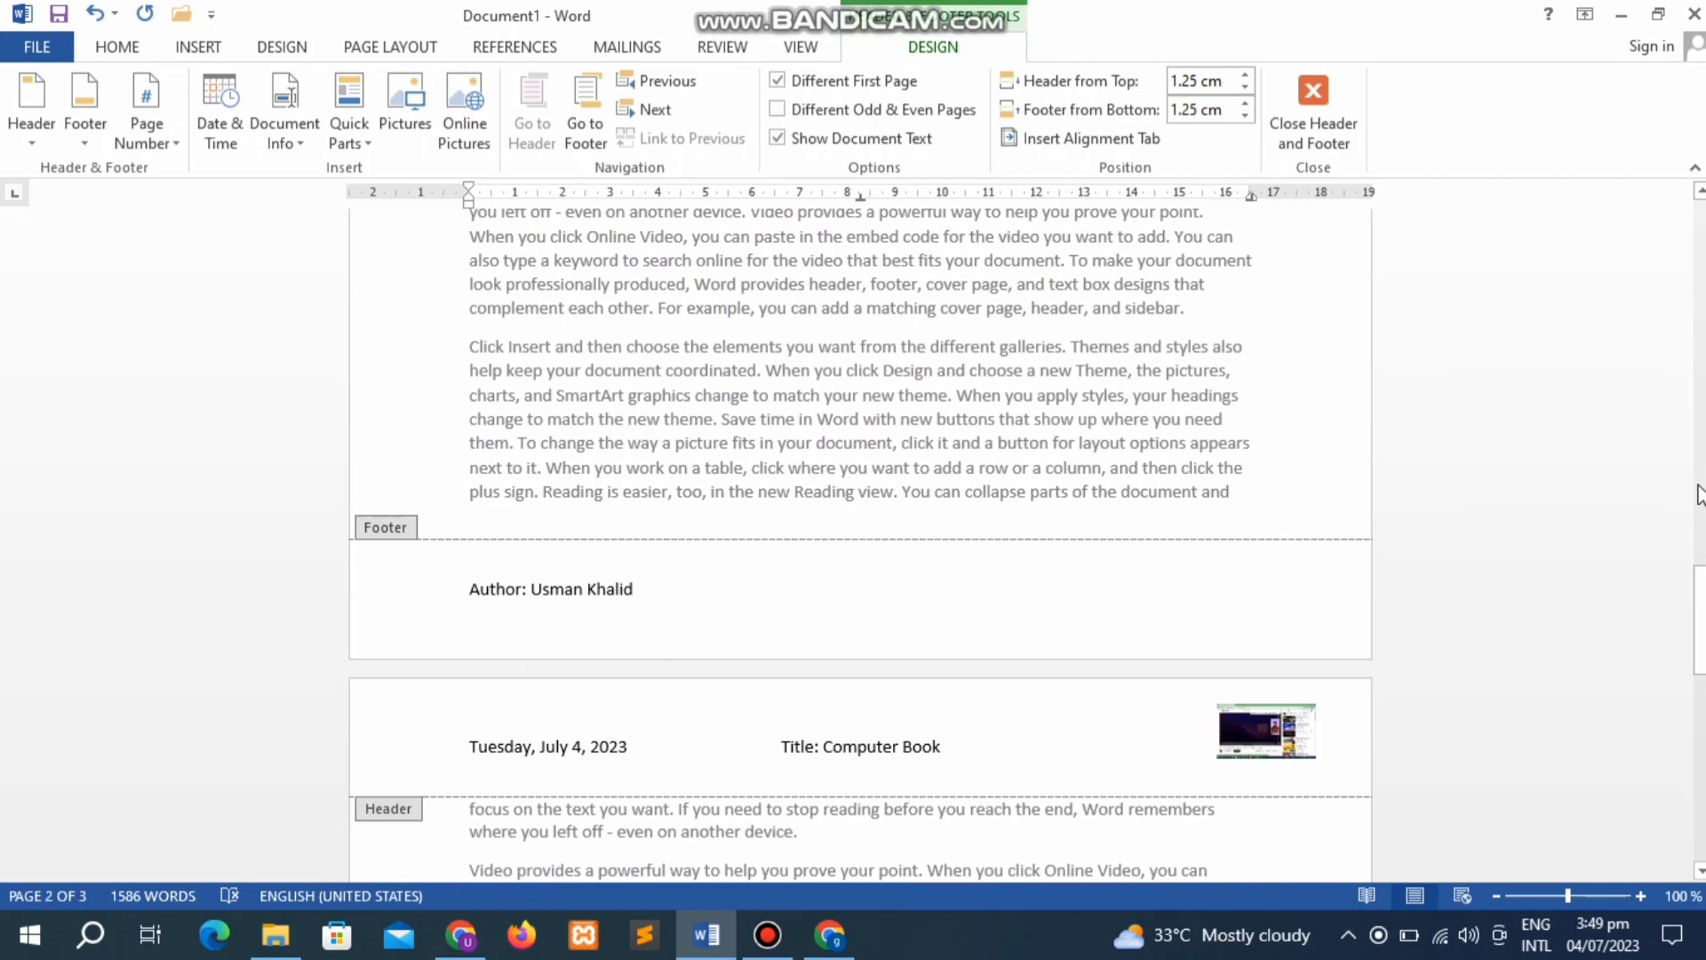
drag(1699, 578, 1699, 257)
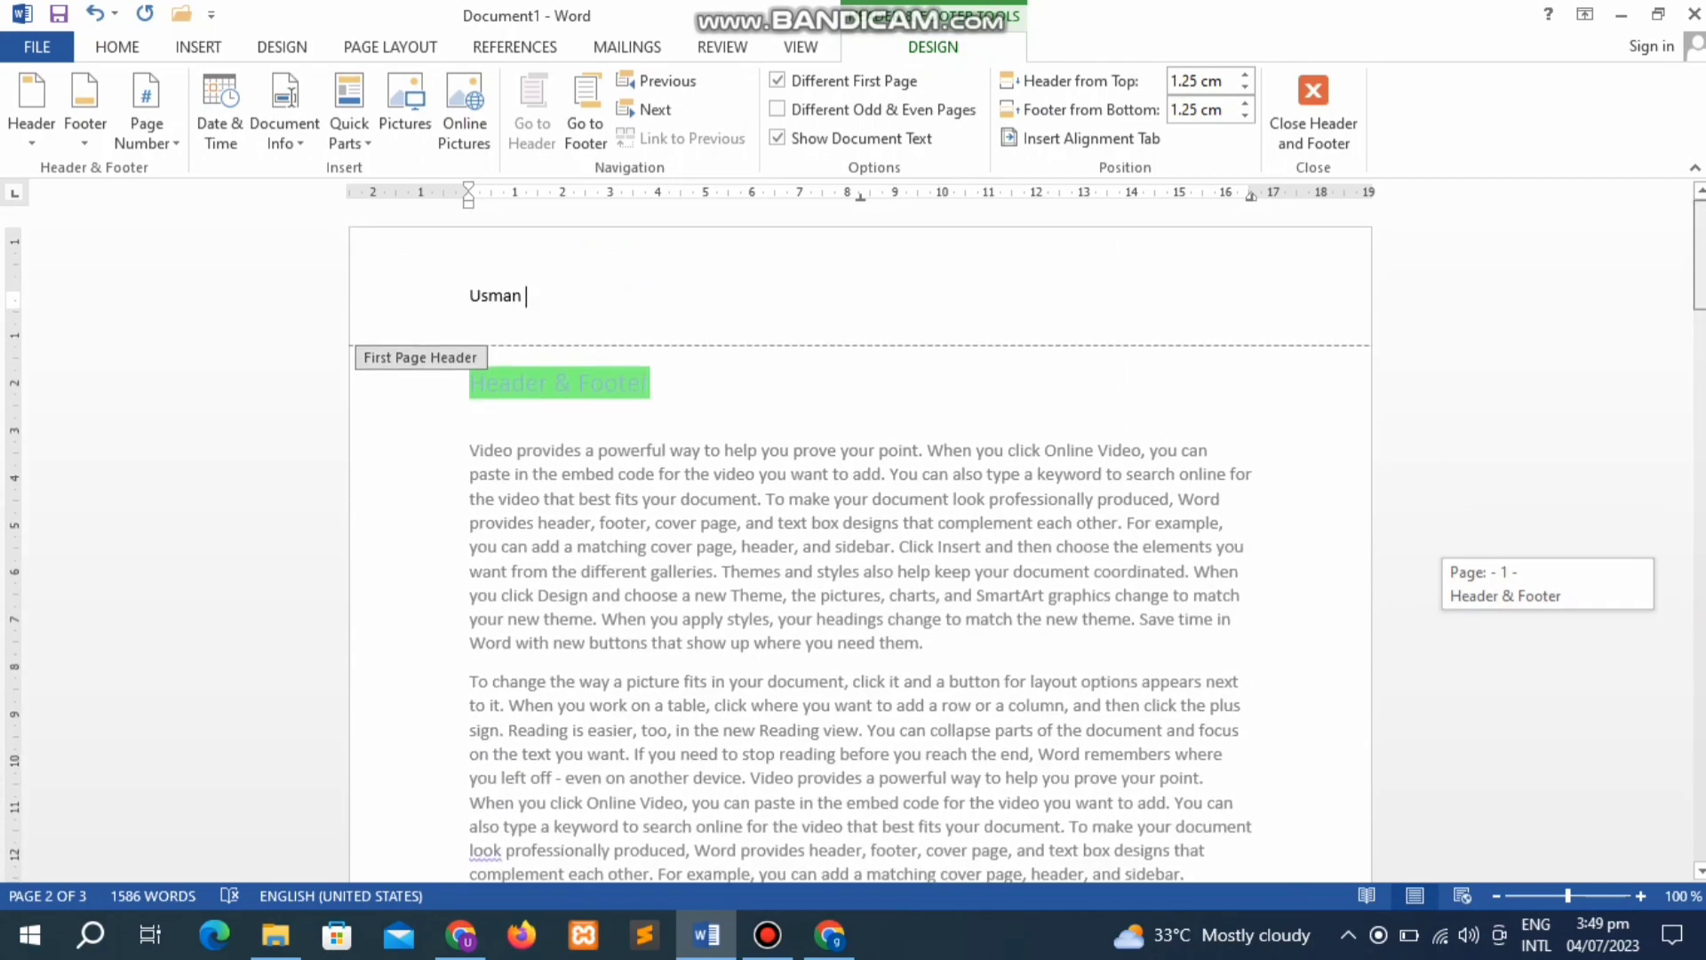
mouse_move(1699, 258)
mouse_down()
mouse_move(1699, 389)
mouse_move(1699, 235)
mouse_up()
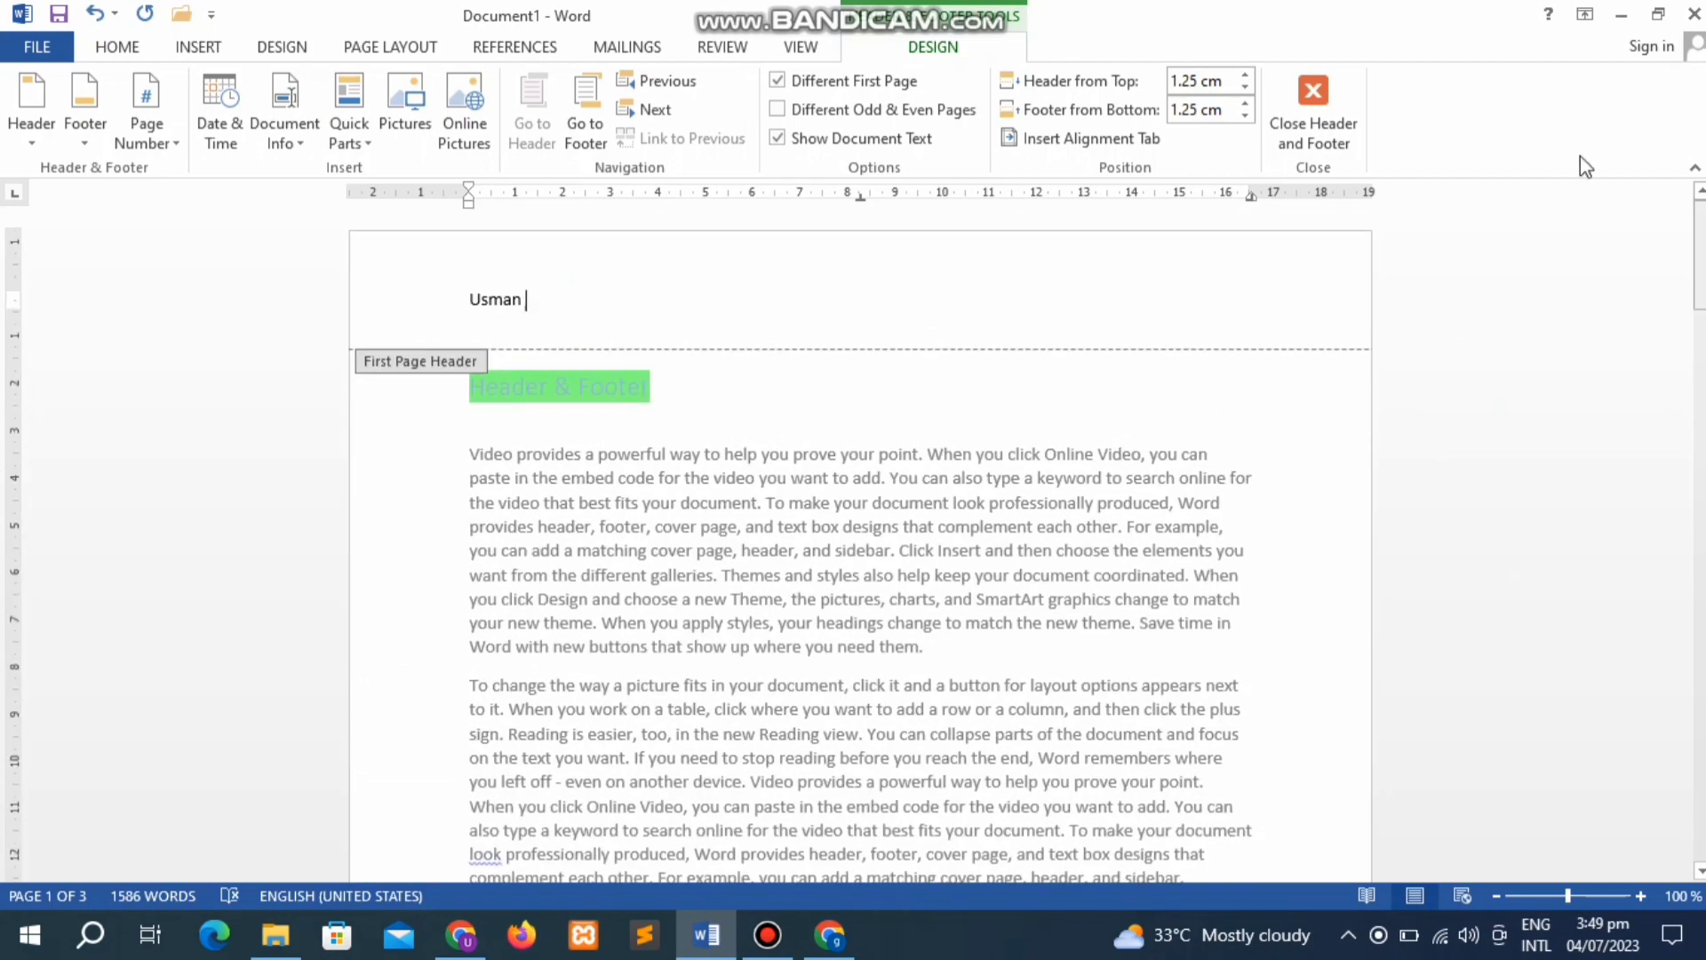
Step: Turn off Different First Page and turn on Different Odd & Even Pages
click(777, 81)
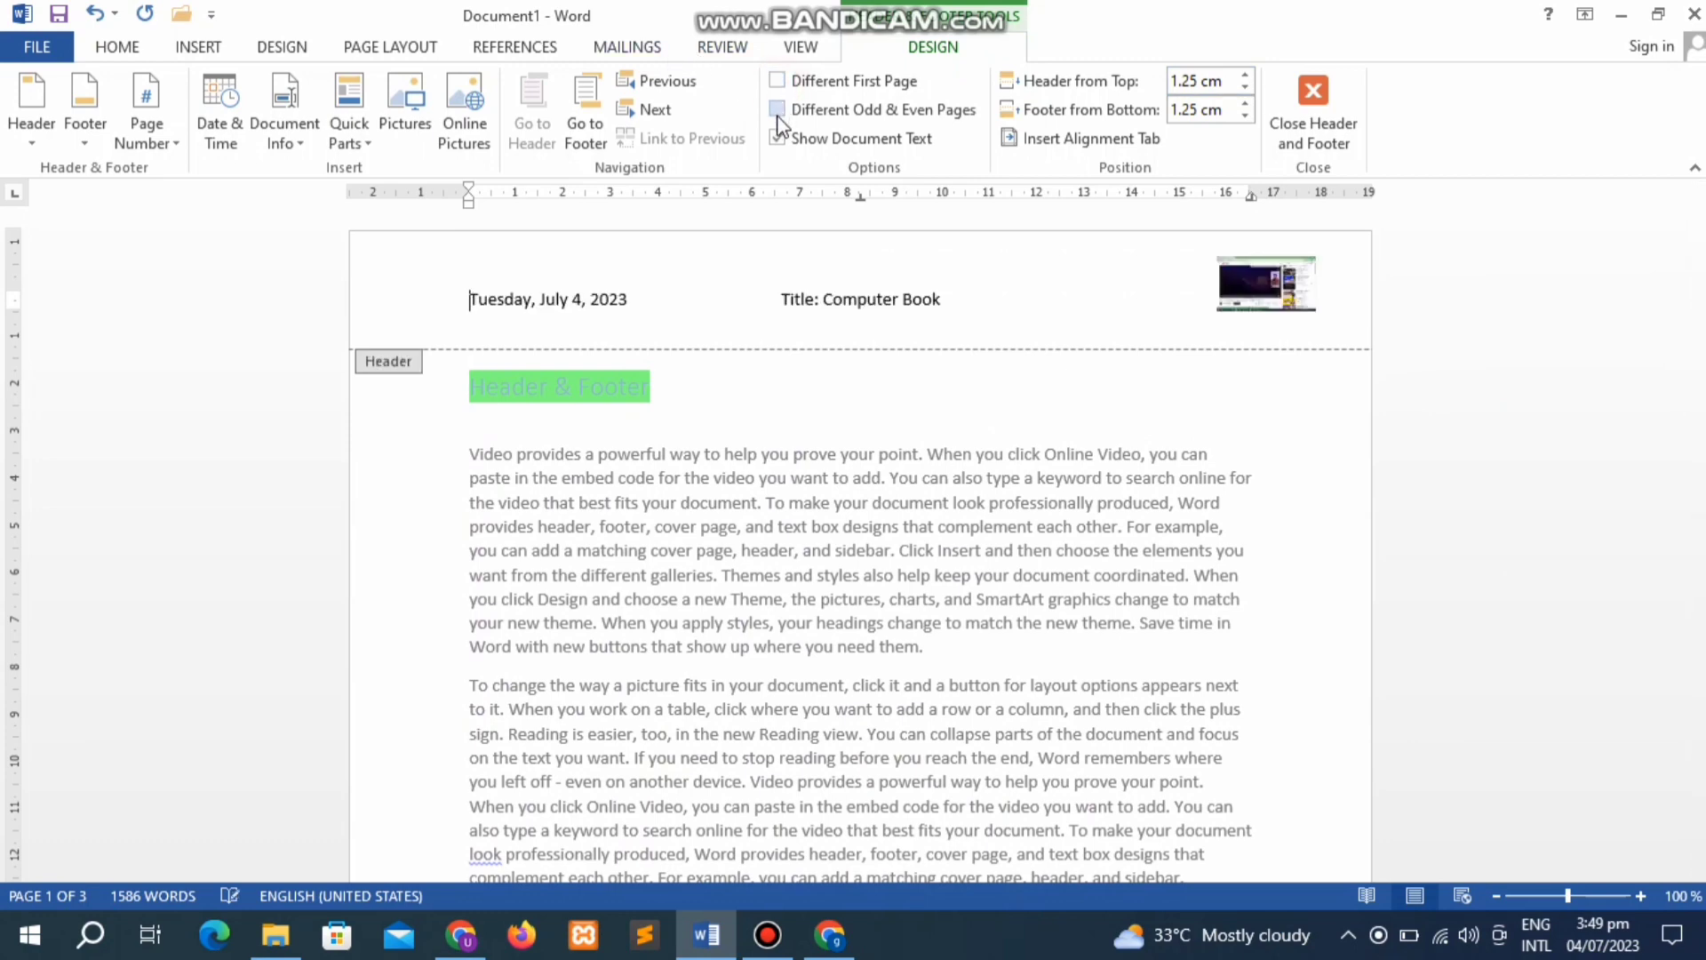
click(778, 109)
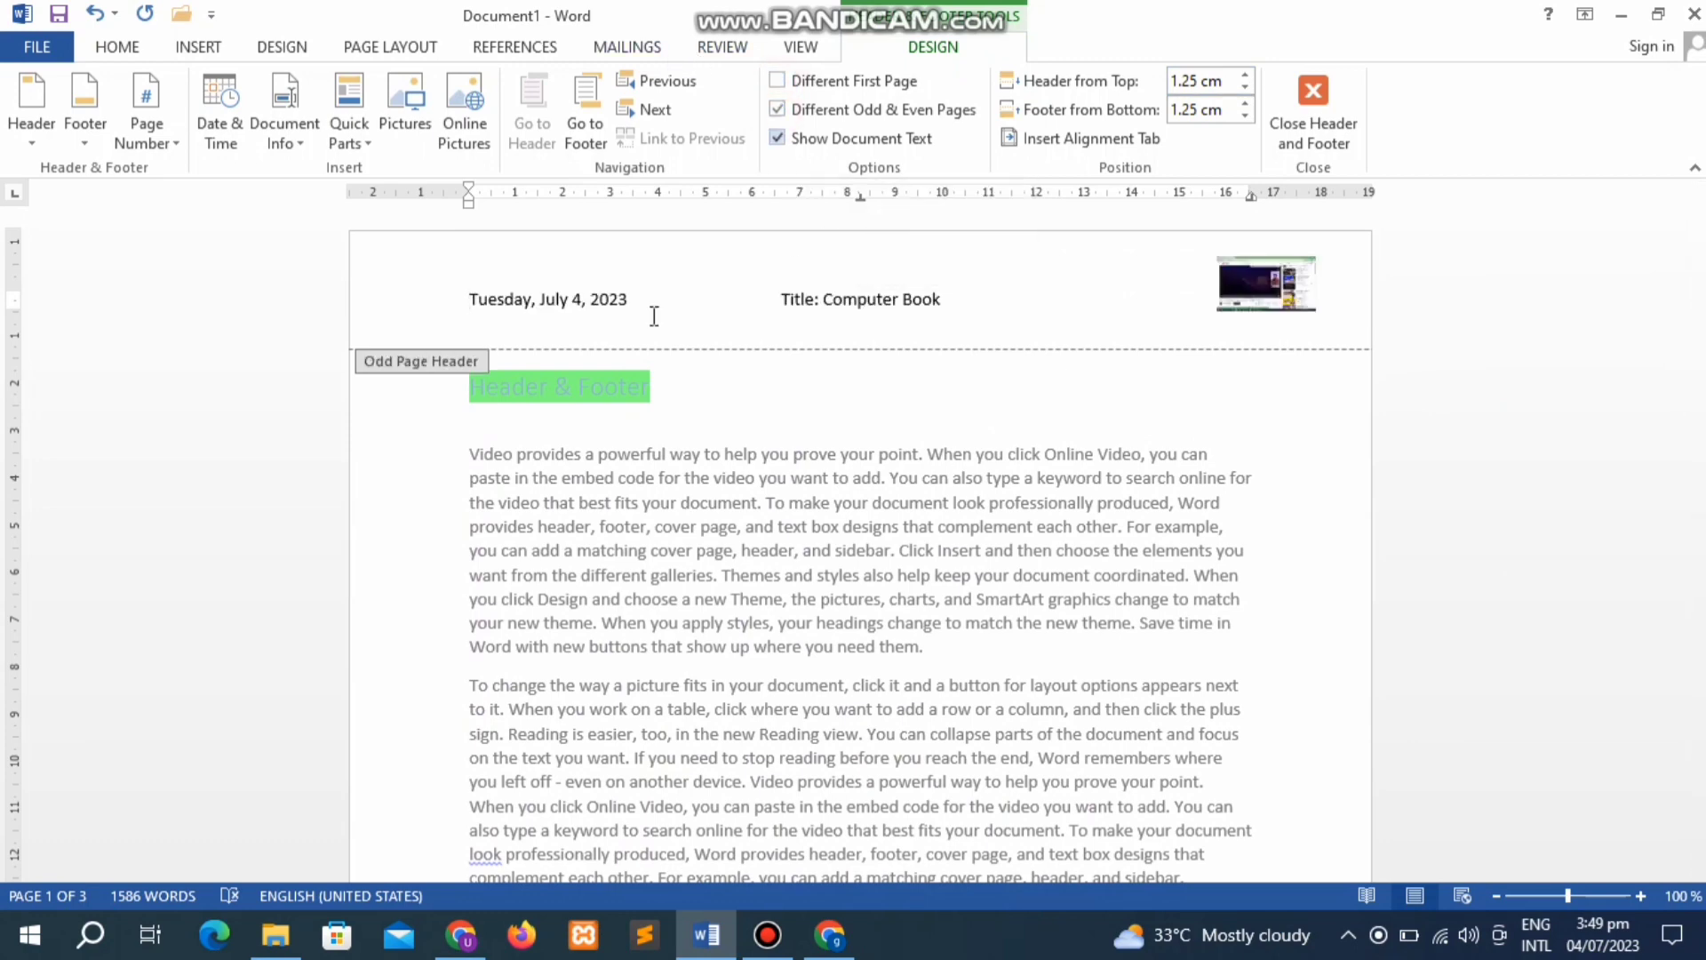
click(1699, 258)
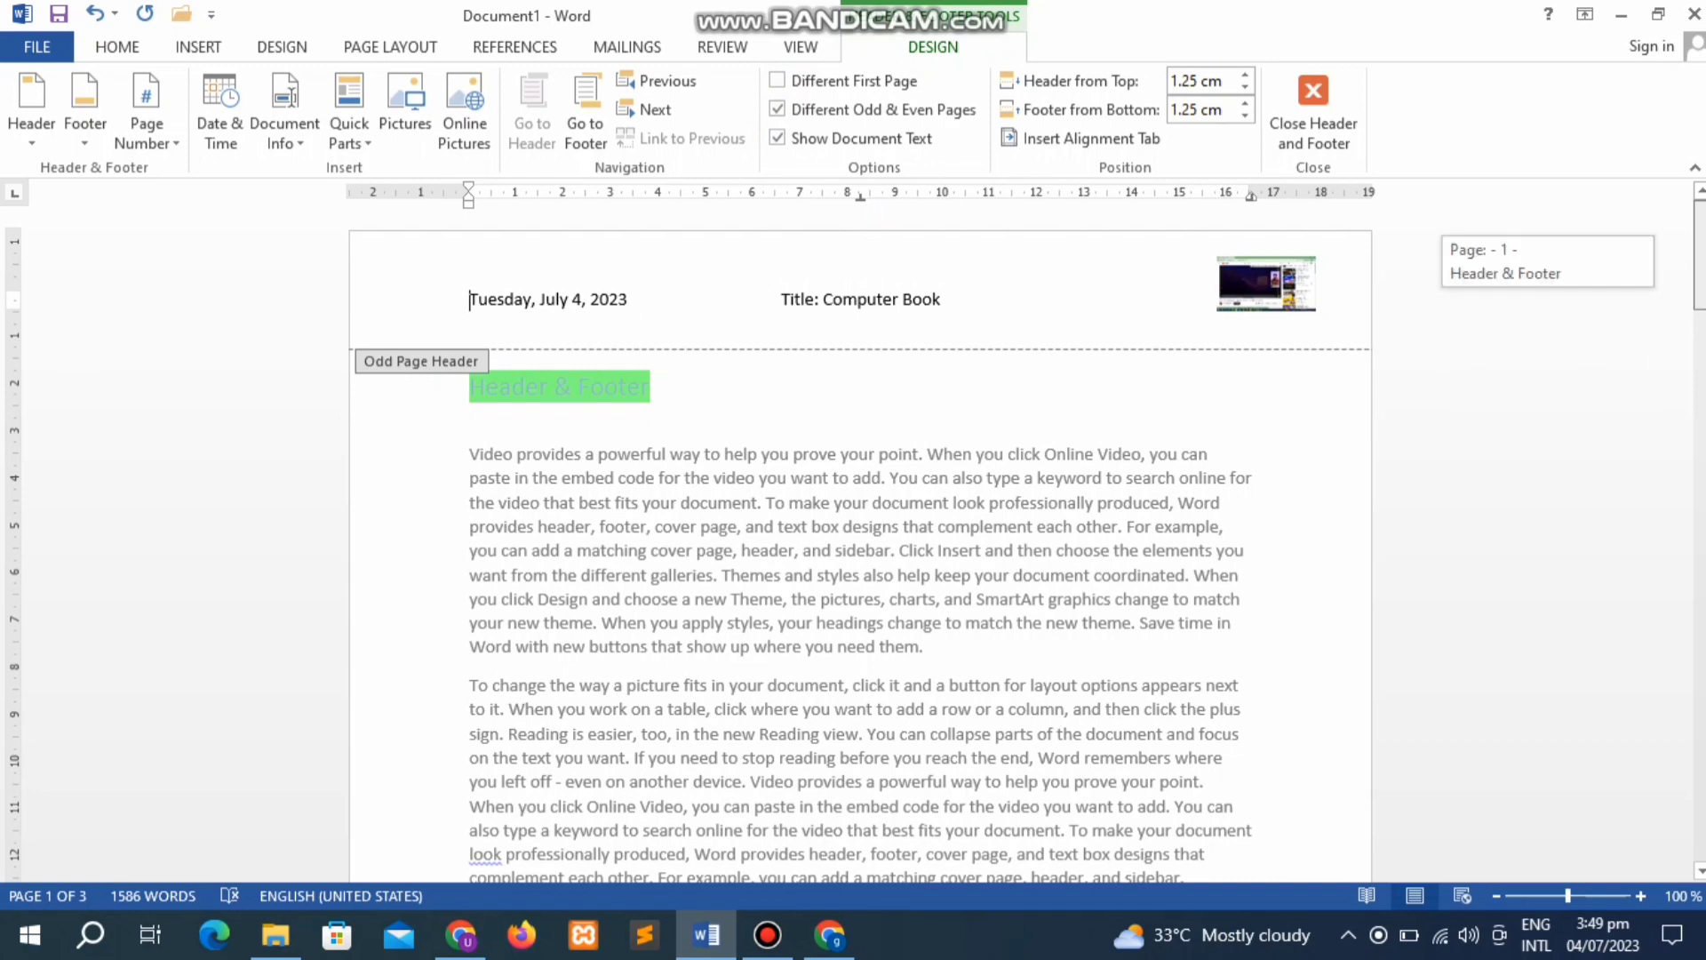
drag(1699, 258, 1698, 427)
Step: Type 'gtti' in the even-page header and 'pasrur' in the even-page footer
click(601, 605)
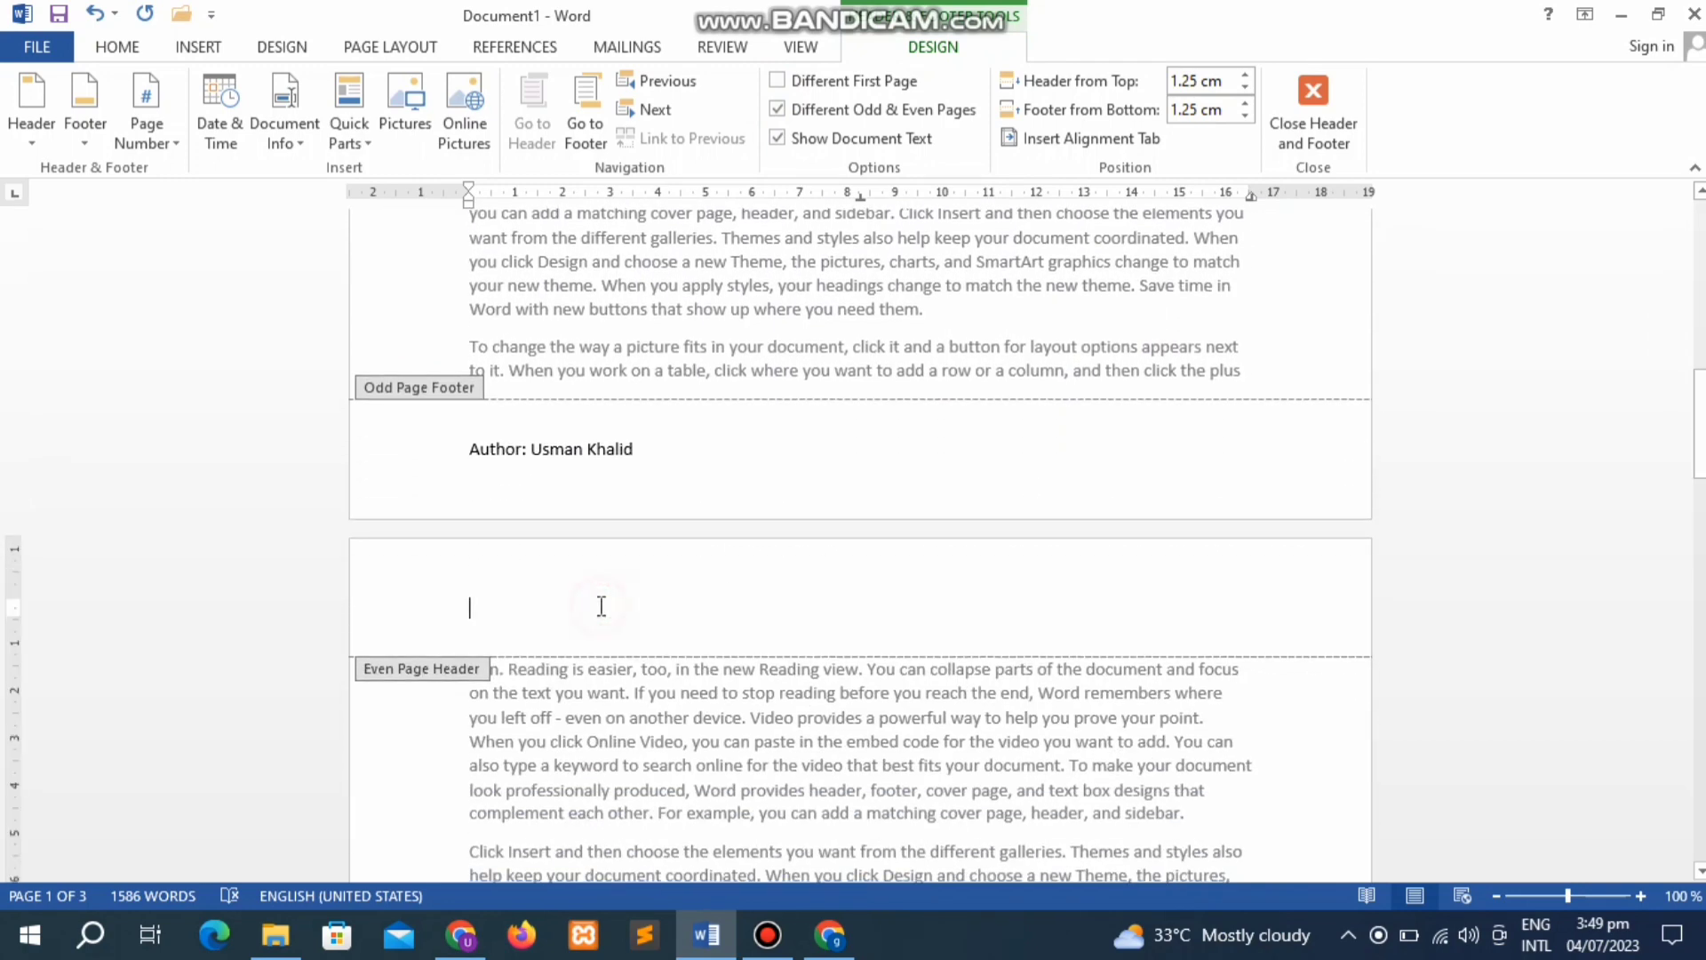
text(gtti)
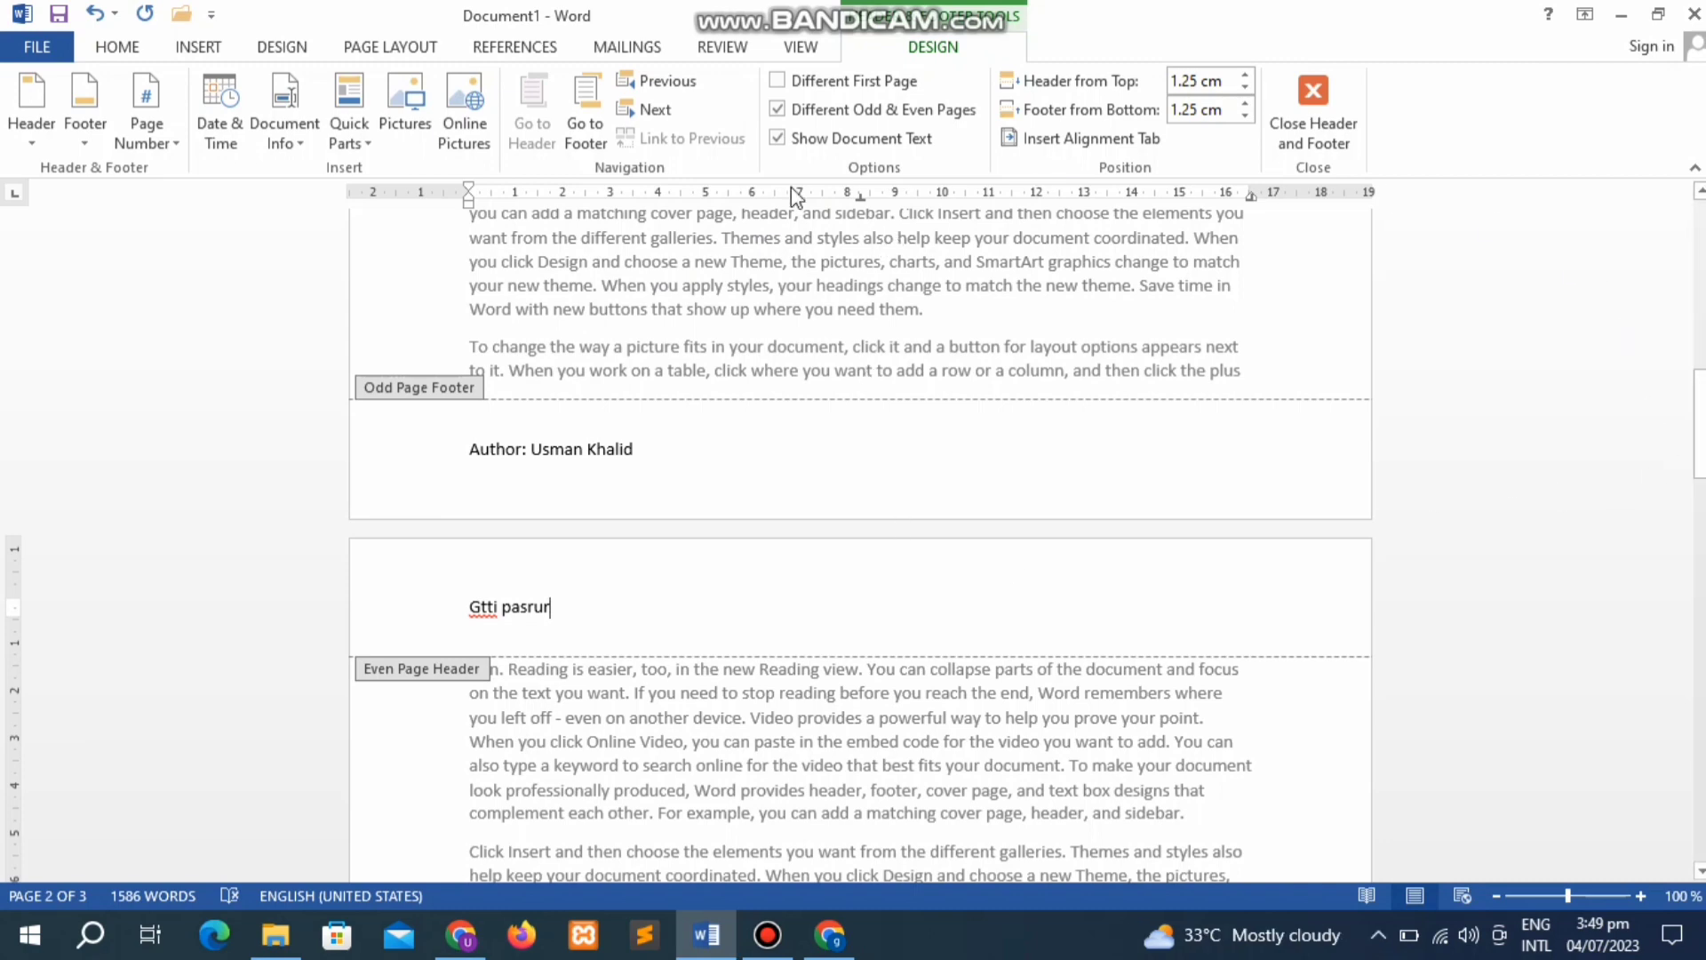
click(582, 111)
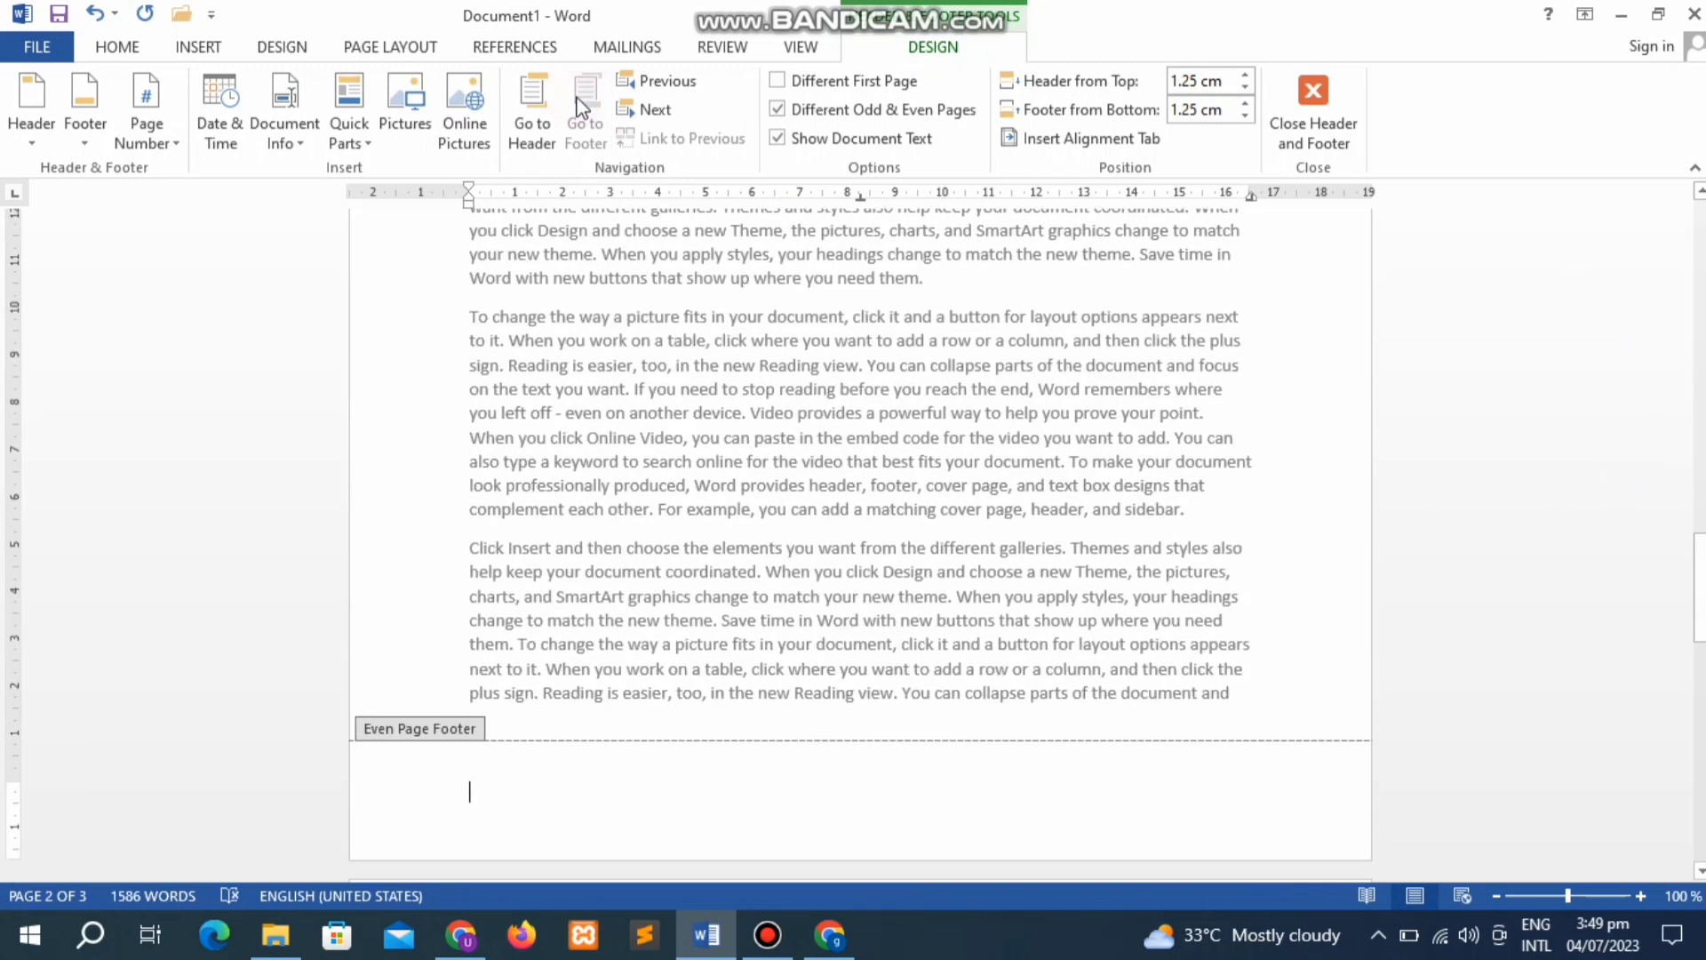
text(pasrur)
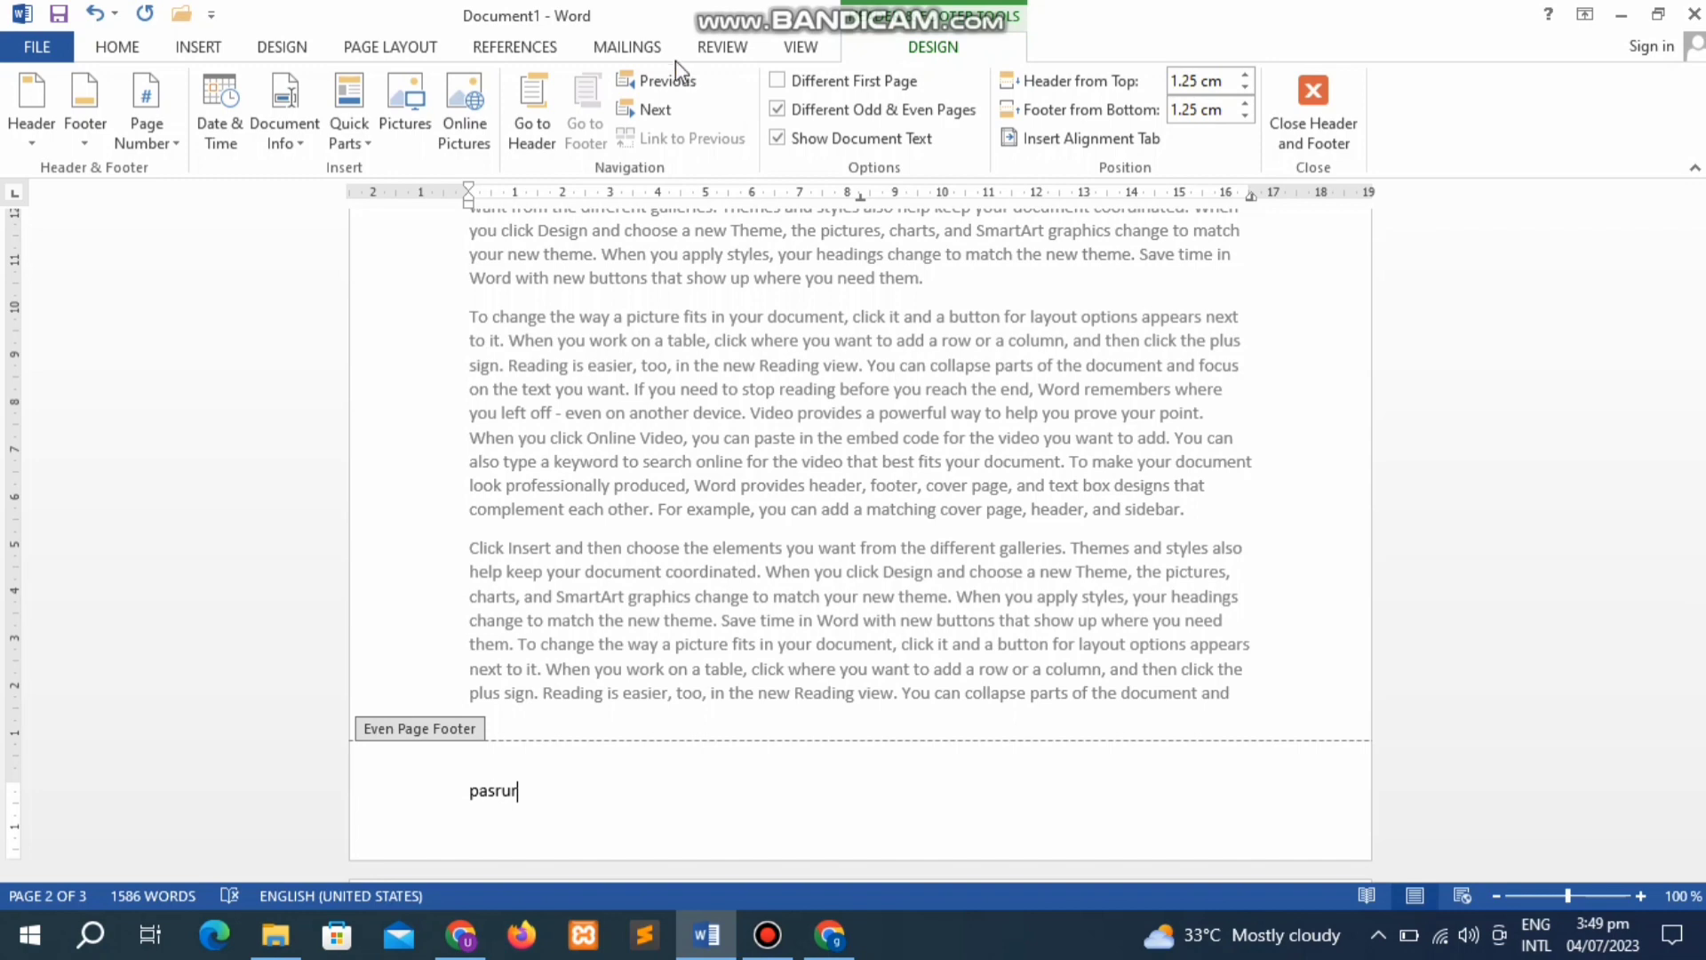
click(541, 134)
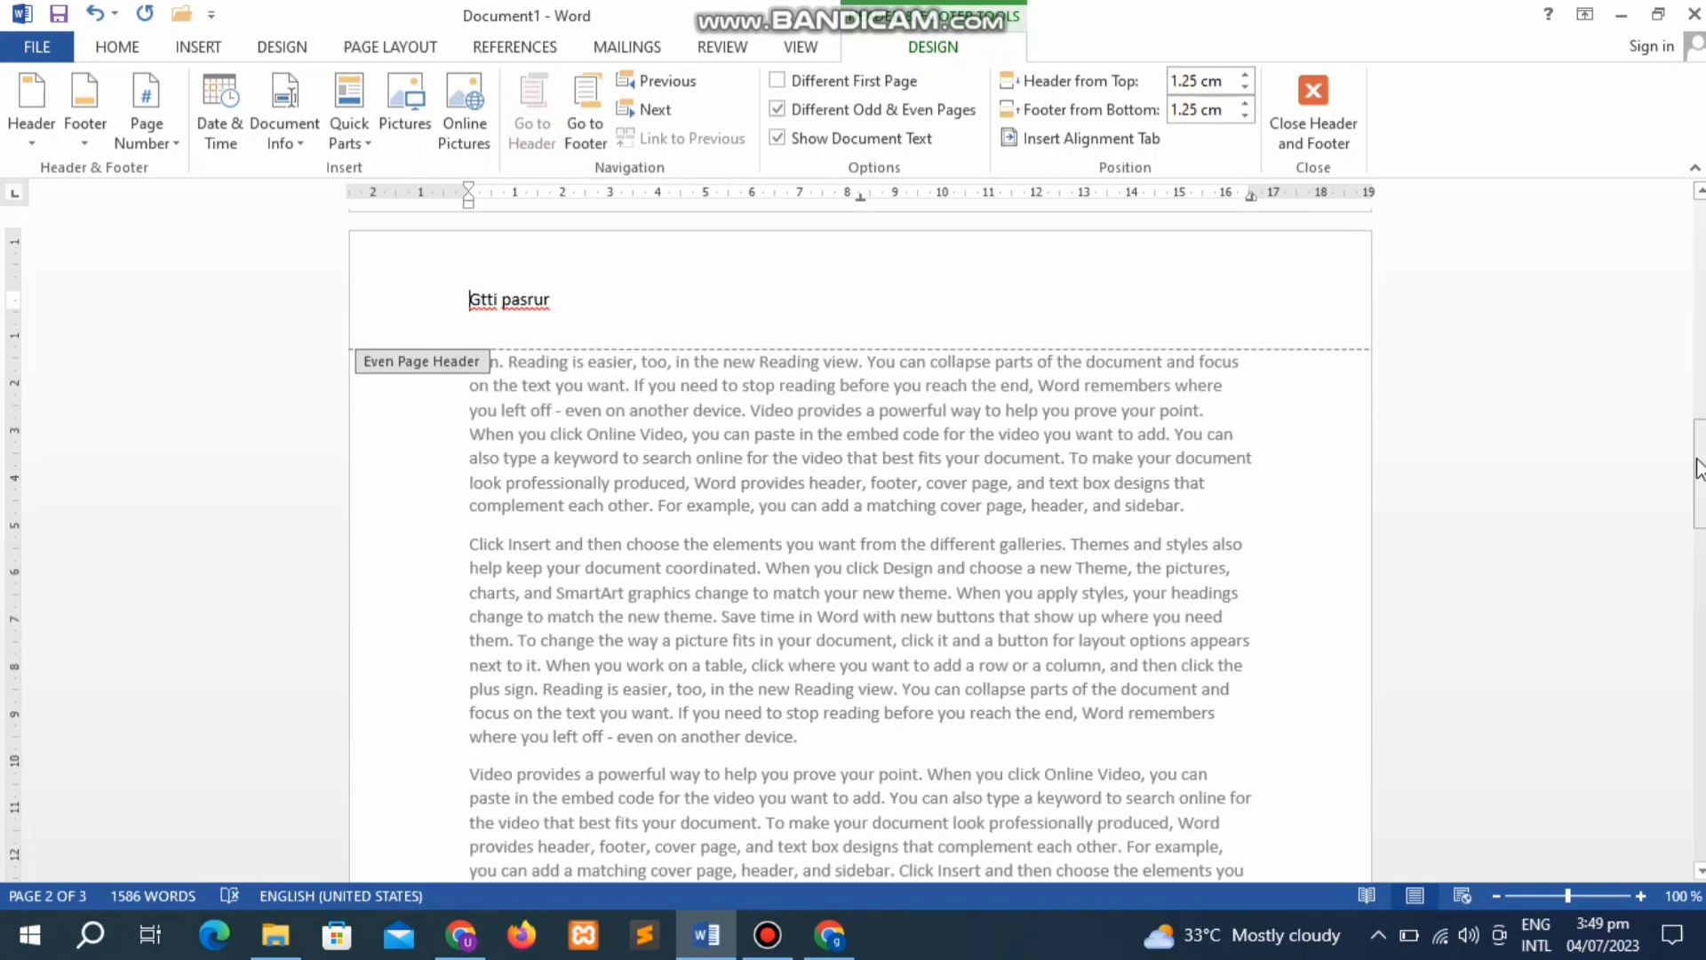
drag(1700, 471, 1700, 805)
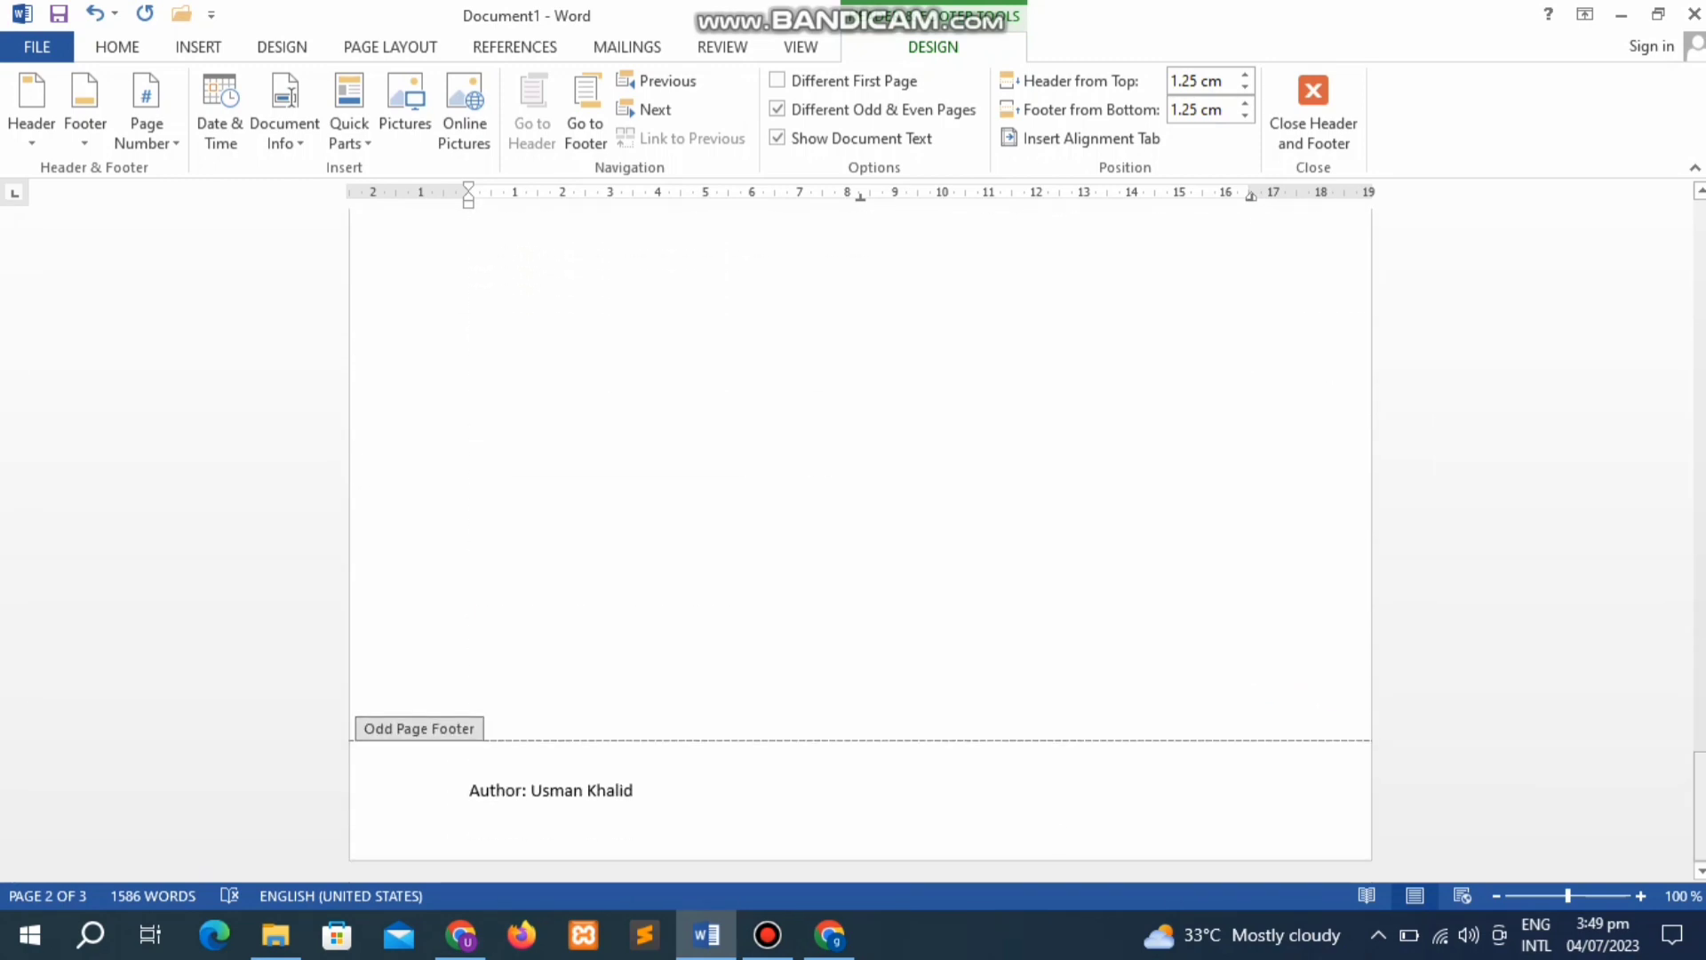
Step: Close header editing, return to page 1, and reopen the odd-page header for editing
click(1297, 104)
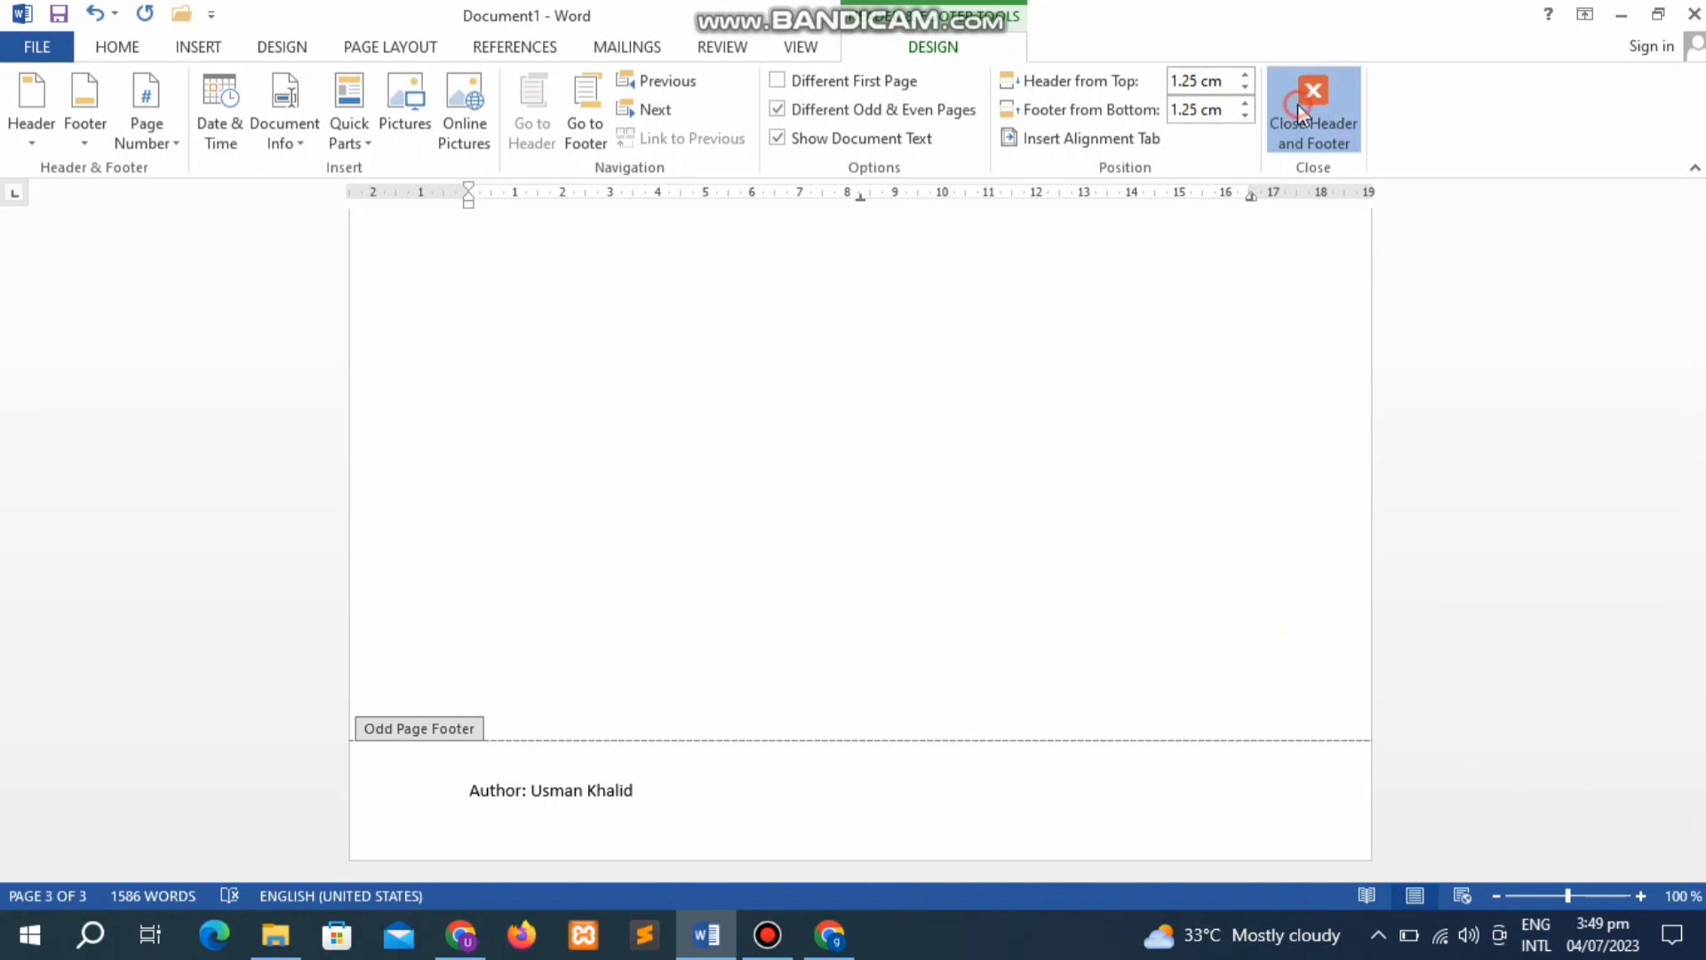
mouse_move(1700, 275)
mouse_down()
mouse_move(1700, 255)
mouse_move(1700, 649)
mouse_up()
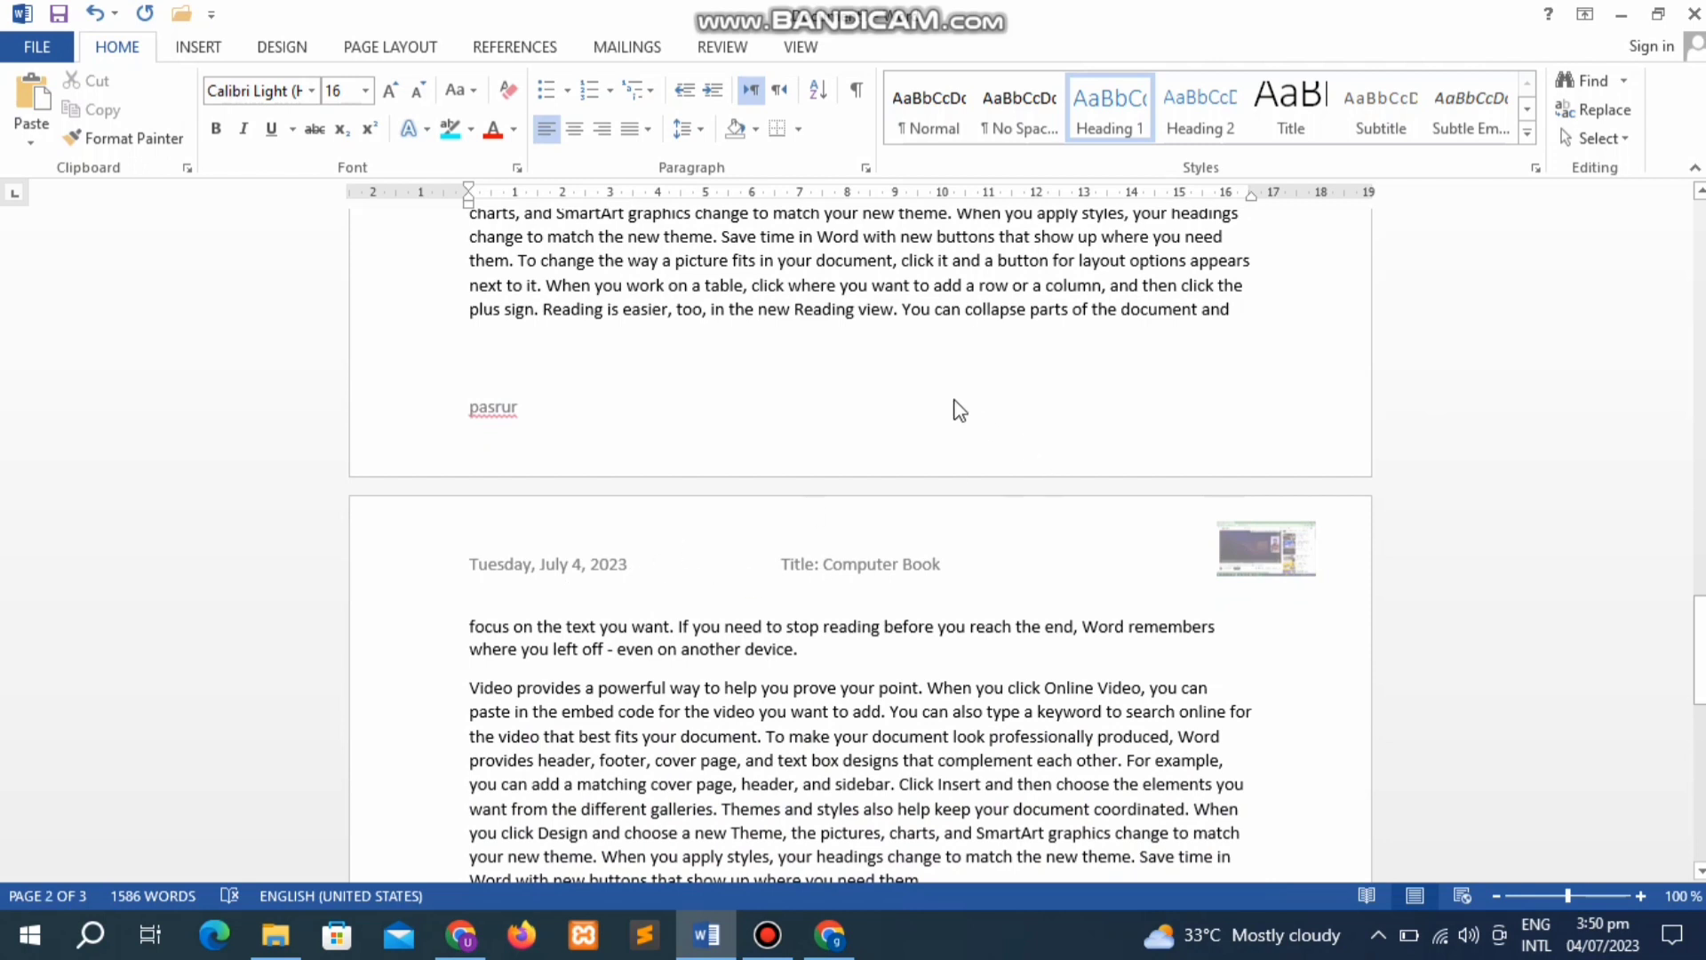
click(217, 55)
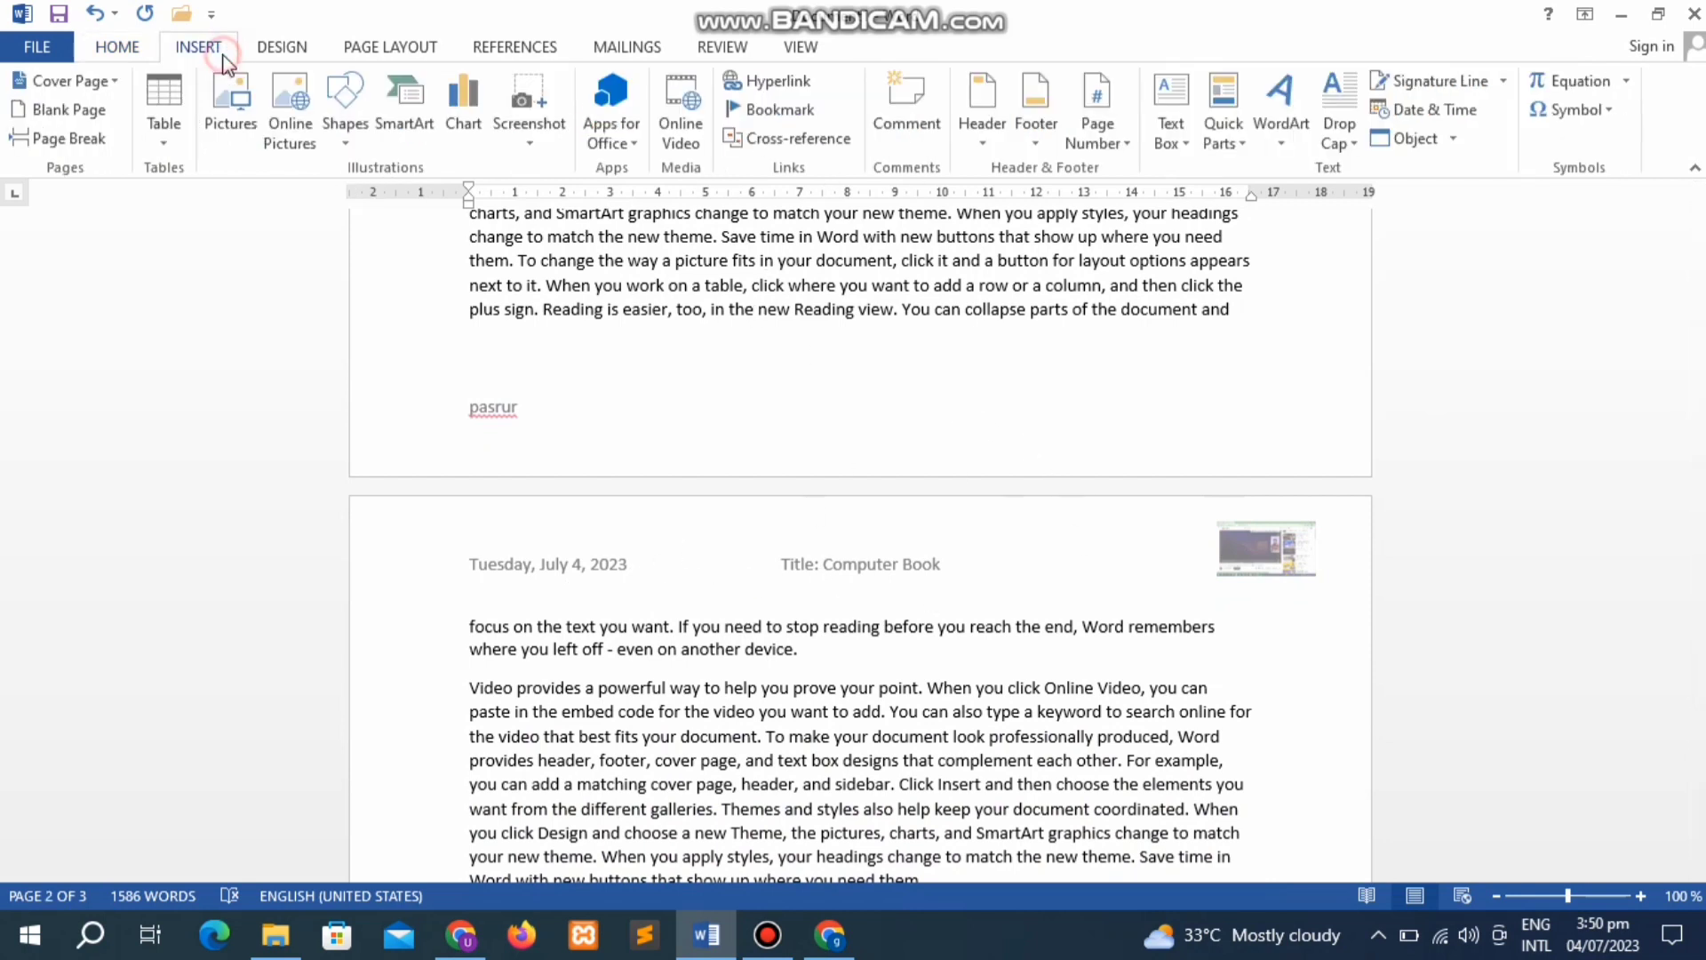
click(986, 140)
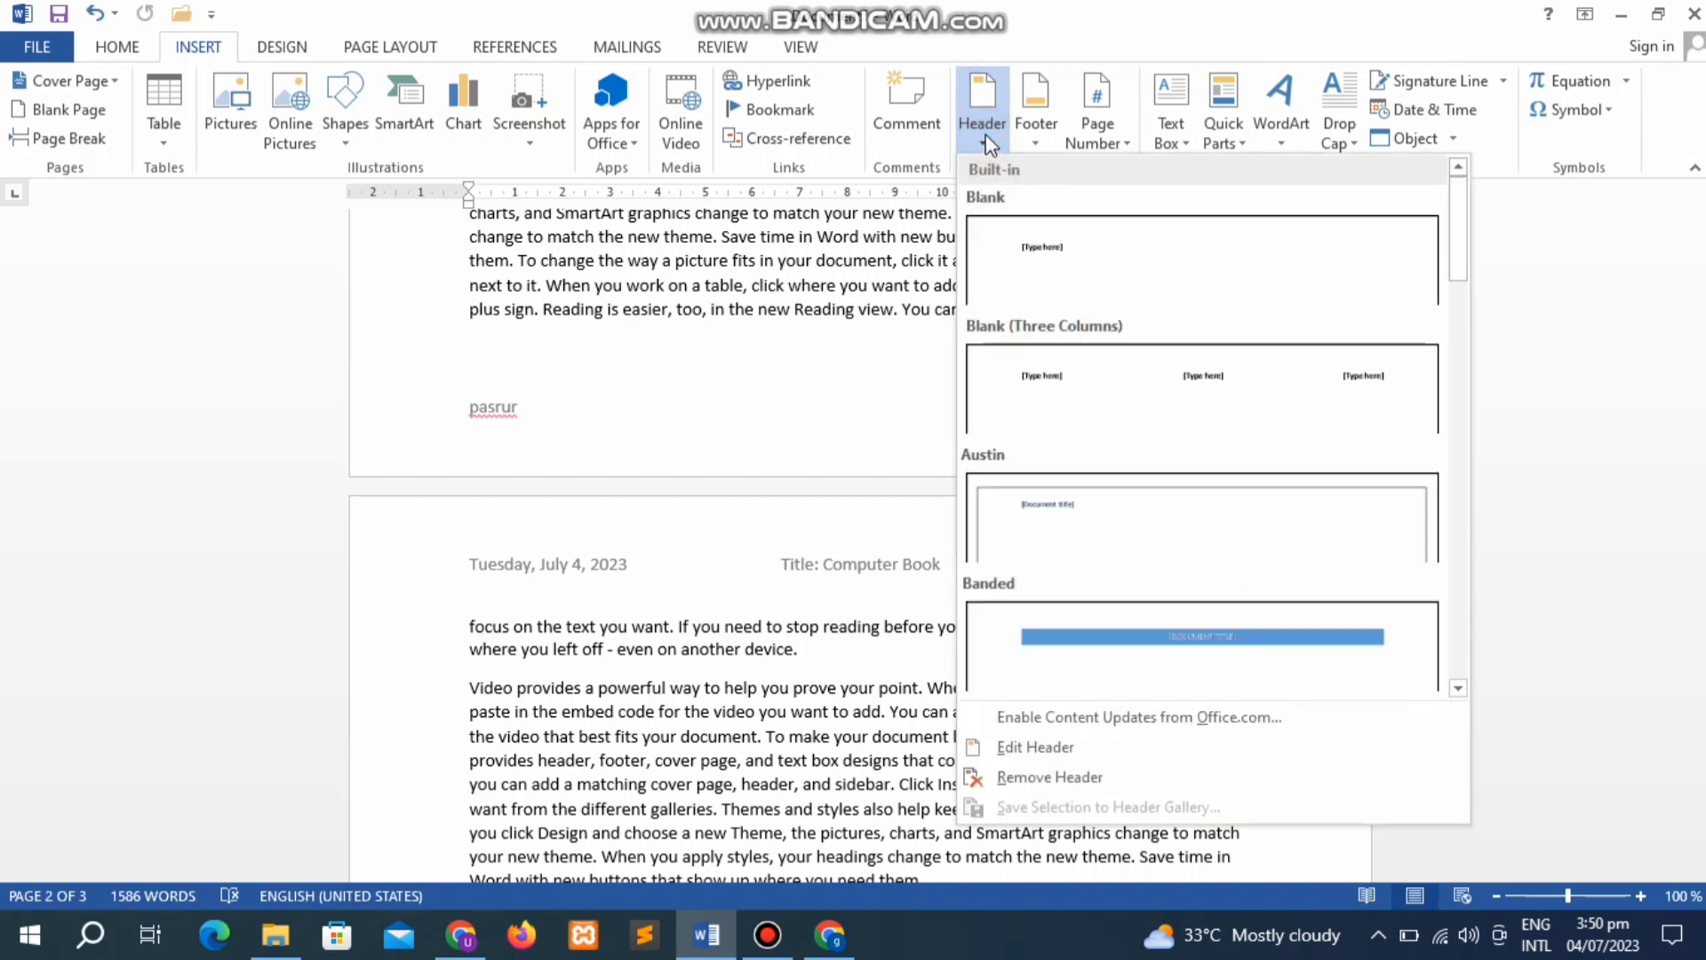
click(1030, 751)
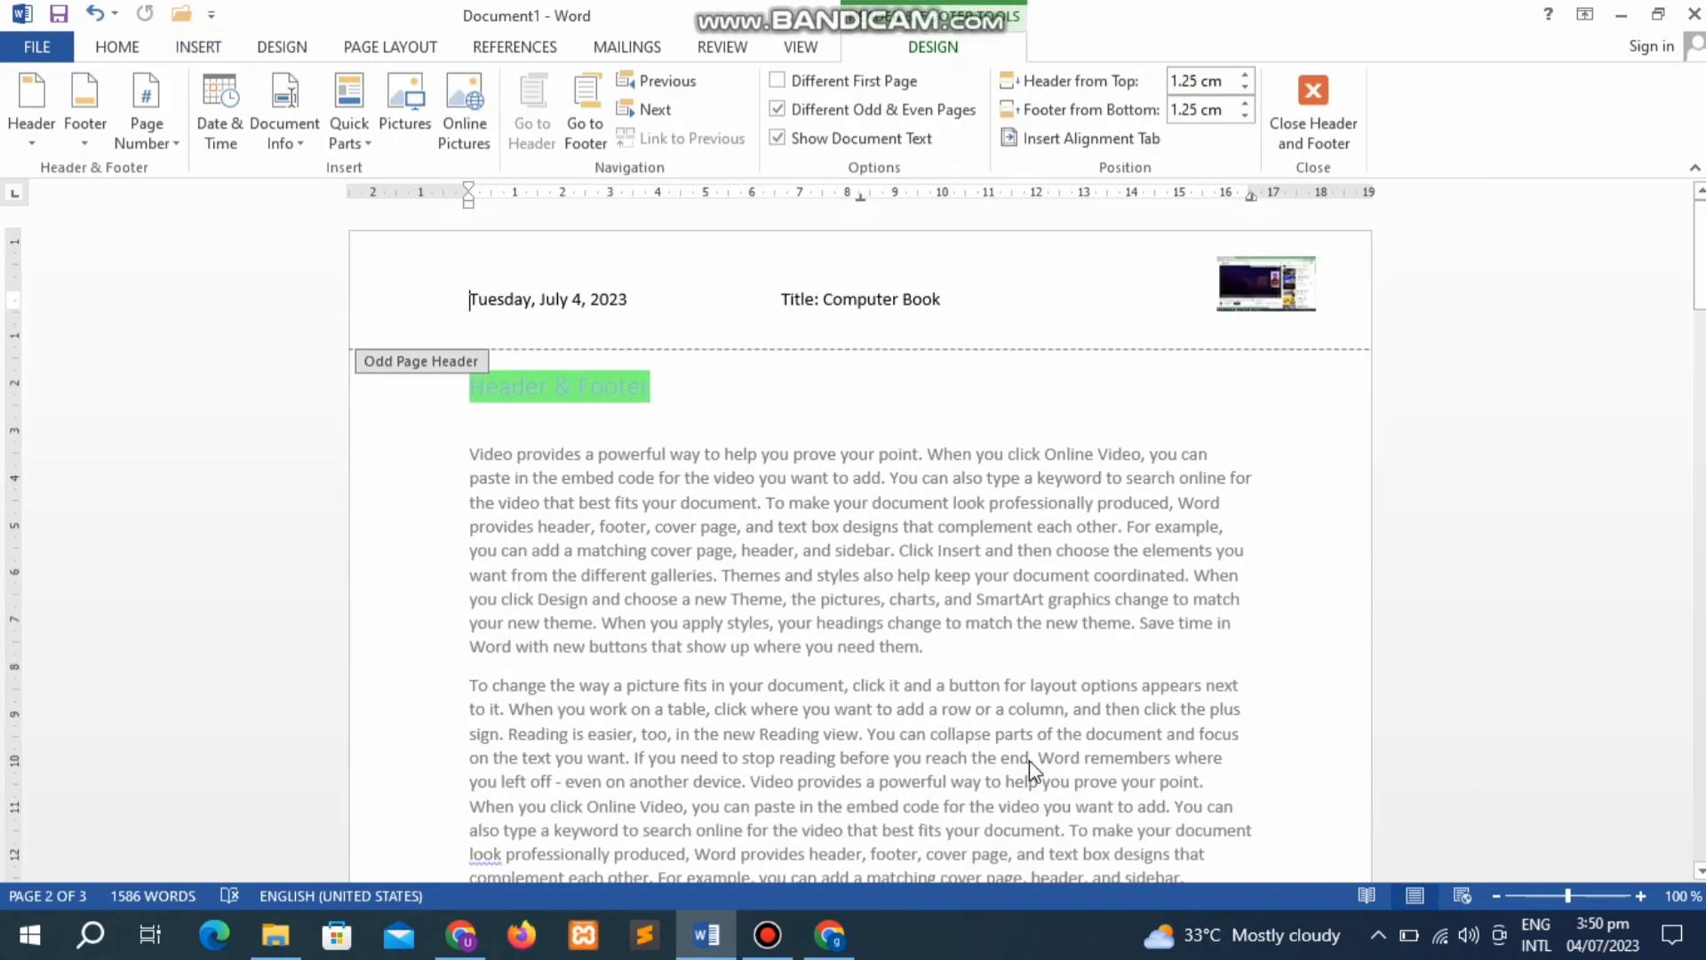
Step: Turn off Different Odd & Even Pages and toggle Show Document Text off and back on
click(777, 111)
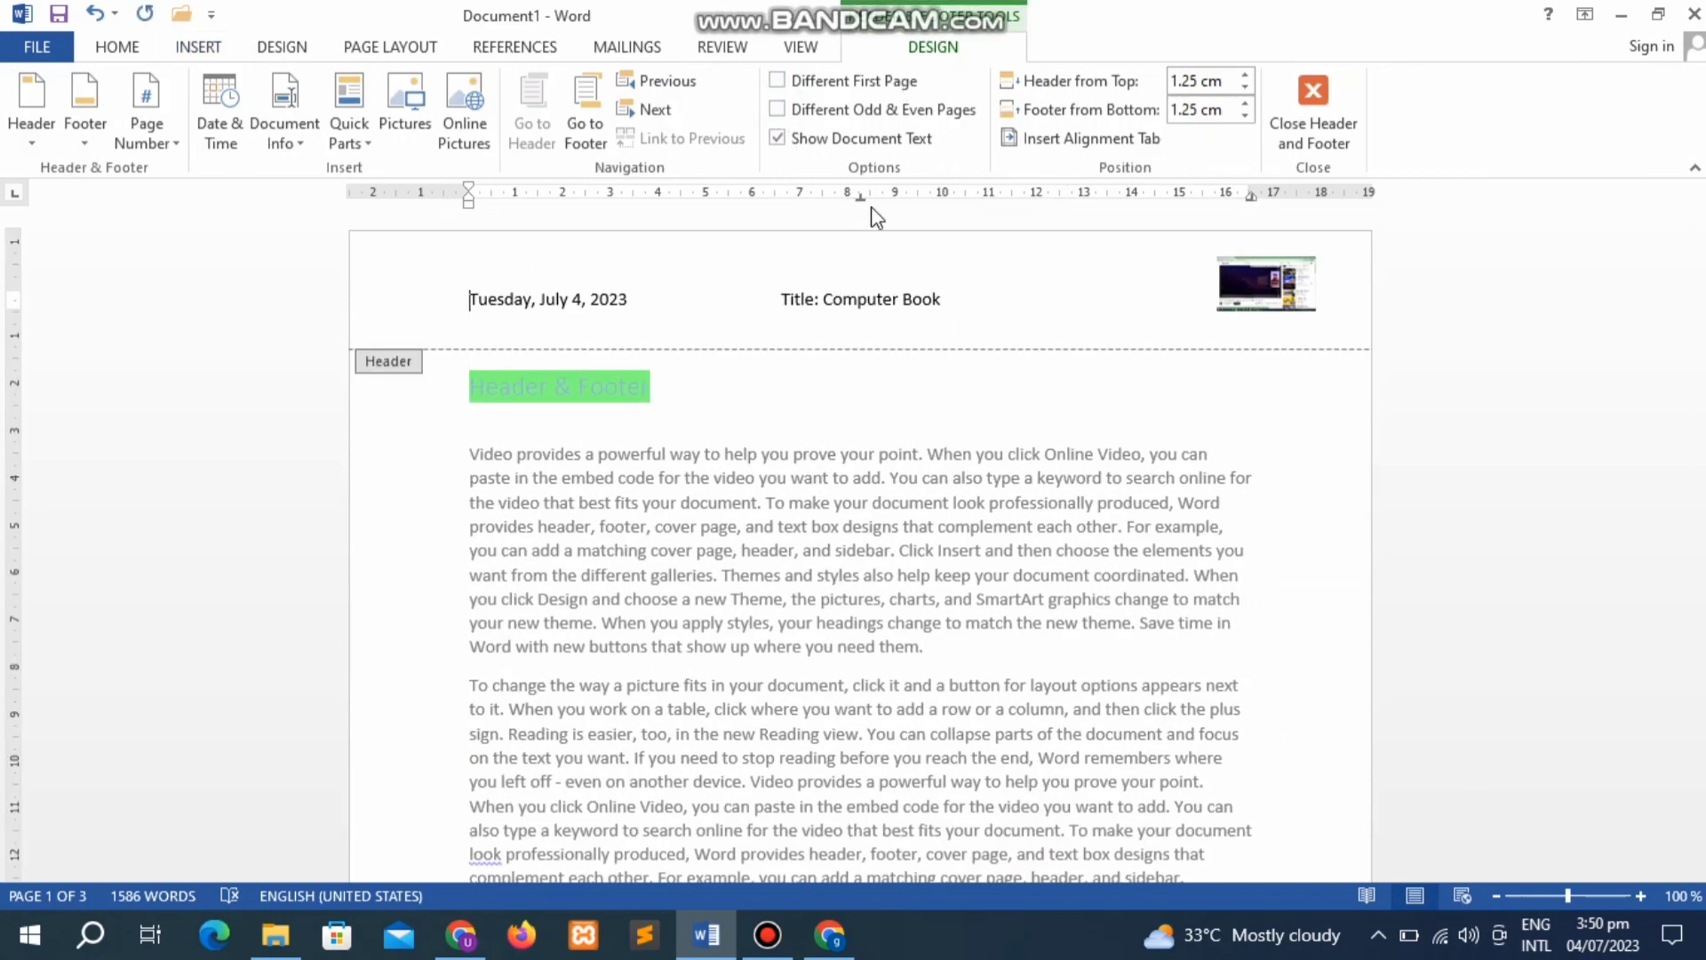
click(784, 147)
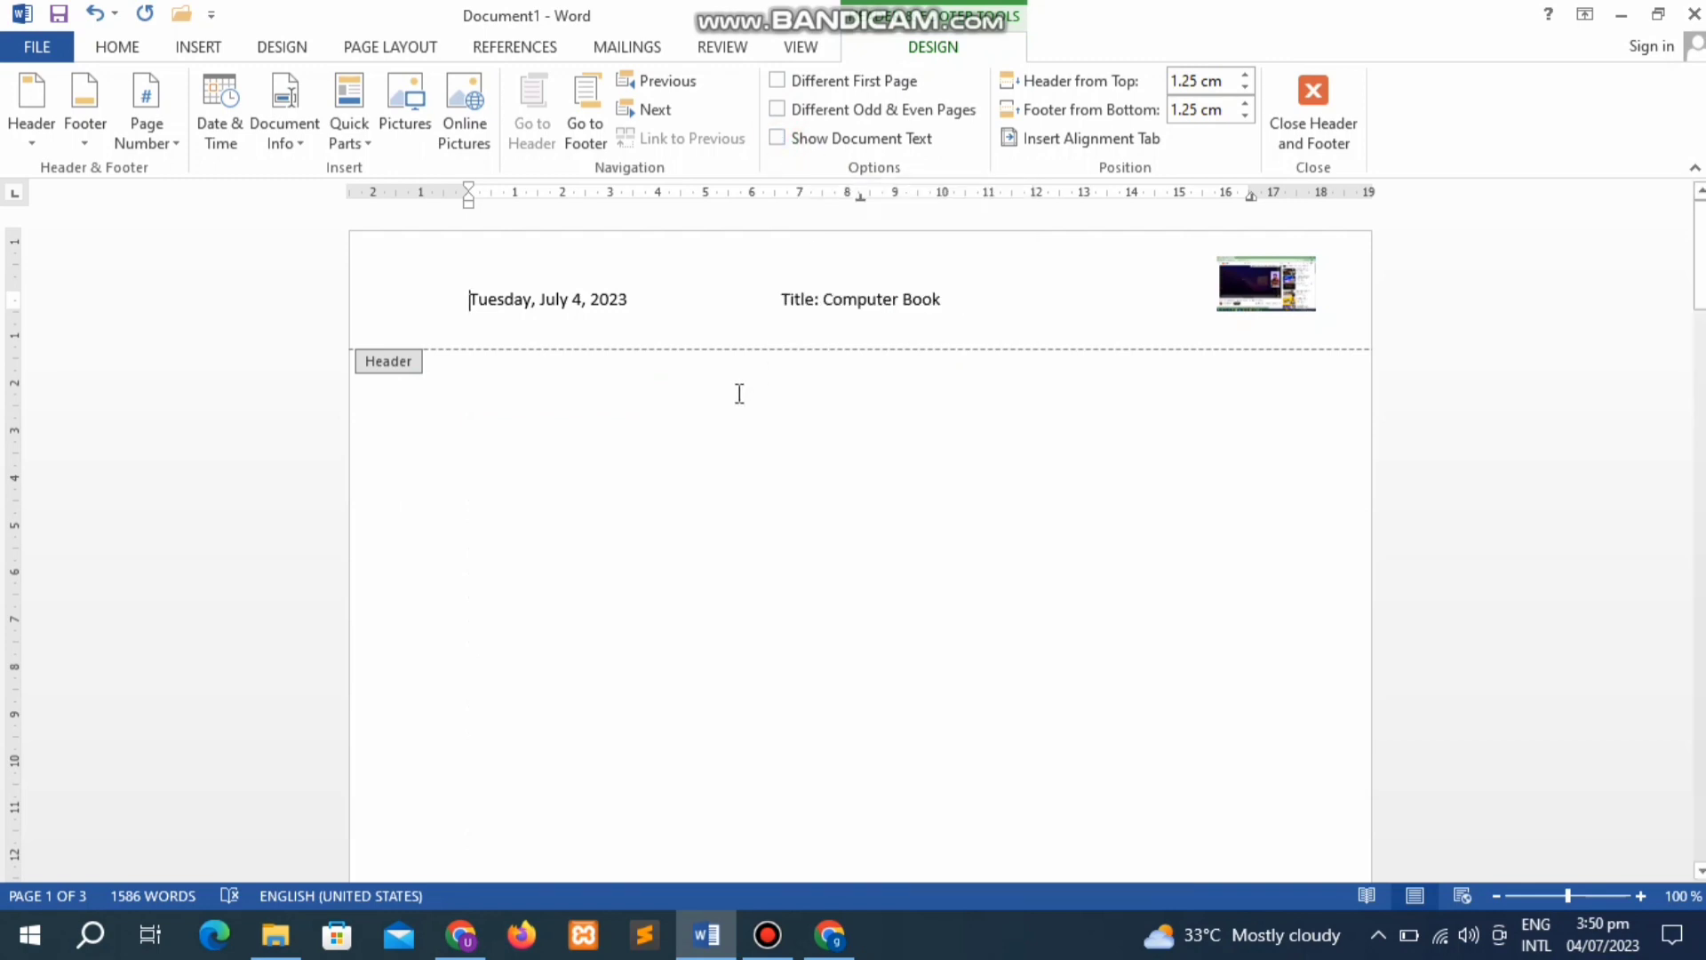
click(777, 138)
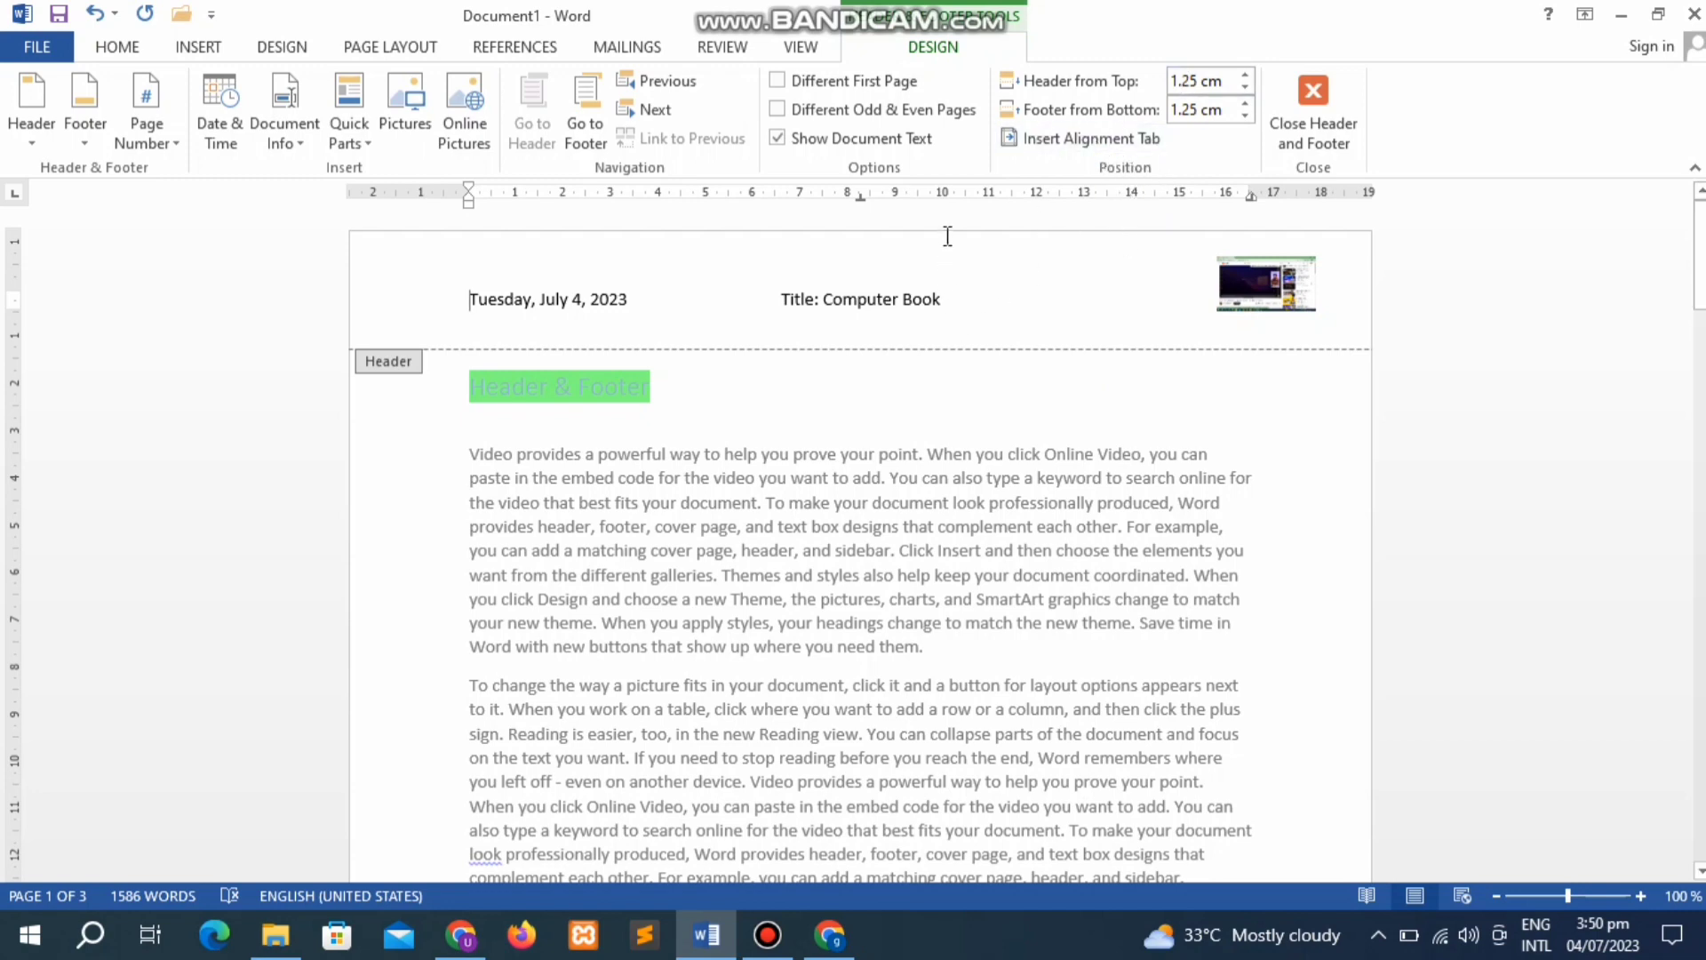
Step: Try header distances from the top, pushing it to 2.9 cm, then back up
click(1244, 75)
click(1245, 75)
click(1245, 76)
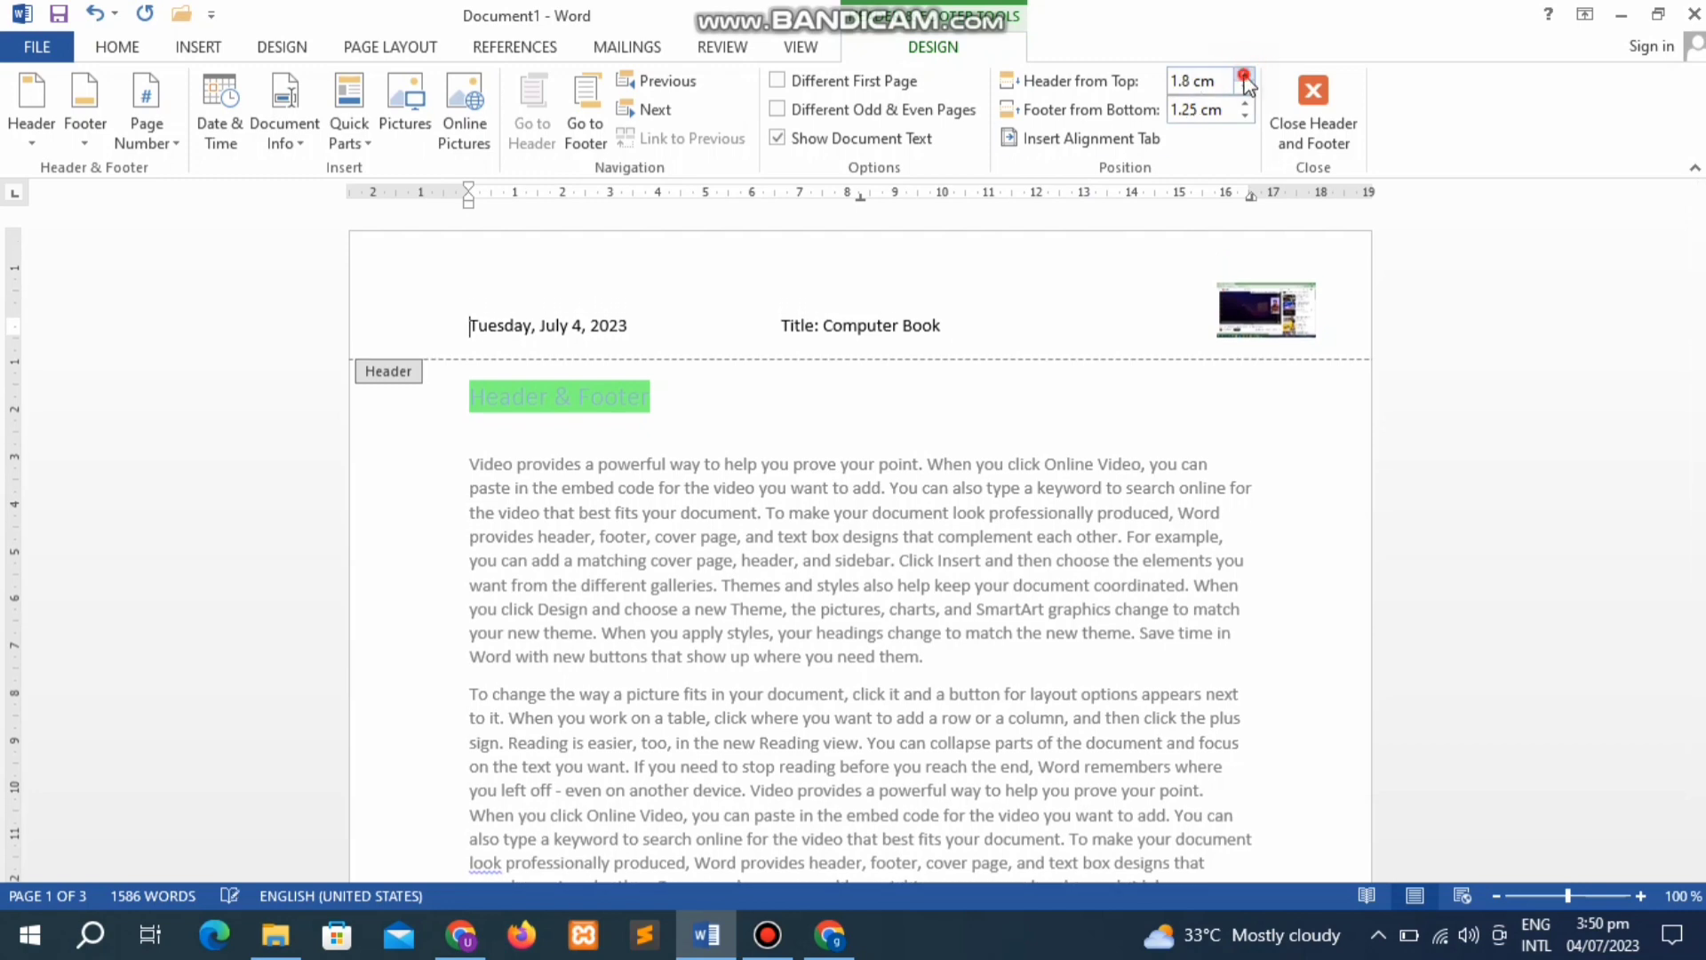
click(1245, 75)
click(1245, 76)
click(1245, 75)
click(1245, 76)
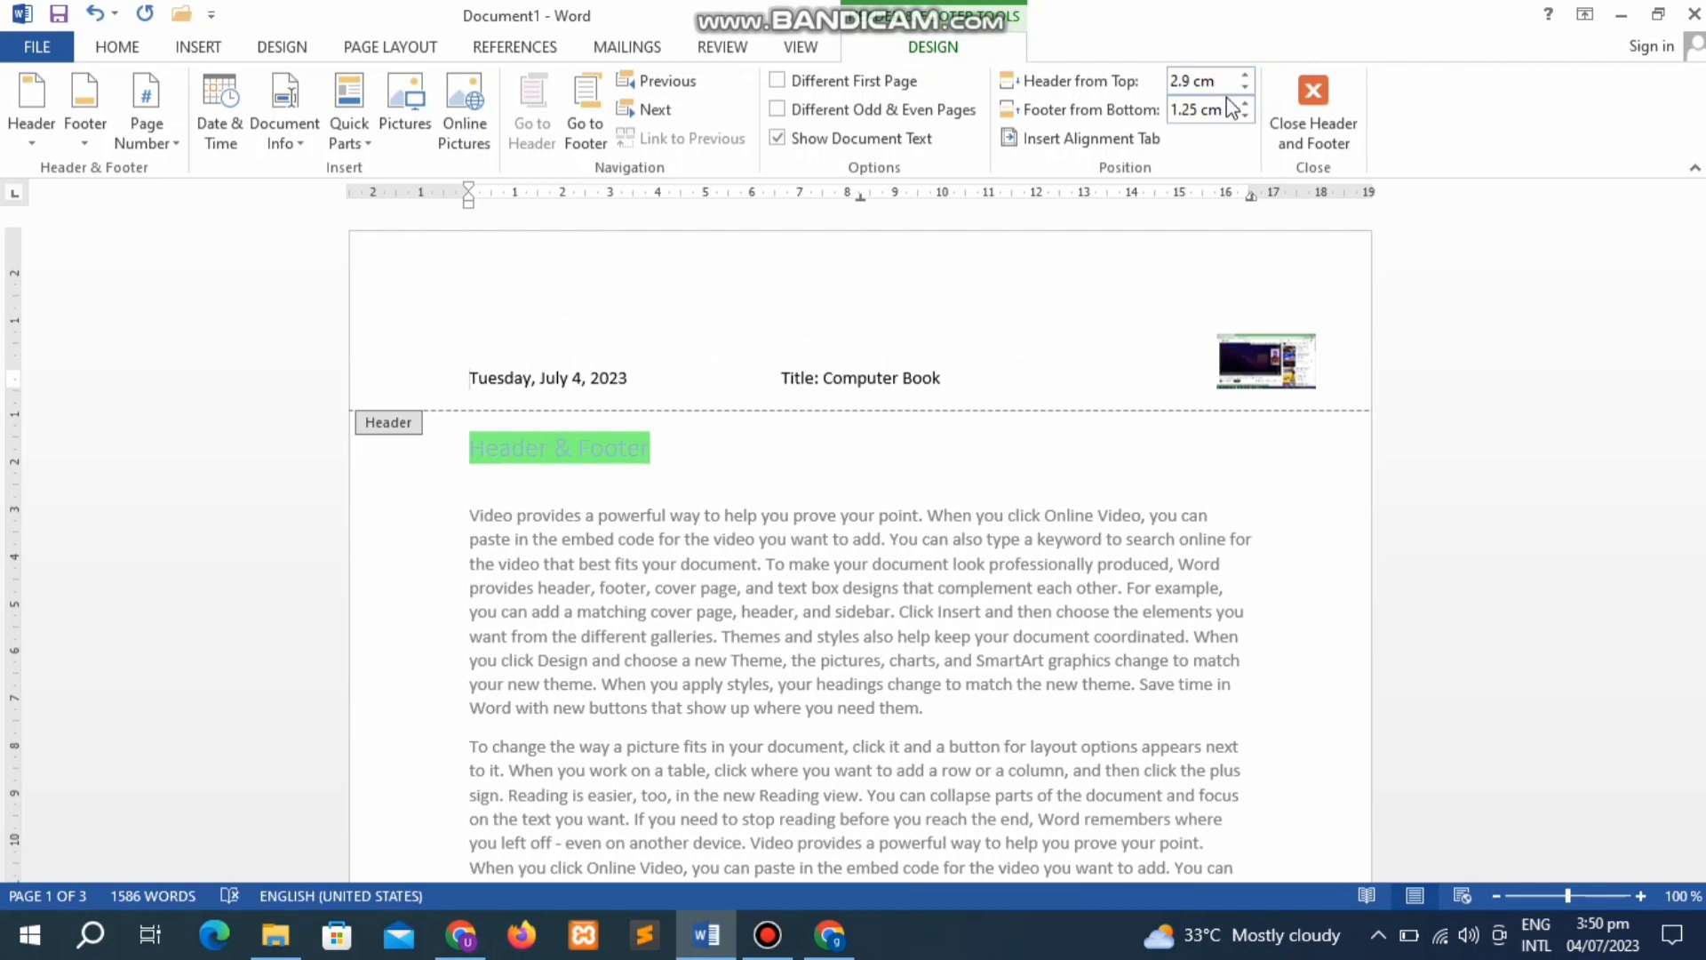
click(1244, 89)
click(1244, 89)
click(1244, 88)
click(1244, 89)
click(1244, 89)
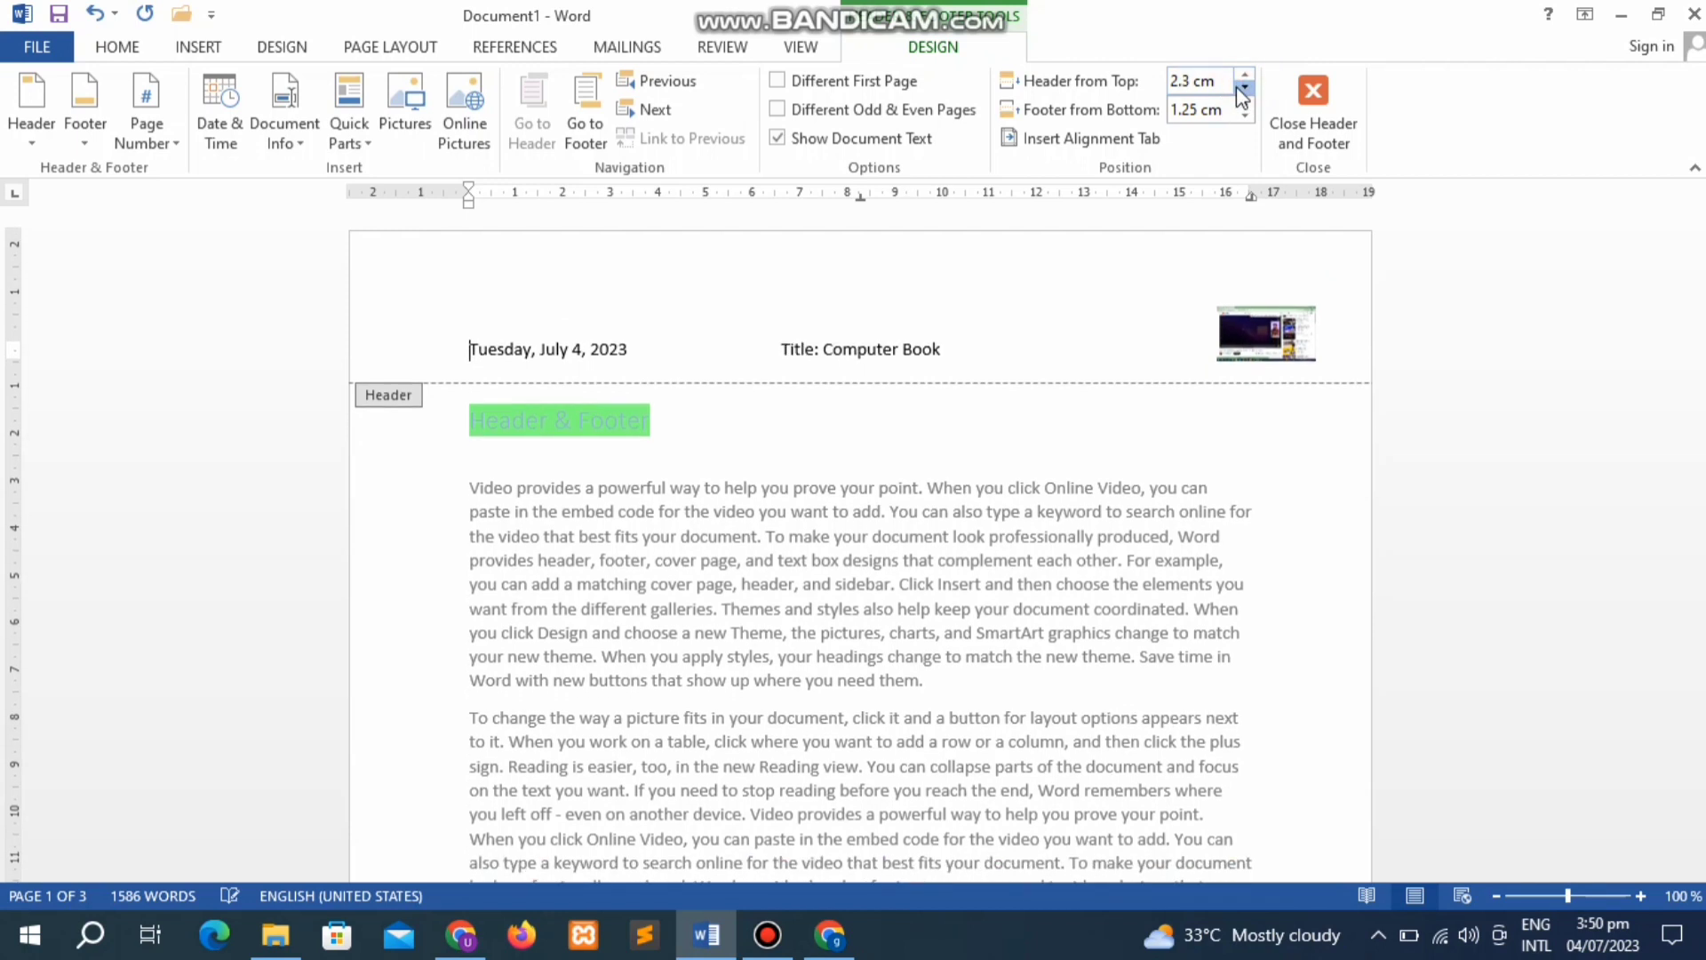
click(1244, 89)
click(1244, 89)
click(1244, 89)
click(1244, 89)
click(1244, 89)
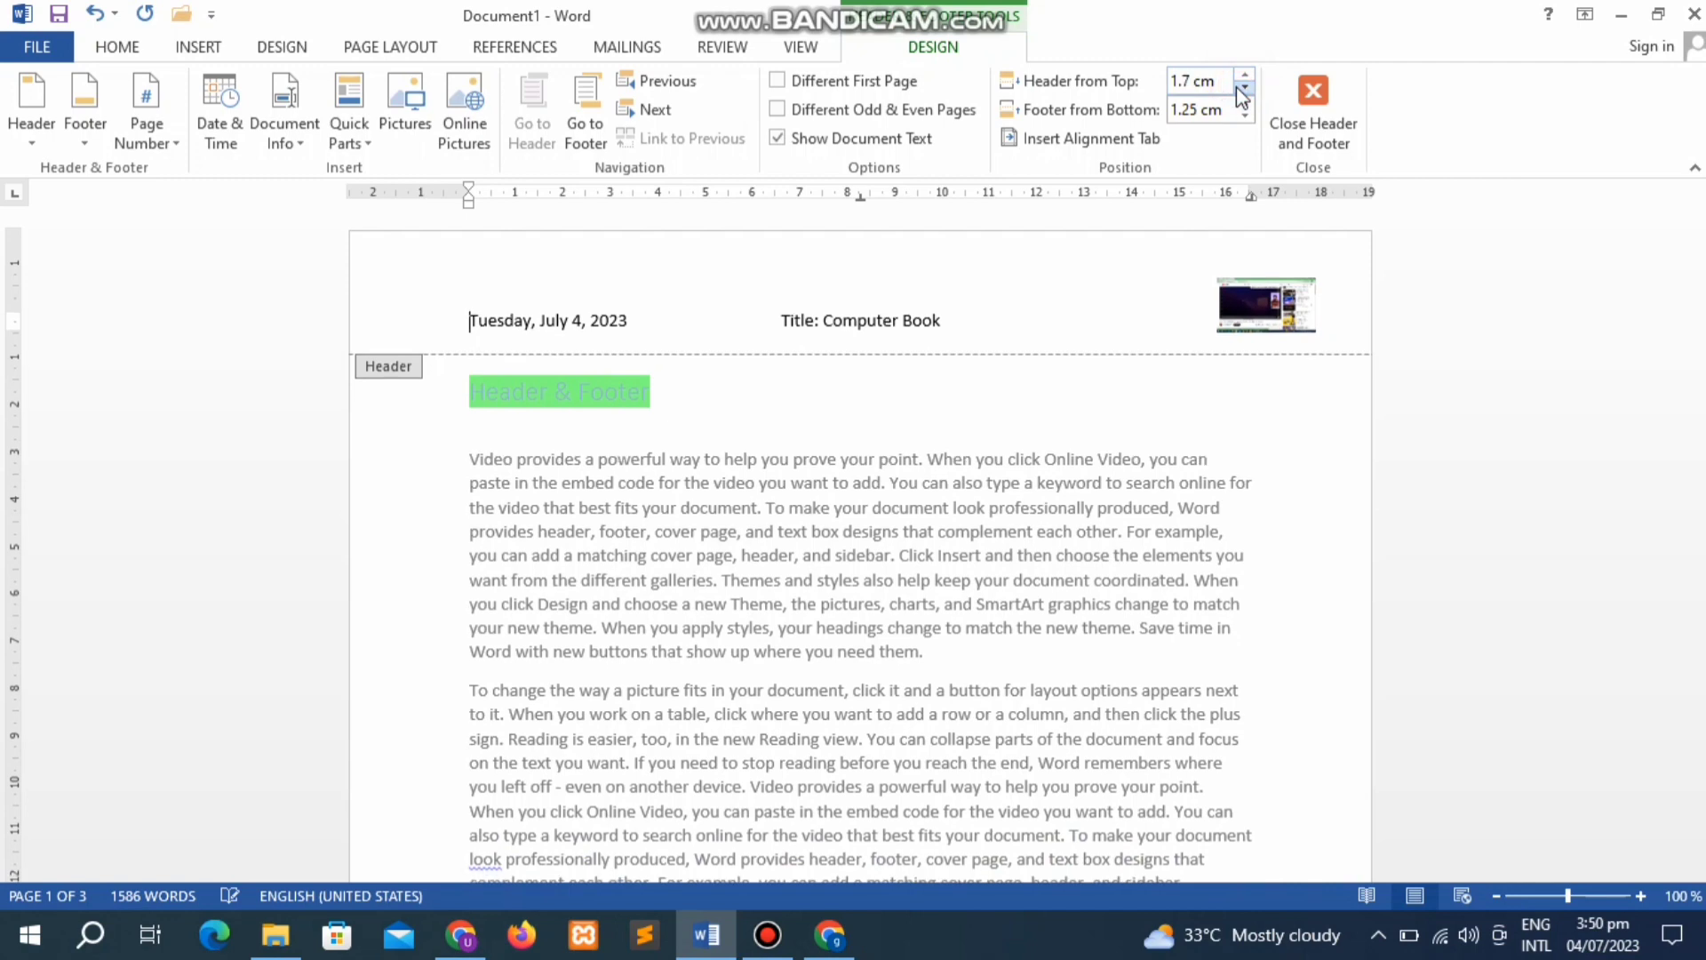
click(1244, 88)
Step: Settle the header at 1.2 cm from the top and the footer at 1.5 cm from the bottom
click(1244, 88)
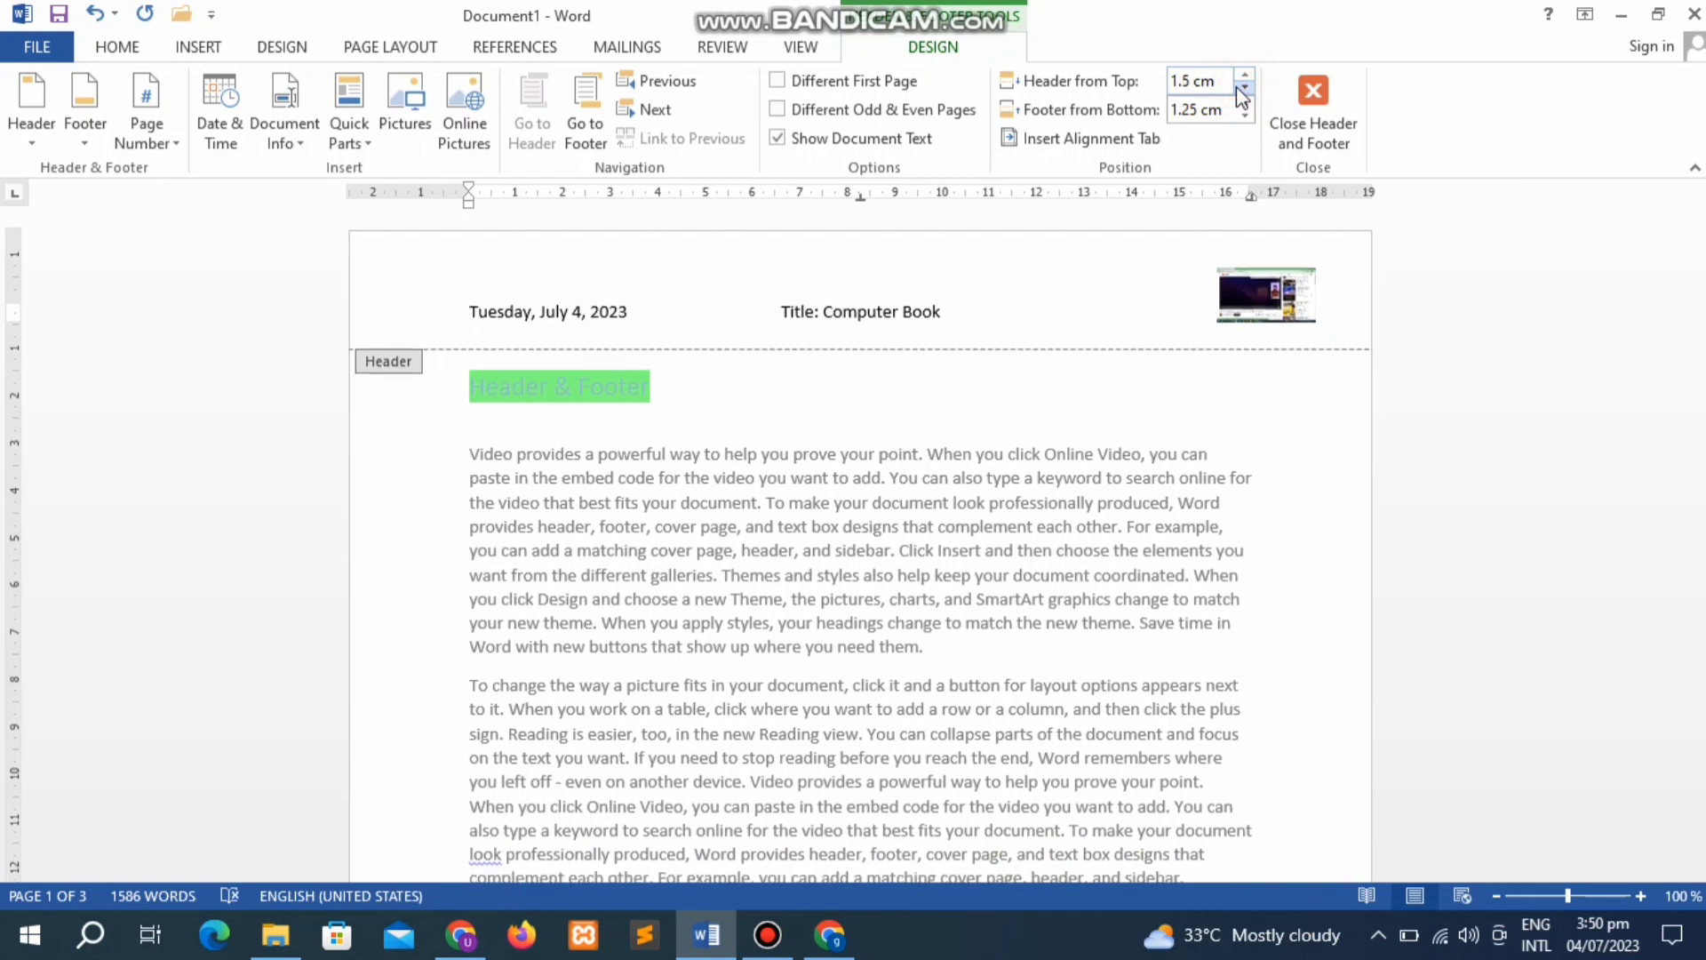
click(1244, 89)
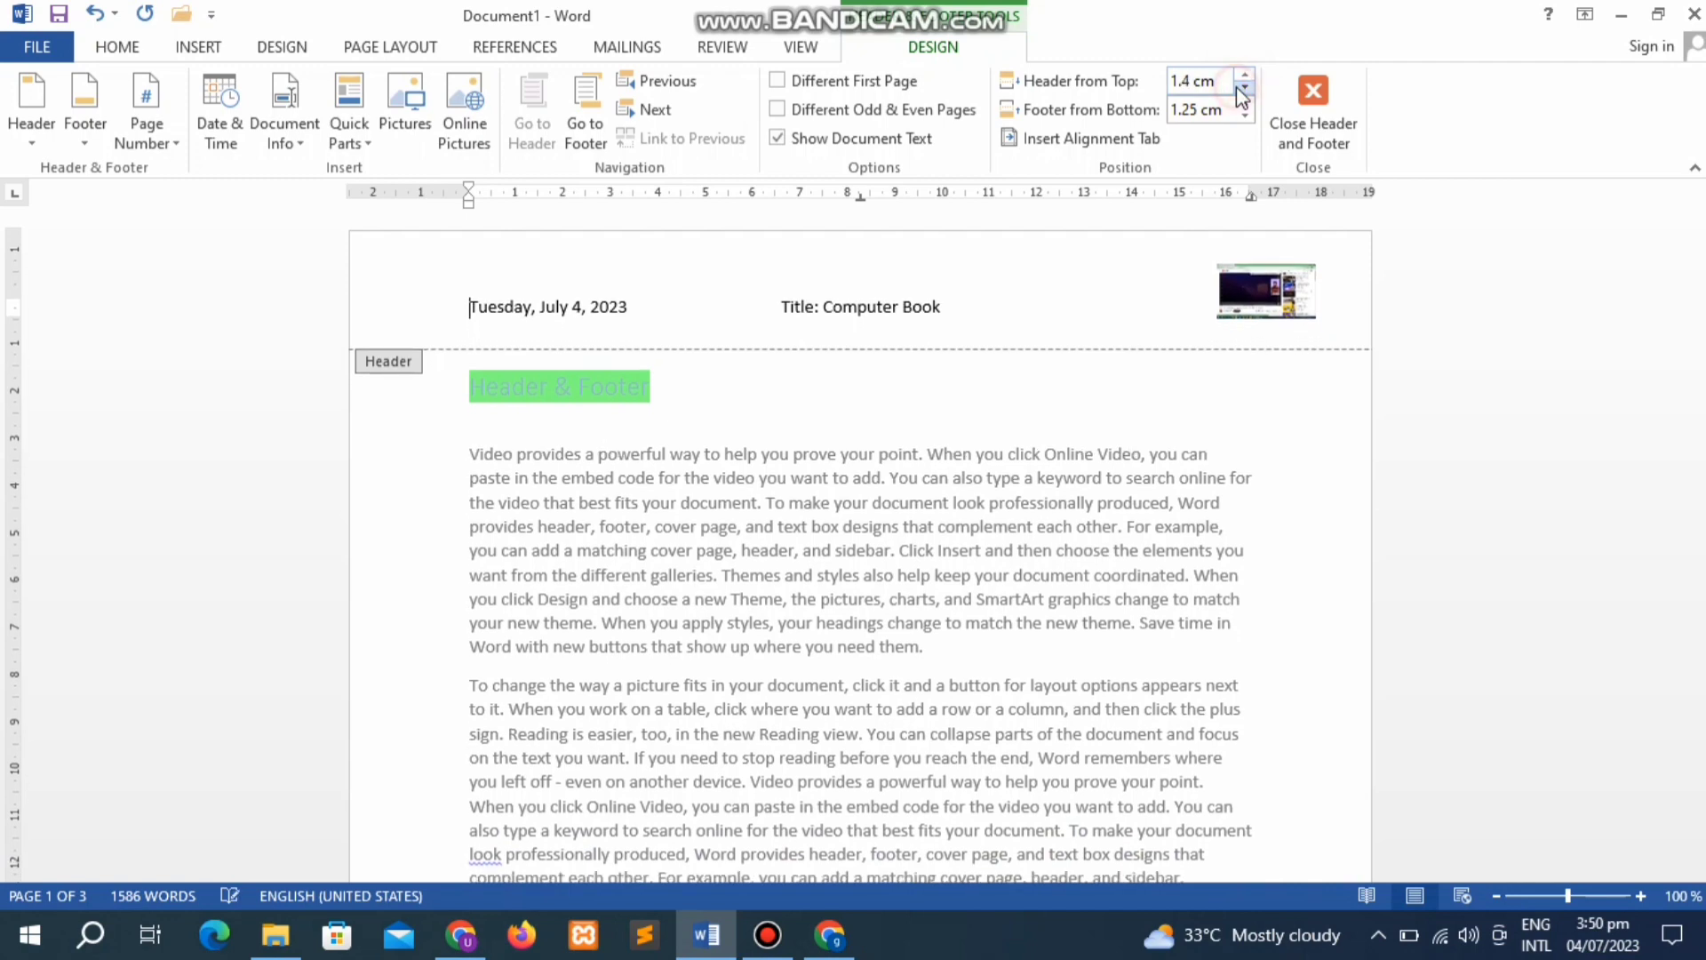
click(1244, 89)
click(1244, 89)
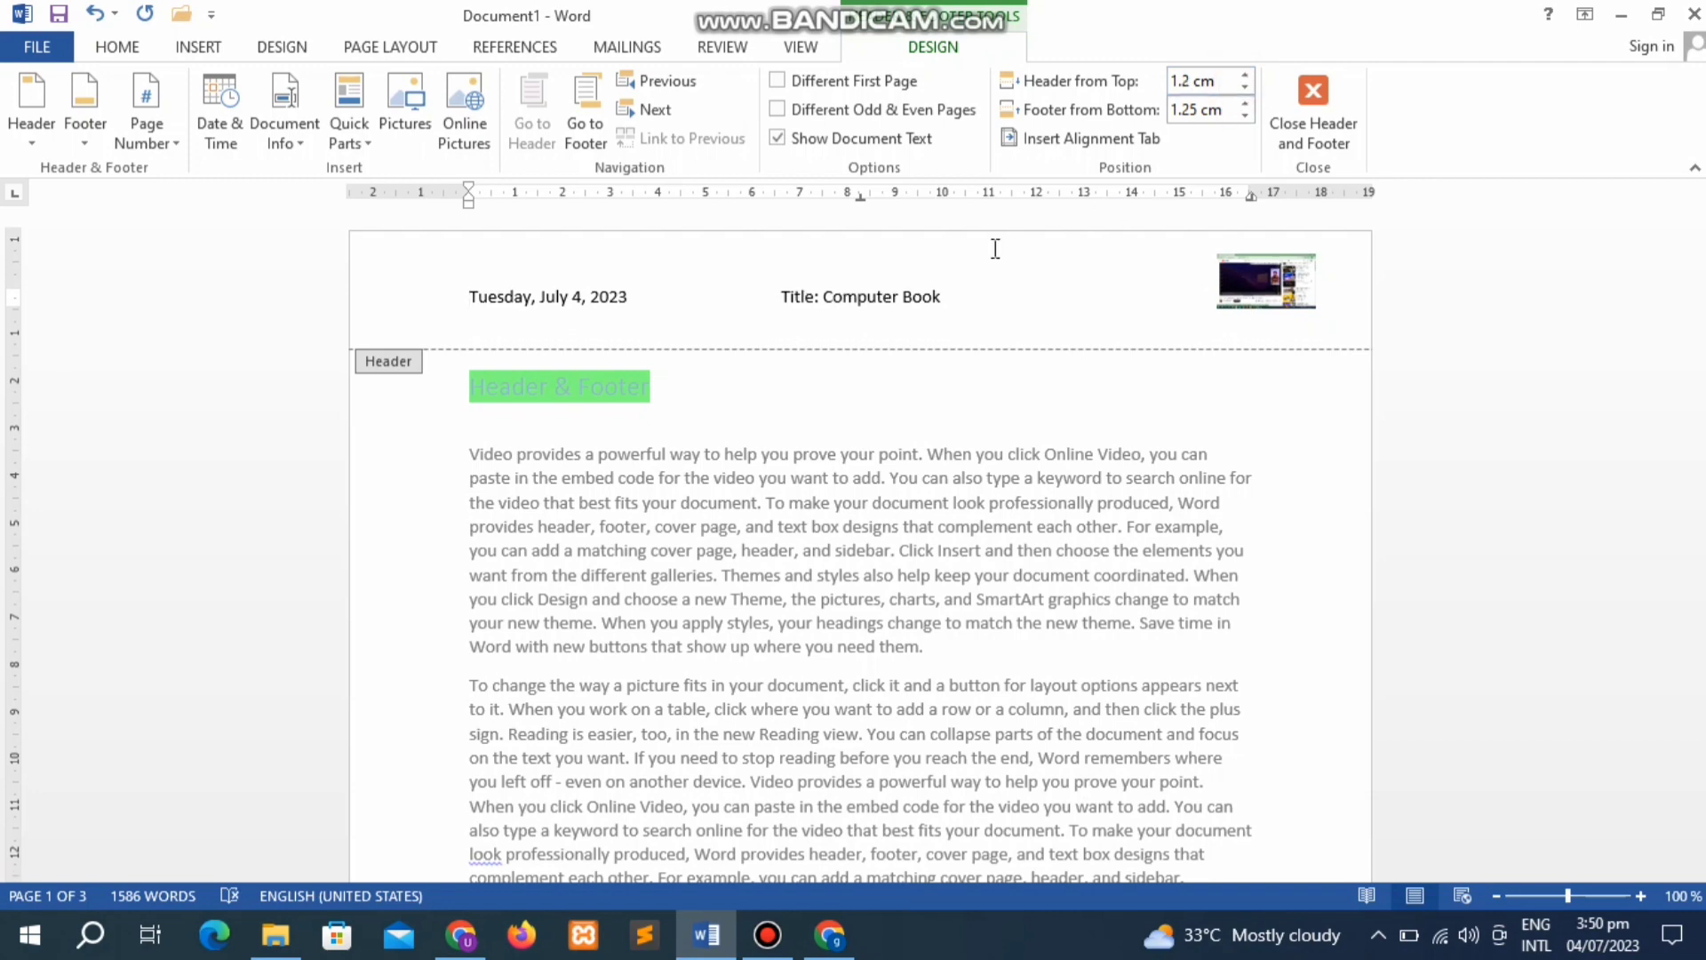
click(1210, 112)
click(1243, 105)
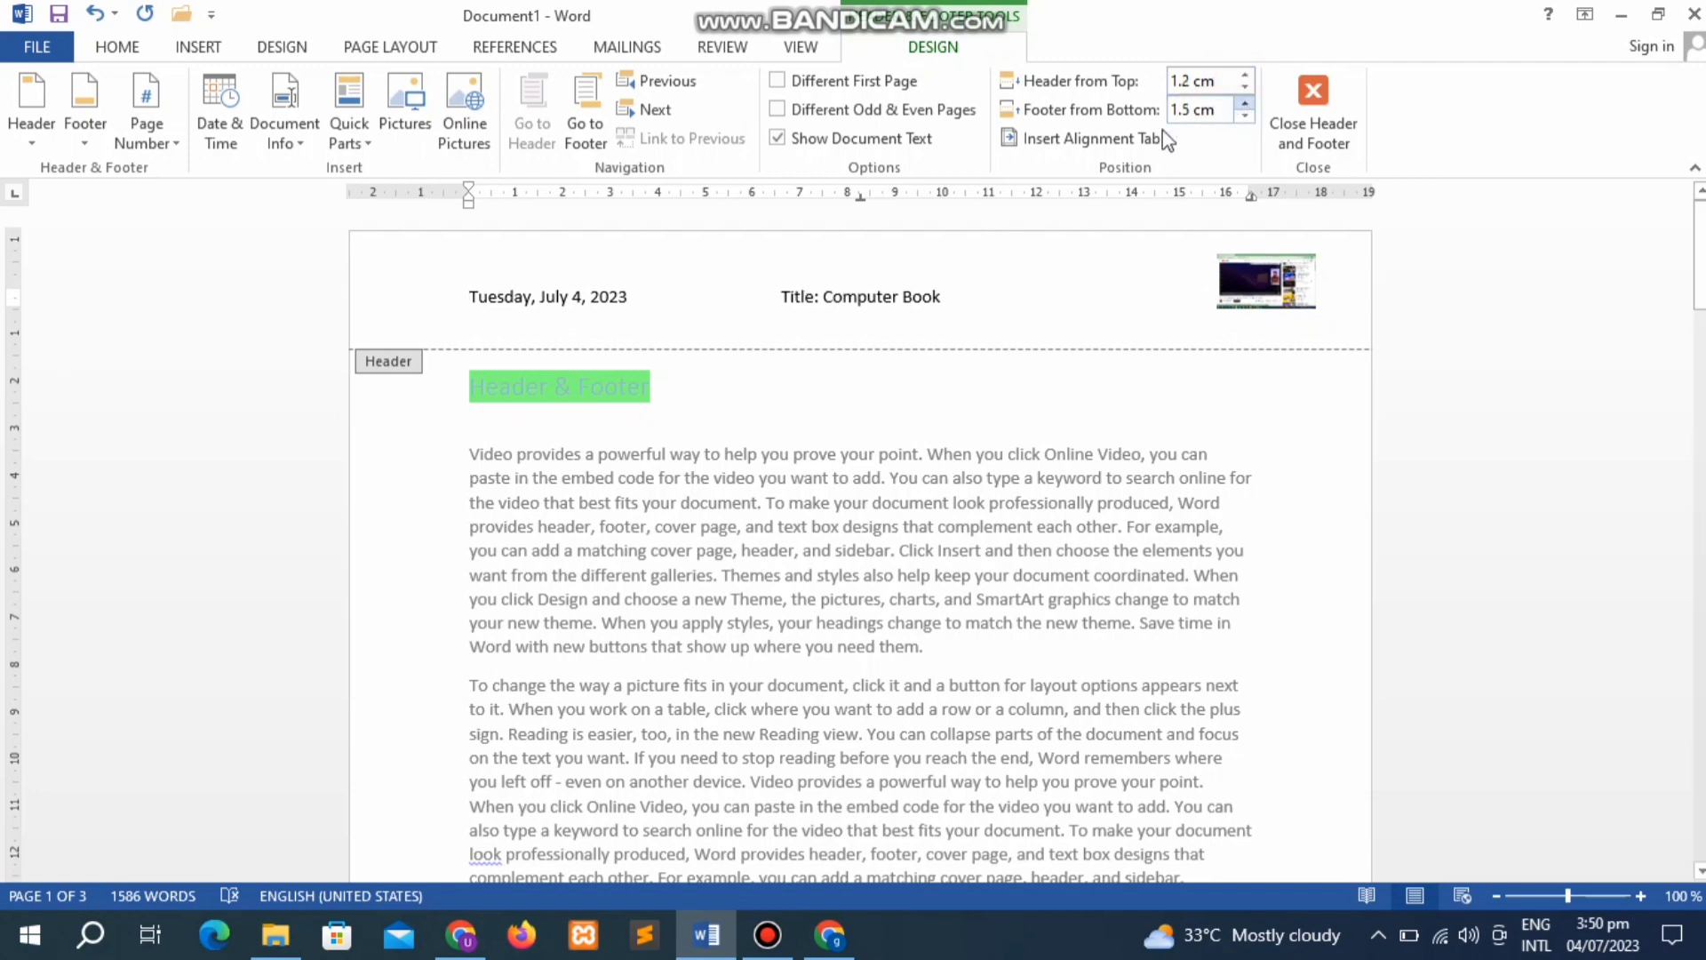
Step: Jump to the footer and try raising and lowering its distance from the bottom
click(585, 116)
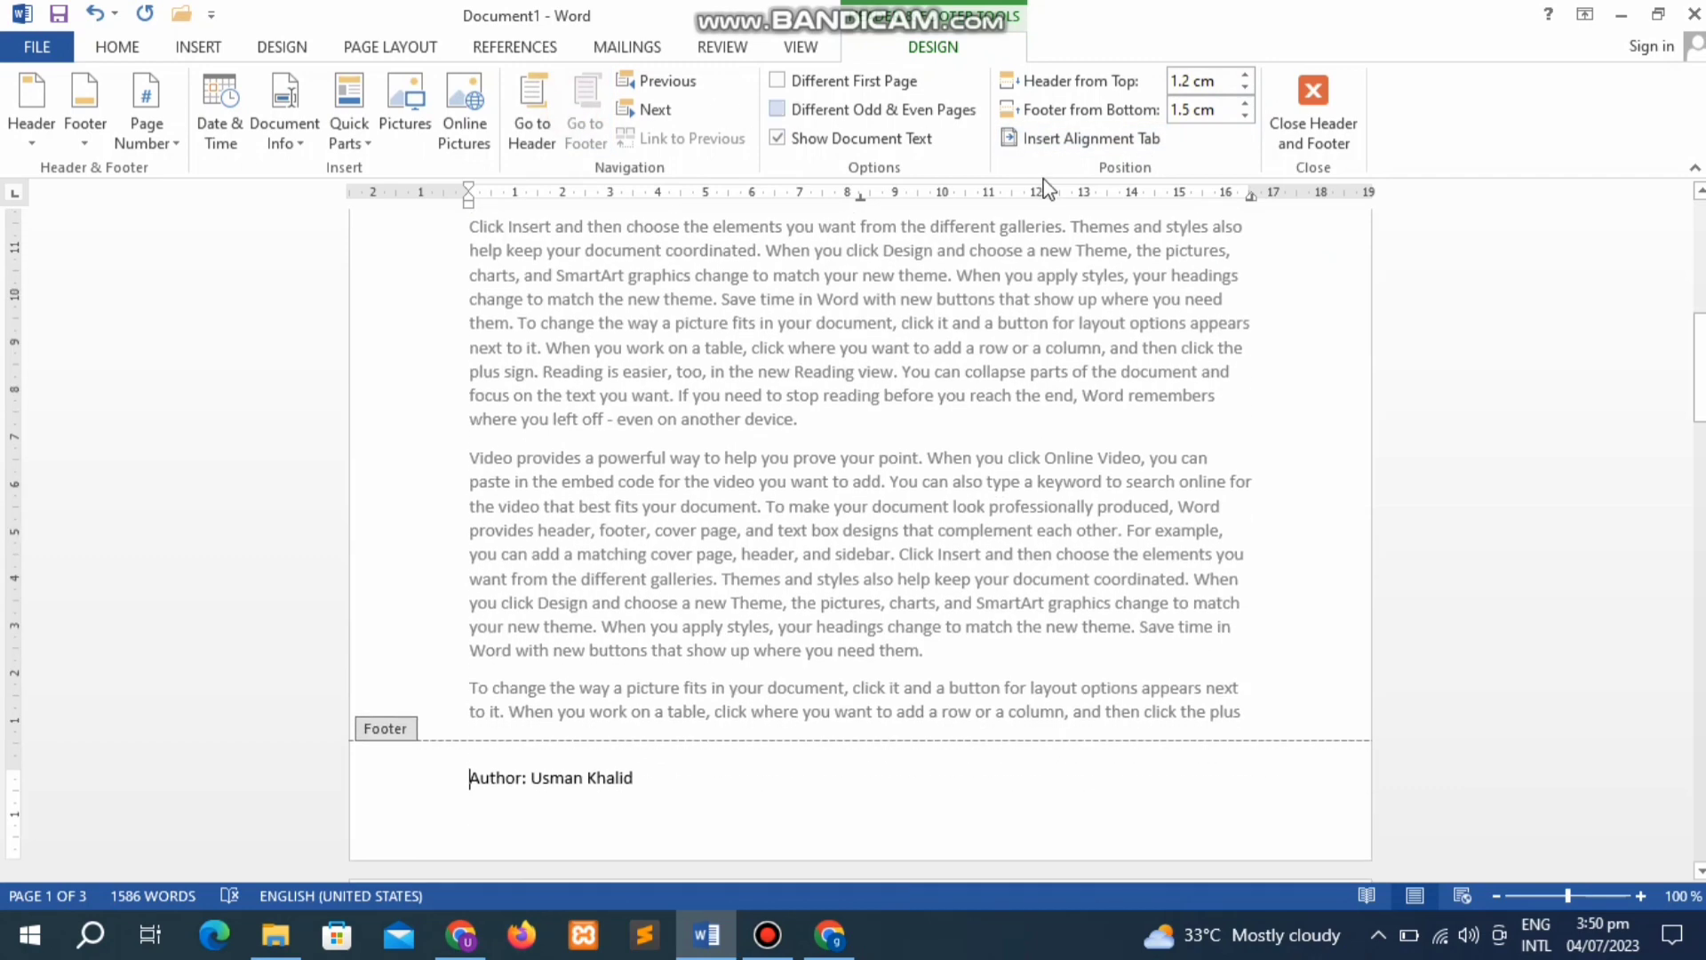
click(1245, 104)
click(1246, 103)
click(1246, 104)
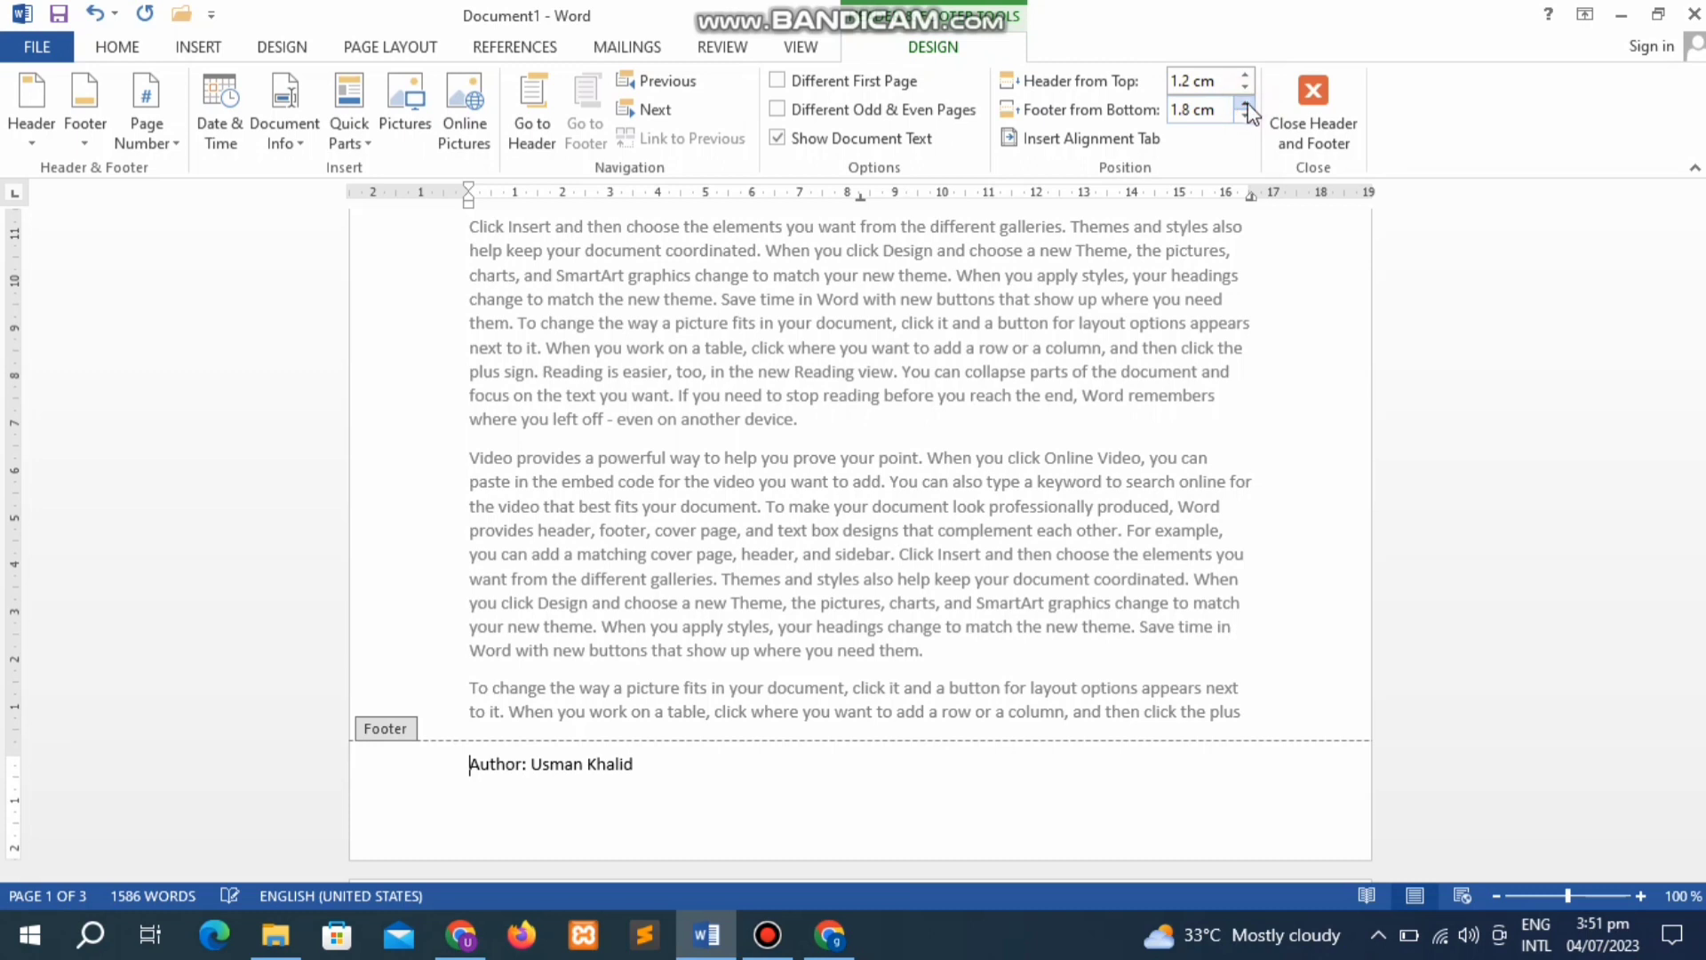
click(1246, 114)
click(1246, 113)
click(1246, 114)
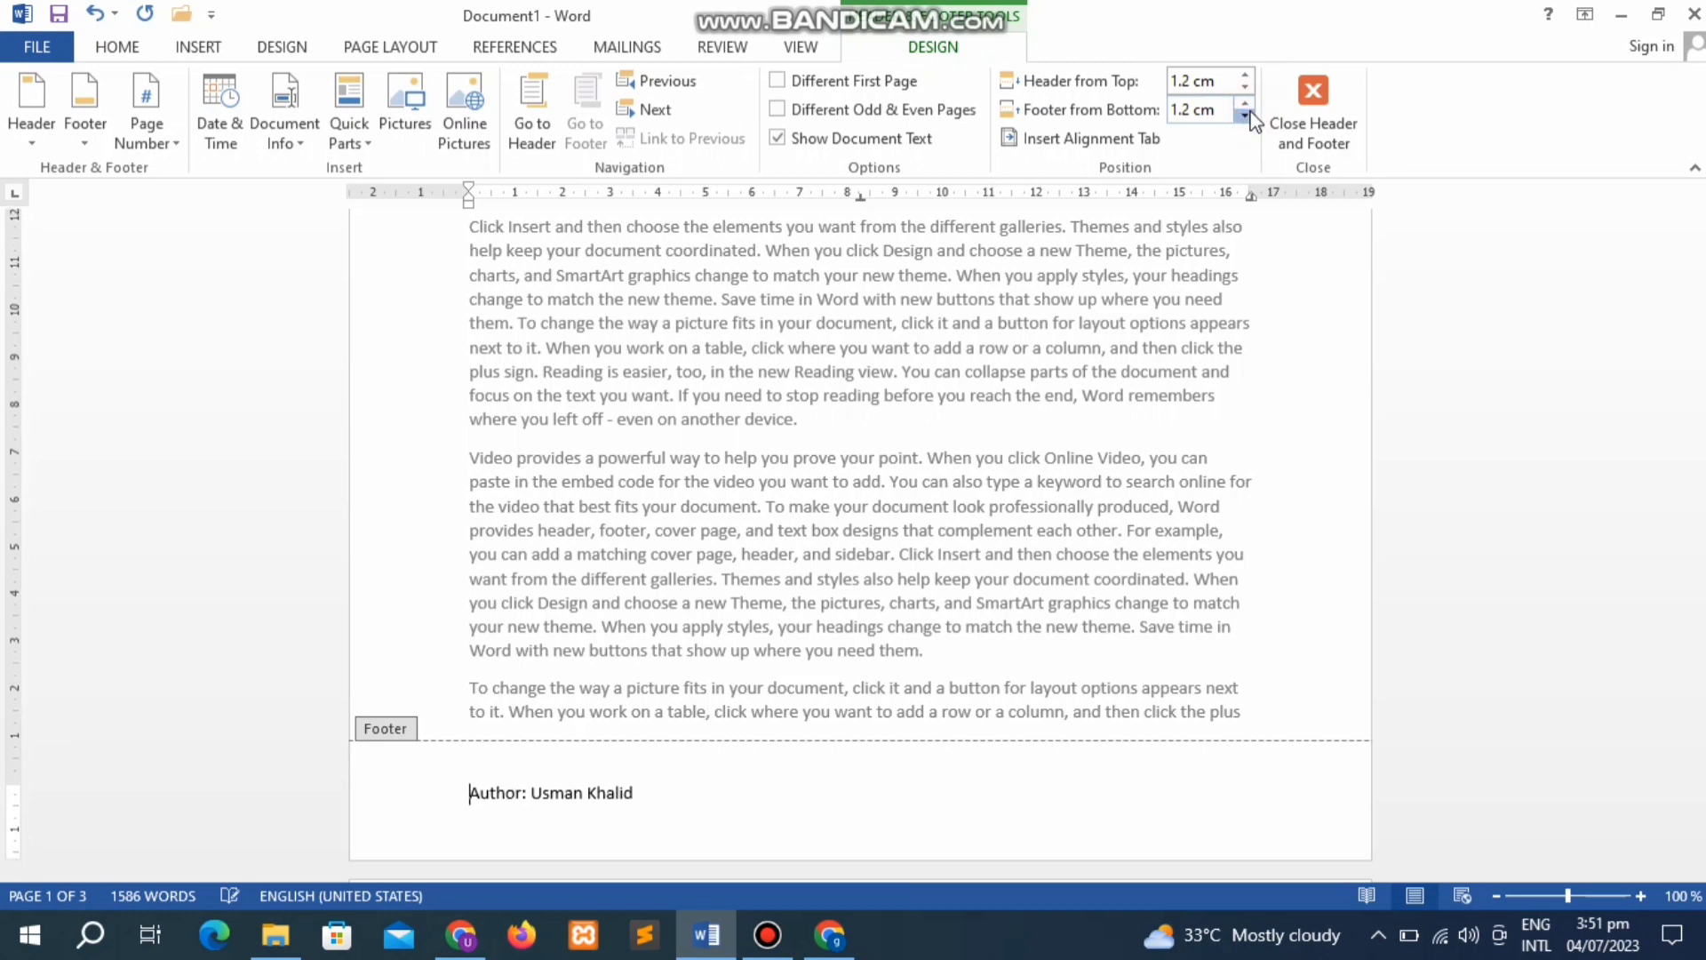
click(1246, 114)
click(1248, 104)
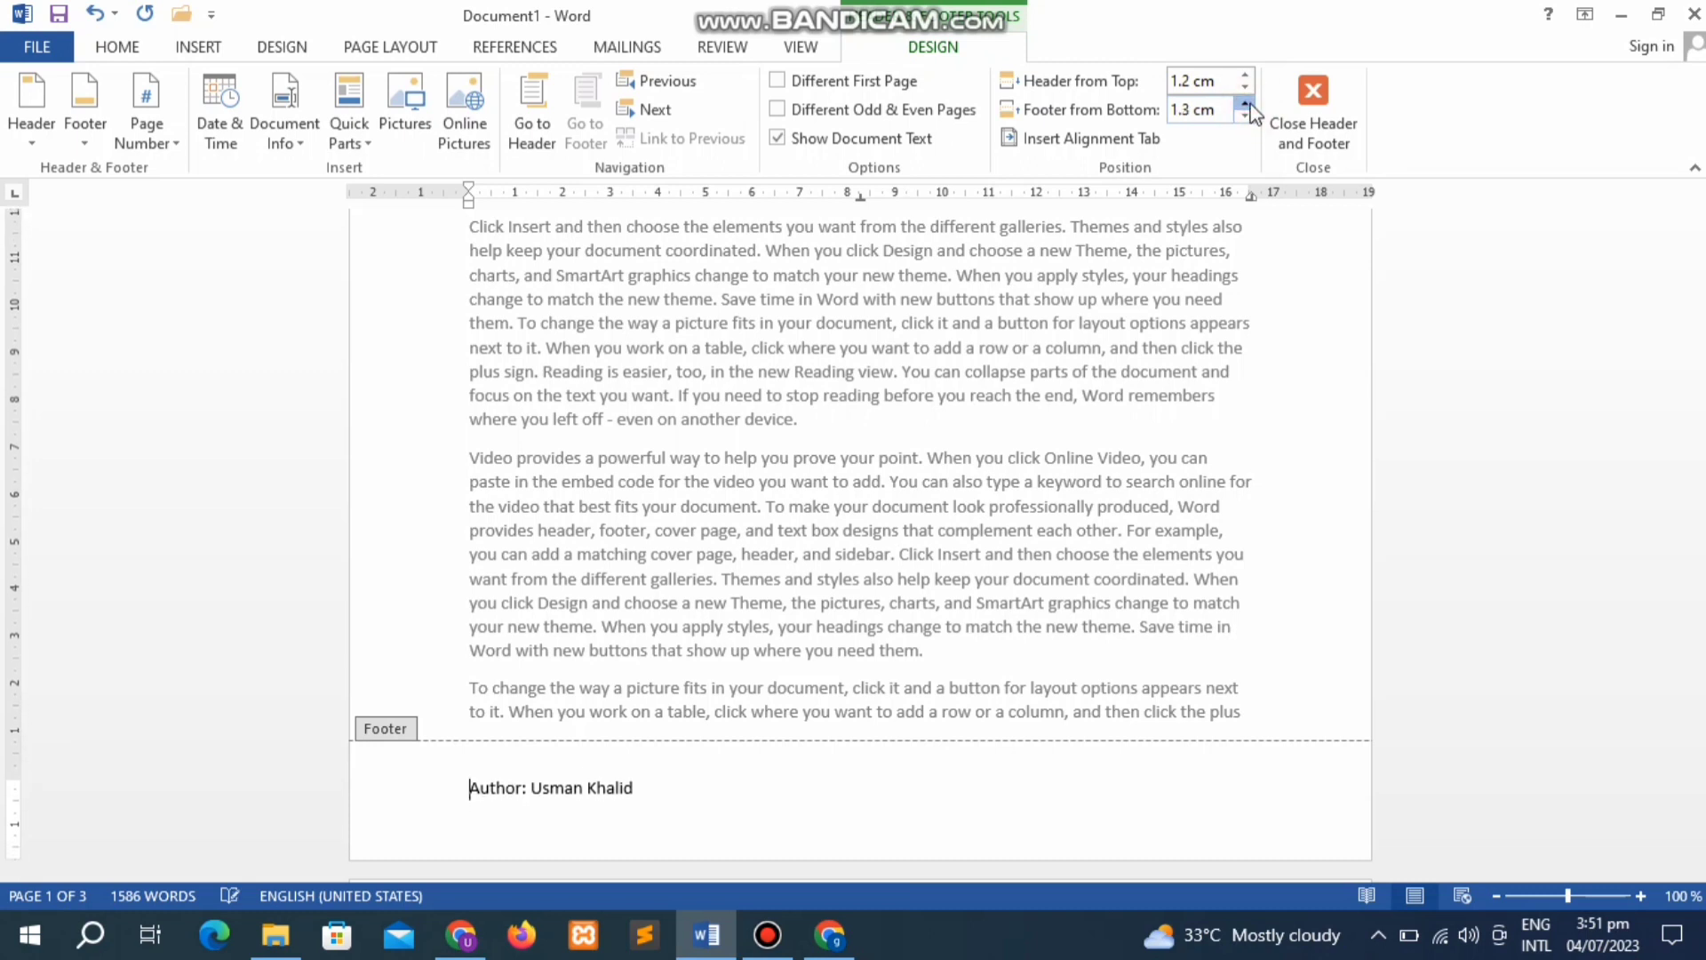
click(1248, 104)
click(1247, 104)
click(1247, 104)
click(1245, 104)
click(1246, 104)
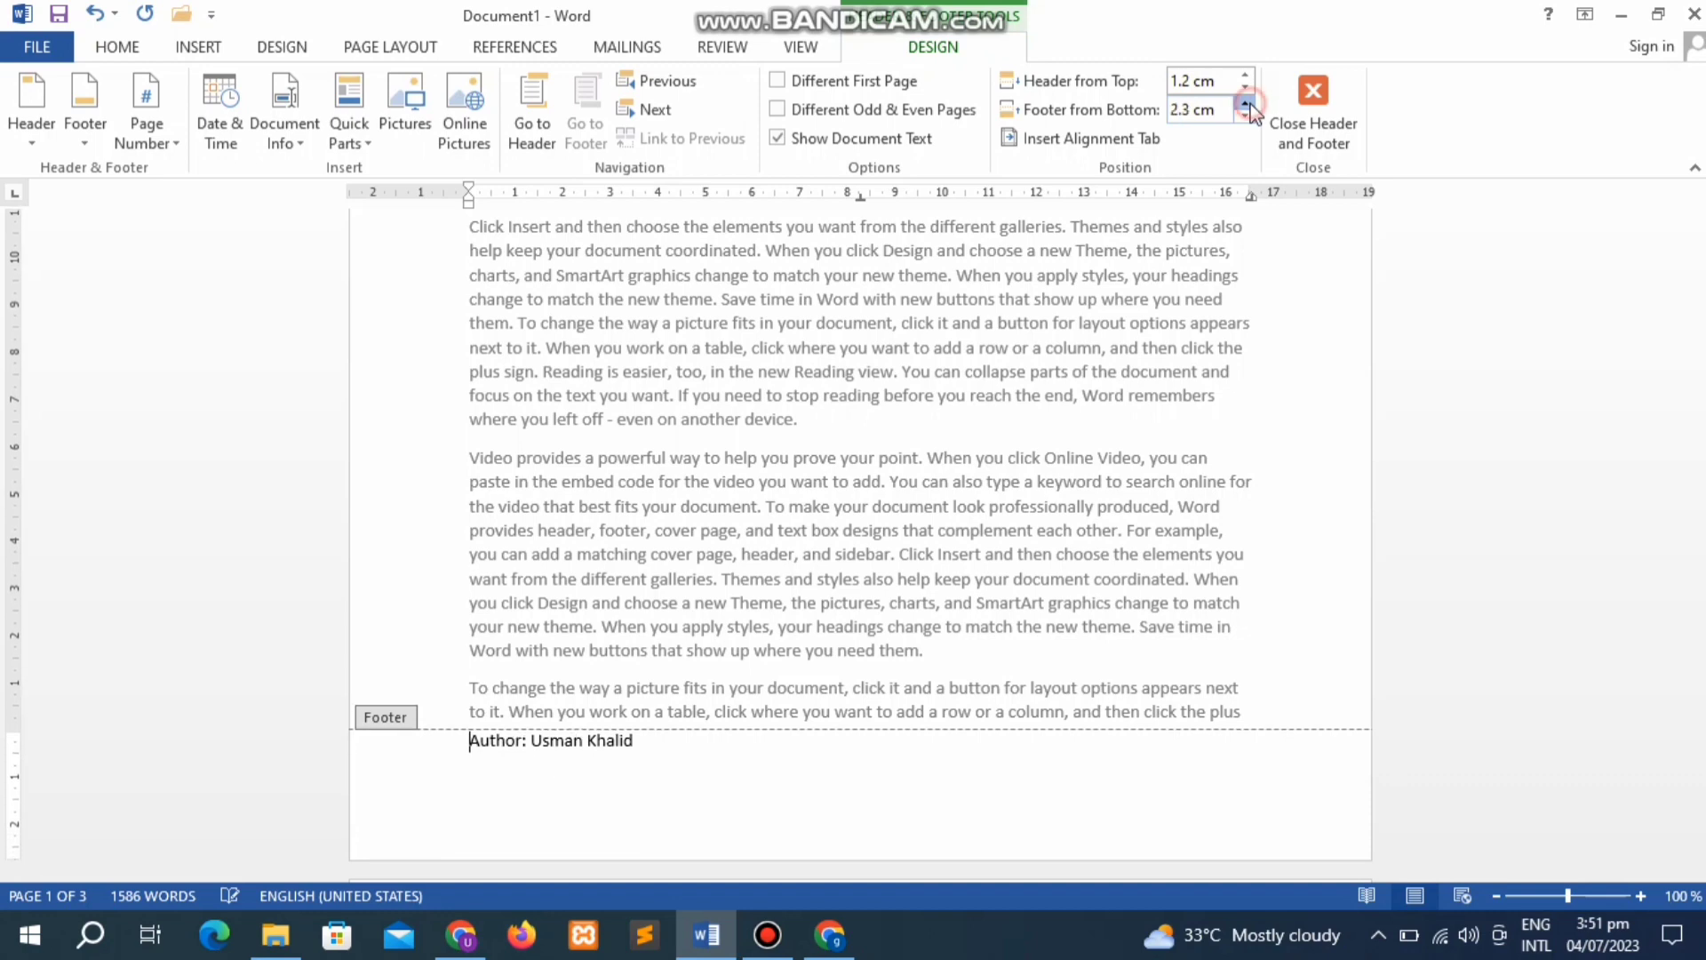
click(1246, 104)
click(1246, 104)
click(1246, 104)
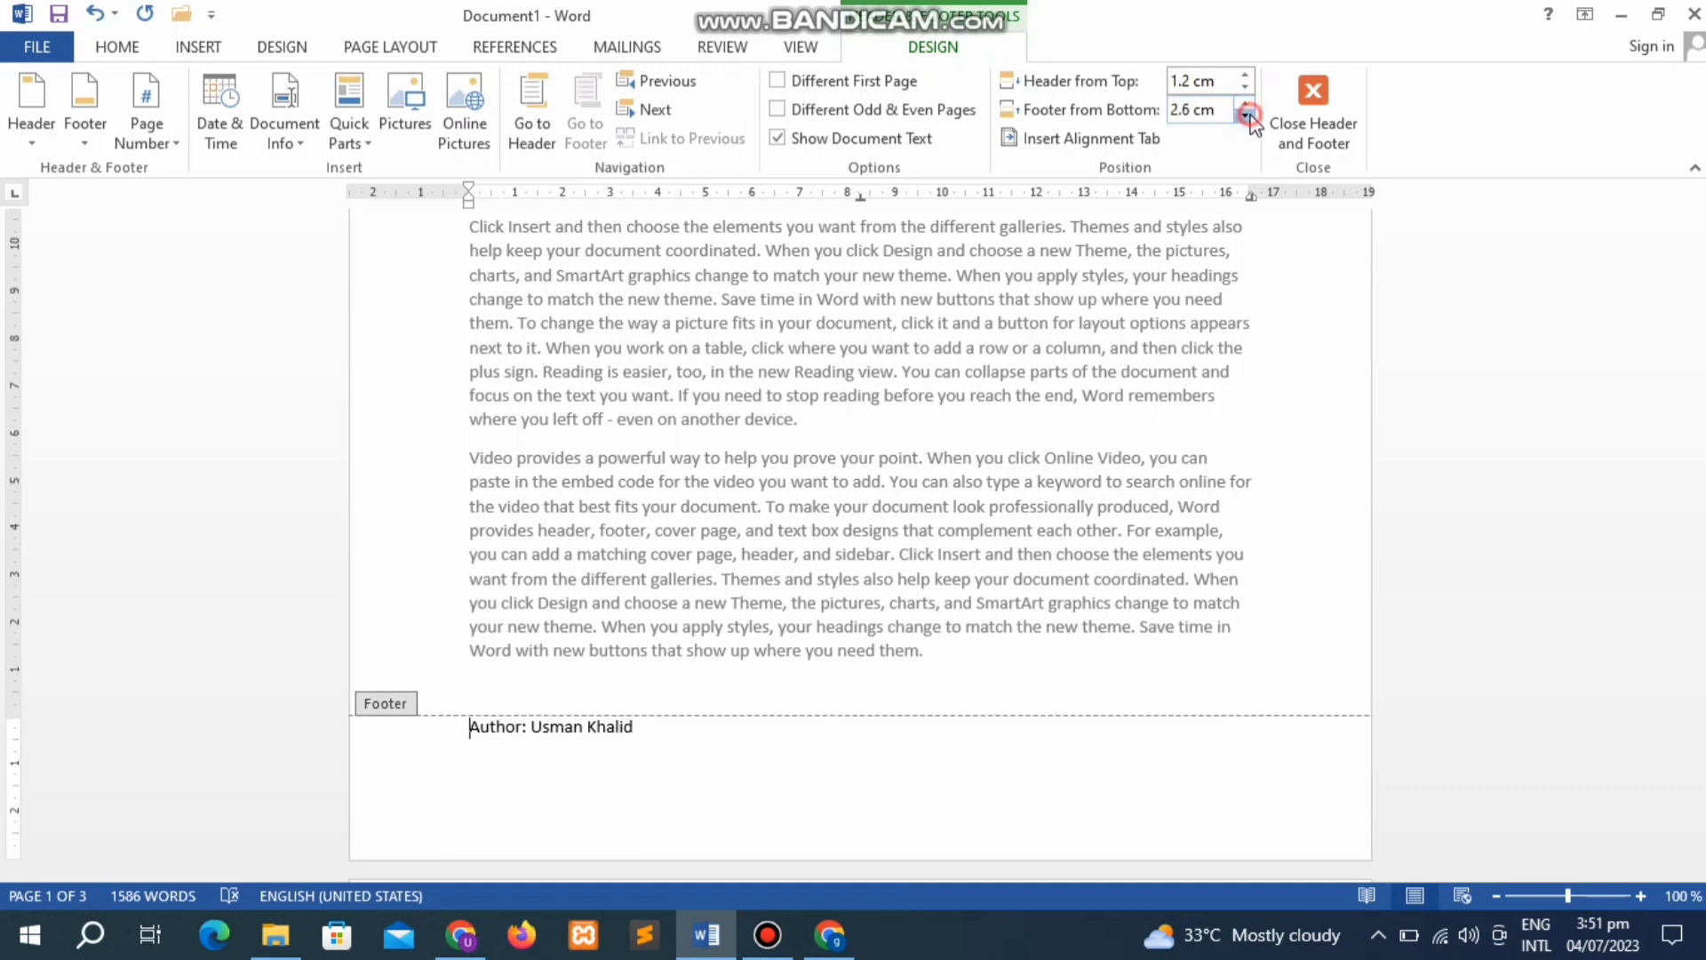
Step: Set the footer 1.2 cm from the bottom and bring up the Alignment Tab dialog
click(1247, 114)
click(1247, 114)
click(1247, 113)
click(1248, 113)
click(1248, 114)
click(1248, 114)
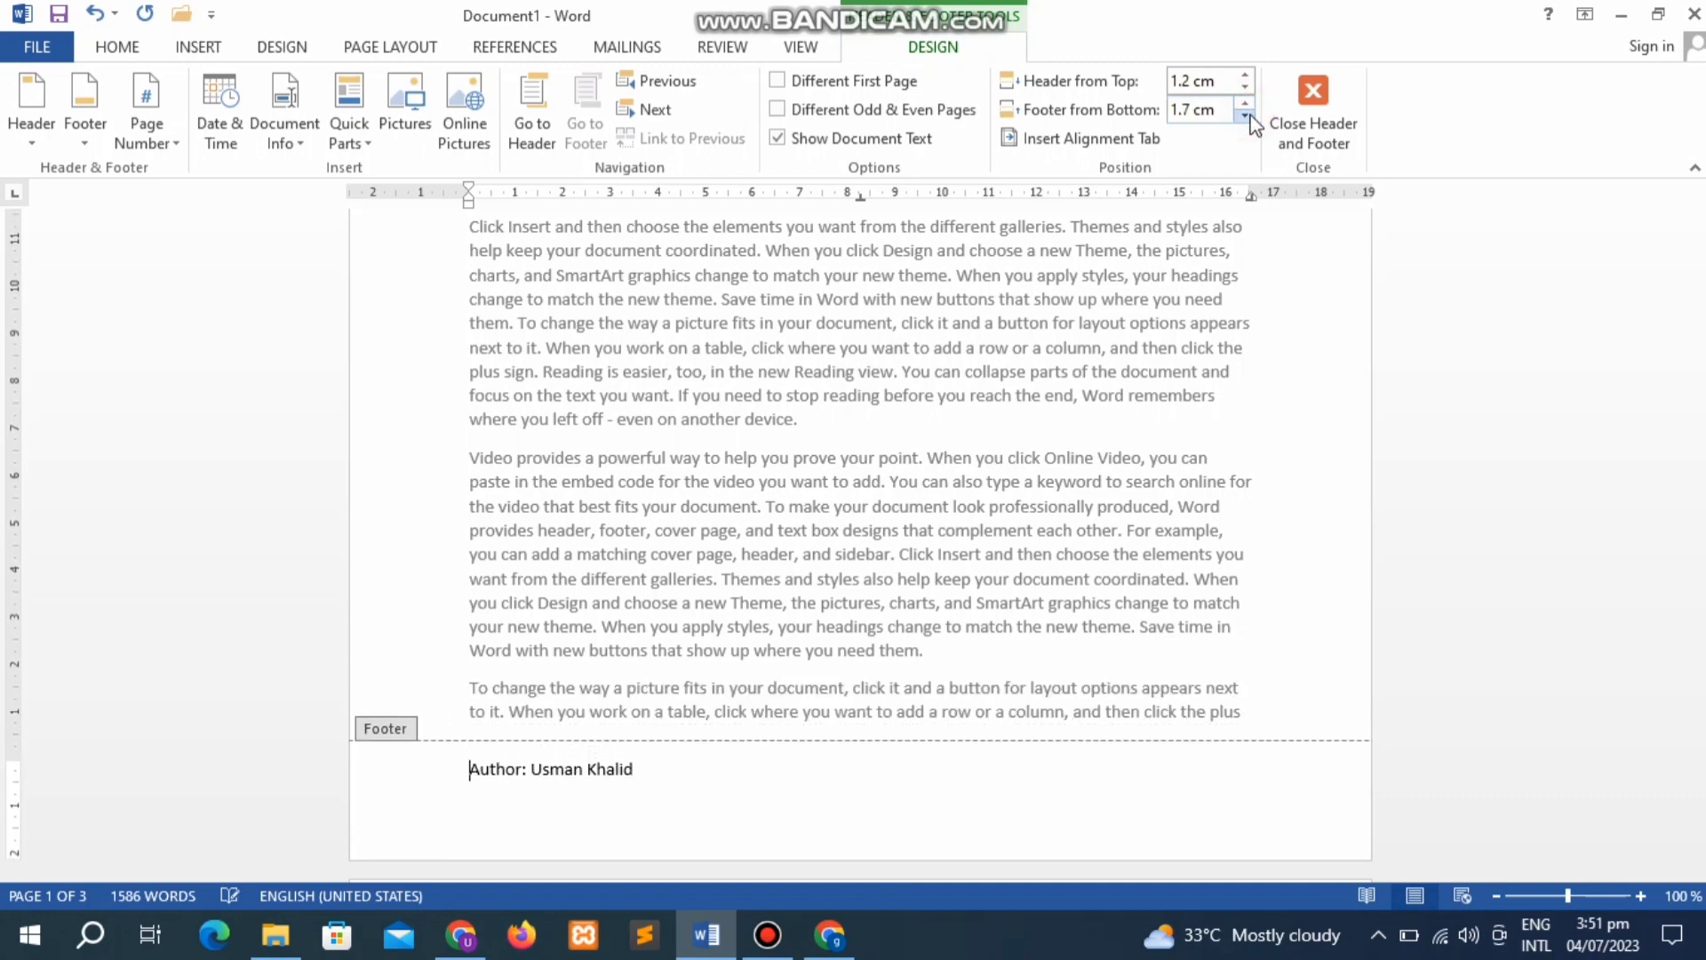
click(1247, 114)
click(1248, 114)
click(1247, 114)
click(1247, 114)
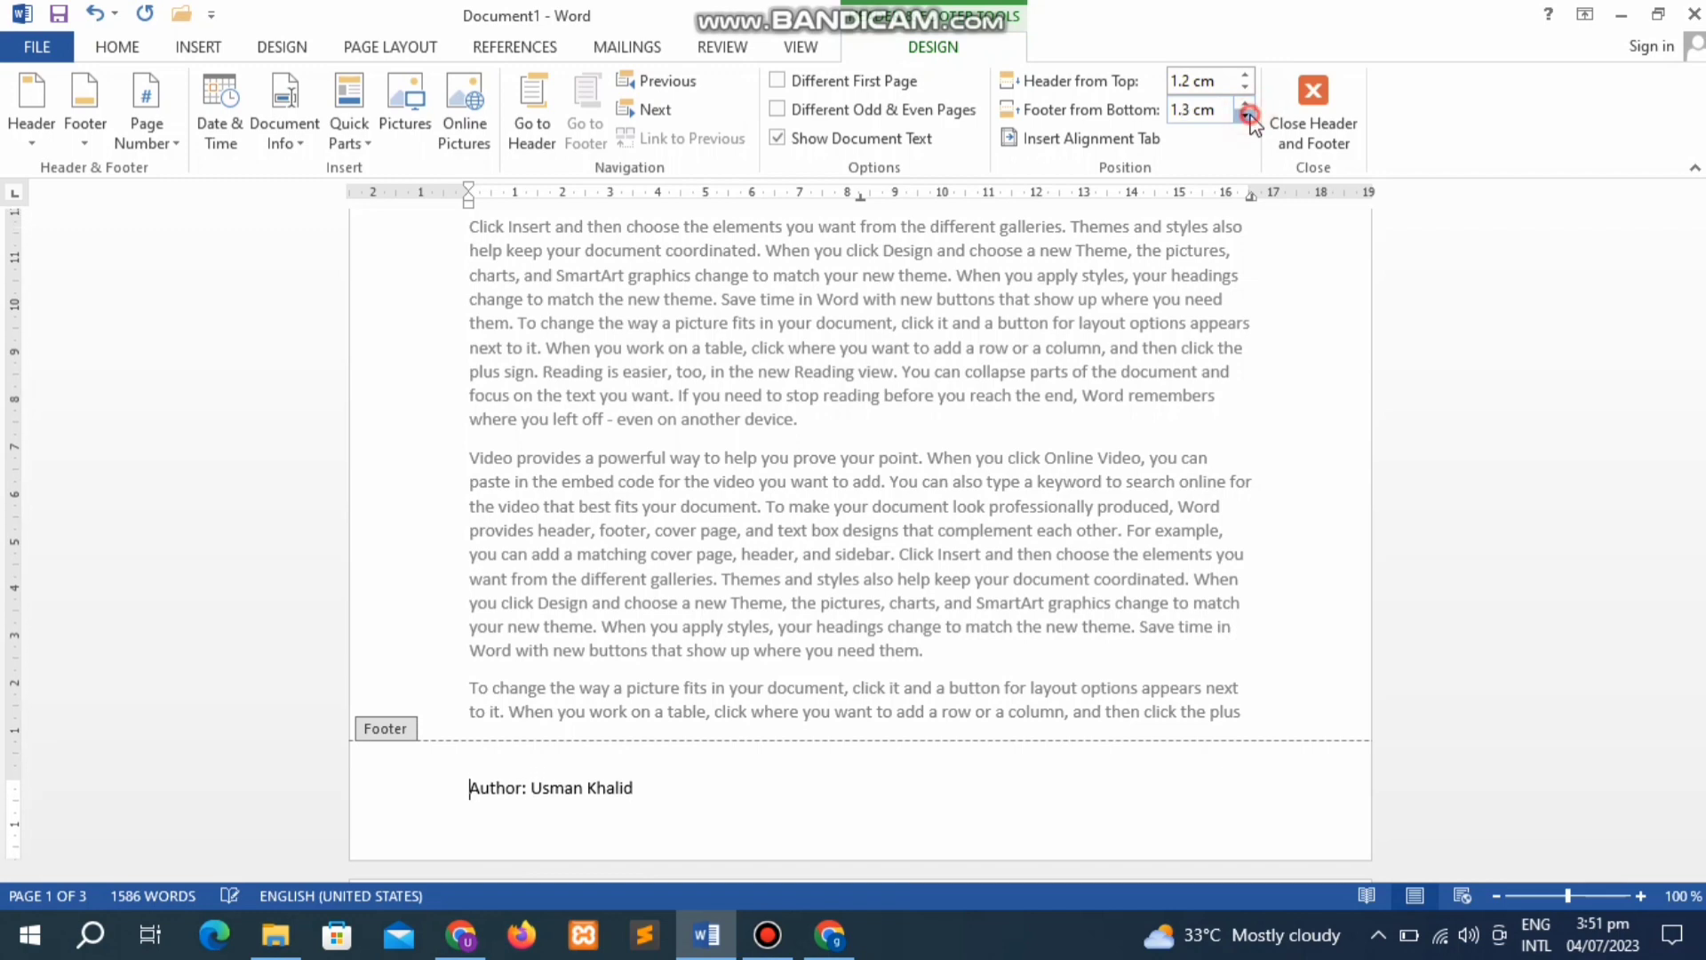
click(1247, 114)
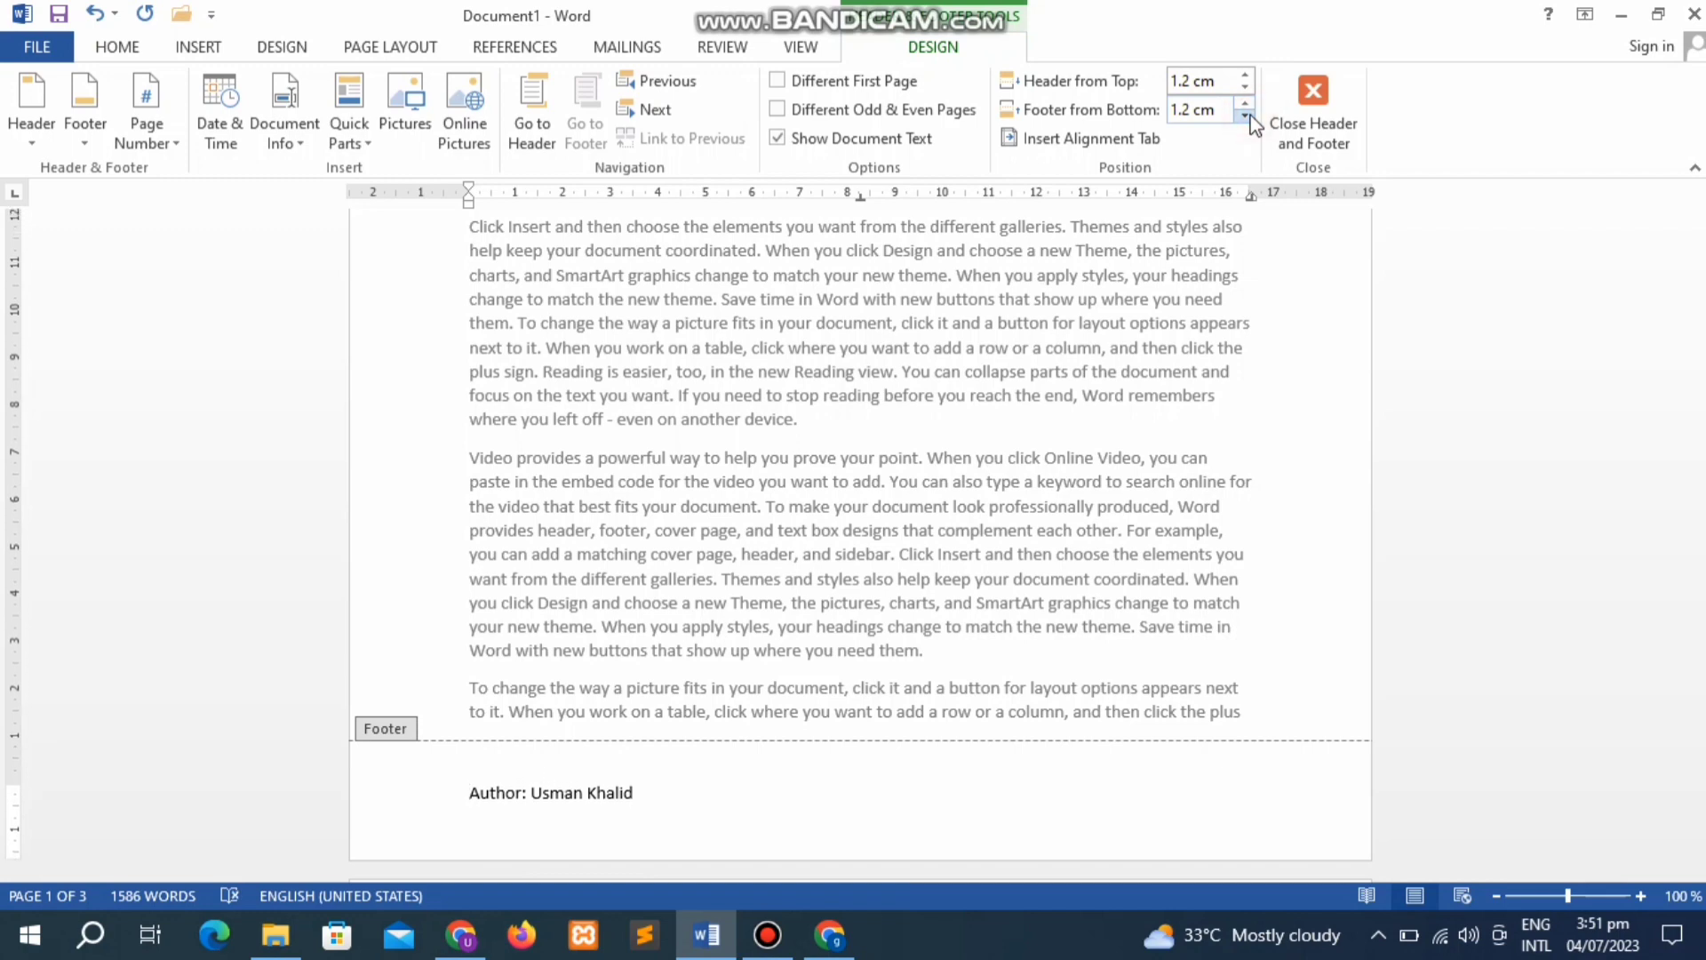
click(1093, 139)
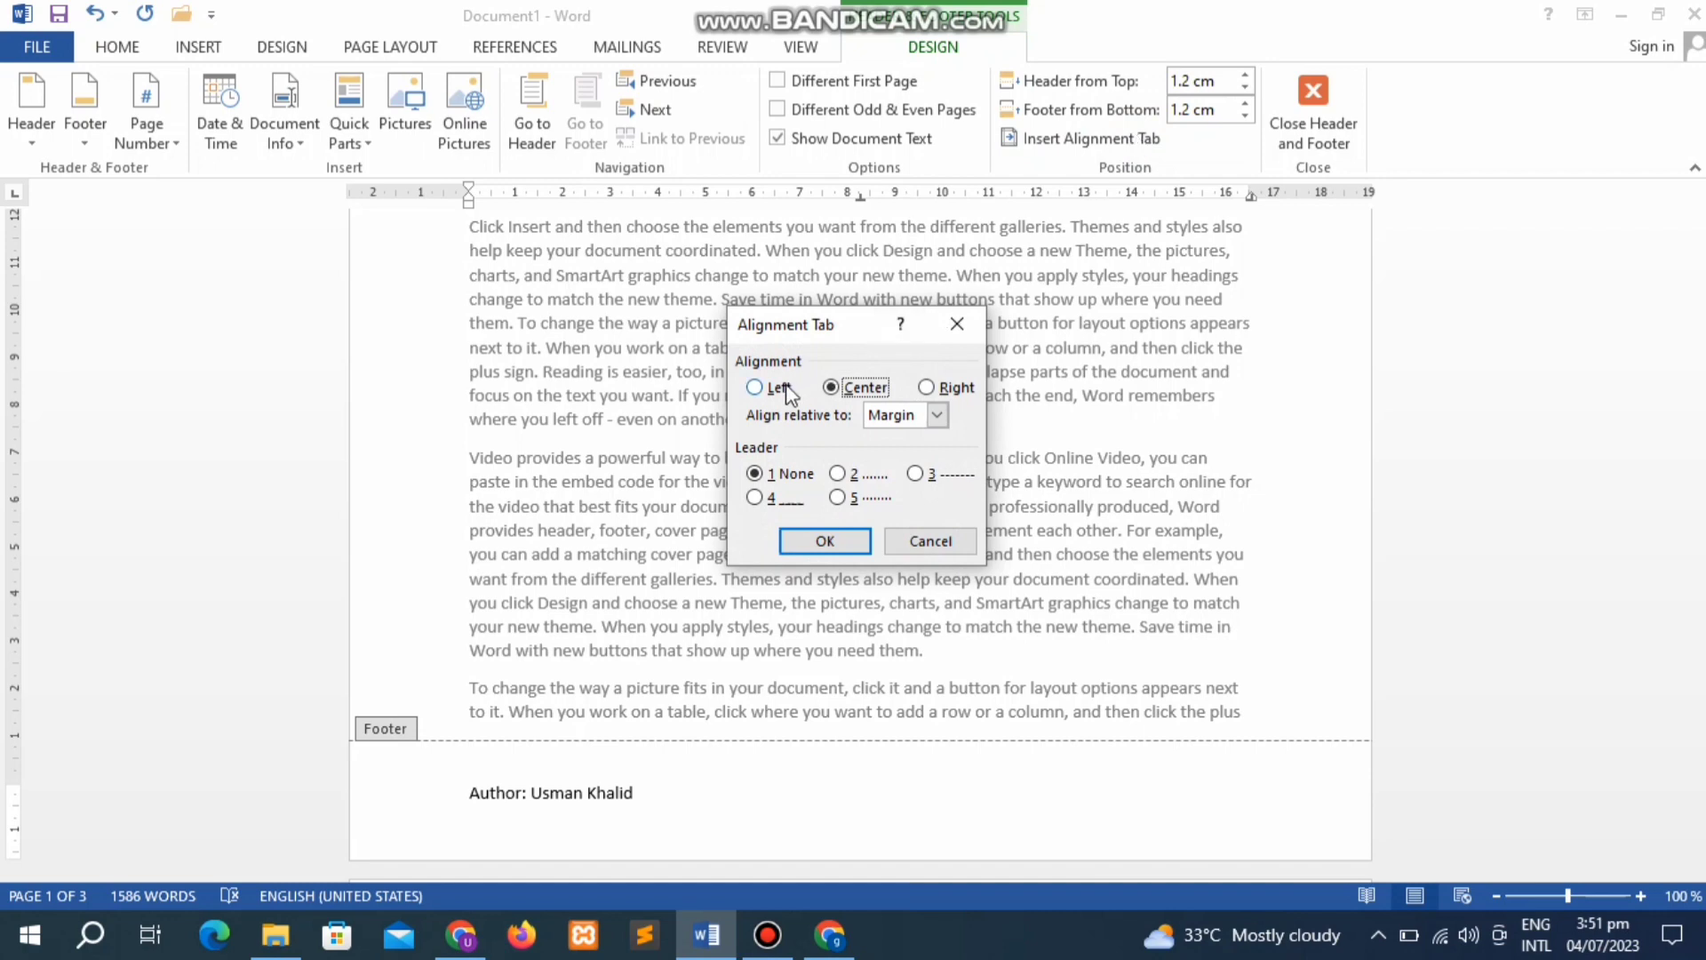
Step: Insert a left alignment tab relative to the margin, with no leader, into the footer
click(762, 396)
click(829, 539)
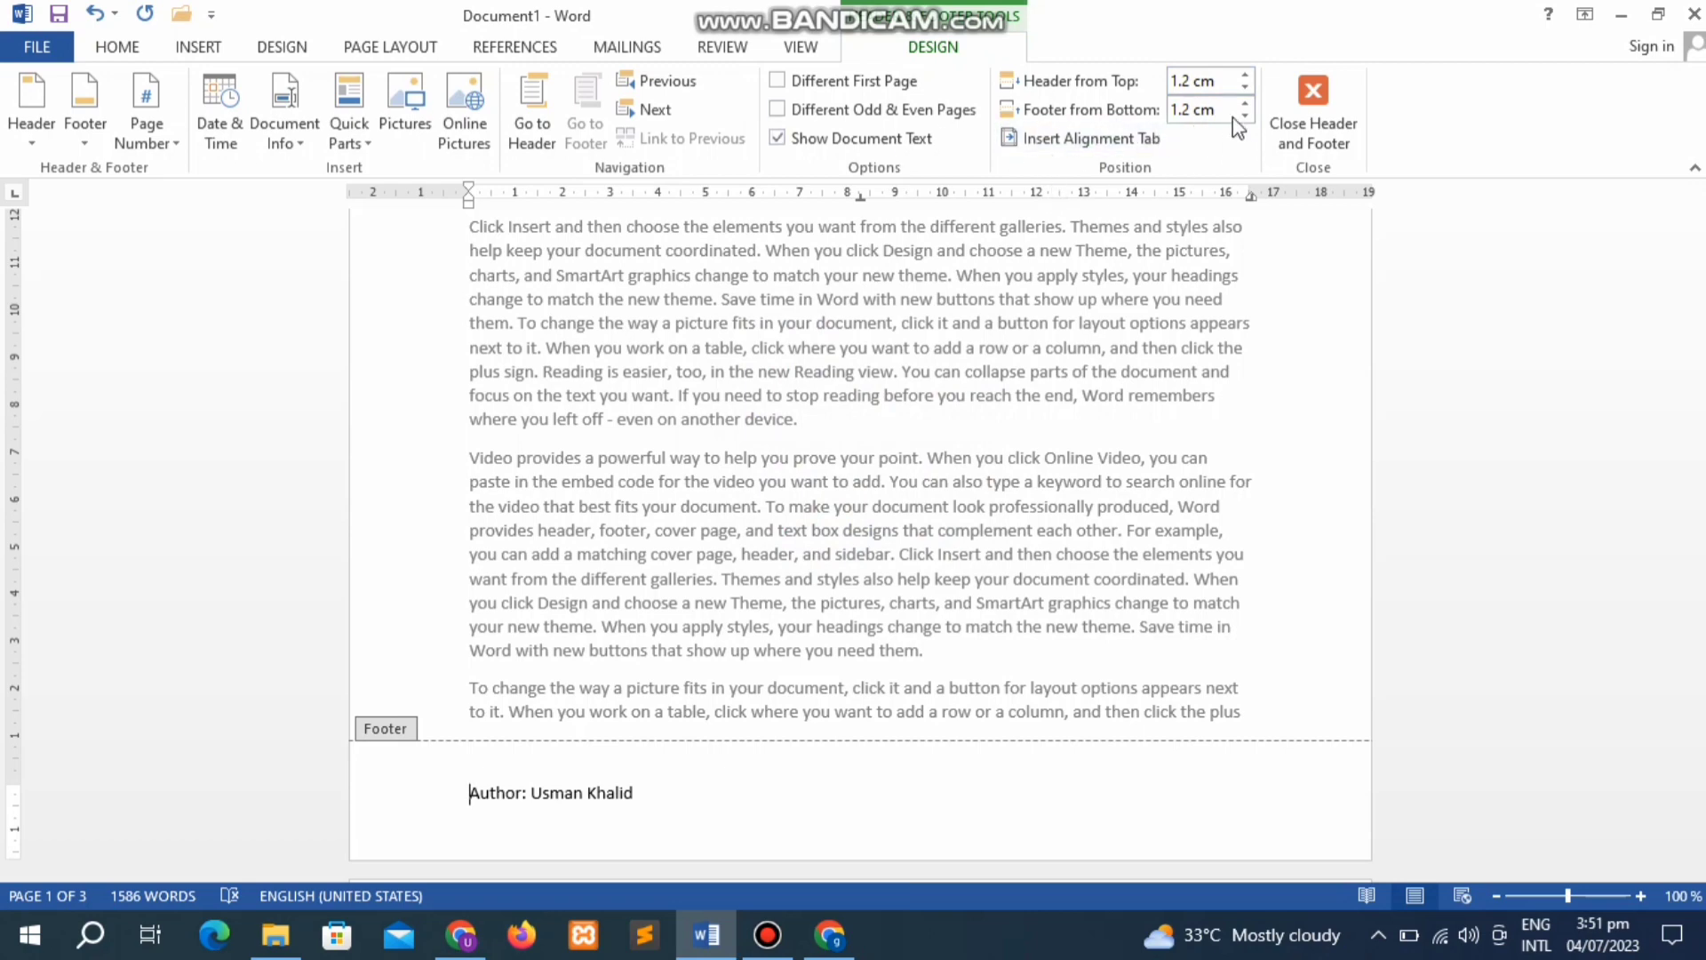
Step: Close header and footer editing, scroll to the top, and stop the Bandicam recording
click(1302, 104)
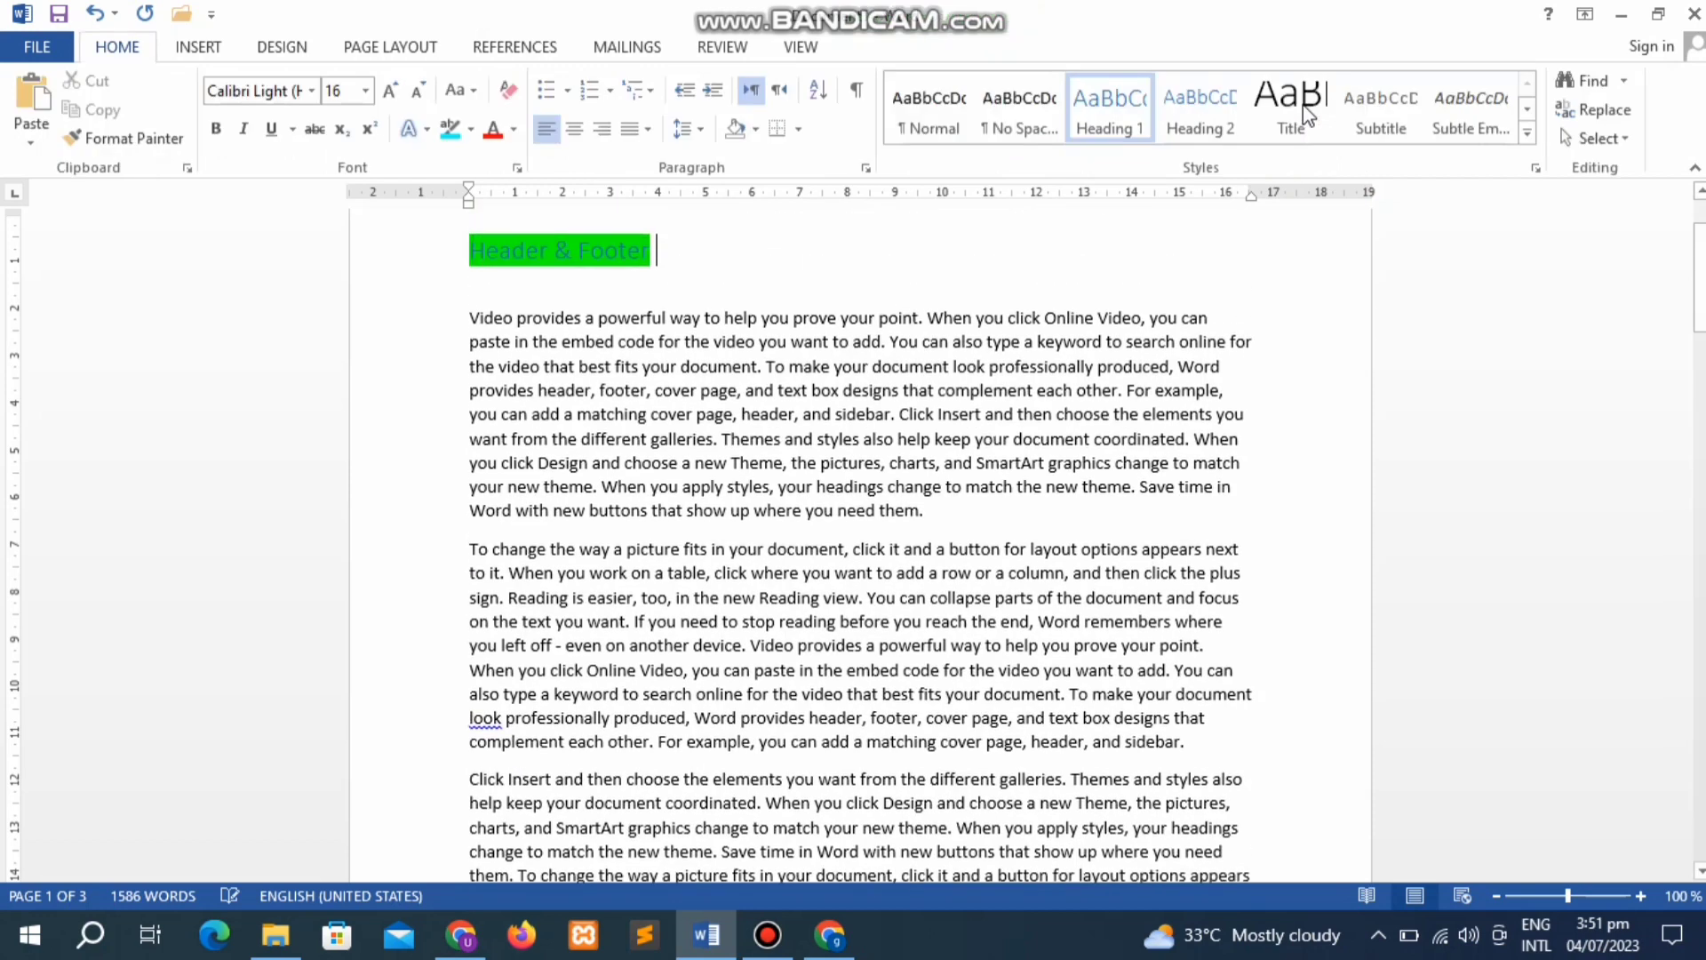
drag(1699, 317, 1699, 293)
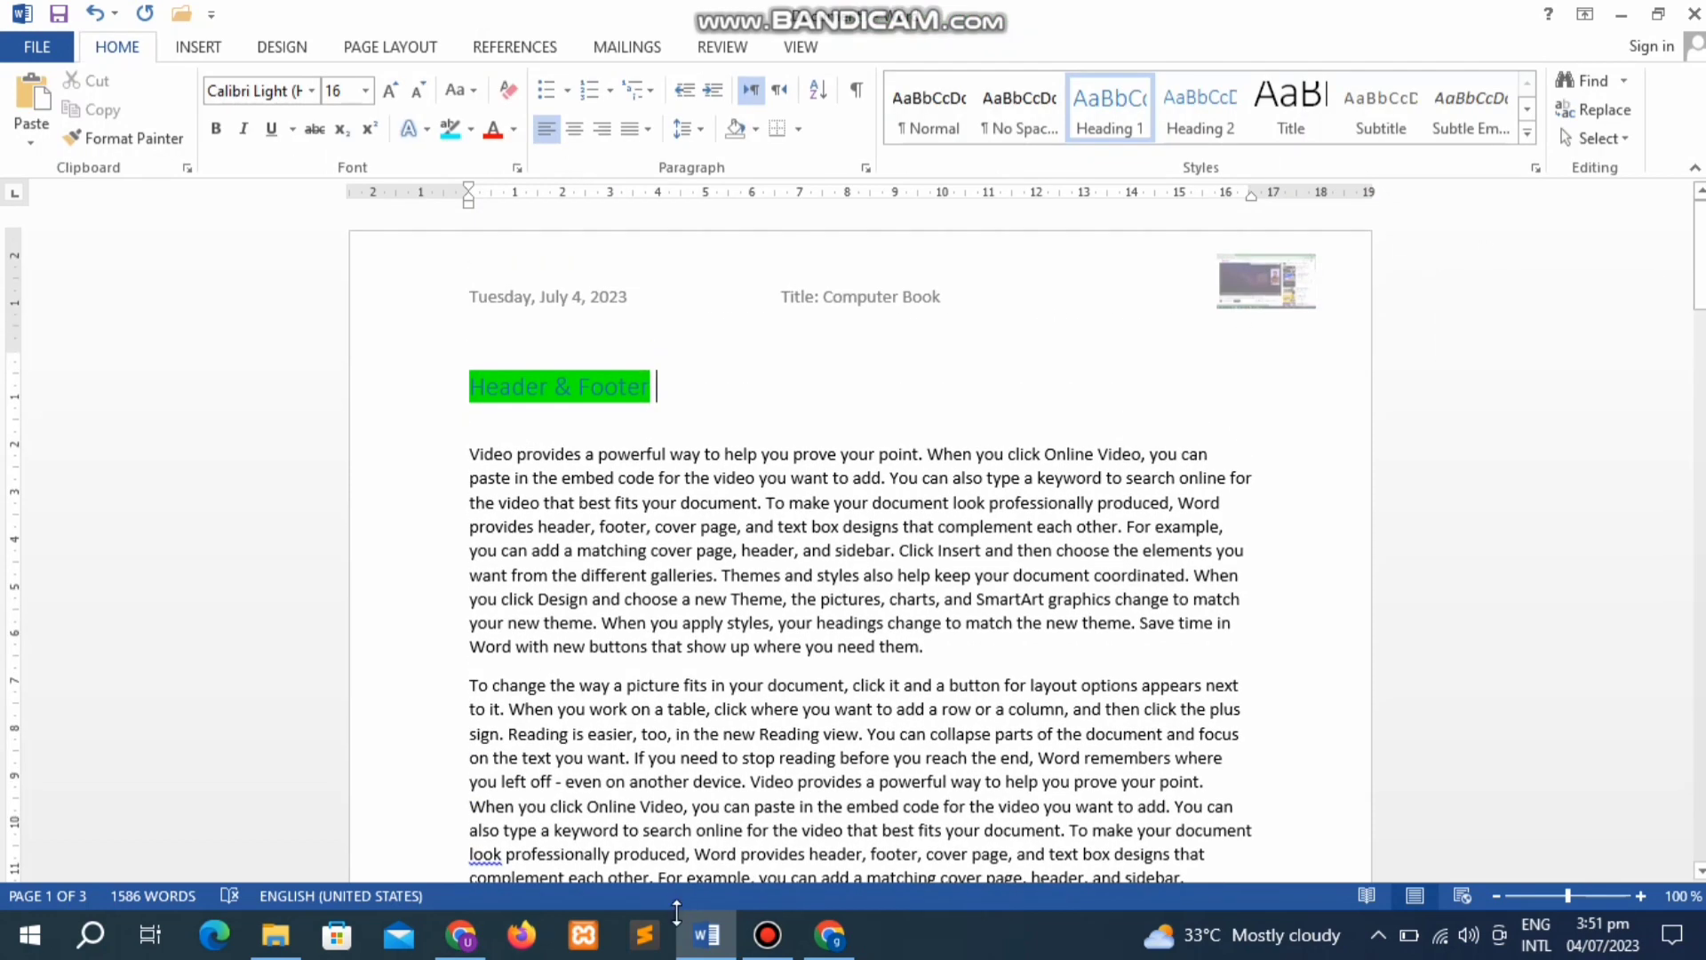
click(766, 938)
click(1333, 250)
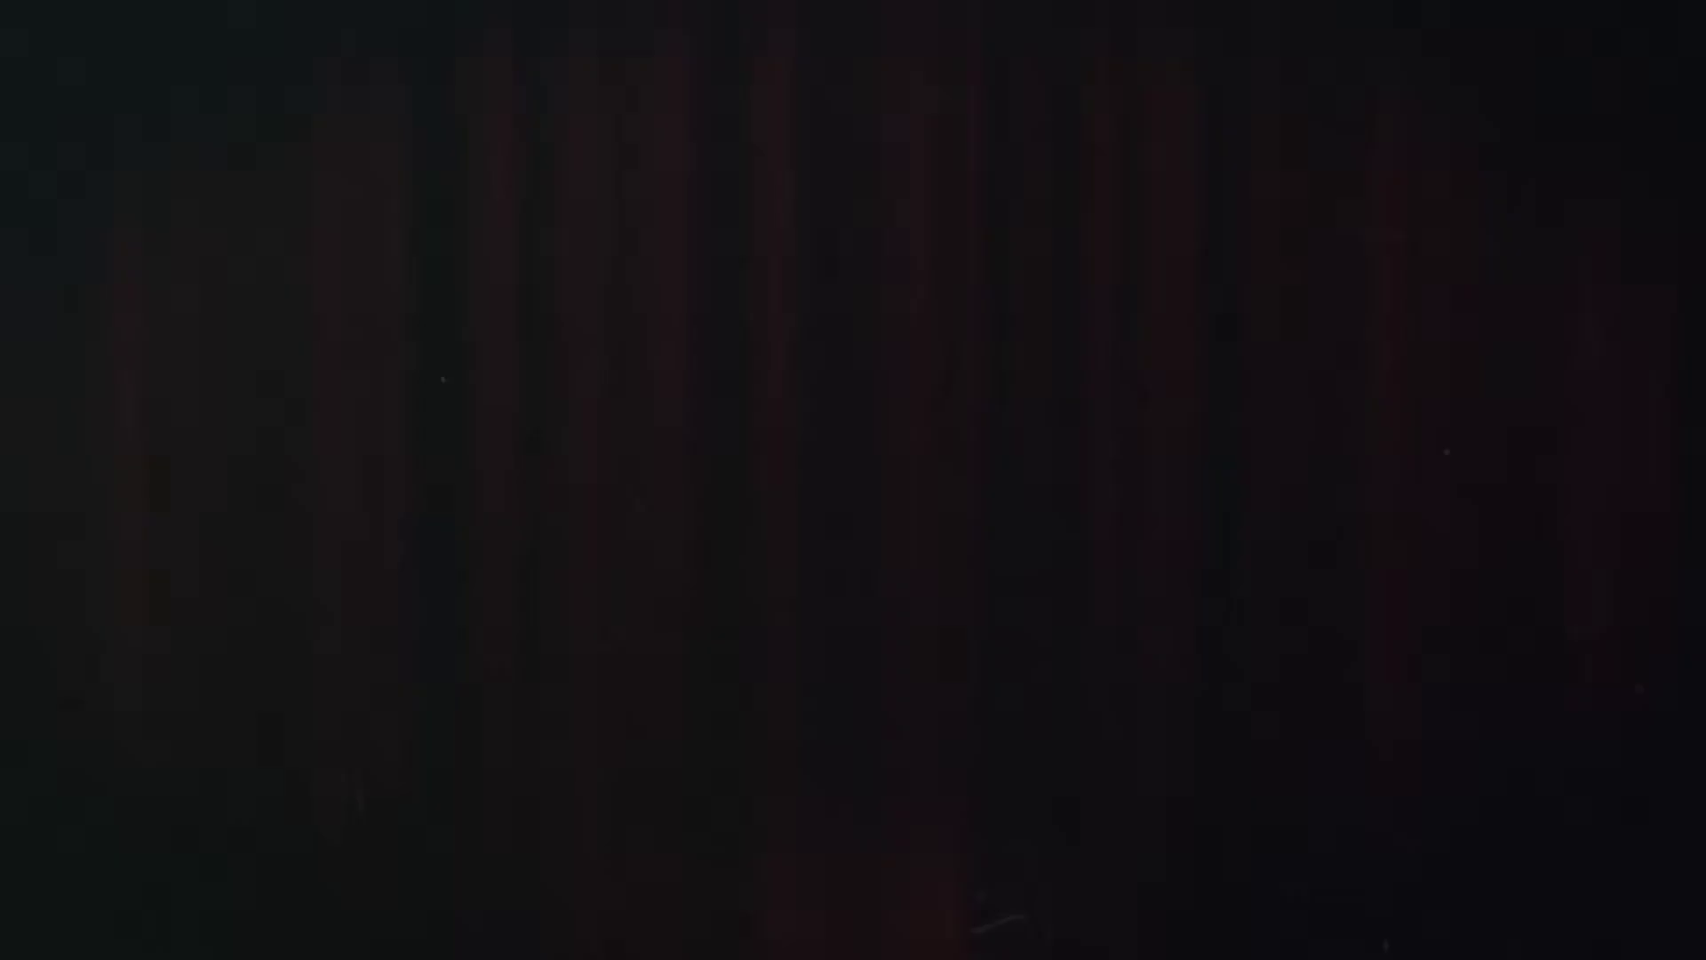